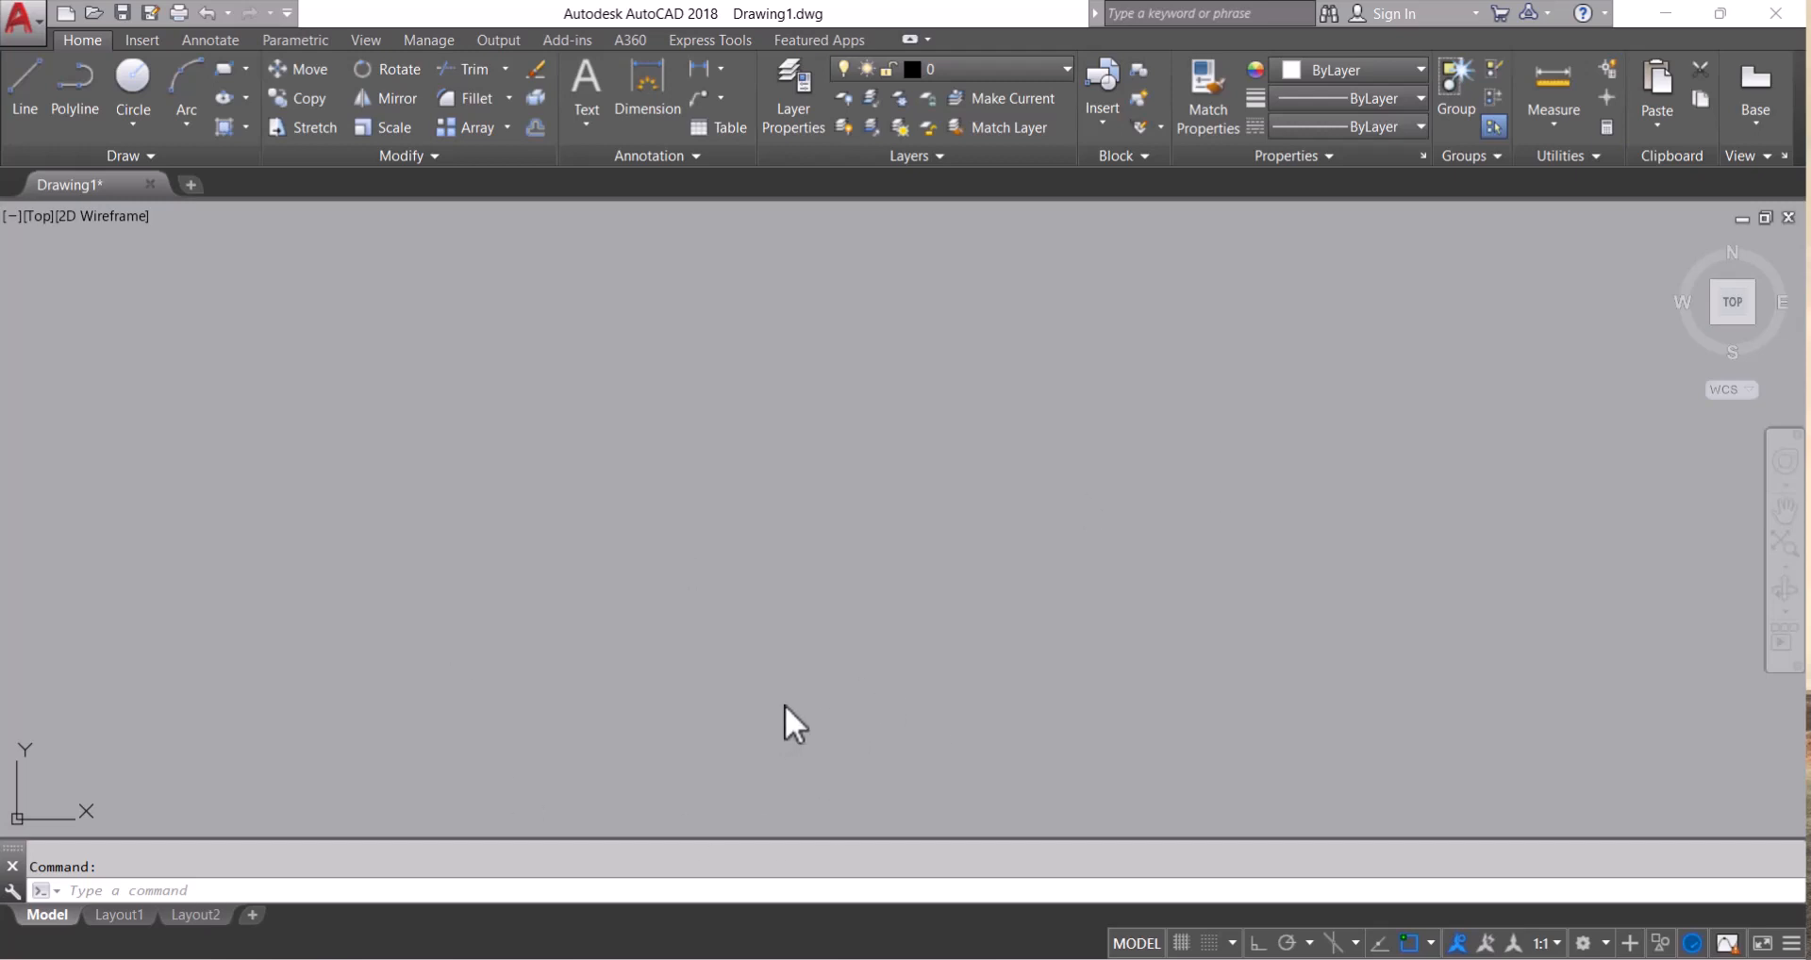
Draw a wide rectangle with chamfered corners across the middle of the drawing area
{"action": "left_click", "coordinate": [854, 443]}
{"action": "key", "text": "Escape"}
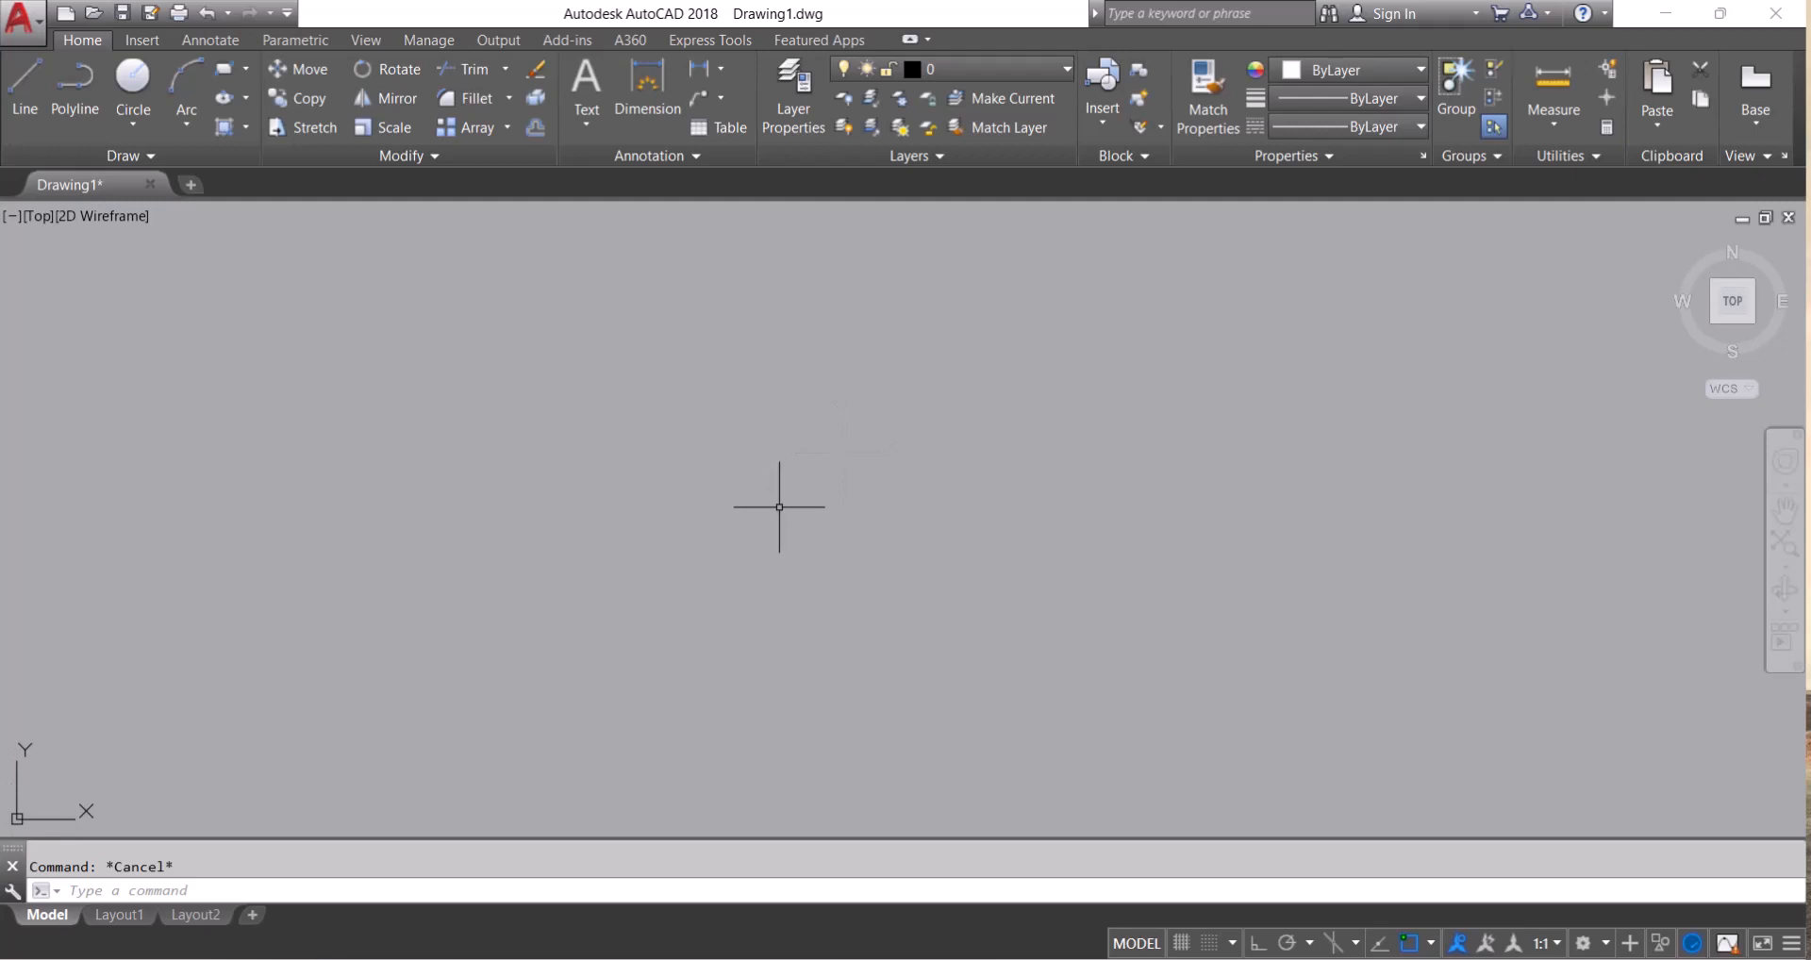
{"action": "type", "text": "rec"}
{"action": "key", "text": "Return"}
{"action": "left_click", "coordinate": [494, 399]}
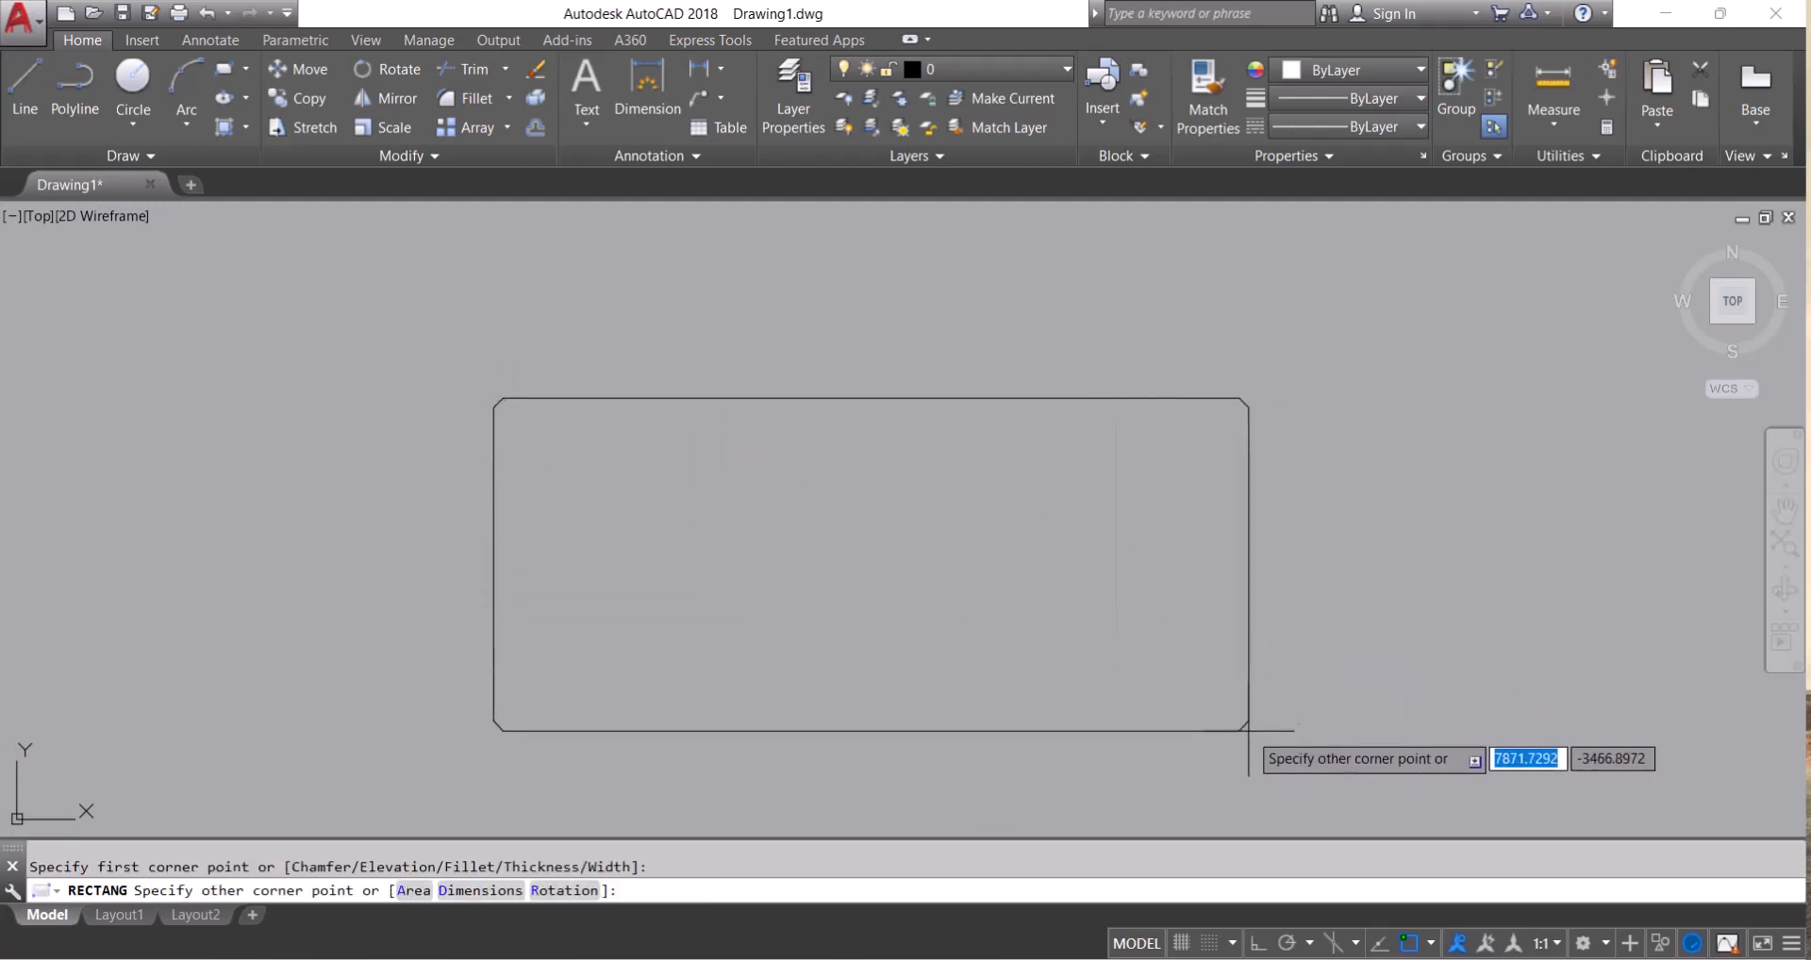
{"action": "left_click", "coordinate": [1248, 730]}
{"action": "middle_click_drag", "start_coordinate": [1010, 627], "coordinate": [1019, 578]}
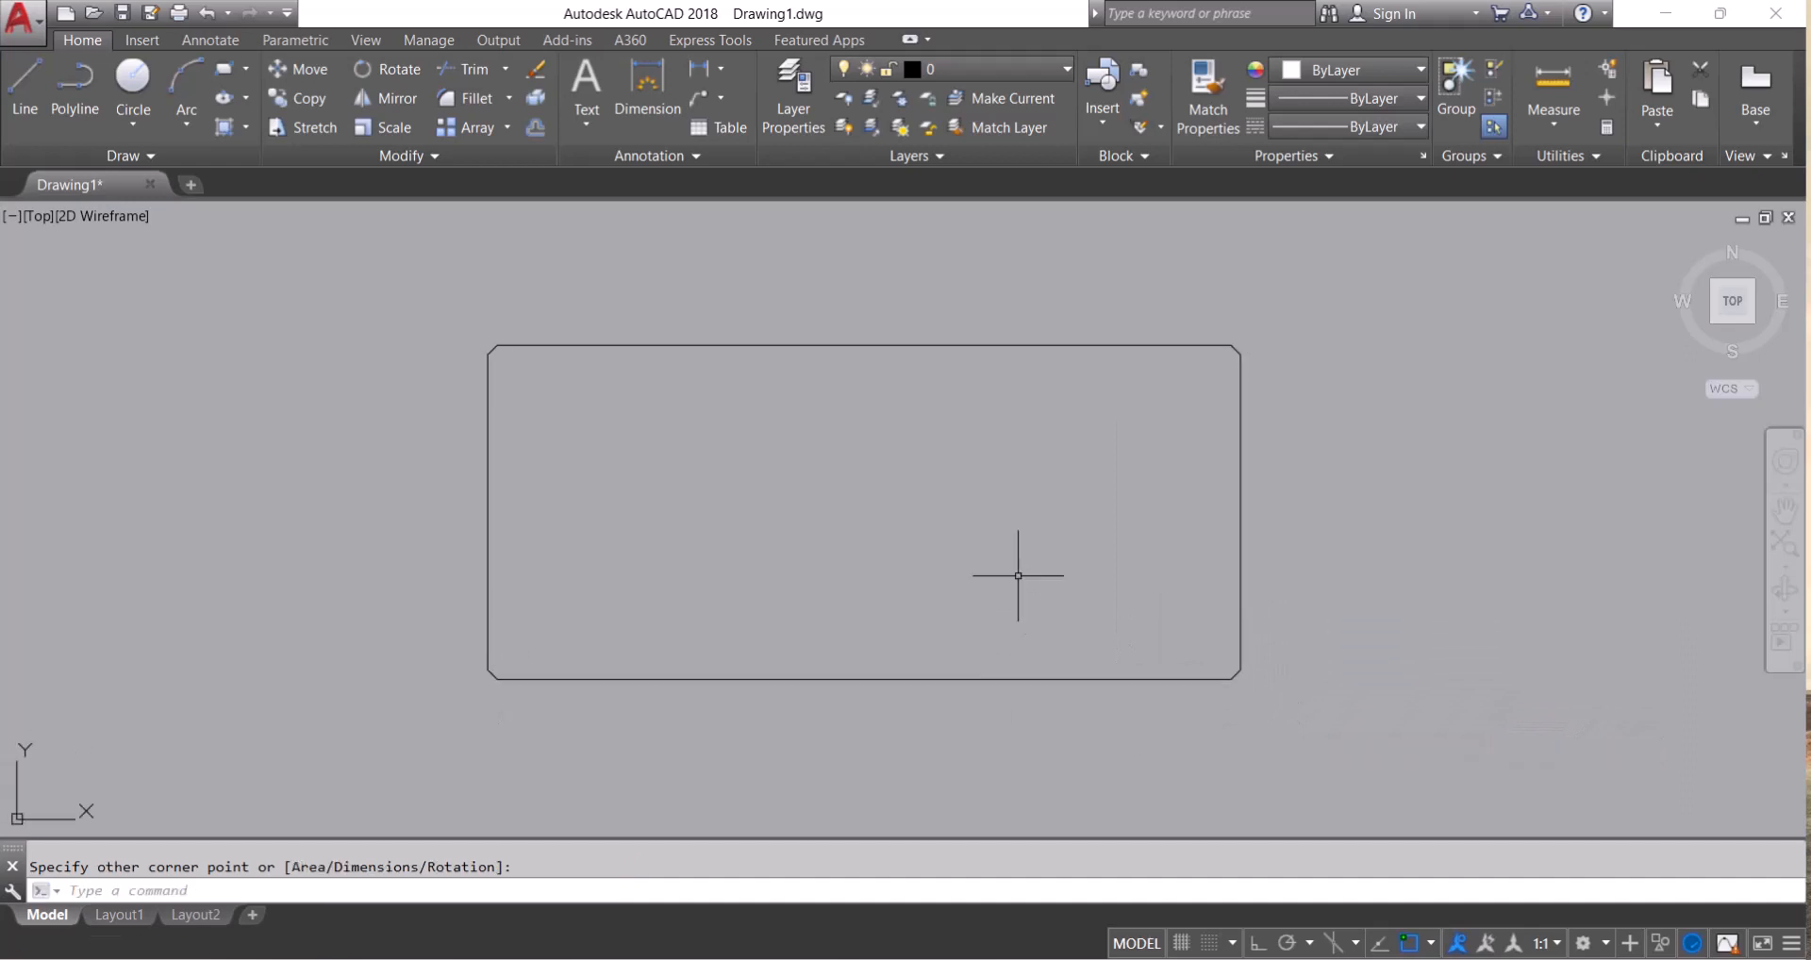
{"action": "scroll", "coordinate": [506, 331], "scroll_direction": "up", "scroll_amount": 2}
{"action": "scroll", "coordinate": [528, 353], "scroll_direction": "down", "scroll_amount": 2}
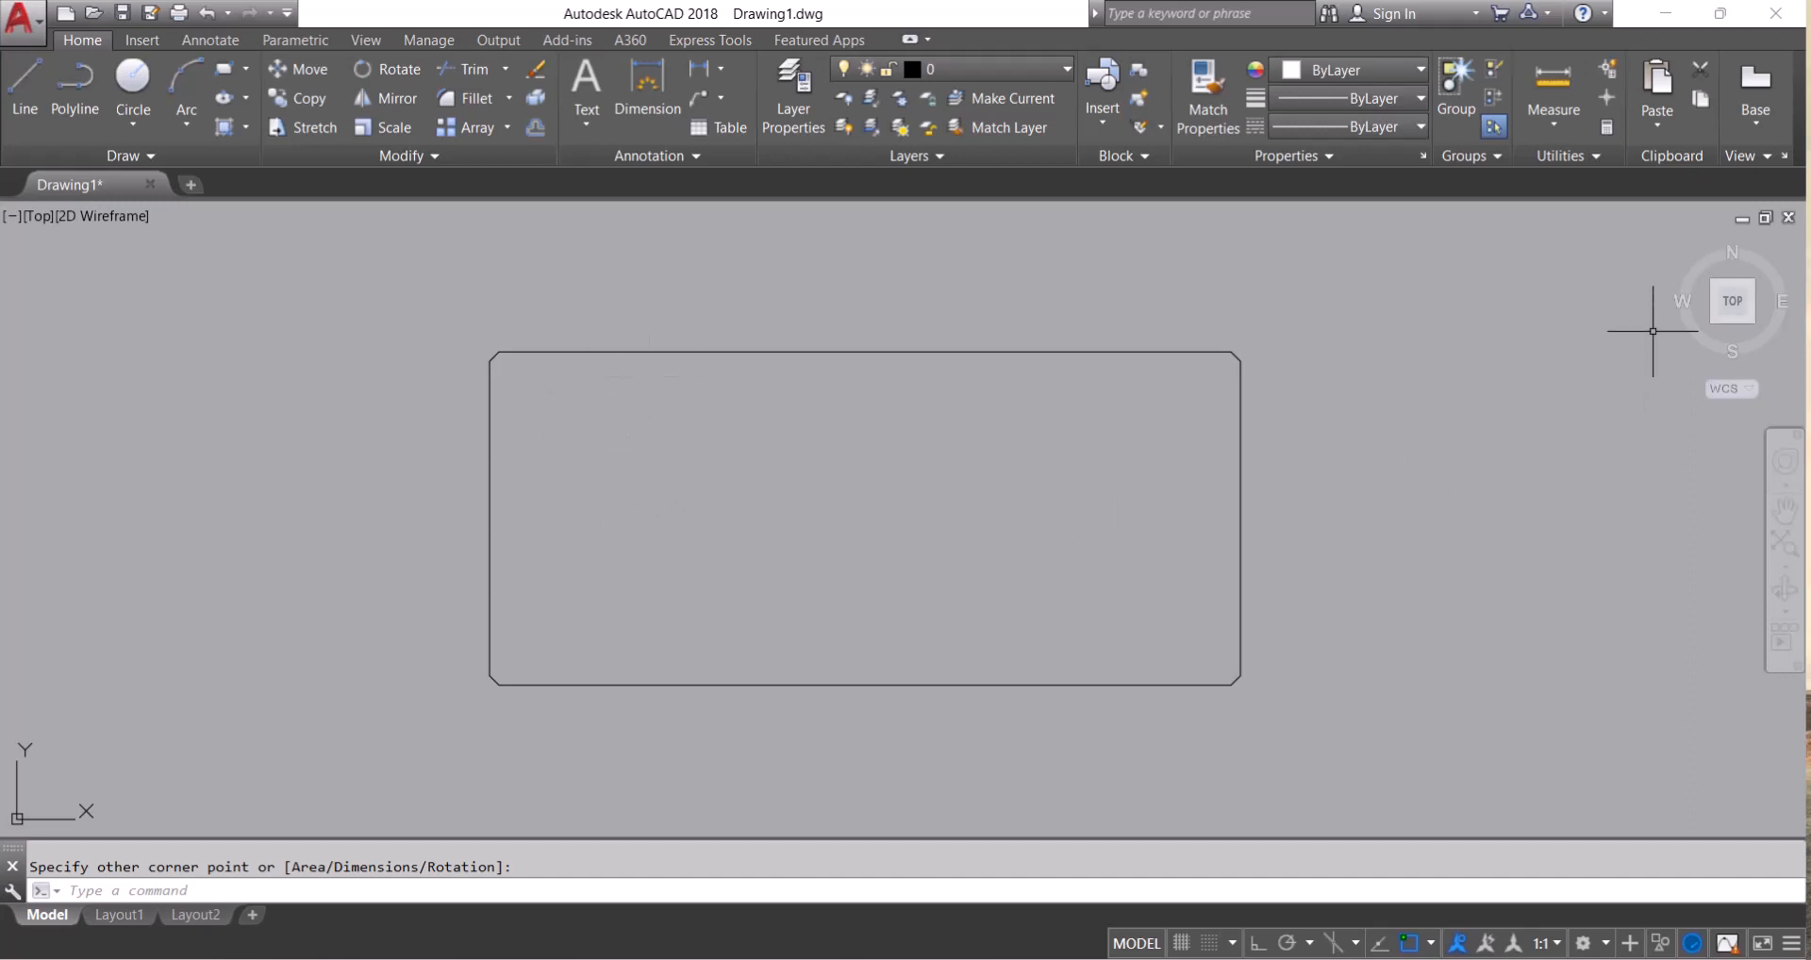
Switch the model view to the southwest isometric orientation showing the top, left and front
{"action": "left_click", "coordinate": [1678, 244]}
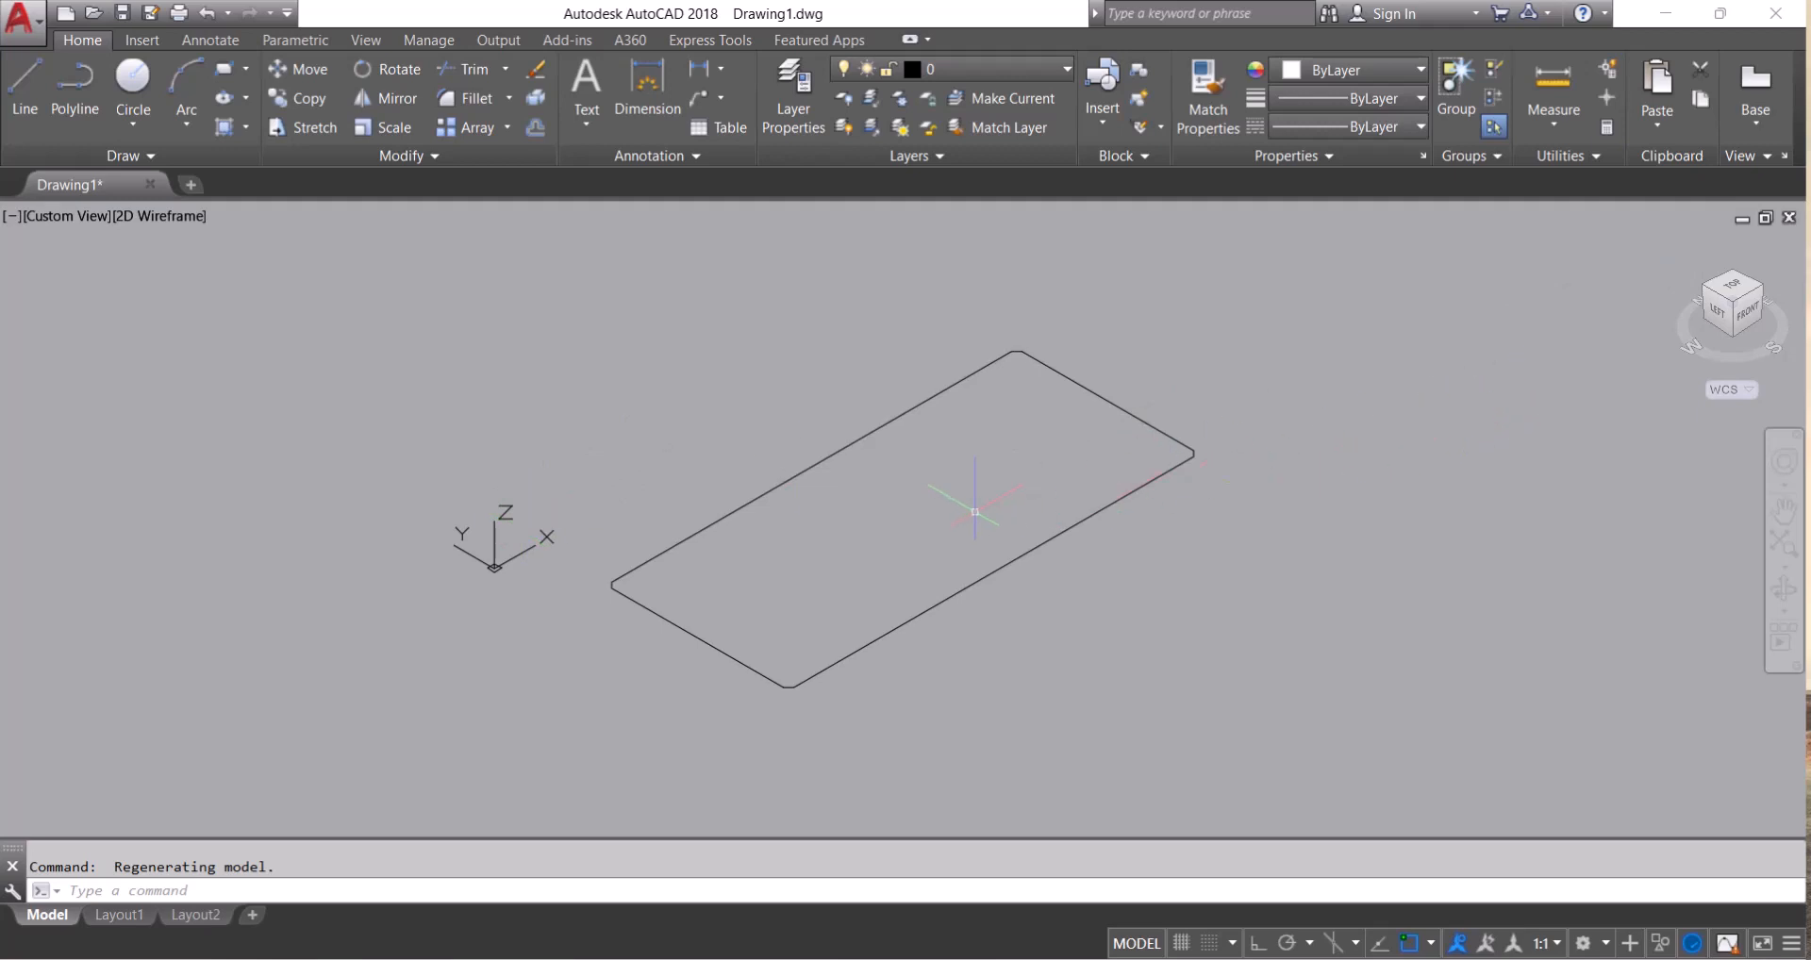
{"action": "scroll", "coordinate": [992, 486], "scroll_direction": "up", "scroll_amount": 3}
{"action": "scroll", "coordinate": [1006, 474], "scroll_direction": "down", "scroll_amount": 3}
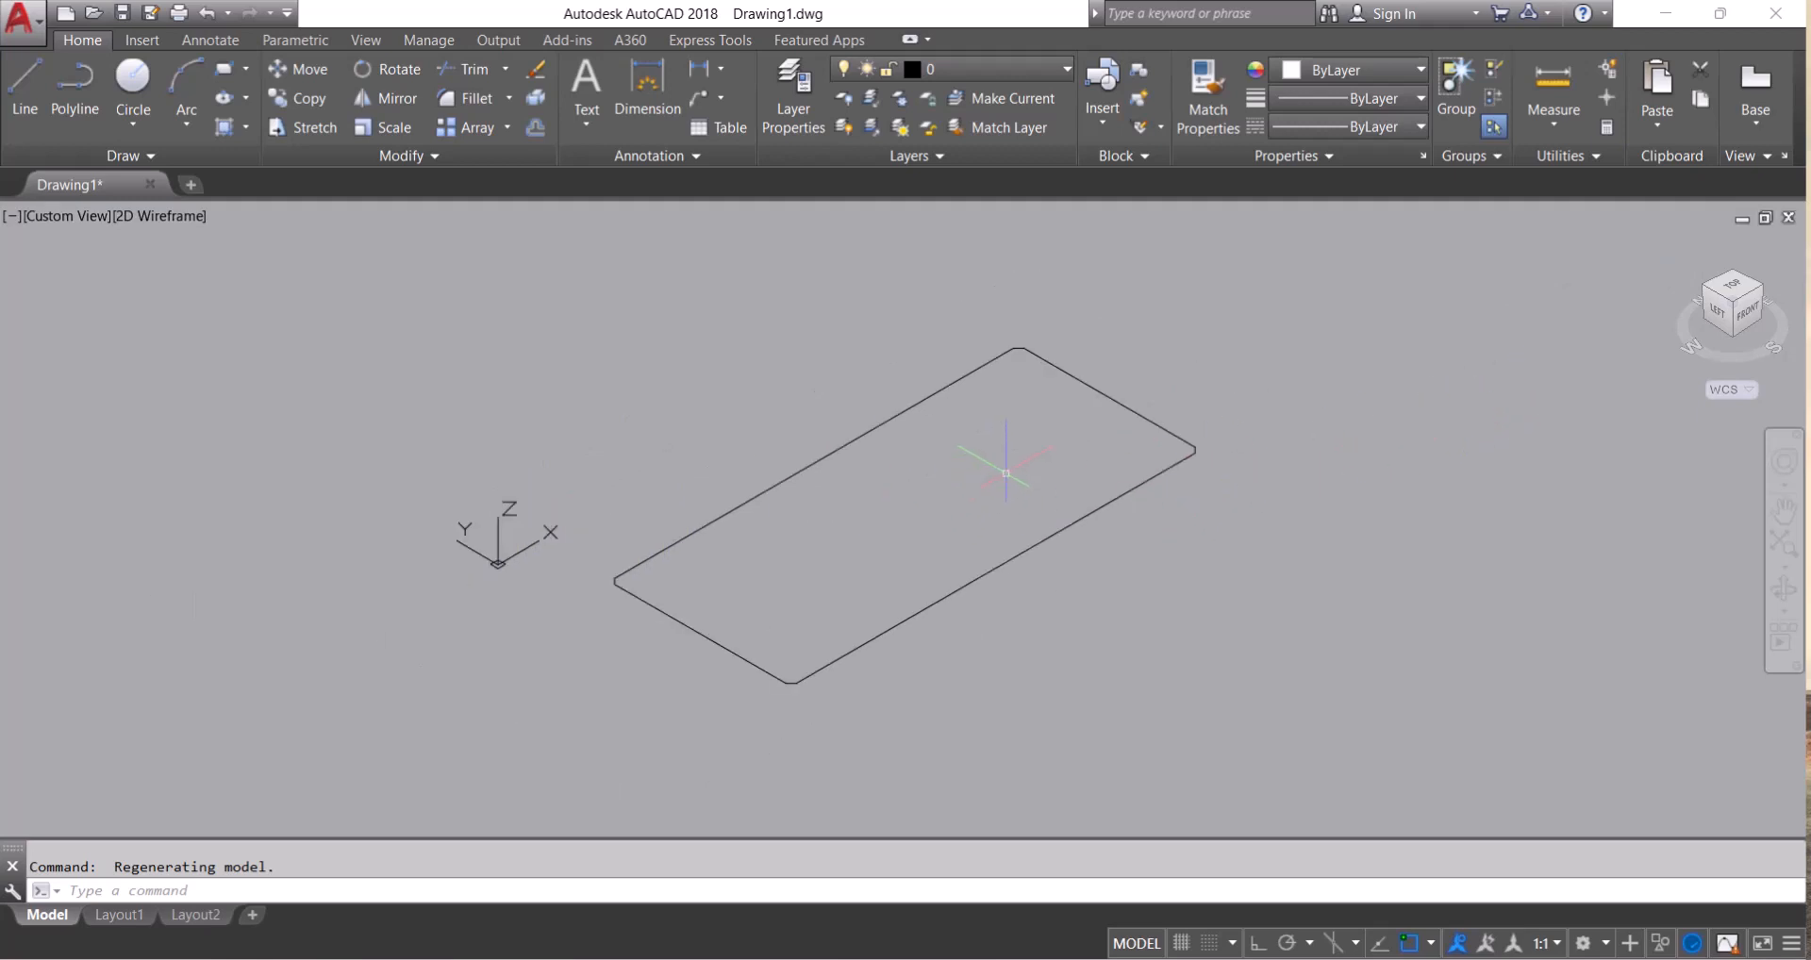
Extrude the chamfered rectangle upward to a height of 500
{"action": "left_click", "coordinate": [415, 888]}
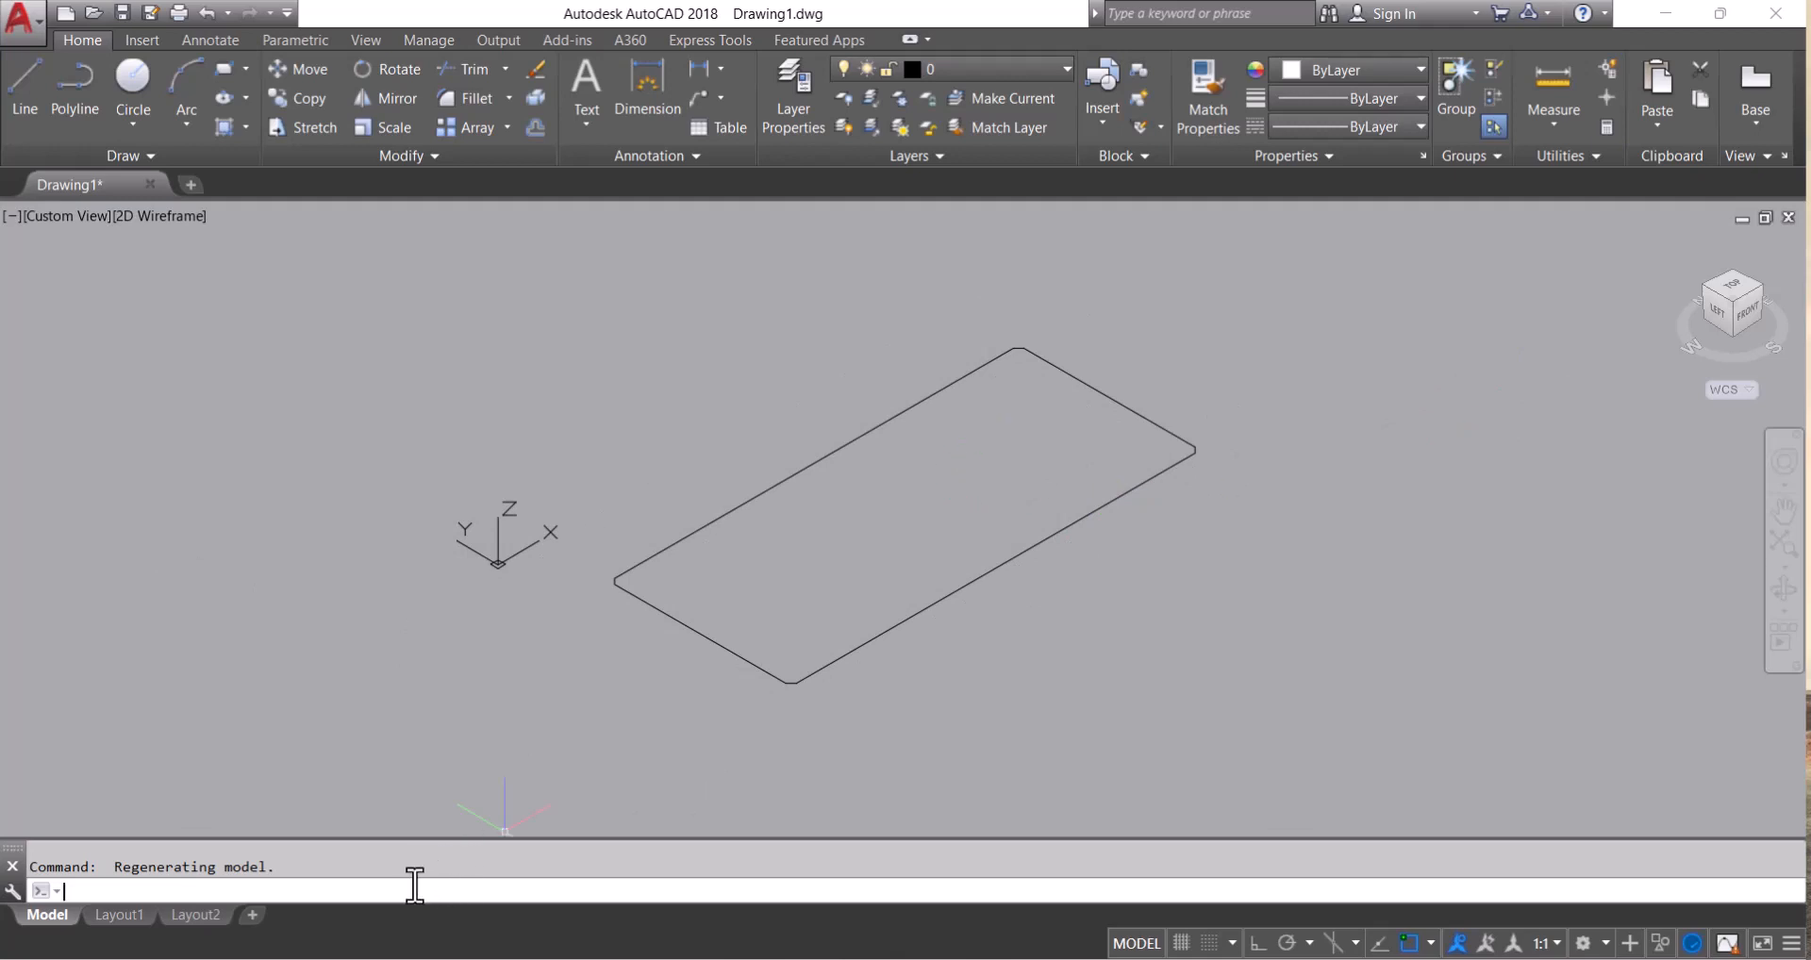
{"action": "type", "text": "ext"}
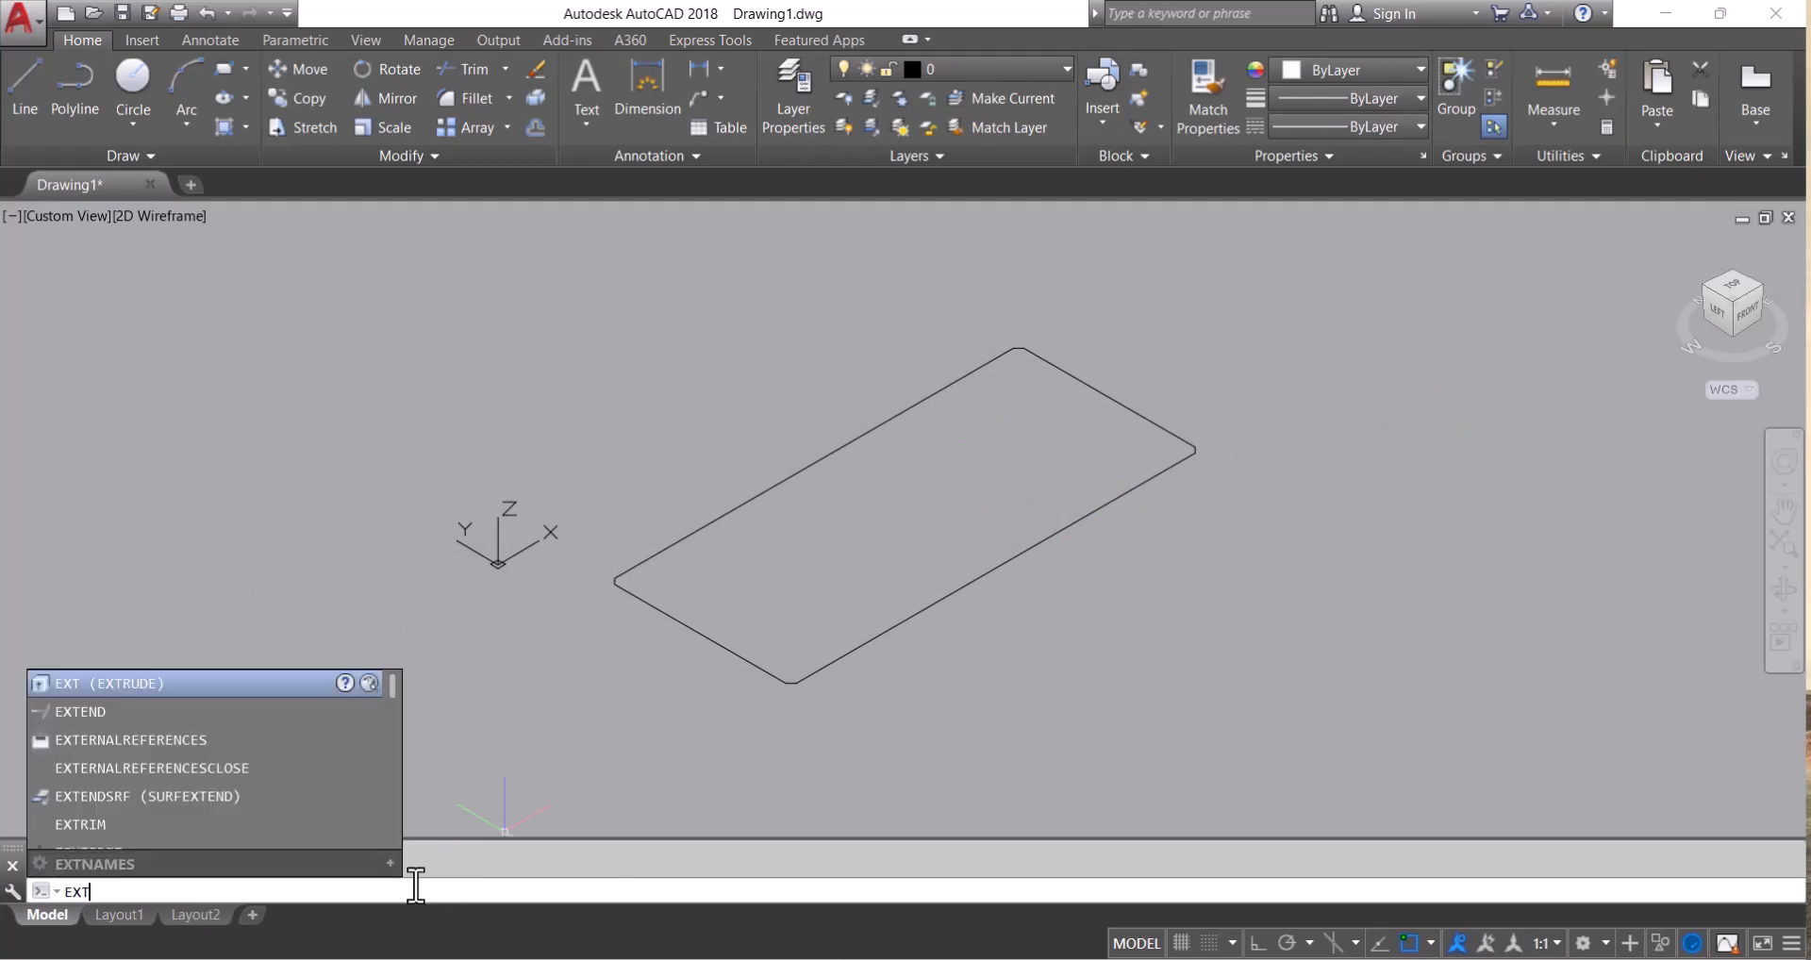
{"action": "key", "text": "Return"}
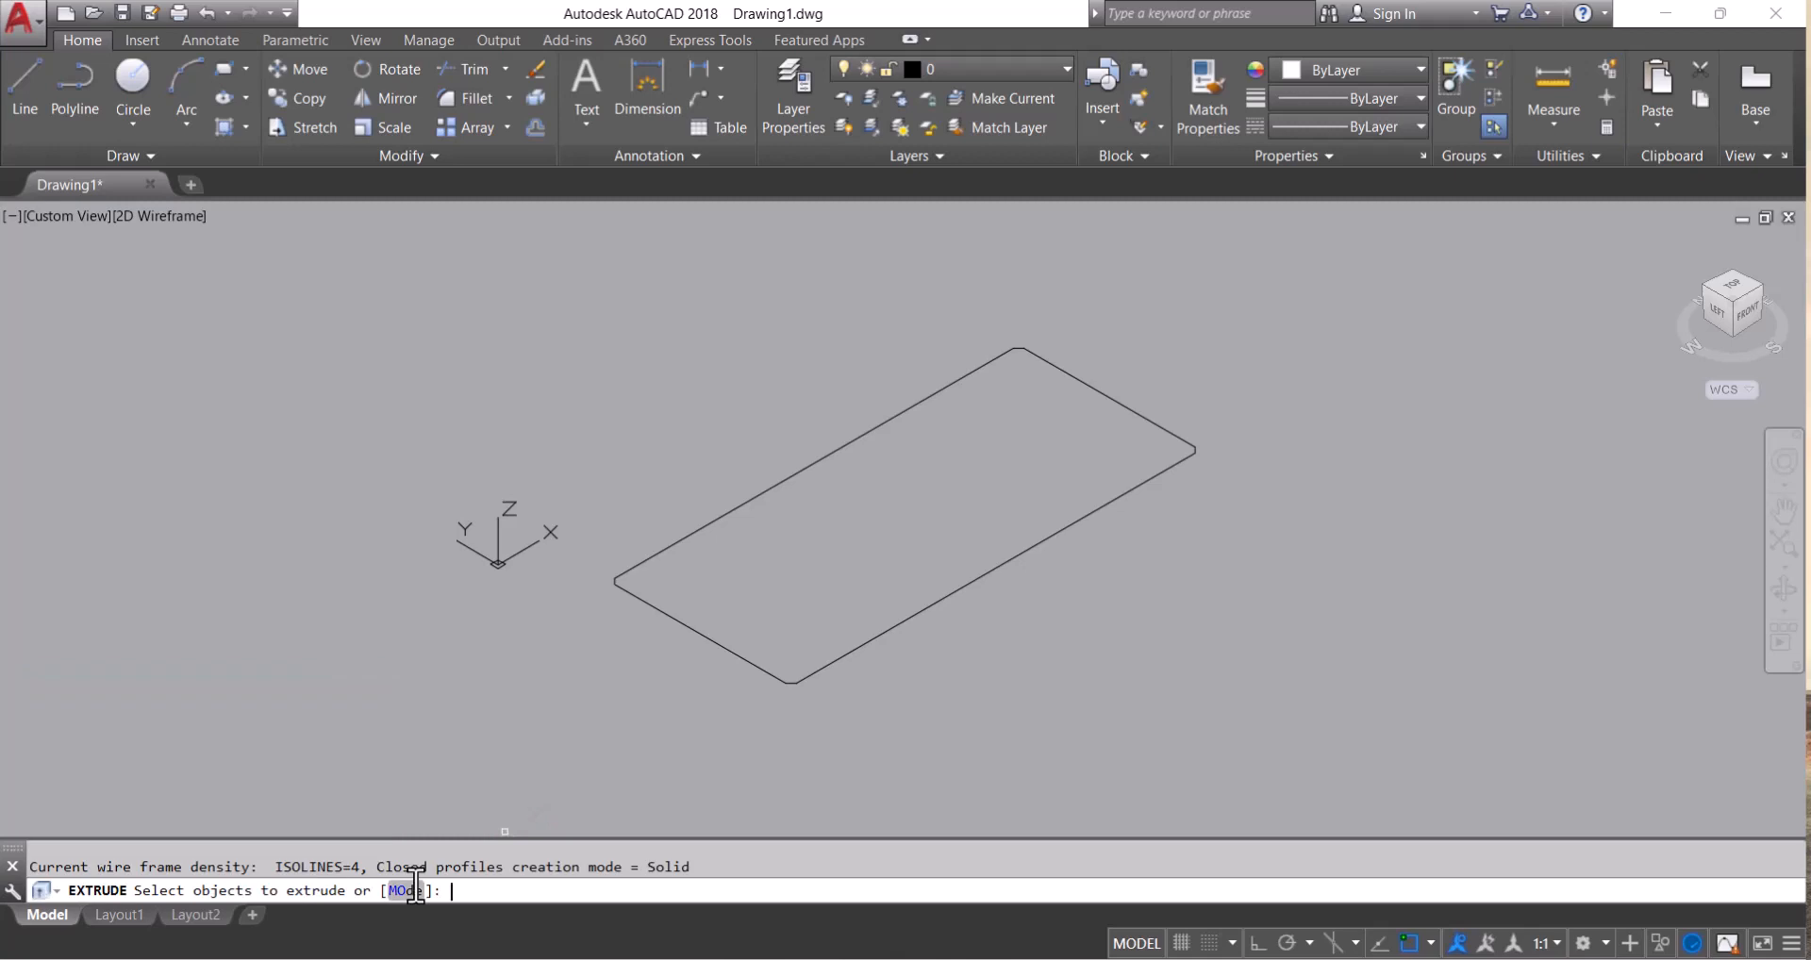
{"action": "key", "text": "Return"}
{"action": "key", "text": "Return"}
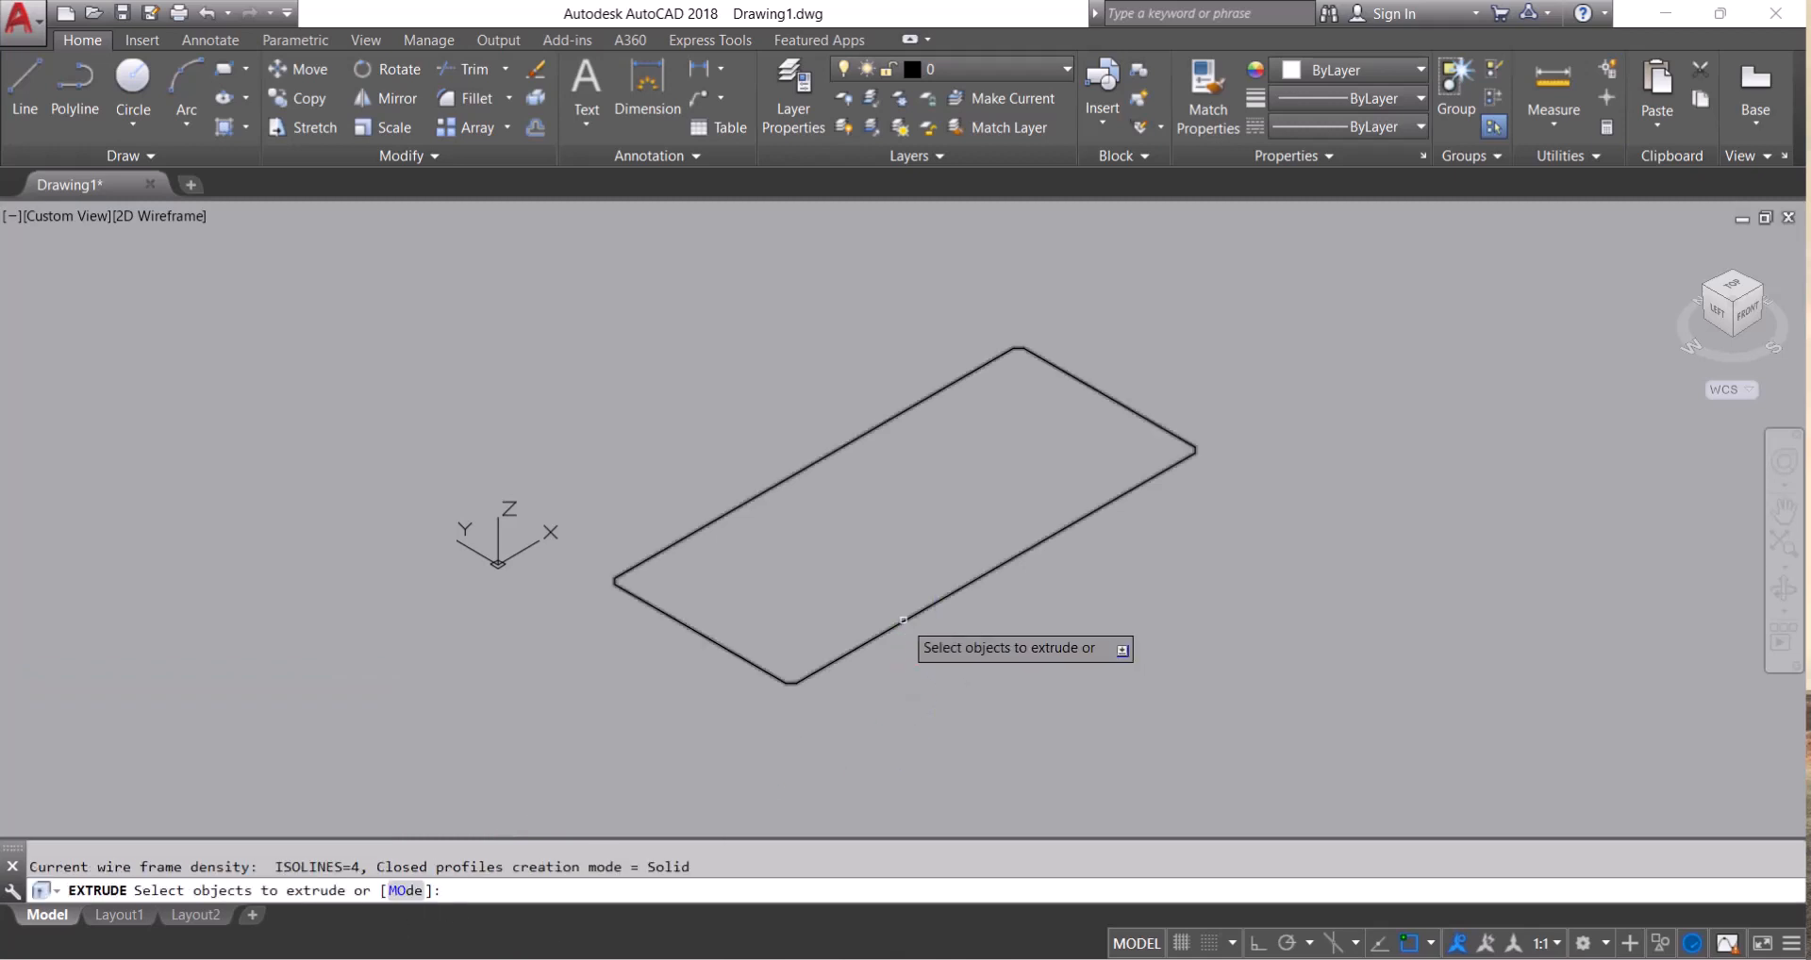
{"action": "left_click", "coordinate": [898, 623]}
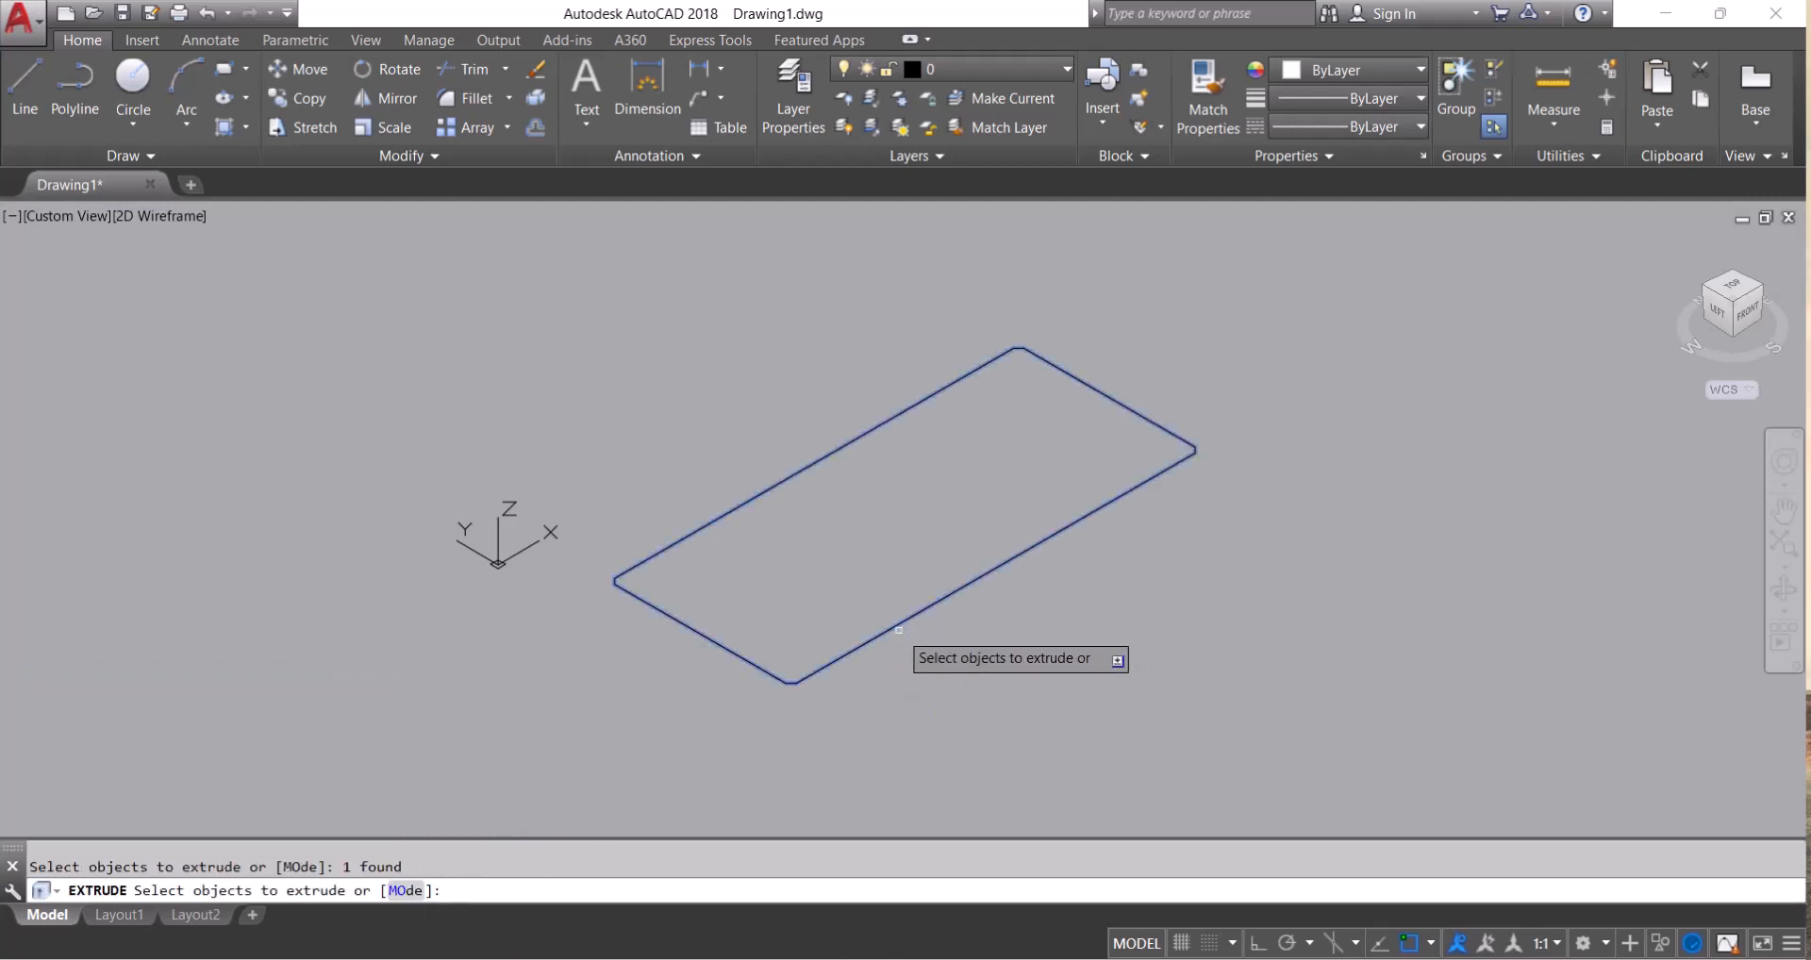
{"action": "key", "text": "Return"}
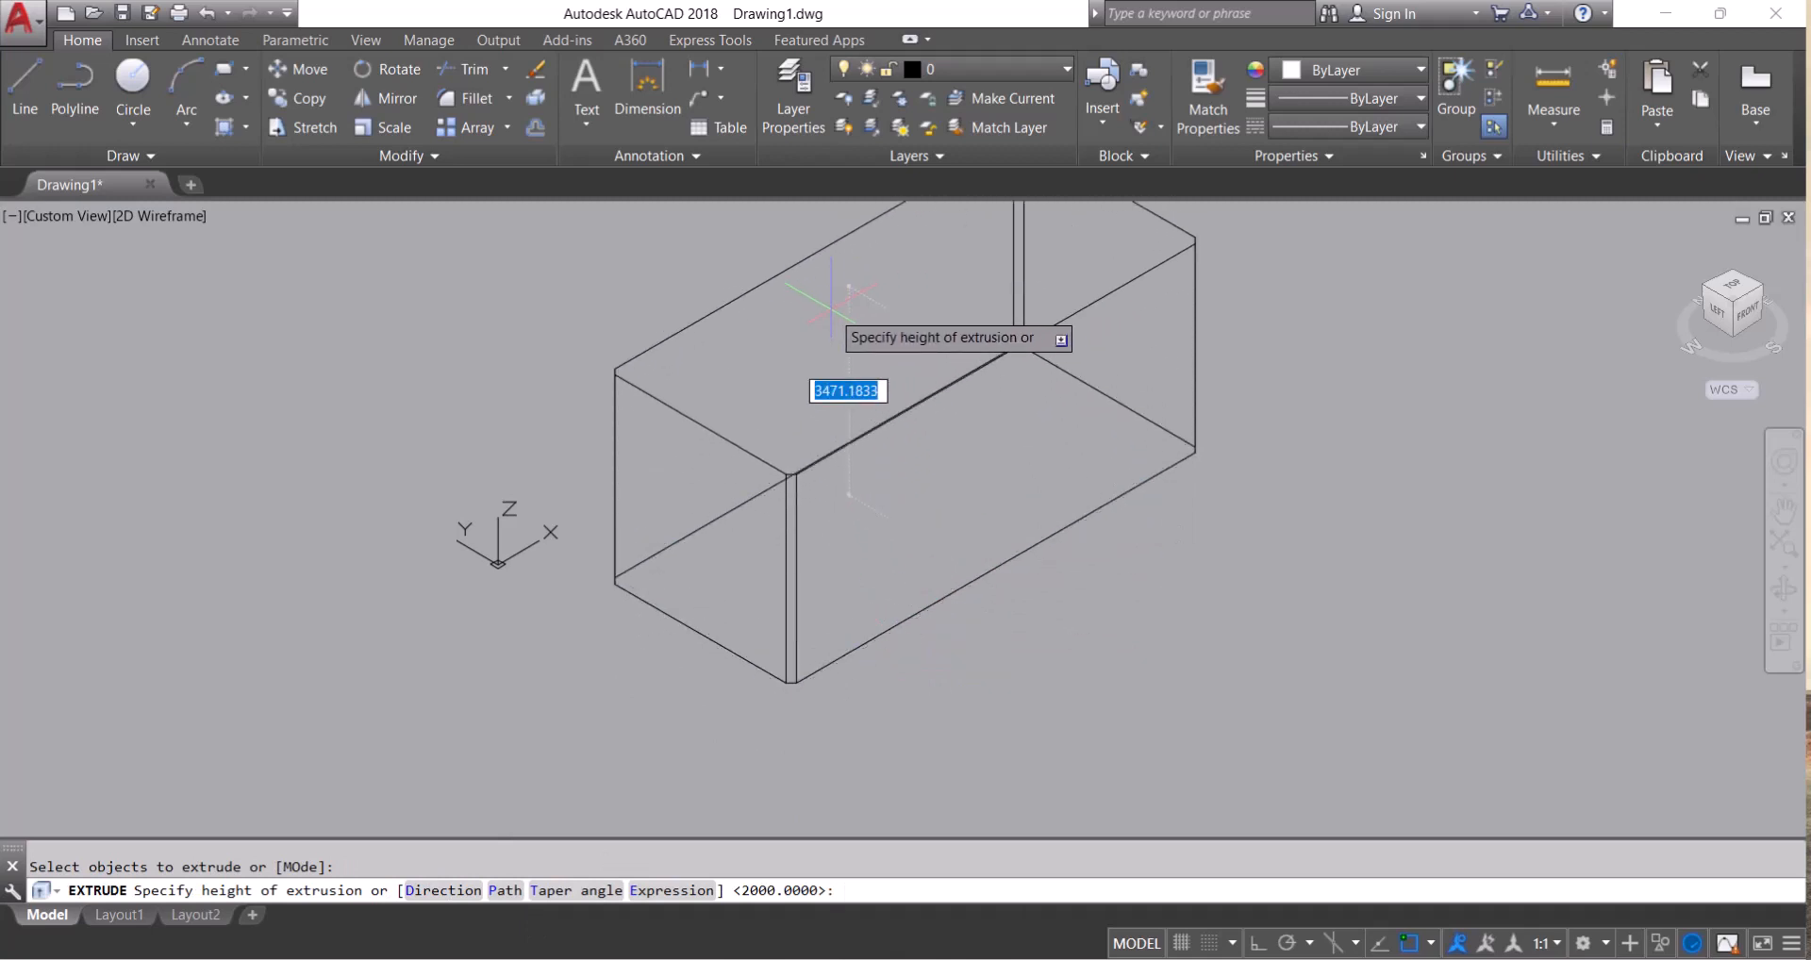
{"action": "type", "text": "2"}
{"action": "key", "text": "BackSpace"}
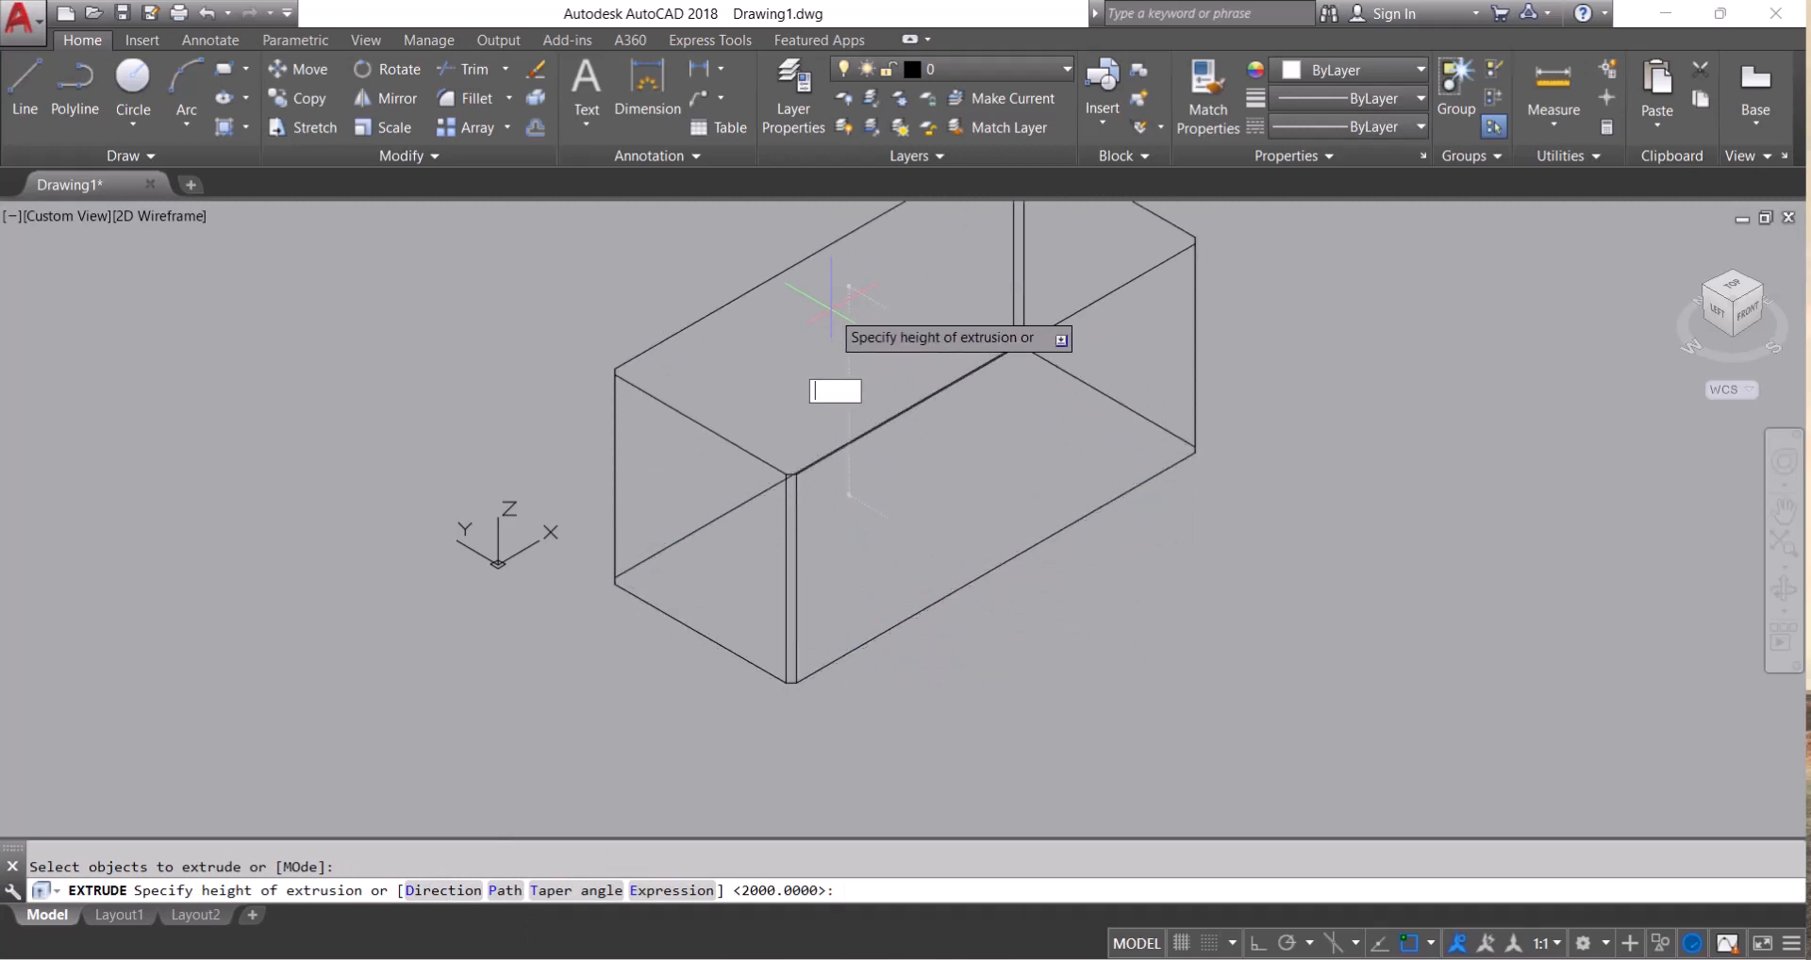
{"action": "type", "text": "500"}
{"action": "key", "text": "Return"}
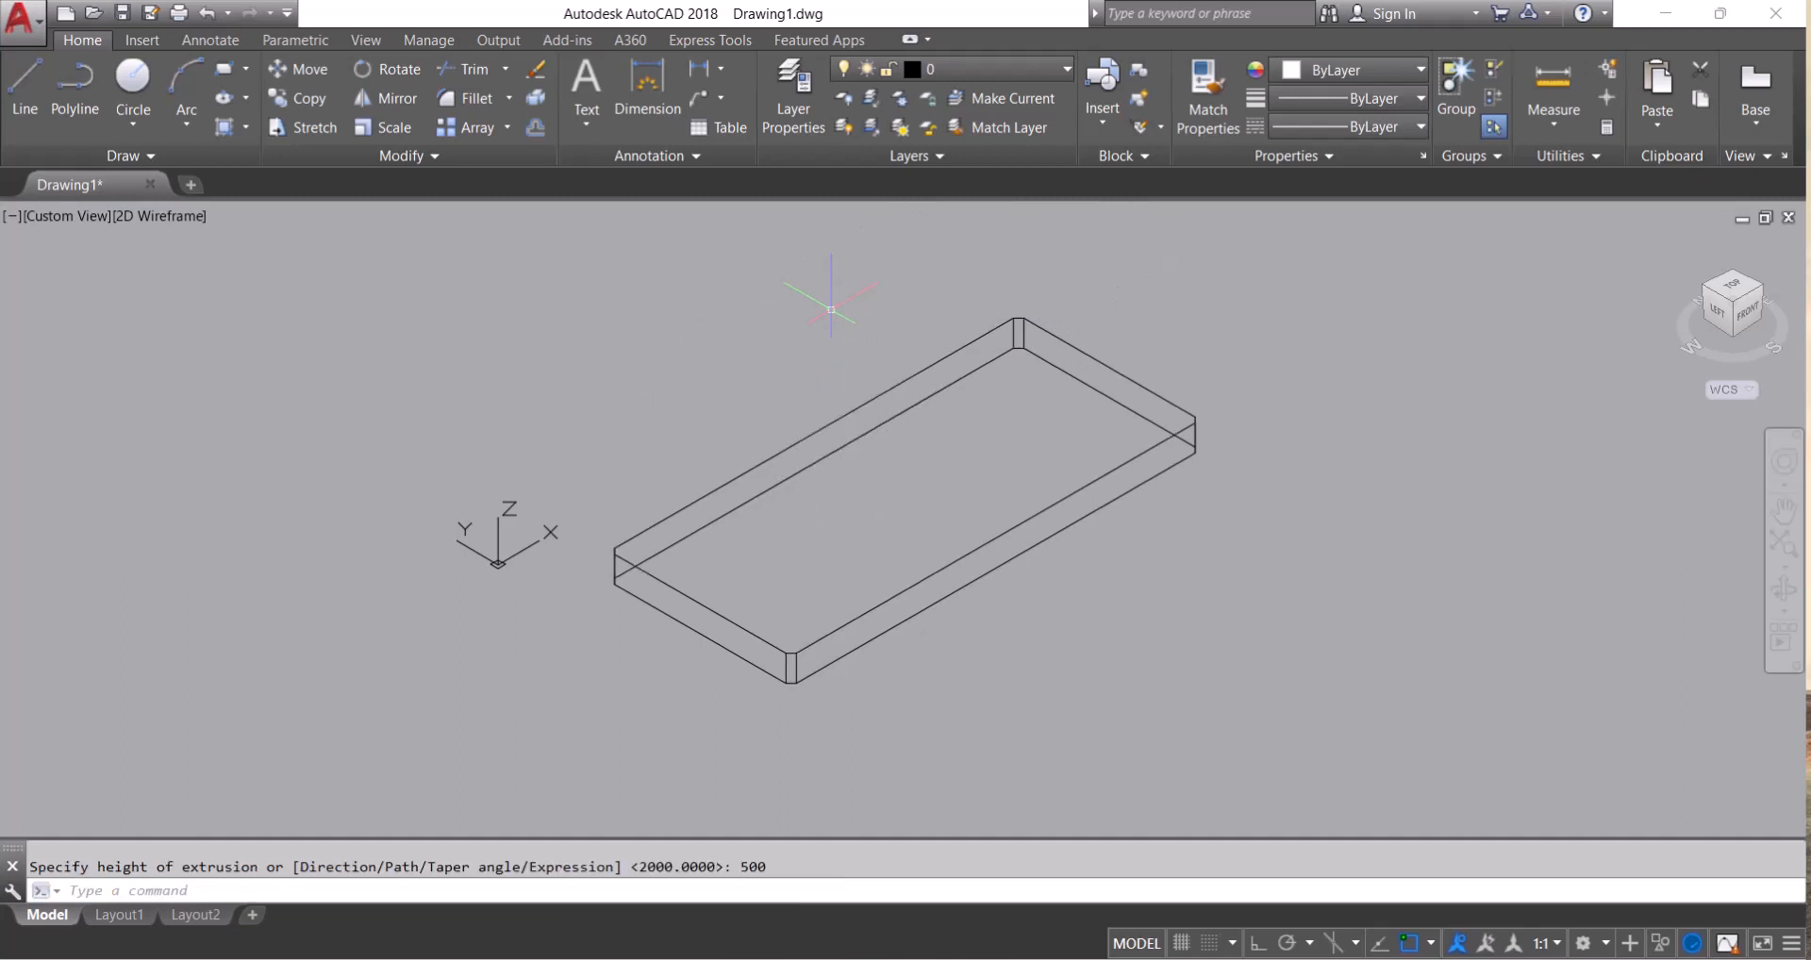
Set the viewport's visual style to Shaded for the extruded slab
{"action": "scroll", "coordinate": [1005, 585], "scroll_direction": "up", "scroll_amount": 2}
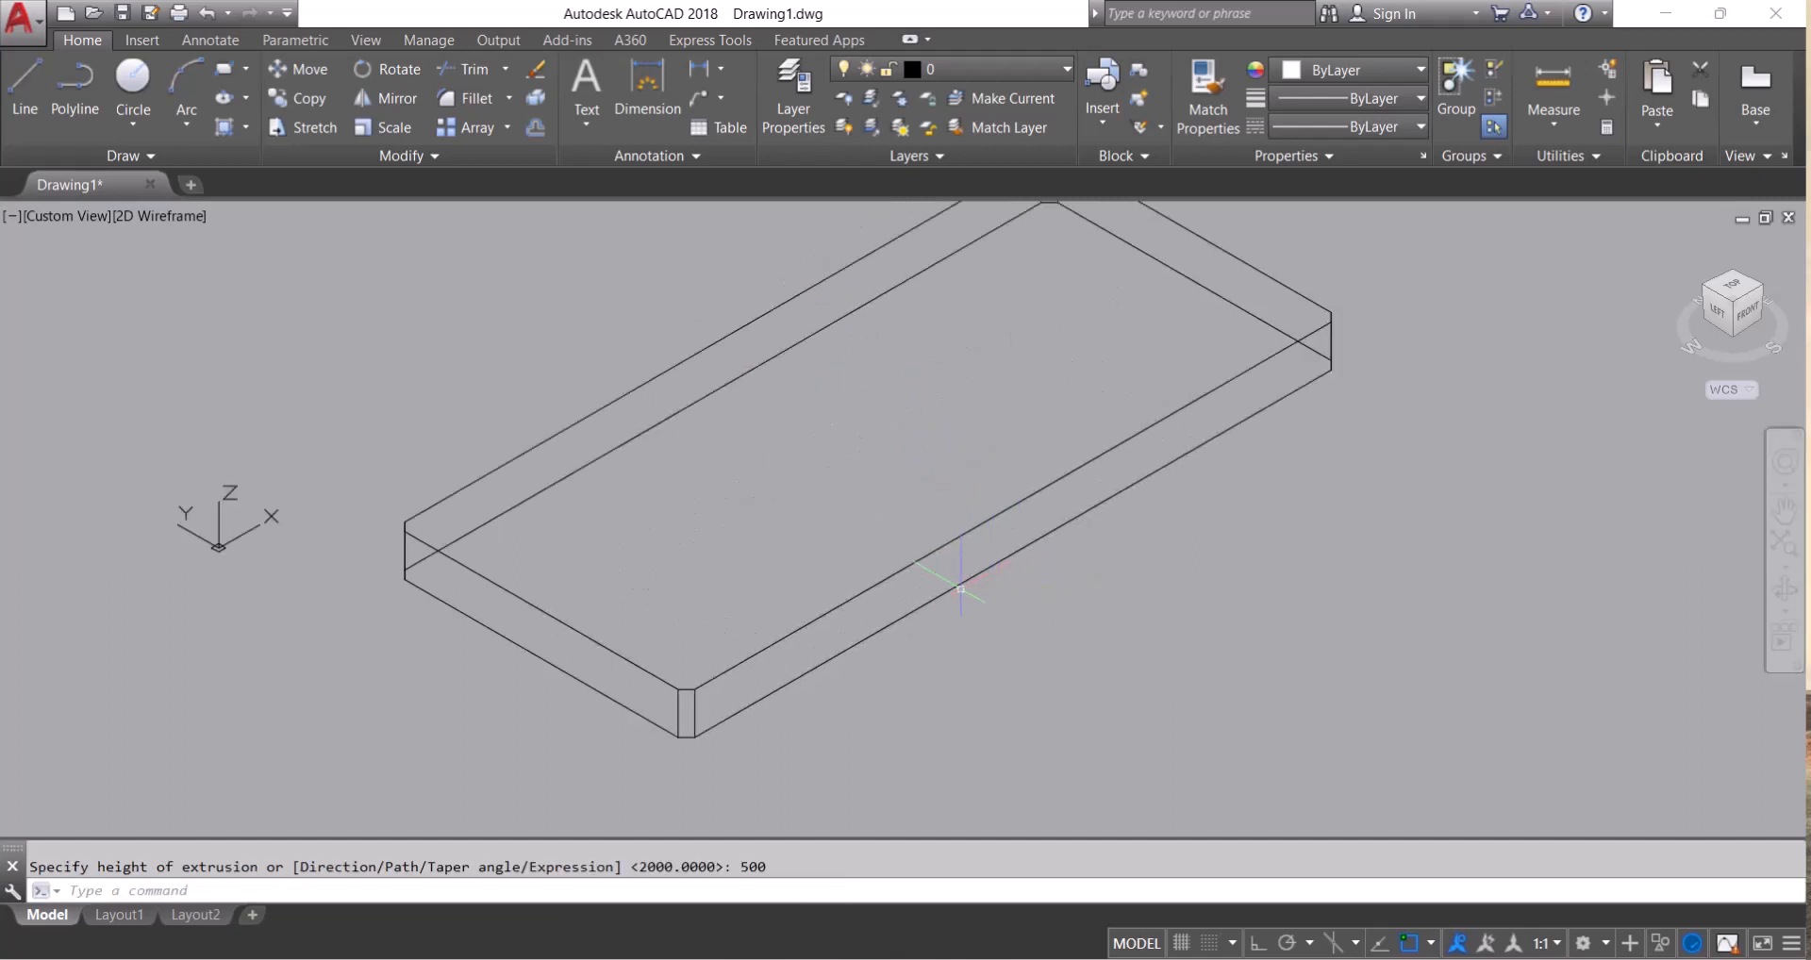
{"action": "middle_click_drag", "start_coordinate": [991, 586], "coordinate": [983, 621]}
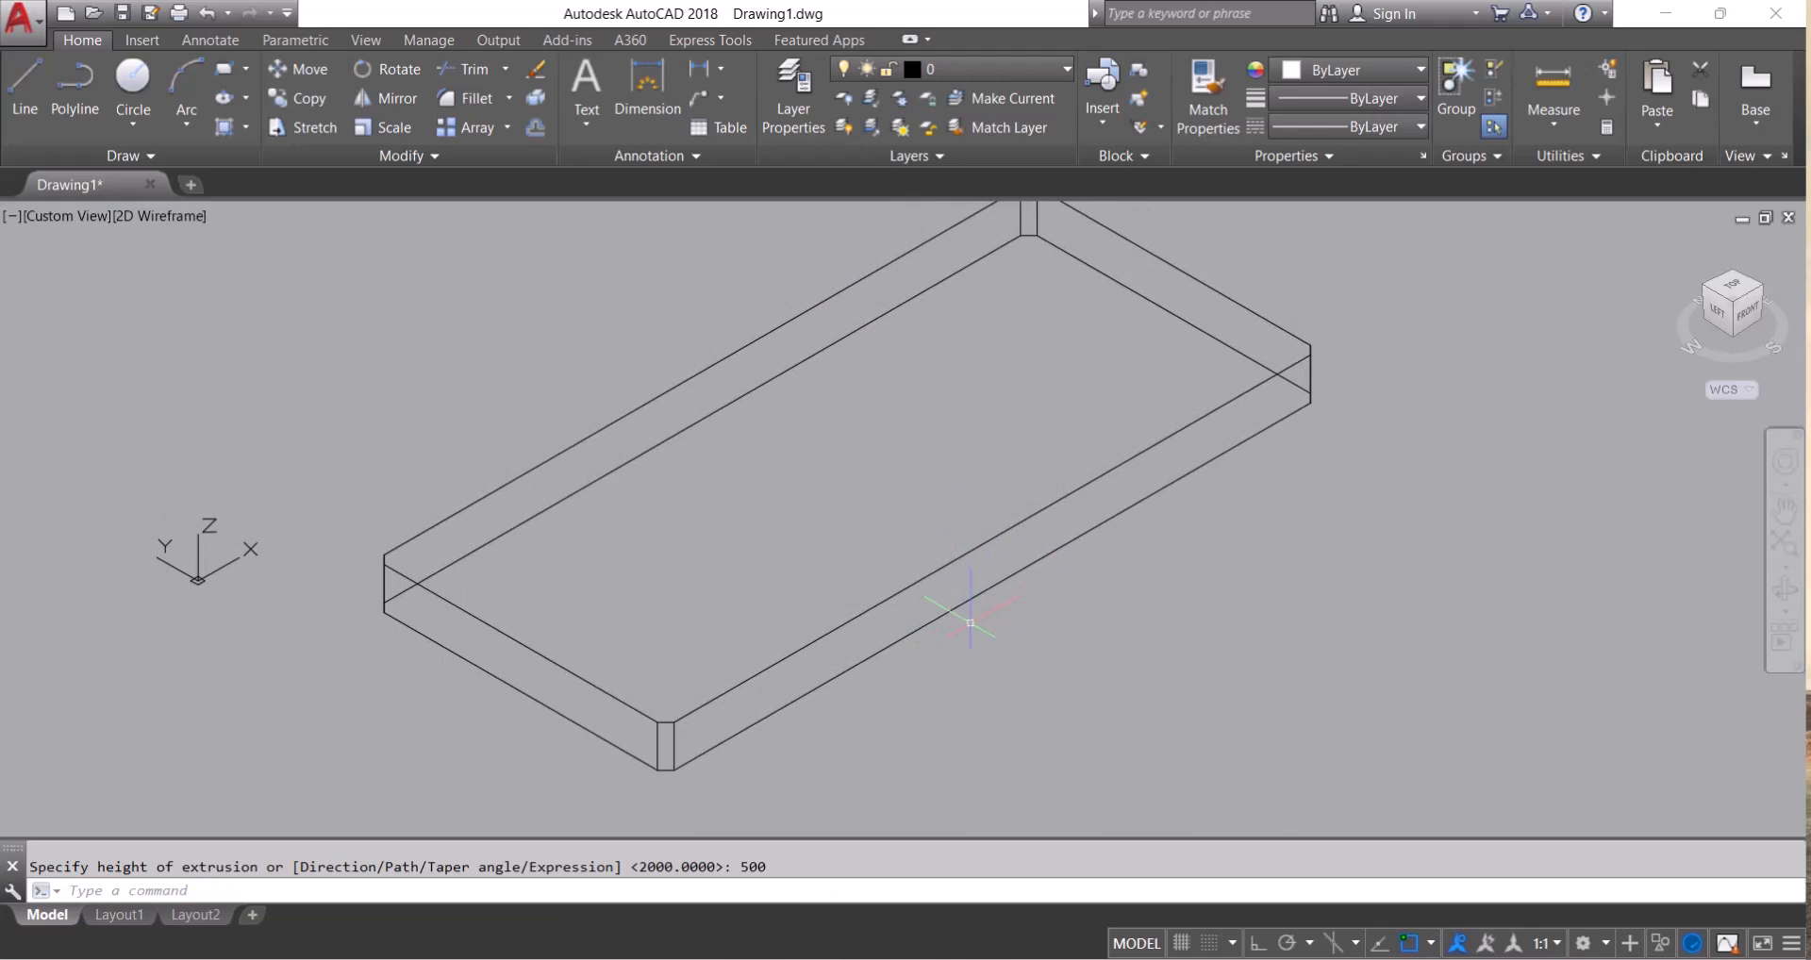
{"action": "scroll", "coordinate": [955, 582], "scroll_direction": "down", "scroll_amount": 2}
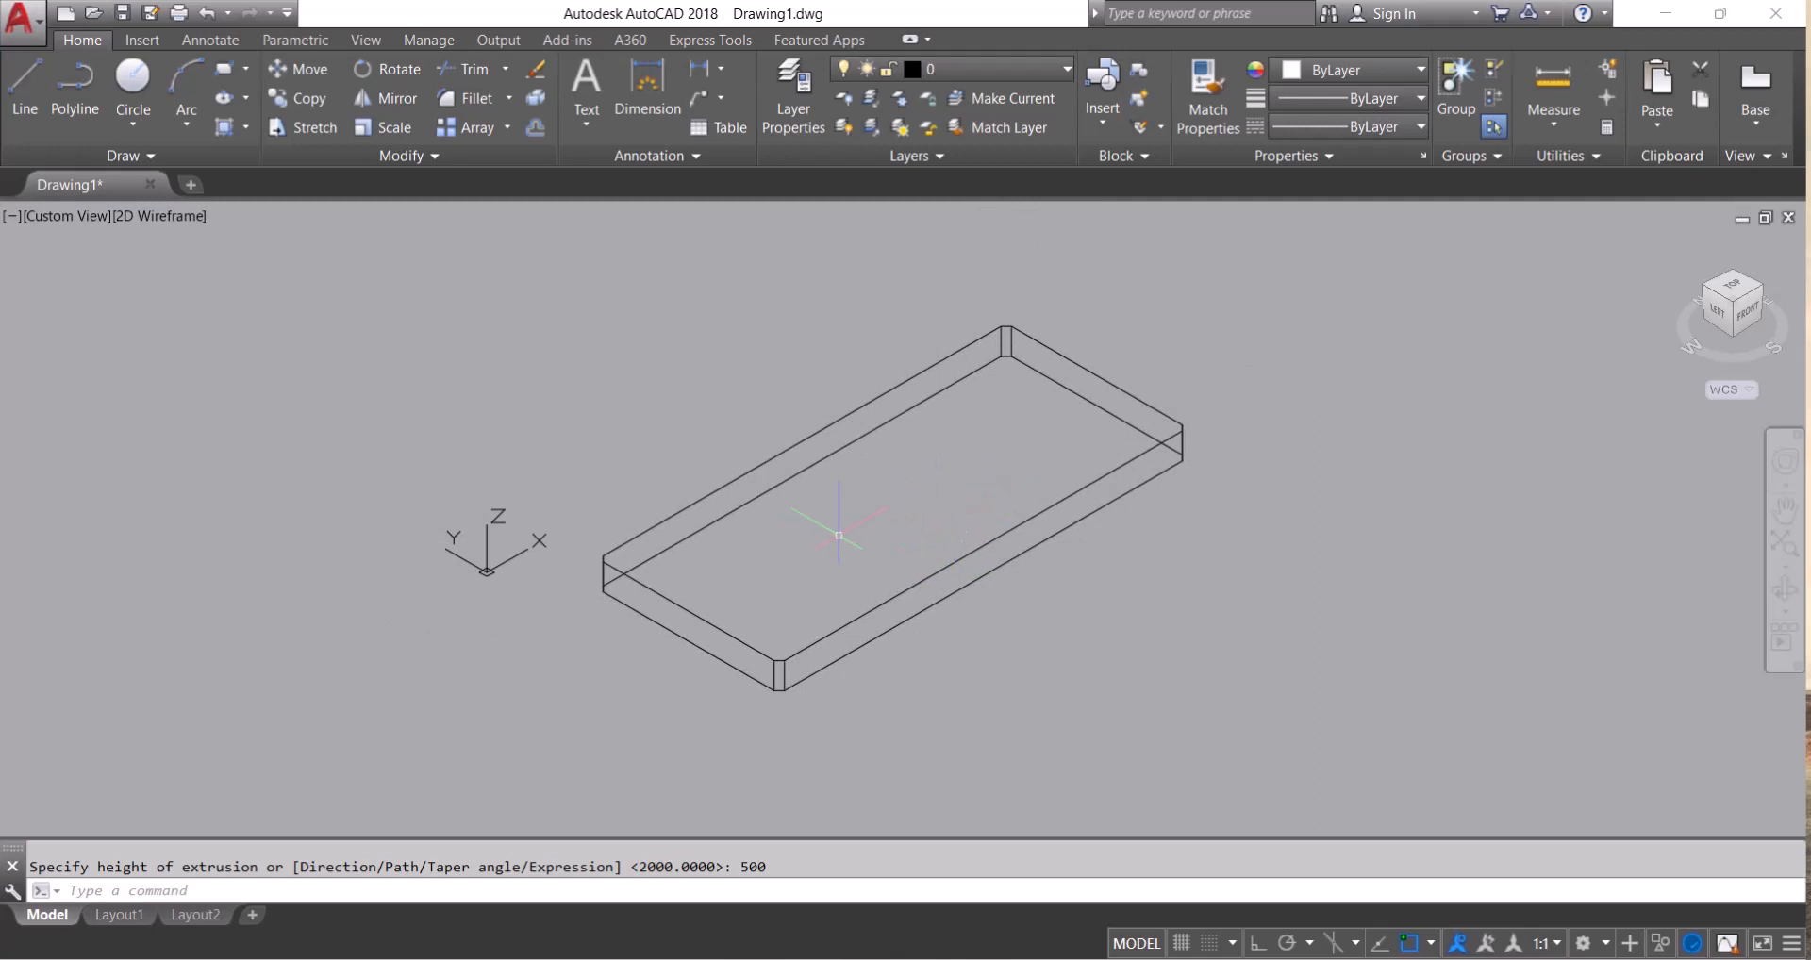
{"action": "left_click", "coordinate": [187, 889]}
{"action": "type", "text": "shade"}
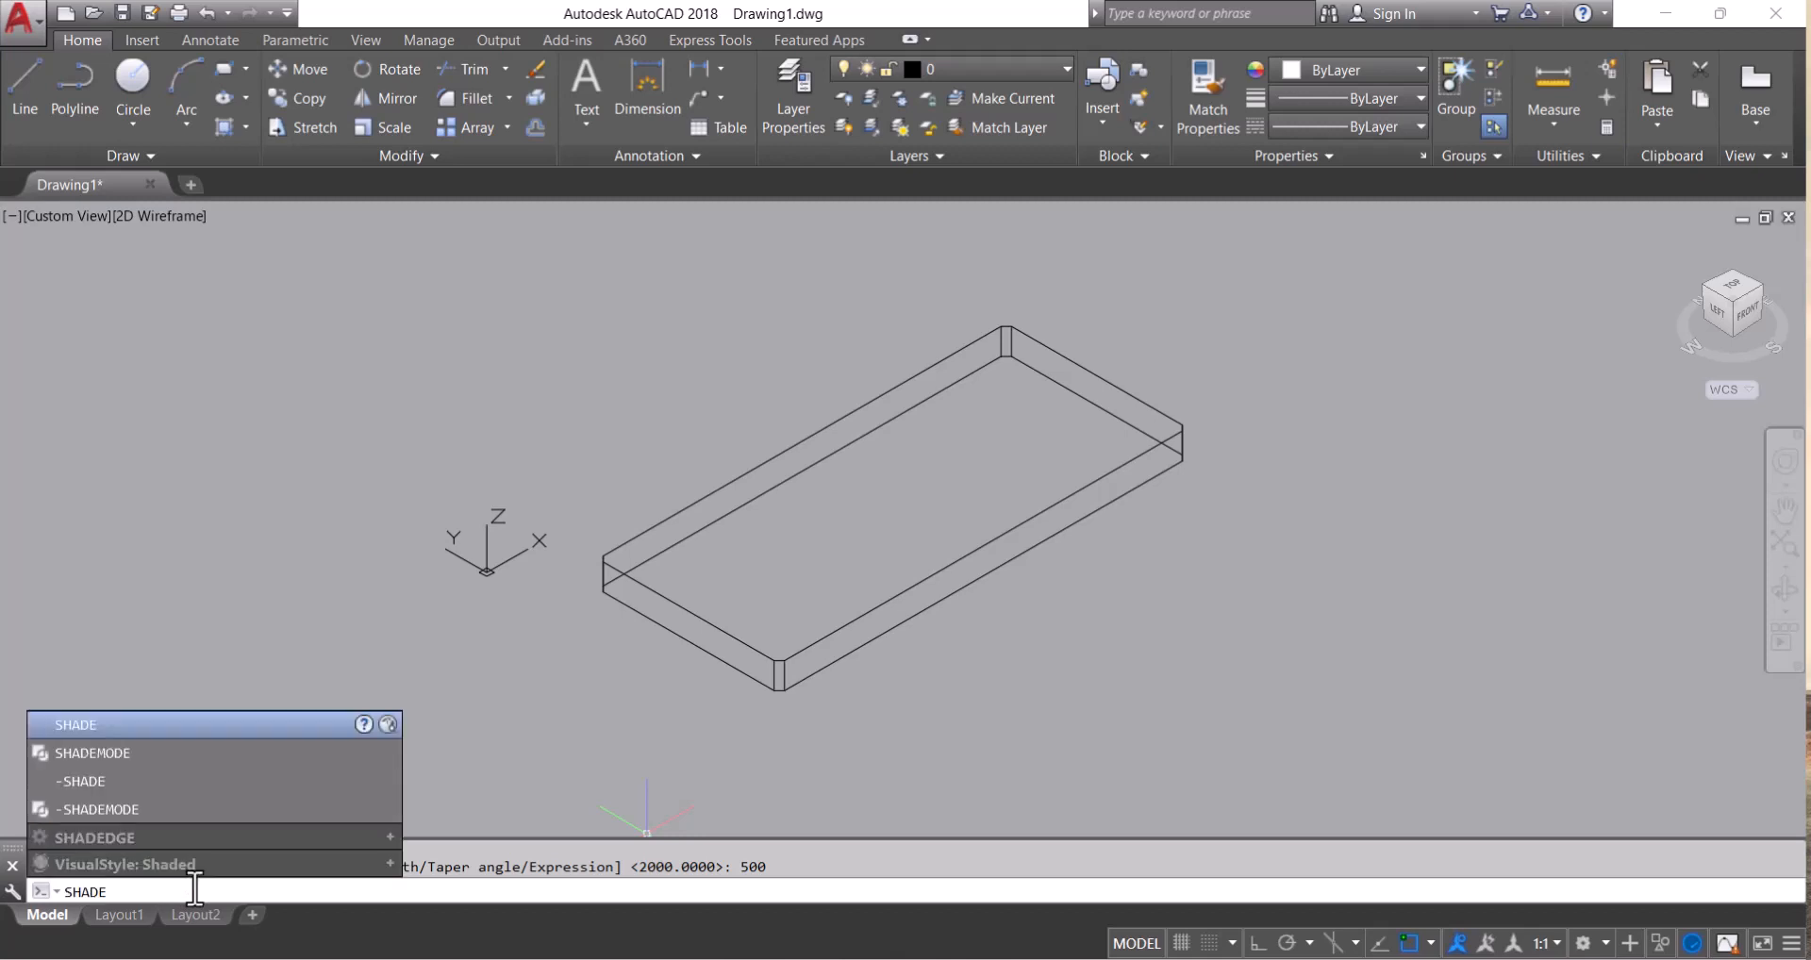
{"action": "left_click", "coordinate": [162, 753]}
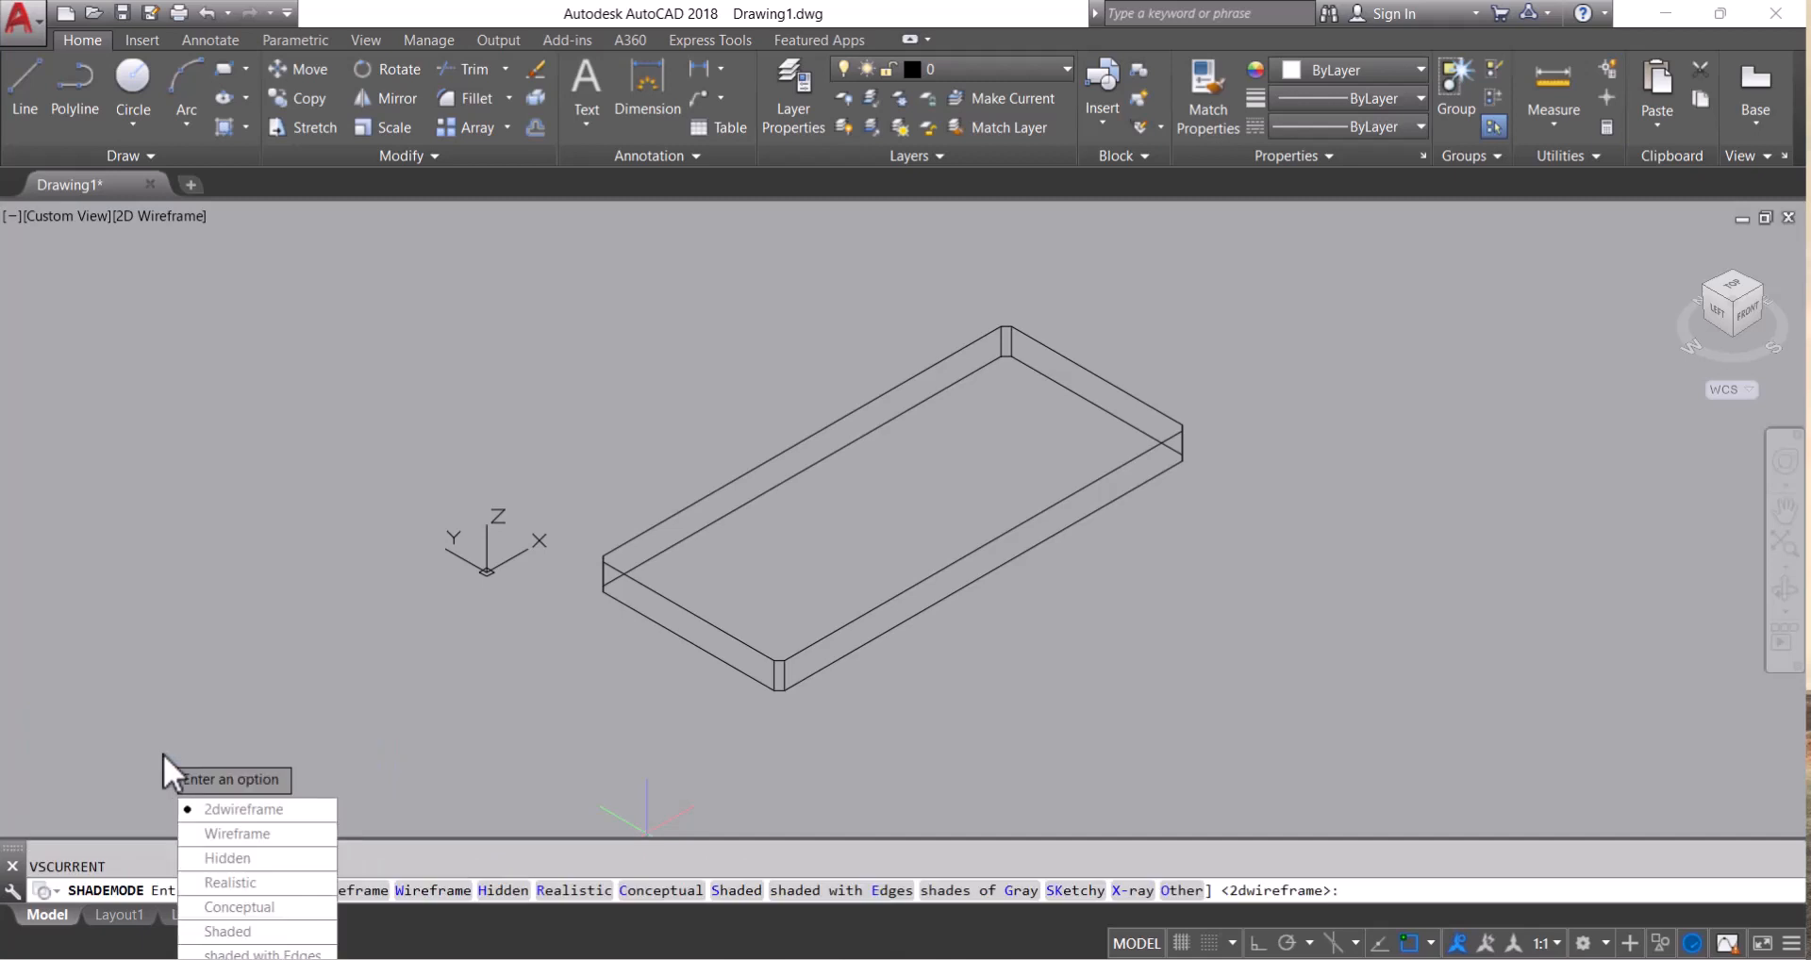
{"action": "left_click", "coordinate": [251, 933]}
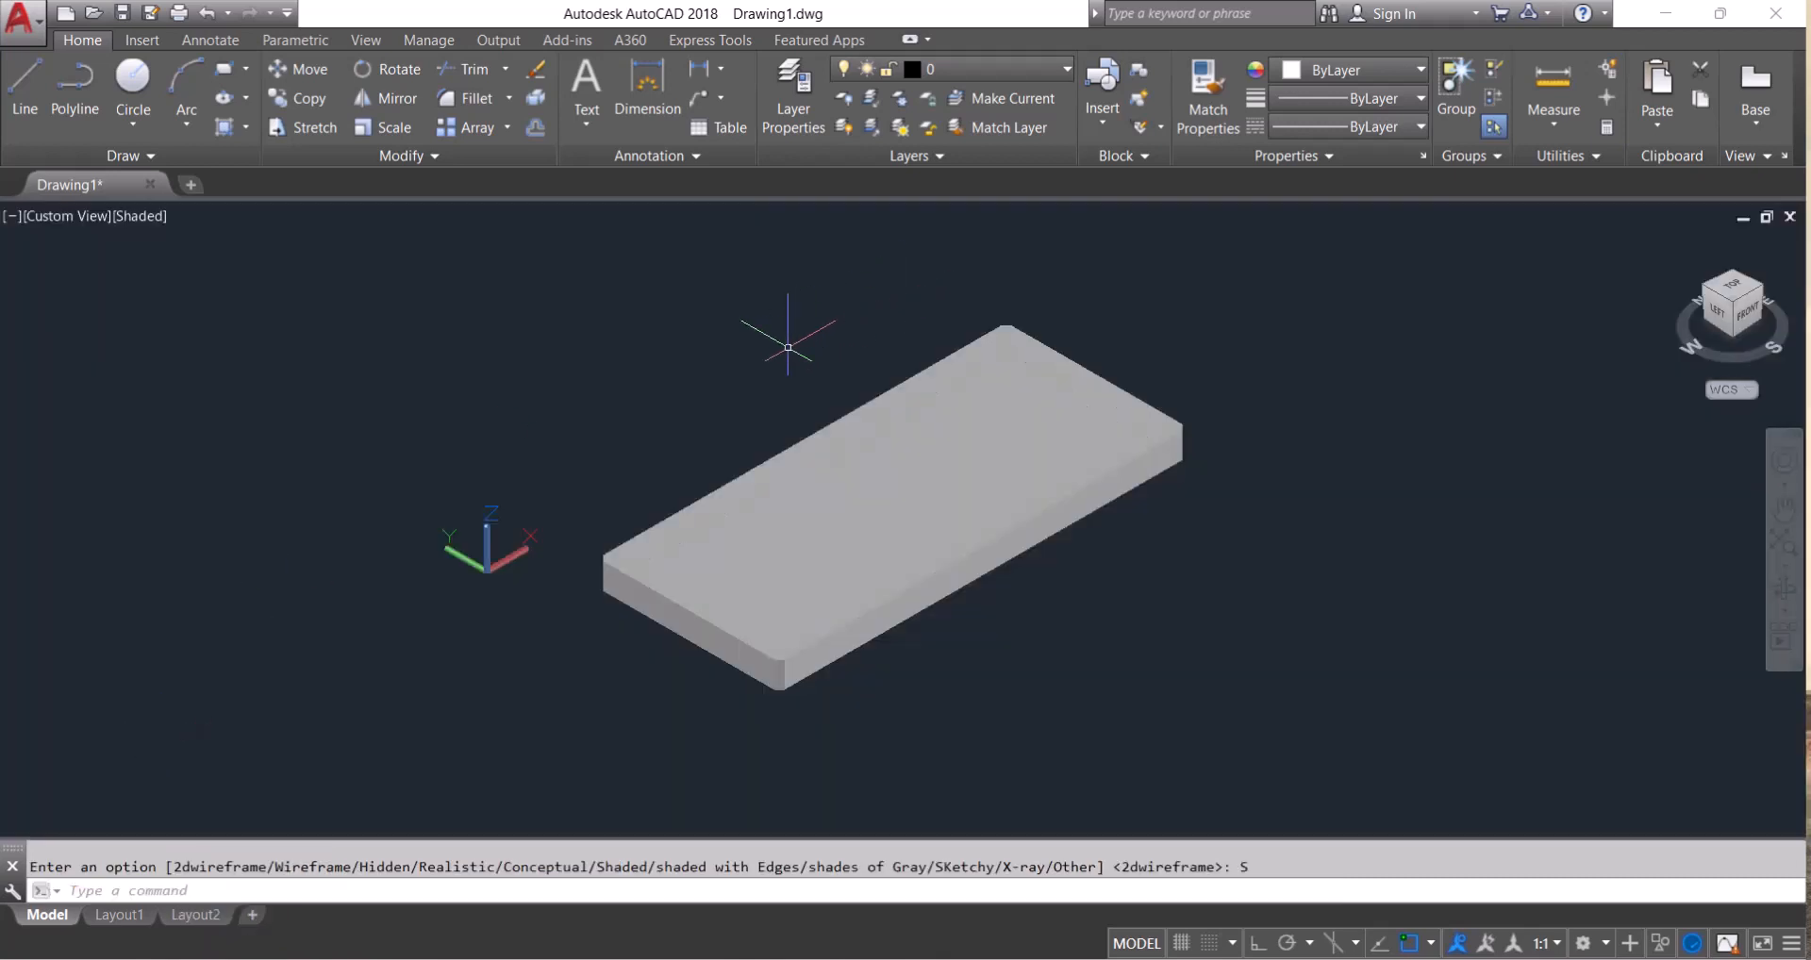
Examine the shaded slab's faces and chamfered corners up close and as a whole
{"action": "scroll", "coordinate": [914, 433], "scroll_direction": "up", "scroll_amount": 2}
{"action": "mouse_move", "coordinate": [914, 433]}
{"action": "middle_mouse_down"}
{"action": "mouse_move", "coordinate": [909, 492]}
{"action": "mouse_move", "coordinate": [987, 480]}
{"action": "middle_mouse_up"}
{"action": "scroll", "coordinate": [990, 490], "scroll_direction": "up", "scroll_amount": 3}
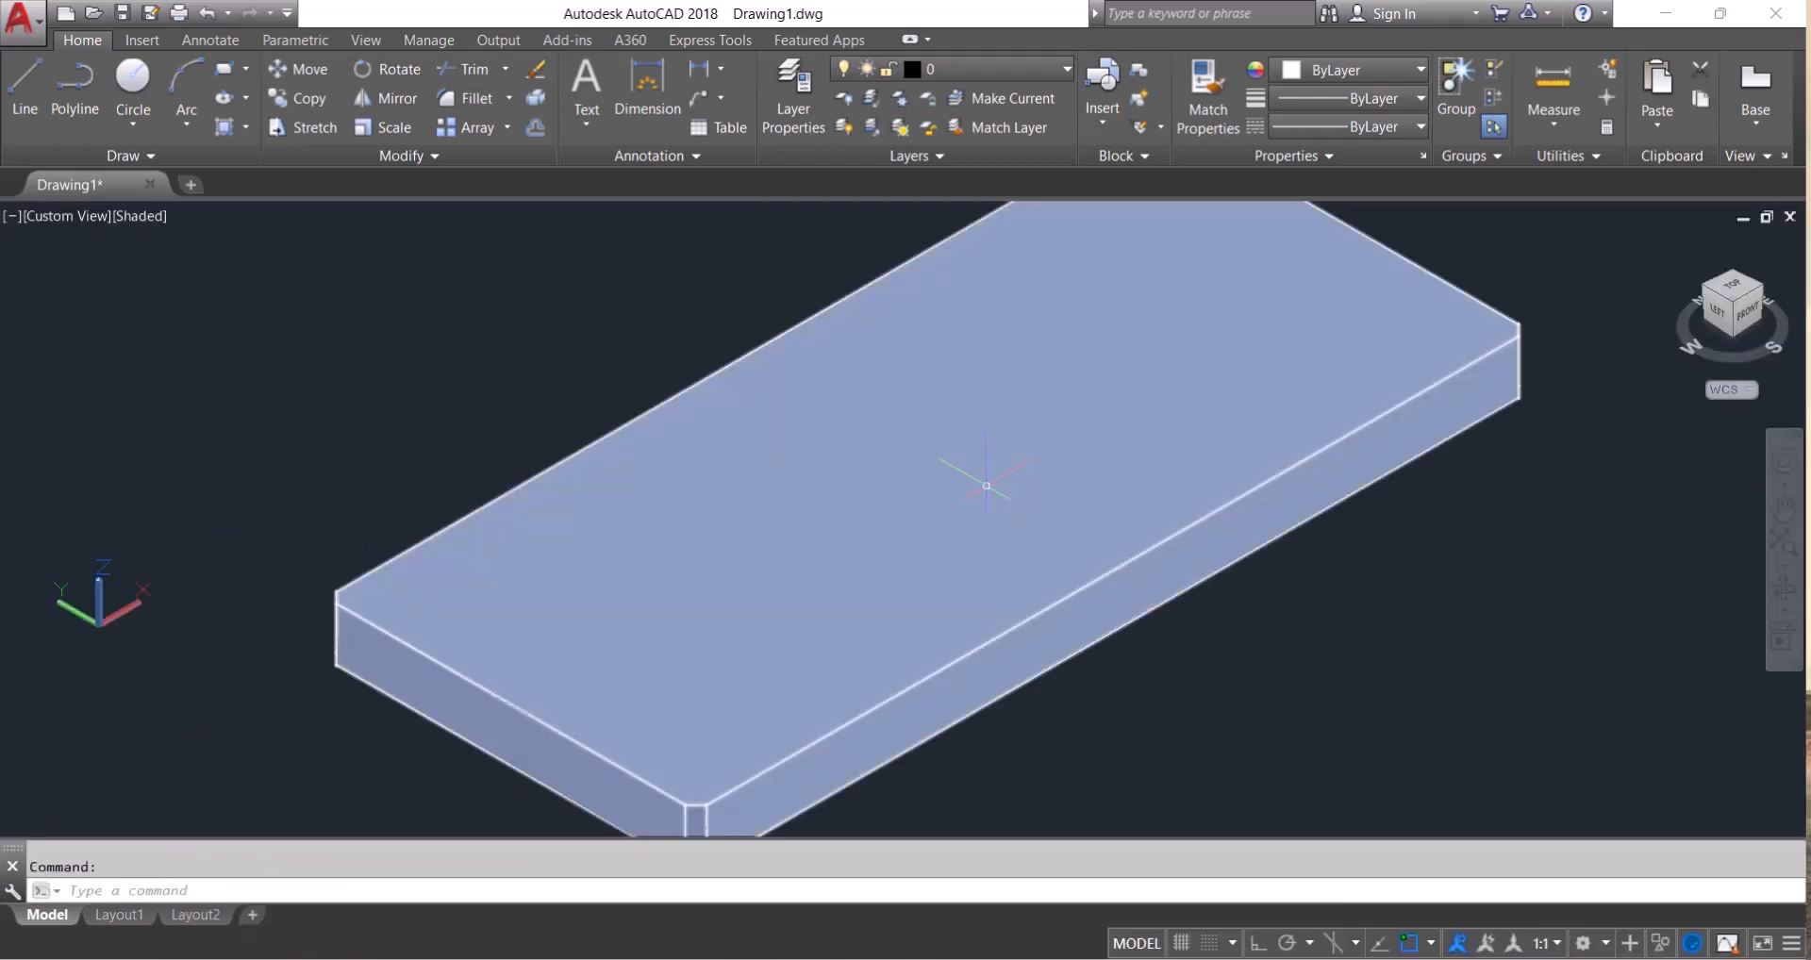
{"action": "scroll", "coordinate": [990, 491], "scroll_direction": "down", "scroll_amount": 4}
{"action": "scroll", "coordinate": [991, 490], "scroll_direction": "up", "scroll_amount": 3}
{"action": "scroll", "coordinate": [991, 491], "scroll_direction": "down", "scroll_amount": 2}
{"action": "scroll", "coordinate": [966, 501], "scroll_direction": "up", "scroll_amount": 1}
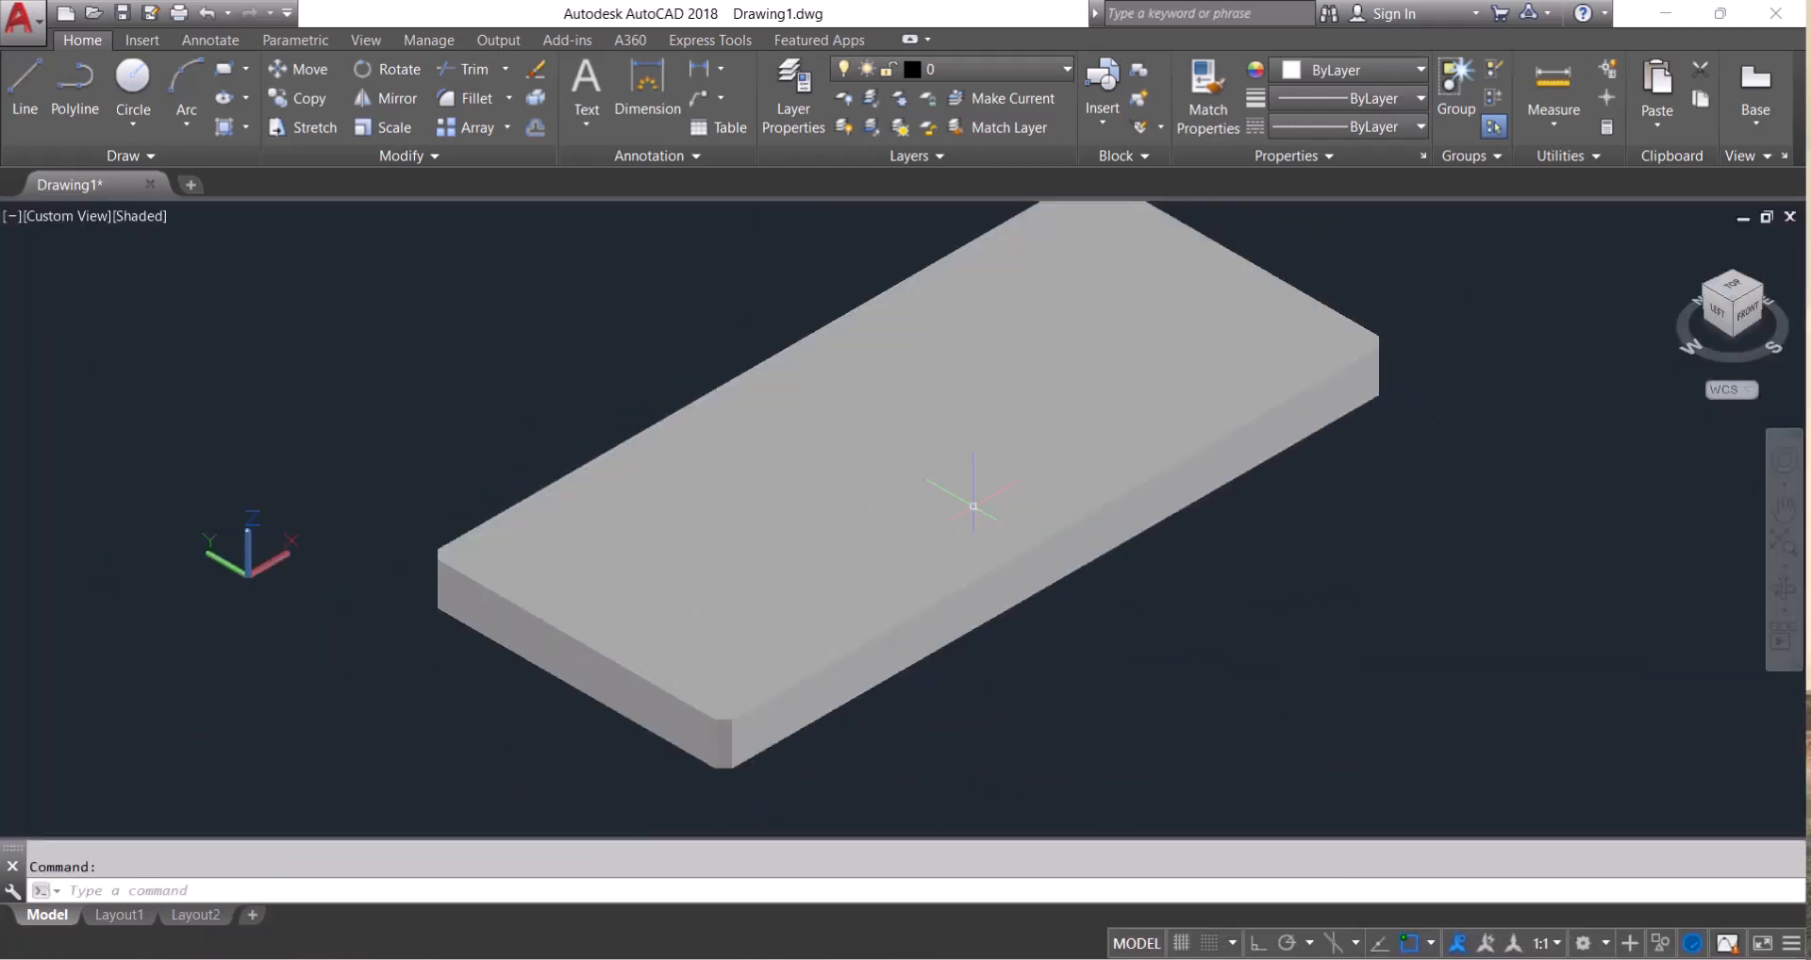
{"action": "scroll", "coordinate": [975, 509], "scroll_direction": "down", "scroll_amount": 1}
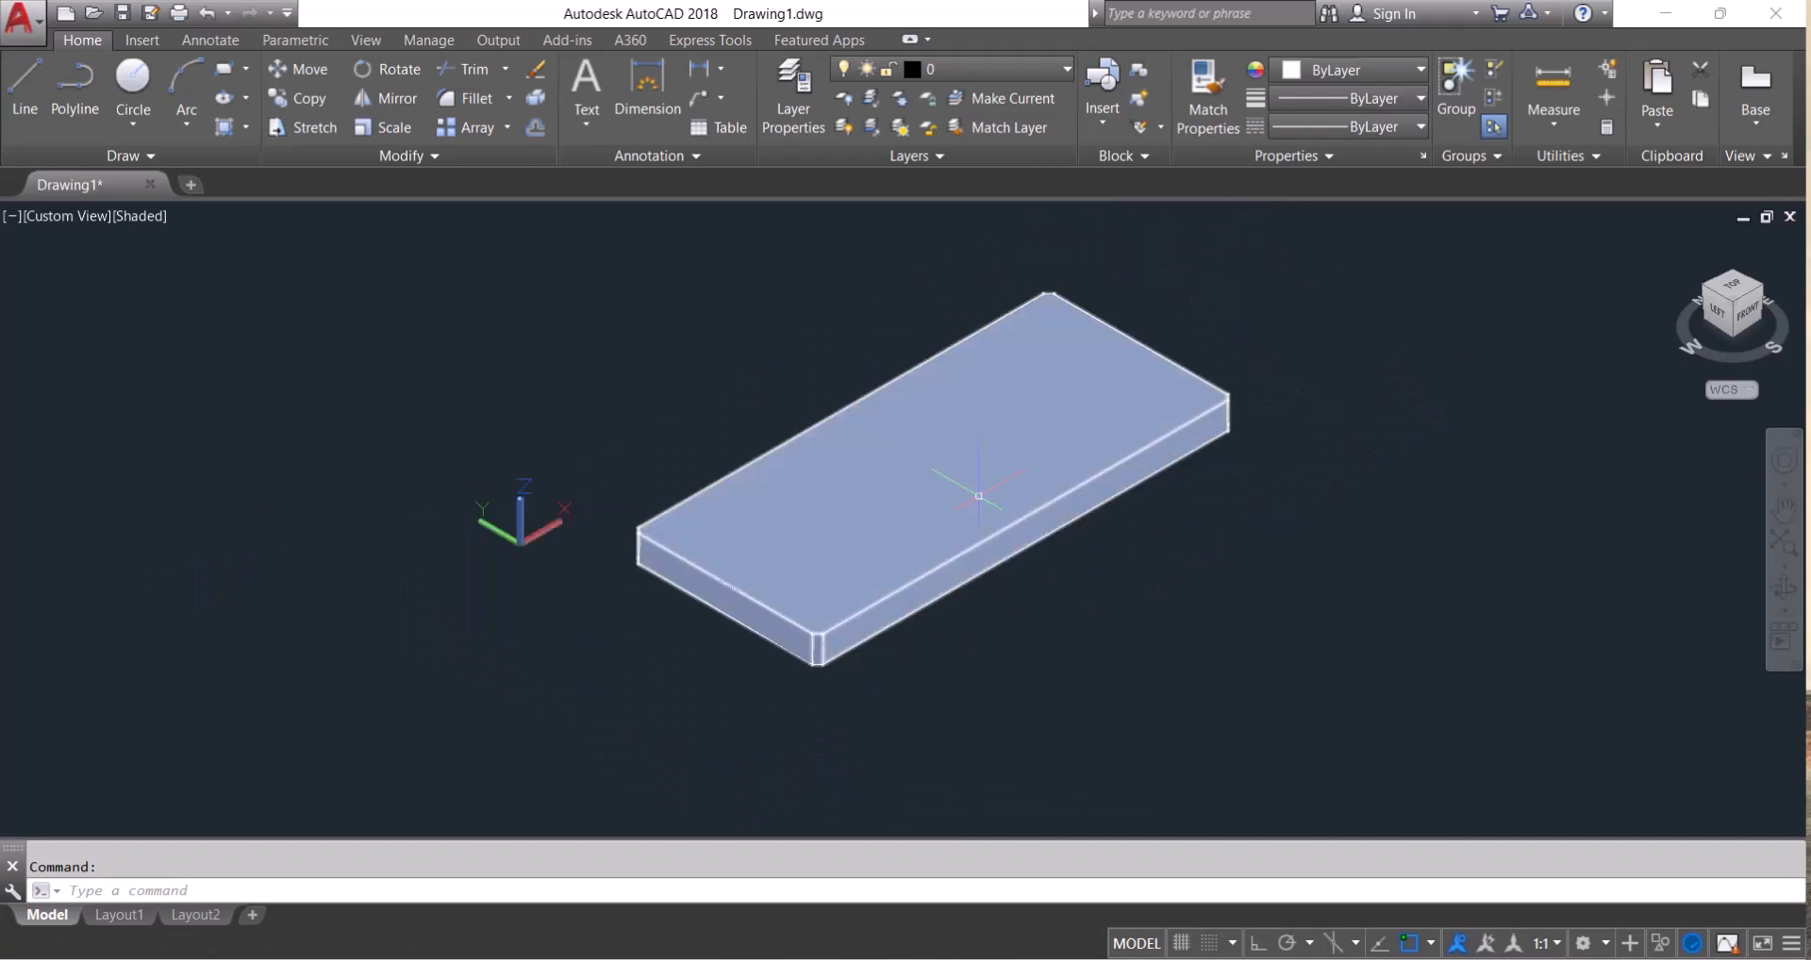
{"action": "mouse_move", "coordinate": [975, 508]}
{"action": "middle_mouse_down"}
{"action": "mouse_move", "coordinate": [808, 529]}
{"action": "mouse_move", "coordinate": [1000, 500]}
{"action": "middle_mouse_up"}
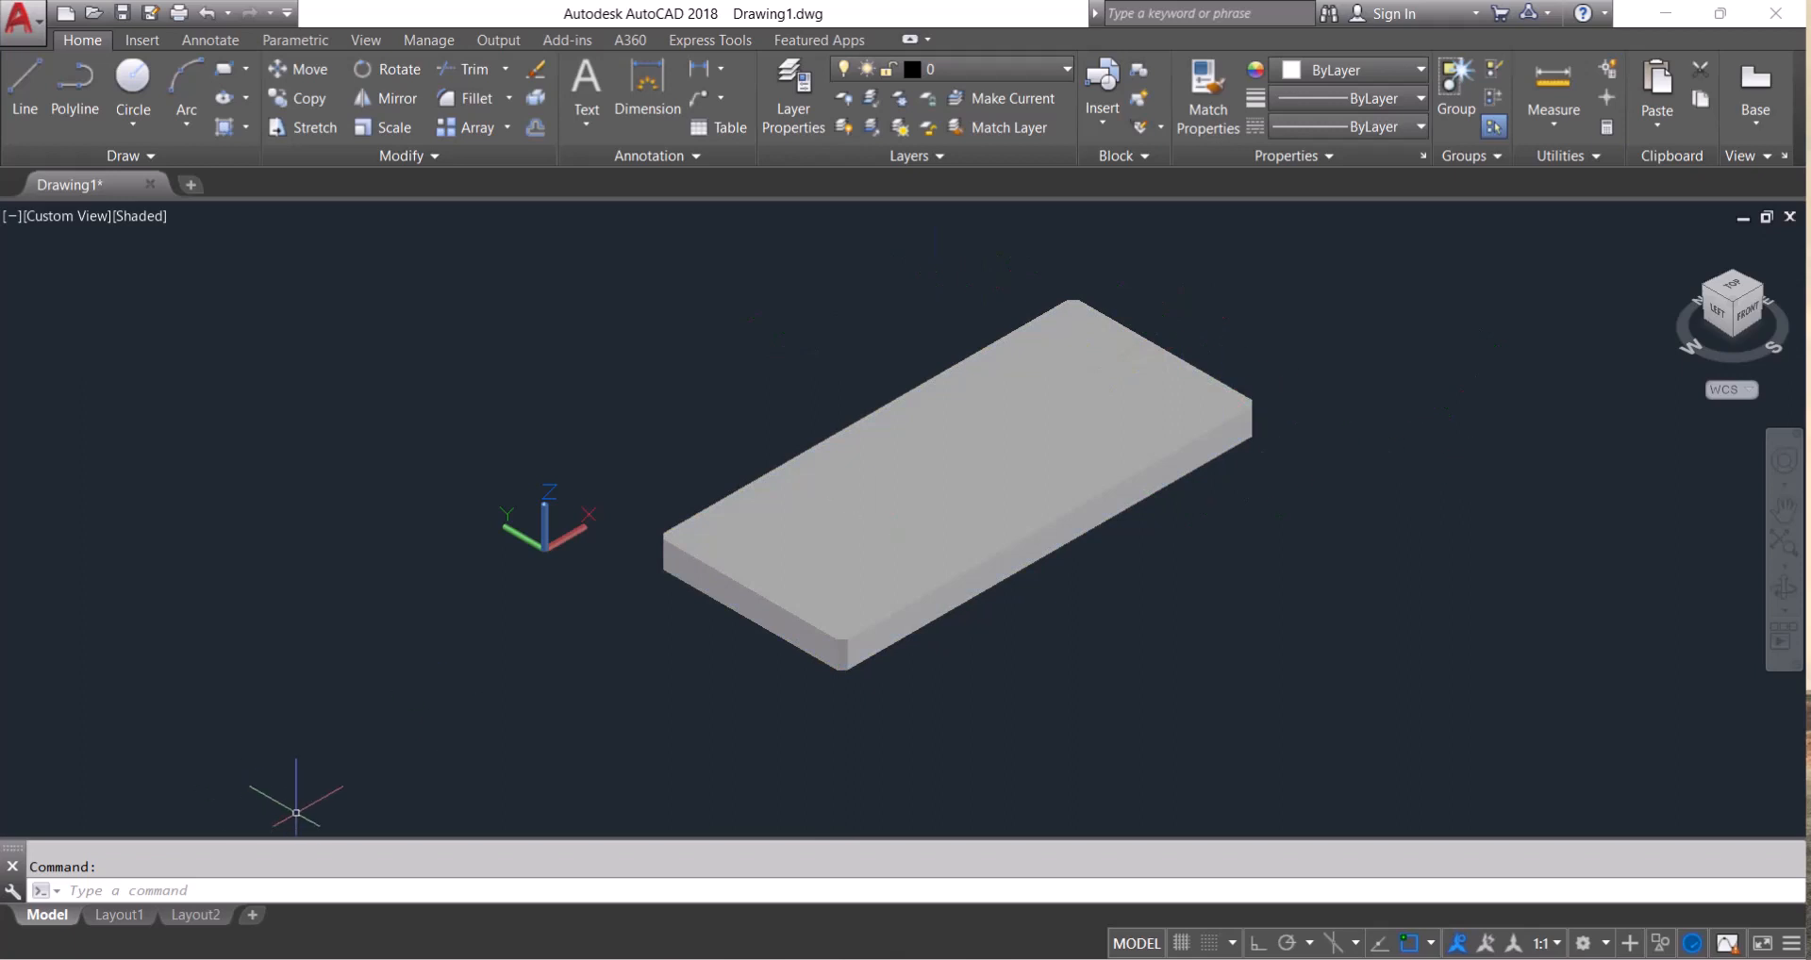
Orbit the shaded slab with 3DORBIT to view it nearly from above with its front edge showing
{"action": "left_click", "coordinate": [264, 888]}
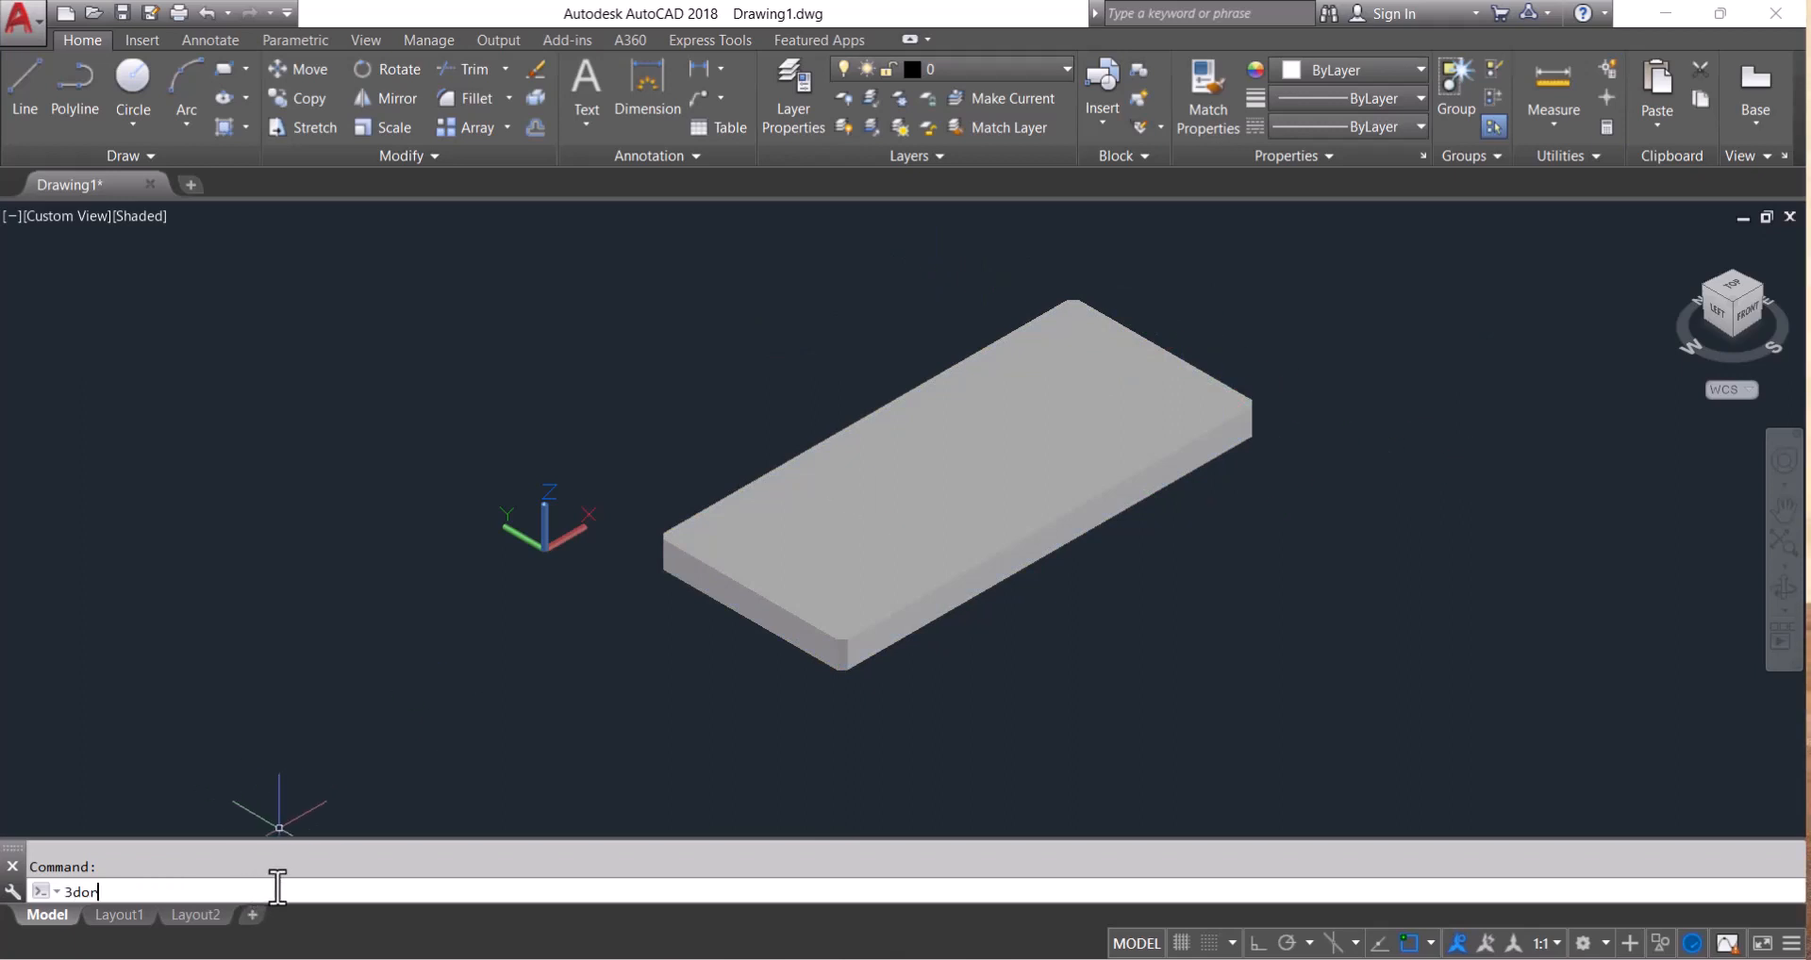
{"action": "type", "text": "3dorbit"}
{"action": "key", "text": "Return"}
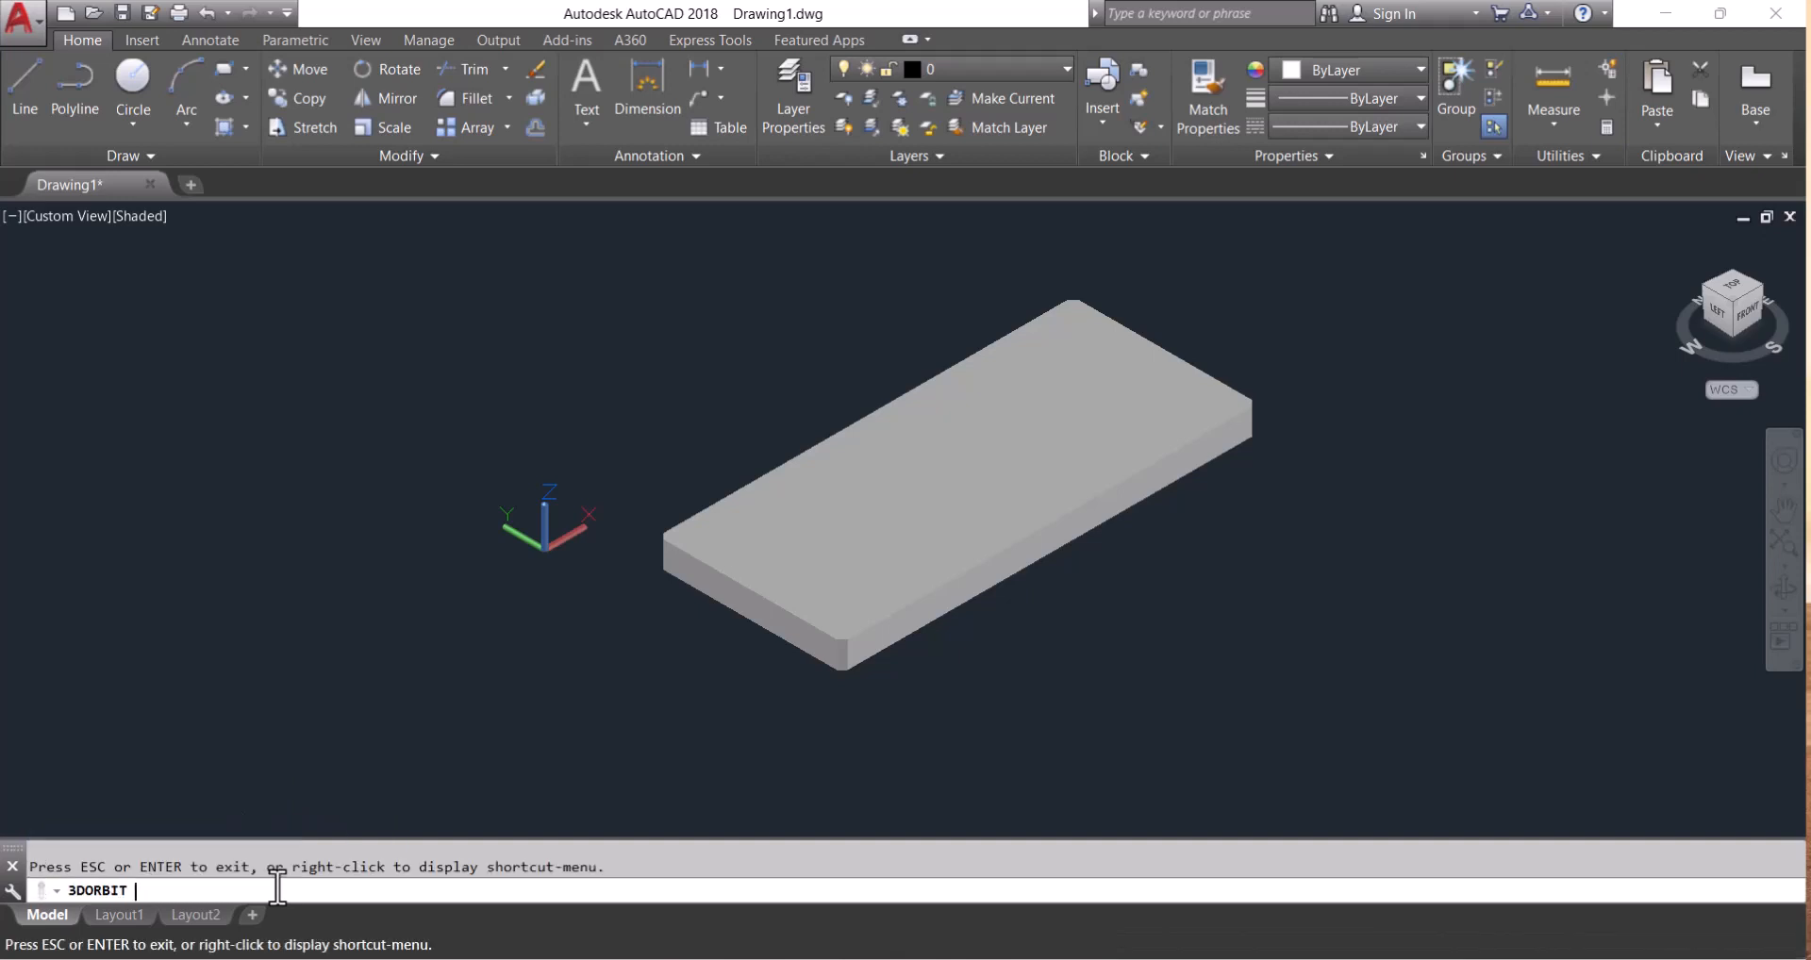
{"action": "left_click_drag", "start_coordinate": [881, 554], "coordinate": [894, 610]}
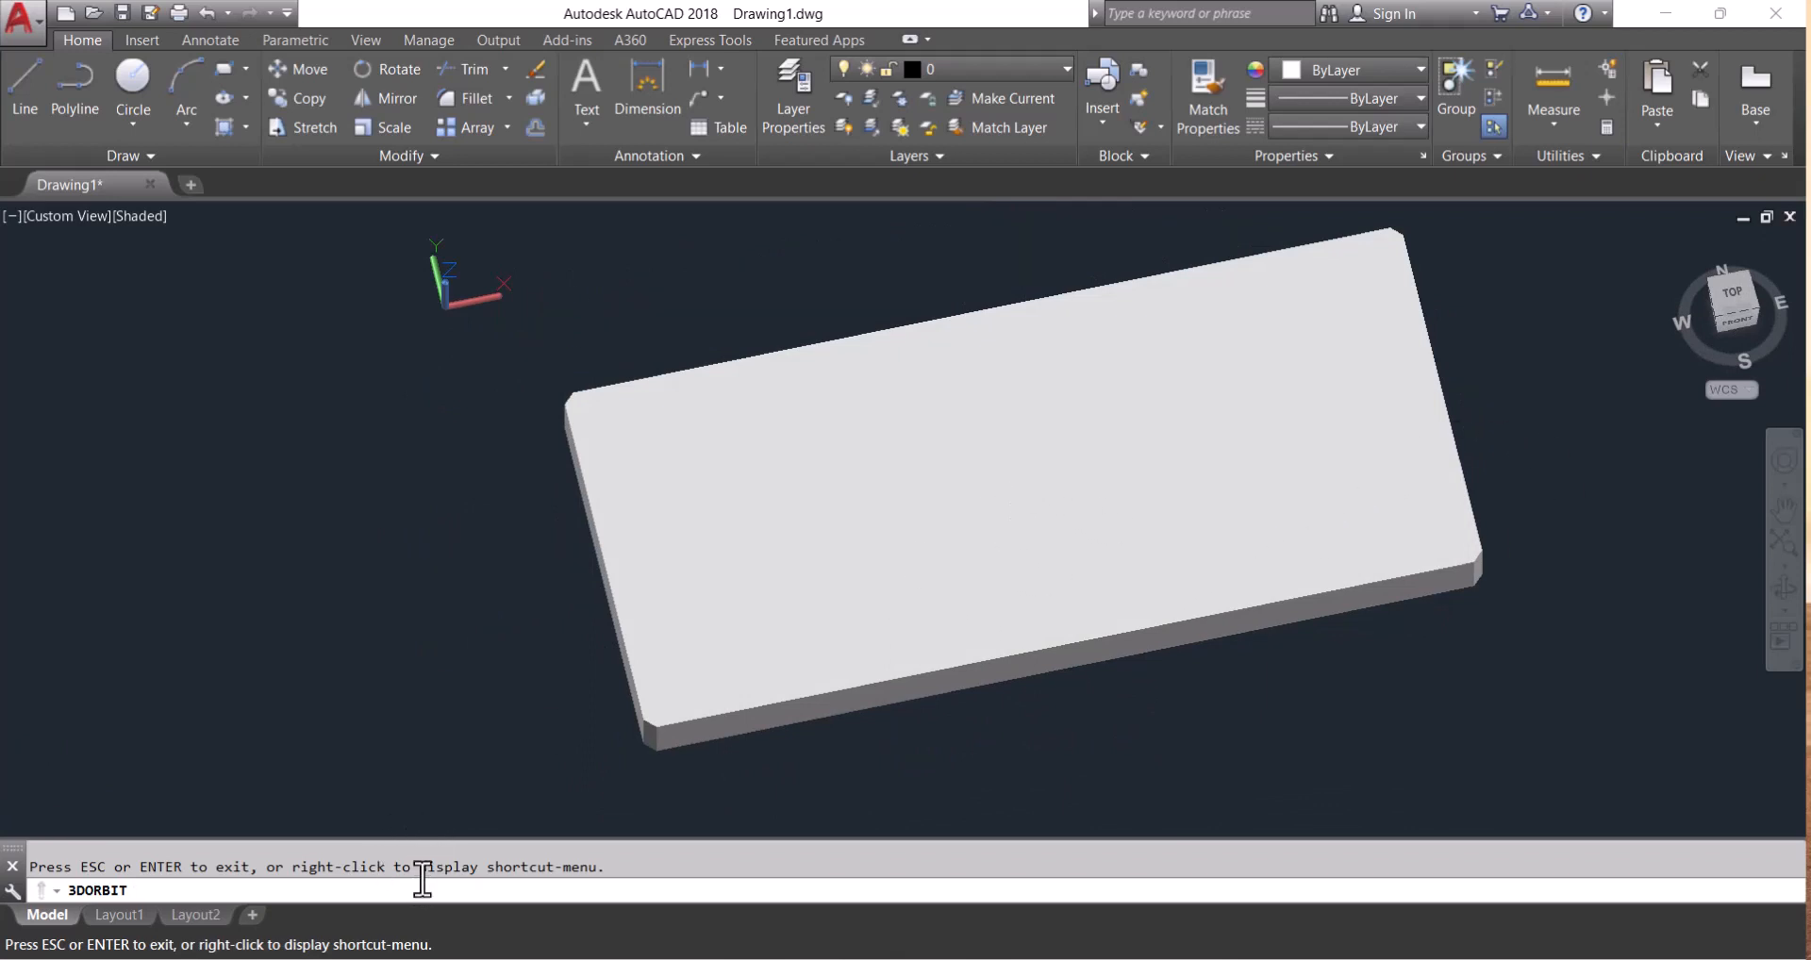
{"action": "key", "text": "Escape"}
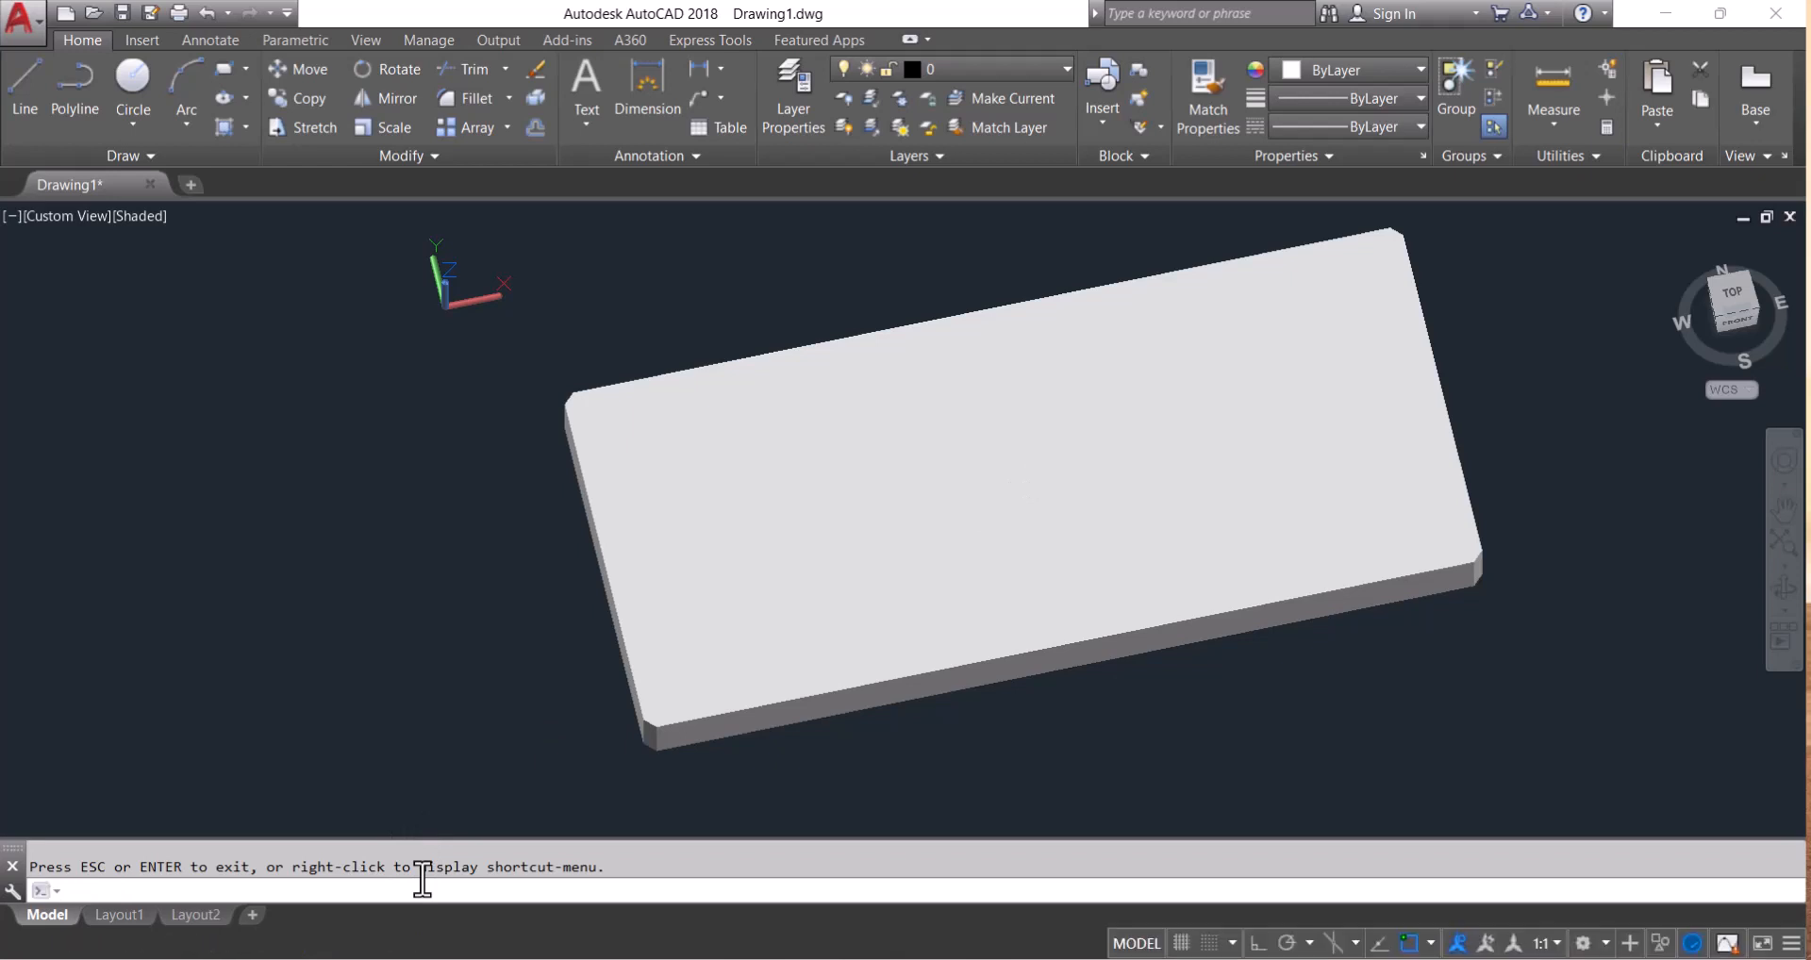
Return the viewport to the 2D Wireframe visual style and the Top view
{"action": "type", "text": "shademode"}
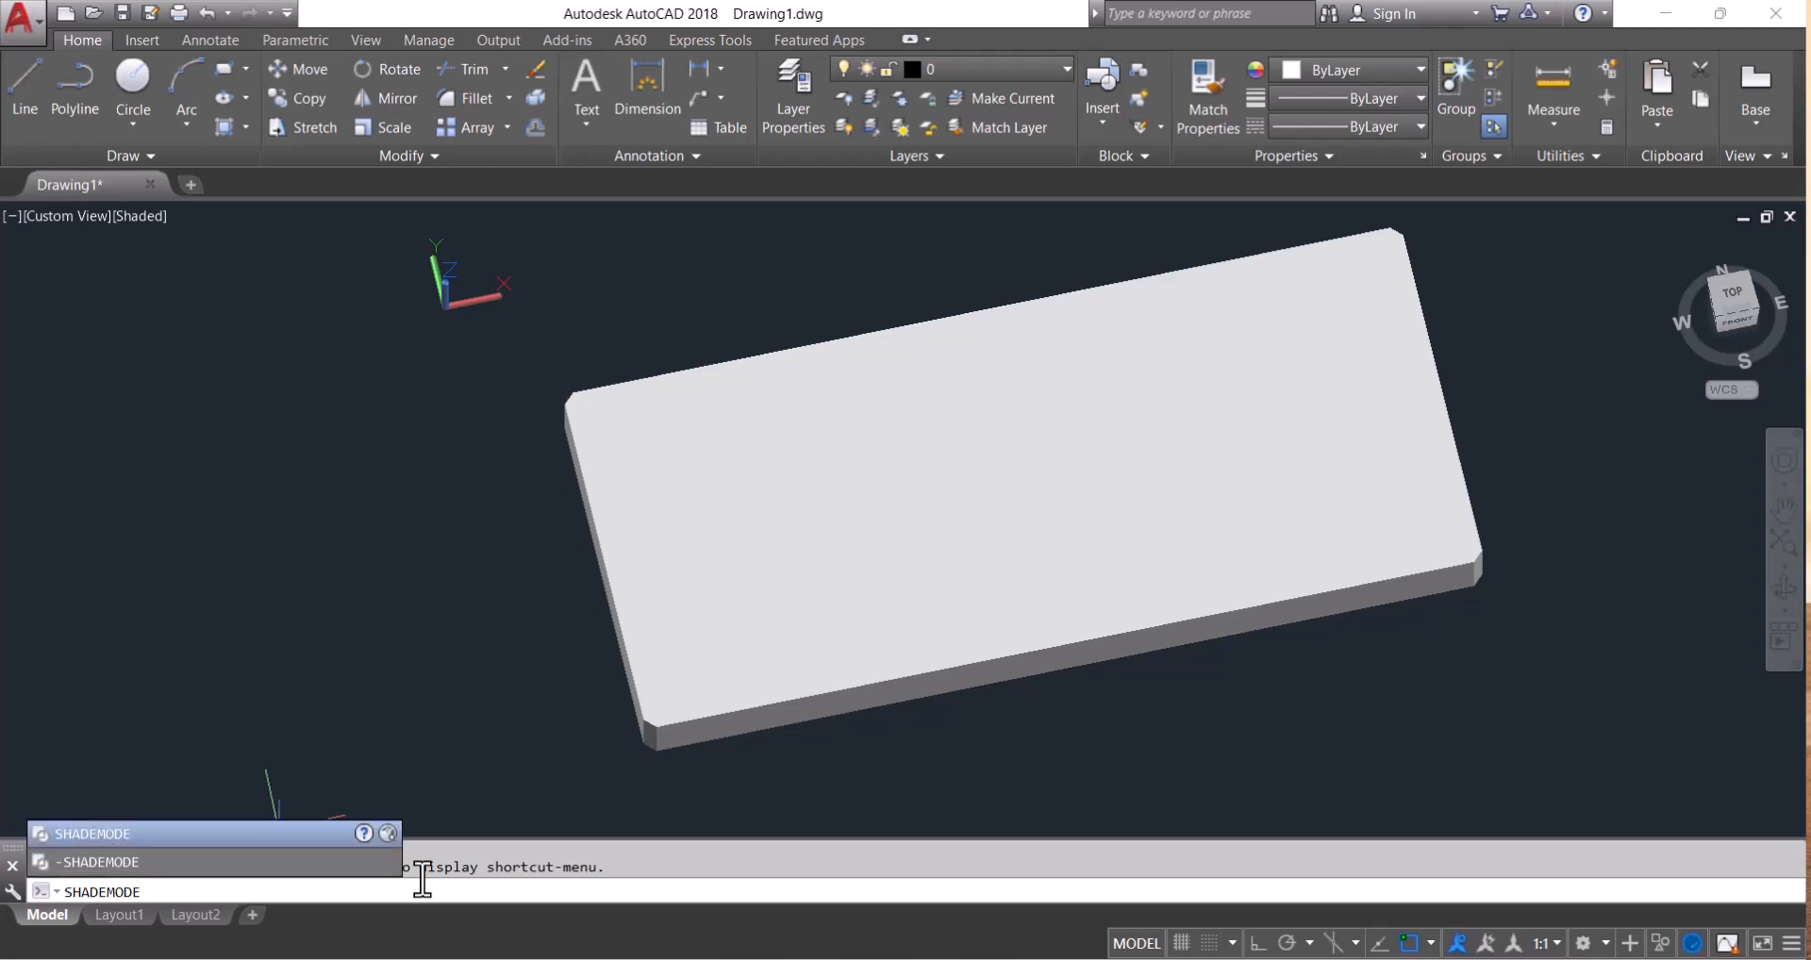
{"action": "key", "text": "Return"}
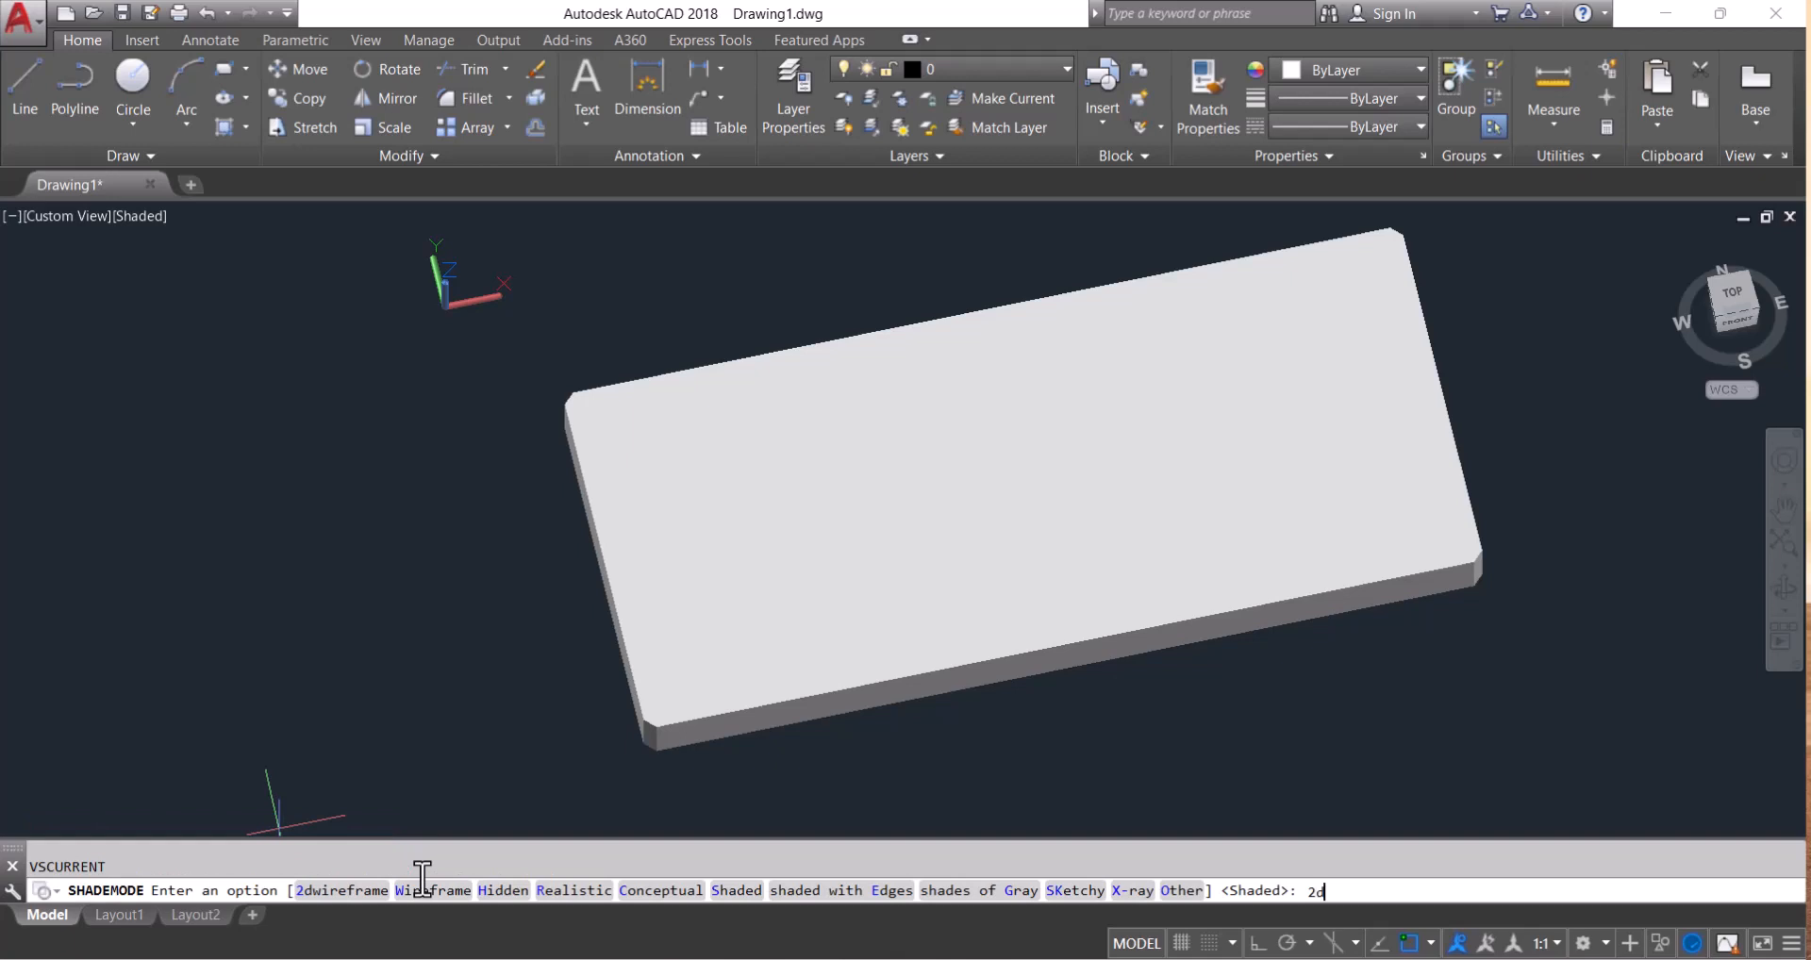
{"action": "key", "text": "Return"}
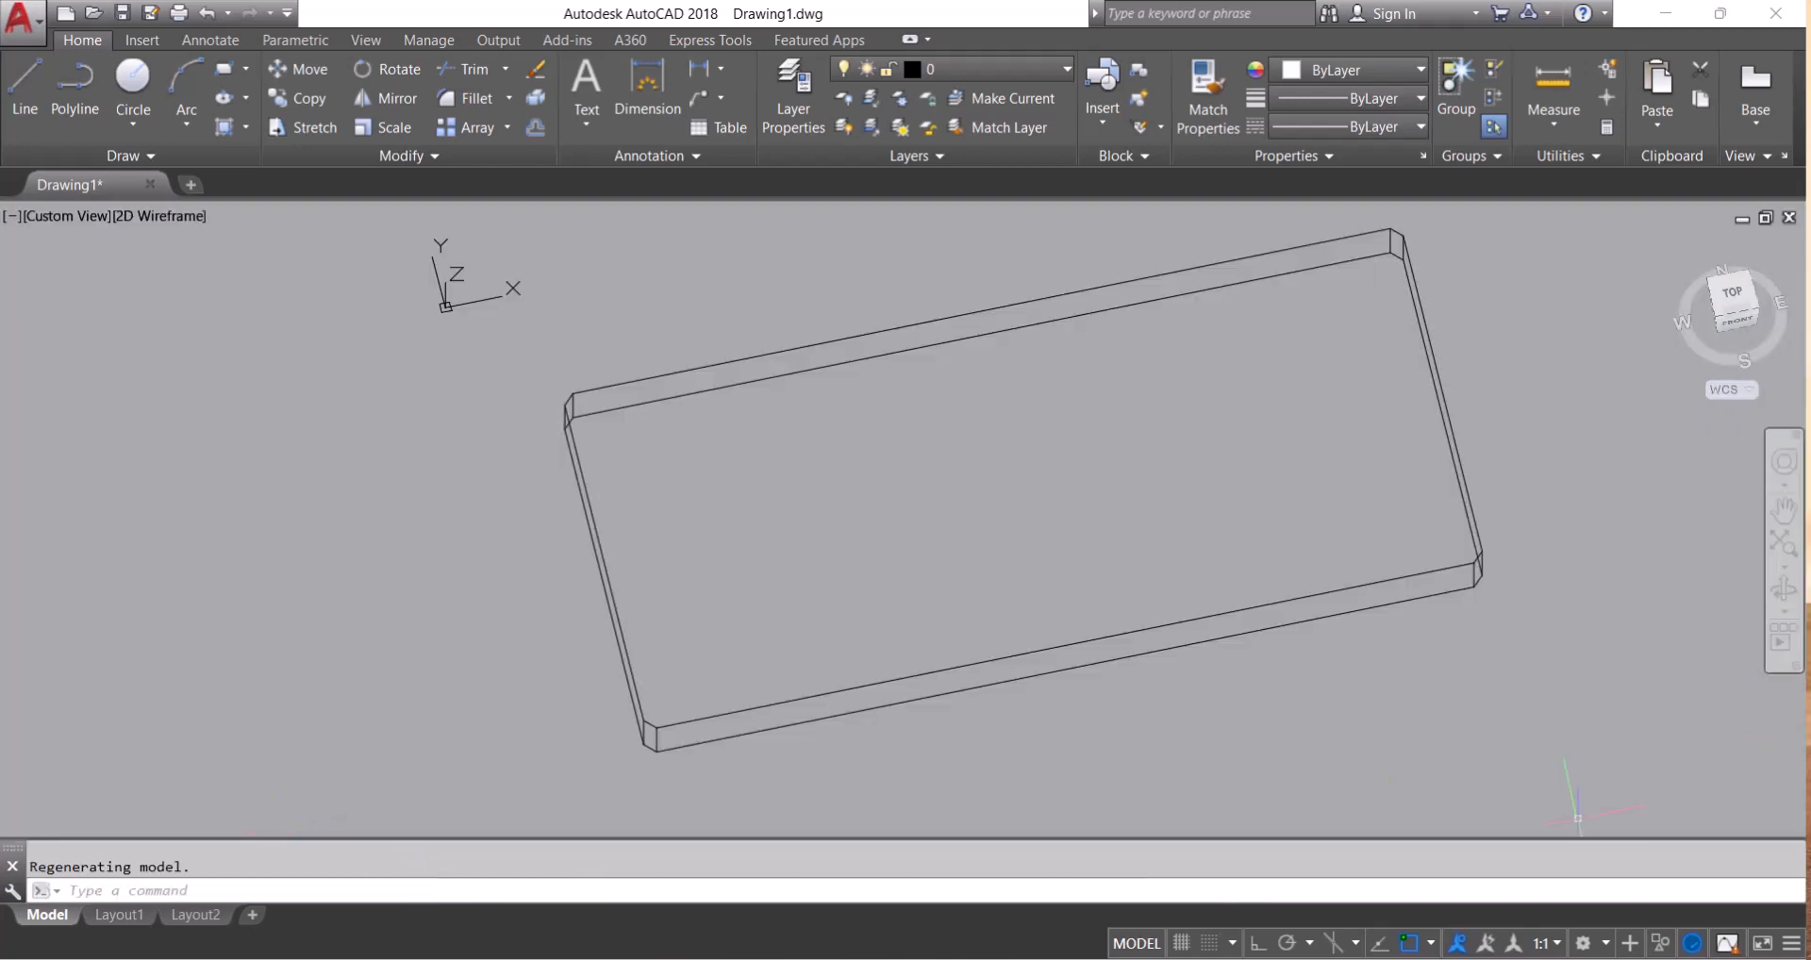
{"action": "left_click", "coordinate": [1730, 294]}
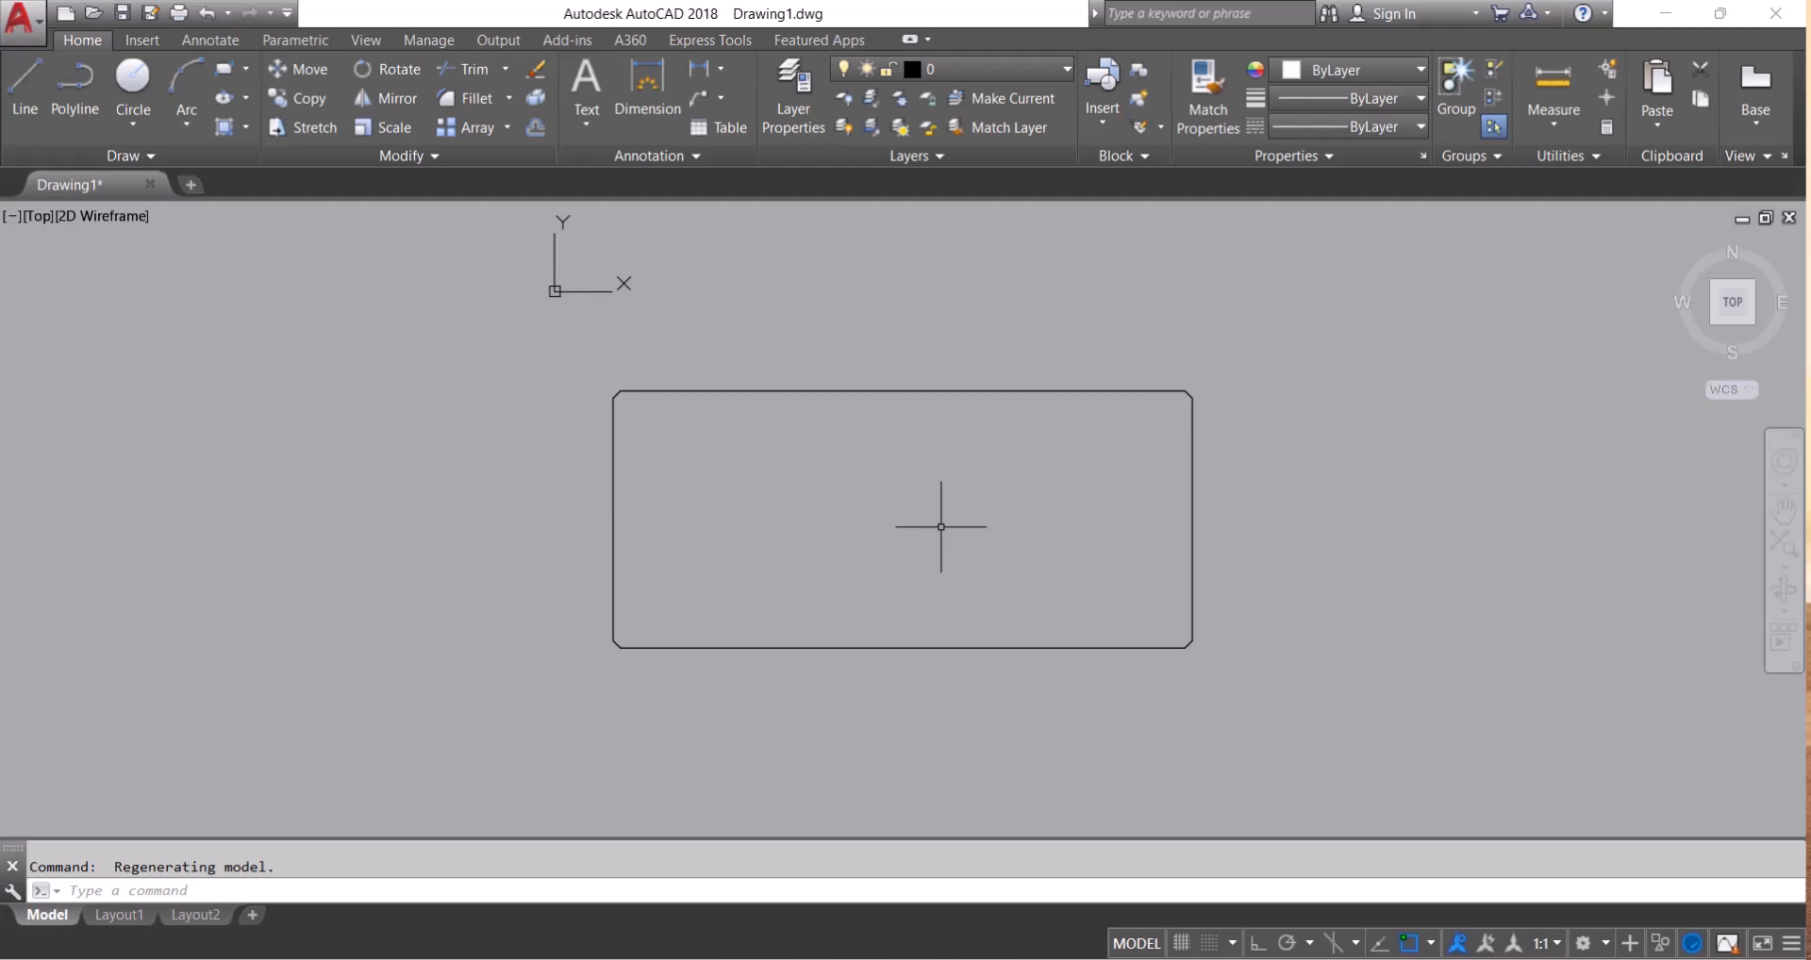
Draw a vertical line joining the midpoints of the slab's upper and lower long edges
{"action": "type", "text": "l"}
{"action": "key", "text": "Return"}
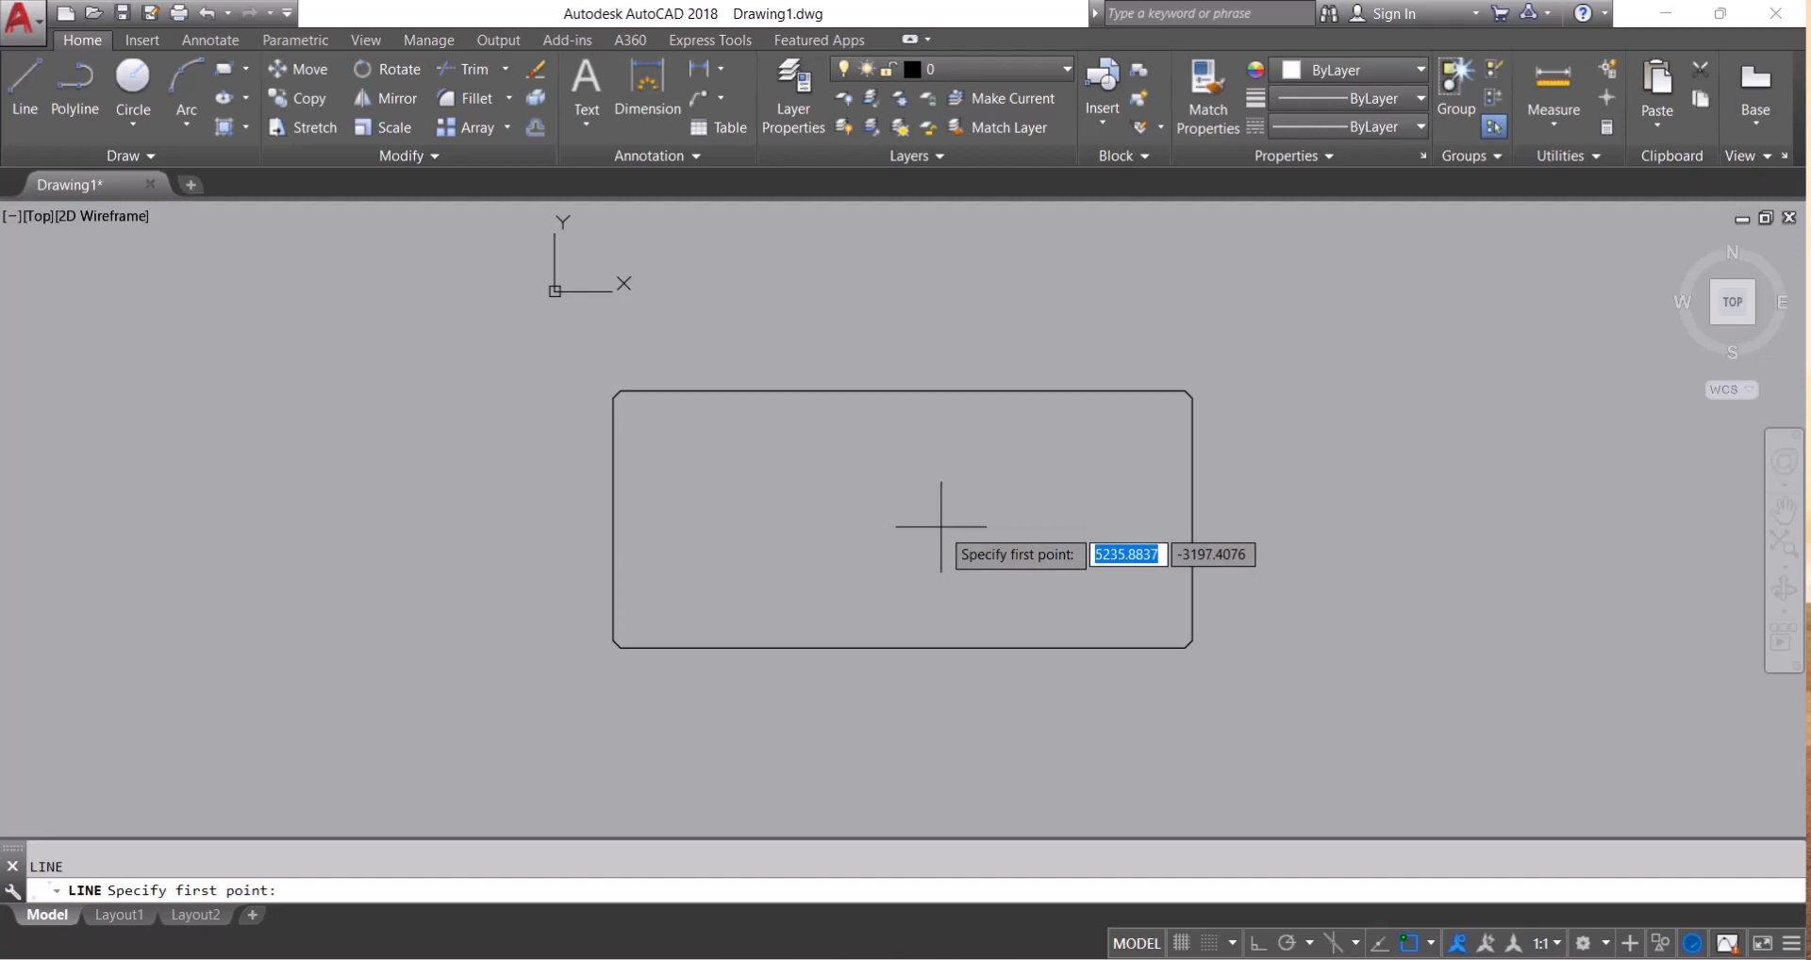
{"action": "left_click", "coordinate": [903, 391]}
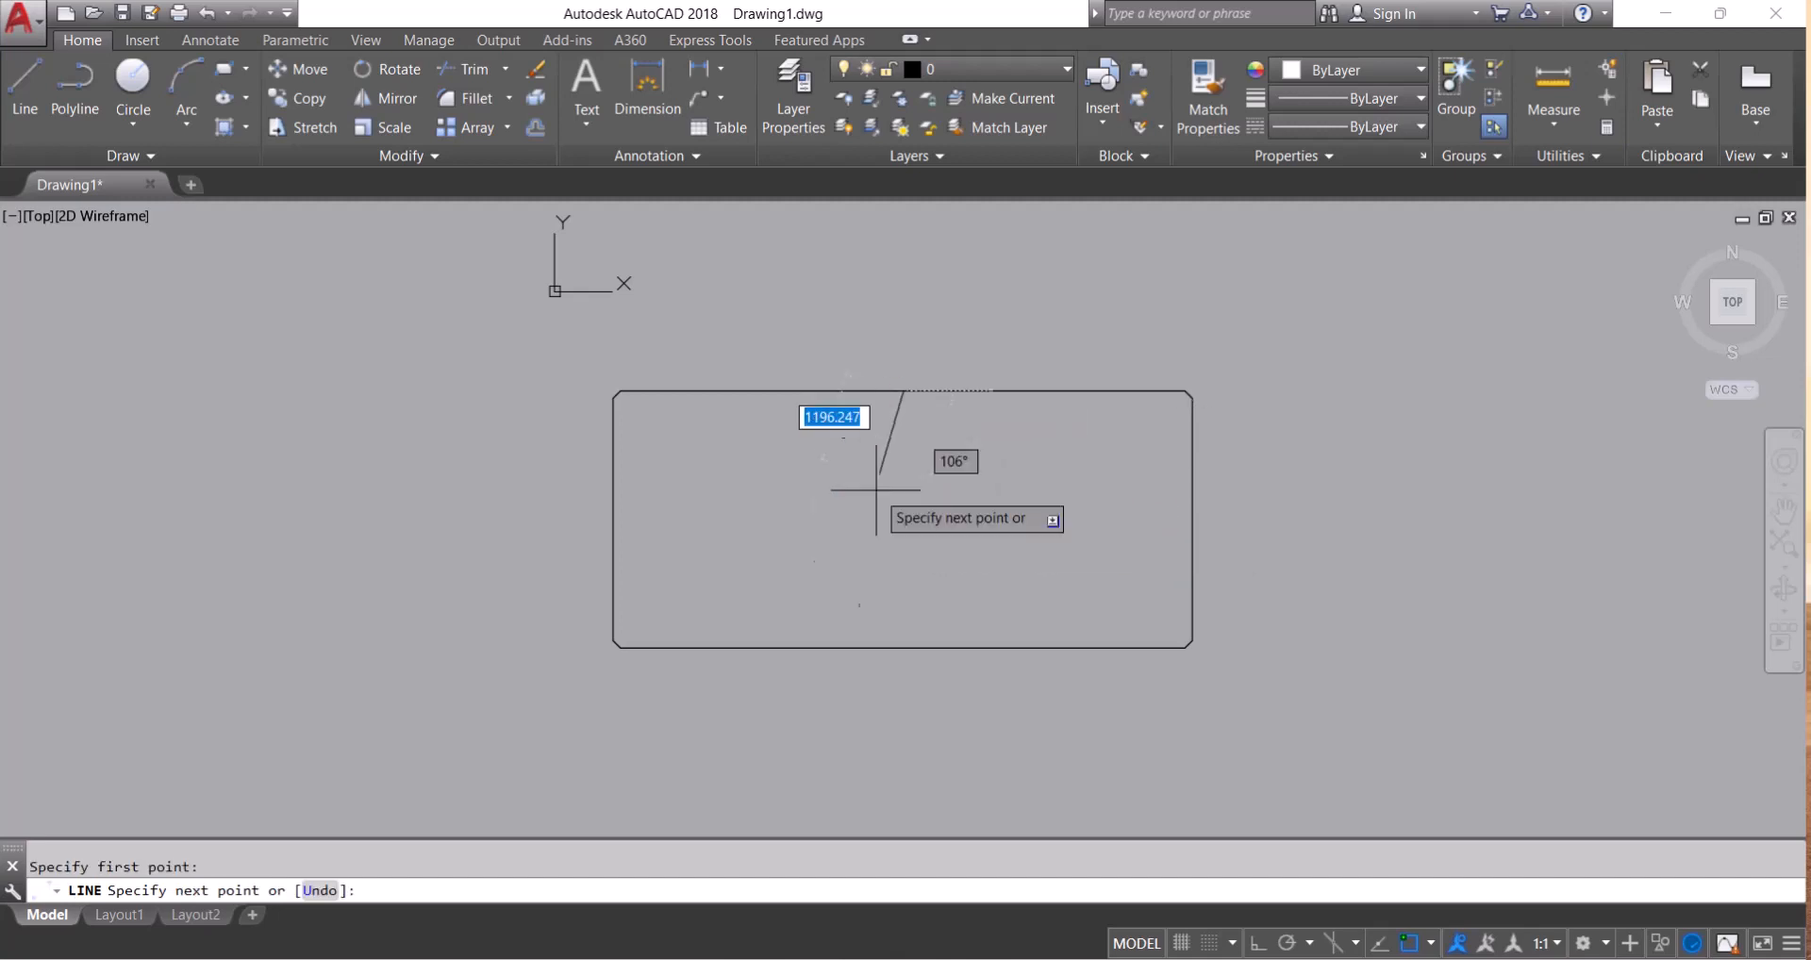
{"action": "left_click", "coordinate": [904, 648]}
{"action": "key", "text": "Escape"}
Draw a circle of radius 500 centred on the midpoint of the slab's vertical centre line
{"action": "type", "text": "c"}
{"action": "key", "text": "Return"}
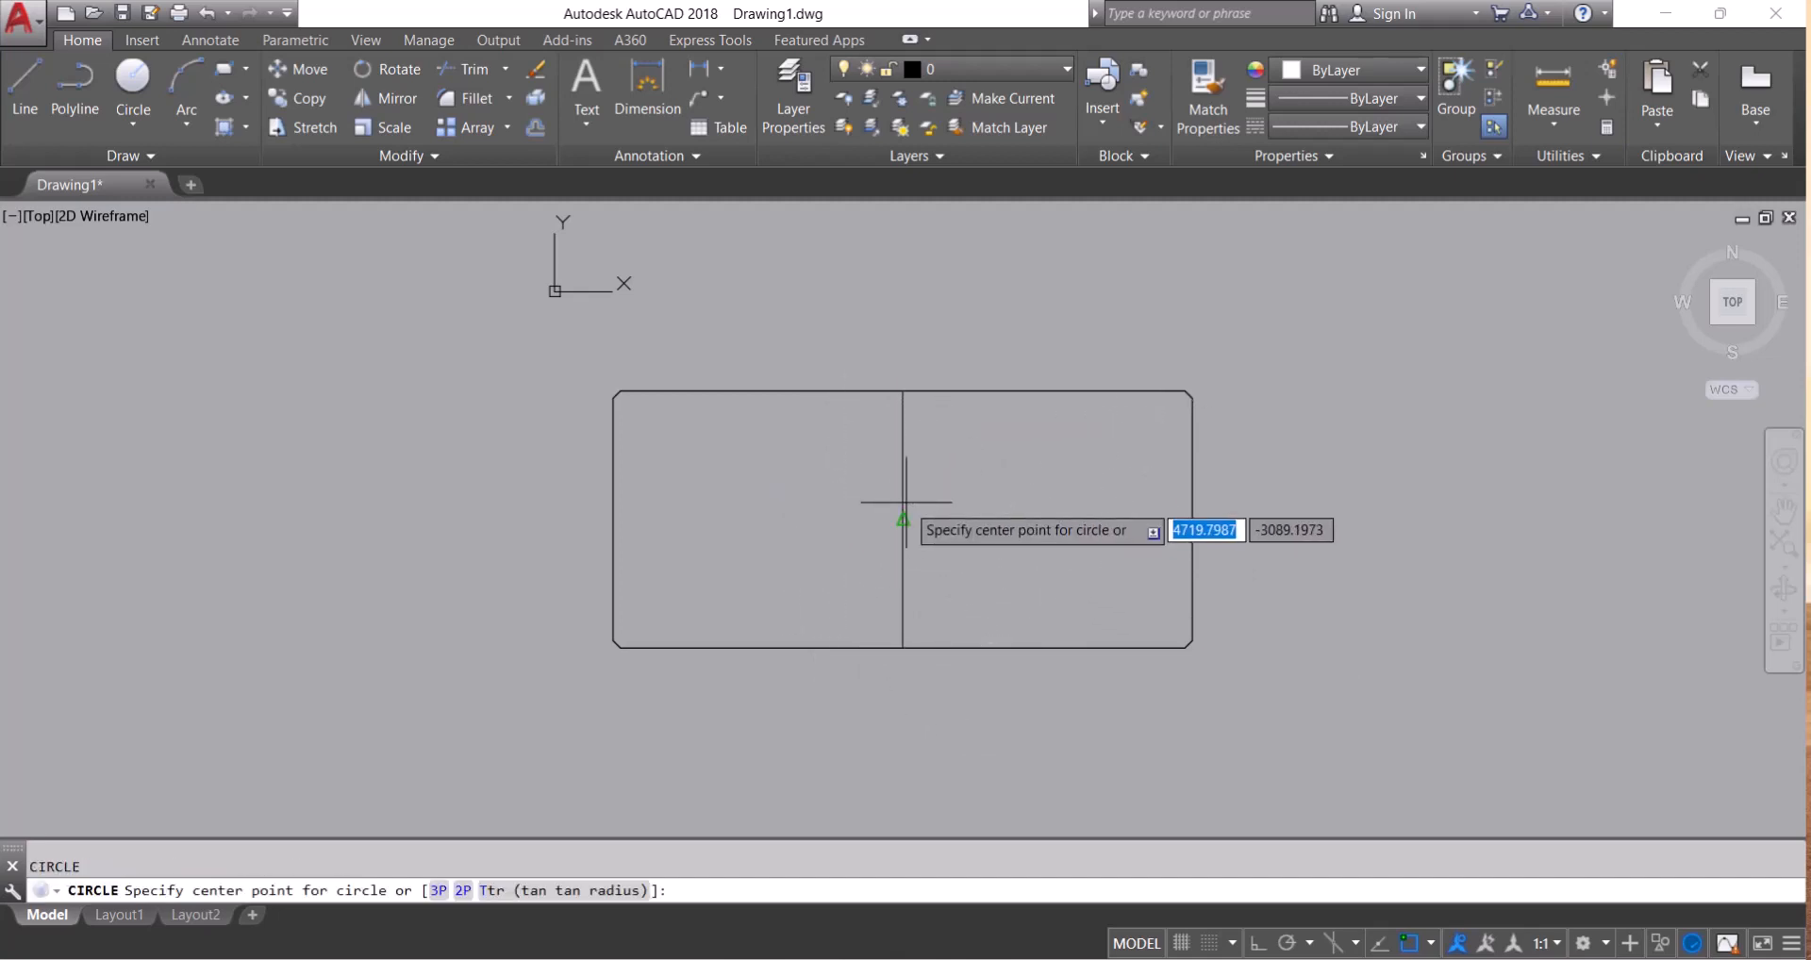
{"action": "left_click", "coordinate": [903, 519]}
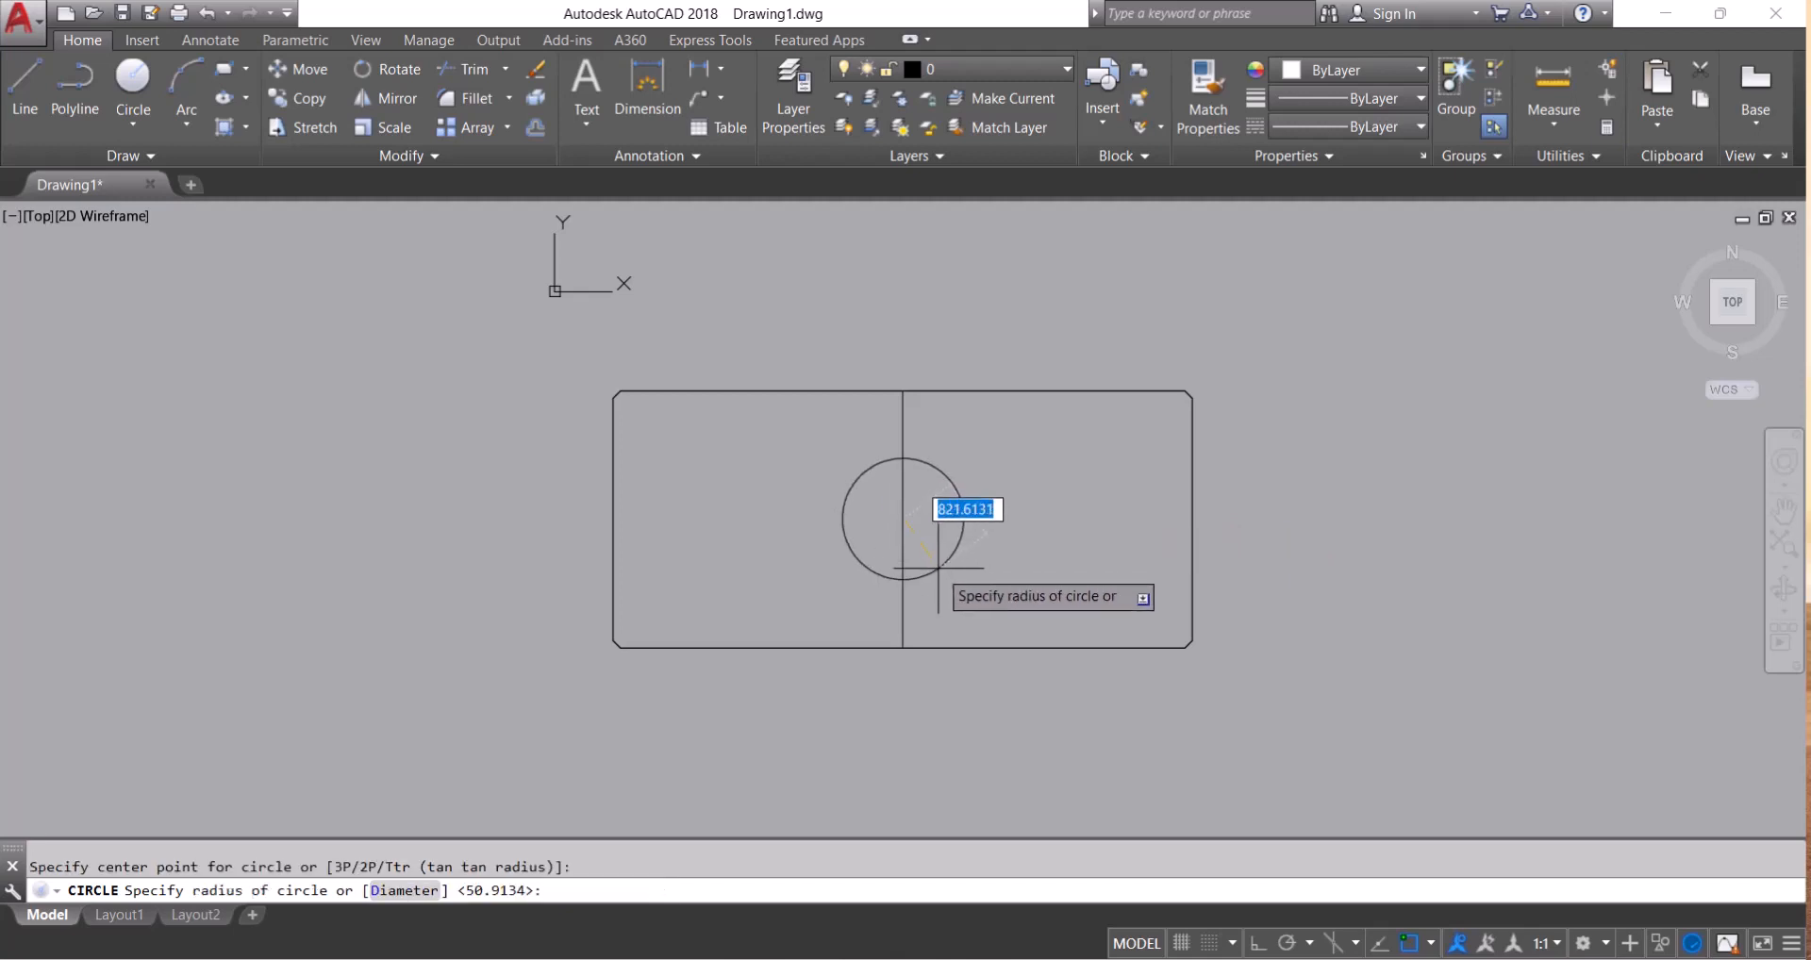
{"action": "type", "text": "500"}
{"action": "key", "text": "Return"}
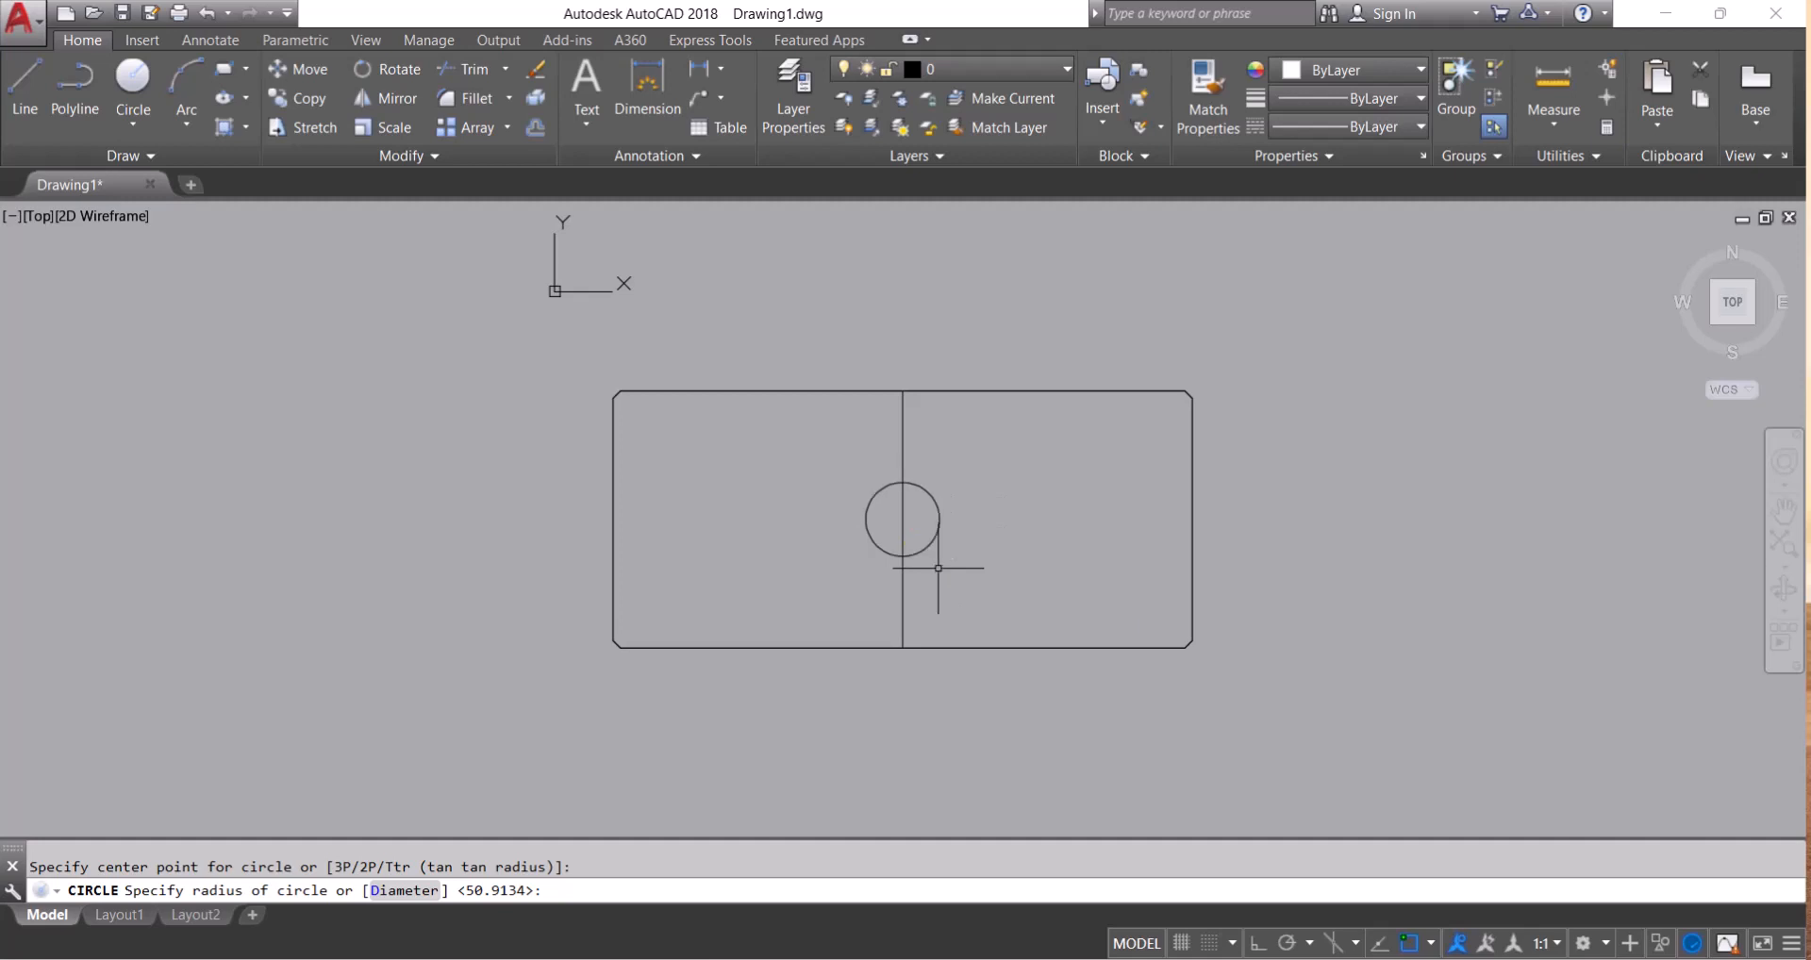
{"action": "key", "text": "Escape"}
Erase the vertical construction line running through the circle
{"action": "type", "text": "e"}
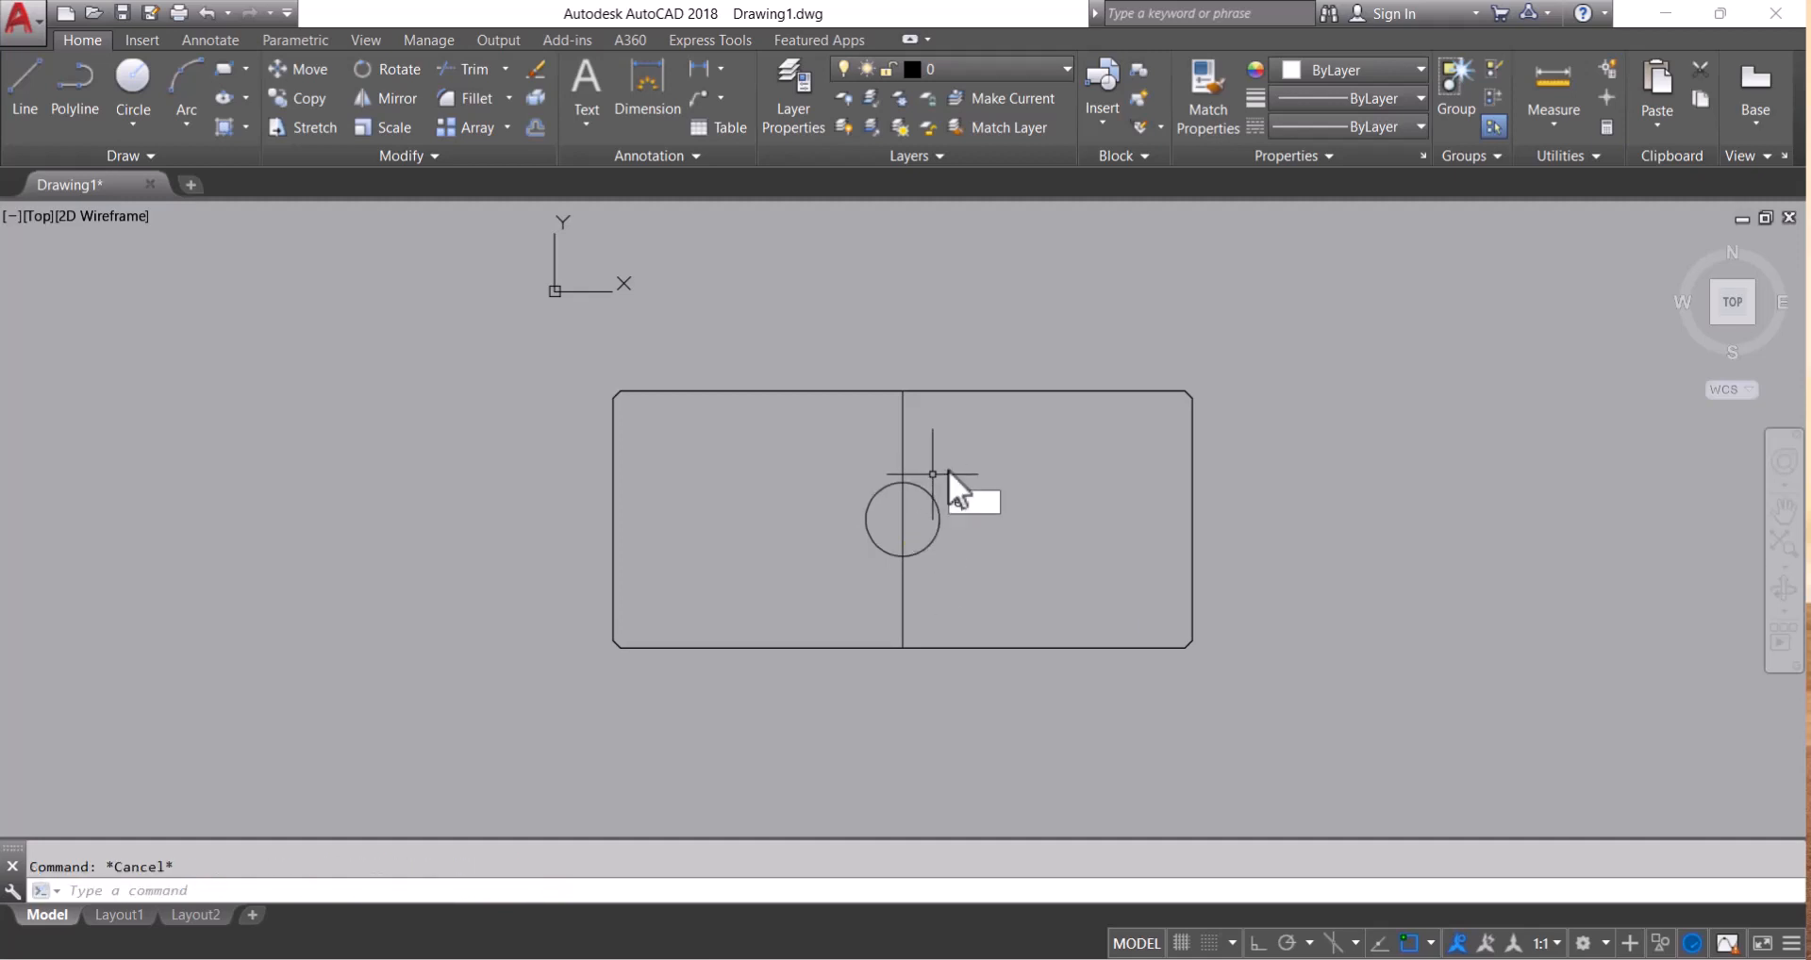
{"action": "key", "text": "Return"}
{"action": "left_click", "coordinate": [938, 438]}
{"action": "left_click", "coordinate": [884, 454]}
{"action": "key", "text": "Return"}
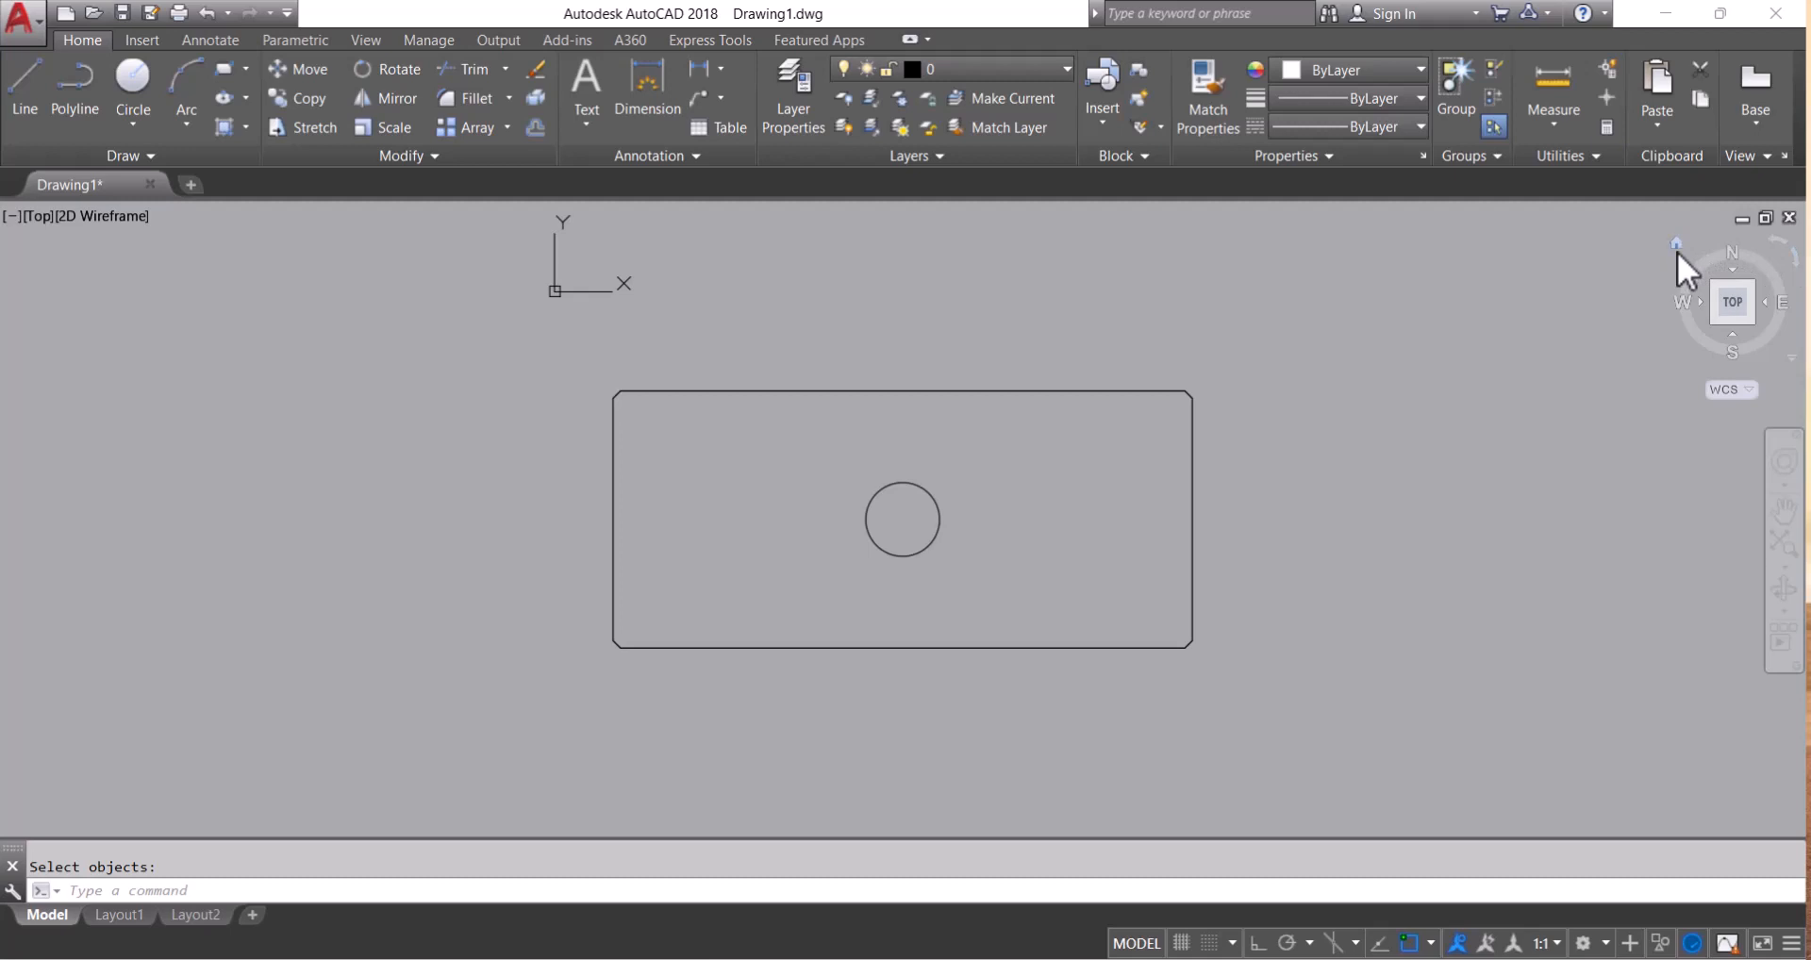
Switch from the Top view to the isometric home view and centre the wireframe slab with its circle in the viewport
{"action": "left_click", "coordinate": [1677, 251]}
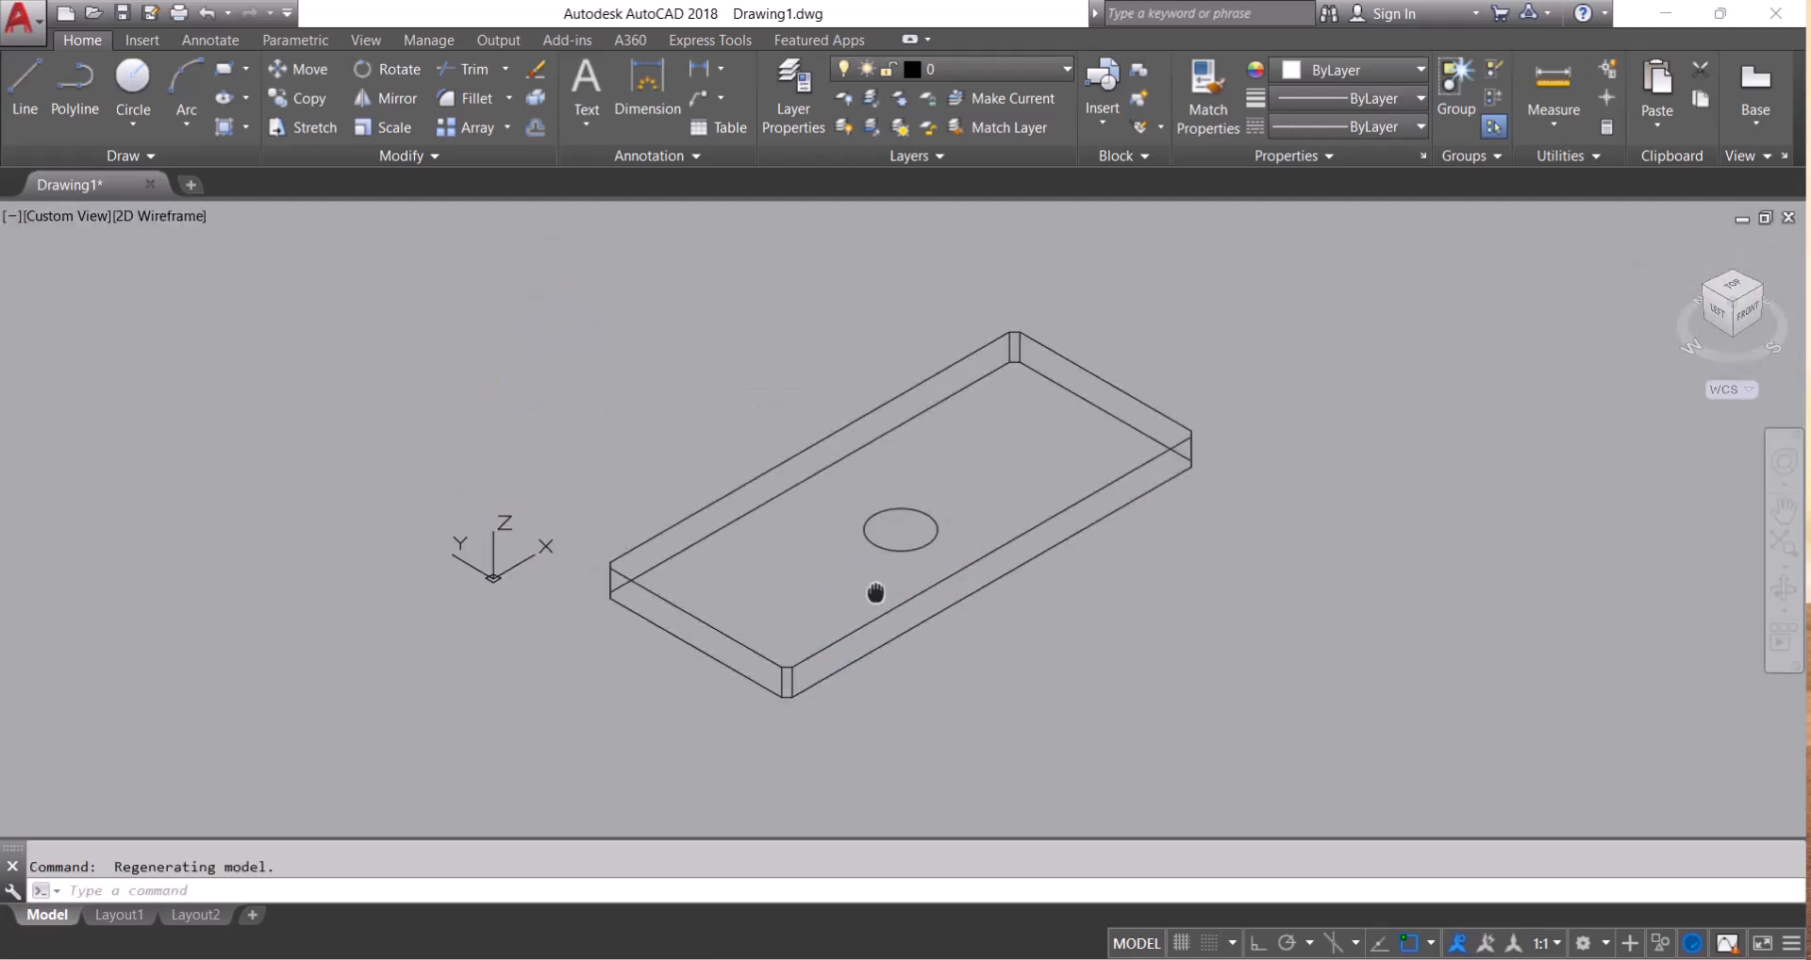
{"action": "scroll", "coordinate": [869, 597], "scroll_direction": "up", "scroll_amount": 5}
{"action": "scroll", "coordinate": [869, 569], "scroll_direction": "down", "scroll_amount": 5}
{"action": "middle_click_drag", "start_coordinate": [897, 578], "coordinate": [892, 493]}
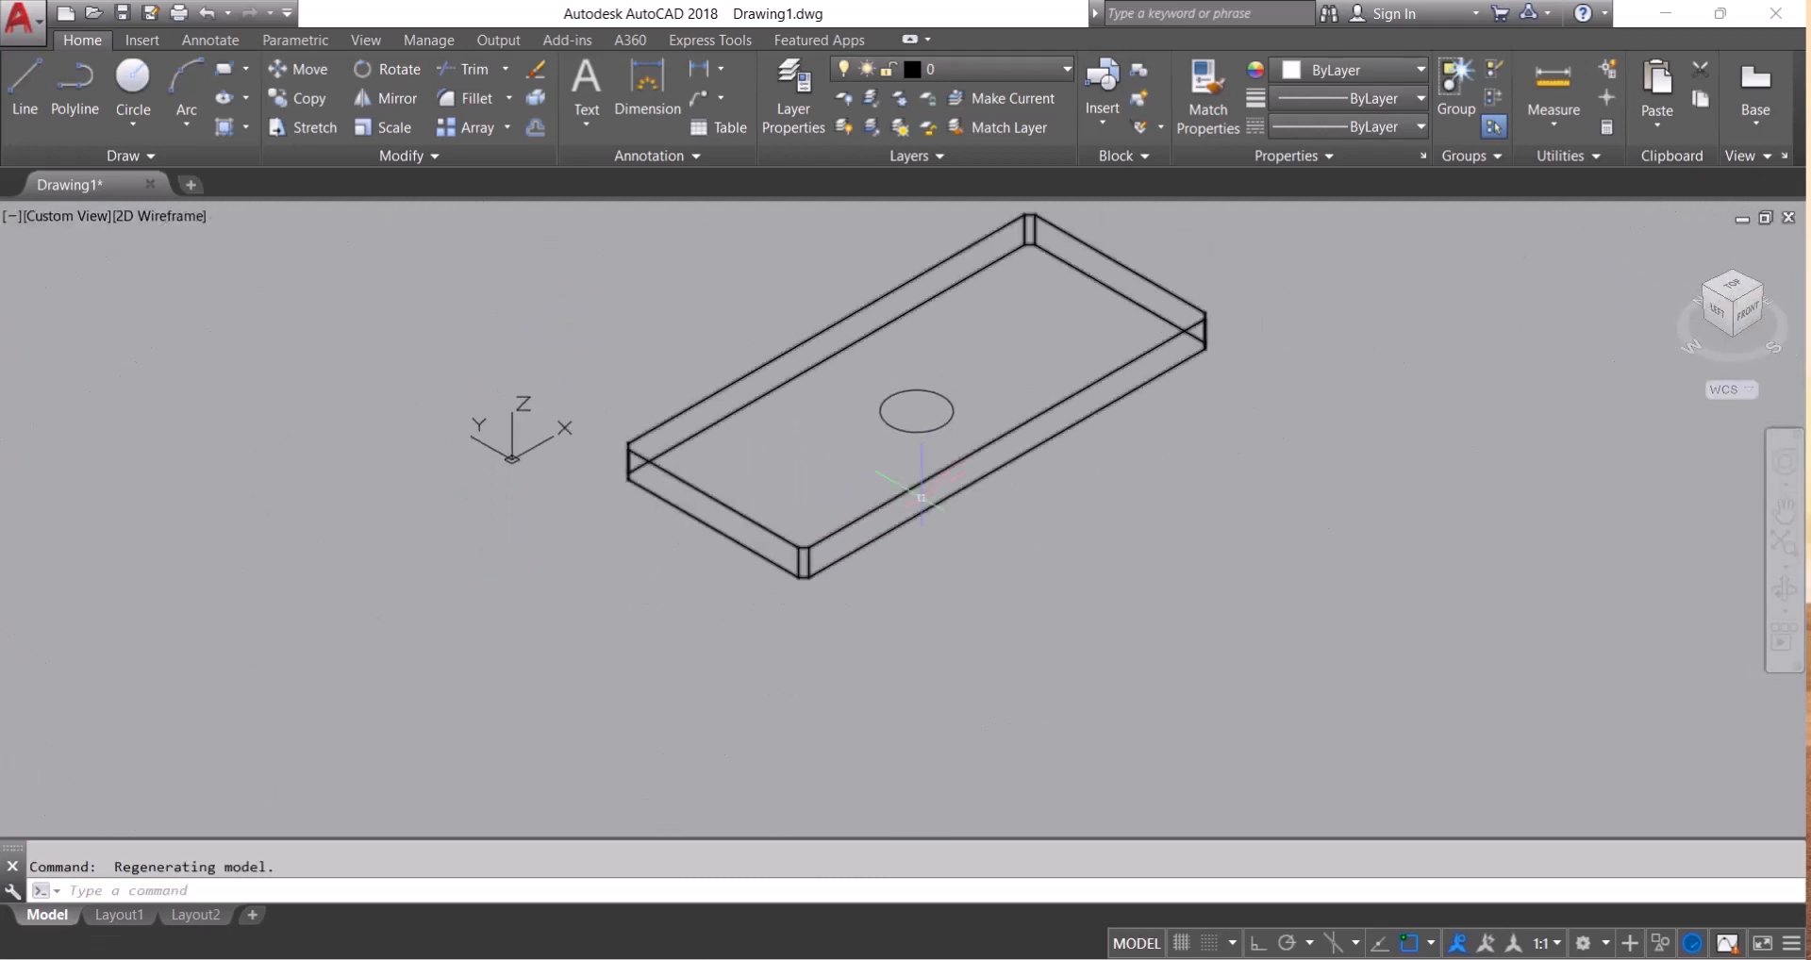
{"action": "left_click", "coordinate": [515, 895]}
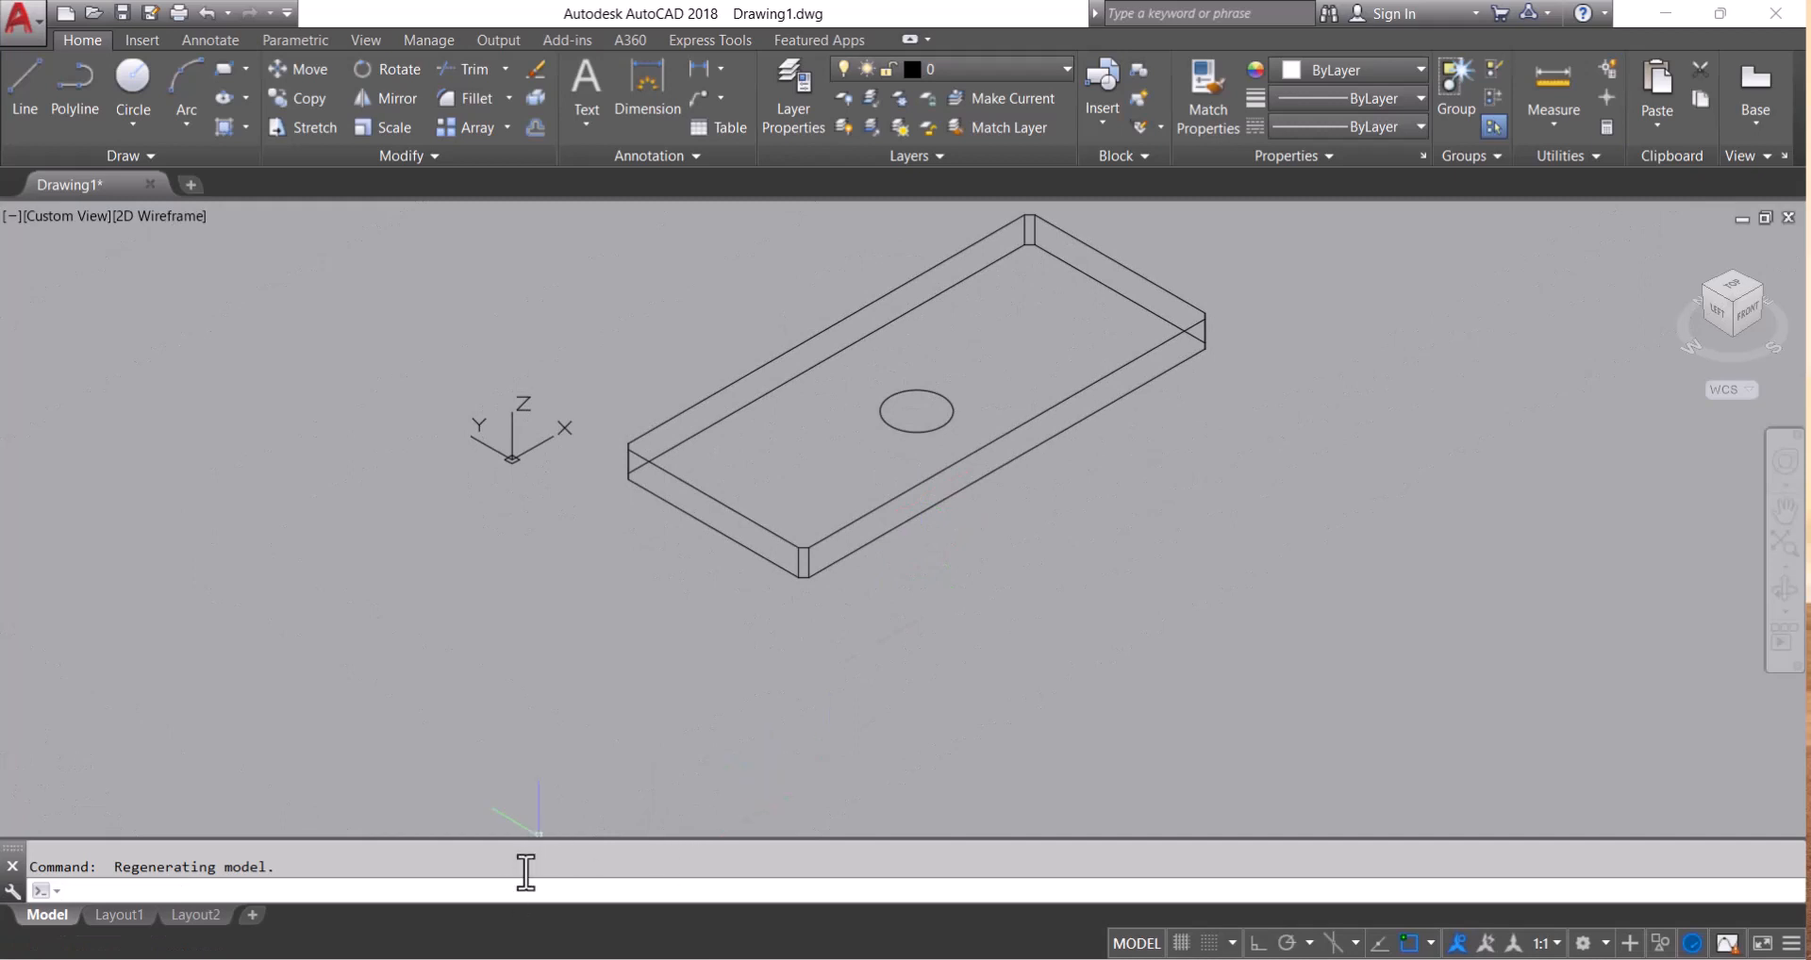
{"action": "key", "text": "Return"}
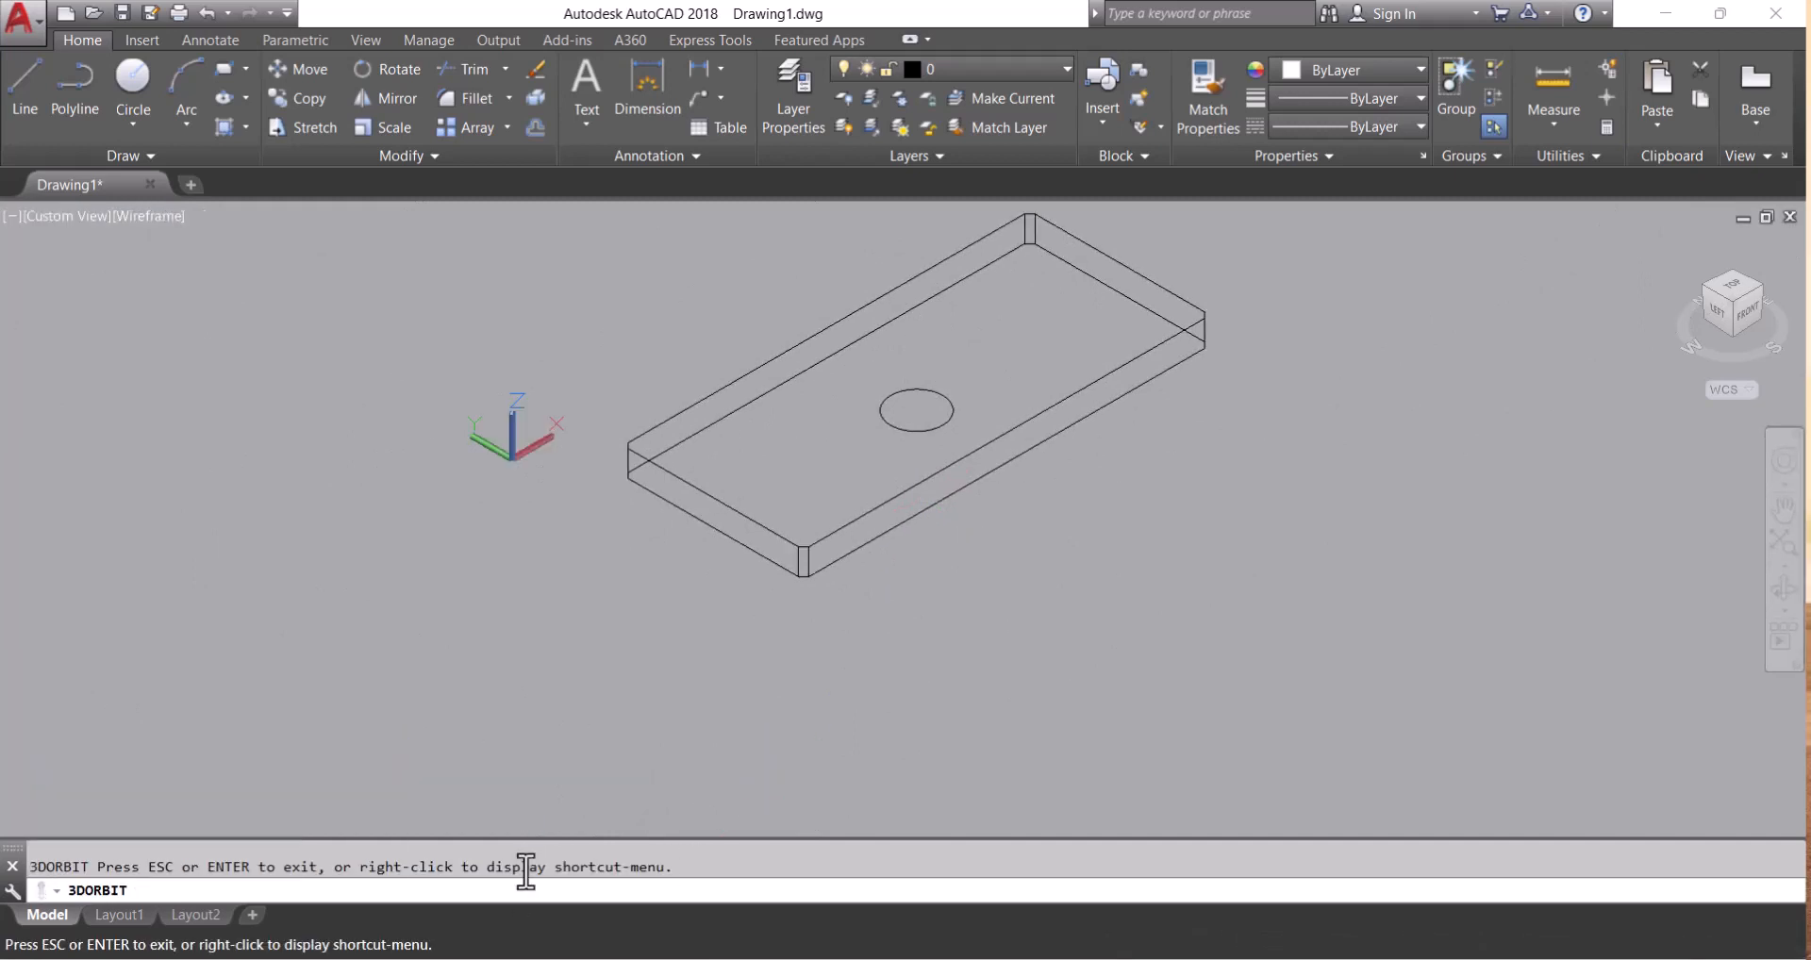
{"action": "mouse_move", "coordinate": [906, 505]}
{"action": "left_mouse_down"}
{"action": "mouse_move", "coordinate": [893, 331]}
{"action": "mouse_move", "coordinate": [813, 429]}
{"action": "mouse_move", "coordinate": [894, 514]}
{"action": "left_mouse_up"}
{"action": "middle_click_drag", "start_coordinate": [925, 439], "coordinate": [924, 494]}
{"action": "left_click", "coordinate": [388, 890]}
{"action": "key", "text": "Escape"}
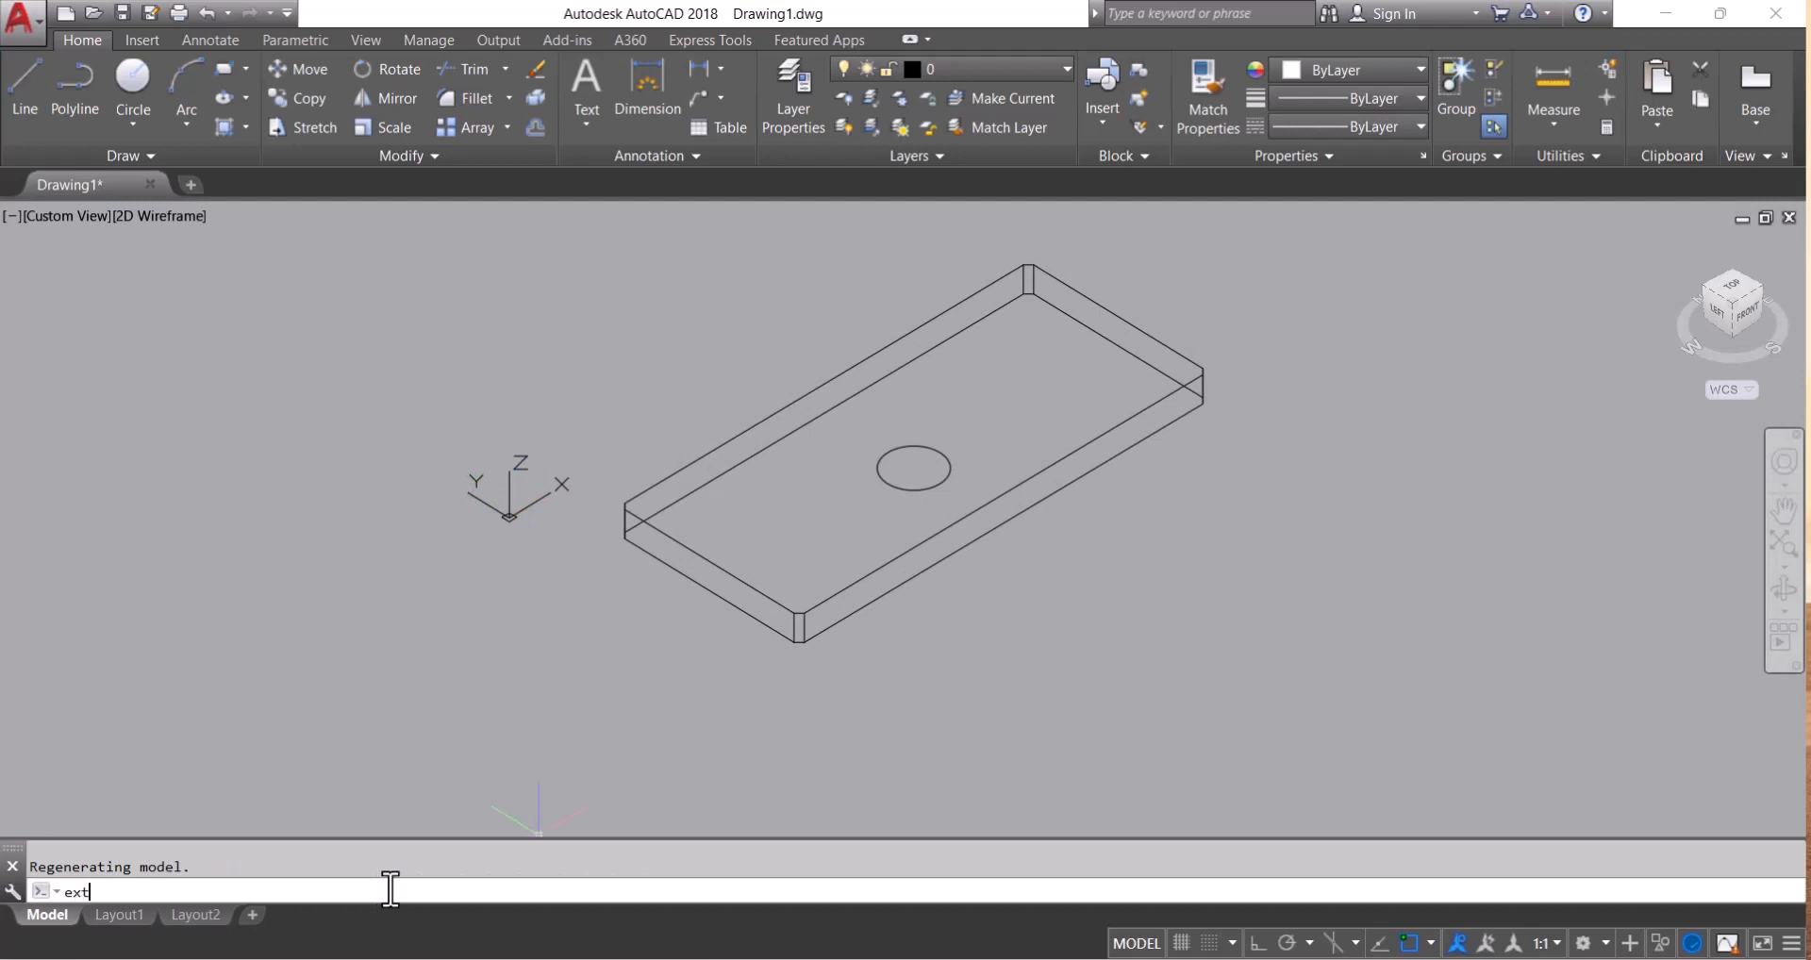
Extrude the circle at the slab's centre to a height of 500
{"action": "type", "text": "ext"}
{"action": "key", "text": "Return"}
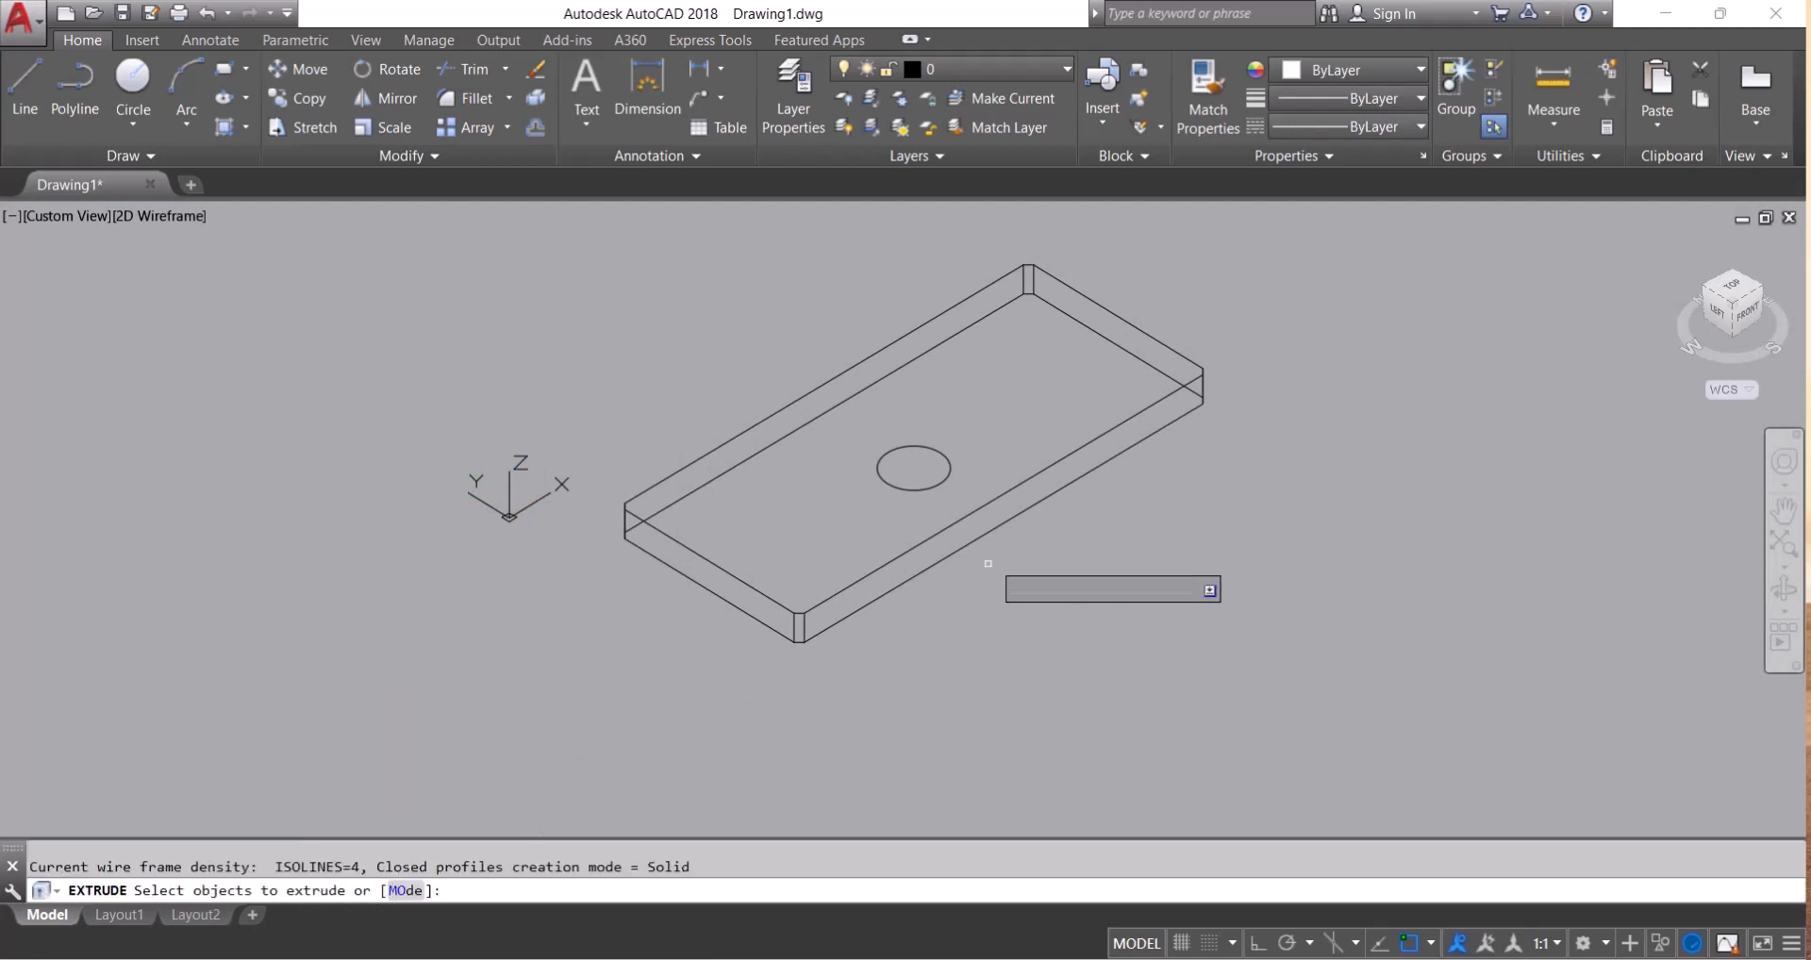
{"action": "scroll", "coordinate": [959, 515], "scroll_direction": "up", "scroll_amount": 3}
{"action": "left_click", "coordinate": [914, 470]}
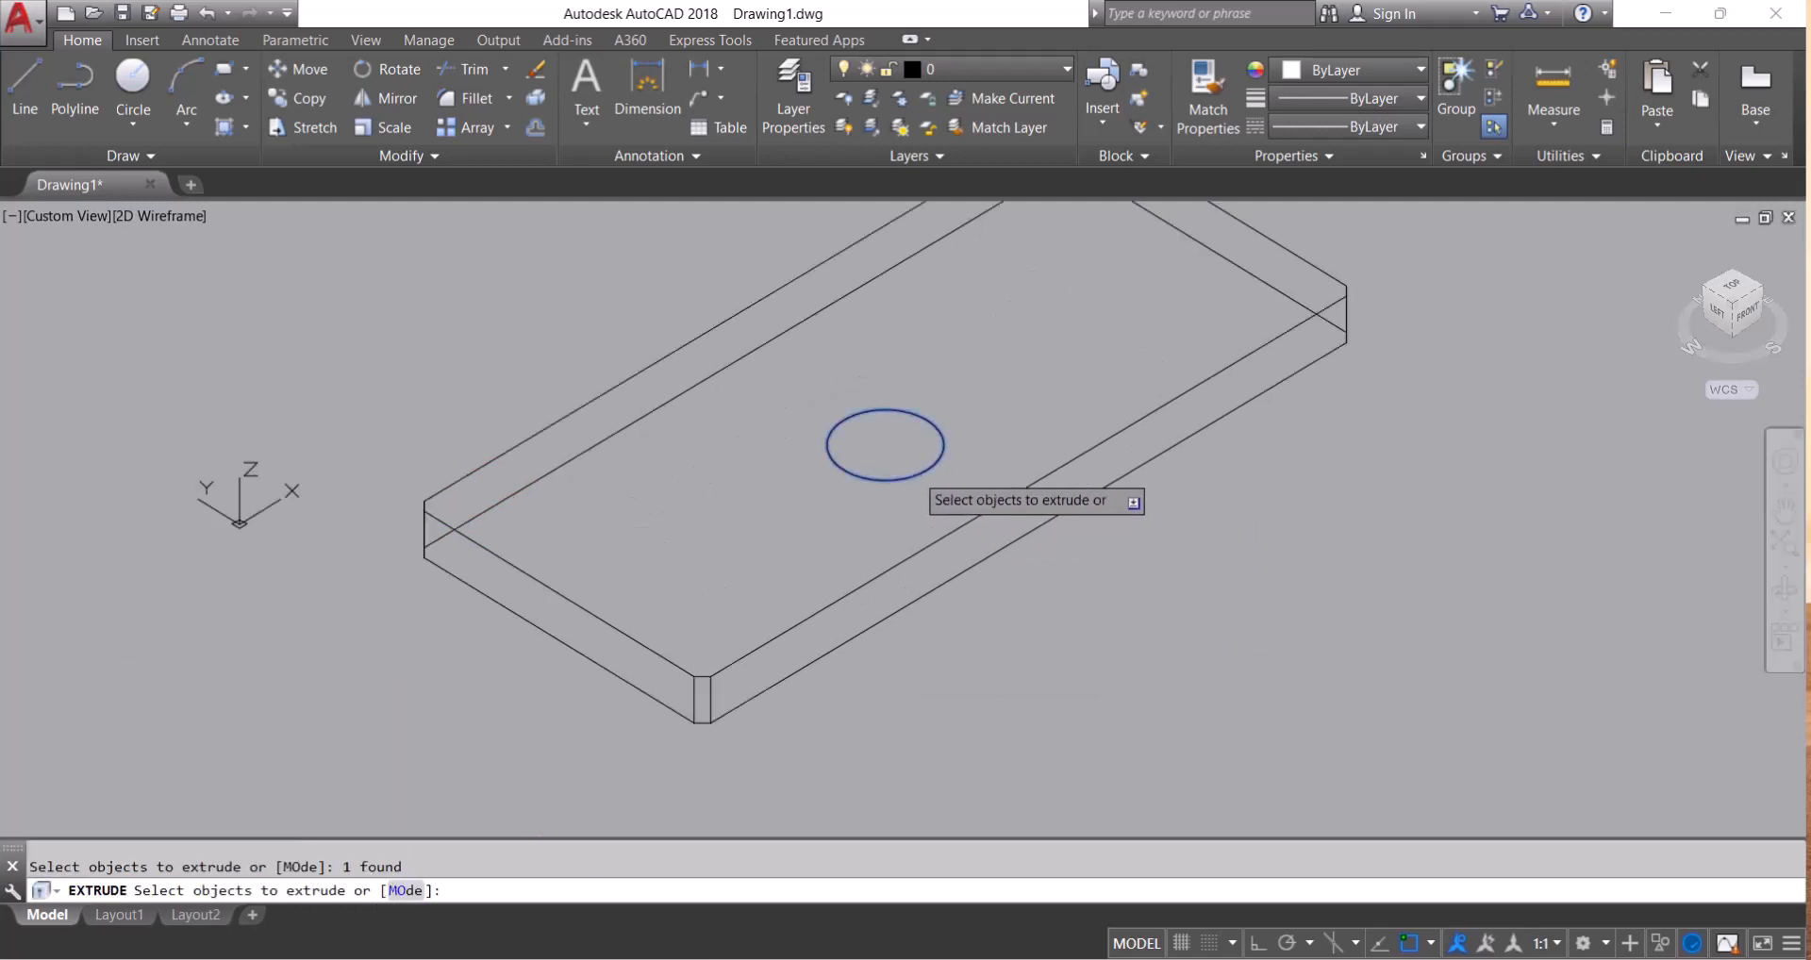
{"action": "right_click", "coordinate": [915, 473]}
{"action": "left_click", "coordinate": [958, 486]}
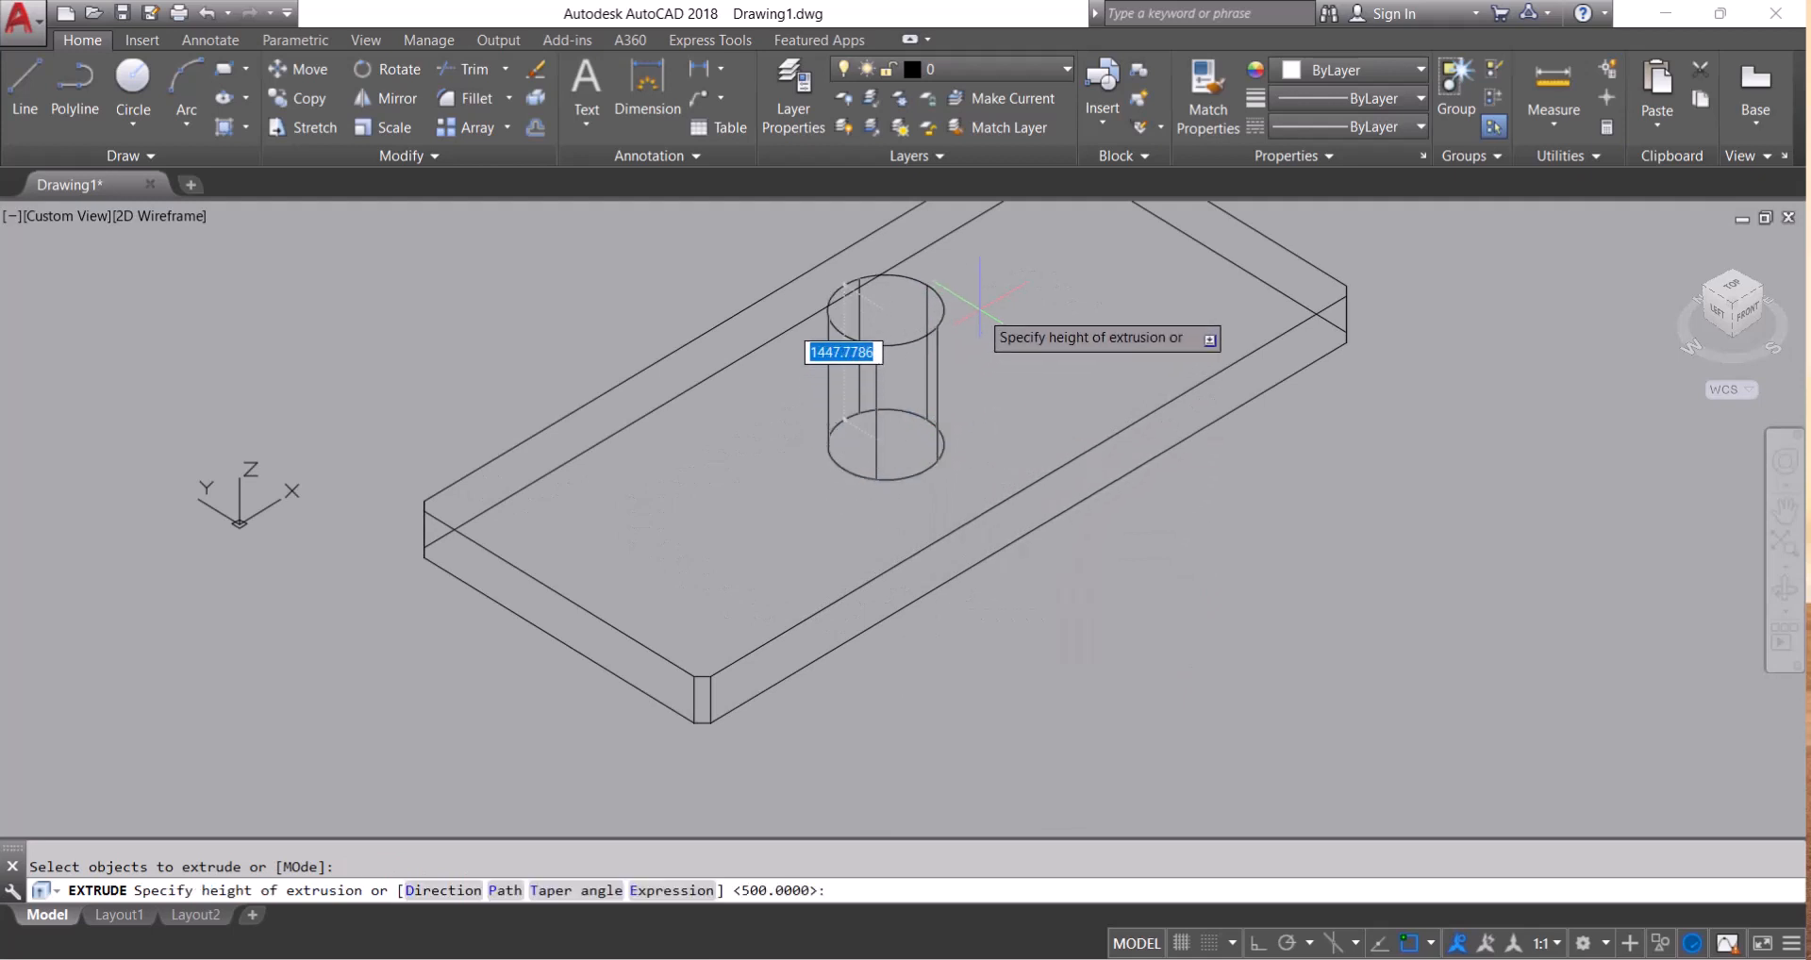
{"action": "type", "text": "500"}
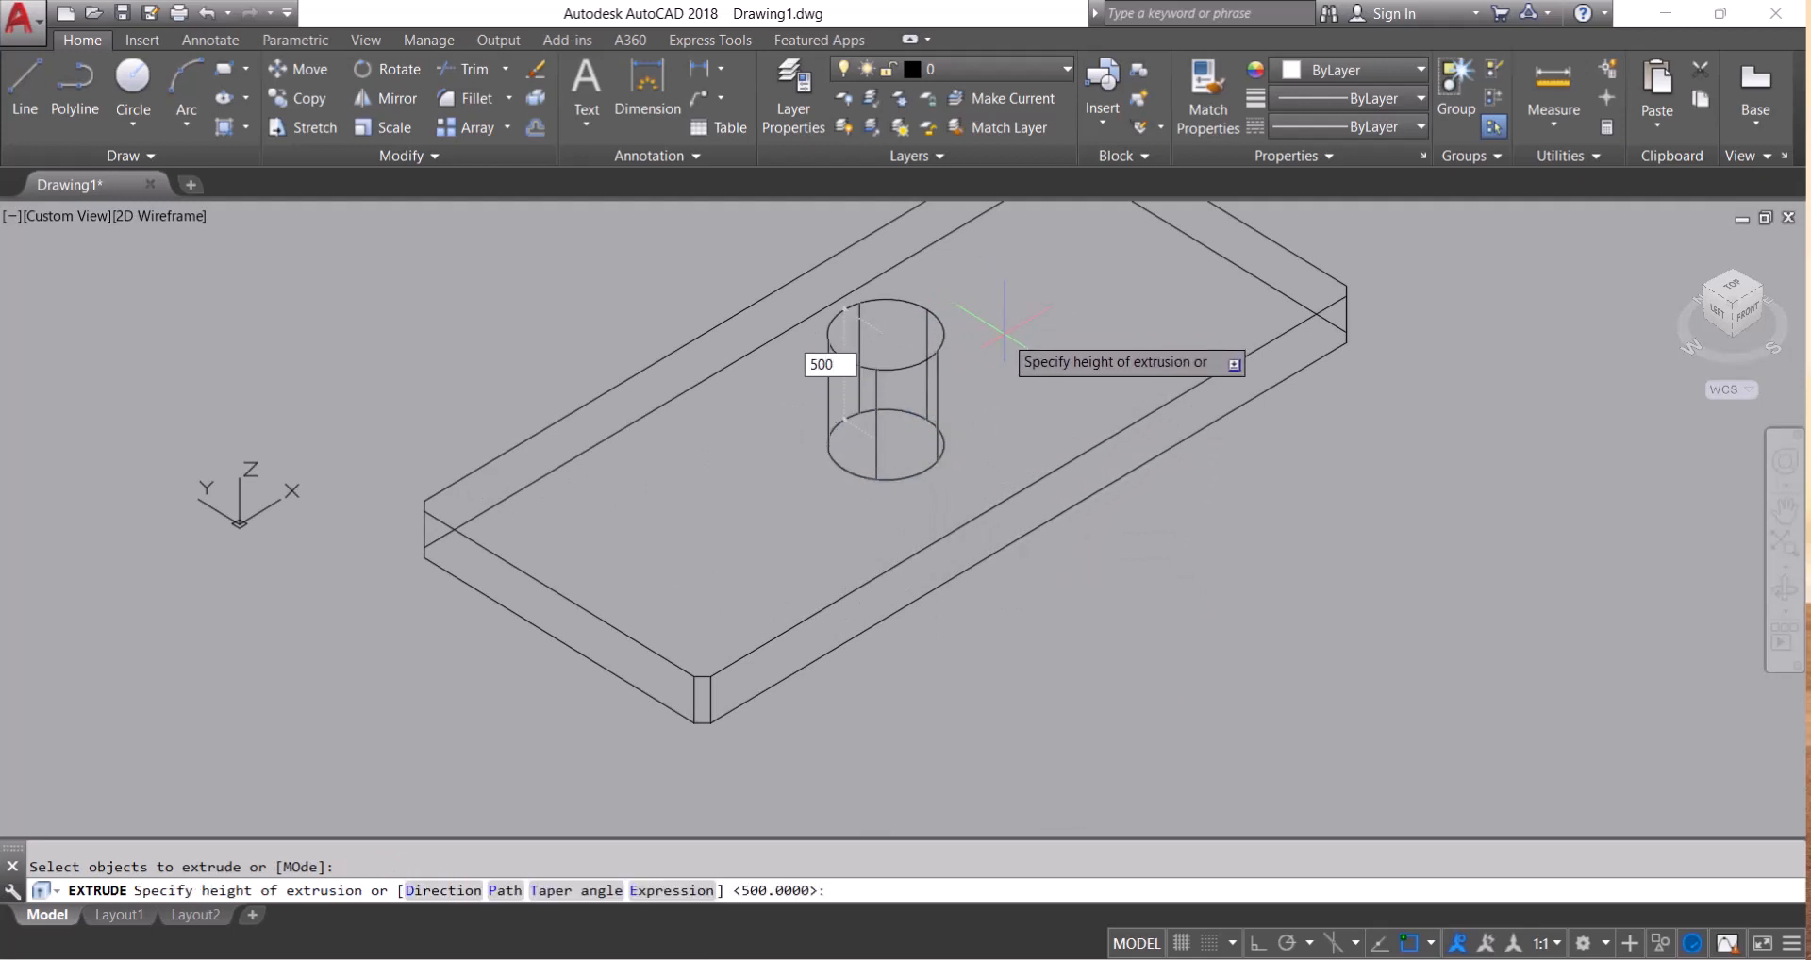
{"action": "key", "text": "Return"}
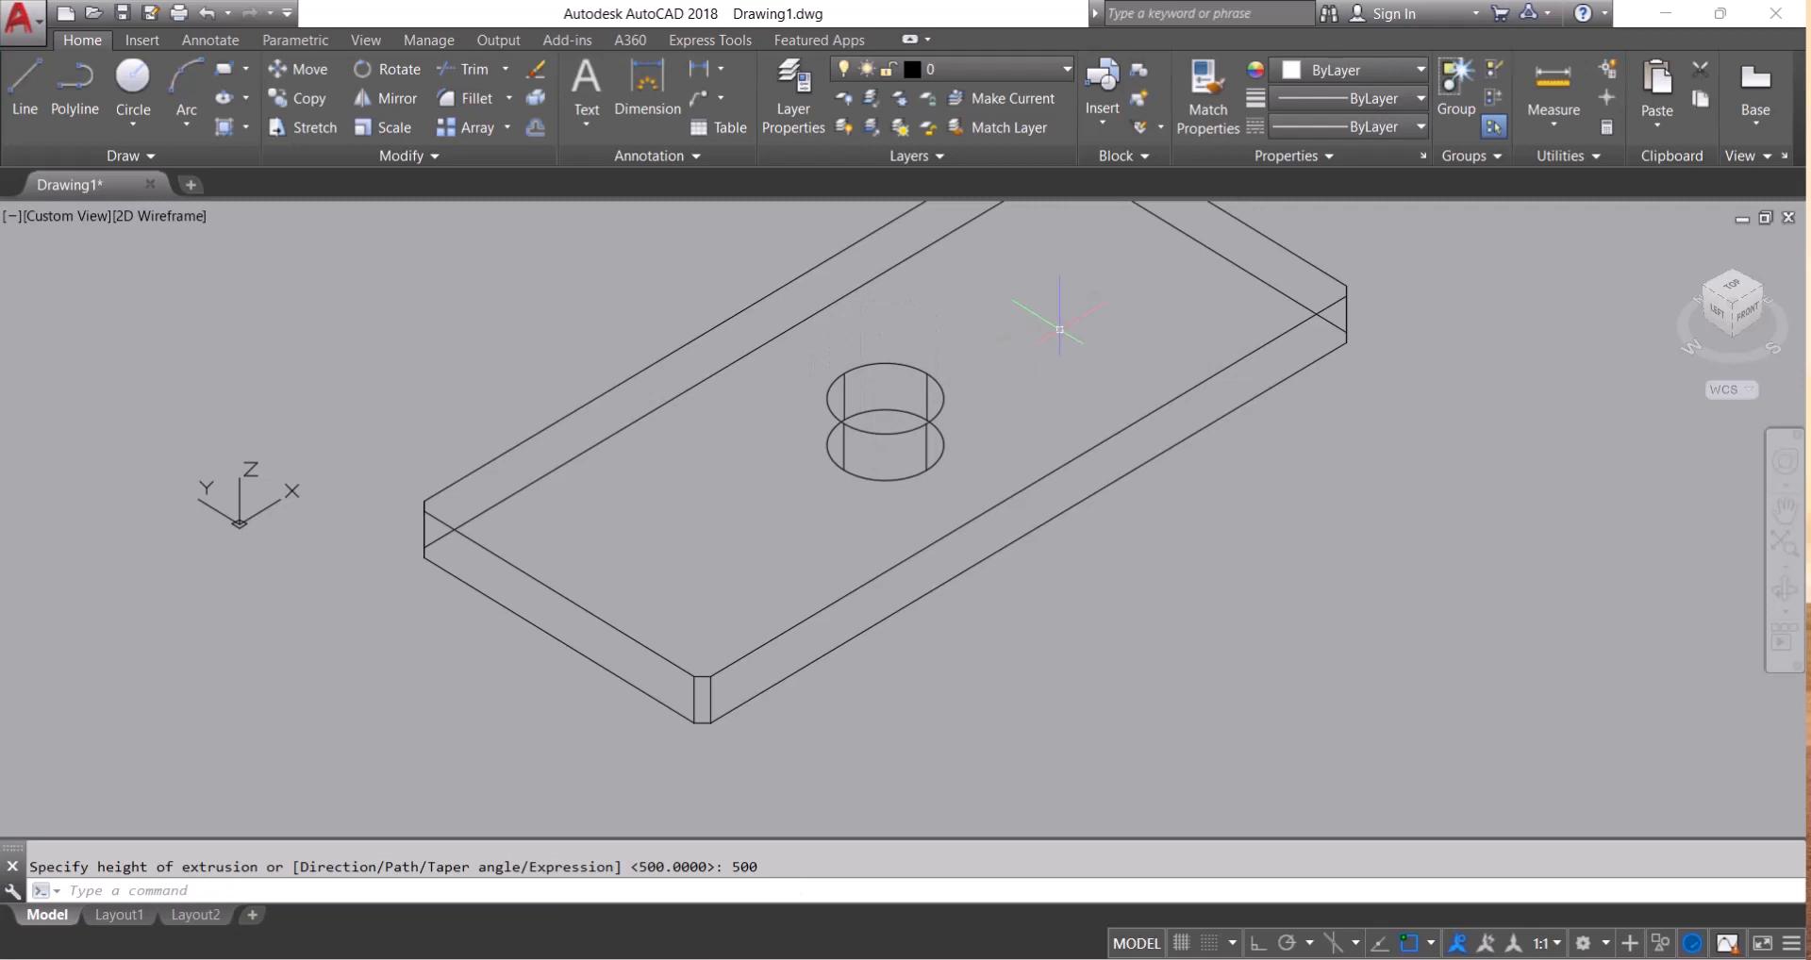
Orbit the wireframe model with 3DORBIT to view the slab and its central cylinder nearly from above
{"action": "left_click", "coordinate": [426, 891]}
{"action": "key", "text": "Return"}
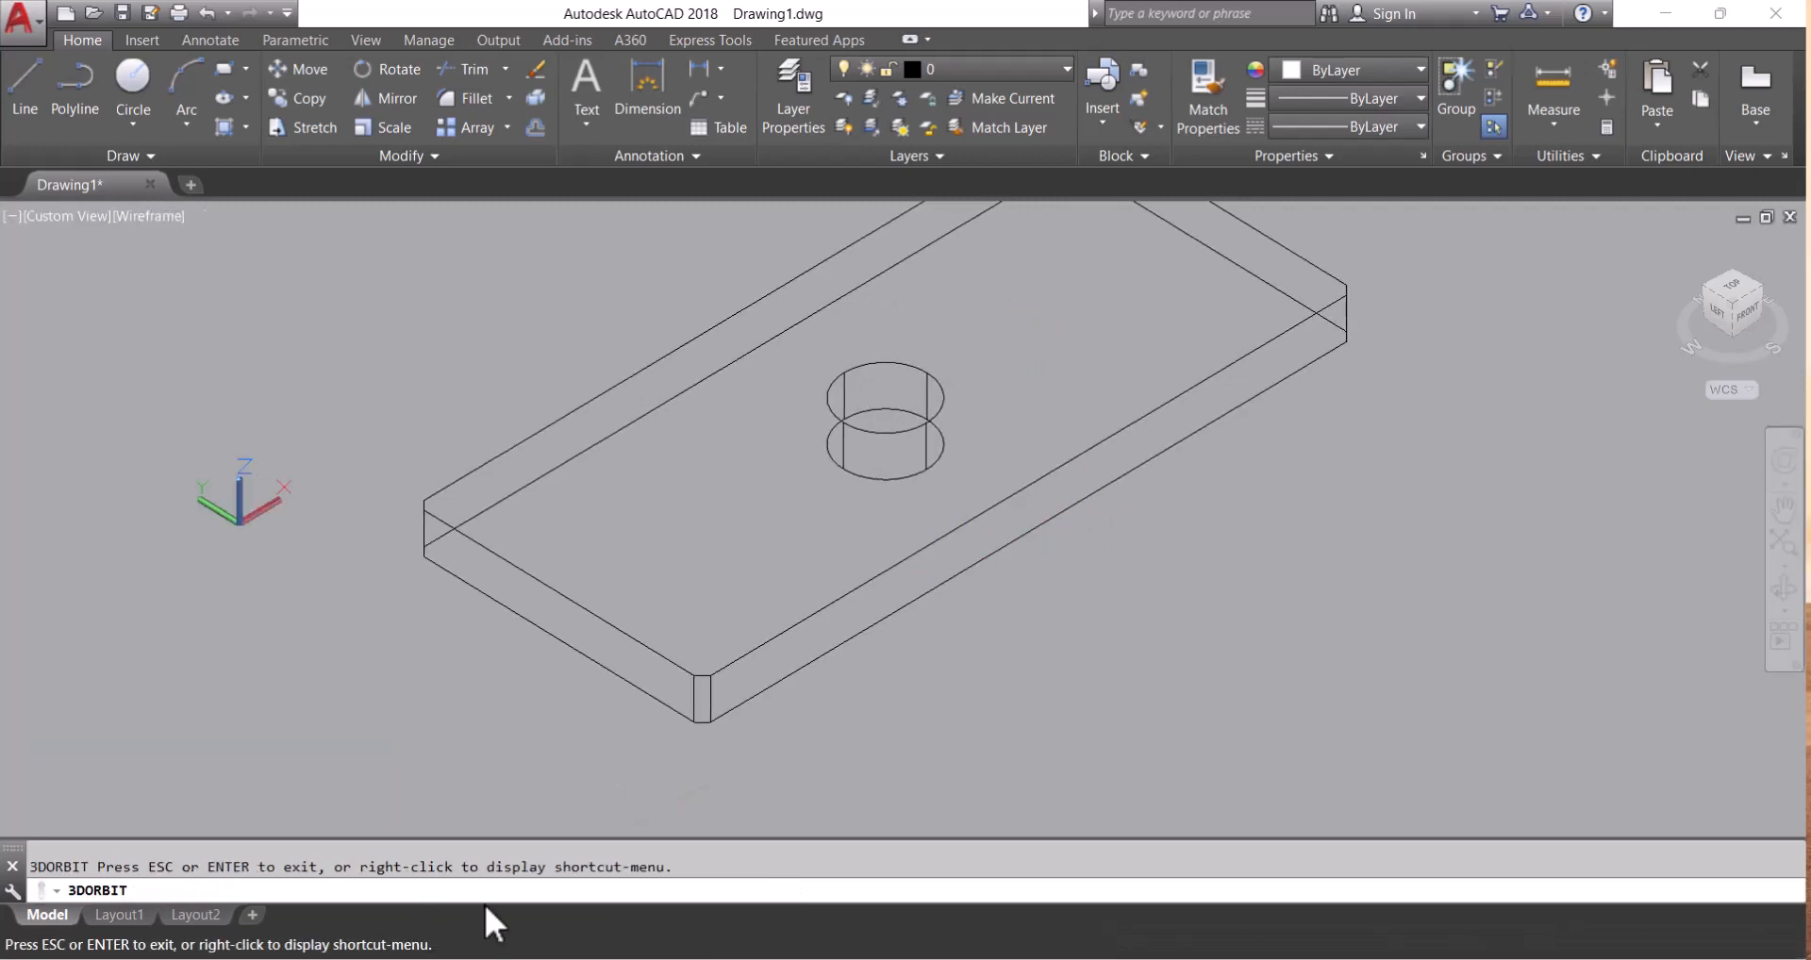
{"action": "left_click_drag", "start_coordinate": [824, 497], "coordinate": [672, 525]}
{"action": "left_click_drag", "start_coordinate": [858, 506], "coordinate": [133, 836]}
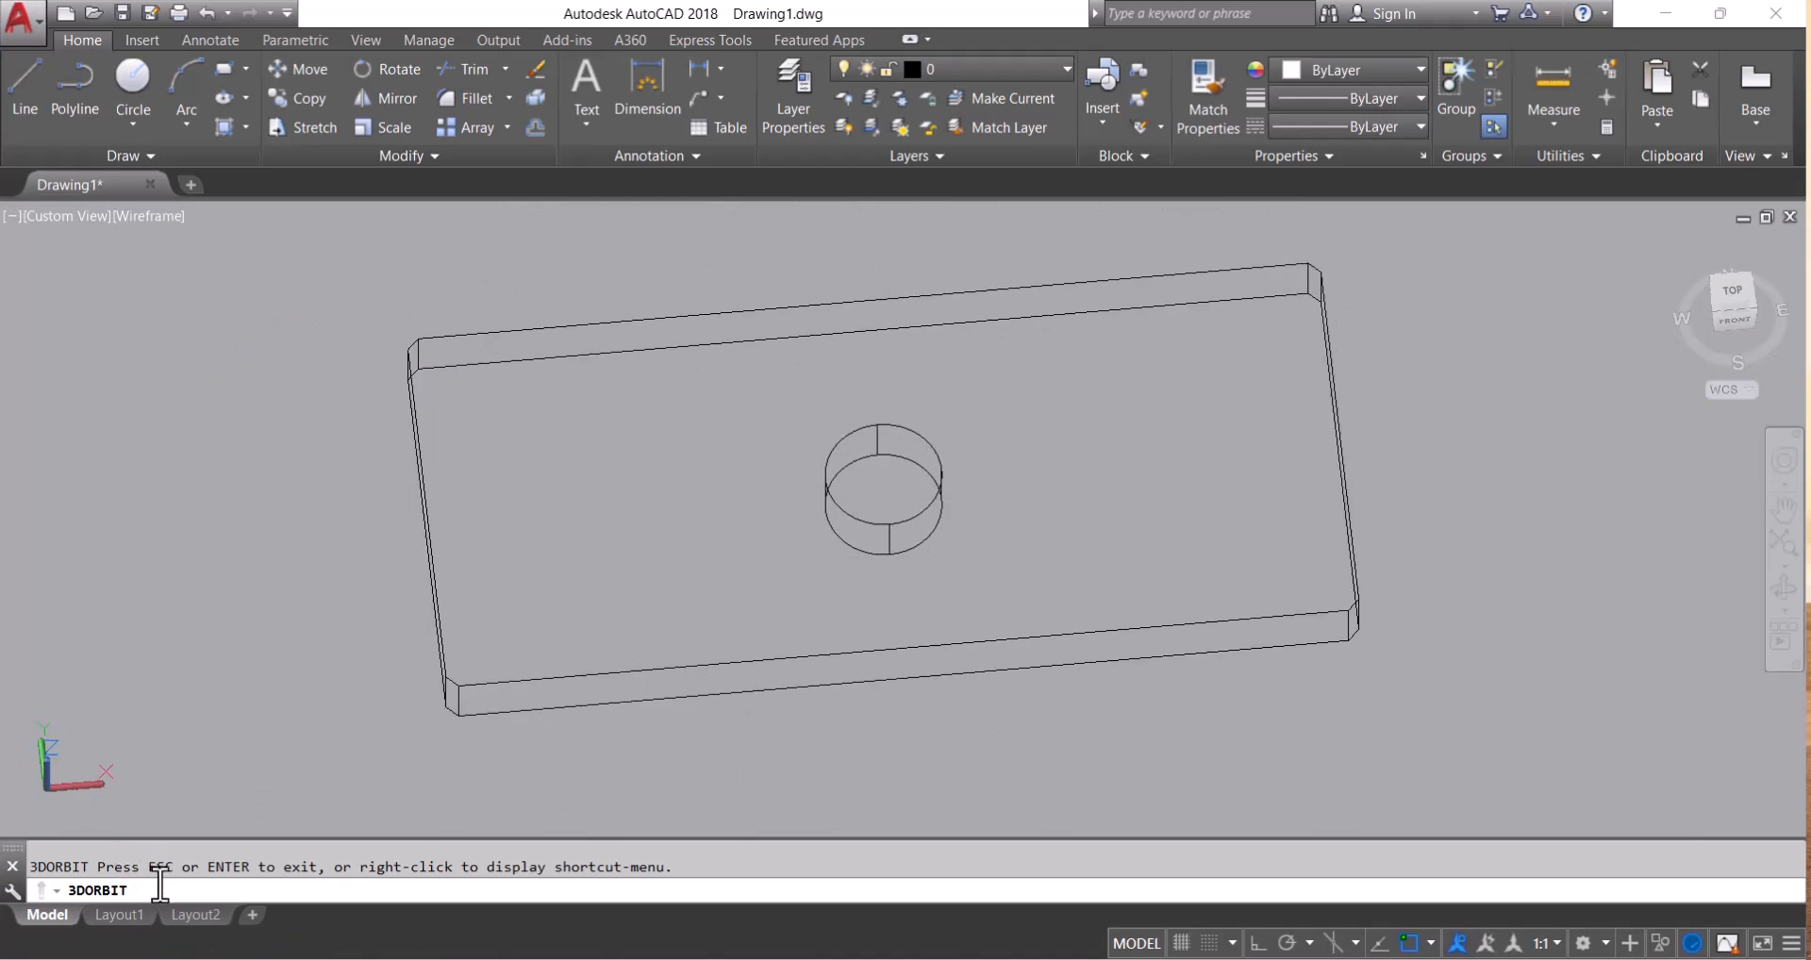
{"action": "key", "text": "Escape"}
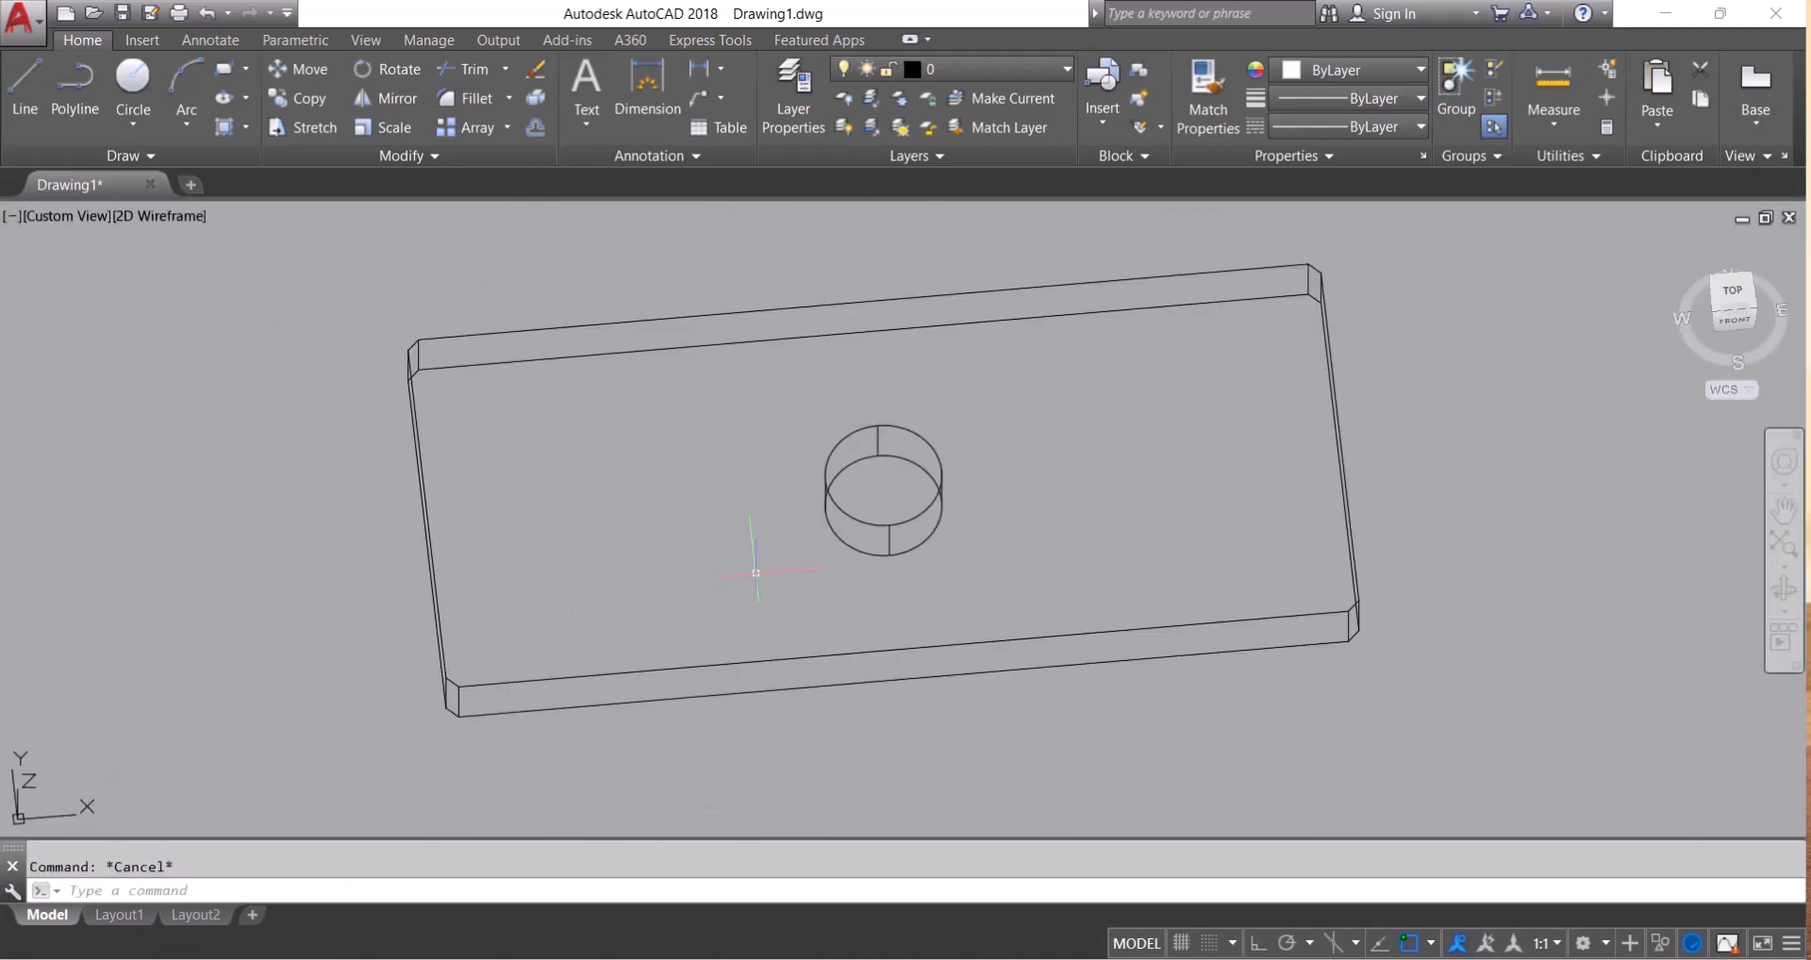
Apply the Shaded visual style with SHADEMODE and orbit the slab to a low view showing its long front side
{"action": "type", "text": "shade"}
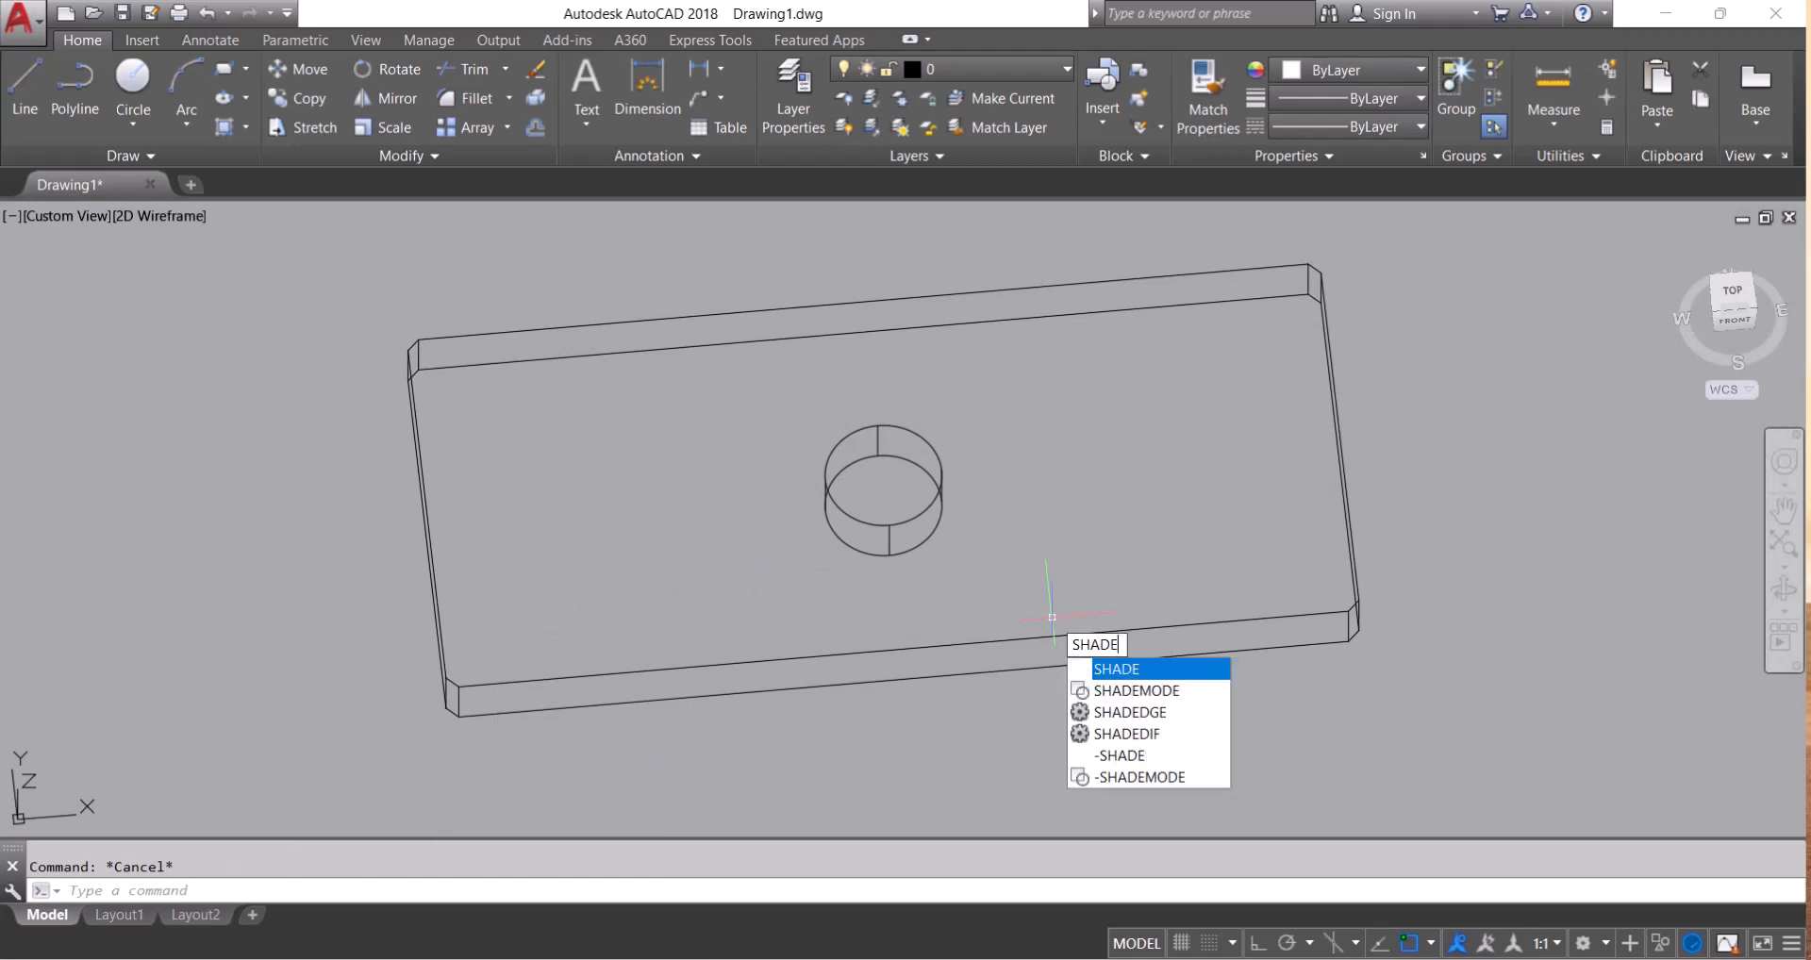
{"action": "left_click", "coordinate": [1123, 692]}
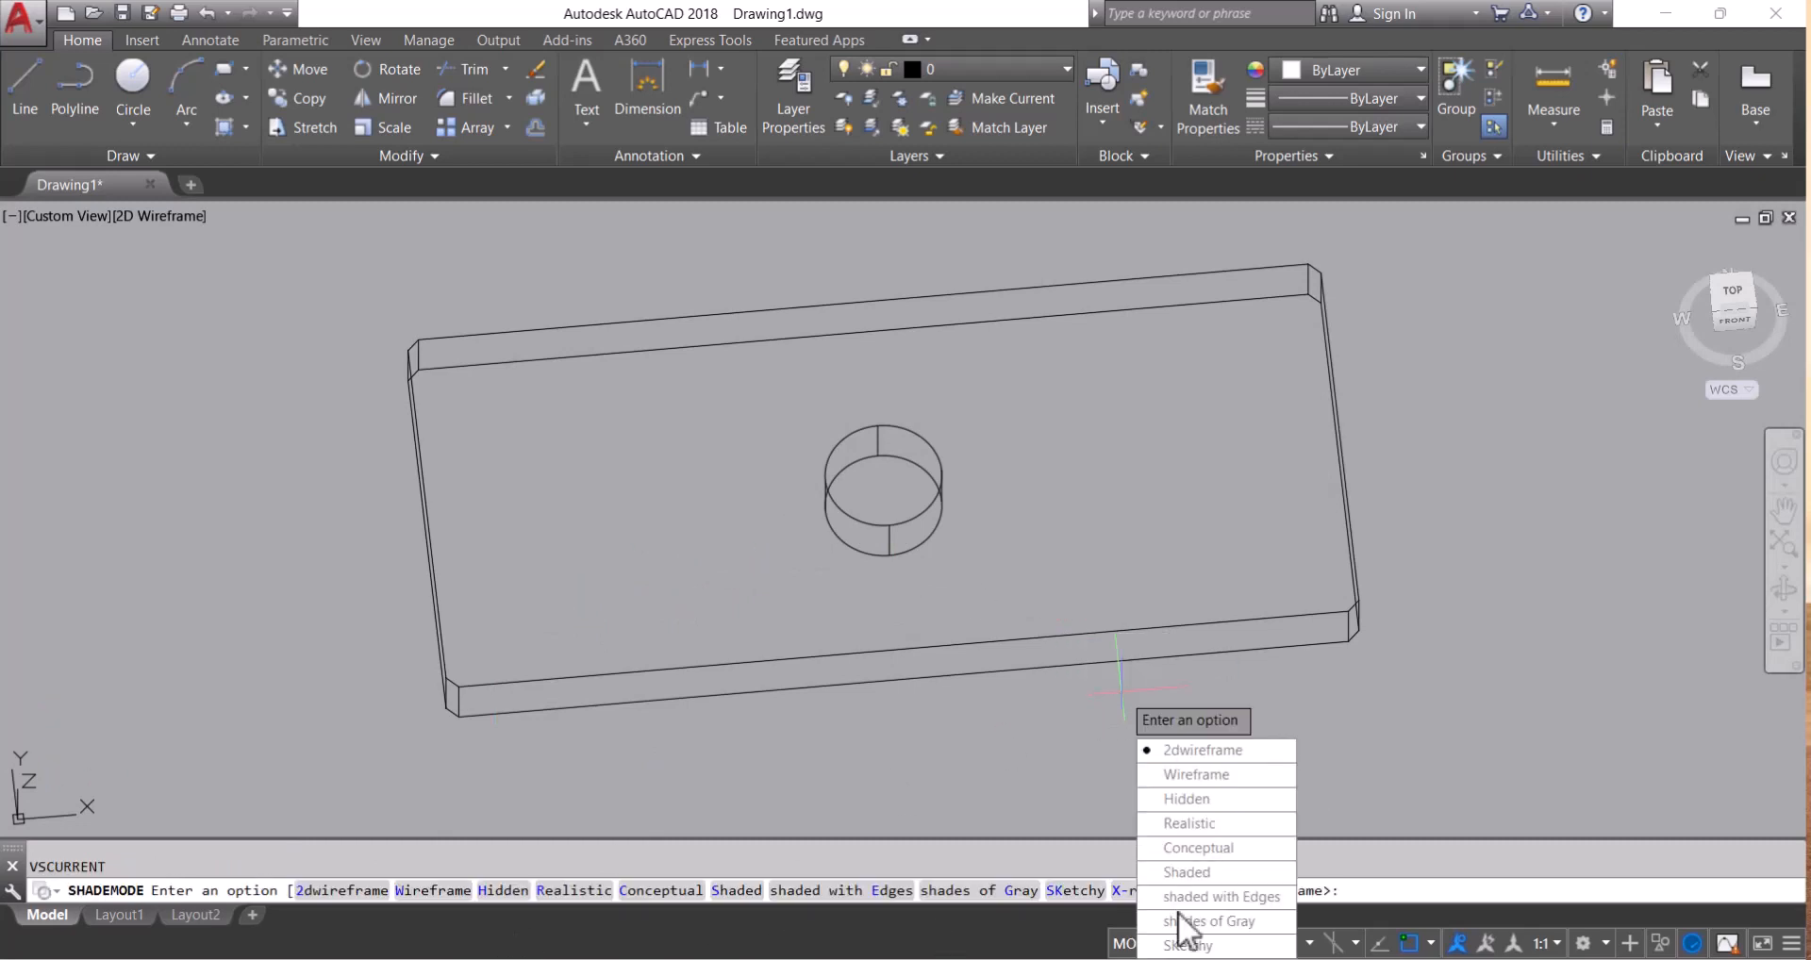
{"action": "left_click", "coordinate": [1217, 874]}
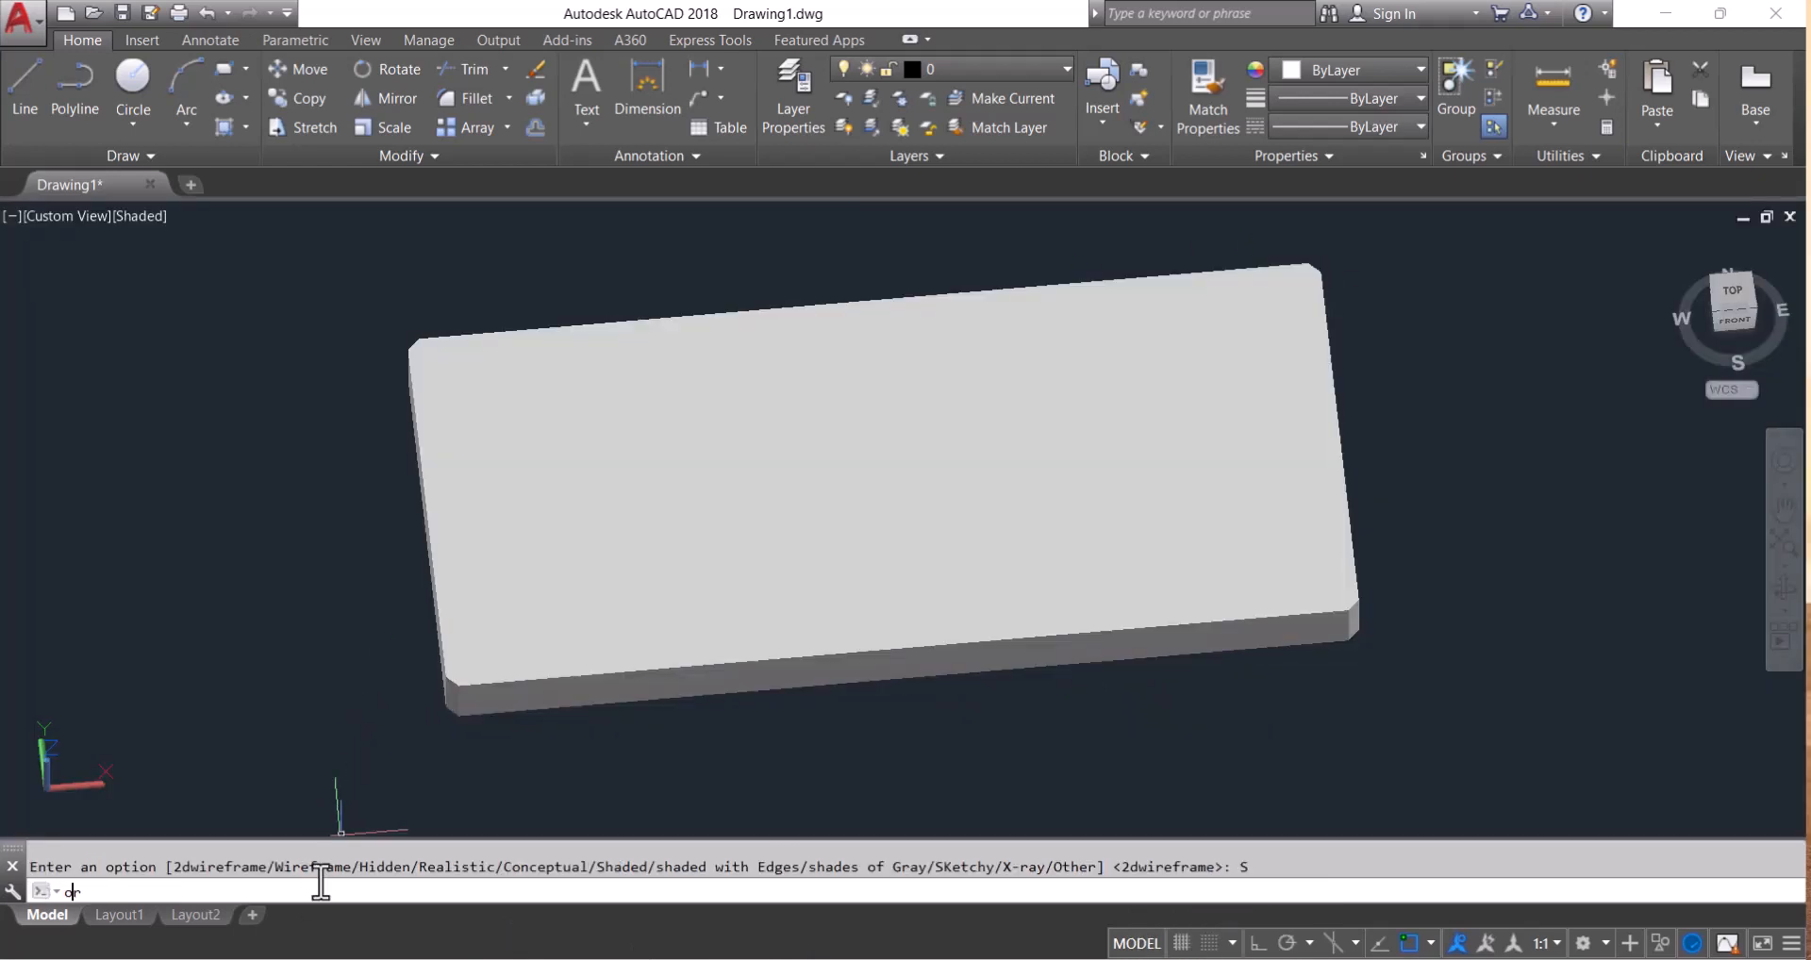
{"action": "key", "text": "Return"}
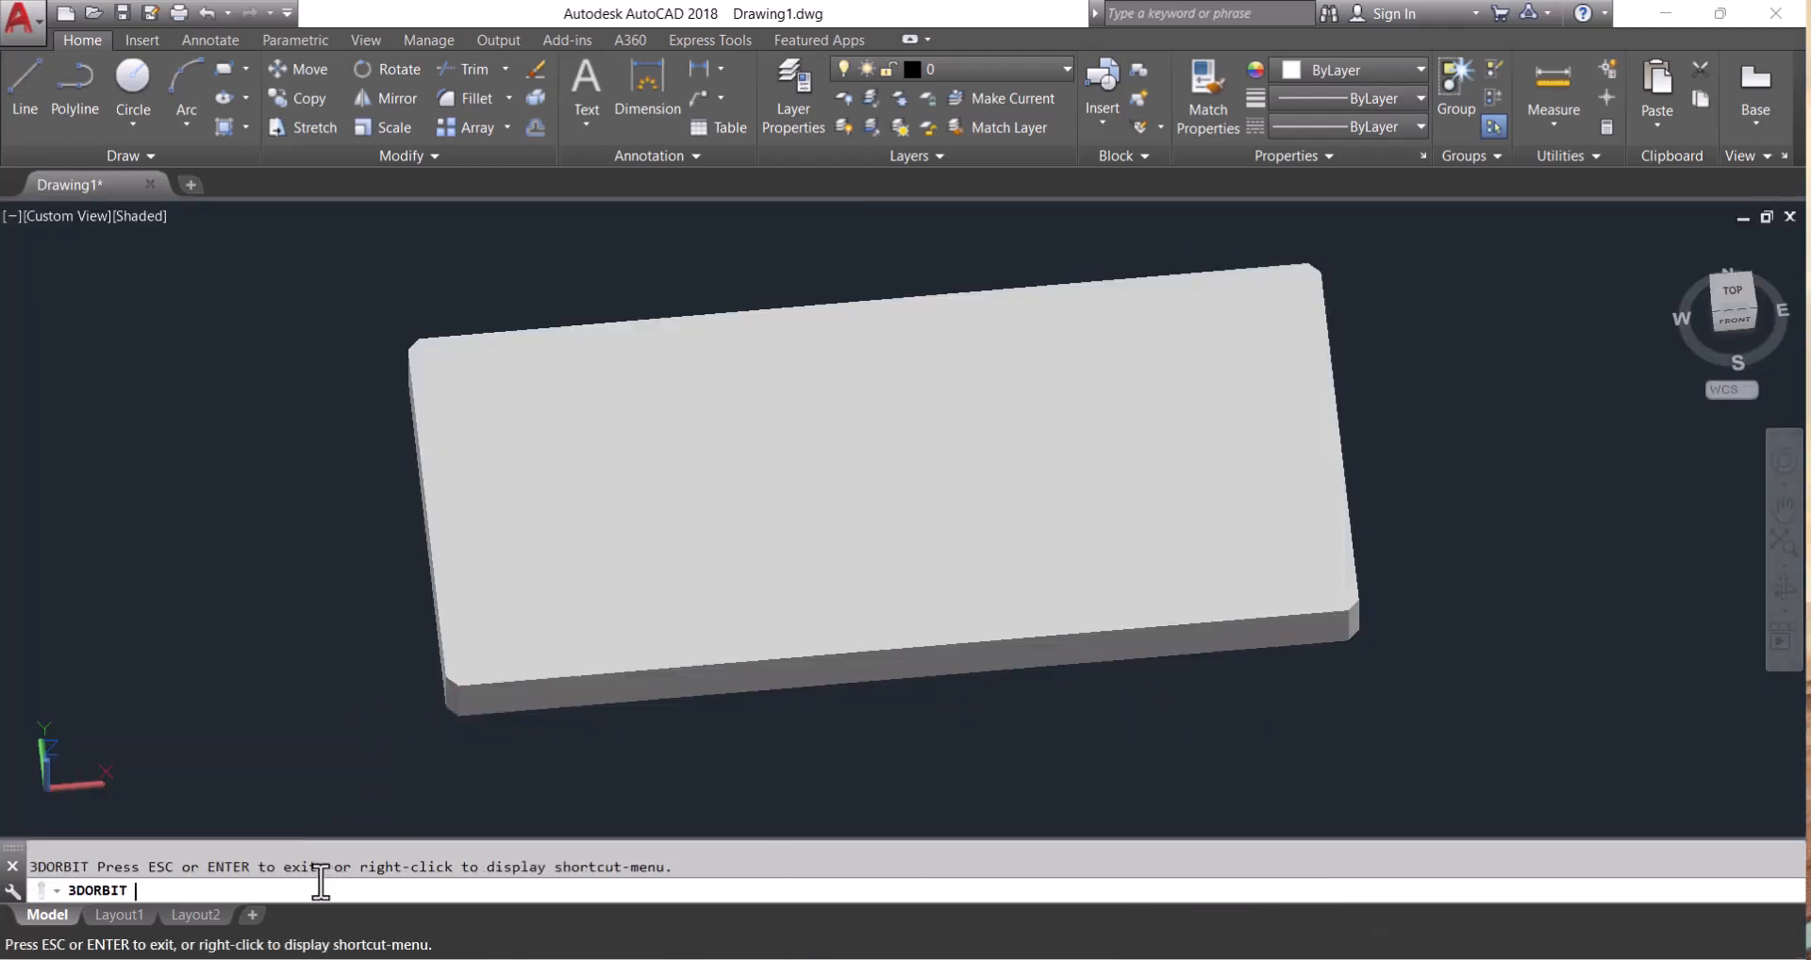
{"action": "left_click_drag", "start_coordinate": [935, 426], "coordinate": [857, 403]}
{"action": "key", "text": "Escape"}
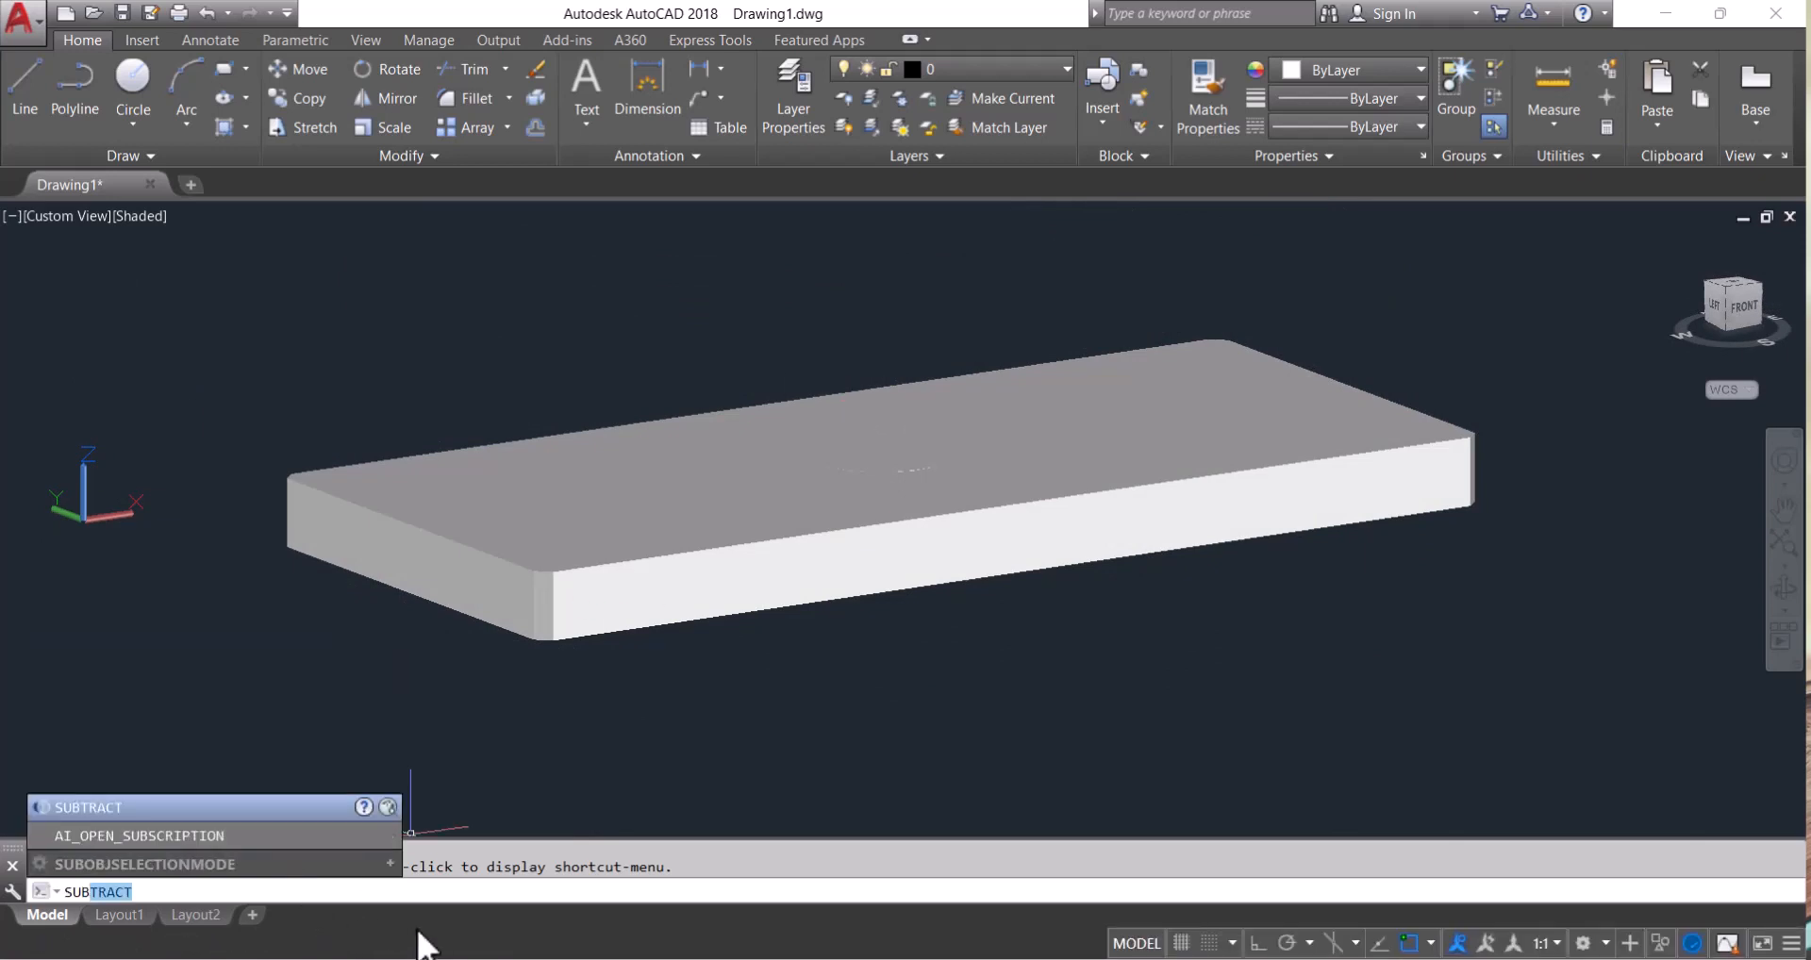
Subtract the central cylinder from the slab to cut a round through hole
{"action": "left_click", "coordinate": [77, 805]}
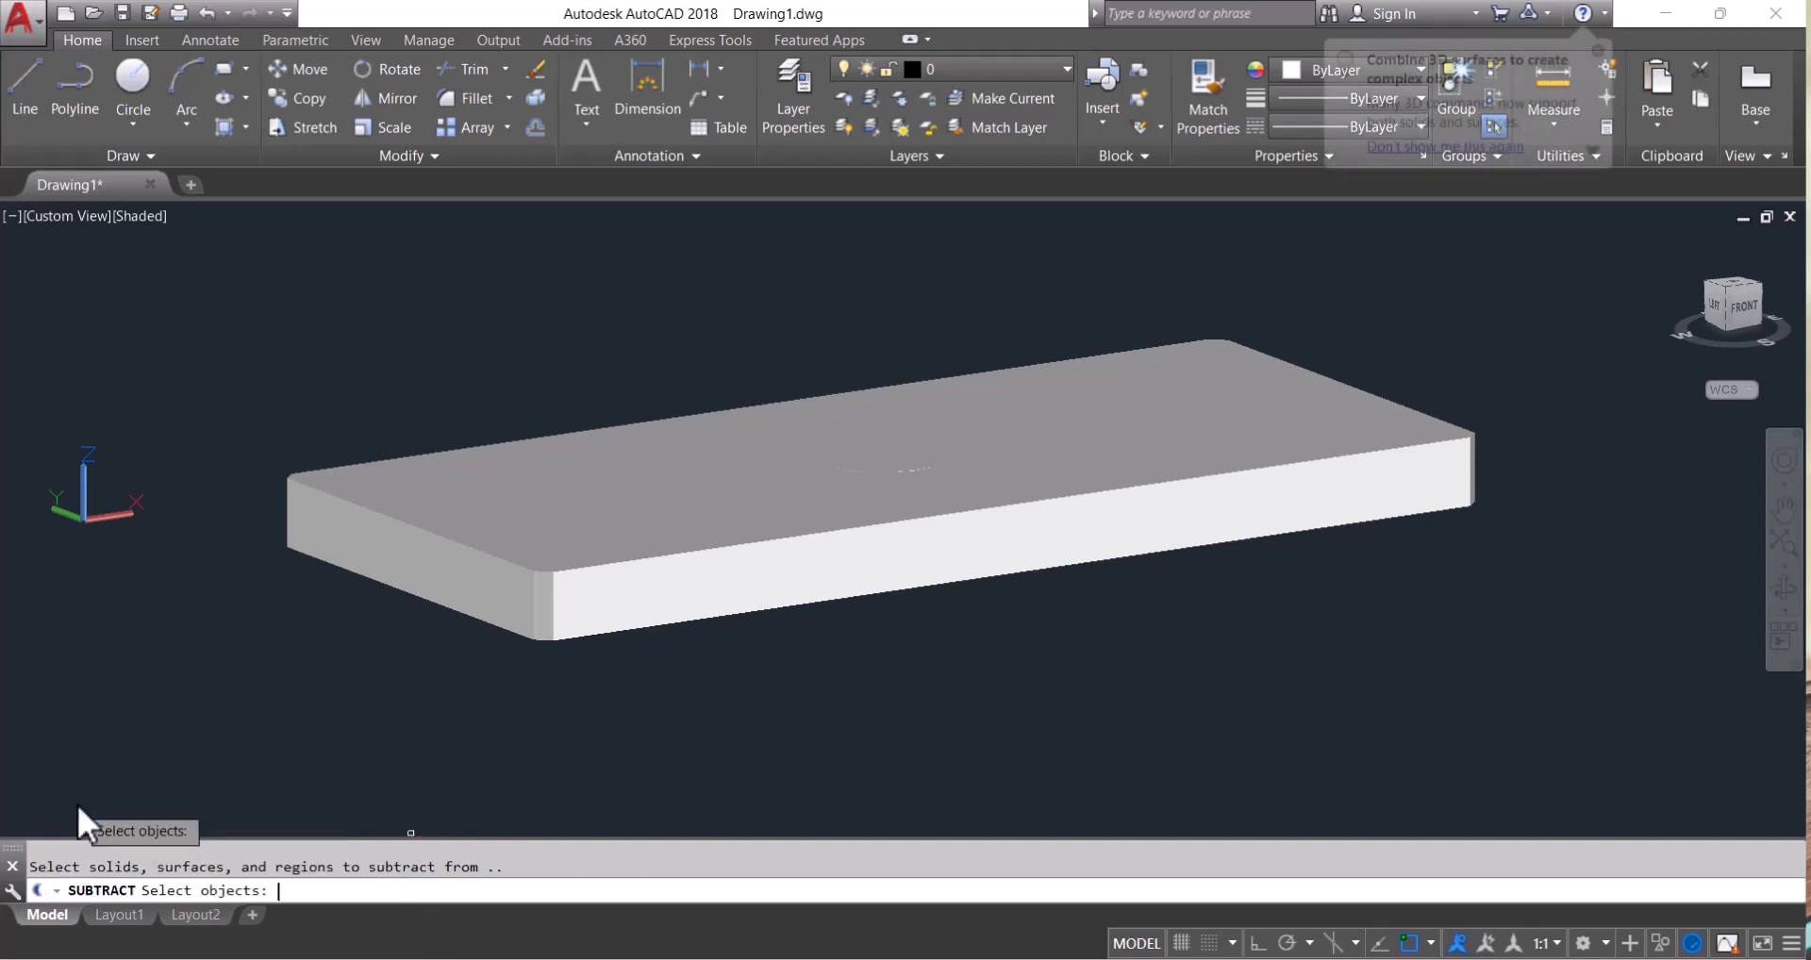
{"action": "left_click_drag", "start_coordinate": [674, 638], "coordinate": [783, 708]}
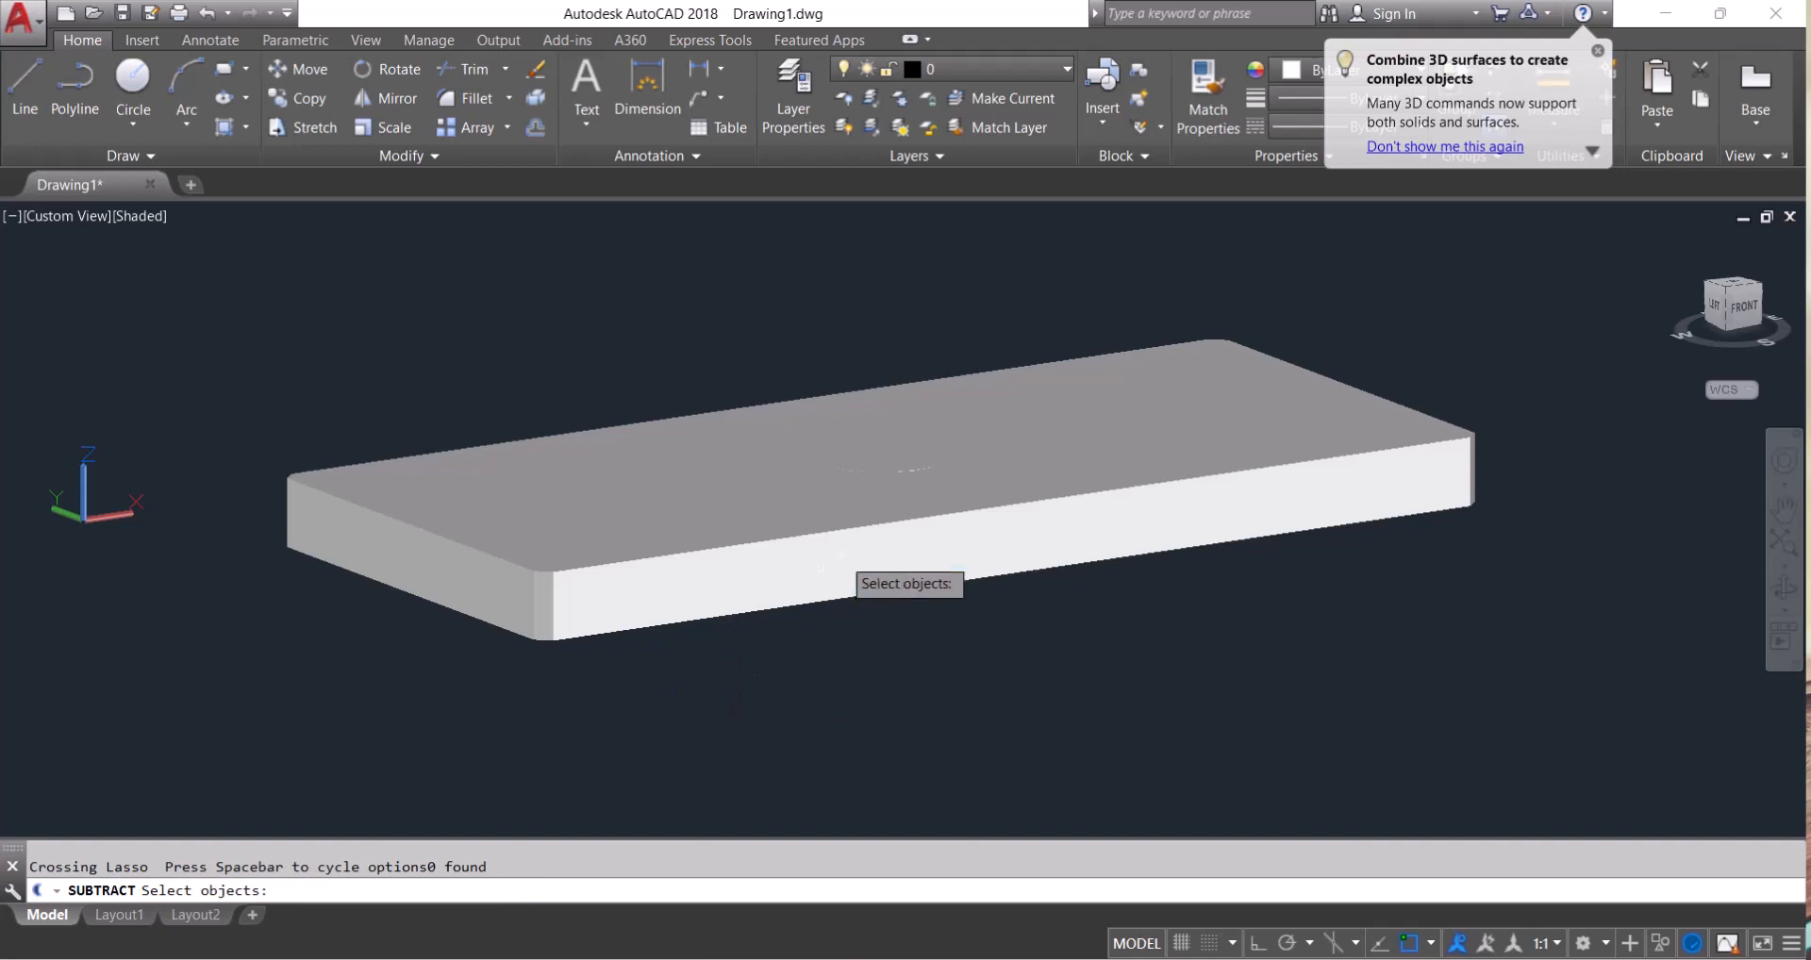
{"action": "scroll", "coordinate": [855, 564], "scroll_direction": "up", "scroll_amount": 2}
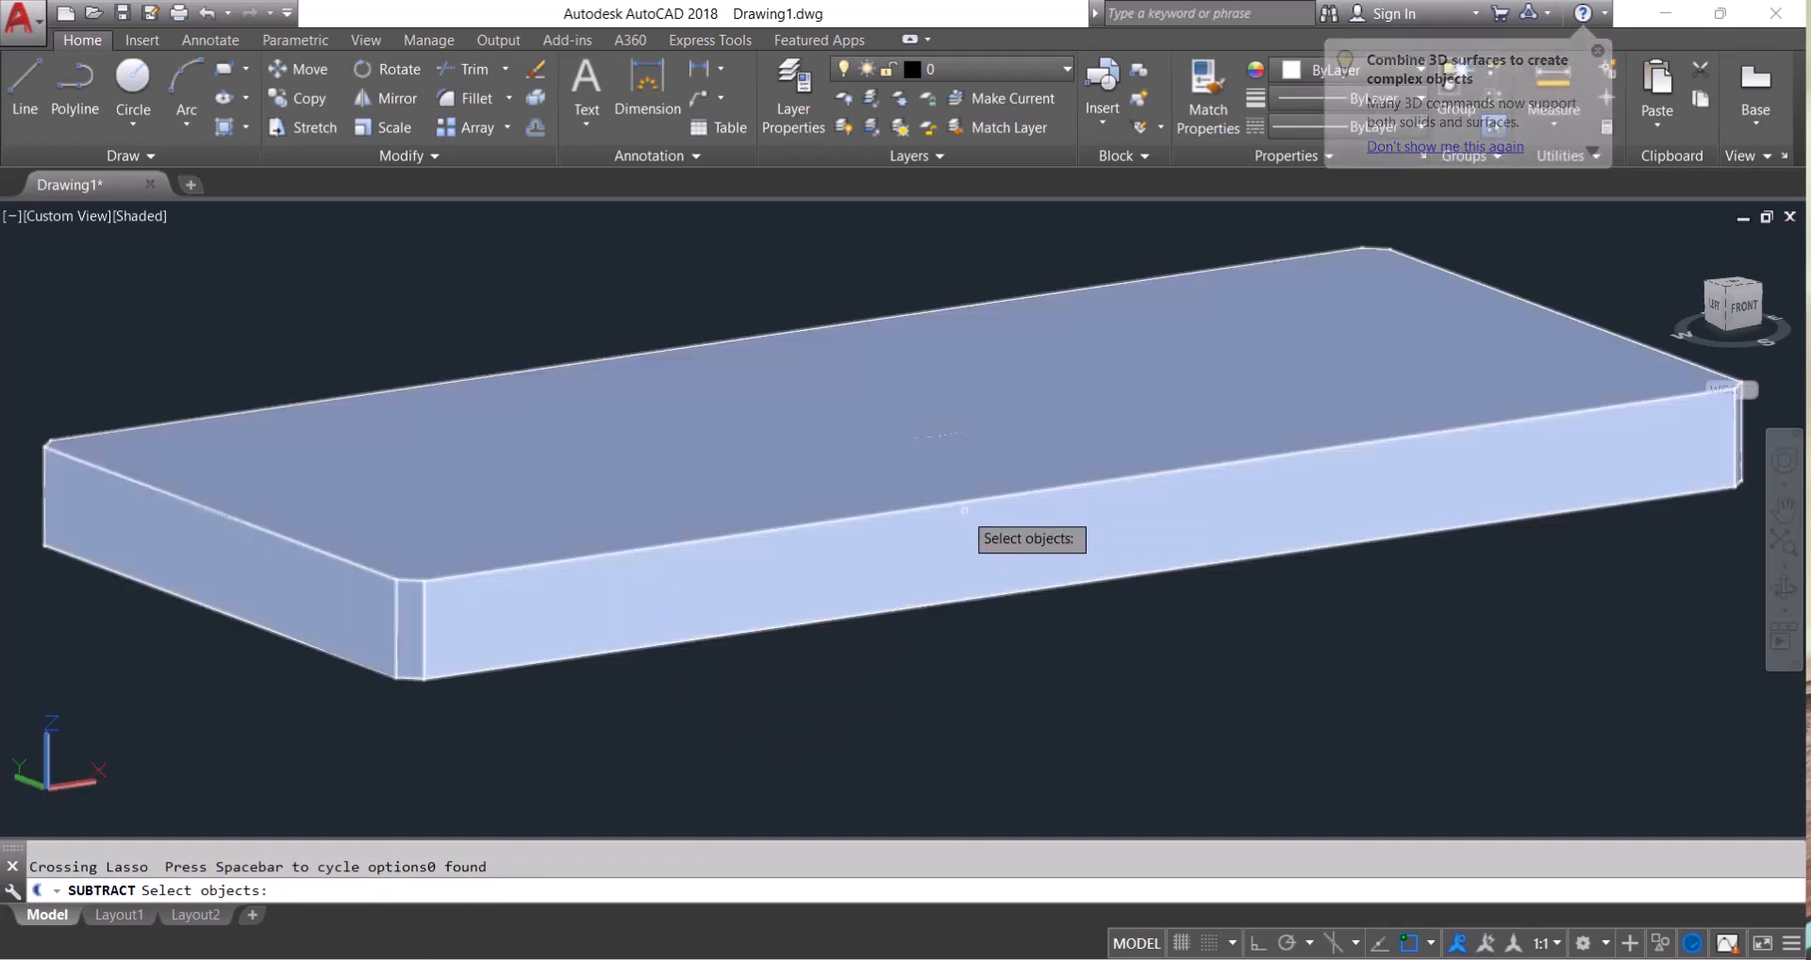
{"action": "left_click", "coordinate": [686, 471]}
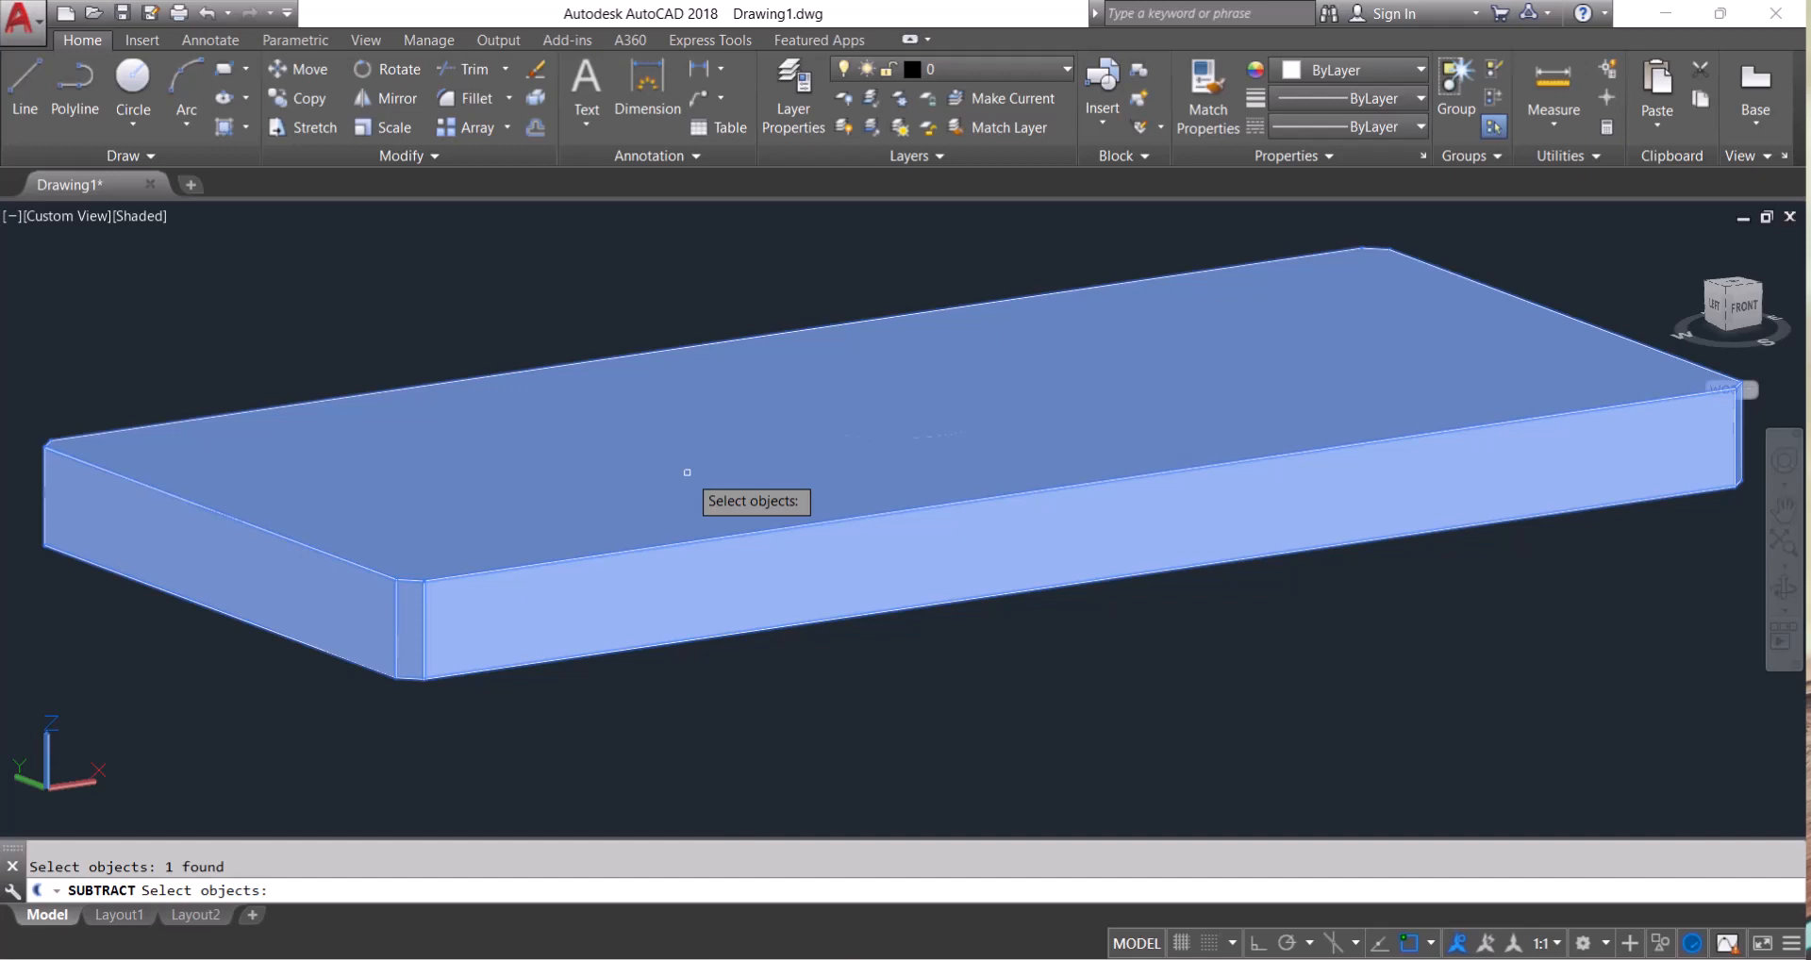
{"action": "key", "text": "Return"}
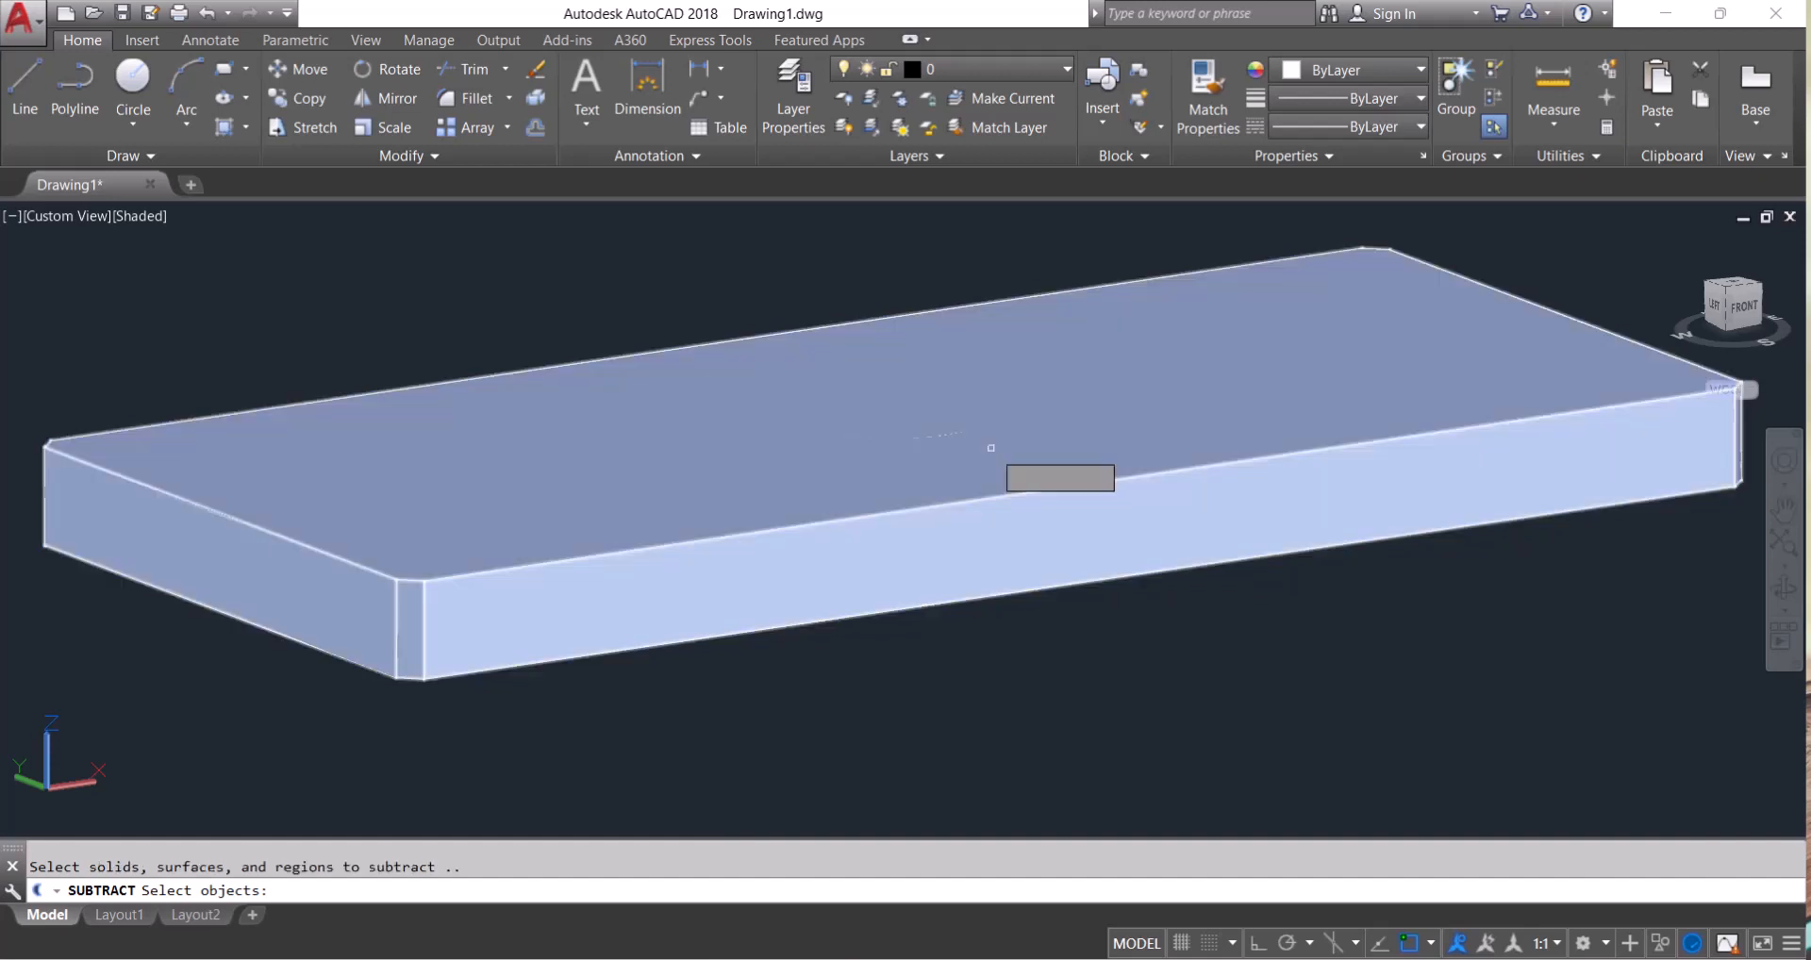
{"action": "left_click", "coordinate": [919, 429]}
{"action": "key", "text": "Return"}
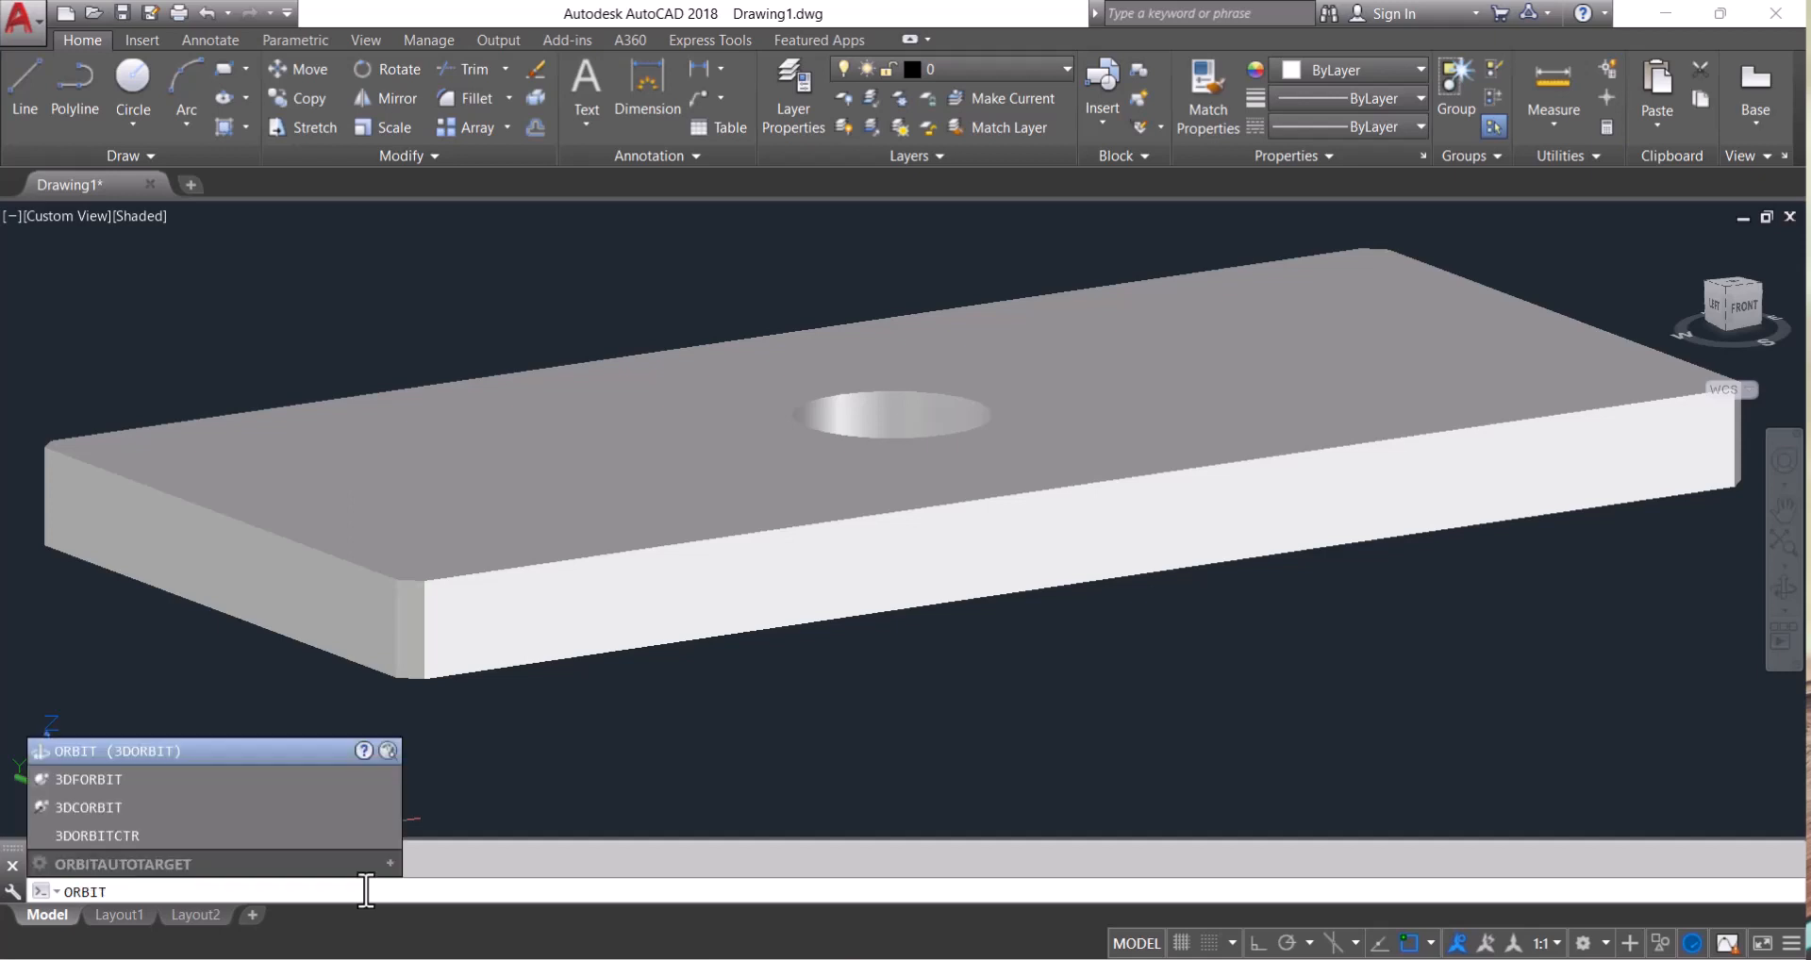
Orbit the shaded slab with 3DORBIT to look down through the central hole
{"action": "key", "text": "Return"}
{"action": "left_click_drag", "start_coordinate": [805, 497], "coordinate": [834, 583]}
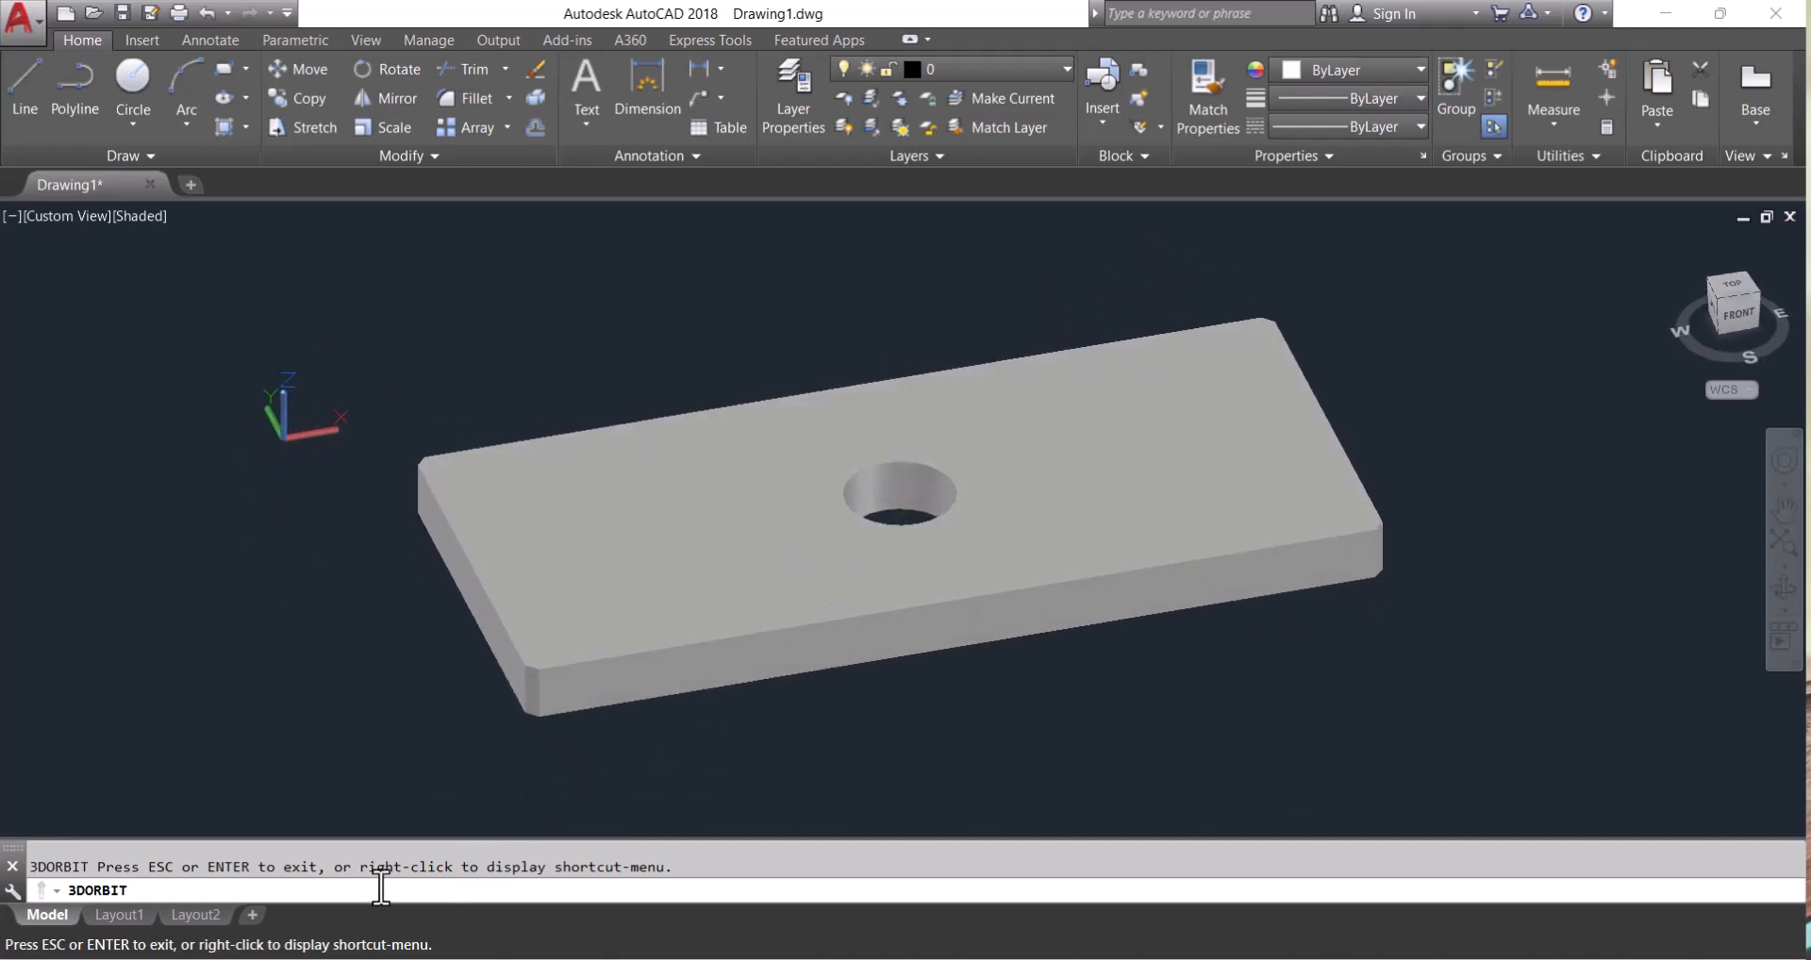
{"action": "key", "text": "Escape"}
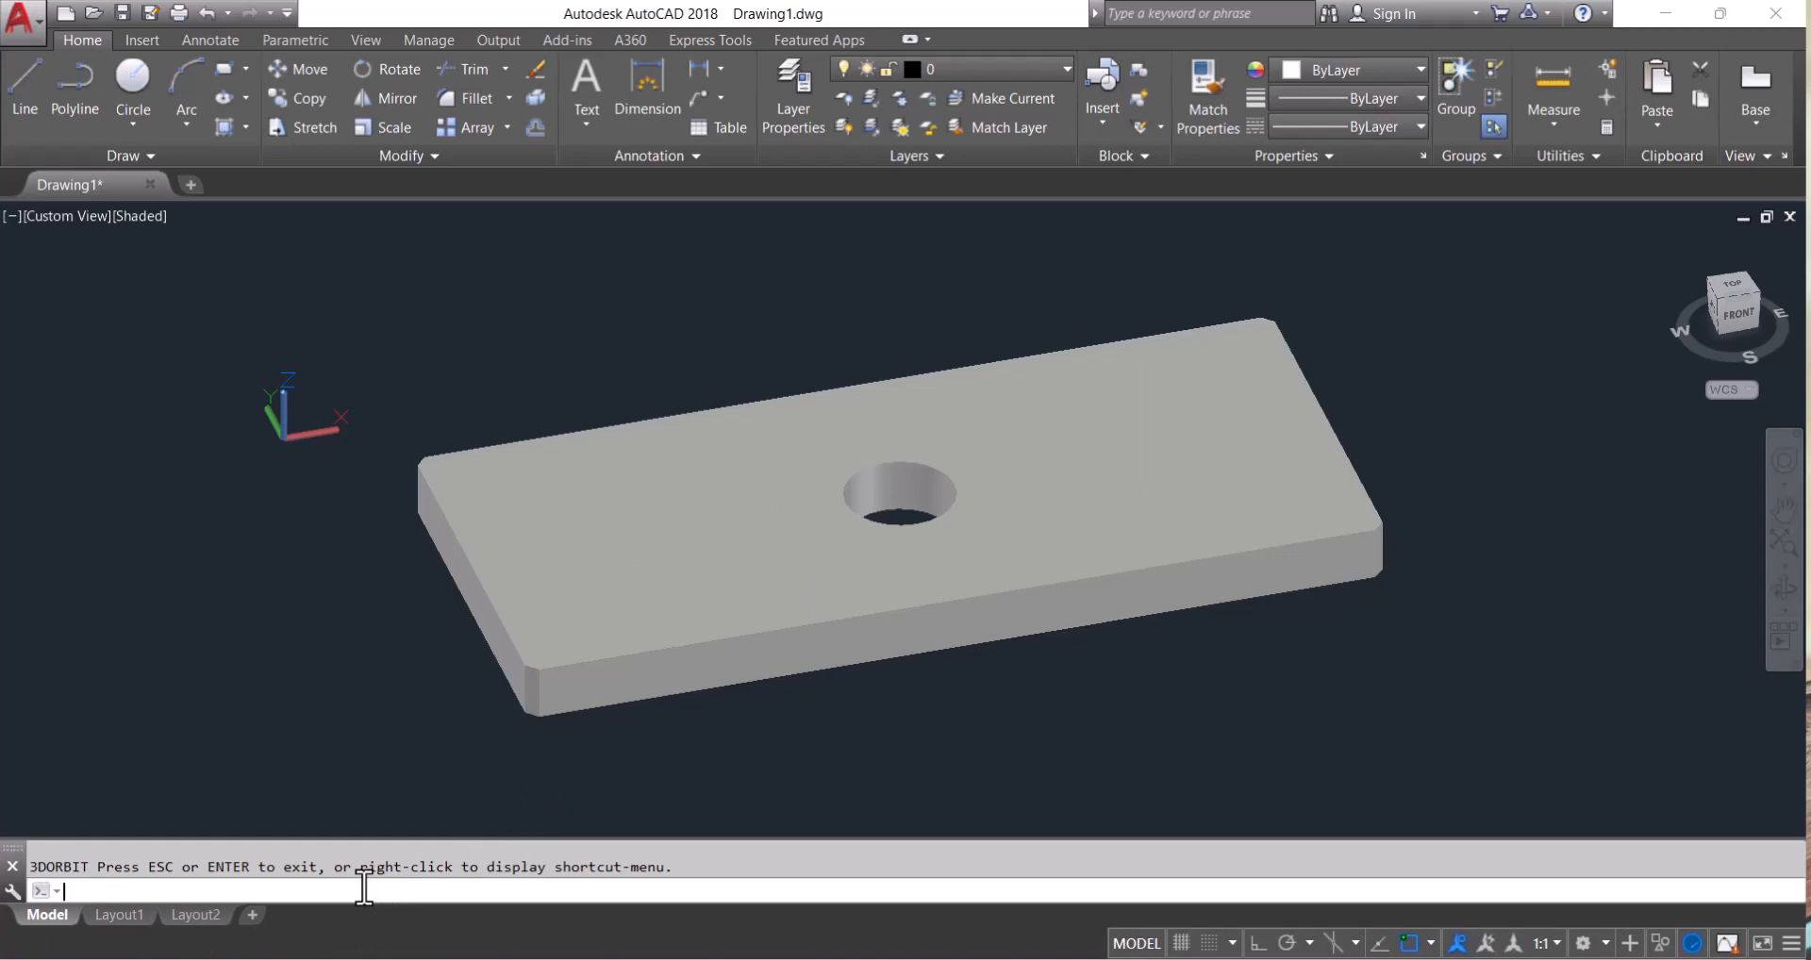
Spin the slab with continuous orbit (3DCORBIT) to examine the hole from all sides, stopping at a view facing its top
{"action": "type", "text": "3DO"}
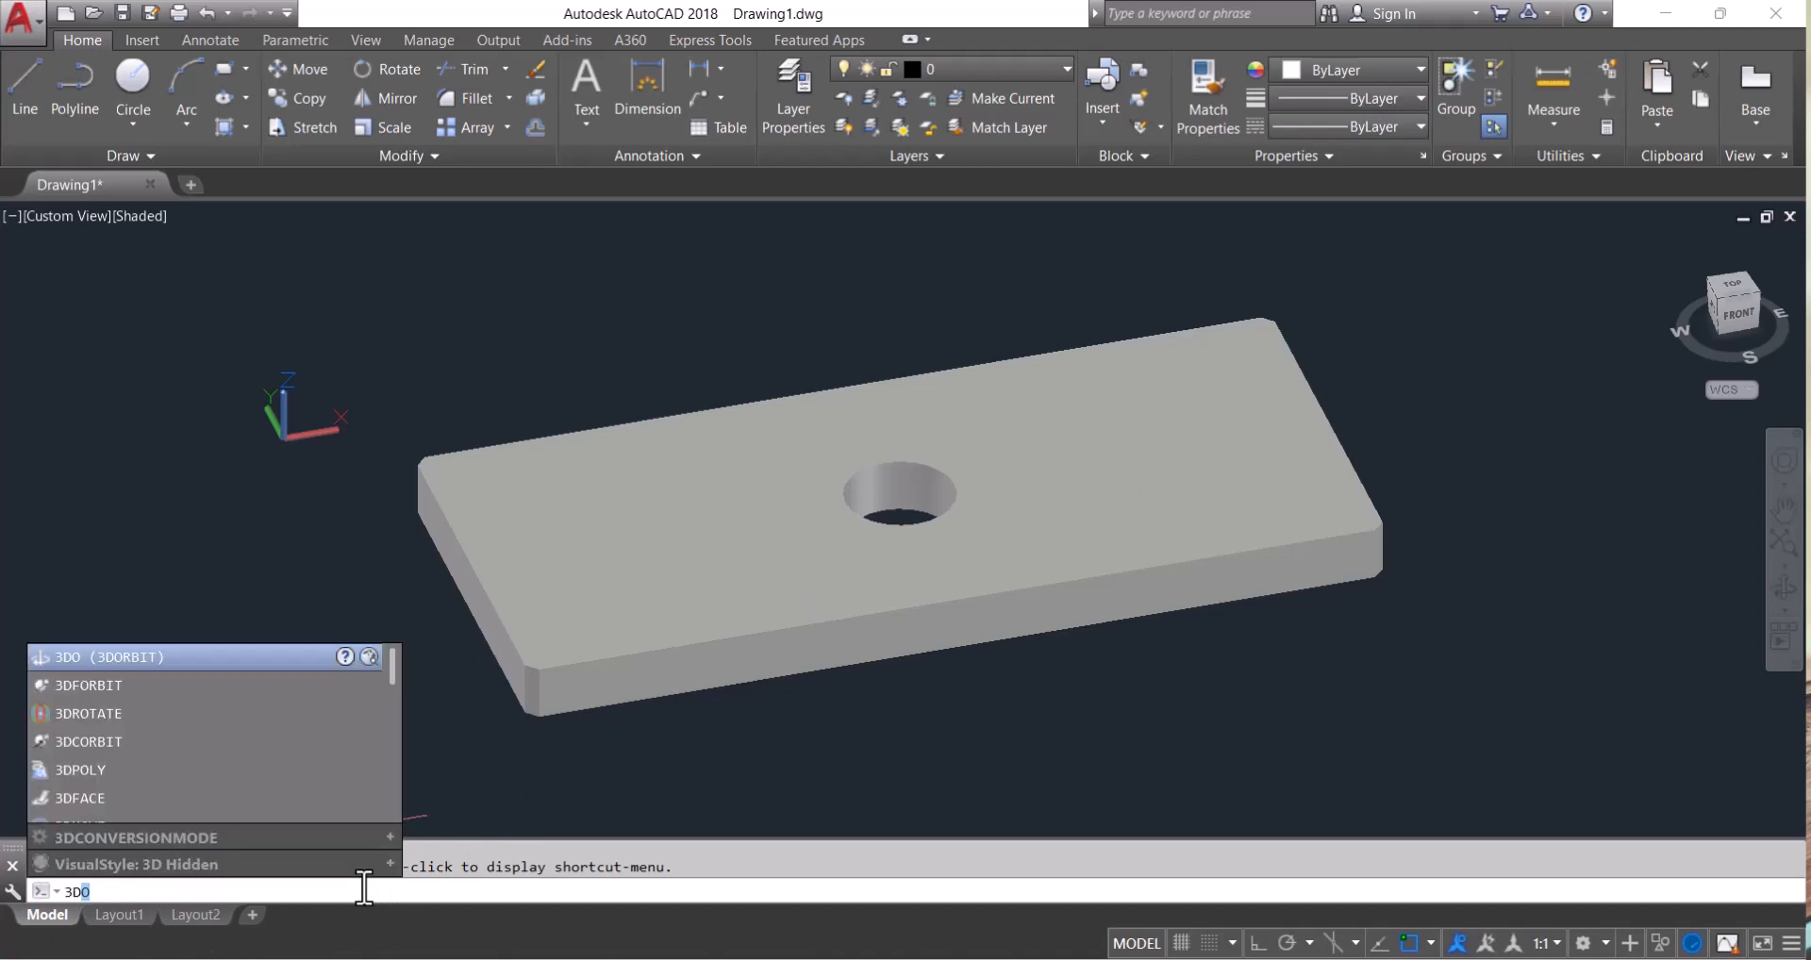
{"action": "type", "text": "ORb"}
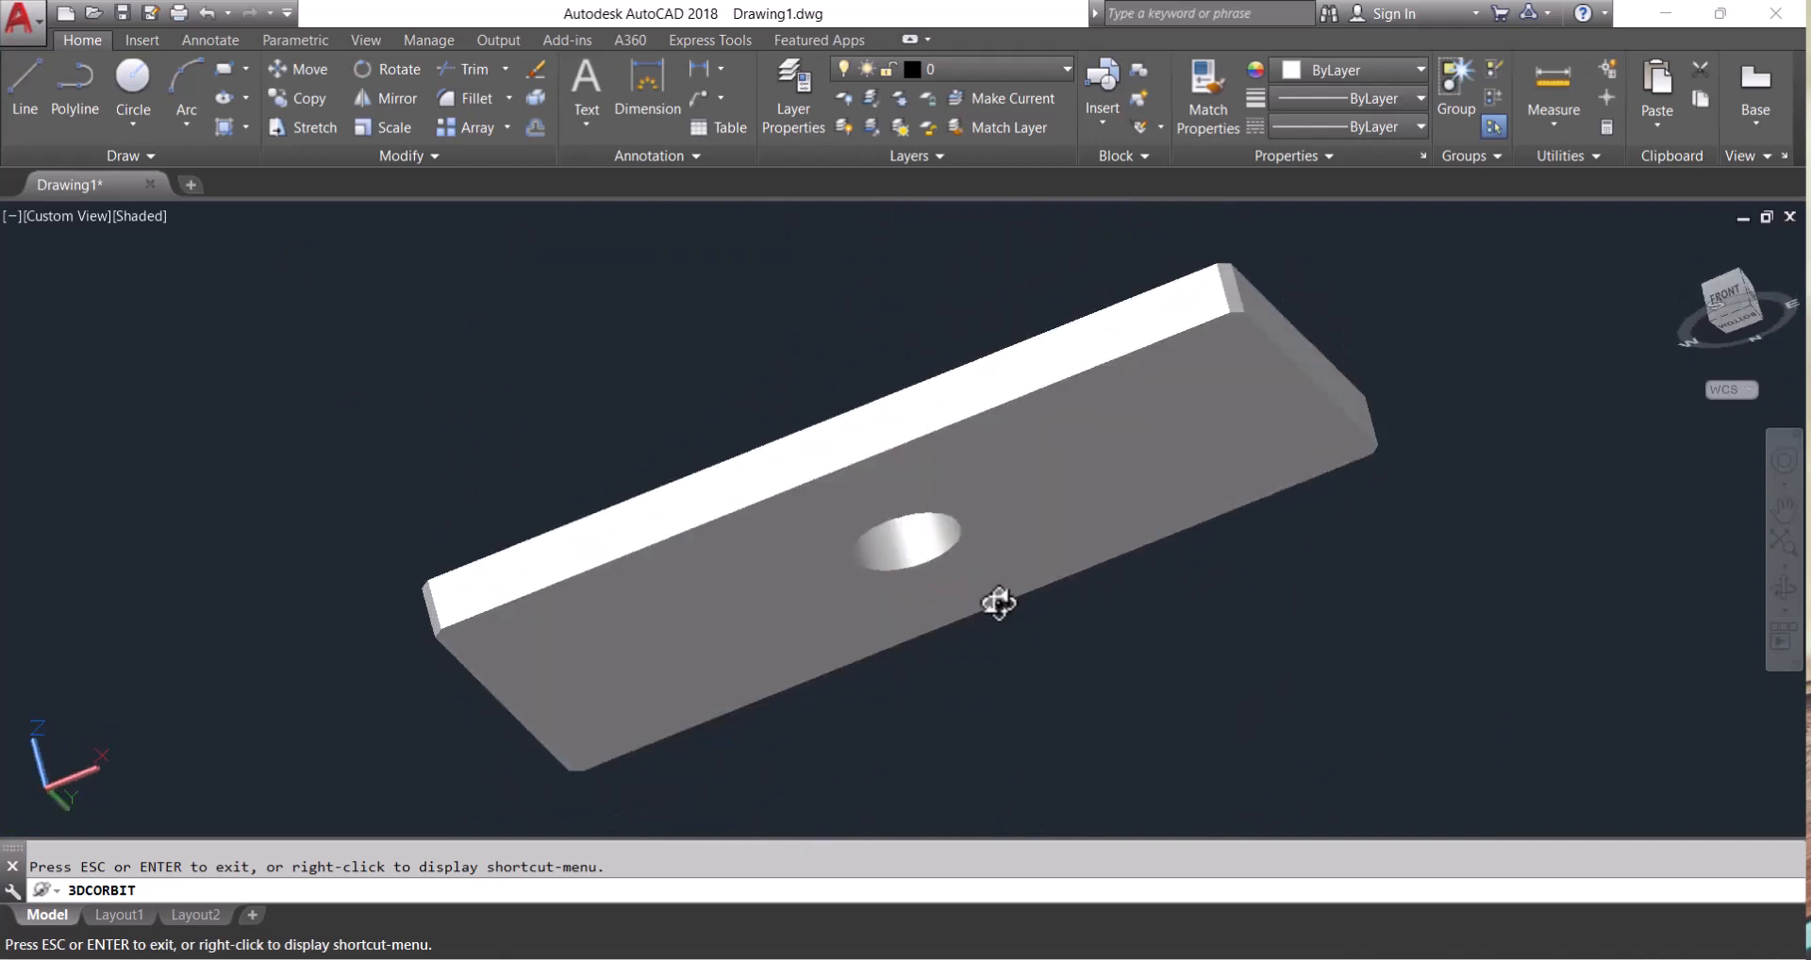
{"action": "right_click", "coordinate": [808, 331]}
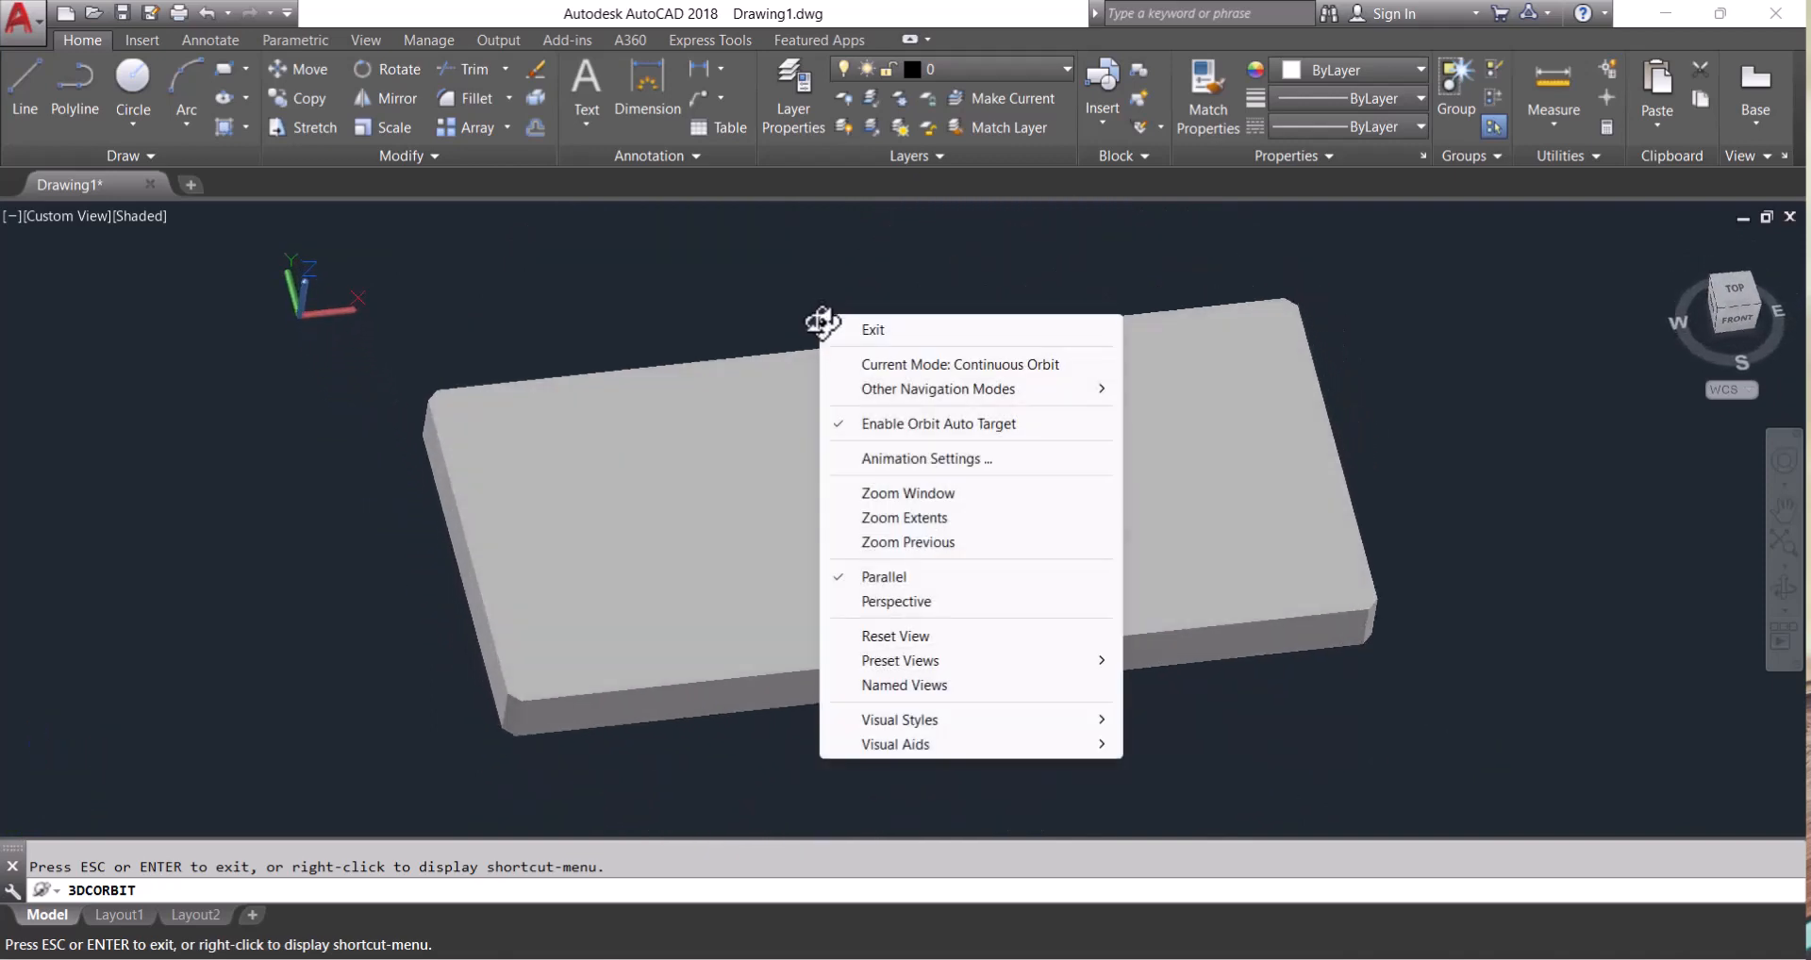
{"action": "key", "text": "Escape"}
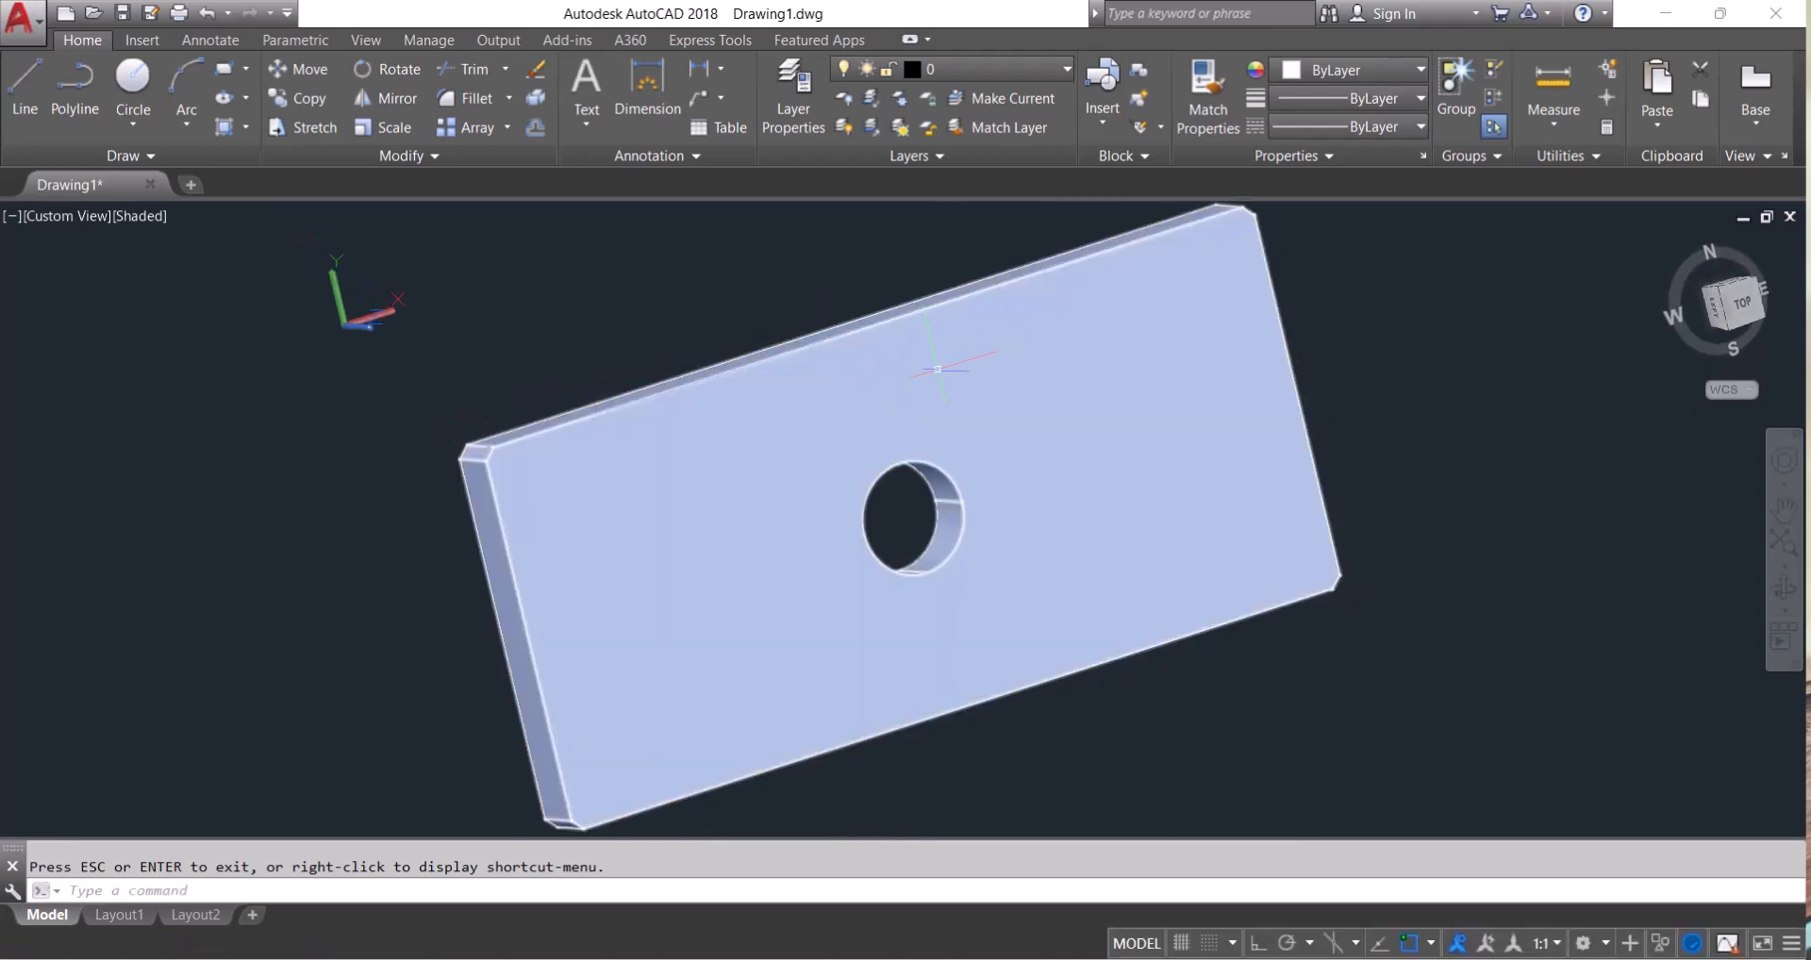
Return the slab to the home isometric view to inspect it, and switch to the Top view
{"action": "key", "text": "Escape"}
{"action": "left_click", "coordinate": [1676, 243]}
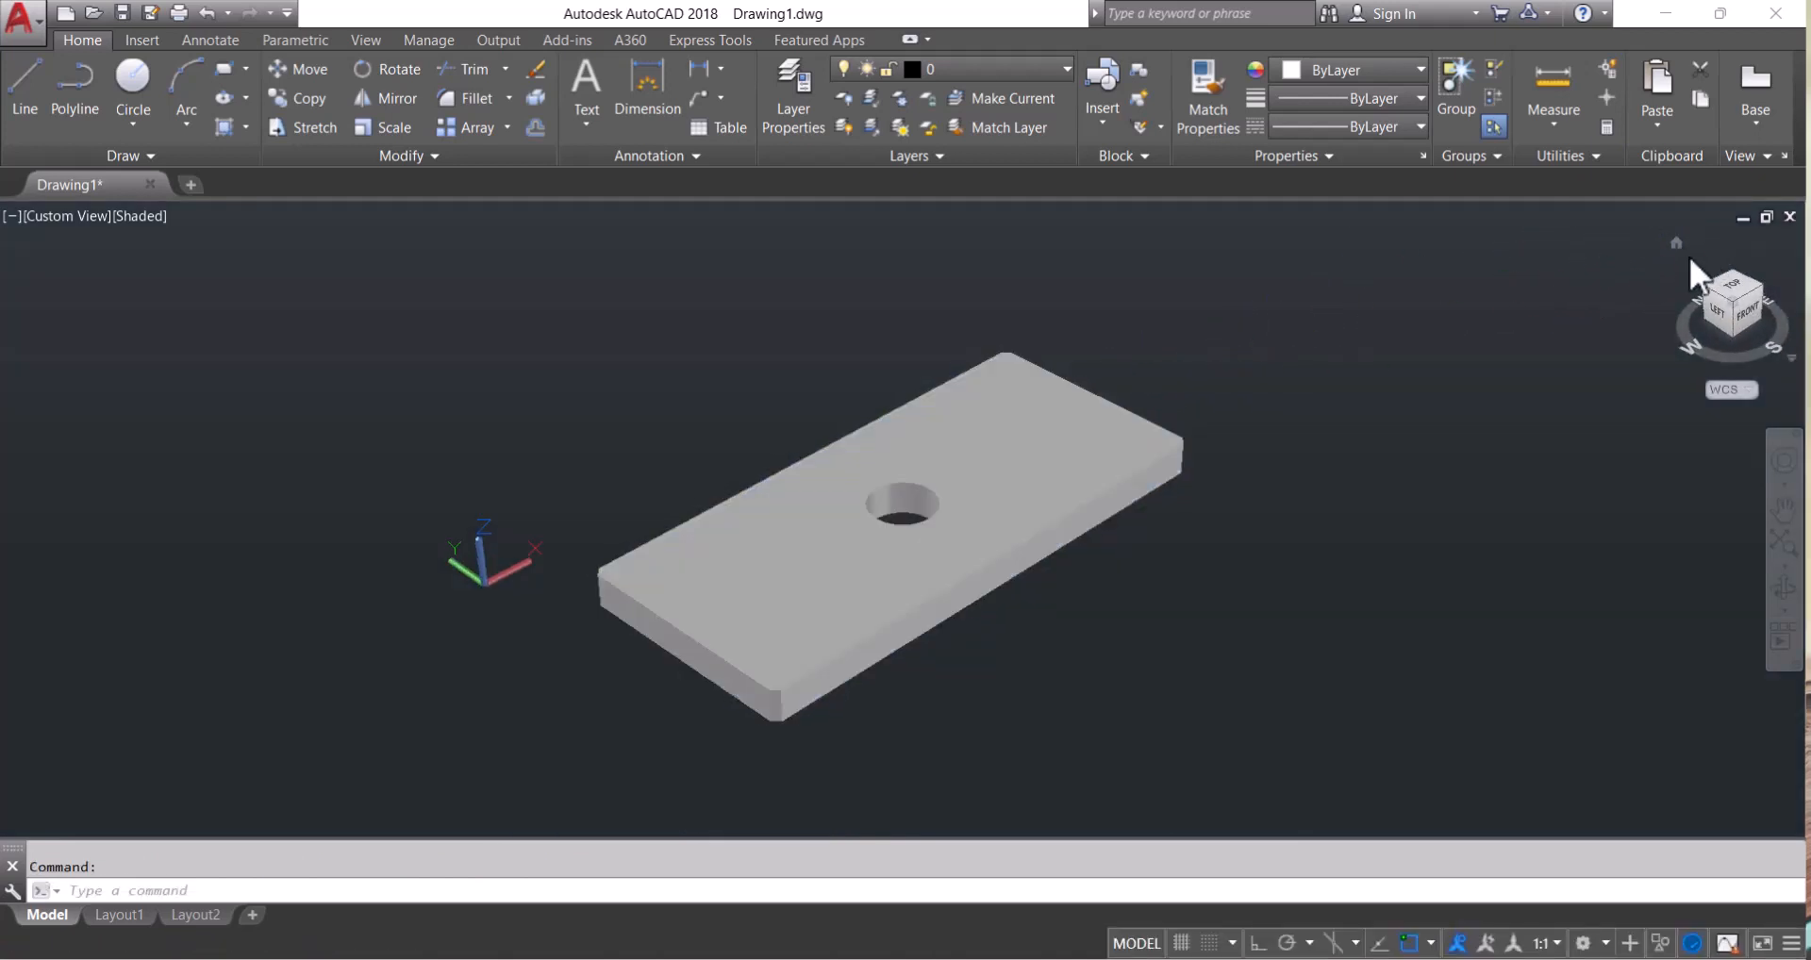
{"action": "left_click", "coordinate": [903, 522]}
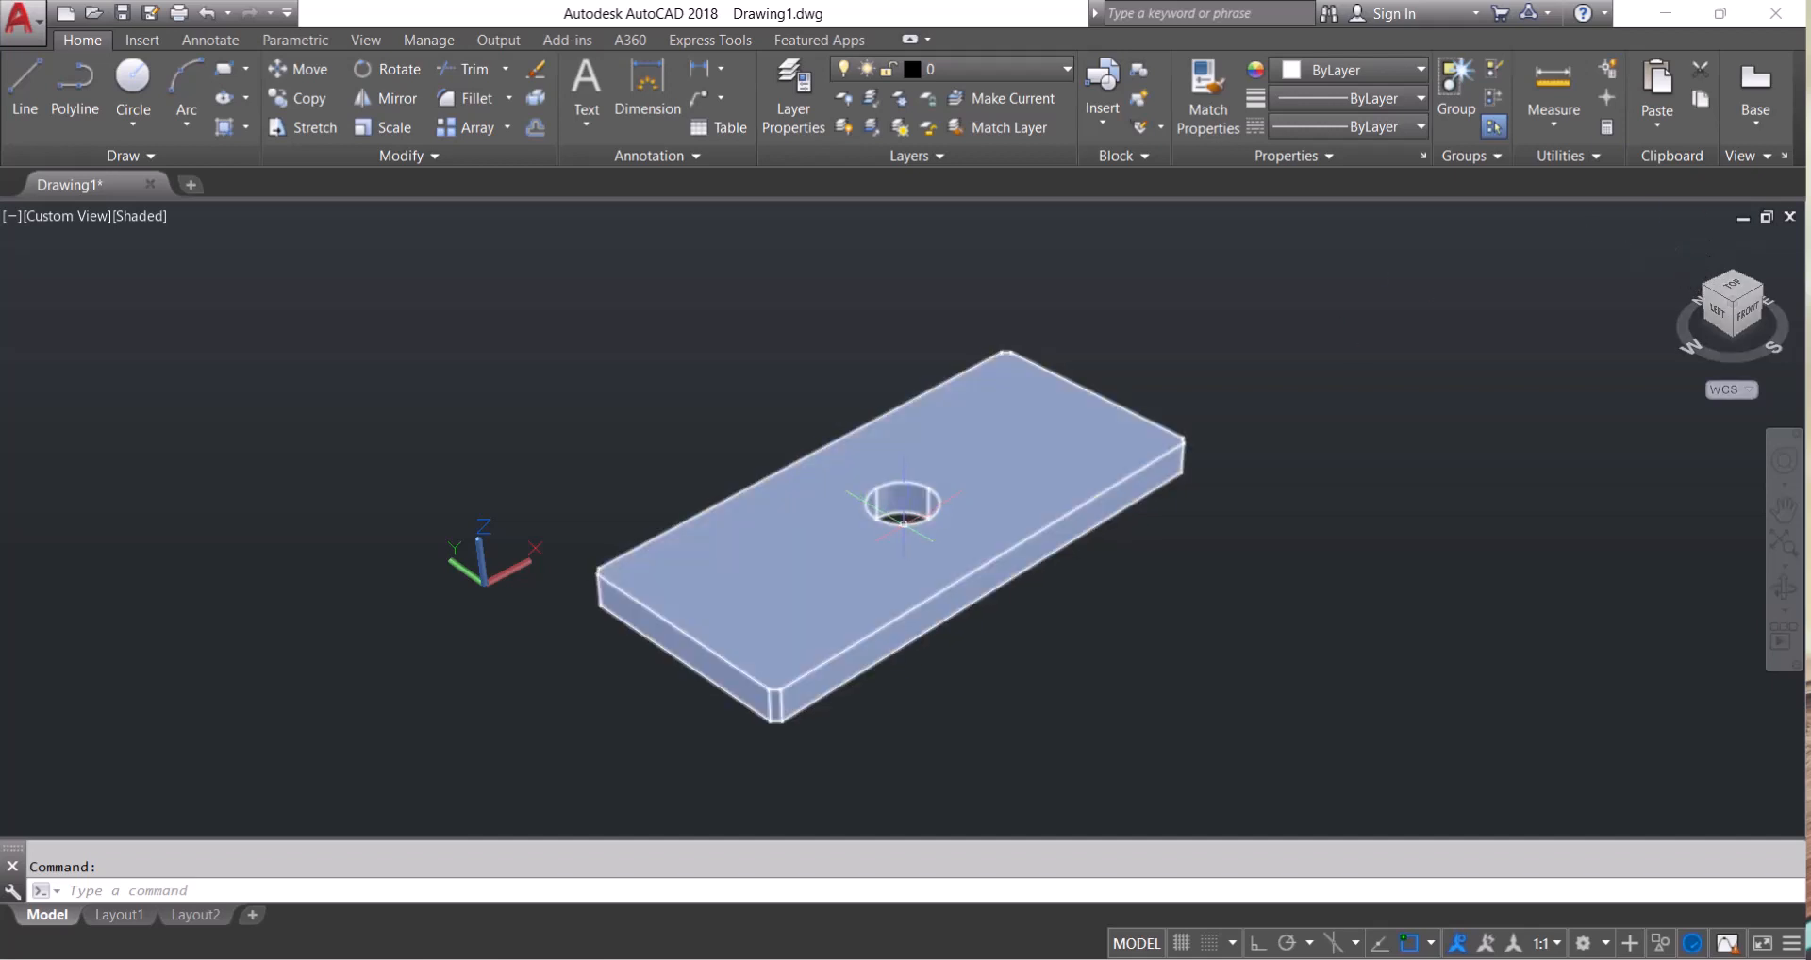
{"action": "scroll", "coordinate": [904, 521], "scroll_direction": "up", "scroll_amount": 2}
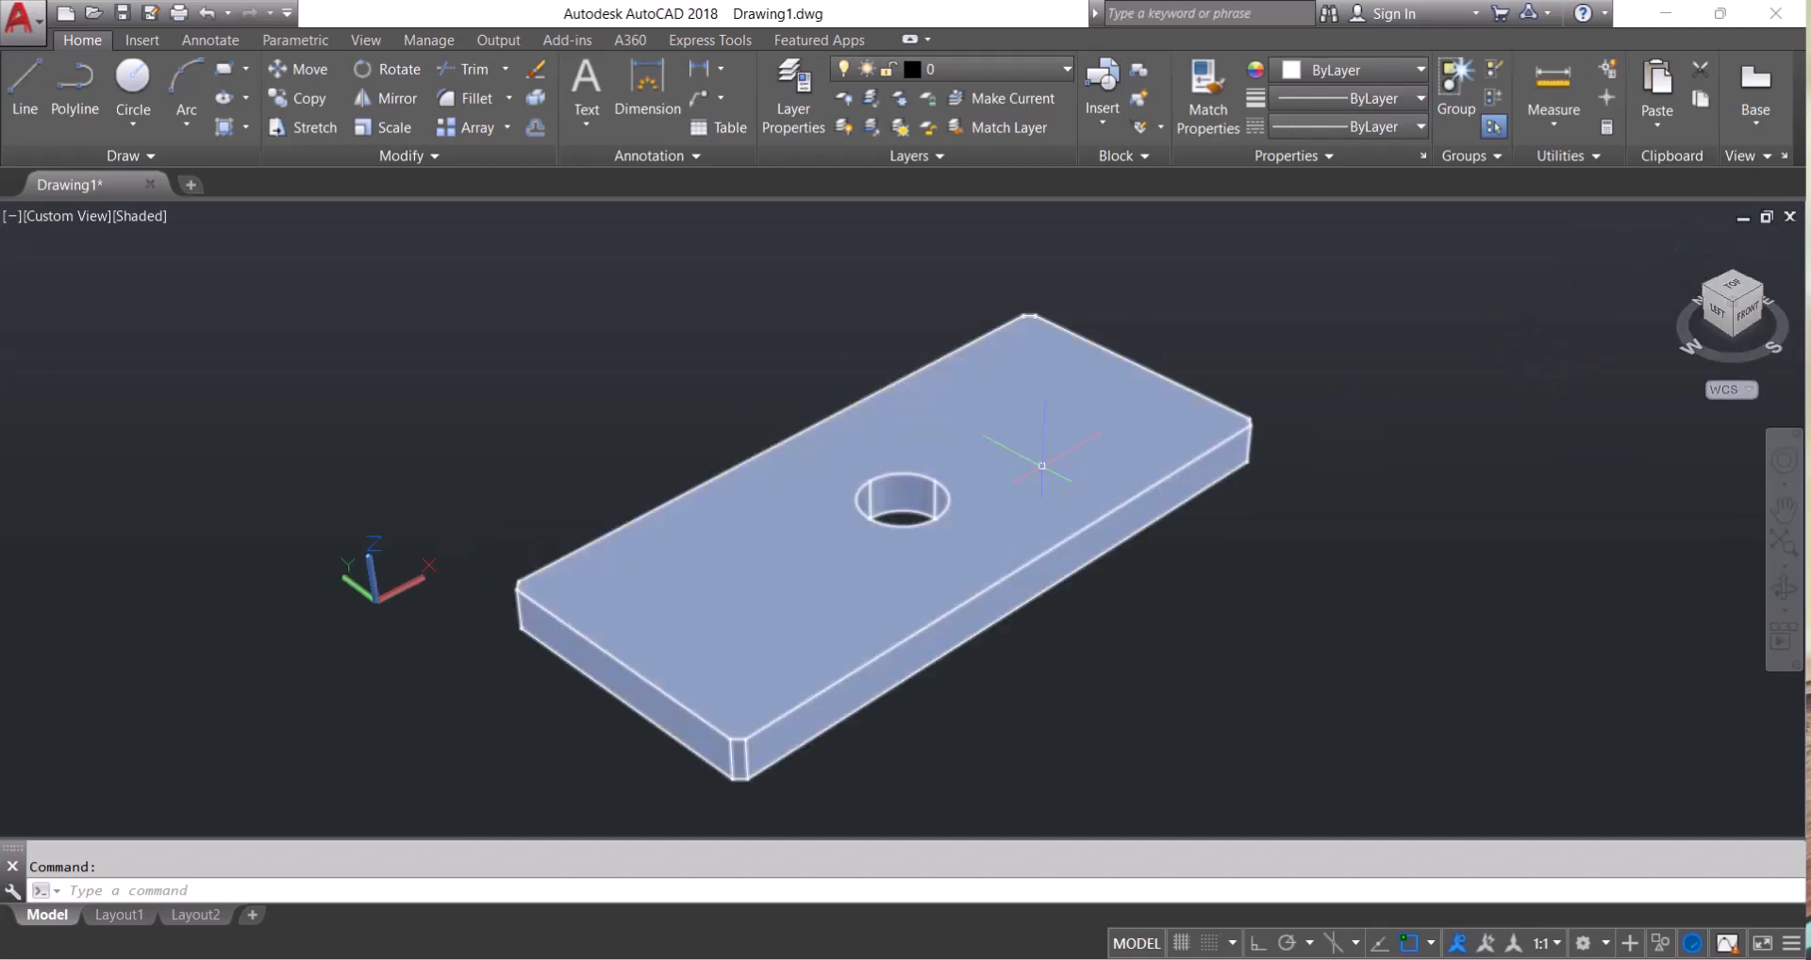
{"action": "left_click", "coordinate": [1737, 289]}
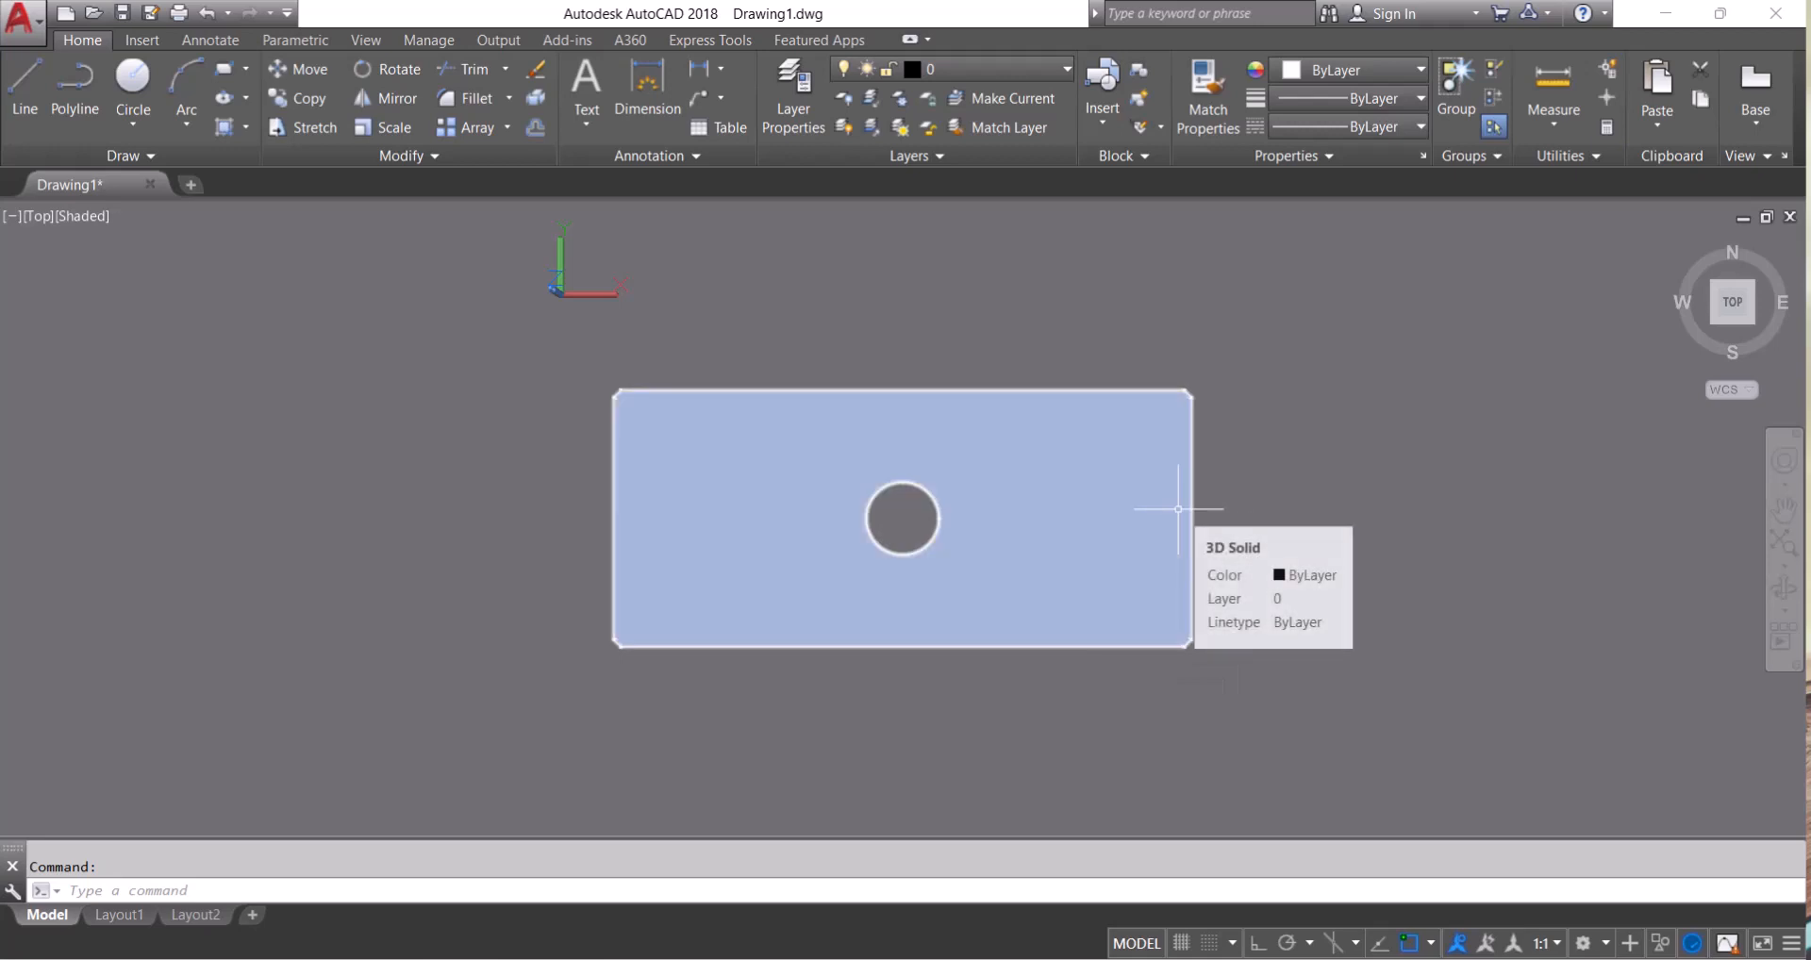
{"action": "key", "text": "Escape"}
{"action": "scroll", "coordinate": [923, 490], "scroll_direction": "down", "scroll_amount": 3}
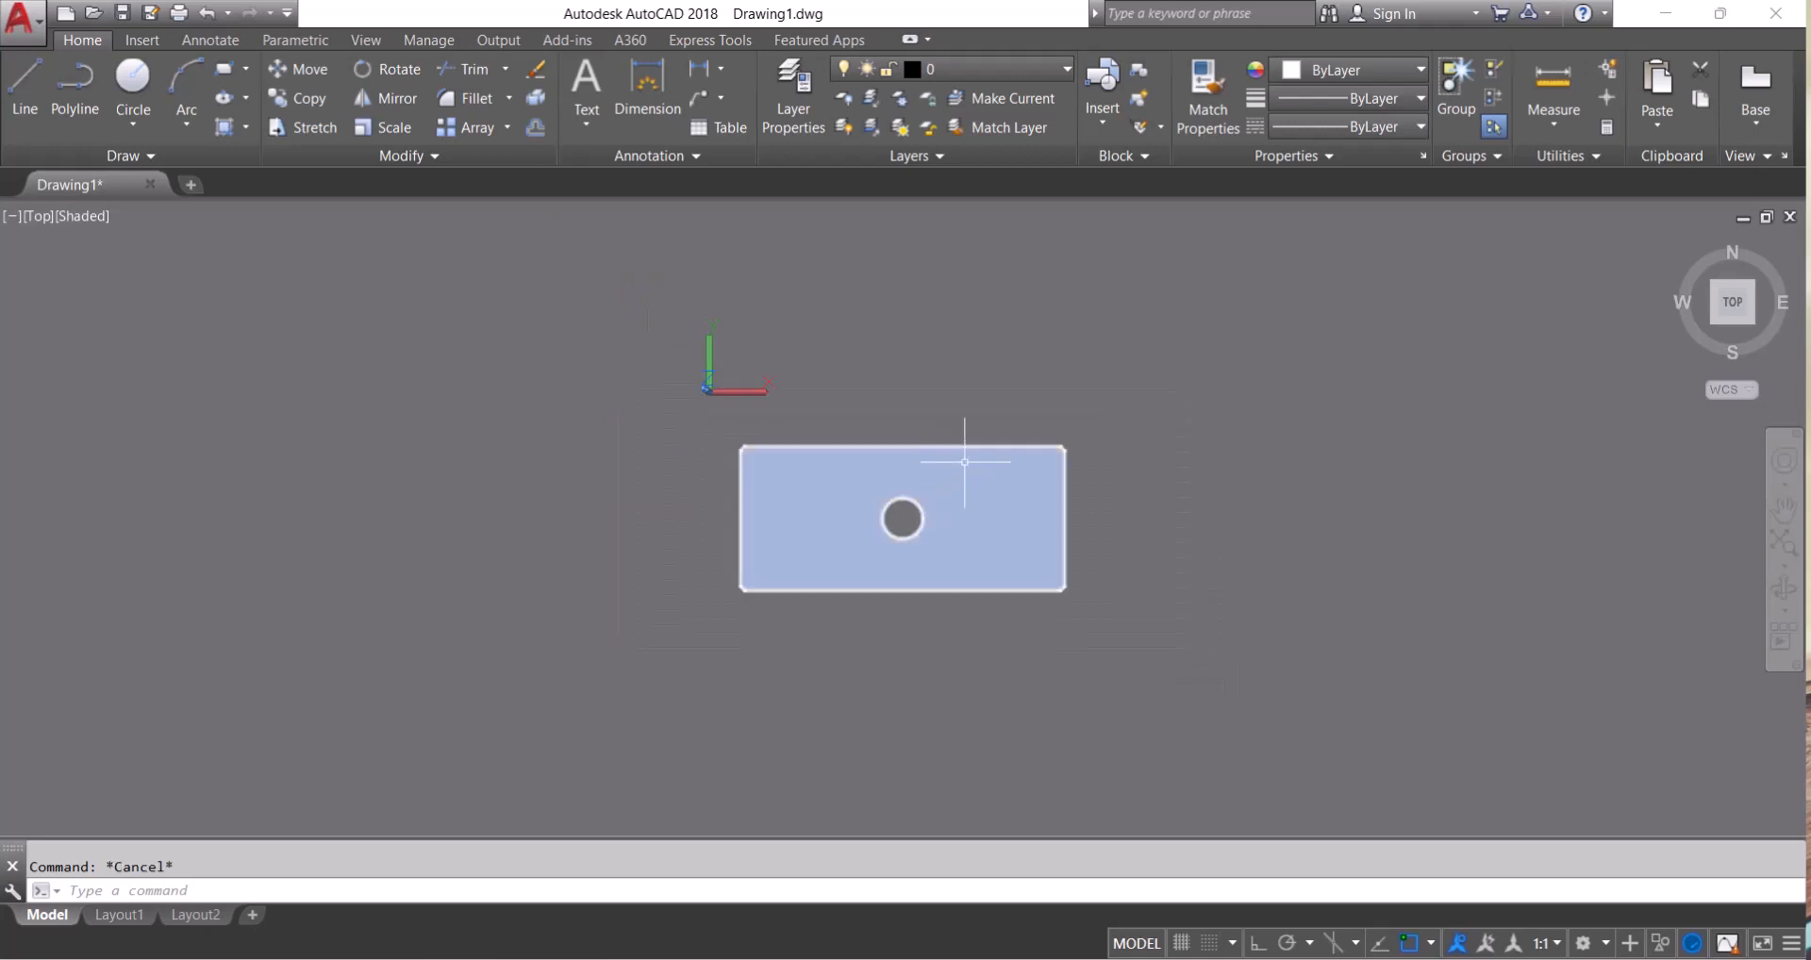
{"action": "middle_click_drag", "start_coordinate": [998, 449], "coordinate": [808, 418]}
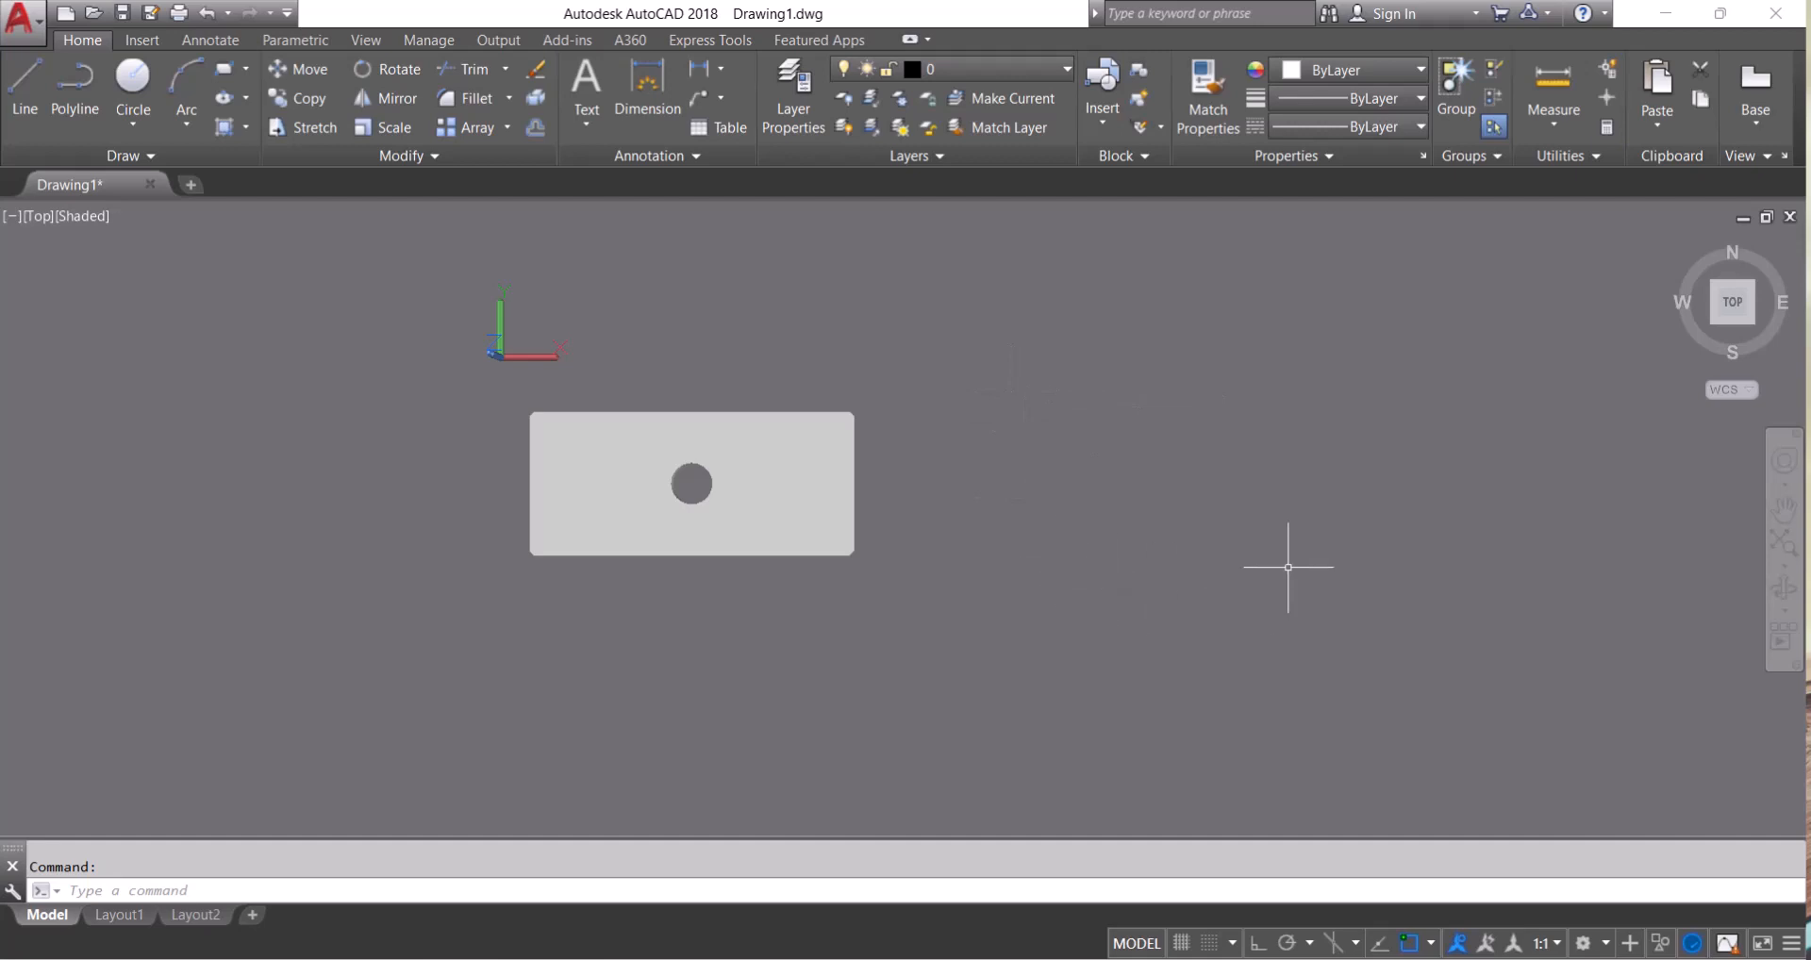
{"action": "scroll", "coordinate": [1153, 516], "scroll_direction": "up", "scroll_amount": 1}
{"action": "middle_click_drag", "start_coordinate": [1200, 481], "coordinate": [773, 528]}
{"action": "scroll", "coordinate": [861, 473], "scroll_direction": "down", "scroll_amount": 1}
{"action": "scroll", "coordinate": [811, 517], "scroll_direction": "up", "scroll_amount": 1}
{"action": "scroll", "coordinate": [805, 528], "scroll_direction": "up", "scroll_amount": 1}
{"action": "type", "text": "l"}
{"action": "key", "text": "Return"}
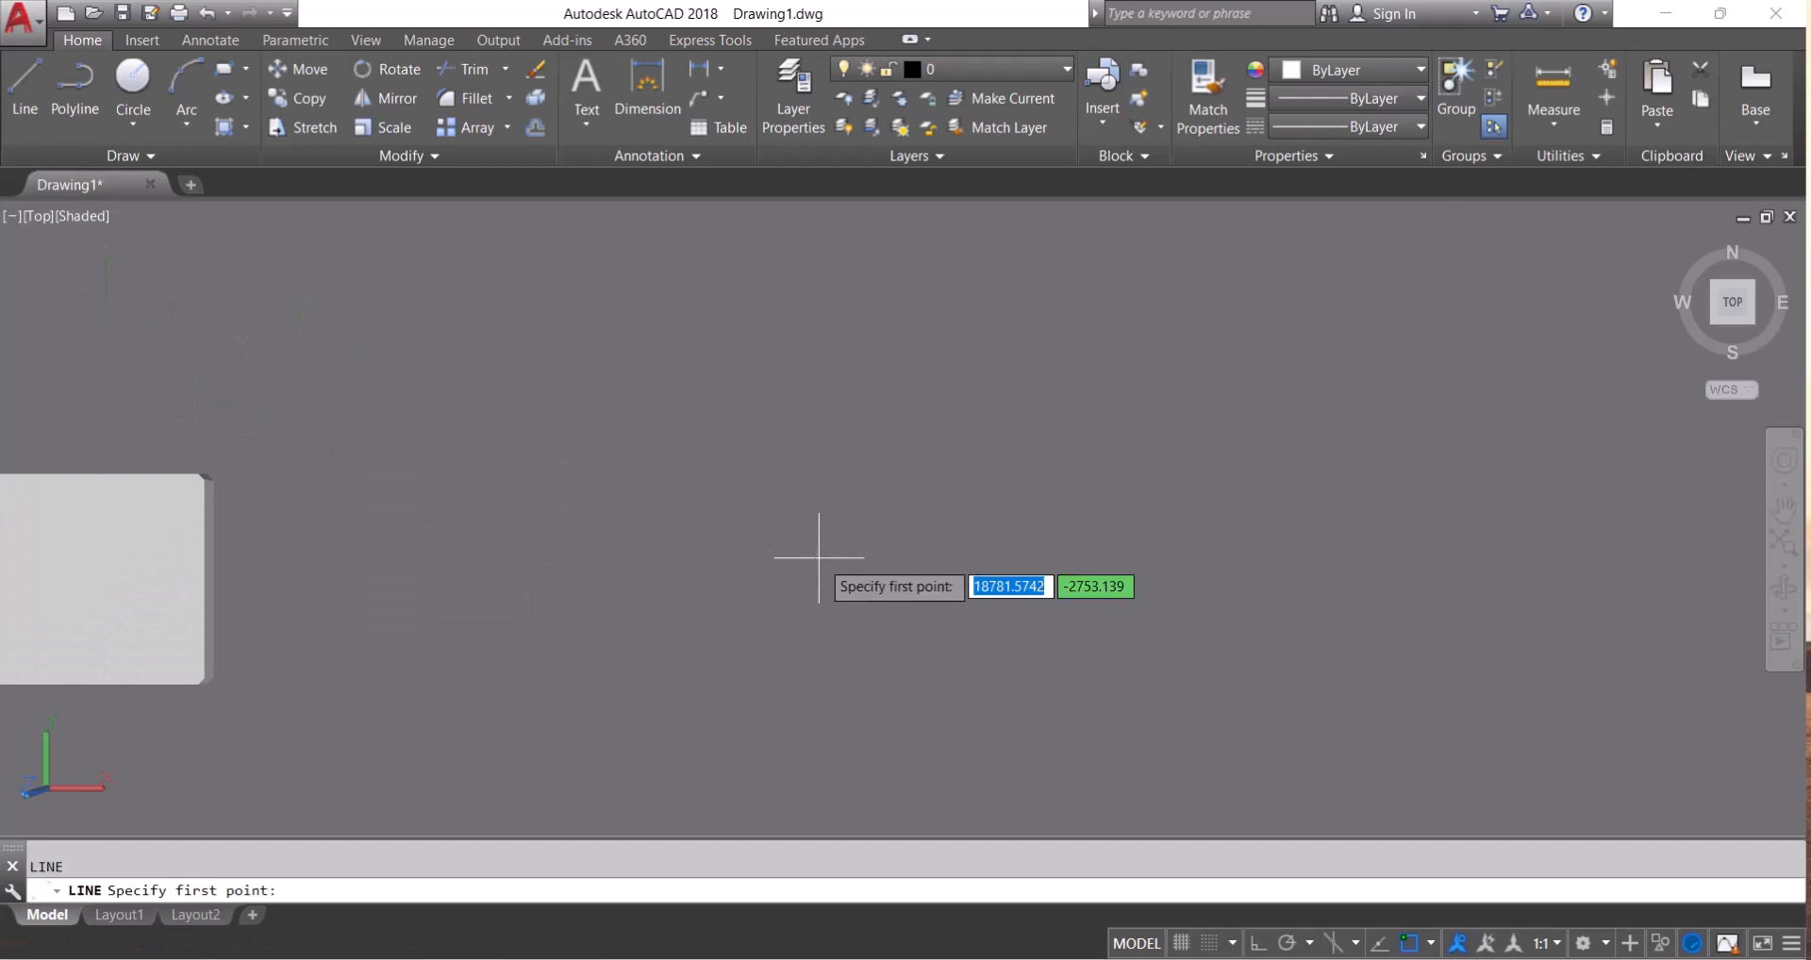
{"action": "key", "text": "Escape"}
Rotate the view around the slab, restore the home view, and set the Top view with north up
{"action": "left_click_drag", "start_coordinate": [1718, 305], "coordinate": [1731, 325]}
{"action": "left_click", "coordinate": [1728, 314]}
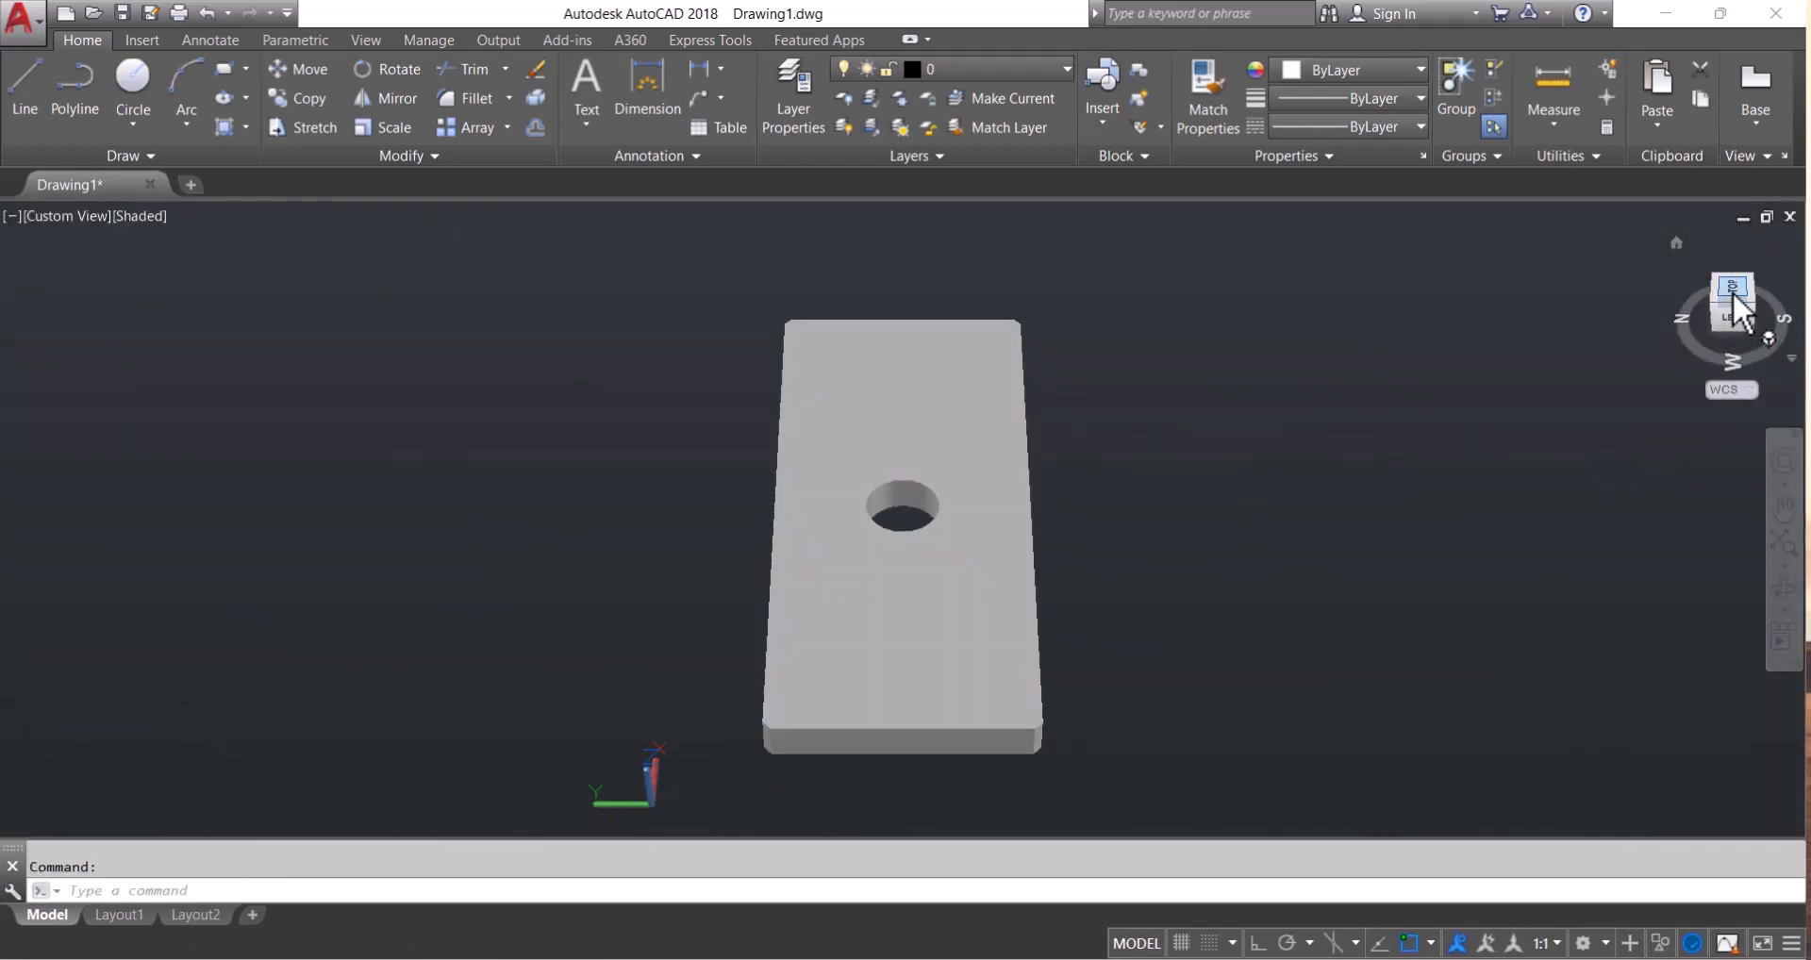
{"action": "left_click", "coordinate": [1685, 302]}
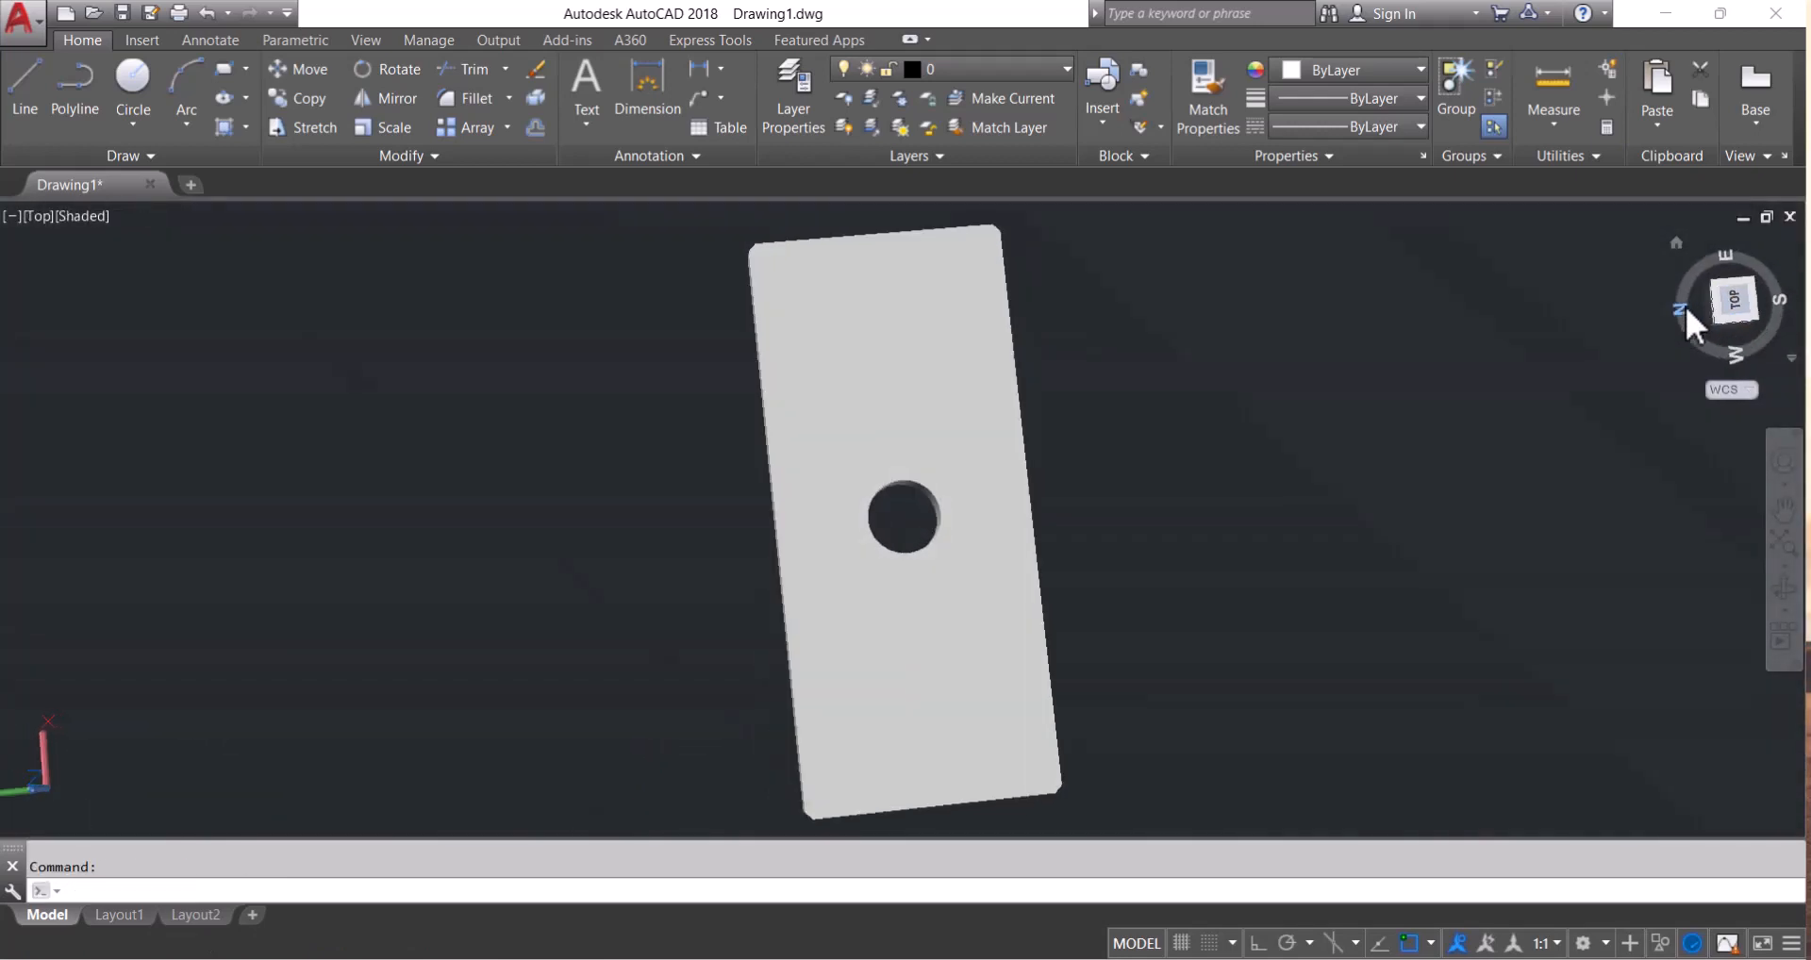
{"action": "left_click", "coordinate": [1676, 247]}
{"action": "left_click", "coordinate": [1736, 288]}
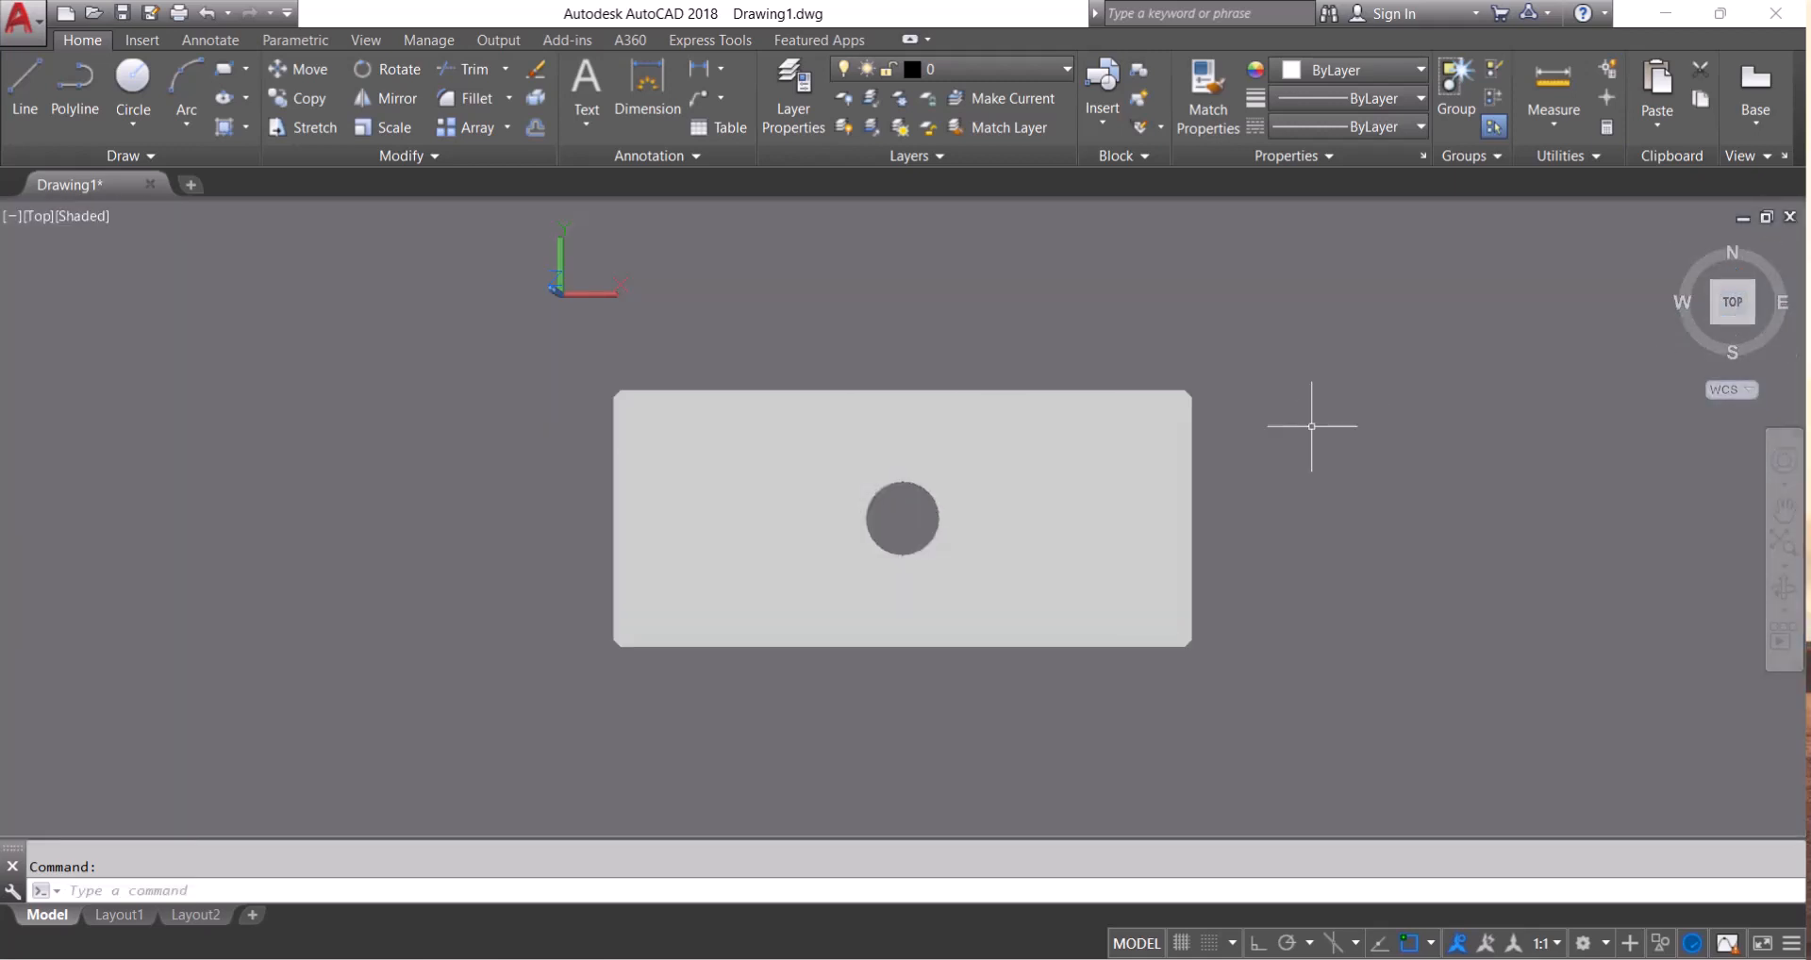
Change the visual style to 2D Wireframe with SHADEMODE, showing the empty area to the right of the slab
{"action": "type", "text": "p"}
{"action": "key", "text": "Return"}
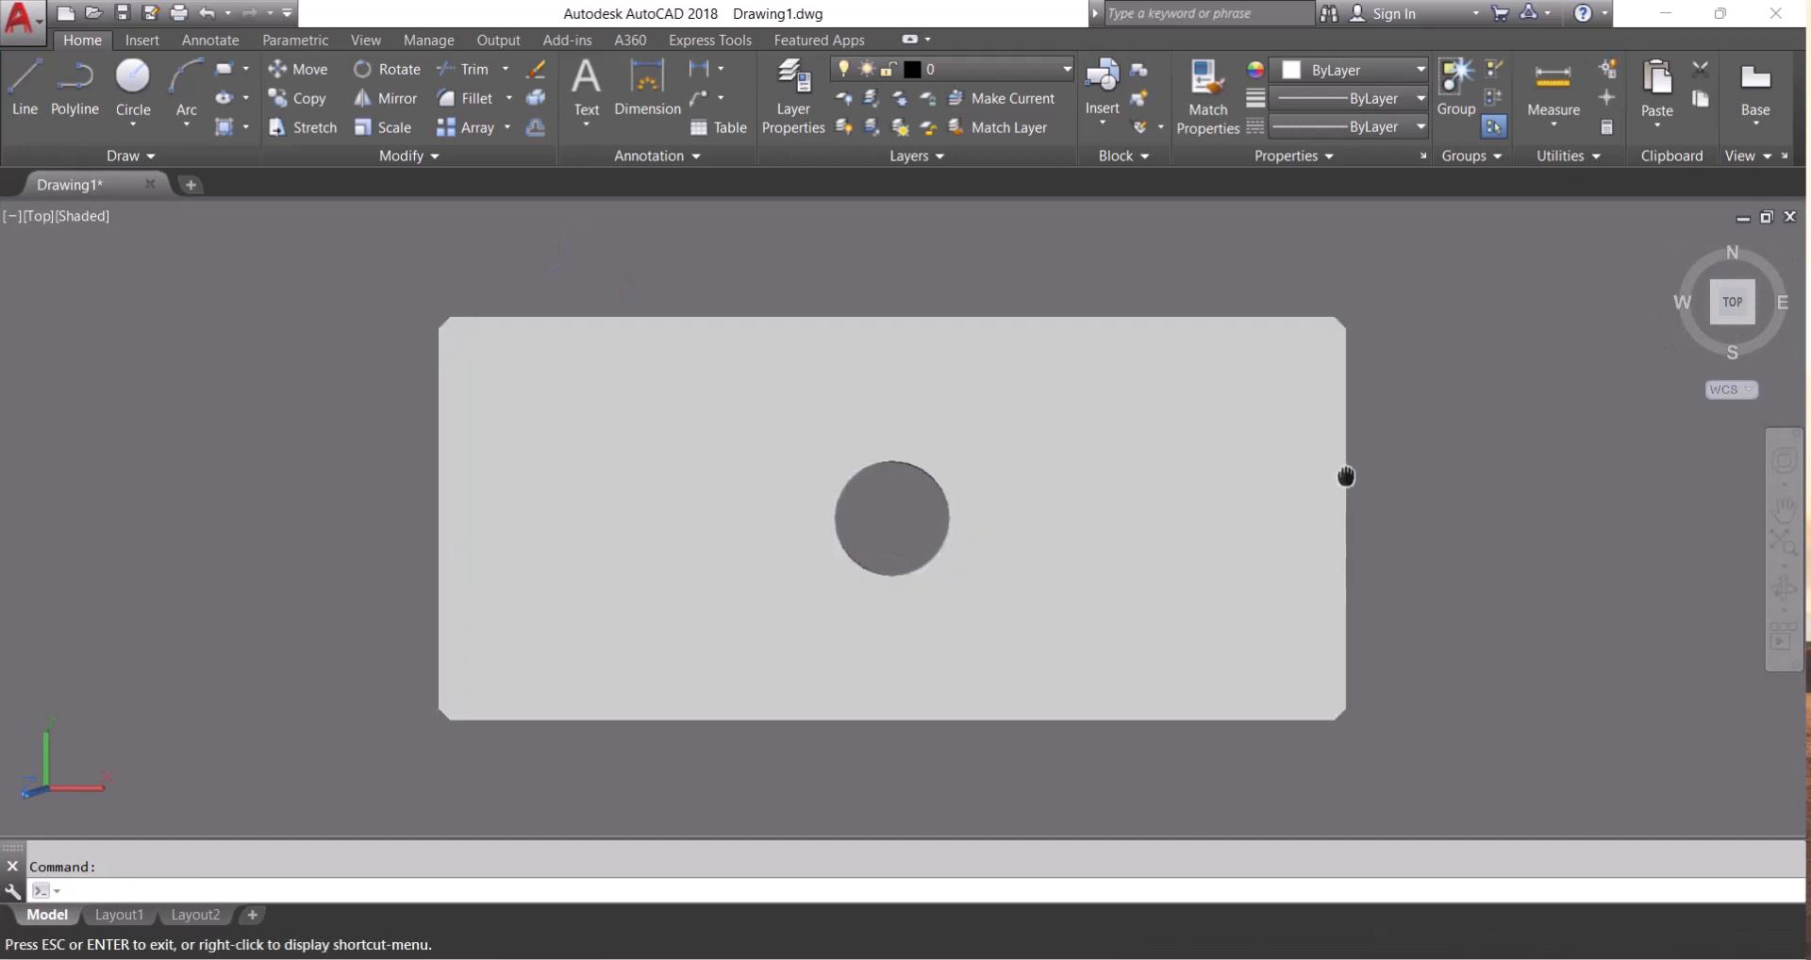
{"action": "left_click_drag", "start_coordinate": [1350, 477], "coordinate": [428, 501]}
{"action": "key", "text": "Escape"}
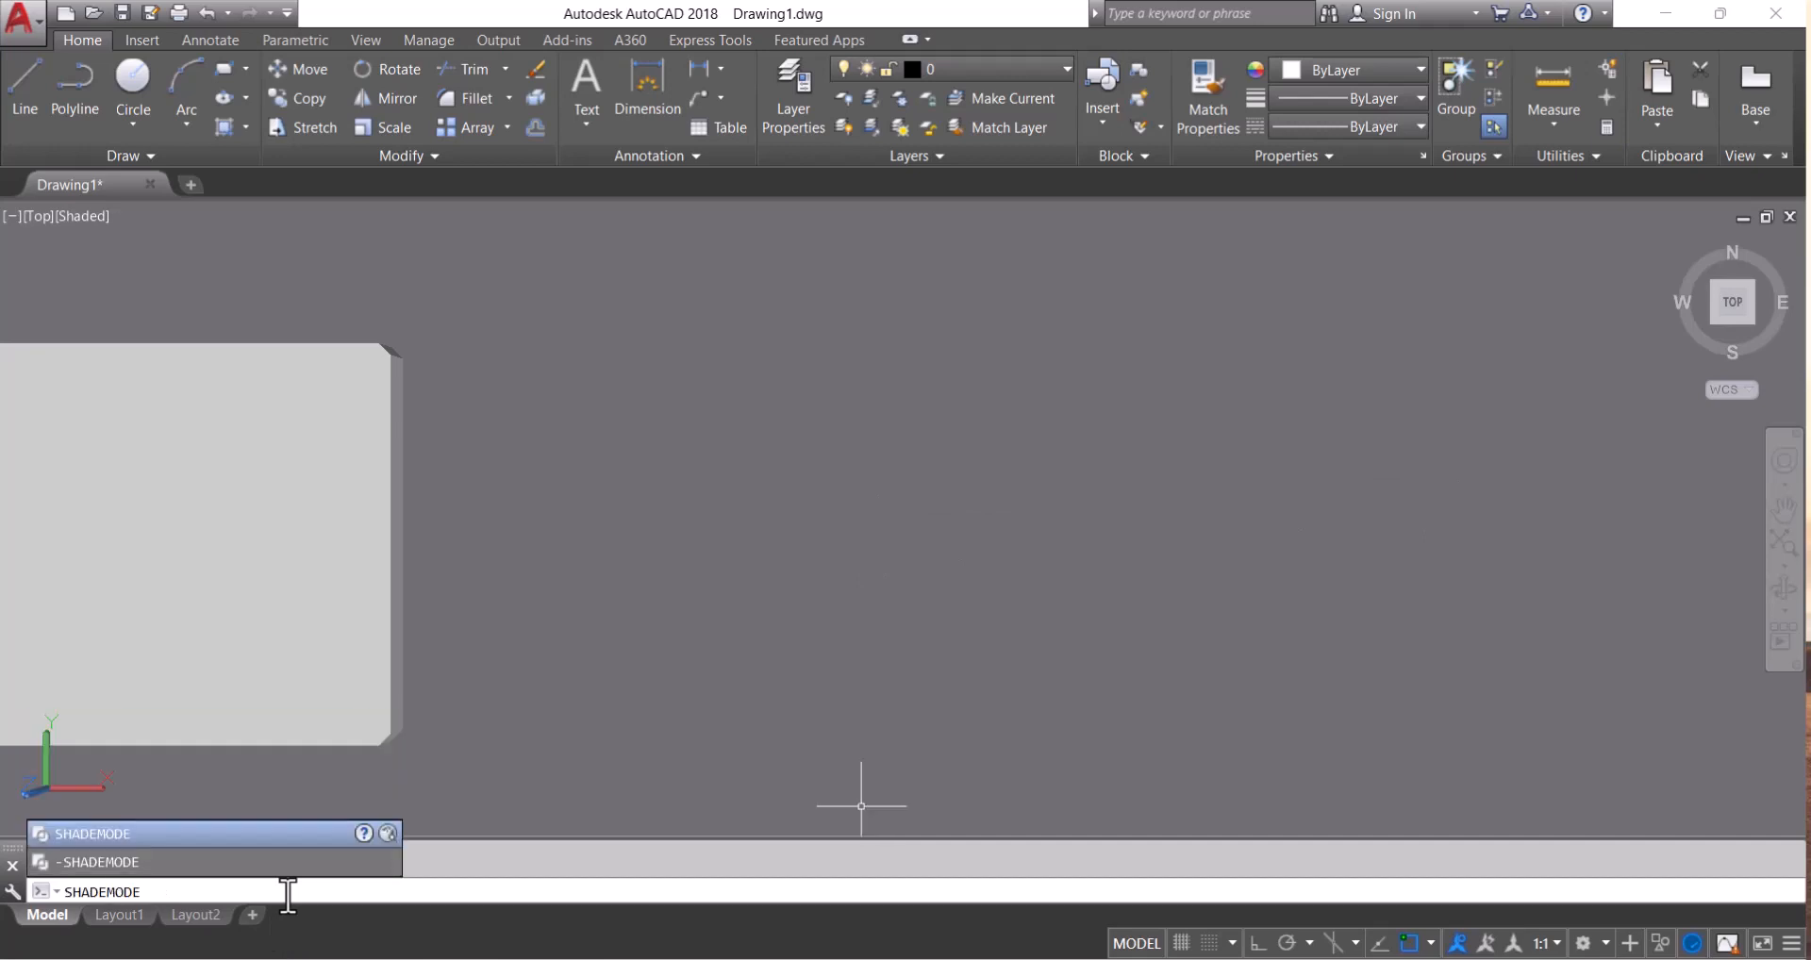
{"action": "left_click", "coordinate": [98, 825]}
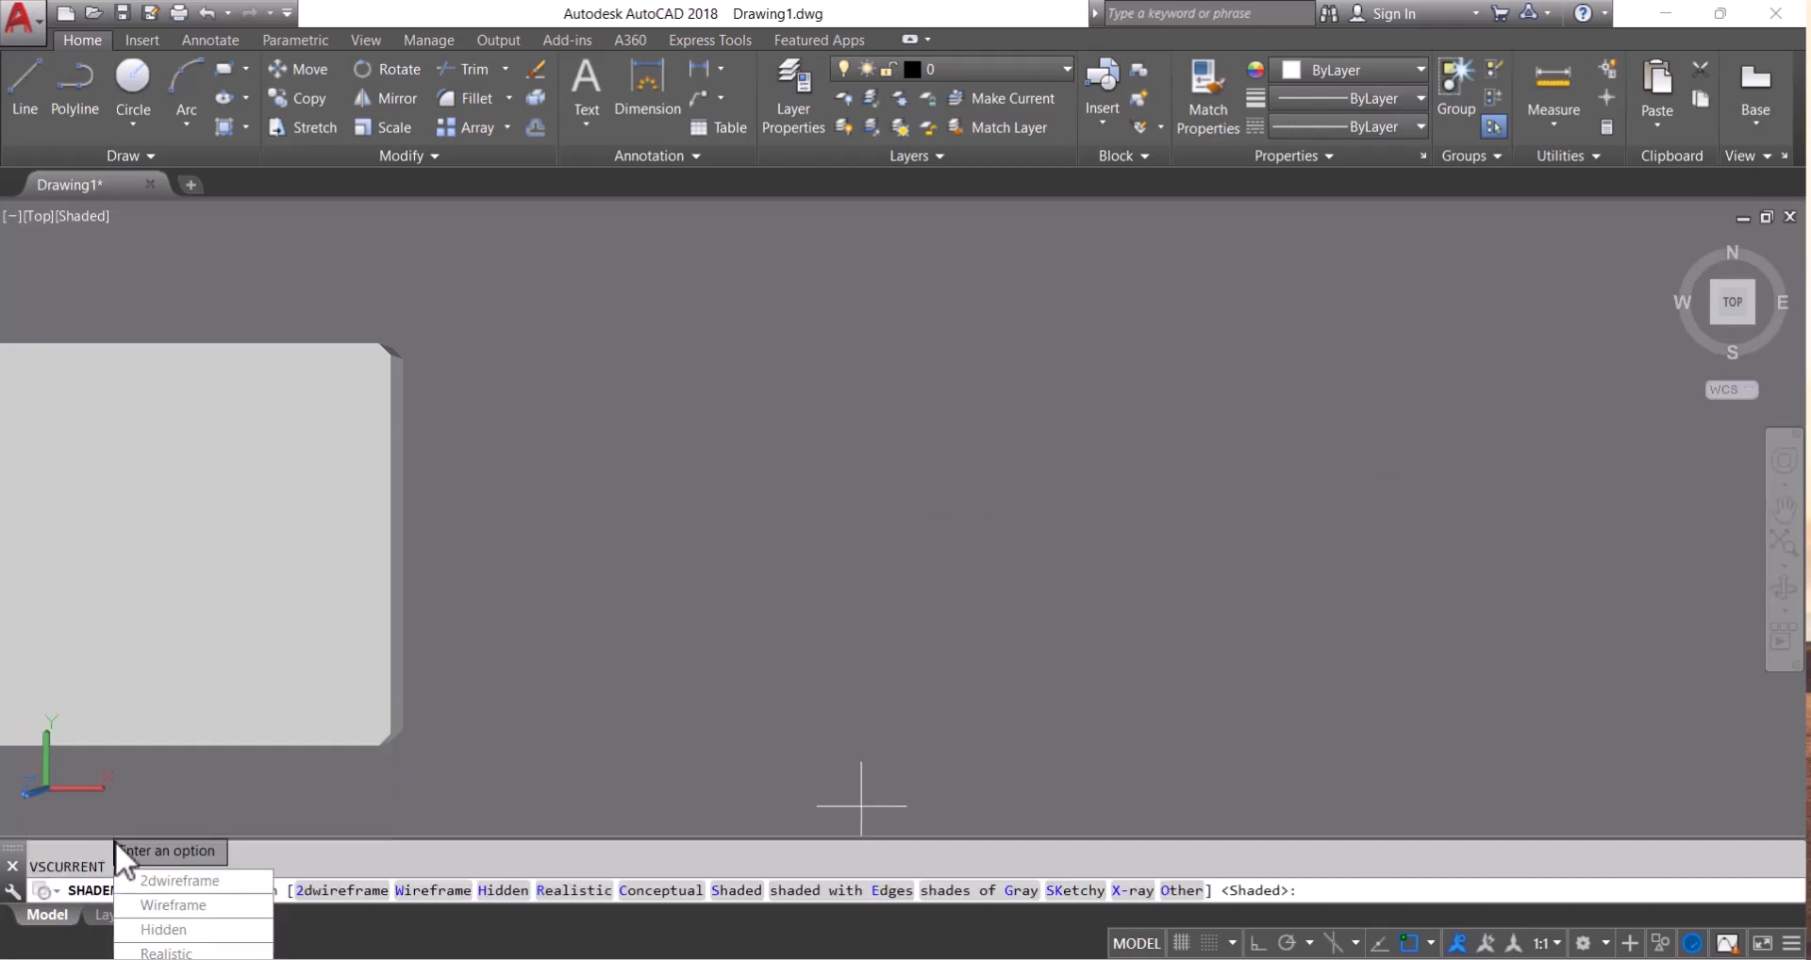
{"action": "left_click", "coordinate": [177, 883]}
{"action": "middle_click_drag", "start_coordinate": [1144, 509], "coordinate": [857, 500]}
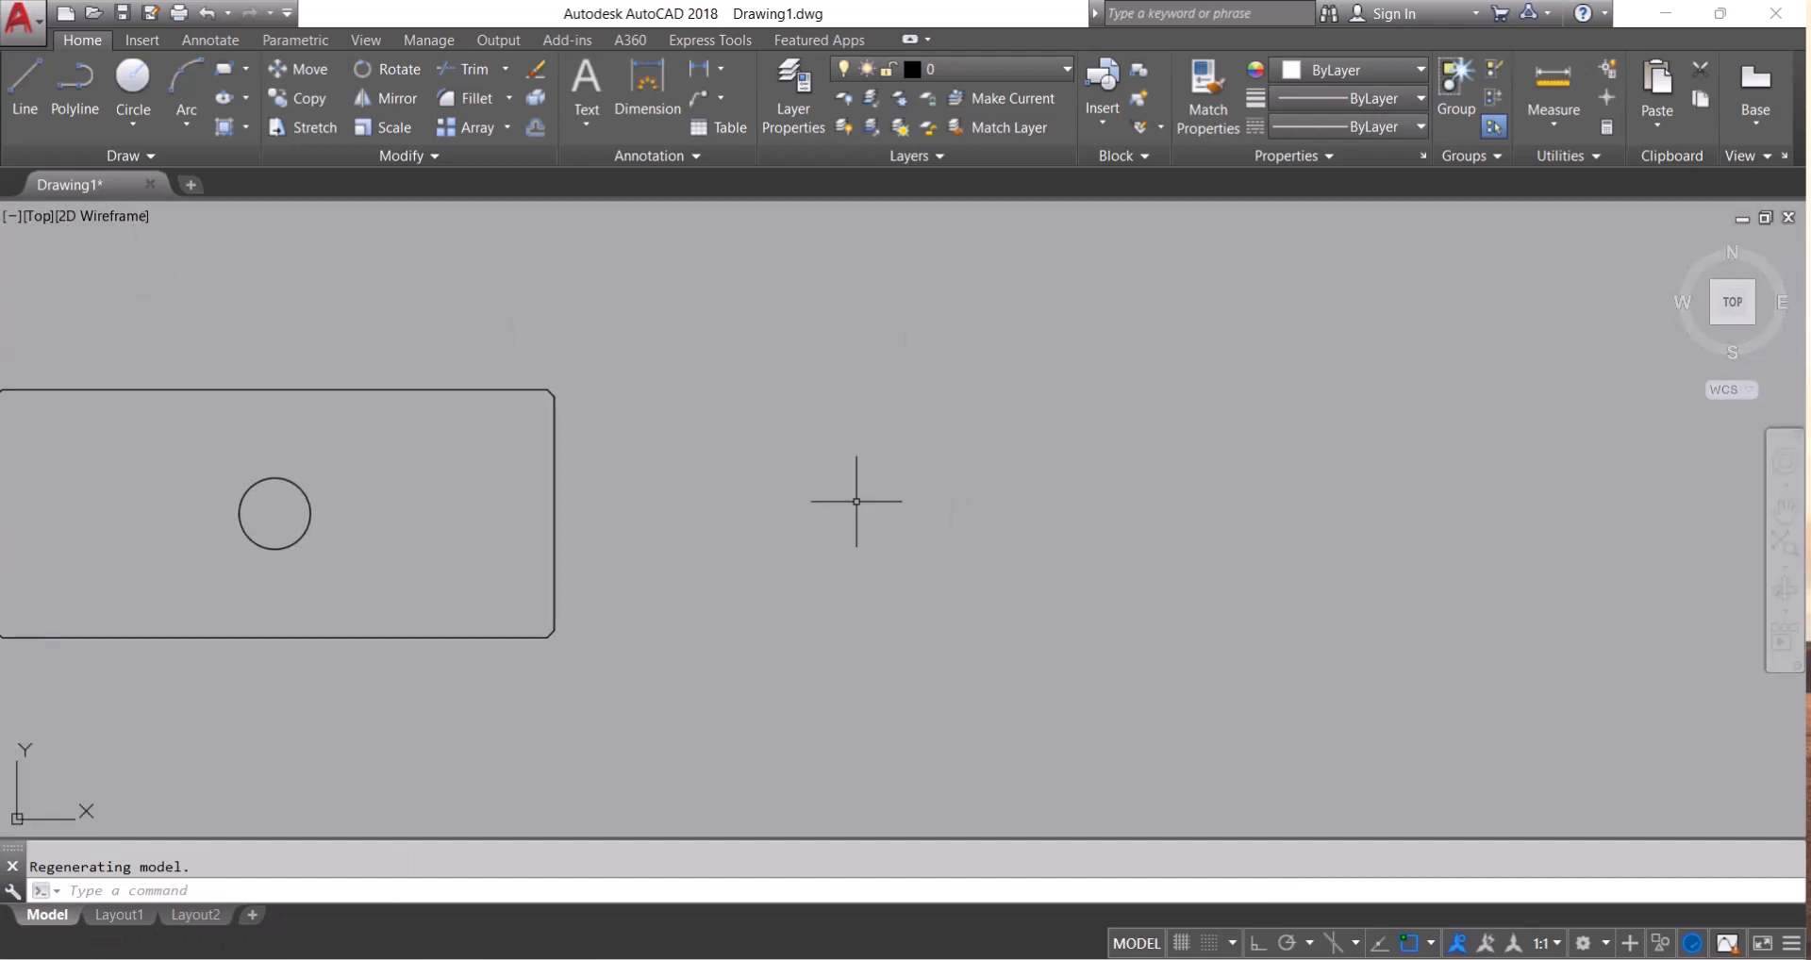
Start a line outline to the right of the slab with Ortho on, making the first horizontal segment about 3200 long
{"action": "type", "text": "l"}
{"action": "key", "text": "Return"}
{"action": "left_click", "coordinate": [809, 525]}
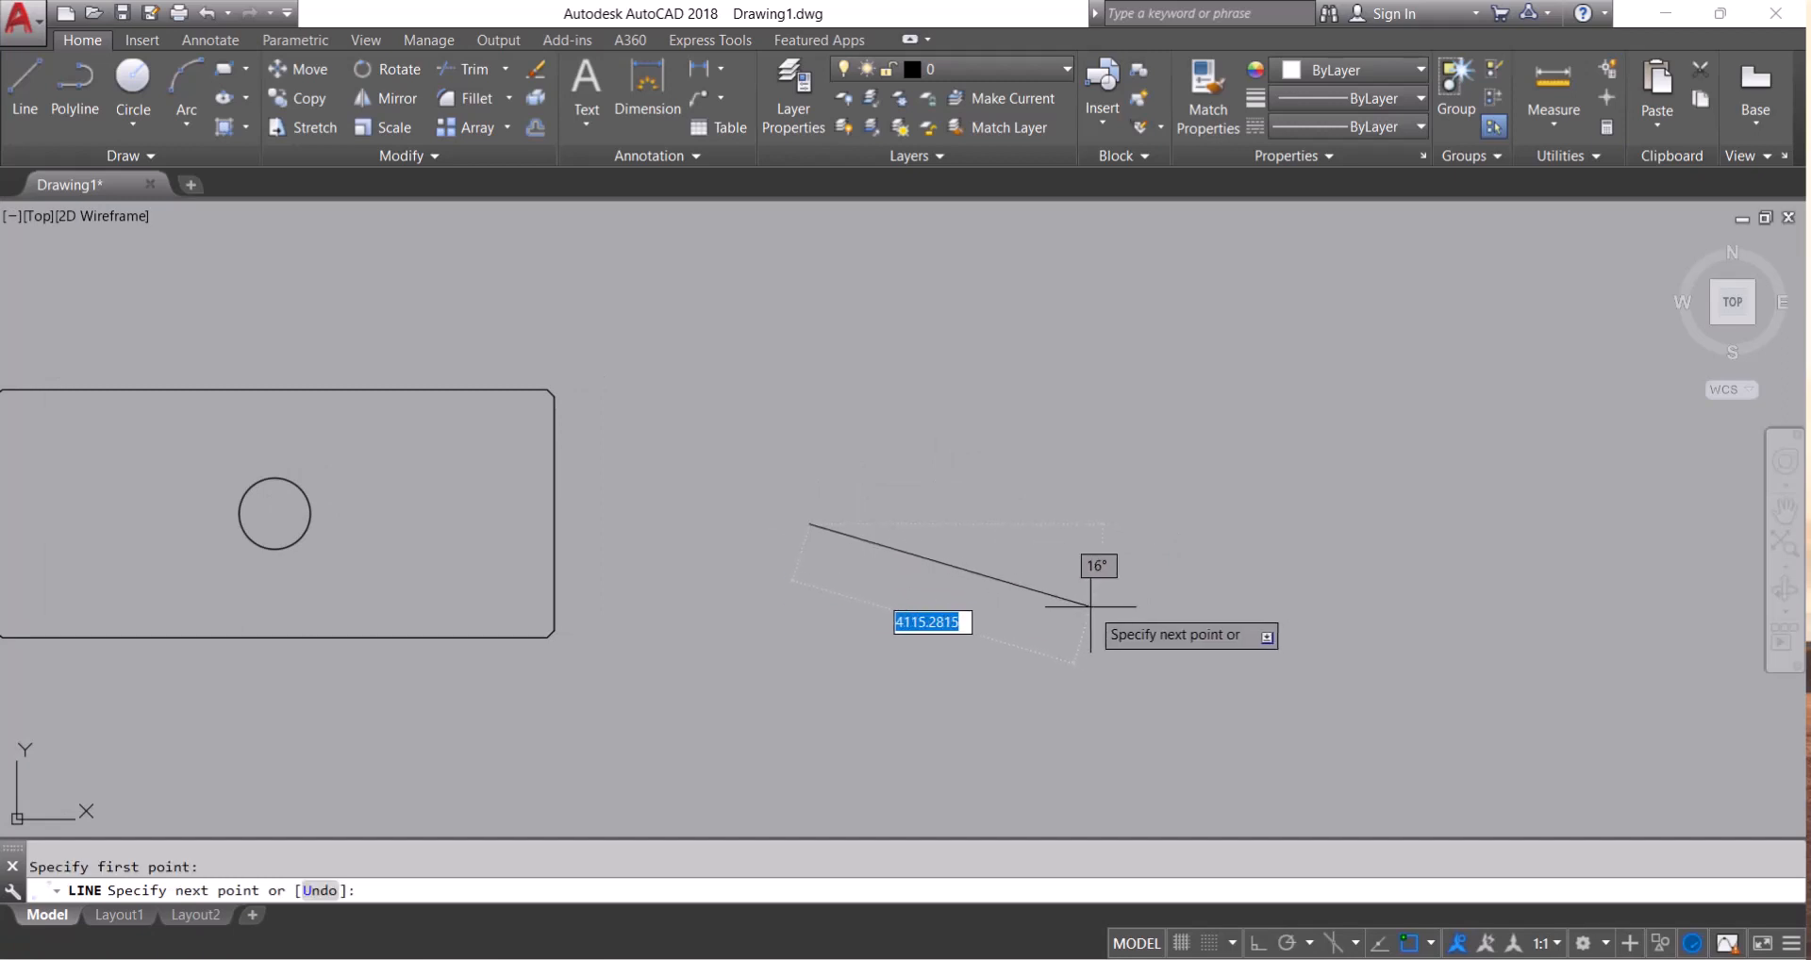
{"action": "scroll", "coordinate": [1038, 539], "scroll_direction": "up", "scroll_amount": 2}
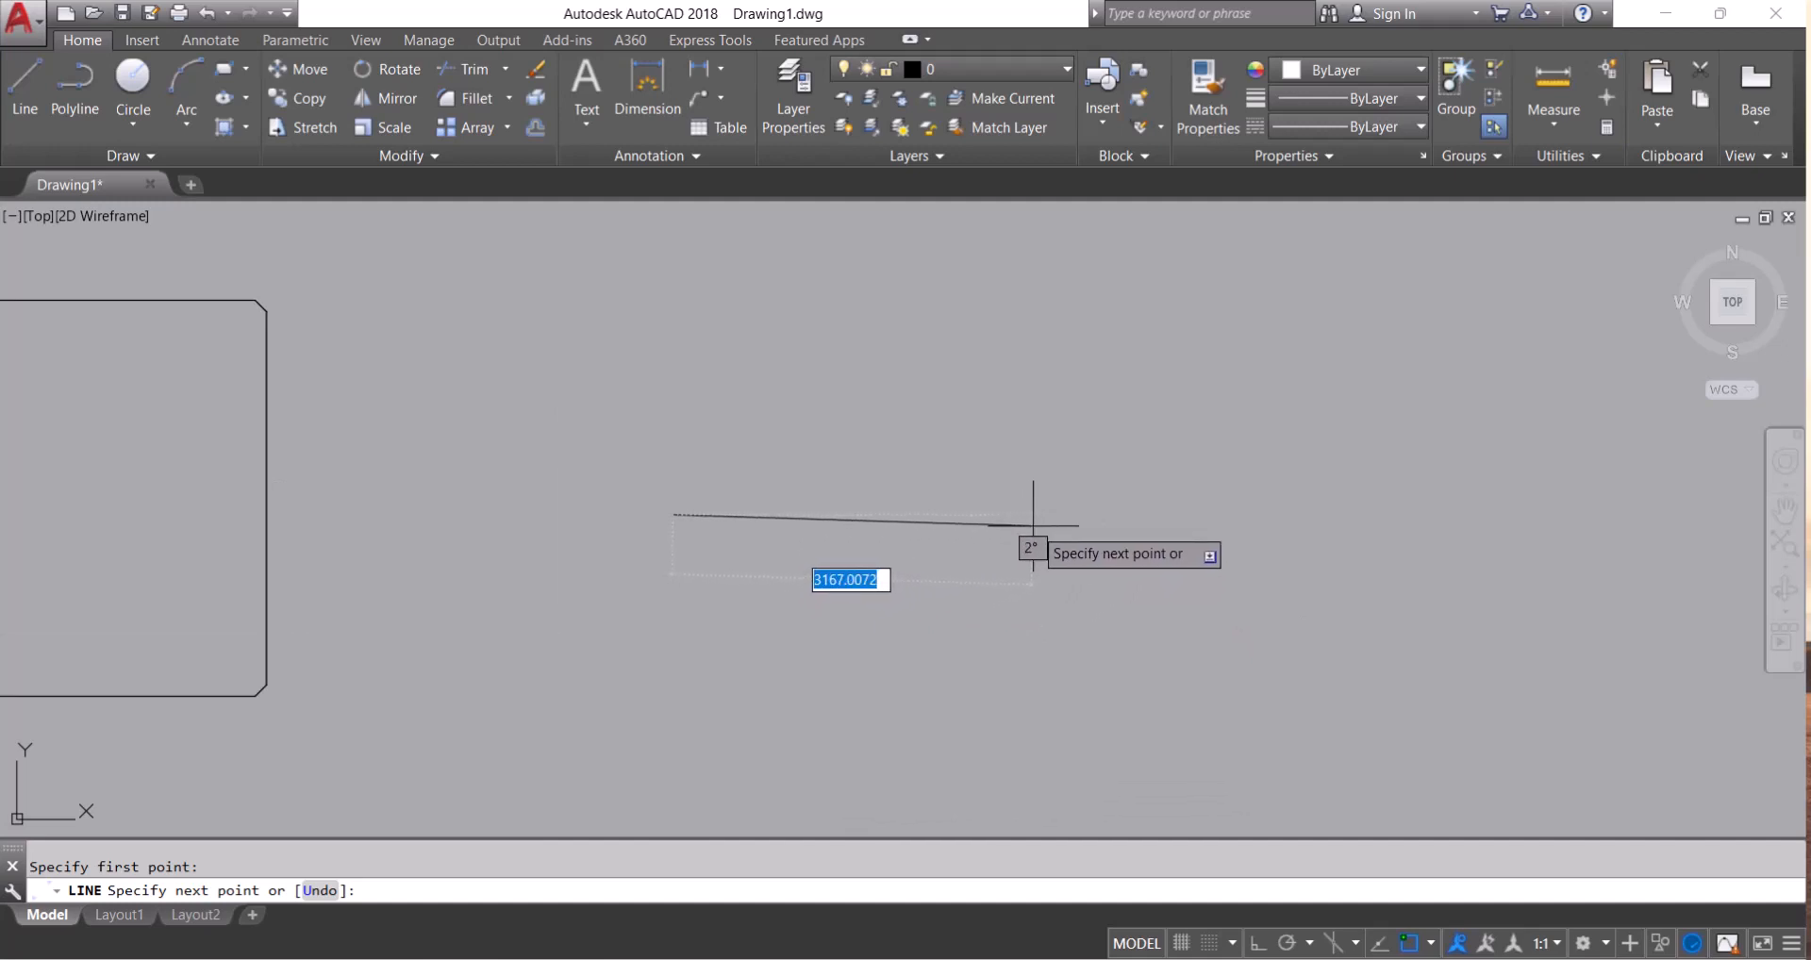
{"action": "key", "text": "F8"}
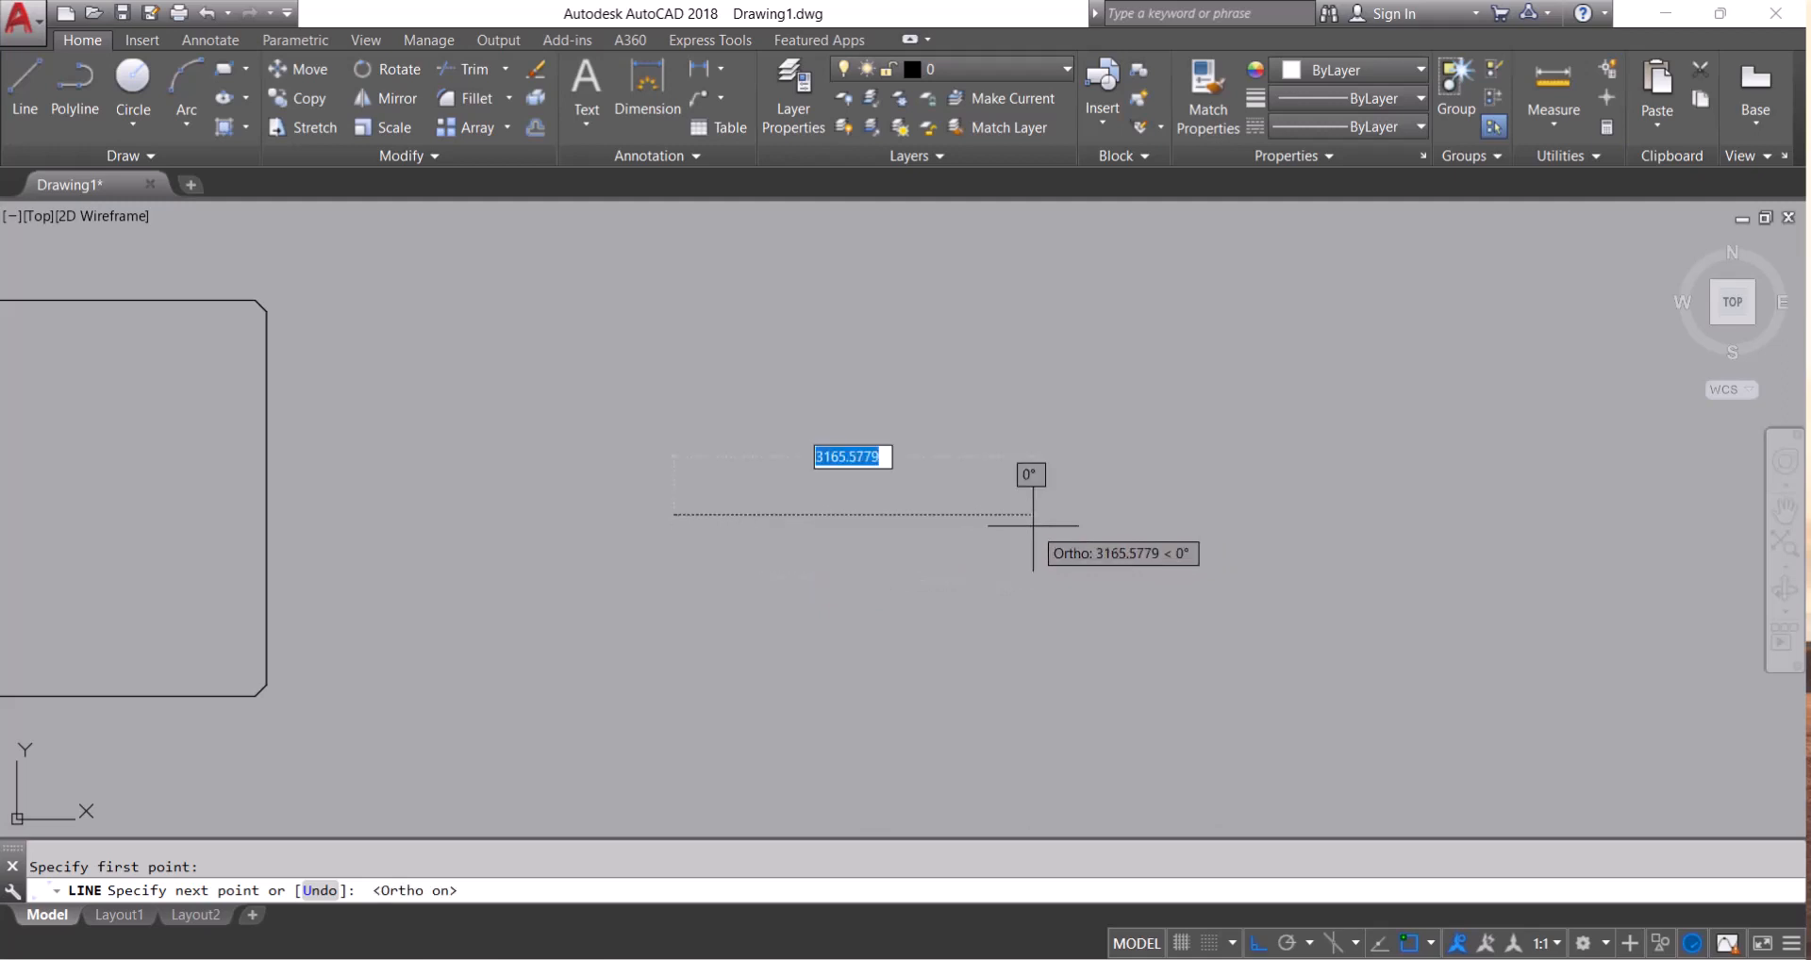
{"action": "scroll", "coordinate": [1031, 518], "scroll_direction": "up", "scroll_amount": 2}
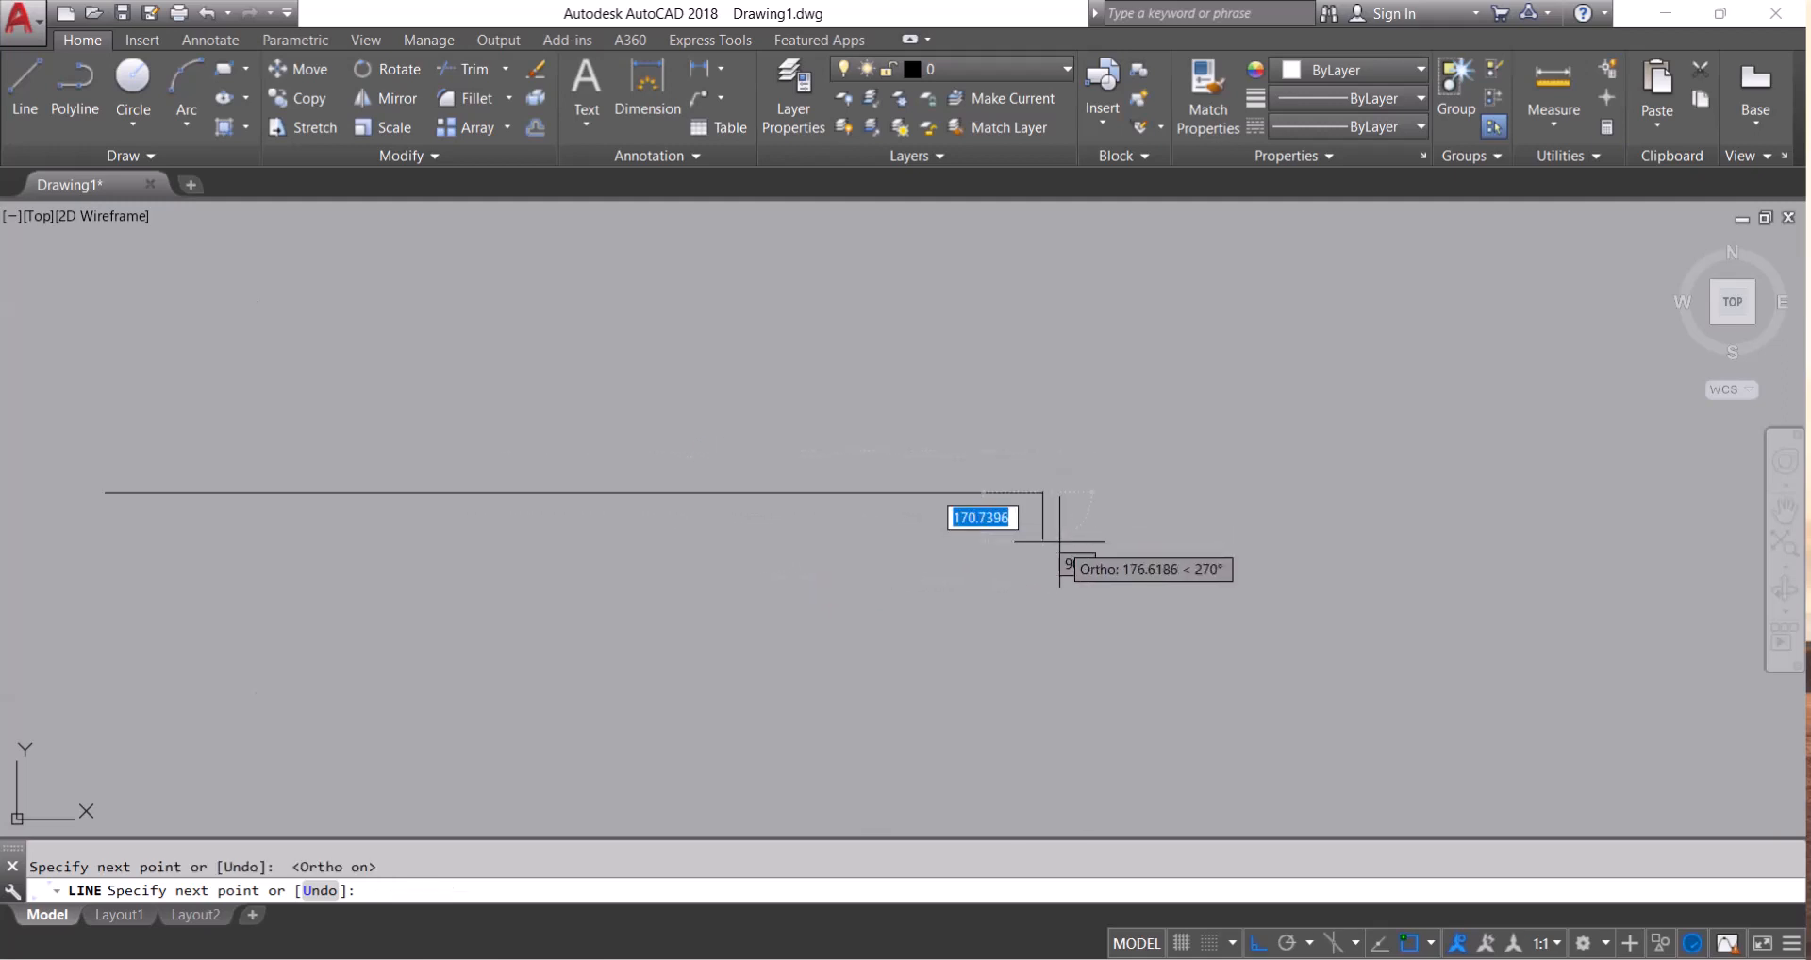
{"action": "middle_click_drag", "start_coordinate": [1043, 513], "coordinate": [1047, 579]}
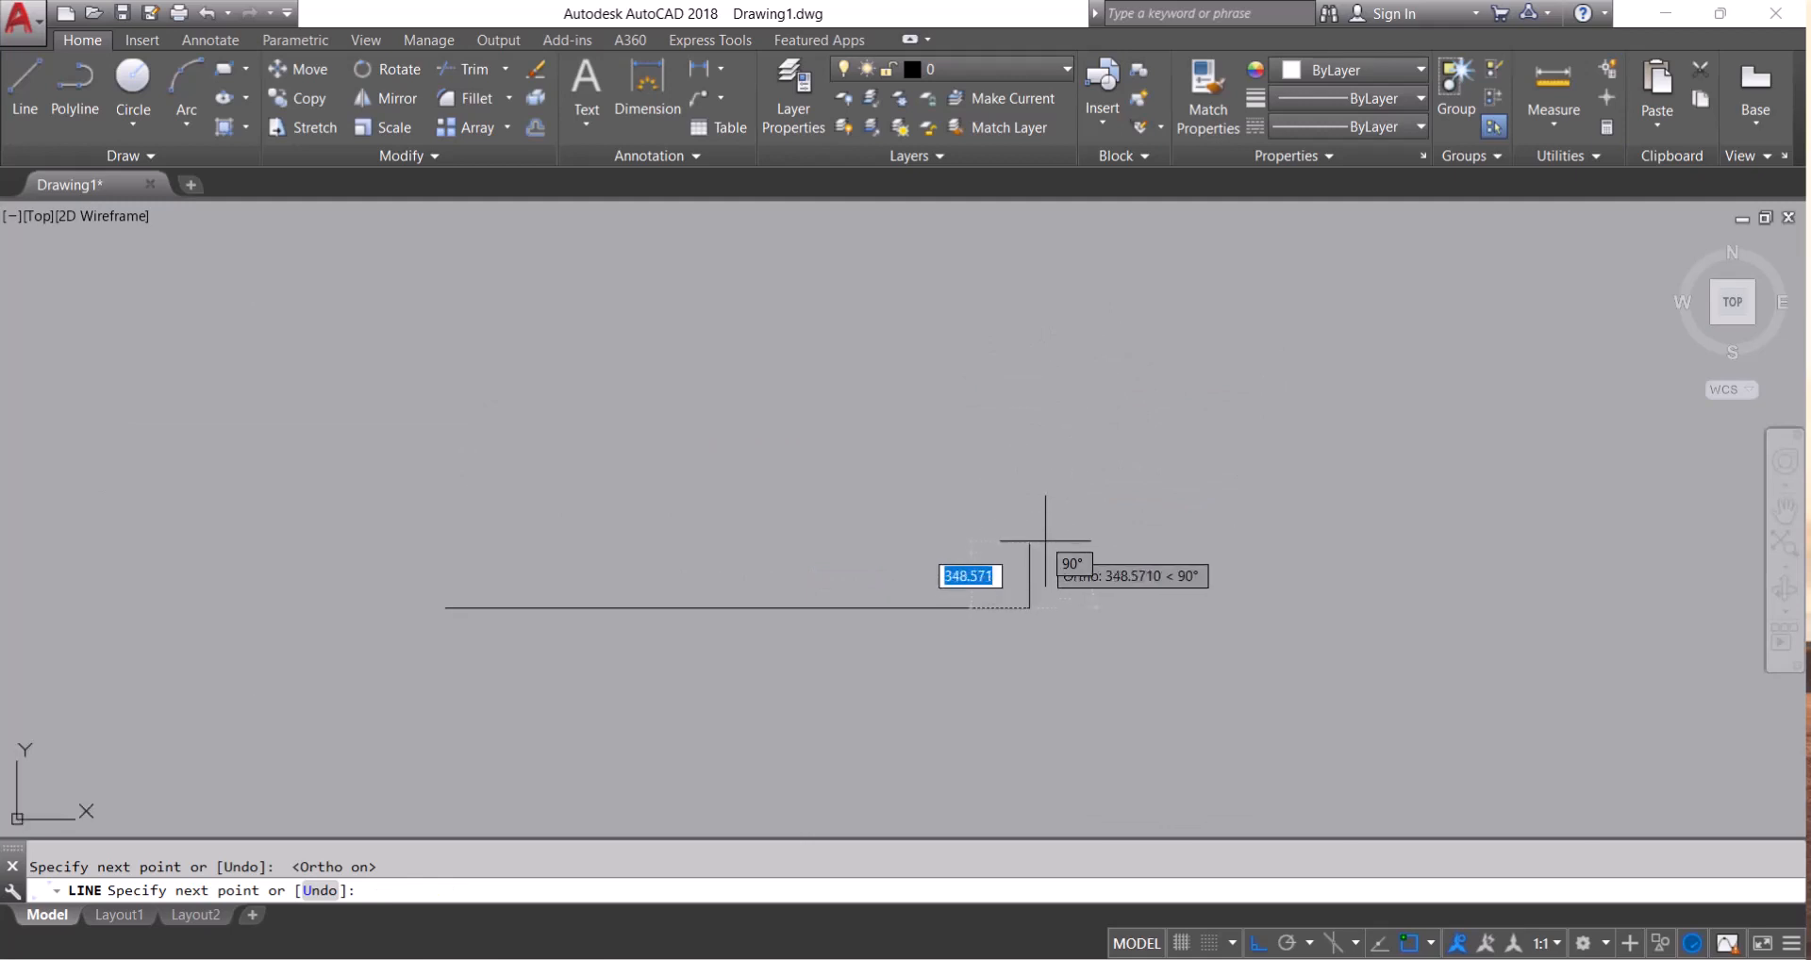
Continue the outline's lower edge up, across to the right, back down, and along a second horizontal run
{"action": "left_click", "coordinate": [1064, 477]}
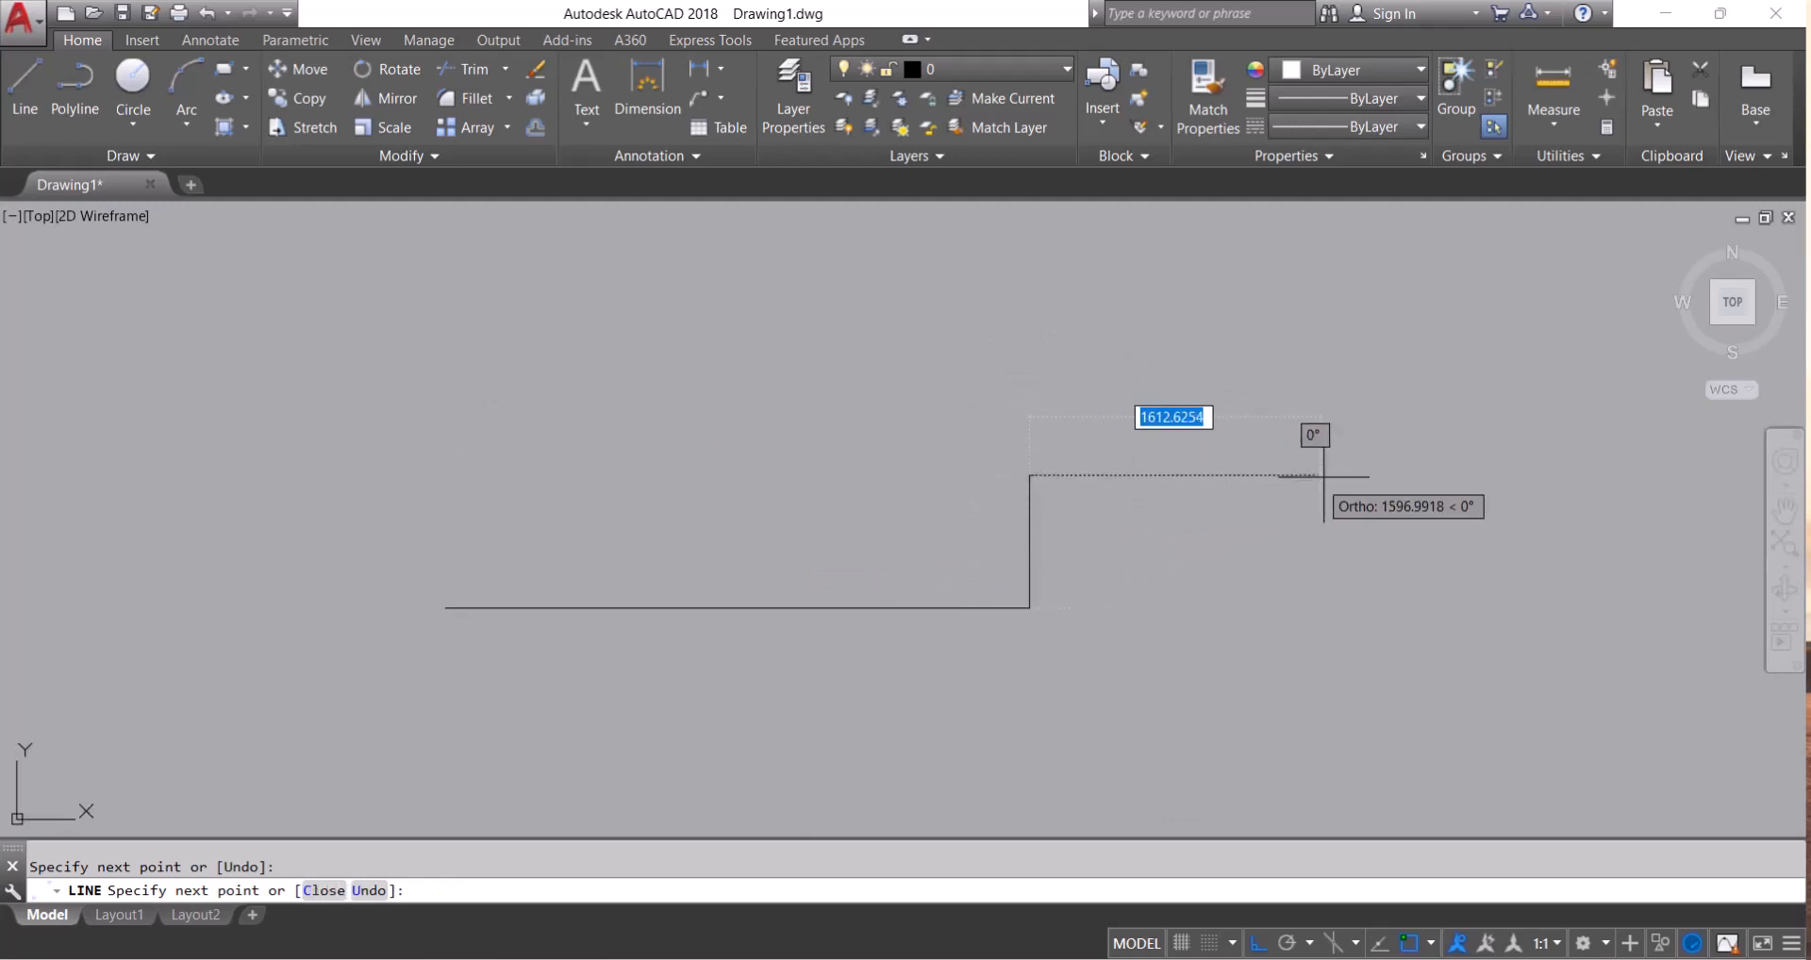
{"action": "left_click", "coordinate": [1437, 477]}
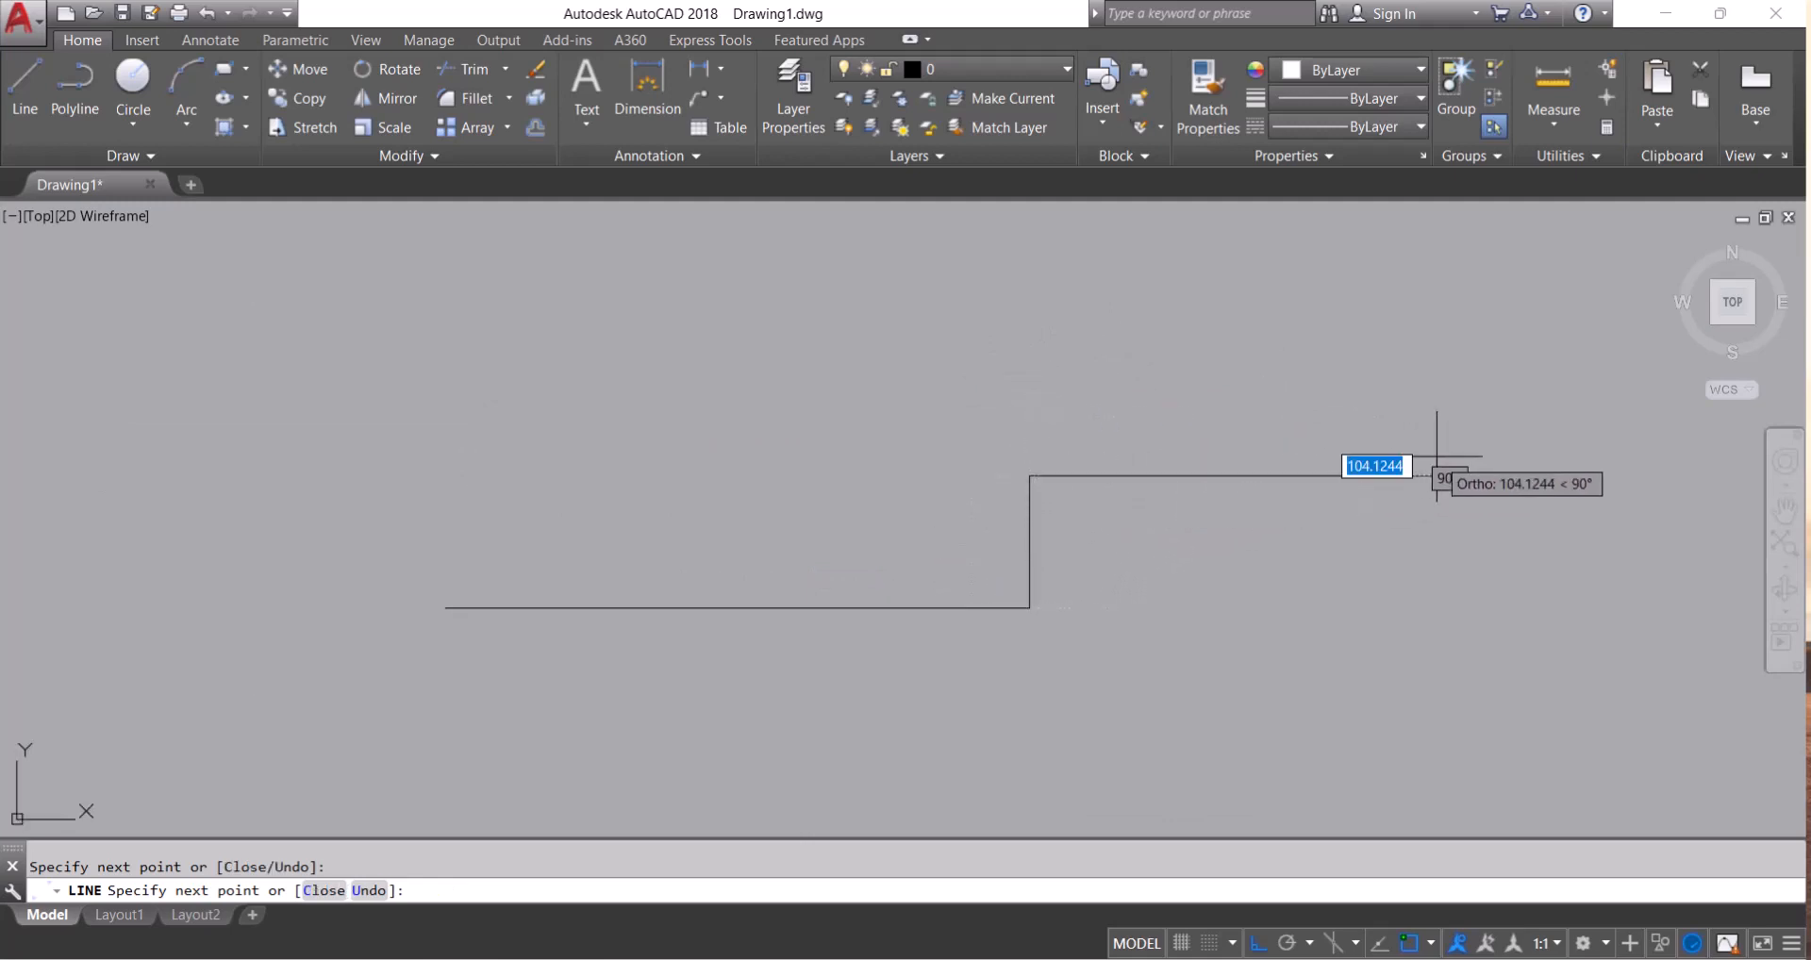
{"action": "left_click", "coordinate": [1444, 615]}
{"action": "scroll", "coordinate": [1592, 628], "scroll_direction": "down", "scroll_amount": 2}
{"action": "middle_click_drag", "start_coordinate": [1579, 630], "coordinate": [1375, 632]}
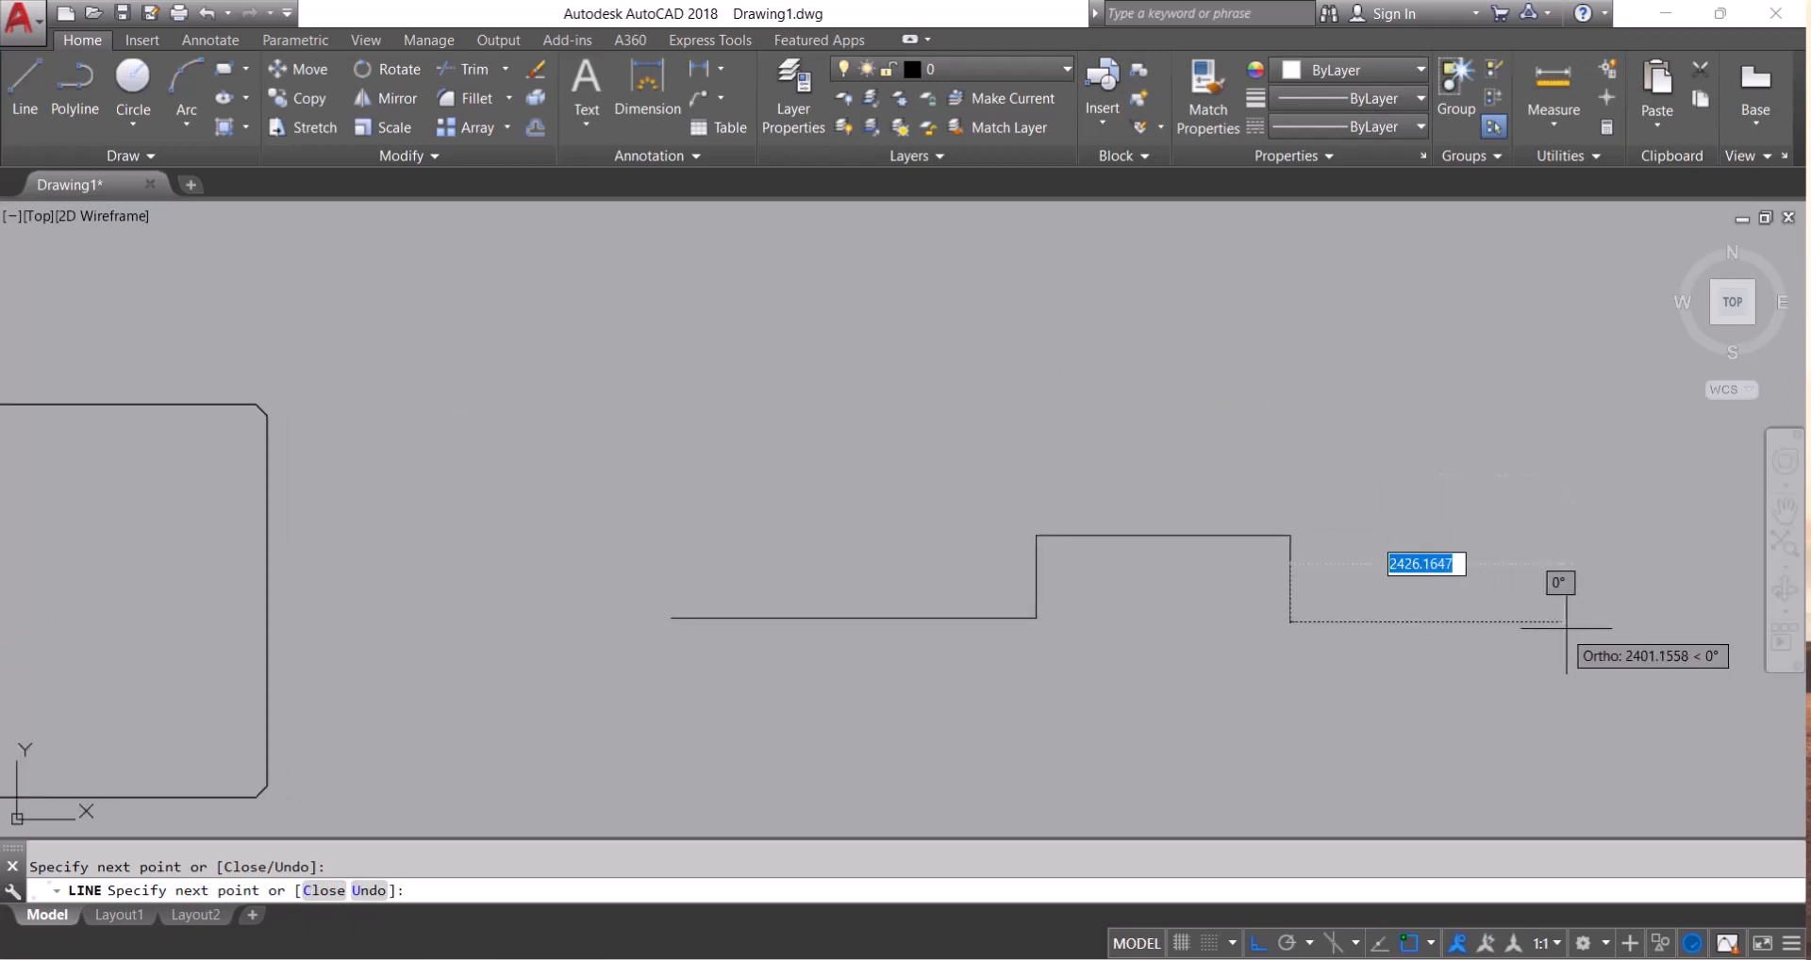
{"action": "left_click", "coordinate": [1653, 622]}
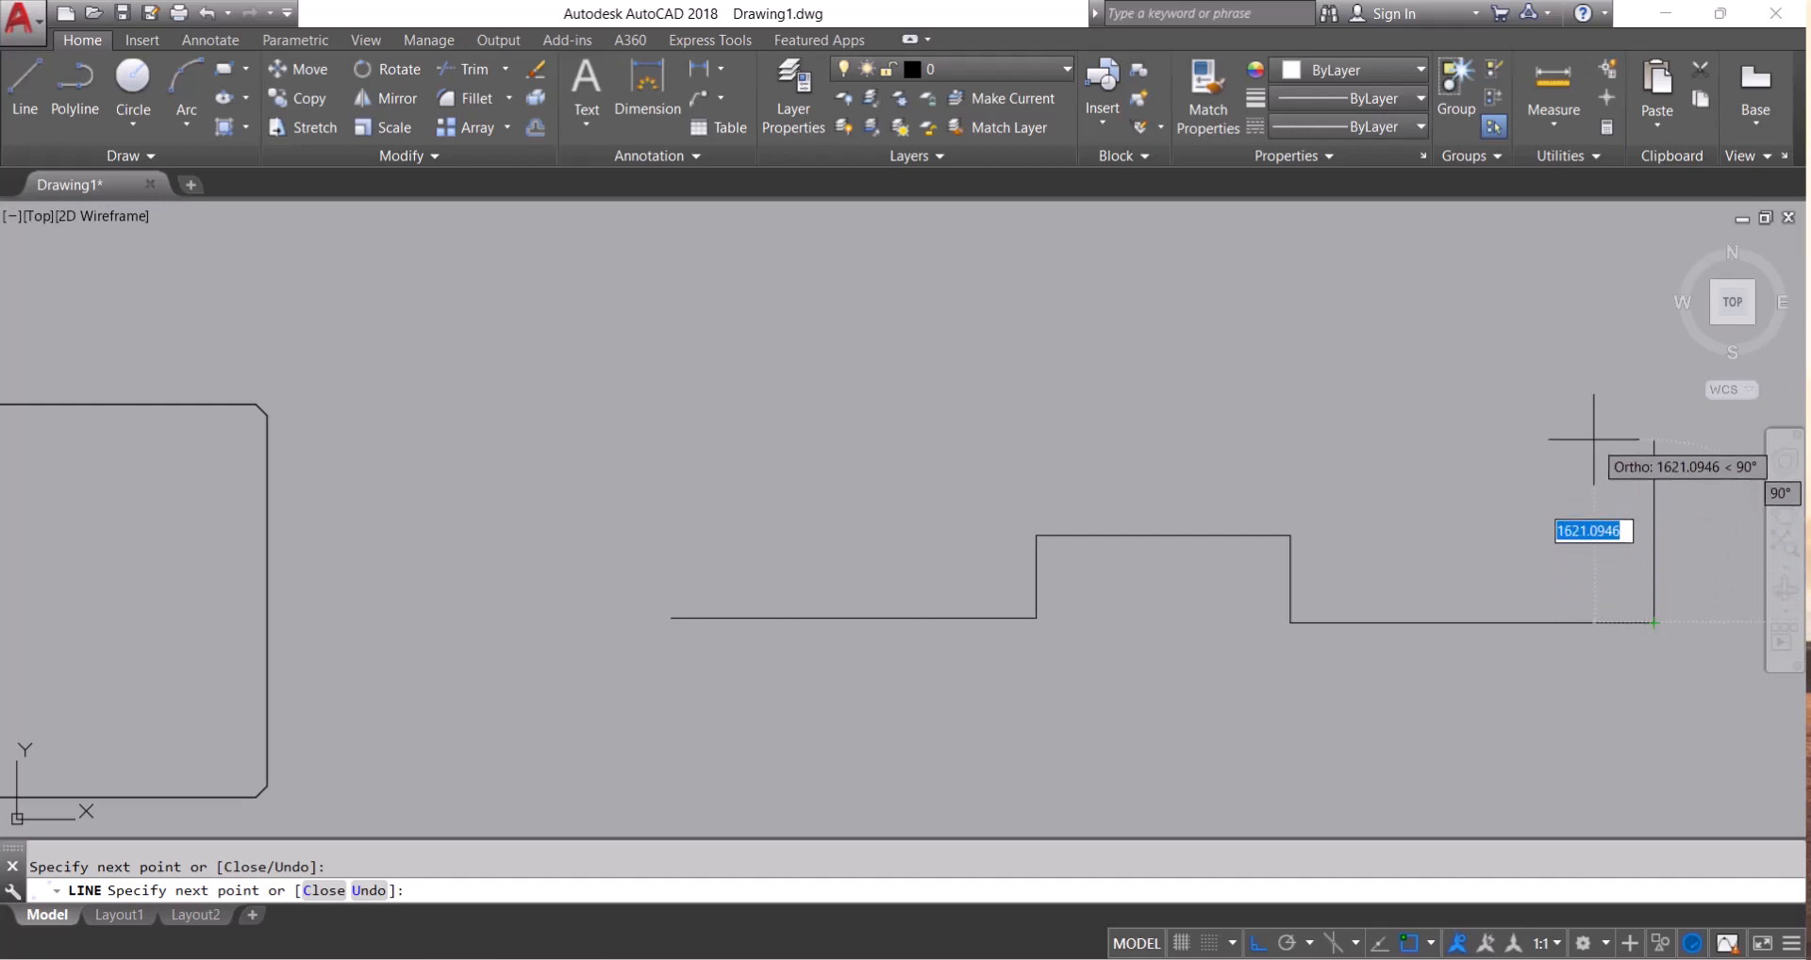
Draw the outline's upper edge back to the left with a raised middle section and close it at the starting point
{"action": "left_click", "coordinate": [1363, 576]}
{"action": "left_click", "coordinate": [1334, 476]}
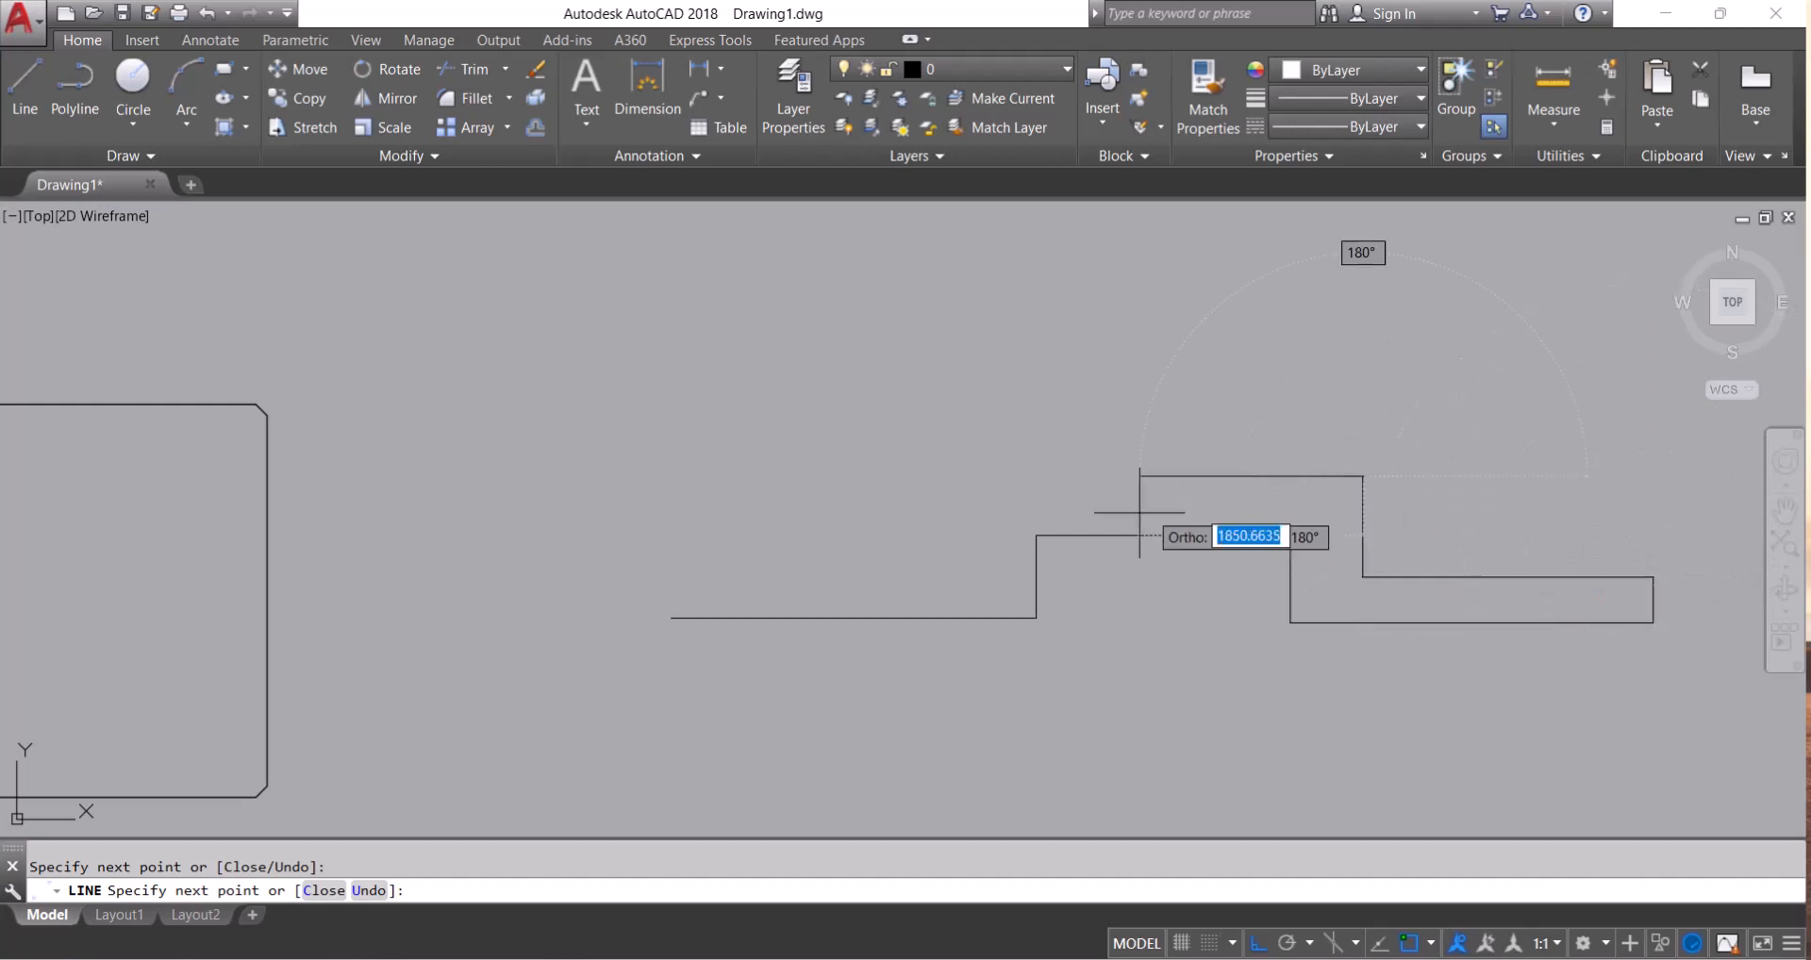
{"action": "left_click", "coordinate": [960, 478]}
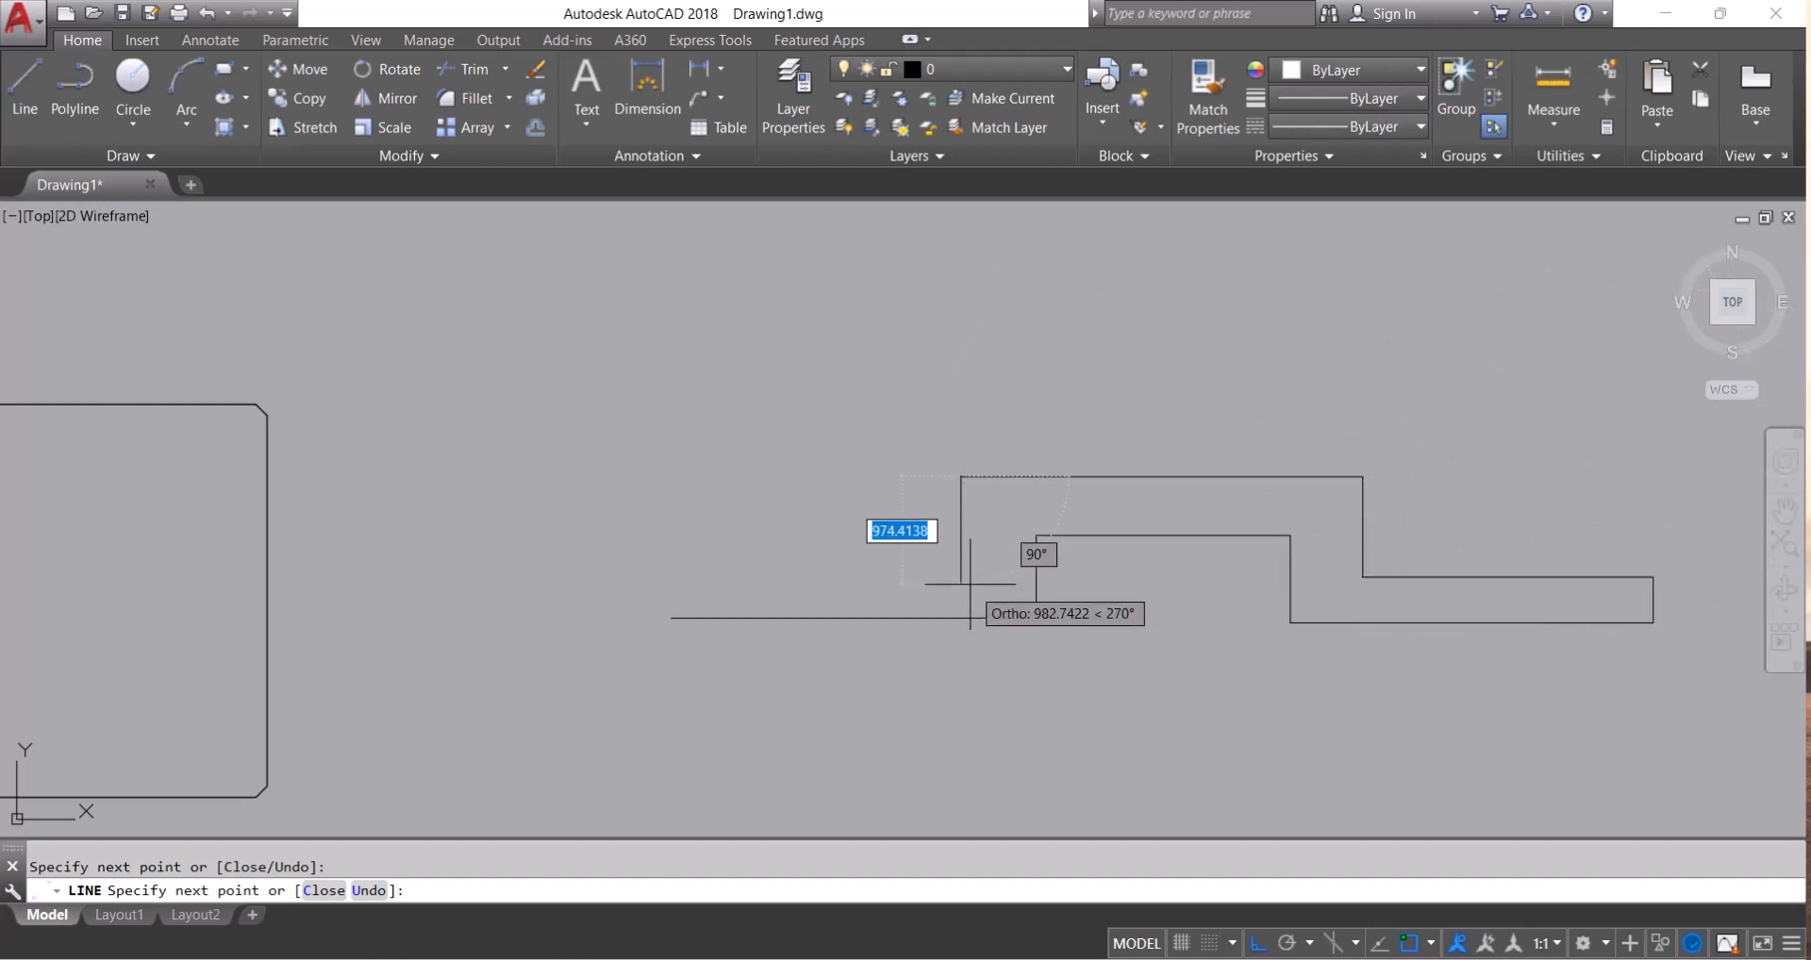
{"action": "left_click", "coordinate": [962, 547]}
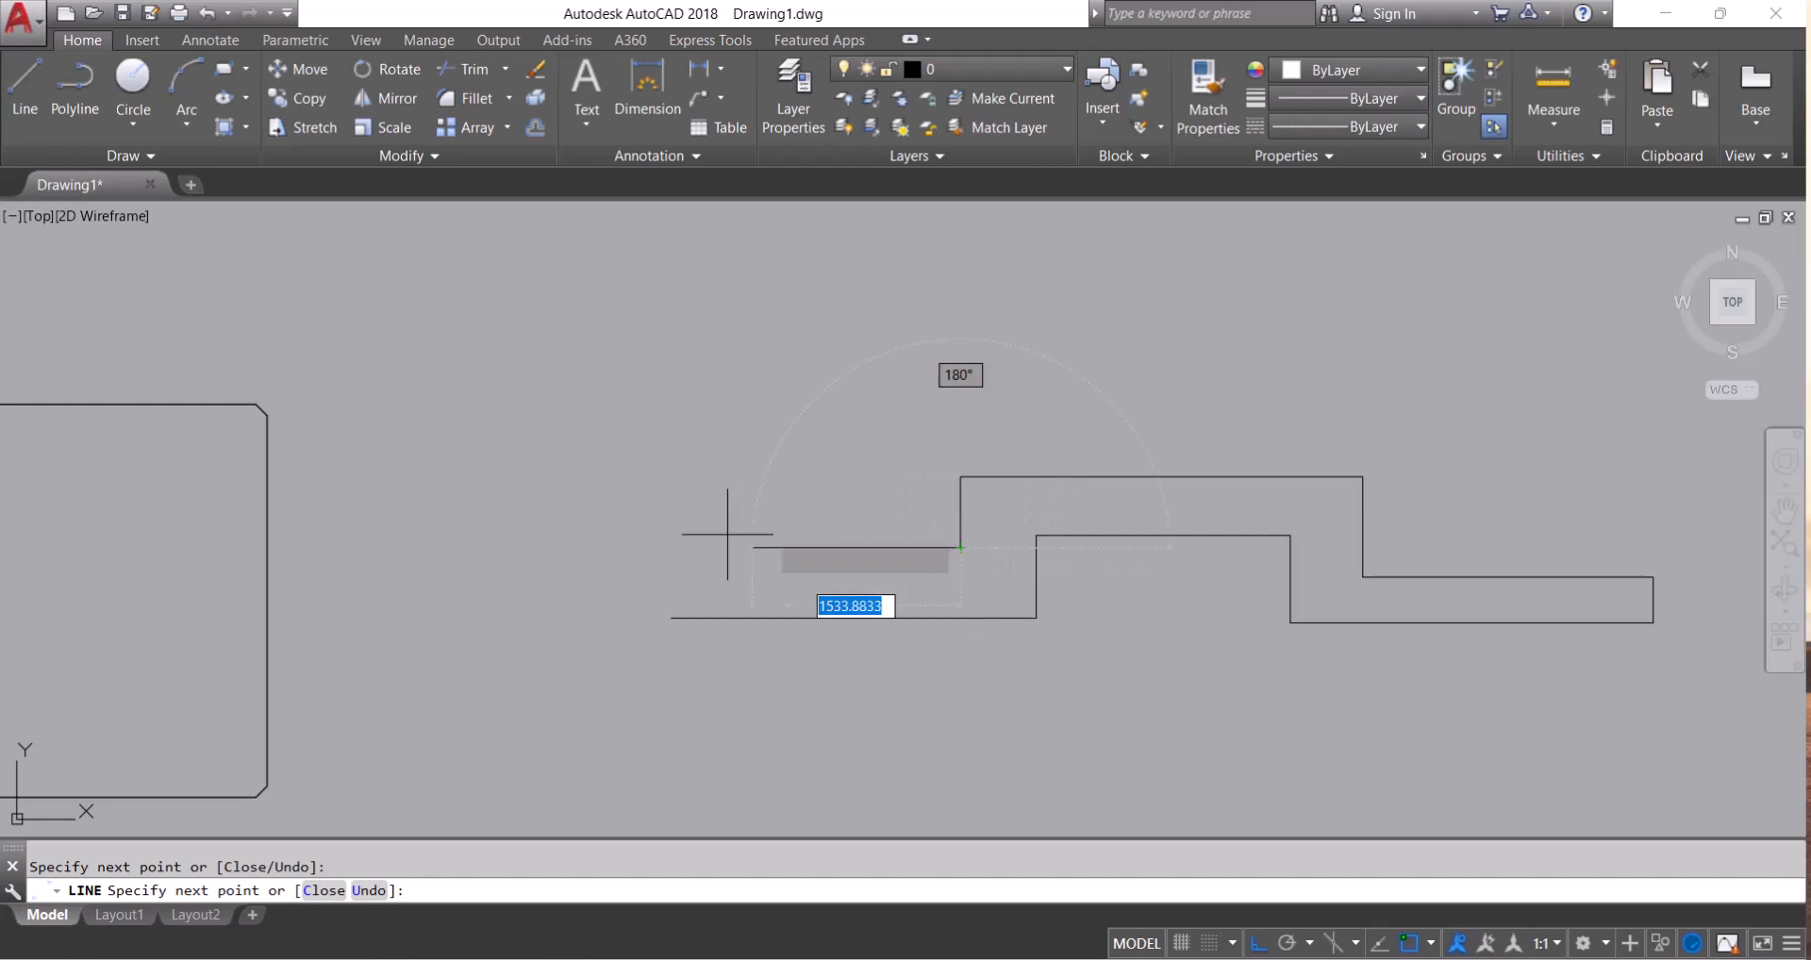
{"action": "left_click", "coordinate": [675, 550]}
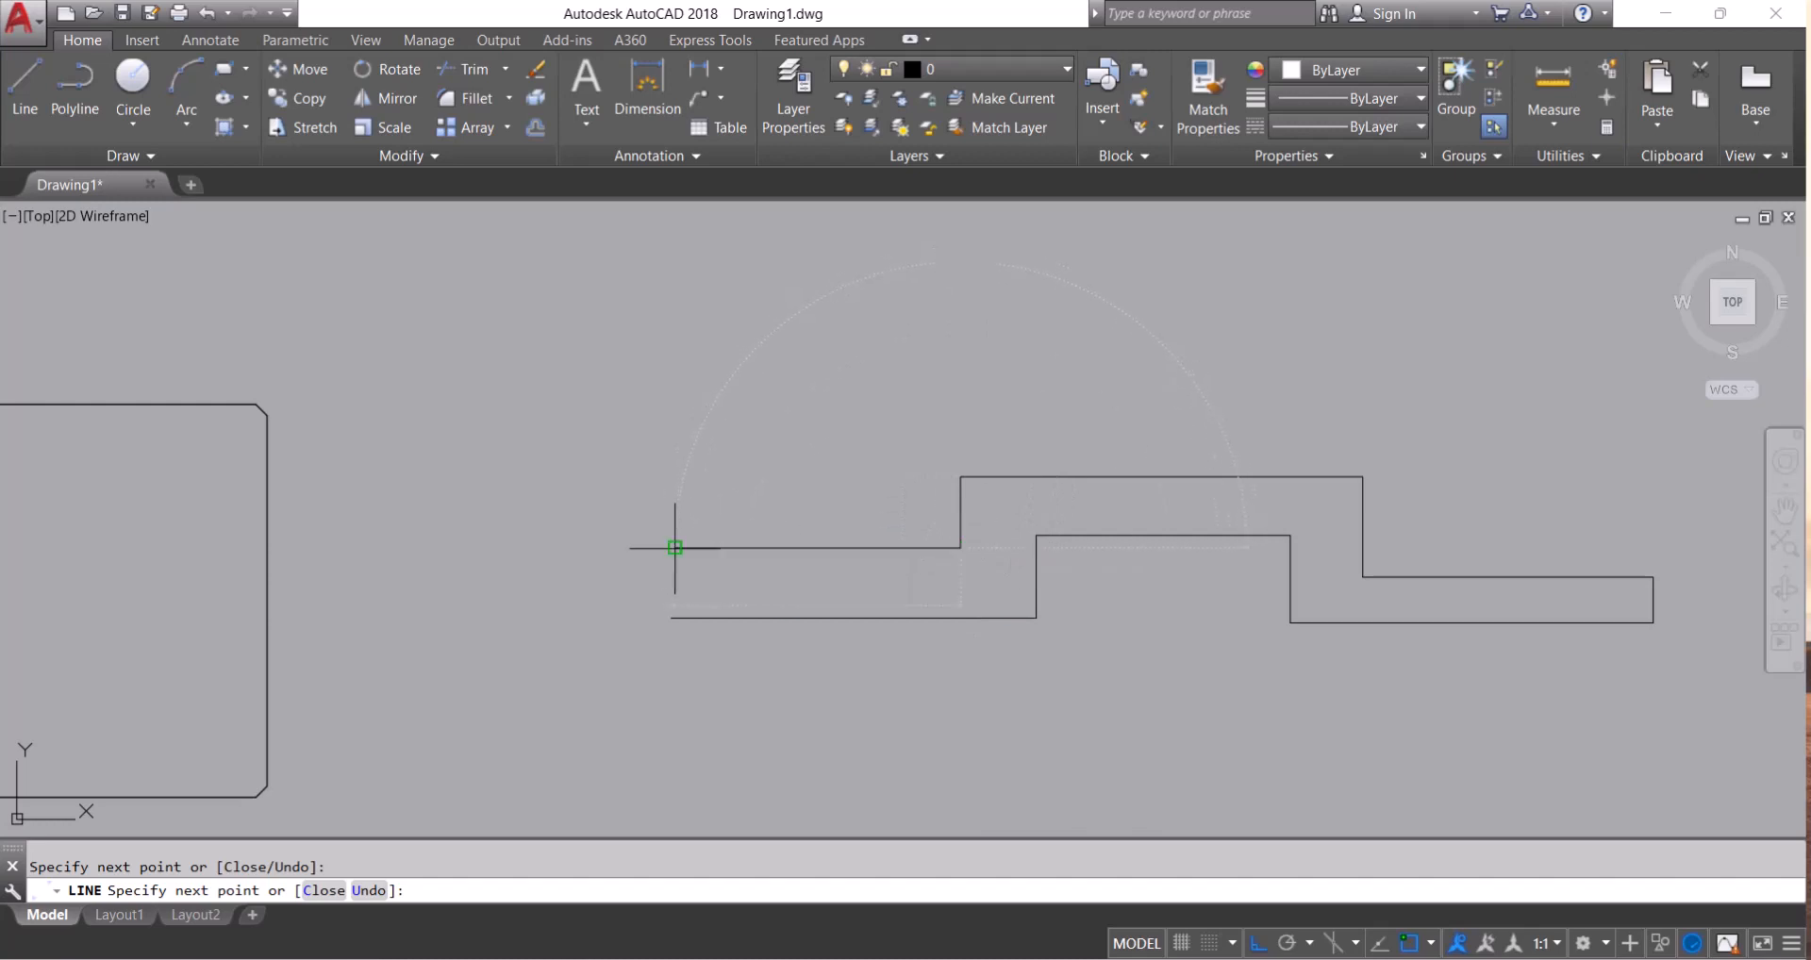
{"action": "left_click", "coordinate": [671, 618]}
{"action": "right_click", "coordinate": [672, 619]}
{"action": "left_click", "coordinate": [717, 631]}
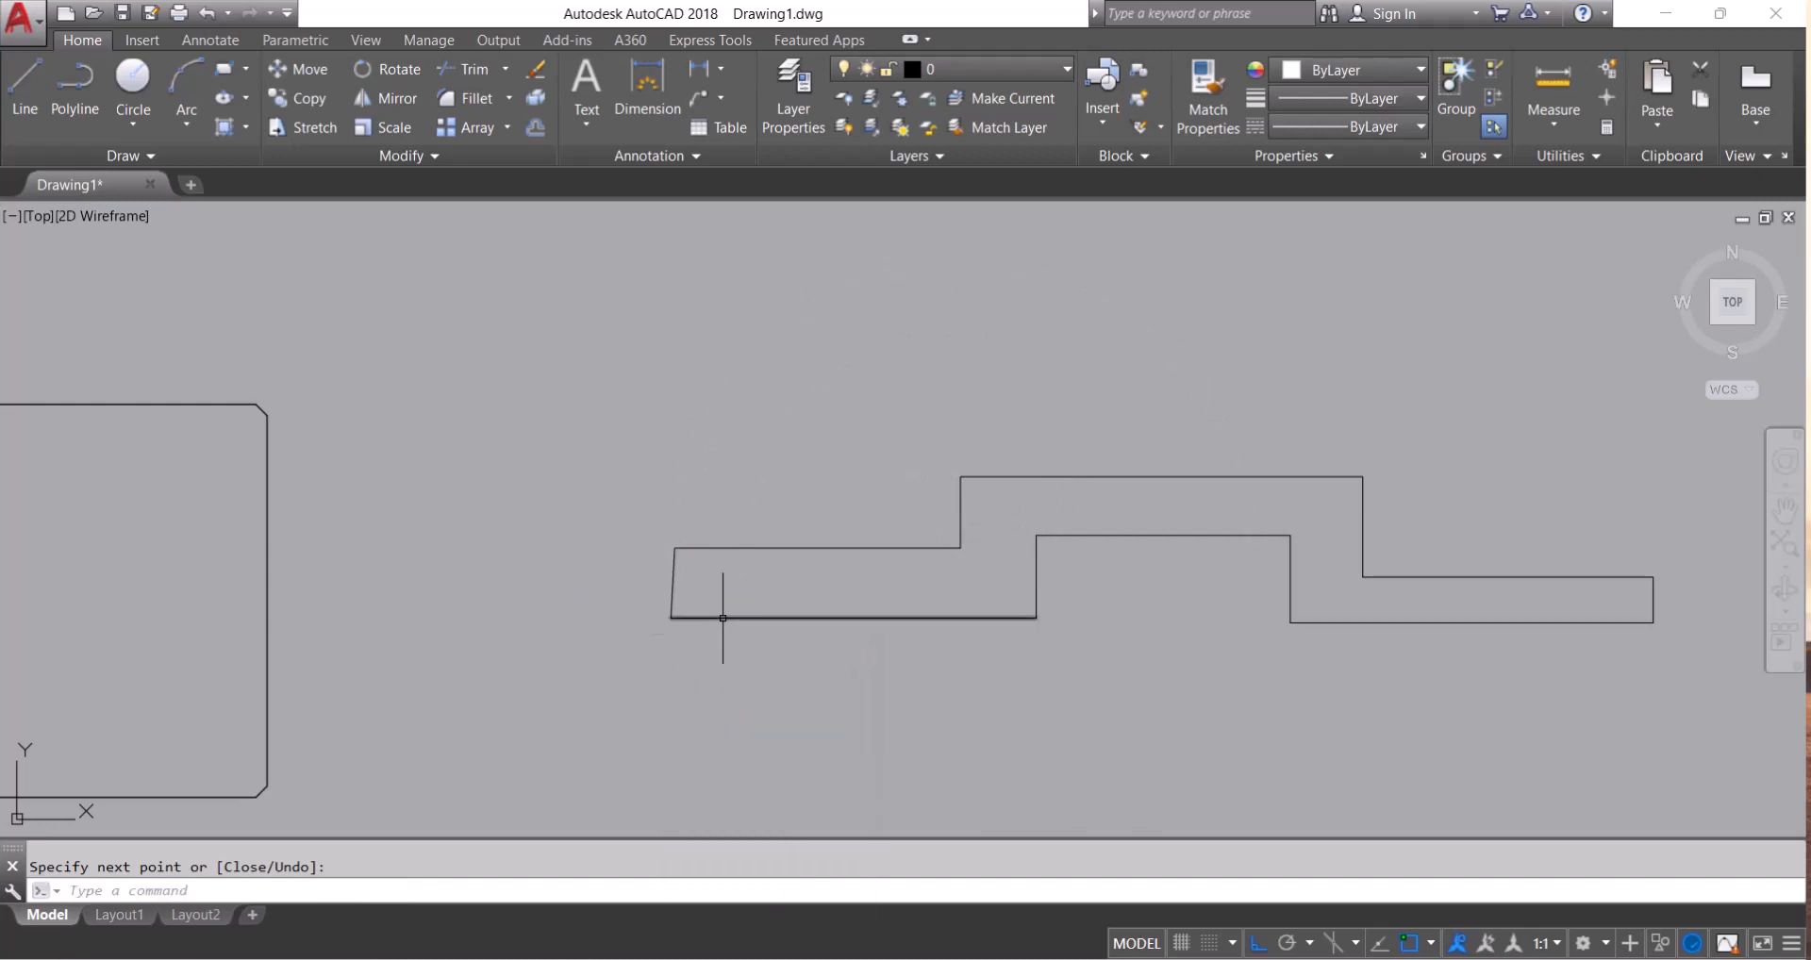
Examine the closed stepped outline up close and beside the slab with its central hole
{"action": "middle_click_drag", "start_coordinate": [1047, 606], "coordinate": [1017, 572]}
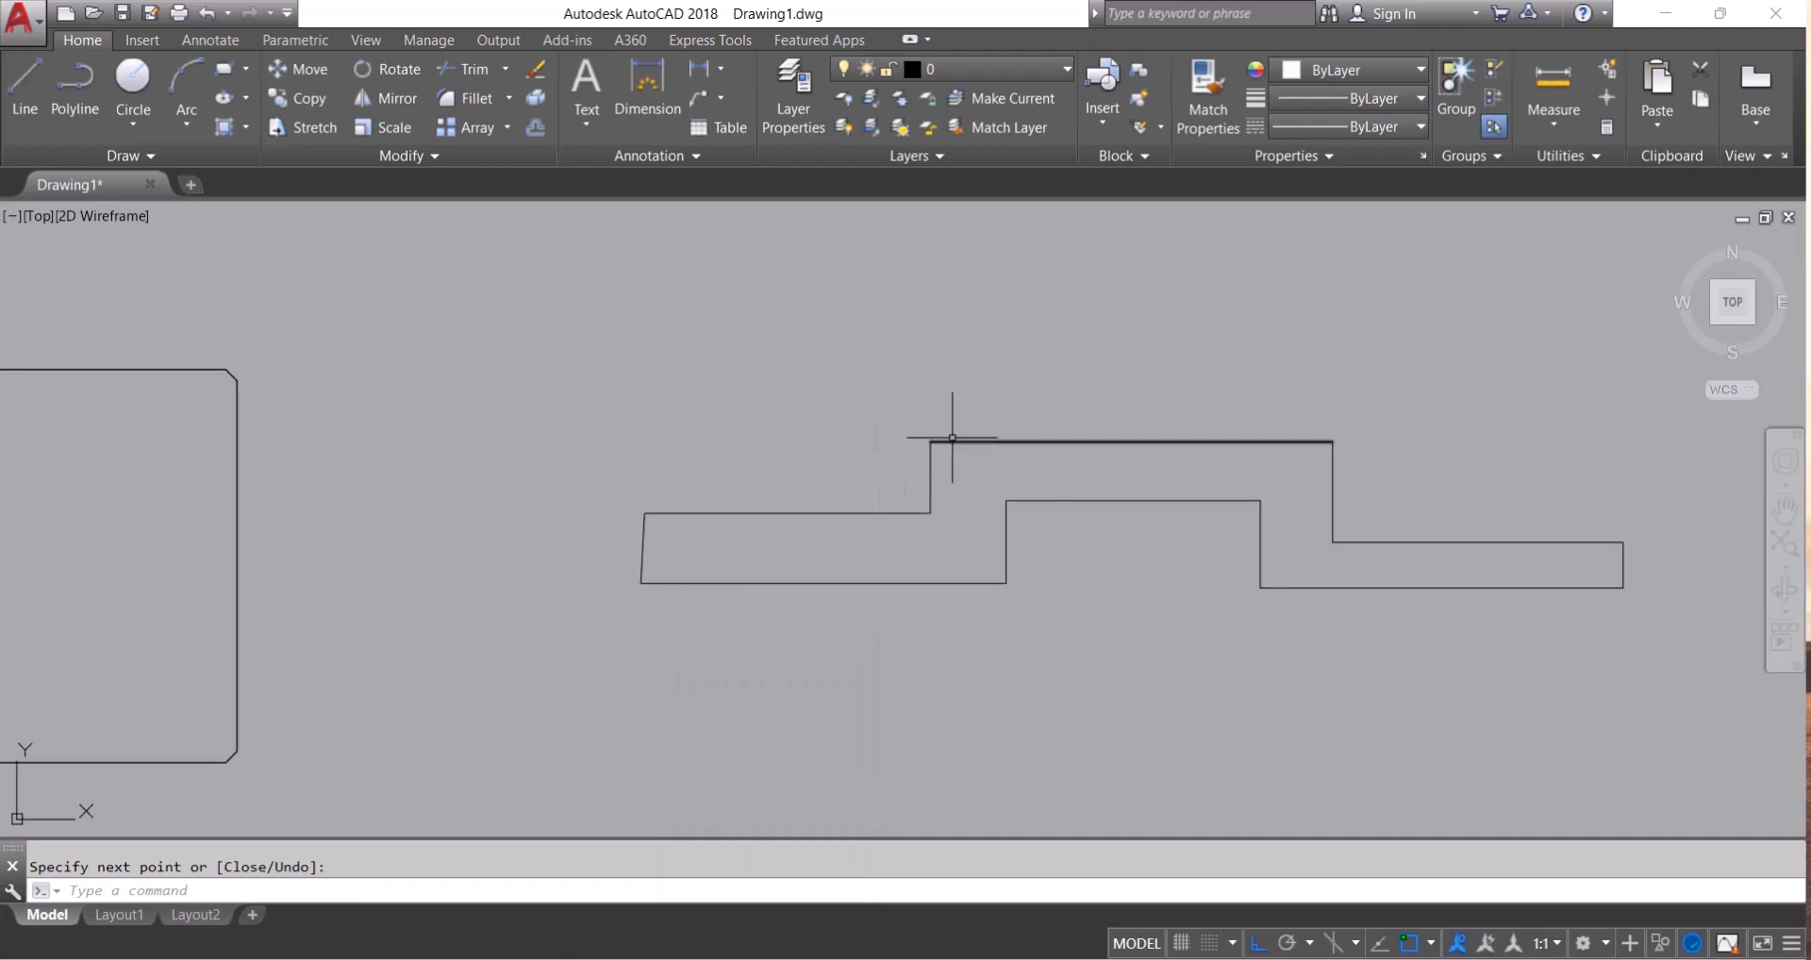
{"action": "scroll", "coordinate": [990, 526], "scroll_direction": "up", "scroll_amount": 2}
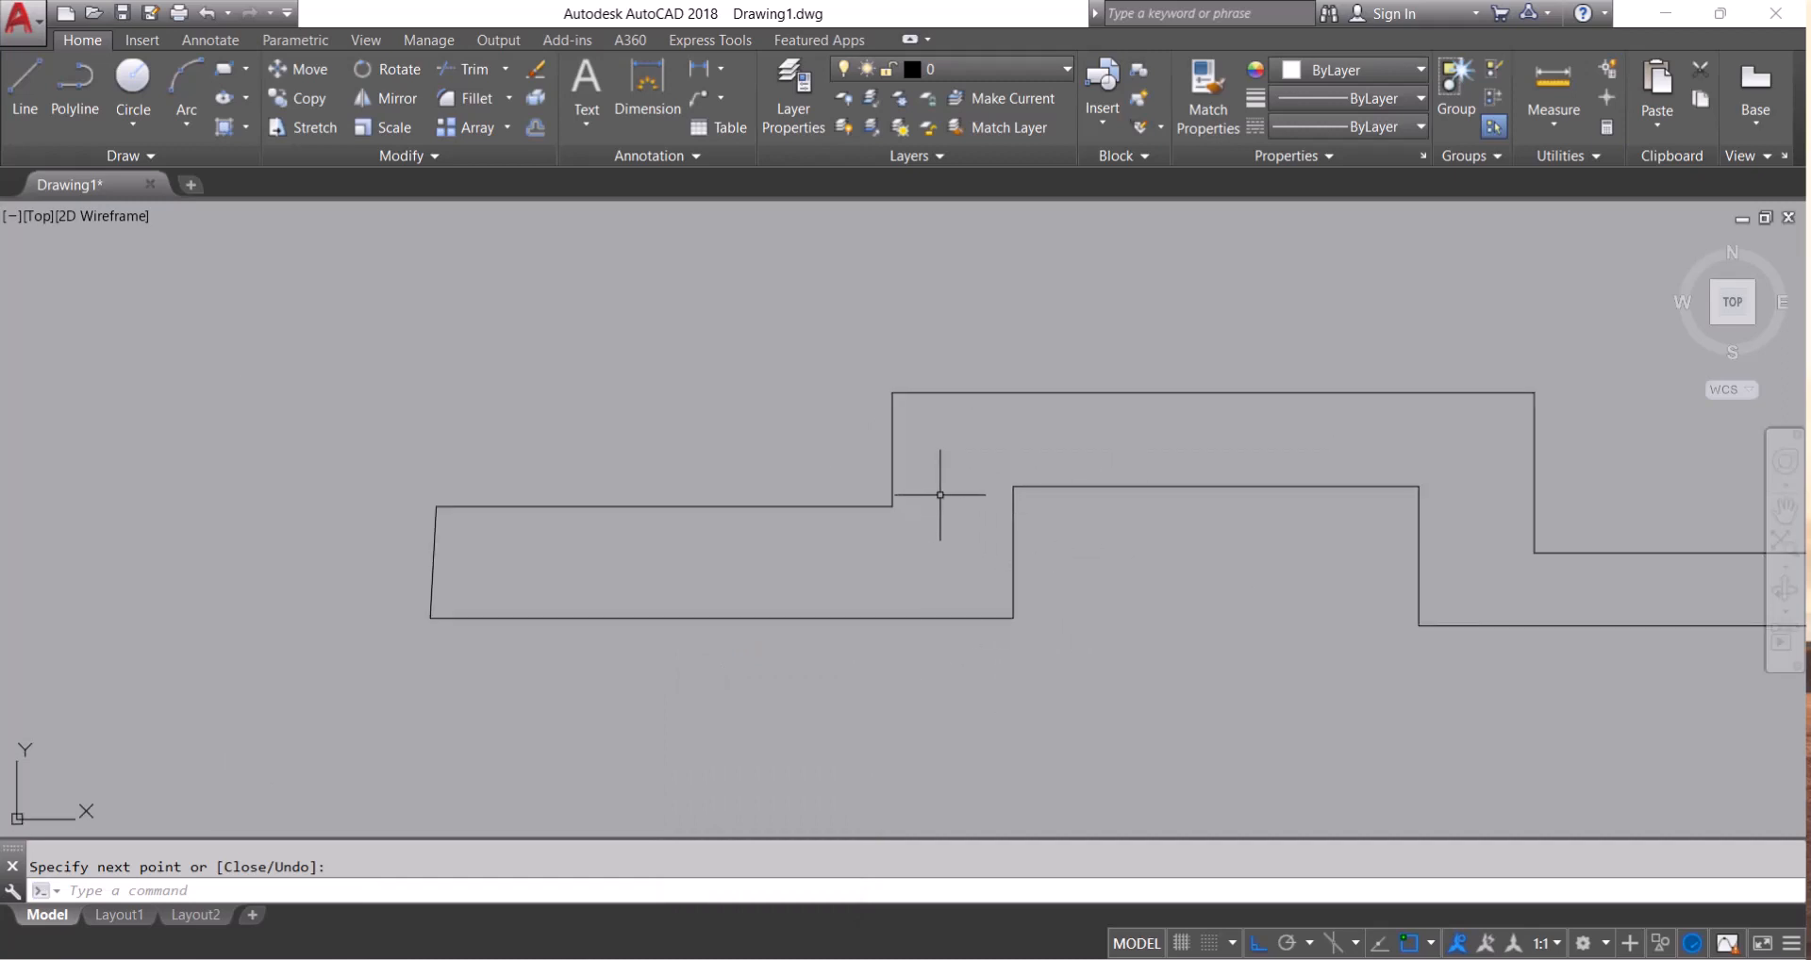
{"action": "left_click", "coordinate": [941, 500]}
{"action": "left_click", "coordinate": [821, 416]}
{"action": "key", "text": "Escape"}
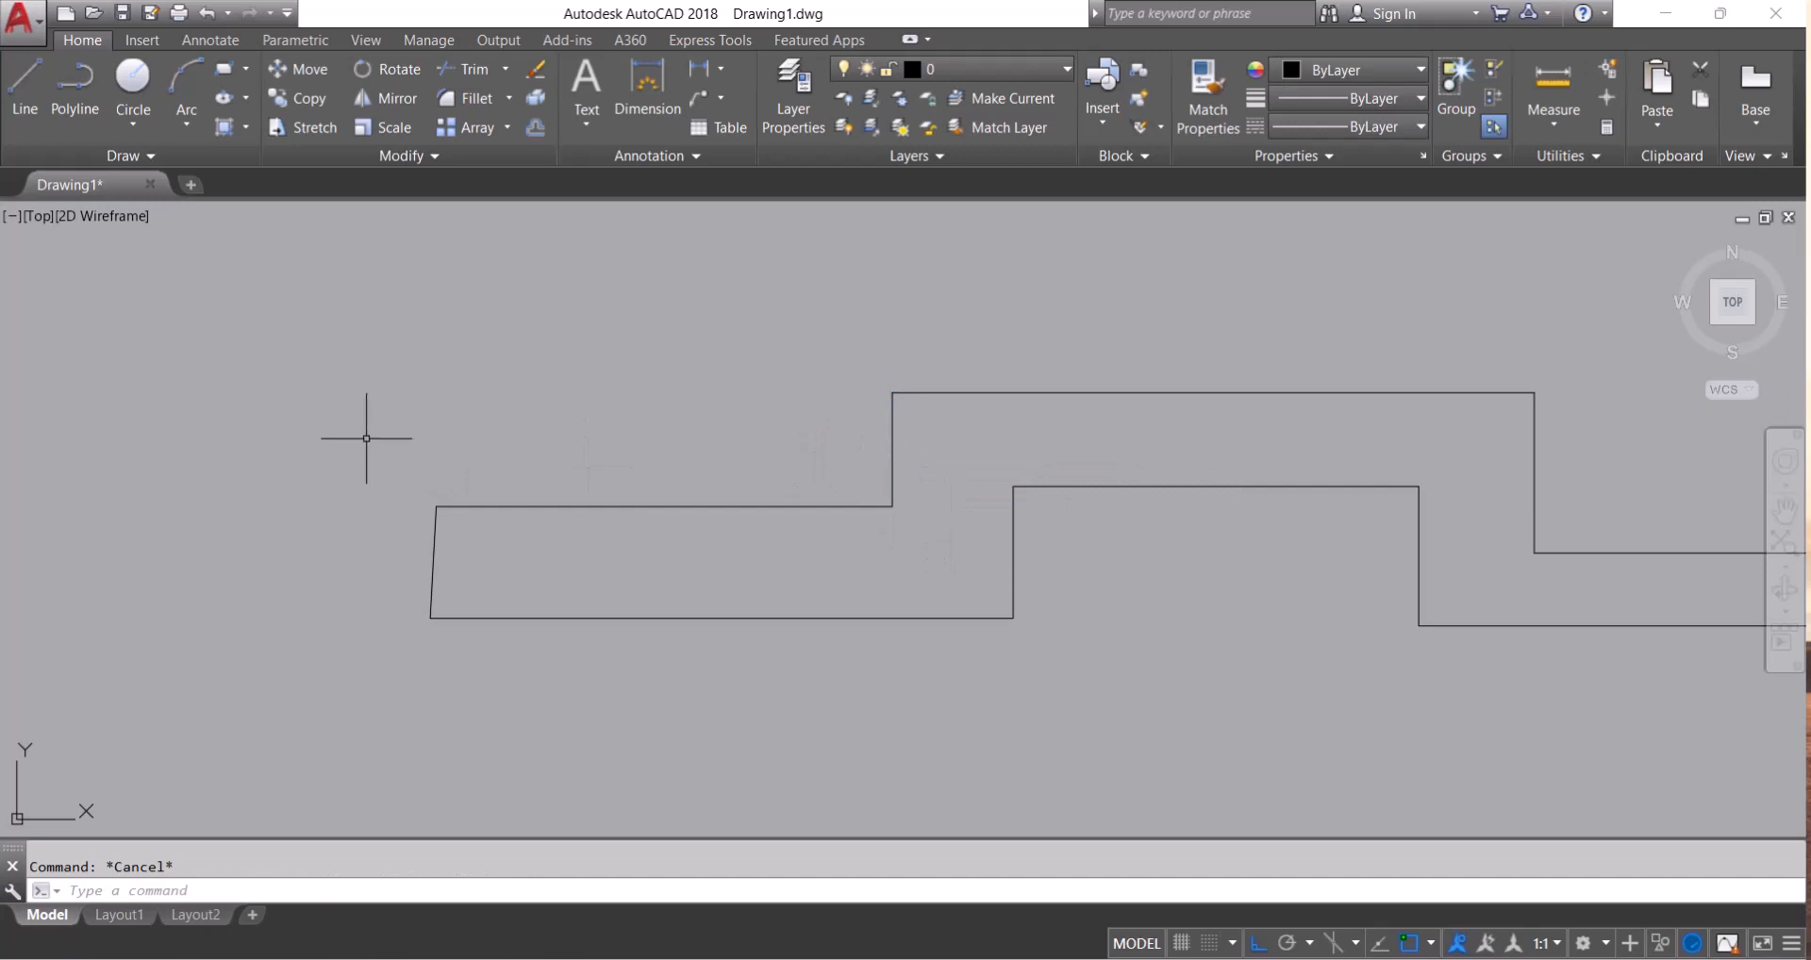
{"action": "scroll", "coordinate": [1251, 491], "scroll_direction": "down", "scroll_amount": 2}
{"action": "middle_click_drag", "start_coordinate": [1241, 493], "coordinate": [1157, 460]}
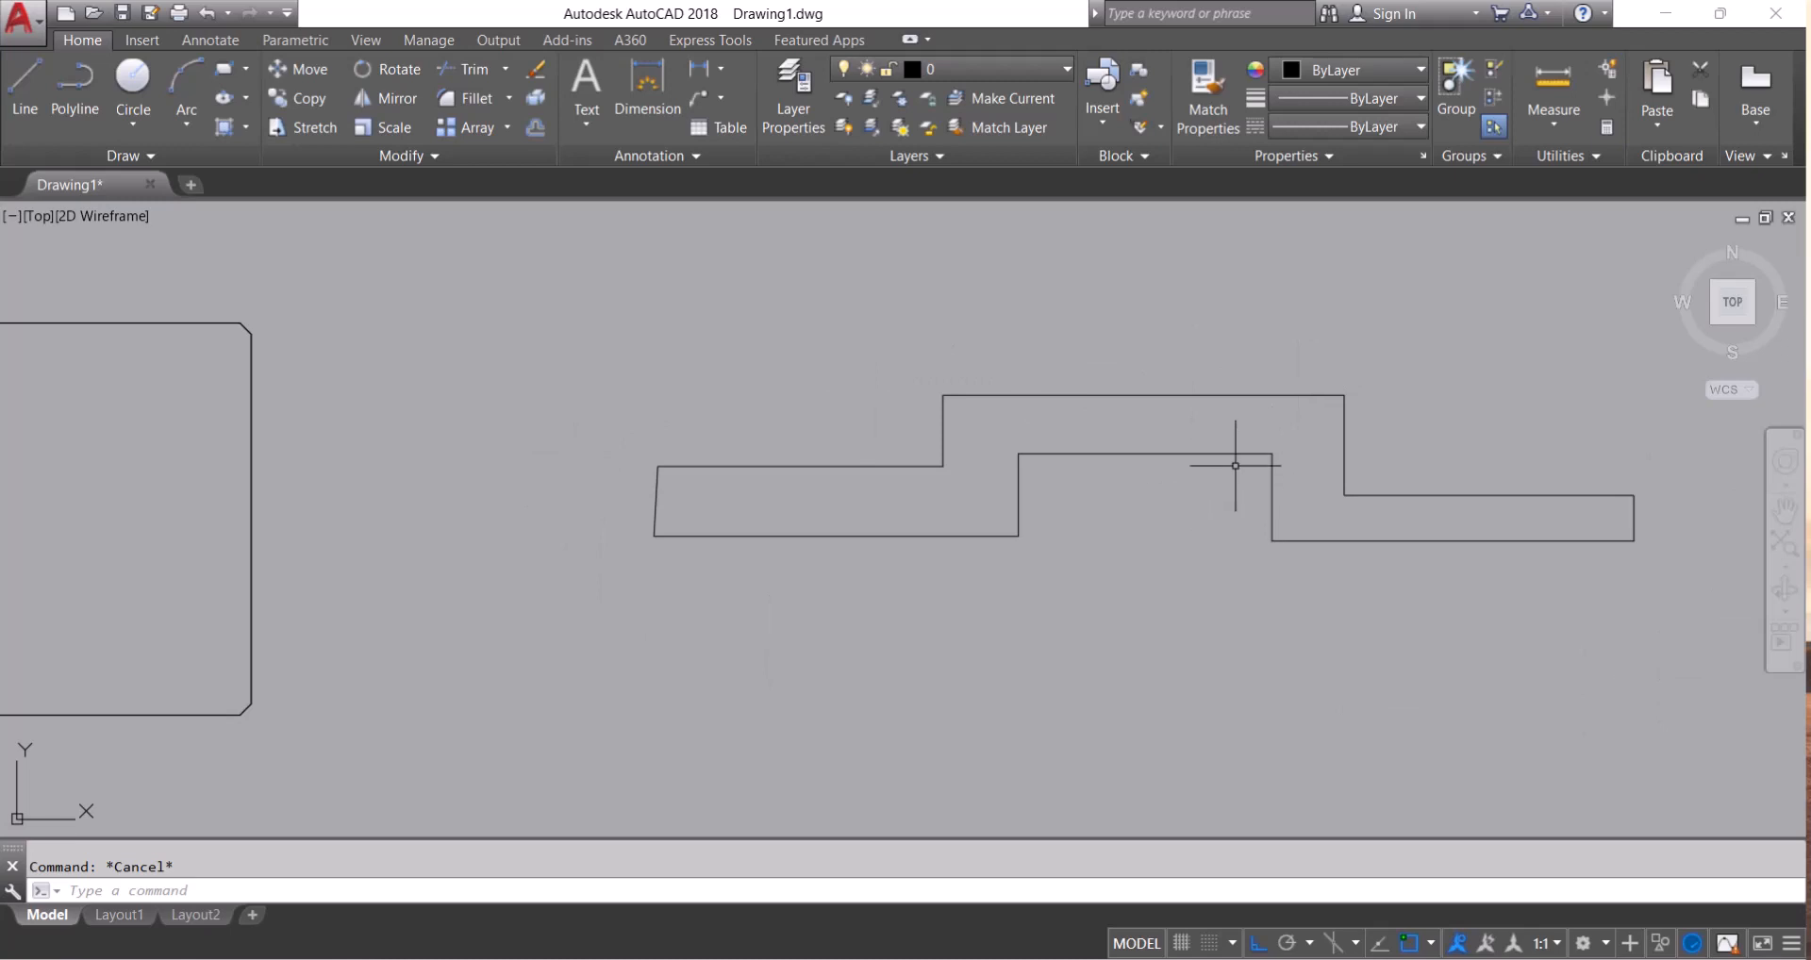
{"action": "scroll", "coordinate": [1254, 469], "scroll_direction": "down", "scroll_amount": 2}
{"action": "mouse_move", "coordinate": [1086, 517]}
{"action": "middle_mouse_down"}
{"action": "mouse_move", "coordinate": [1232, 437]}
{"action": "mouse_move", "coordinate": [1266, 535]}
{"action": "middle_mouse_up"}
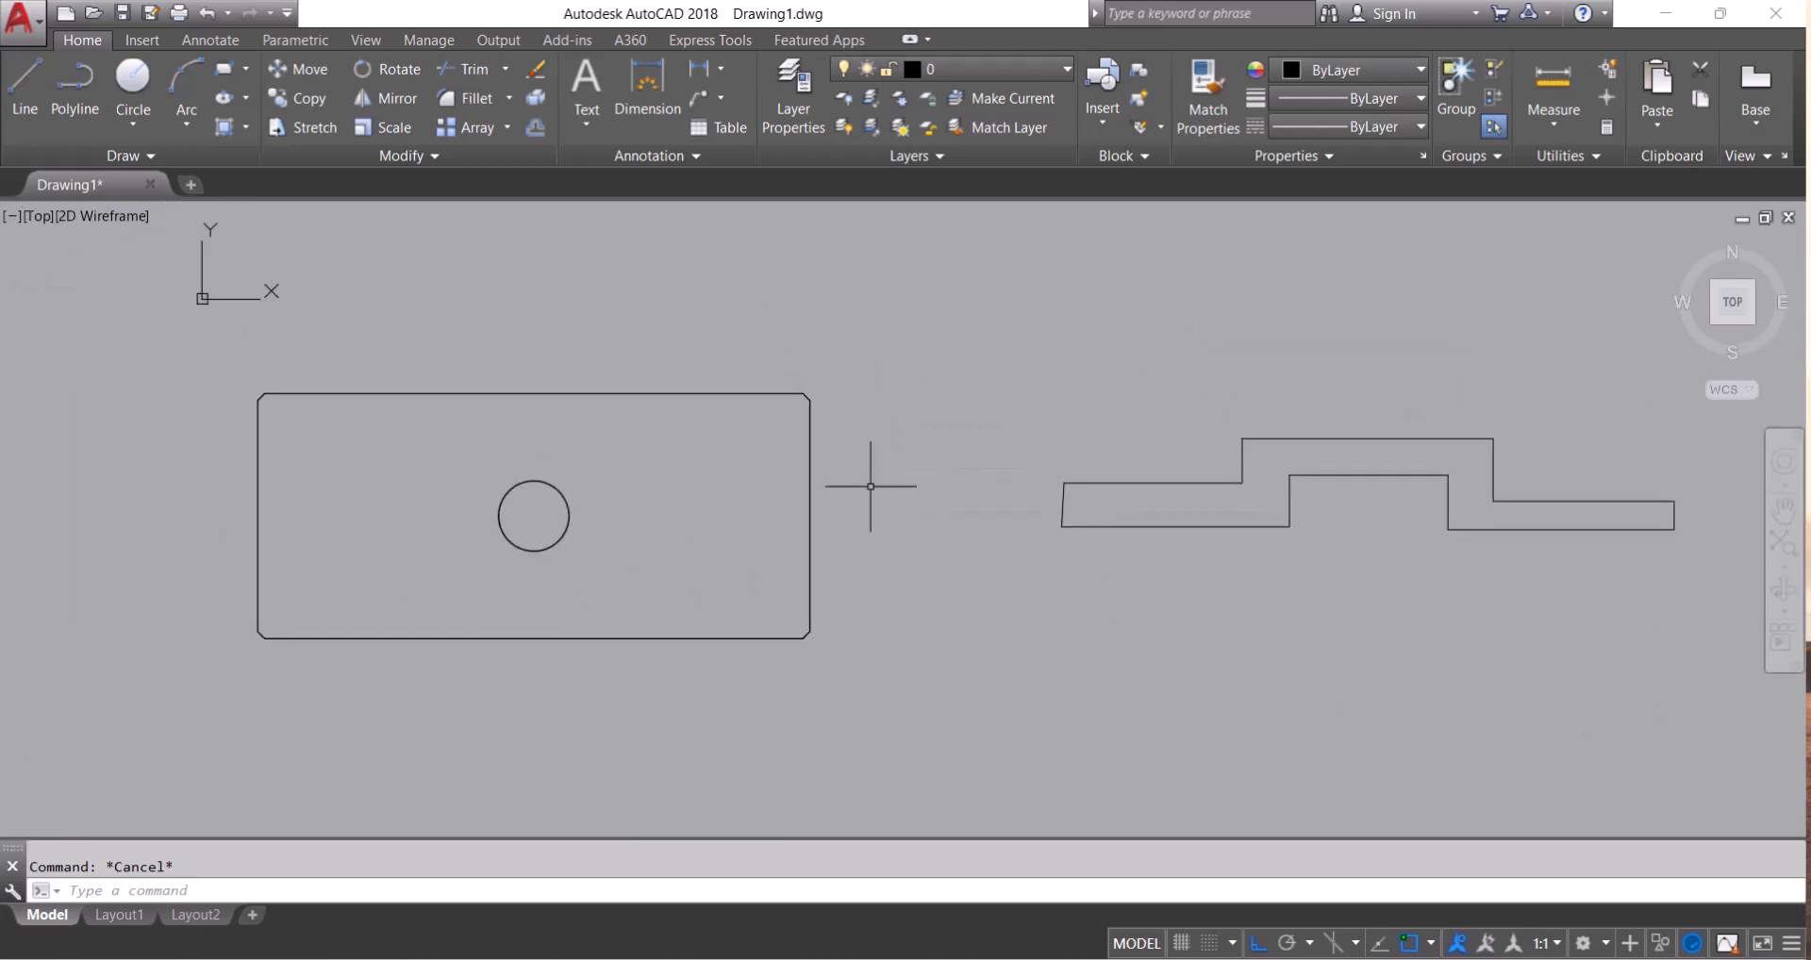
{"action": "left_click", "coordinate": [841, 443]}
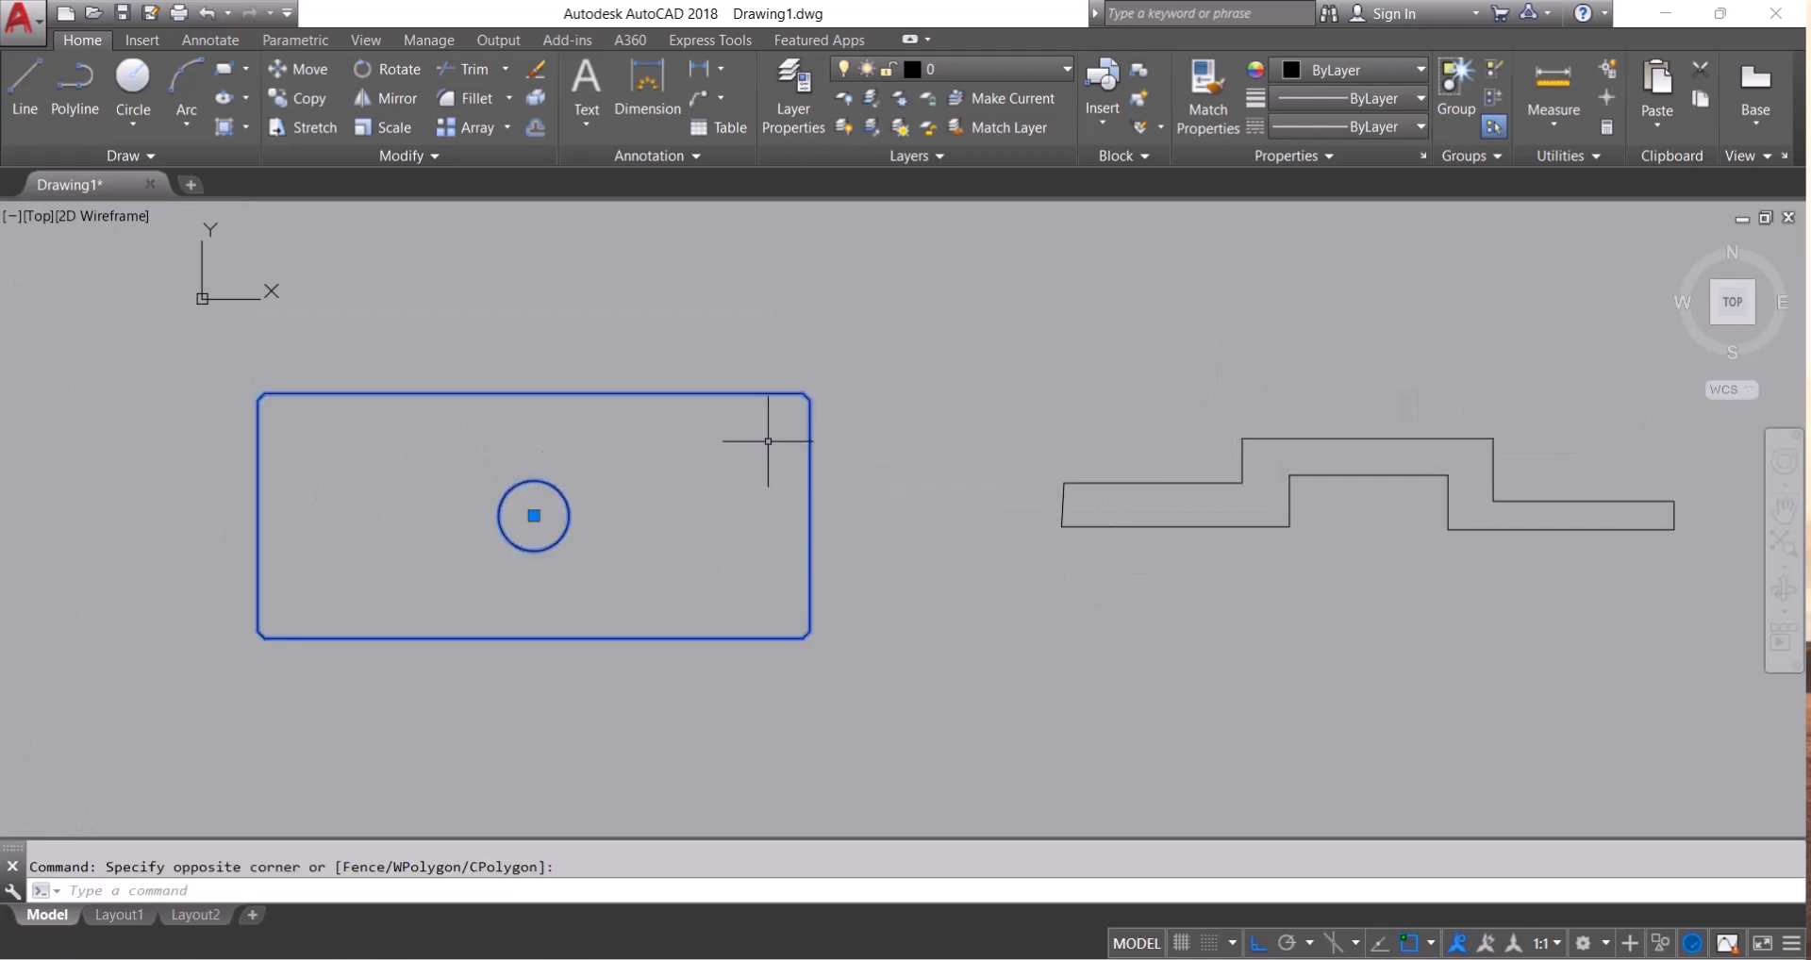
{"action": "key", "text": "Escape"}
{"action": "middle_click_drag", "start_coordinate": [1384, 529], "coordinate": [1123, 518]}
{"action": "scroll", "coordinate": [1201, 529], "scroll_direction": "up", "scroll_amount": 3}
{"action": "scroll", "coordinate": [541, 478], "scroll_direction": "up", "scroll_amount": 2}
{"action": "scroll", "coordinate": [602, 507], "scroll_direction": "down", "scroll_amount": 2}
{"action": "middle_click_drag", "start_coordinate": [1297, 533], "coordinate": [1198, 525]}
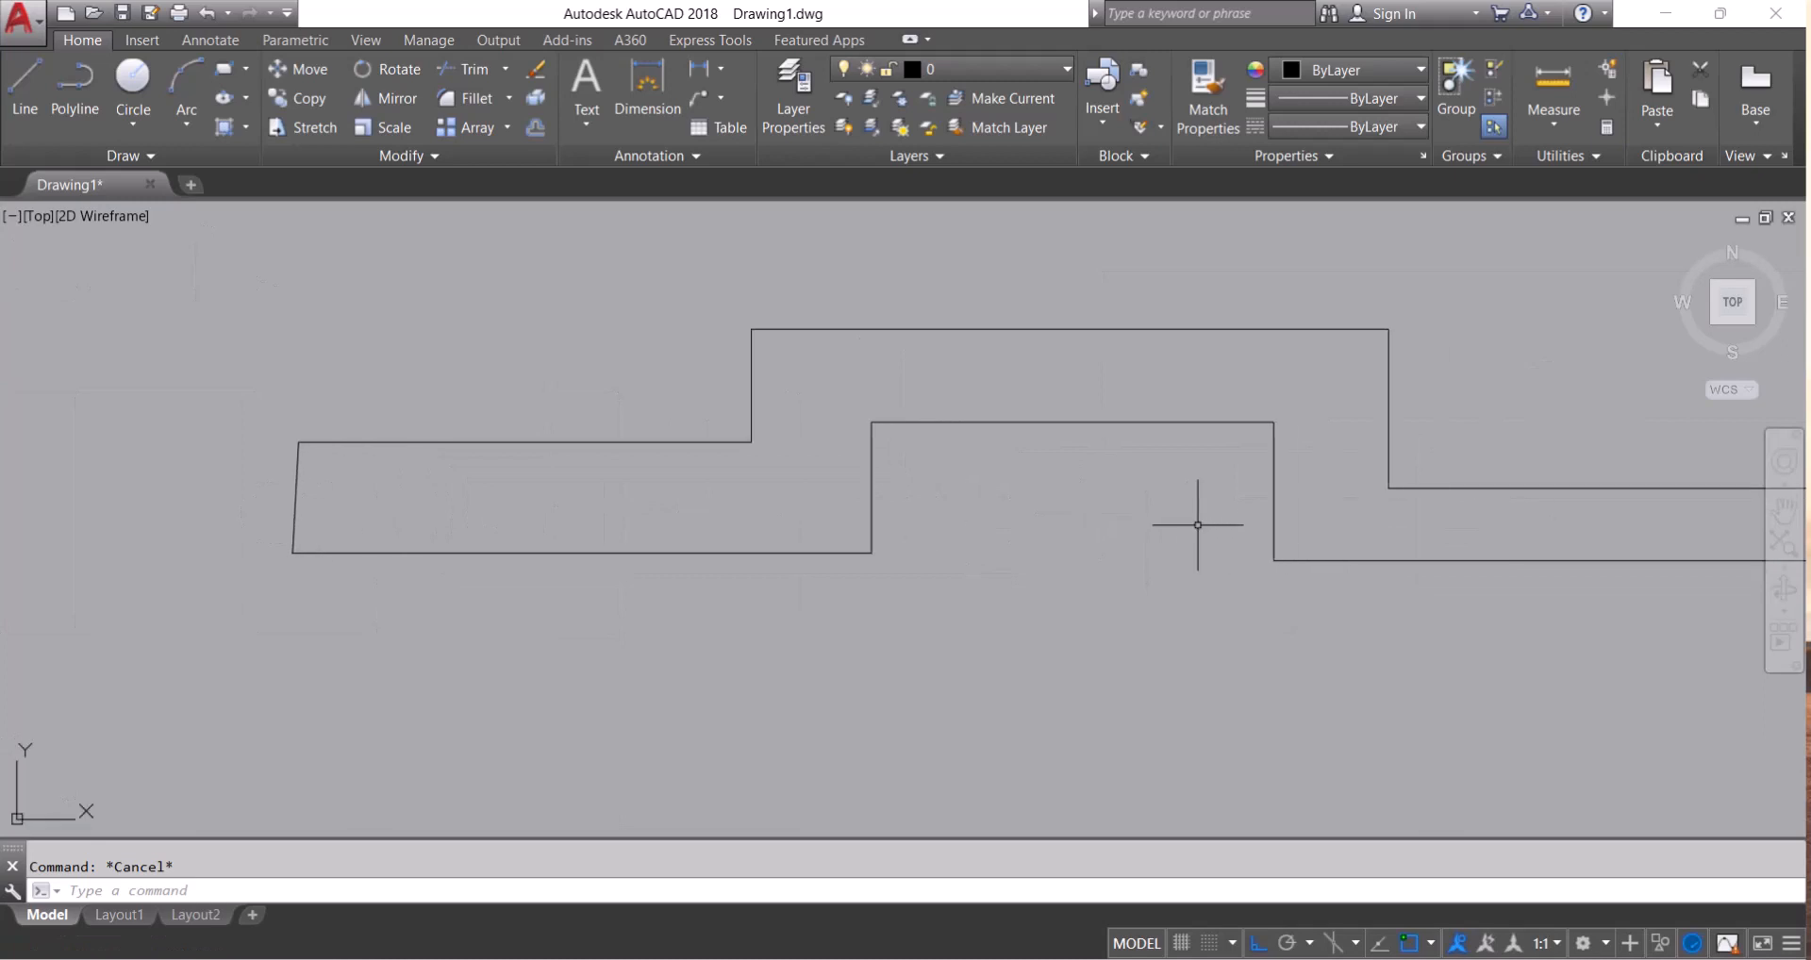
Fillet both outer top corners of the outline's raised middle section with radius 75
{"action": "type", "text": "f"}
{"action": "key", "text": "Return"}
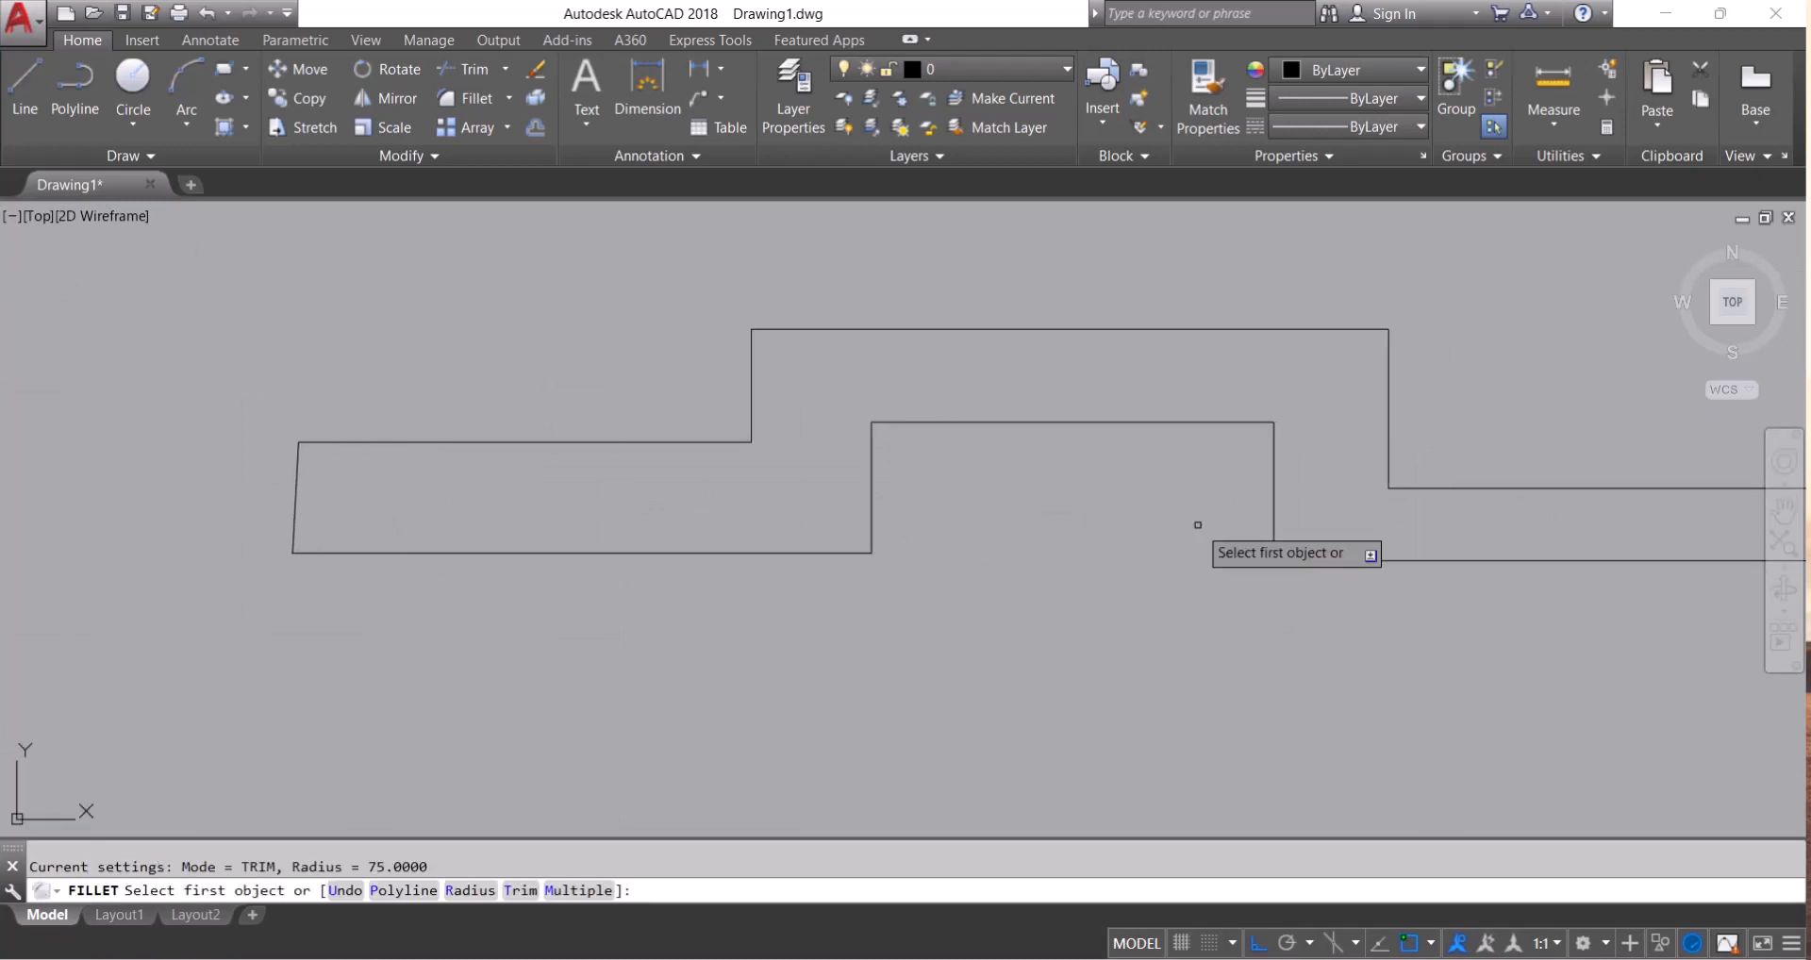
{"action": "key", "text": "Escape"}
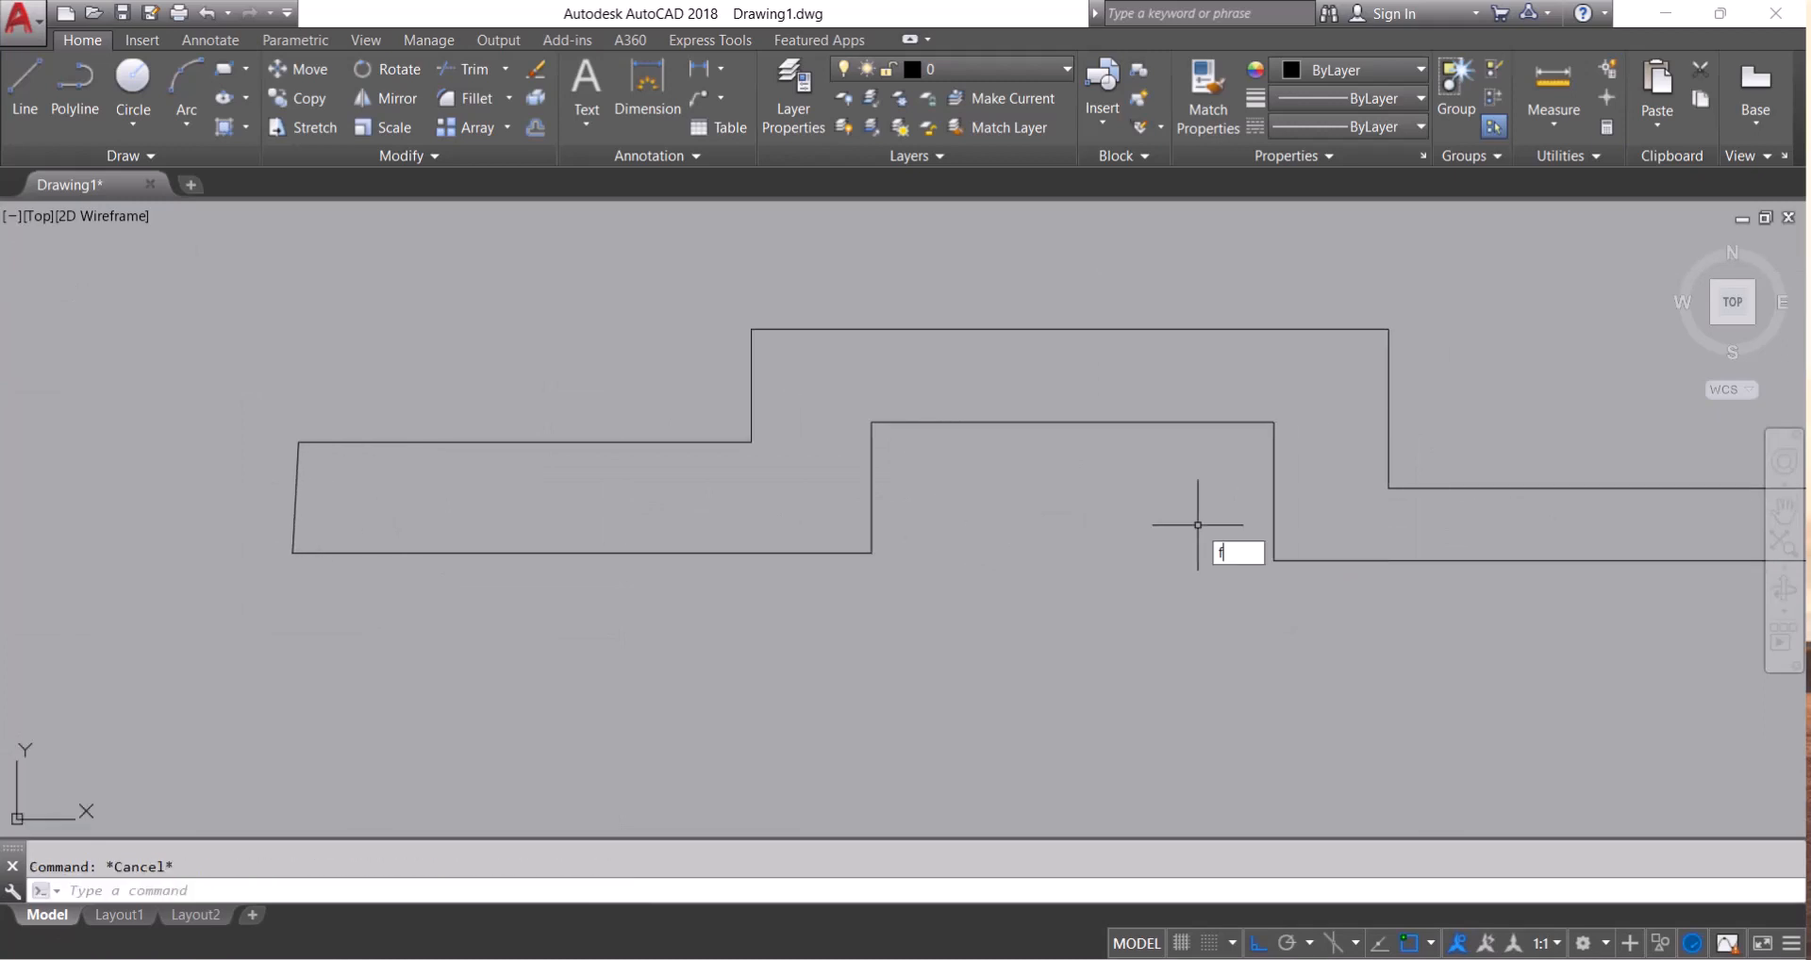
{"action": "key", "text": "Return"}
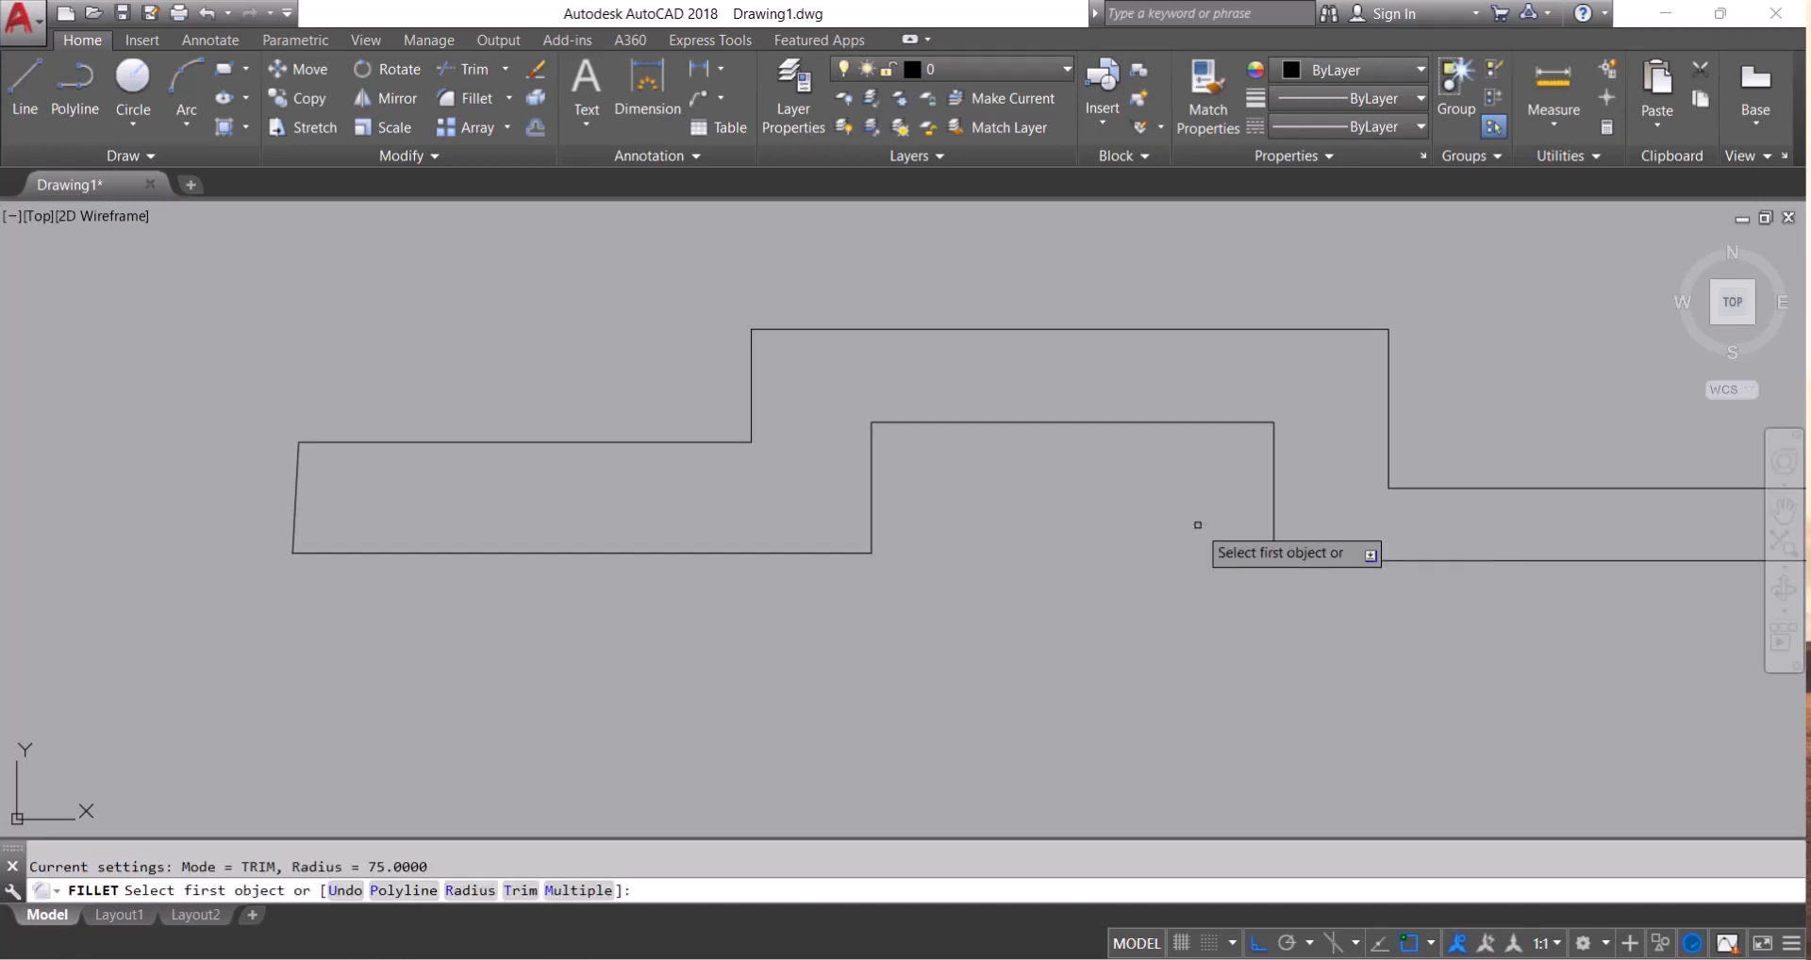
{"action": "left_click", "coordinate": [753, 343]}
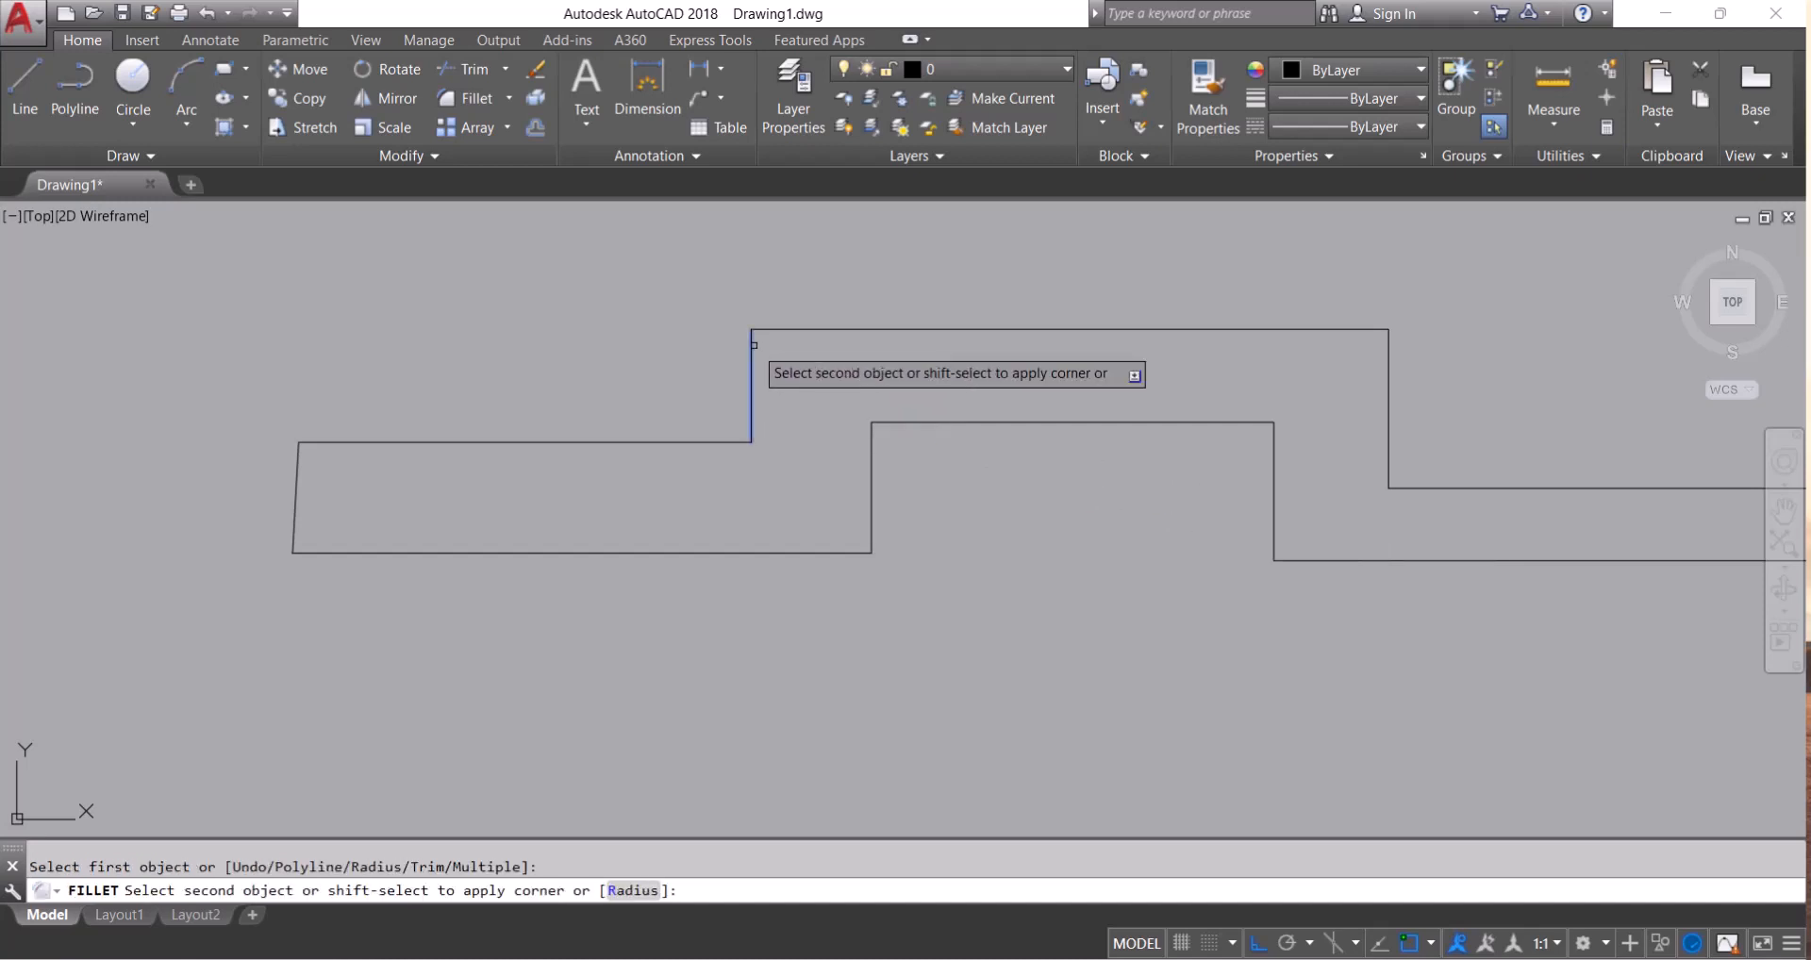
{"action": "left_click", "coordinate": [791, 332]}
{"action": "key", "text": "Return"}
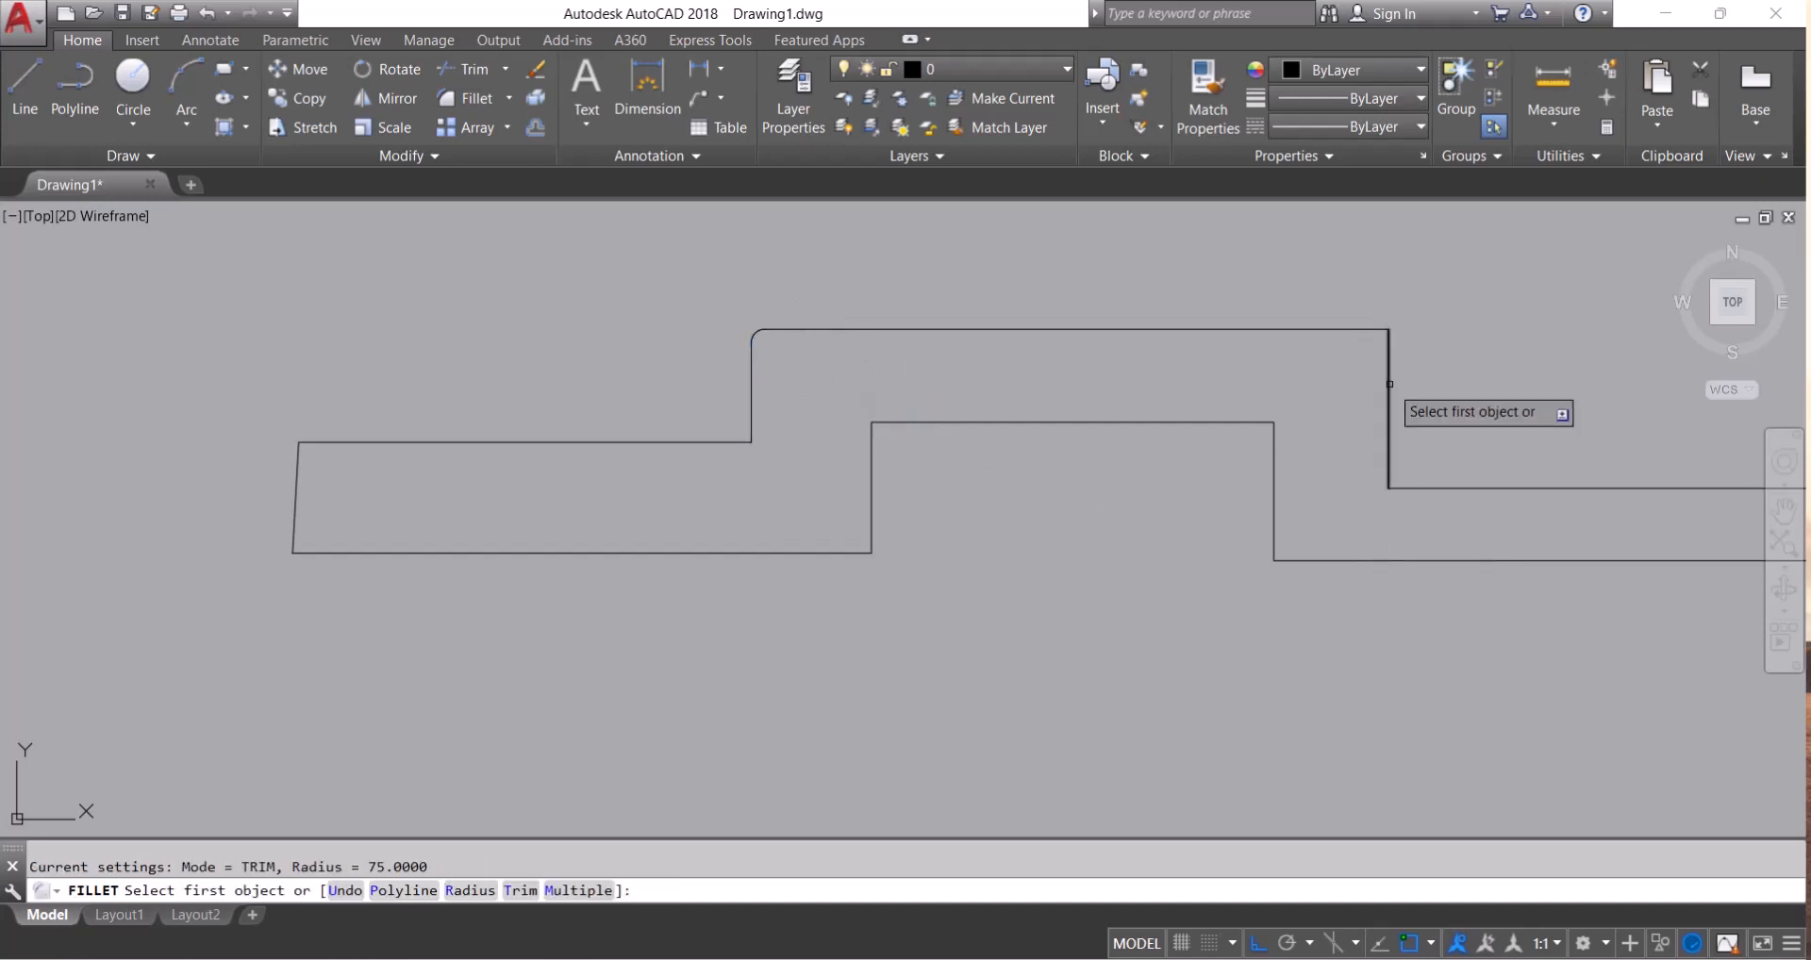
{"action": "left_click", "coordinate": [1365, 329]}
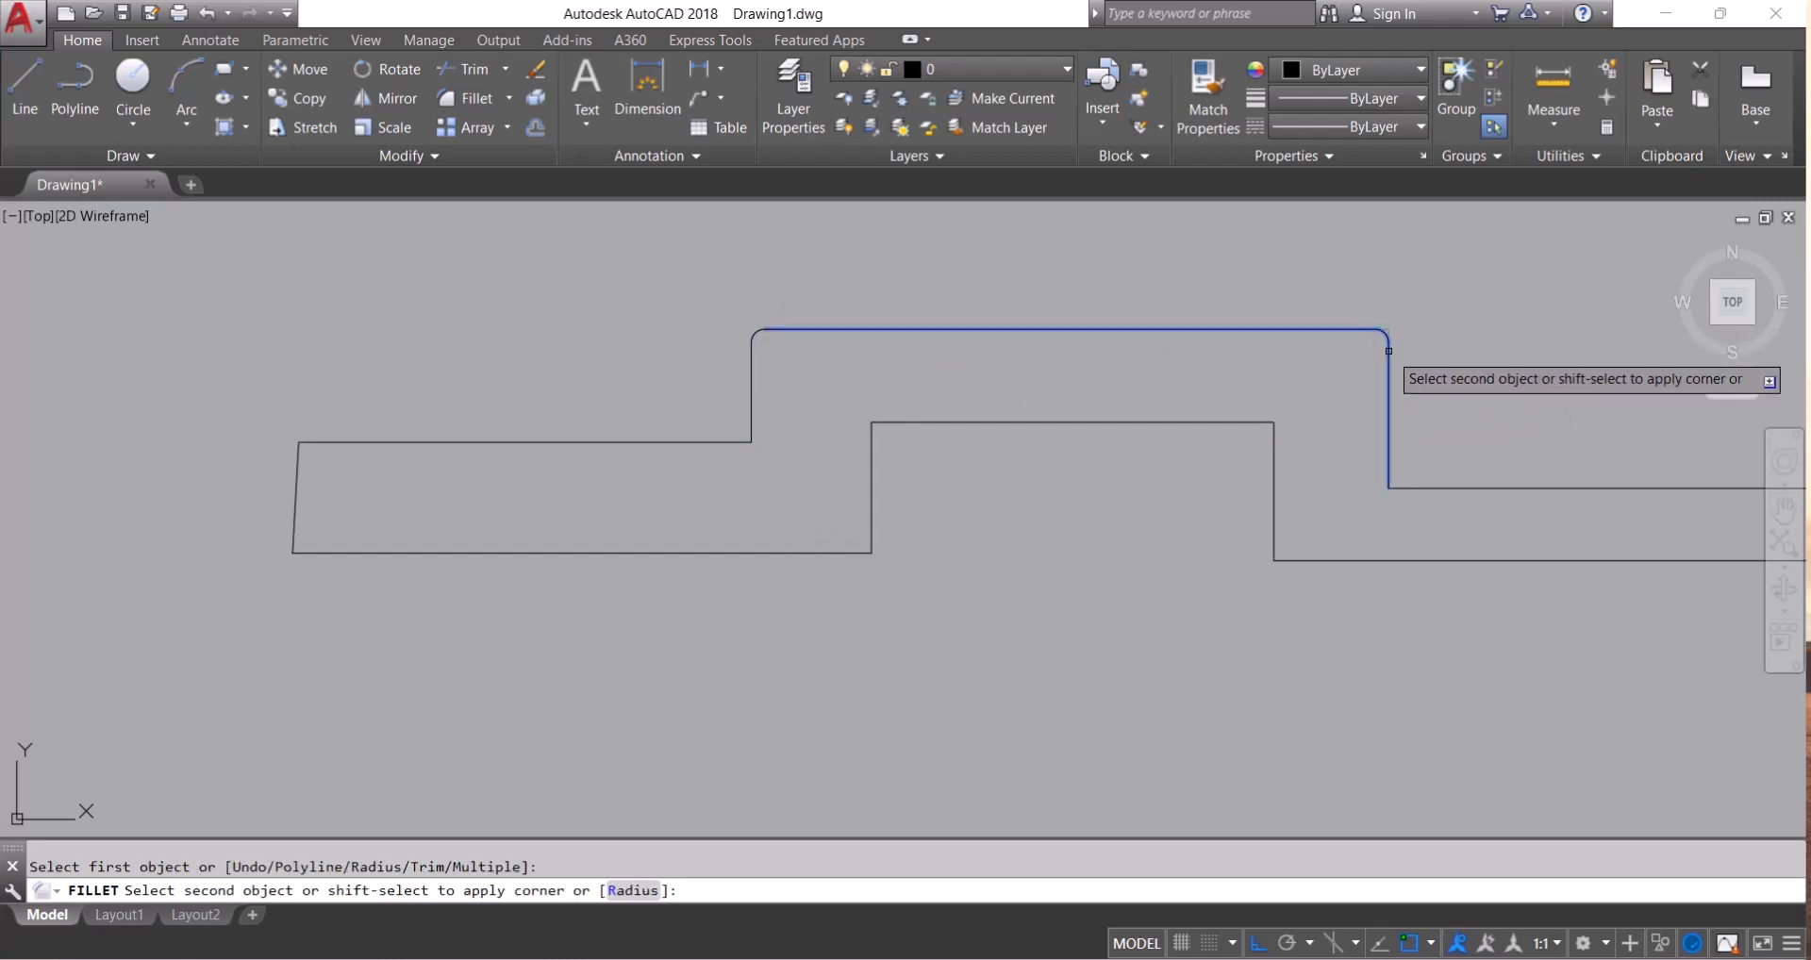
{"action": "left_click", "coordinate": [1389, 347]}
Fillet the two upper corners of the recess beneath the raised section with radius 75
{"action": "key", "text": "Return"}
{"action": "left_click", "coordinate": [1274, 449]}
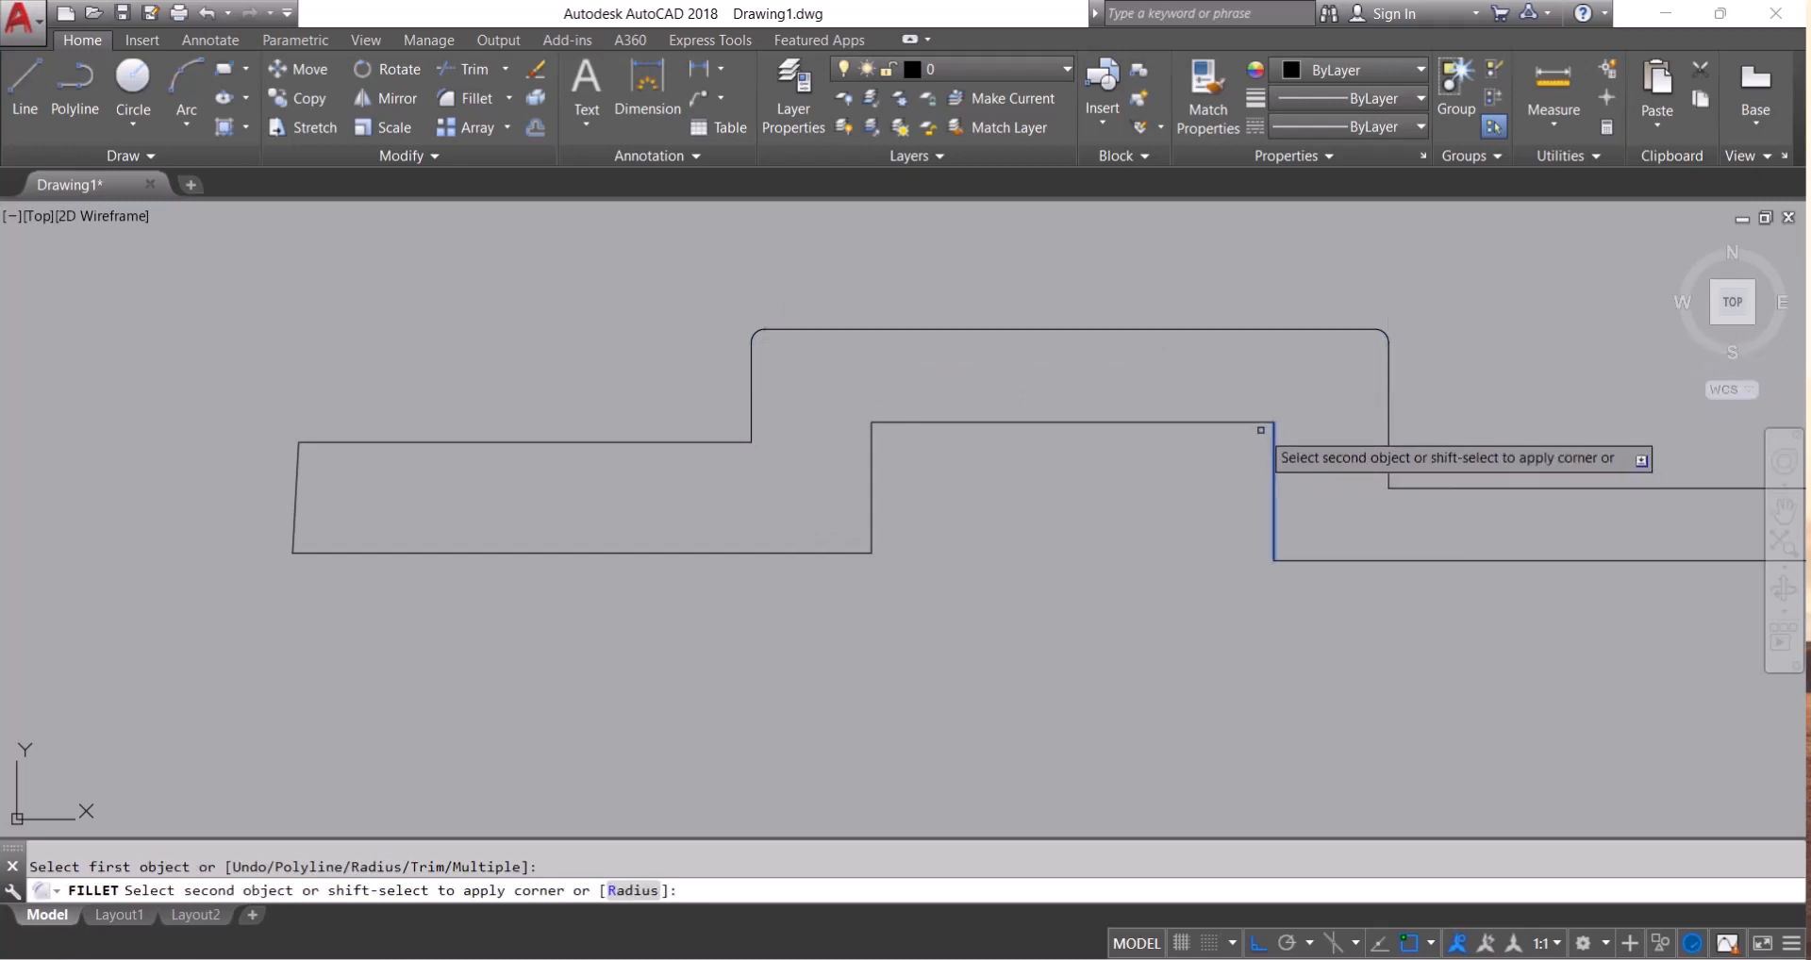
{"action": "left_click", "coordinate": [1250, 423]}
{"action": "key", "text": "Return"}
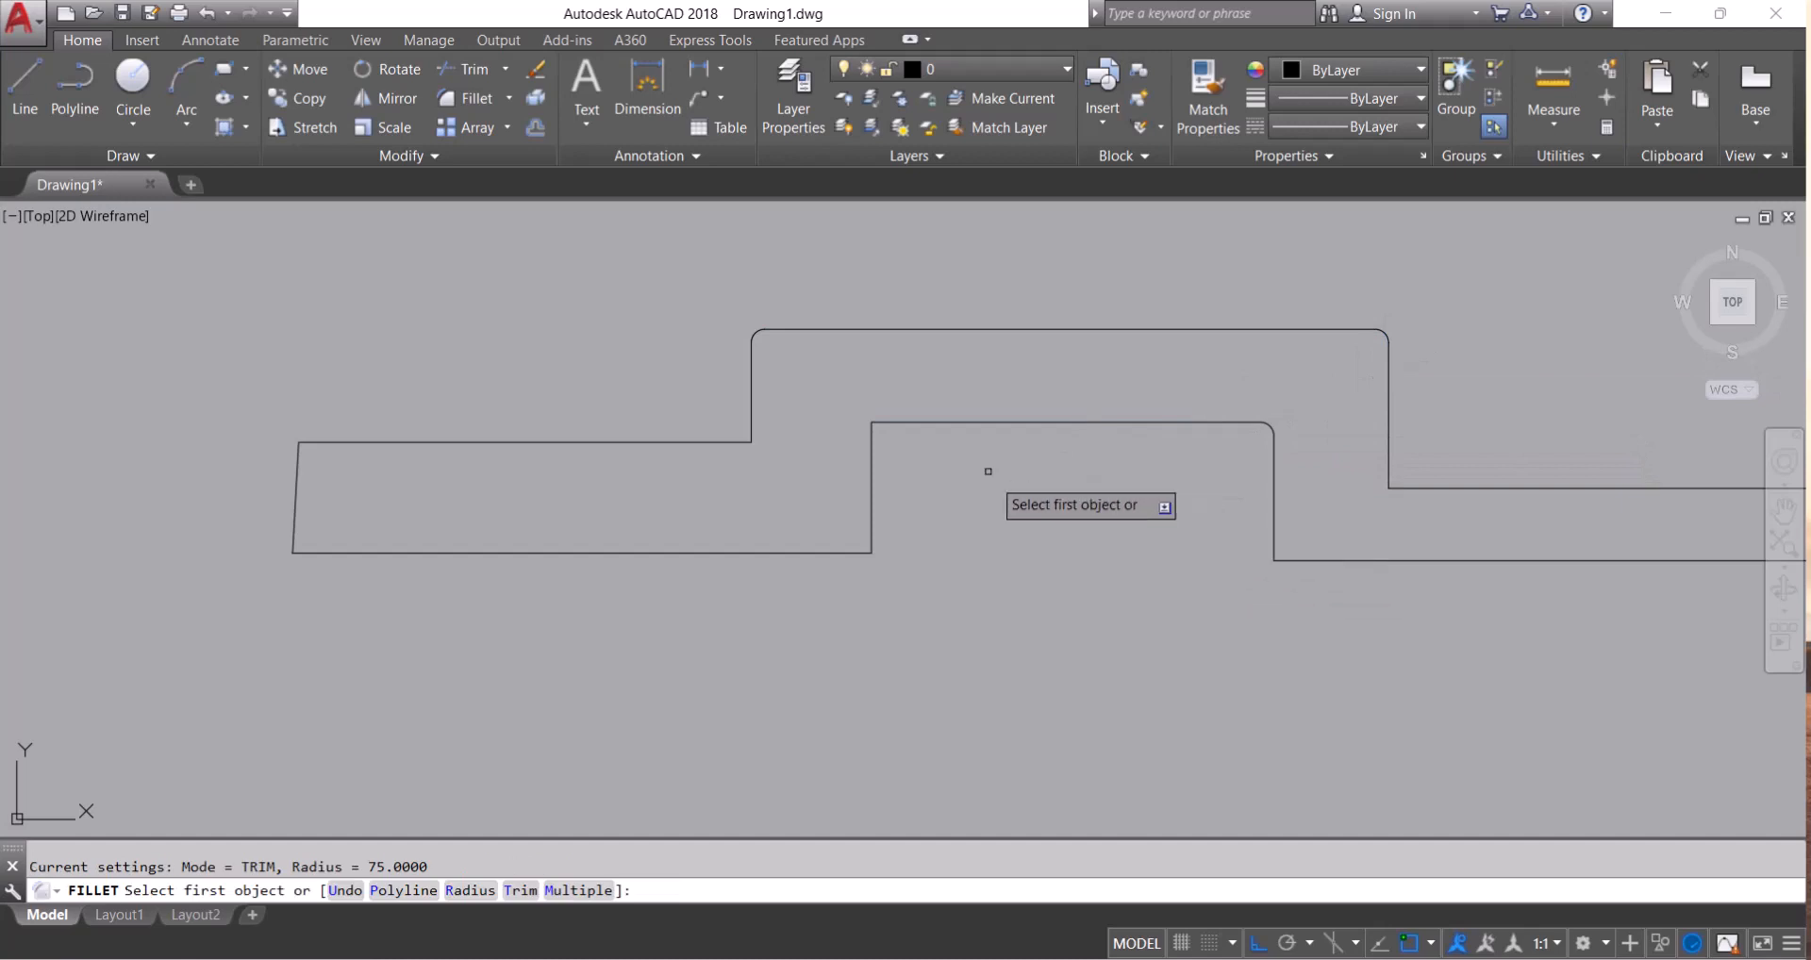
{"action": "left_click", "coordinate": [902, 426]}
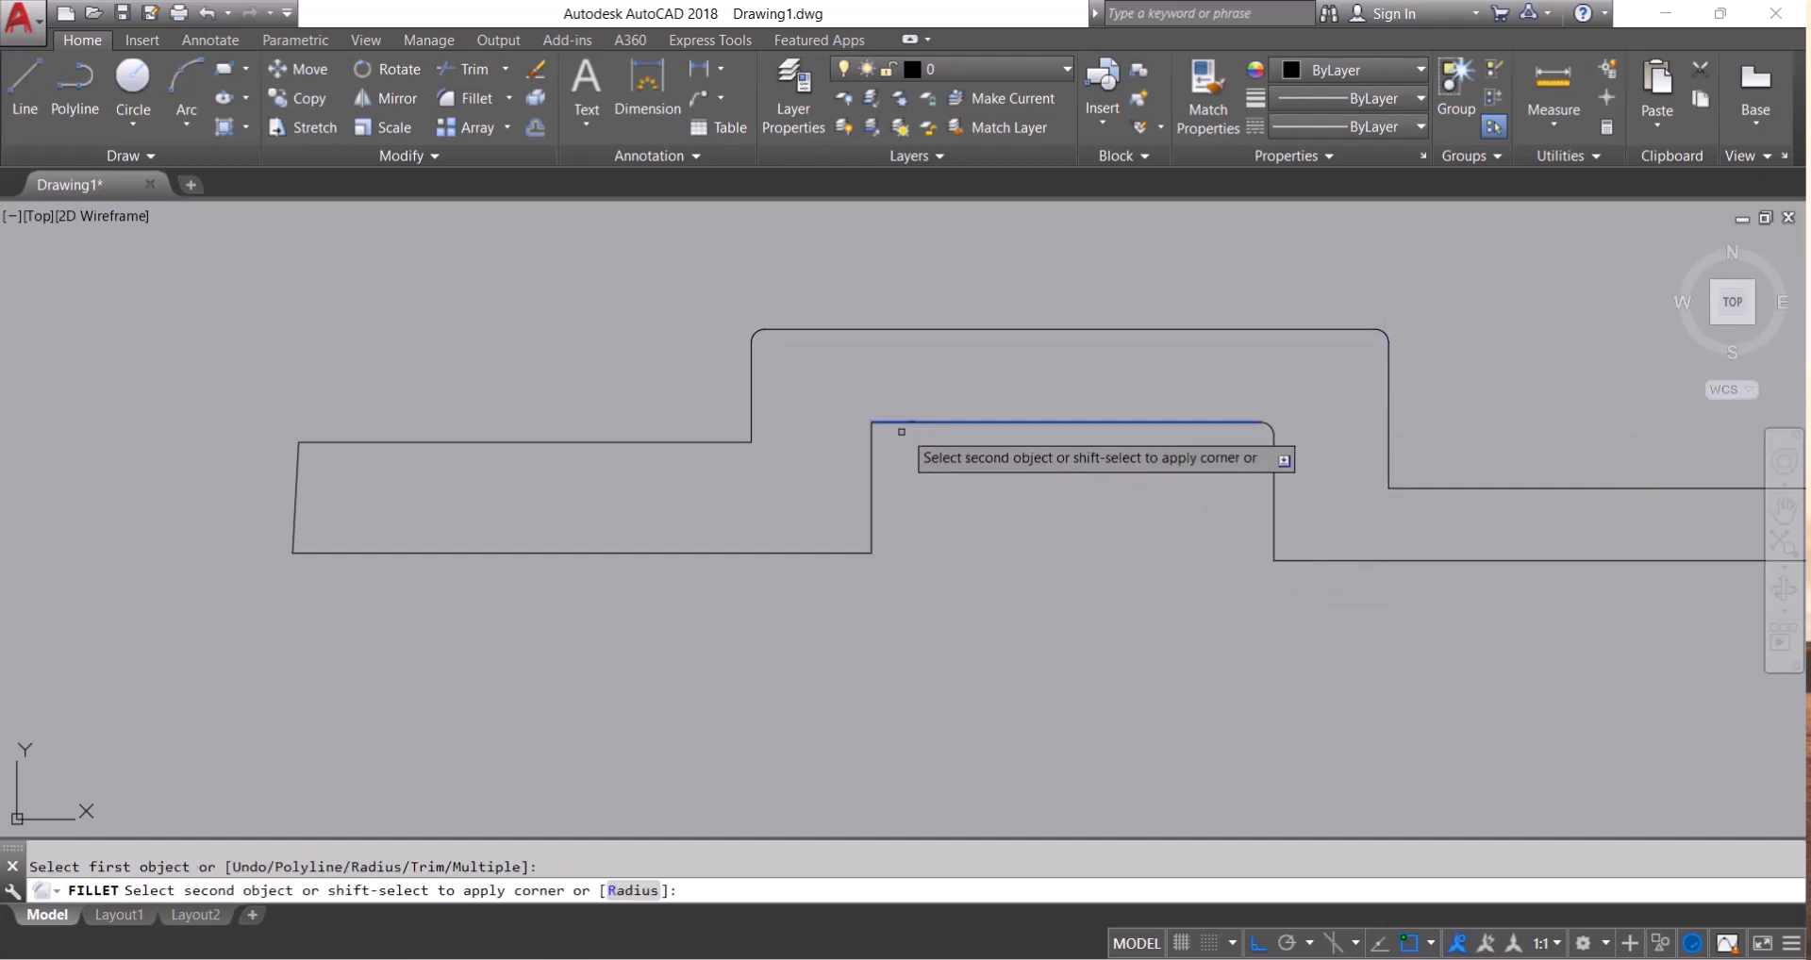
{"action": "left_click", "coordinate": [871, 476]}
Round the inner corner where the left arm's upper edge meets the raised section and both left end corners with radius 75 fillets
{"action": "key", "text": "Return"}
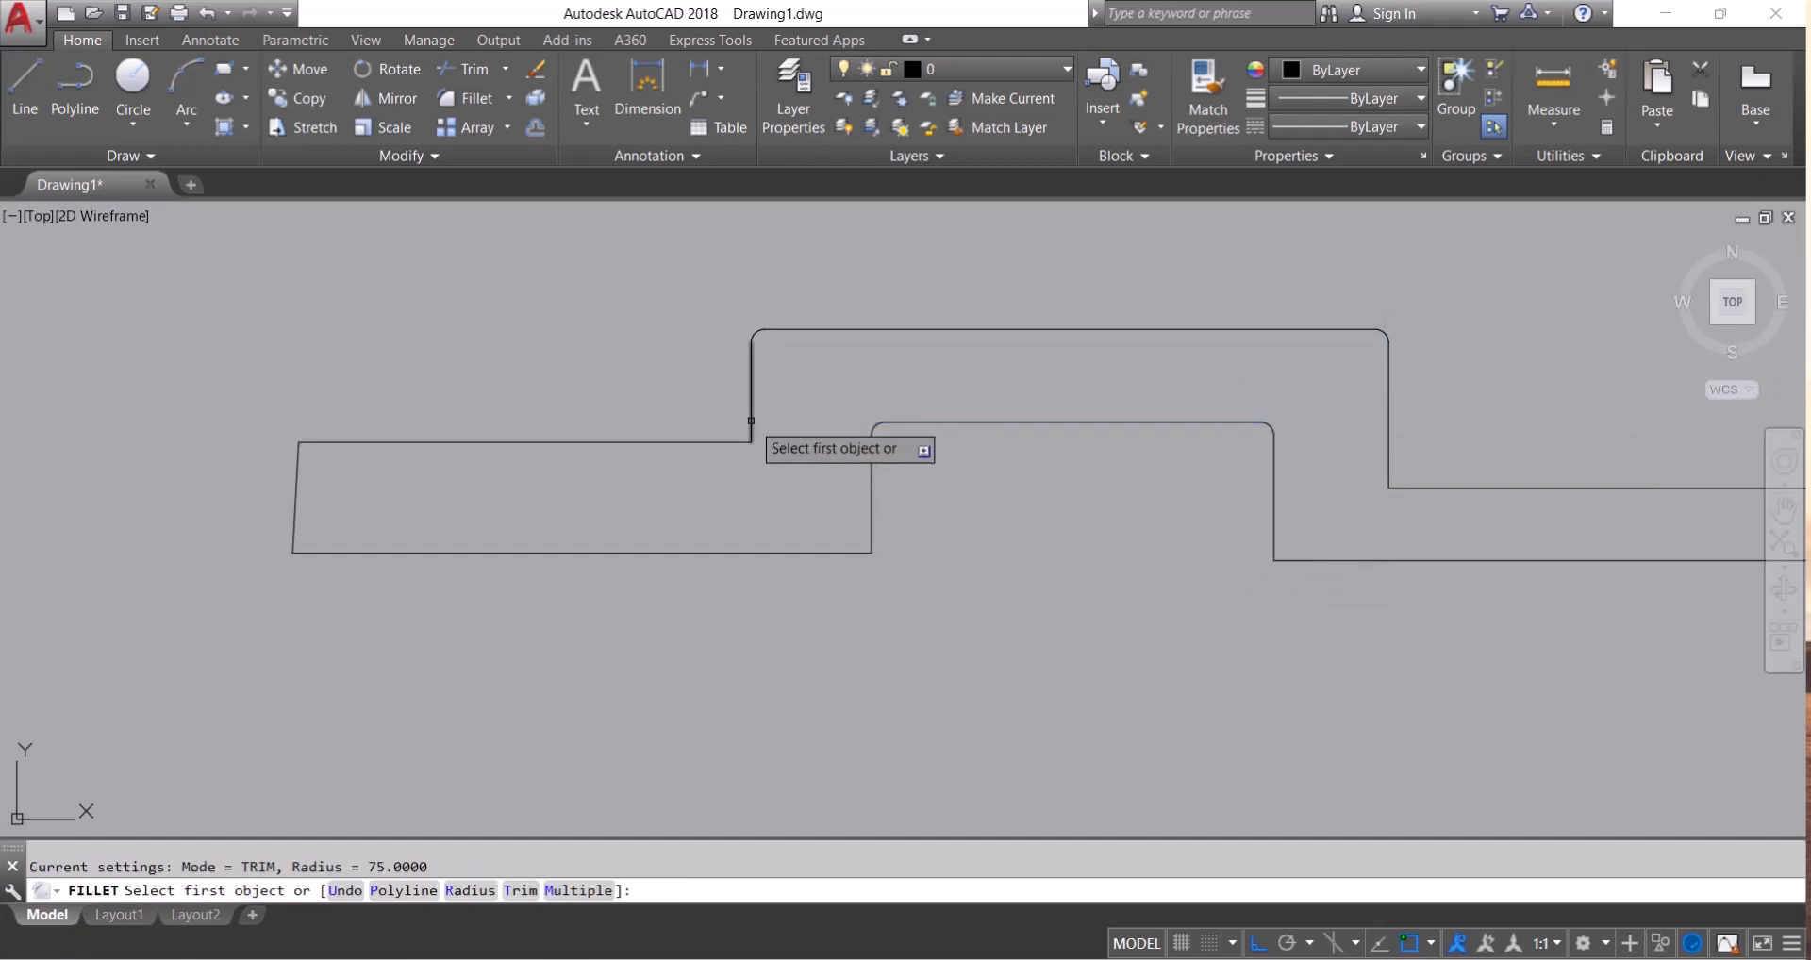
{"action": "left_click", "coordinate": [735, 441]}
{"action": "left_click", "coordinate": [751, 415]}
{"action": "key", "text": "Return"}
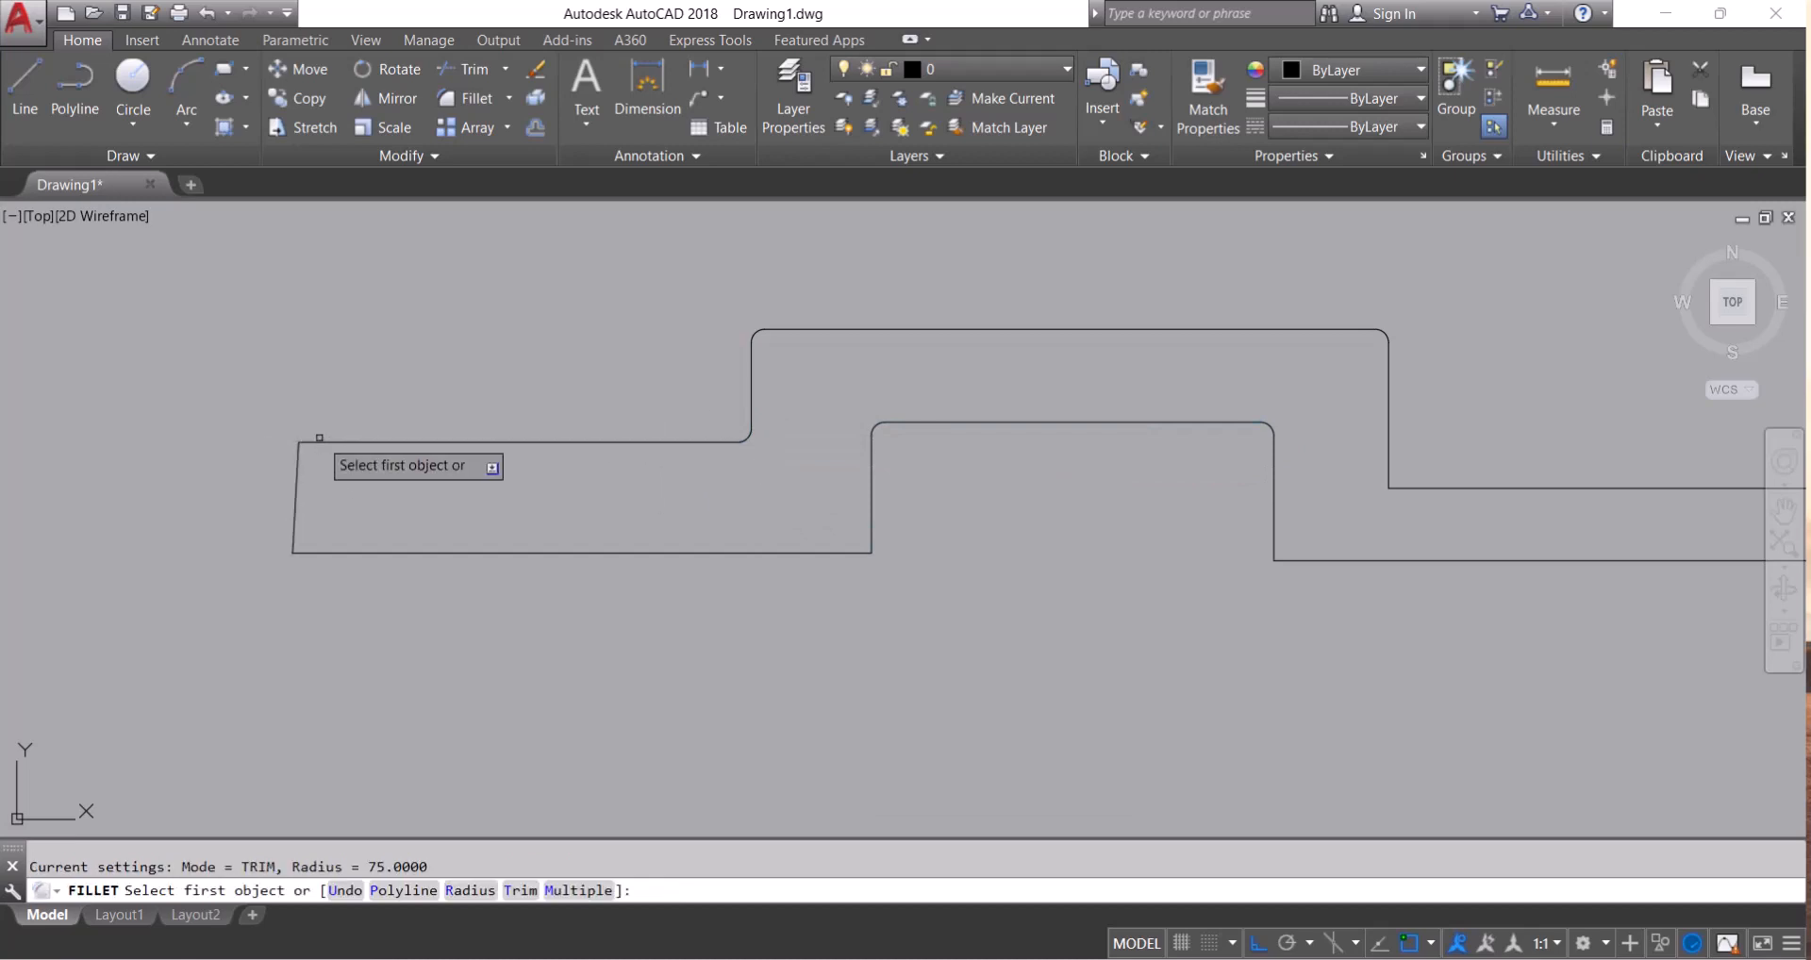
{"action": "left_click", "coordinate": [318, 441]}
{"action": "left_click", "coordinate": [300, 518]}
{"action": "key", "text": "Return"}
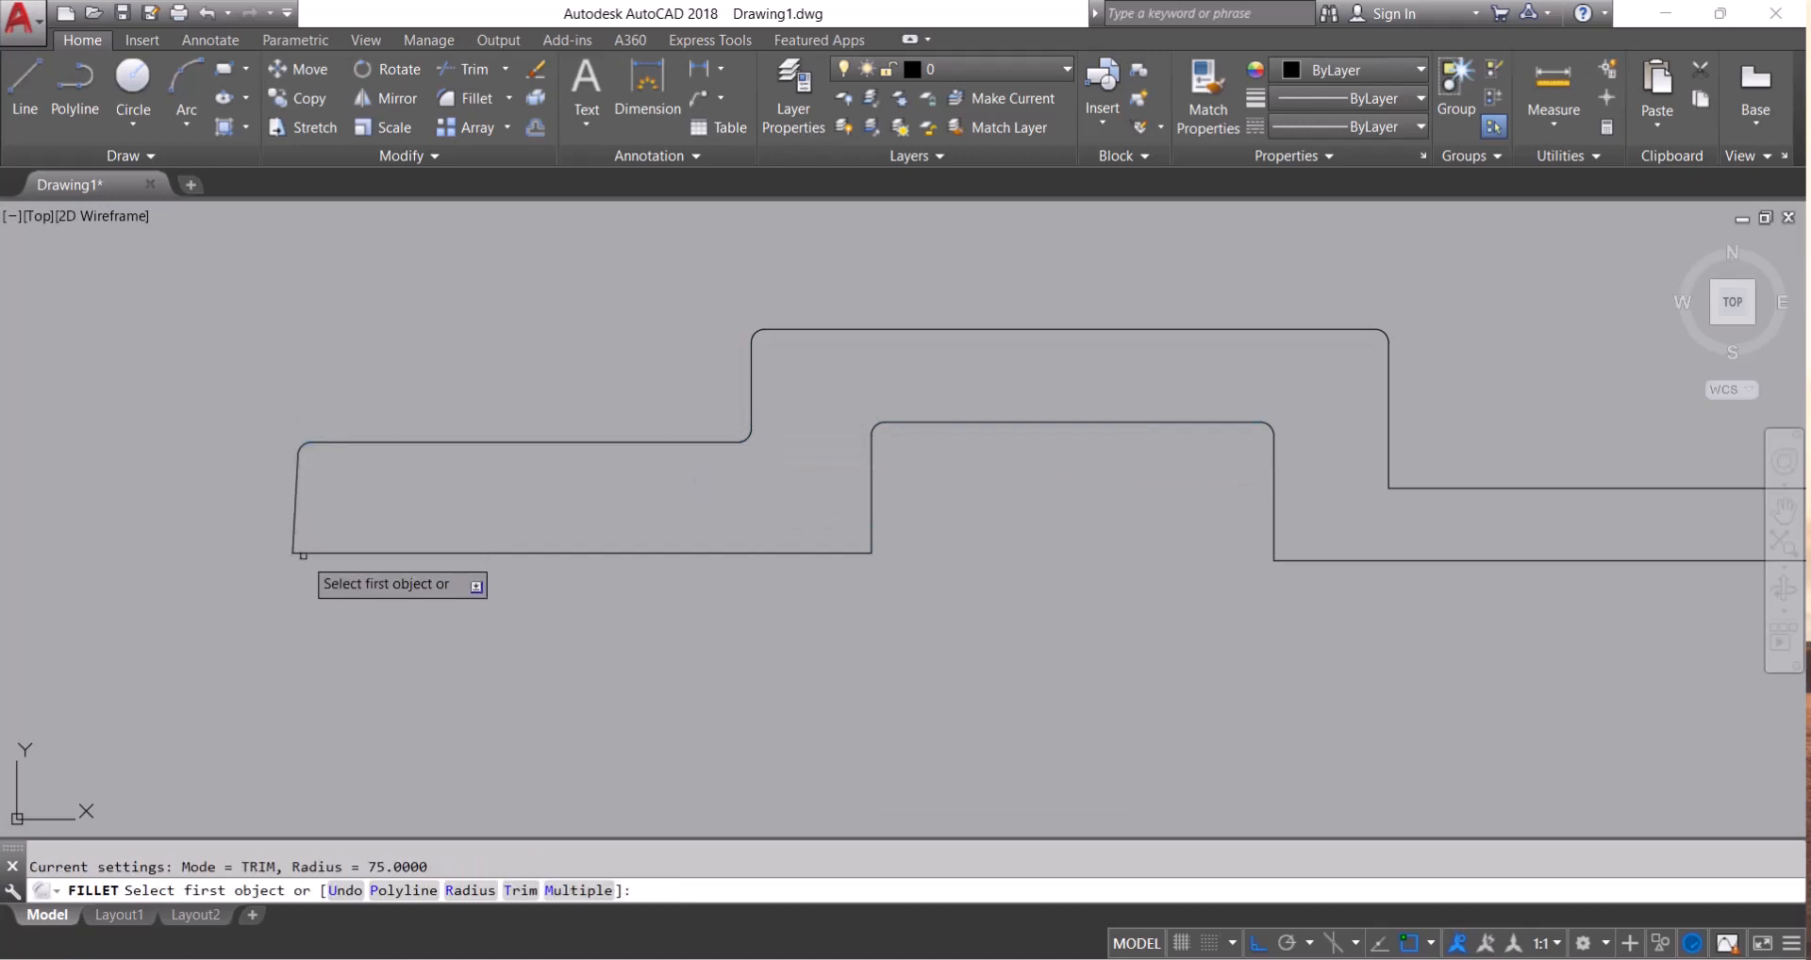
{"action": "left_click", "coordinate": [297, 553]}
{"action": "left_click", "coordinate": [291, 531]}
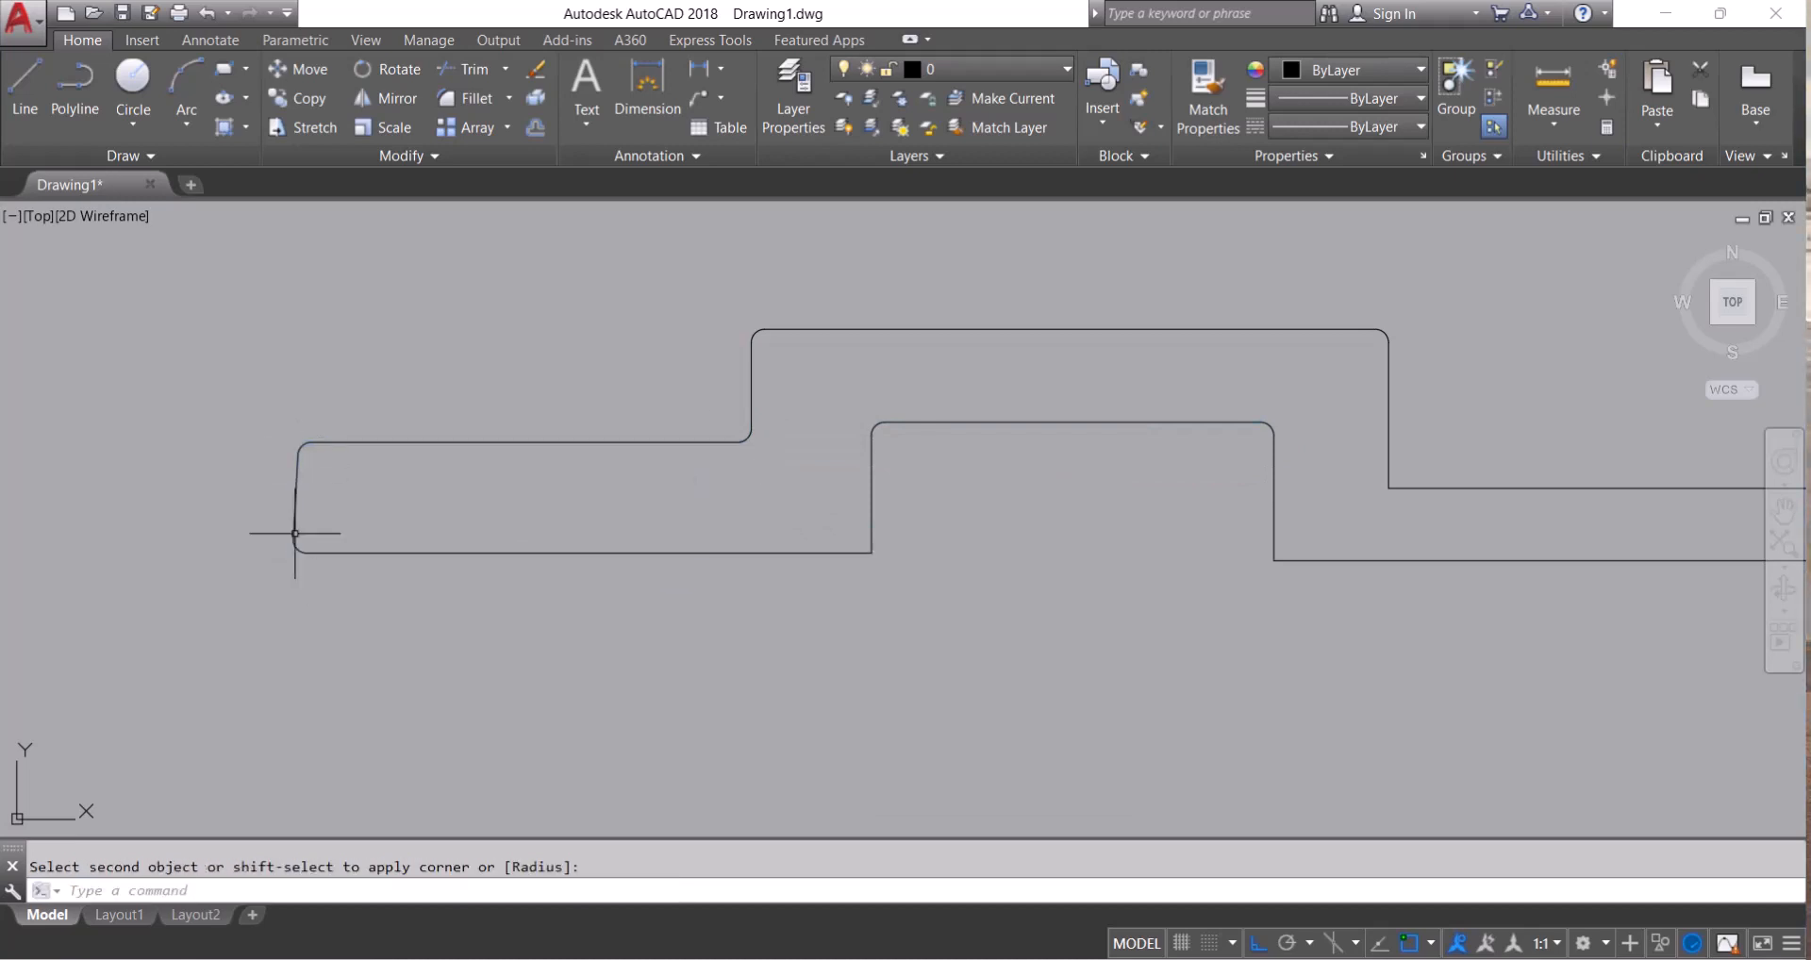
Fillet both lower corners of the recess and the inner corner above the right arm with radius 75
{"action": "key", "text": "Return"}
{"action": "left_click", "coordinate": [847, 553]}
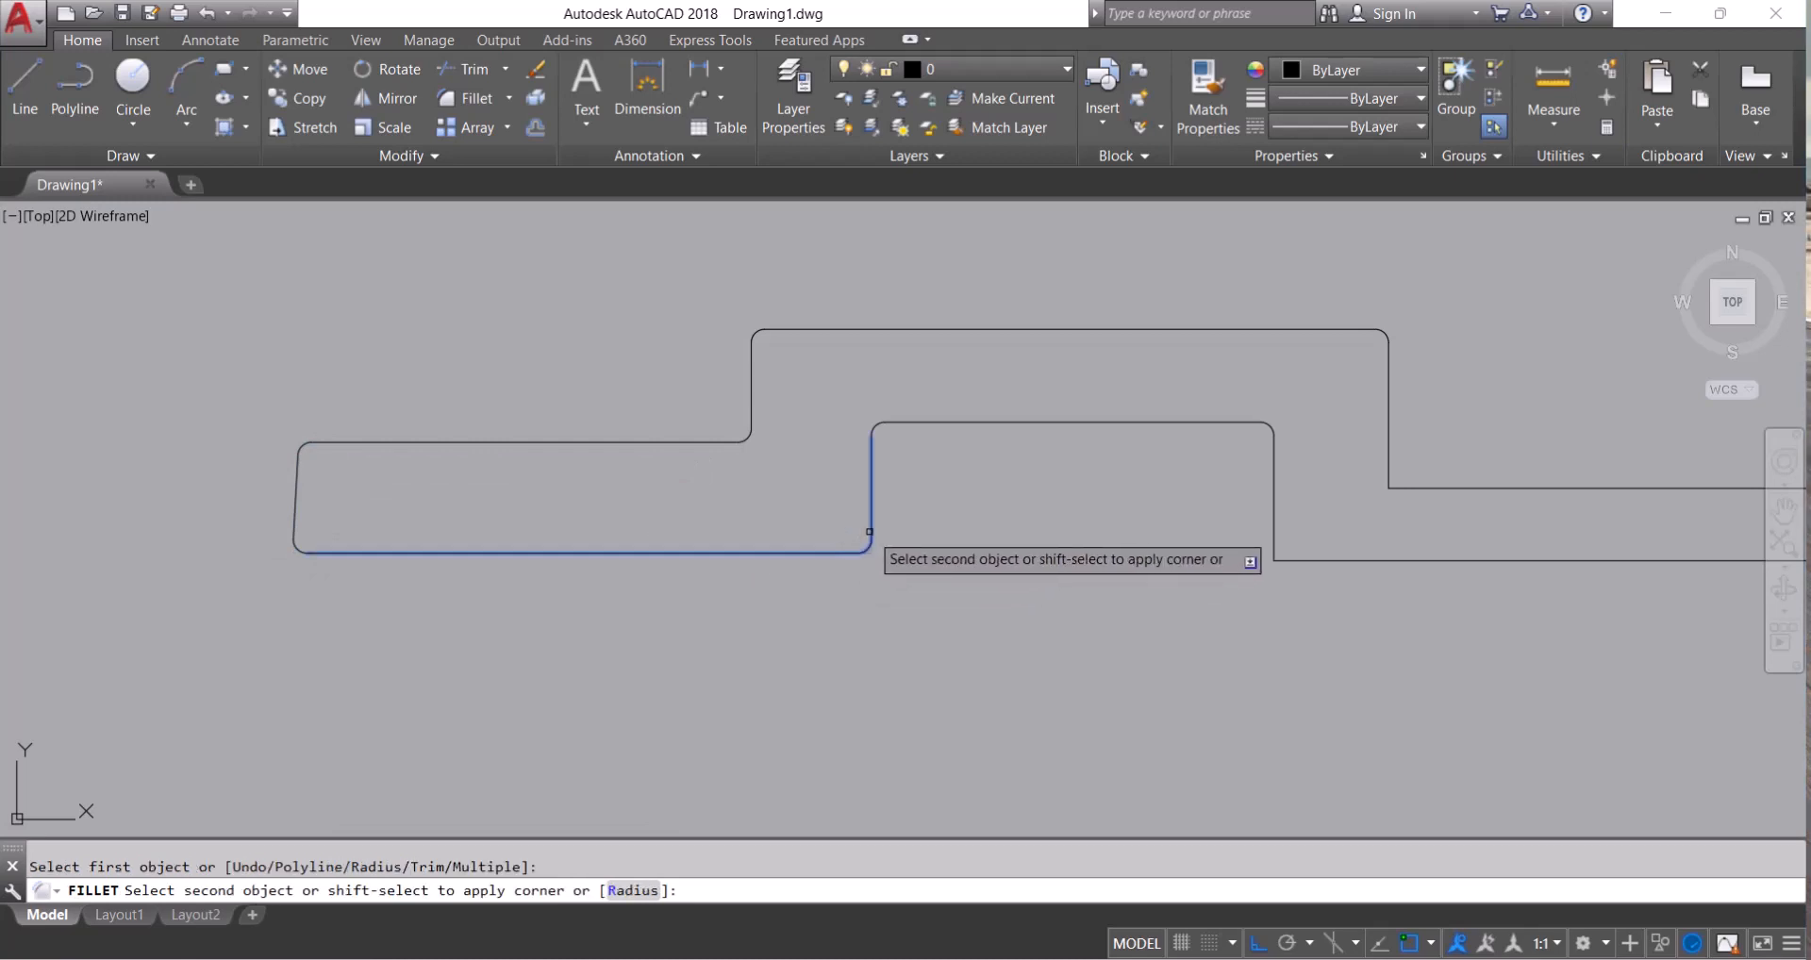
{"action": "left_click", "coordinate": [871, 528]}
{"action": "key", "text": "Return"}
{"action": "left_click", "coordinate": [1302, 560]}
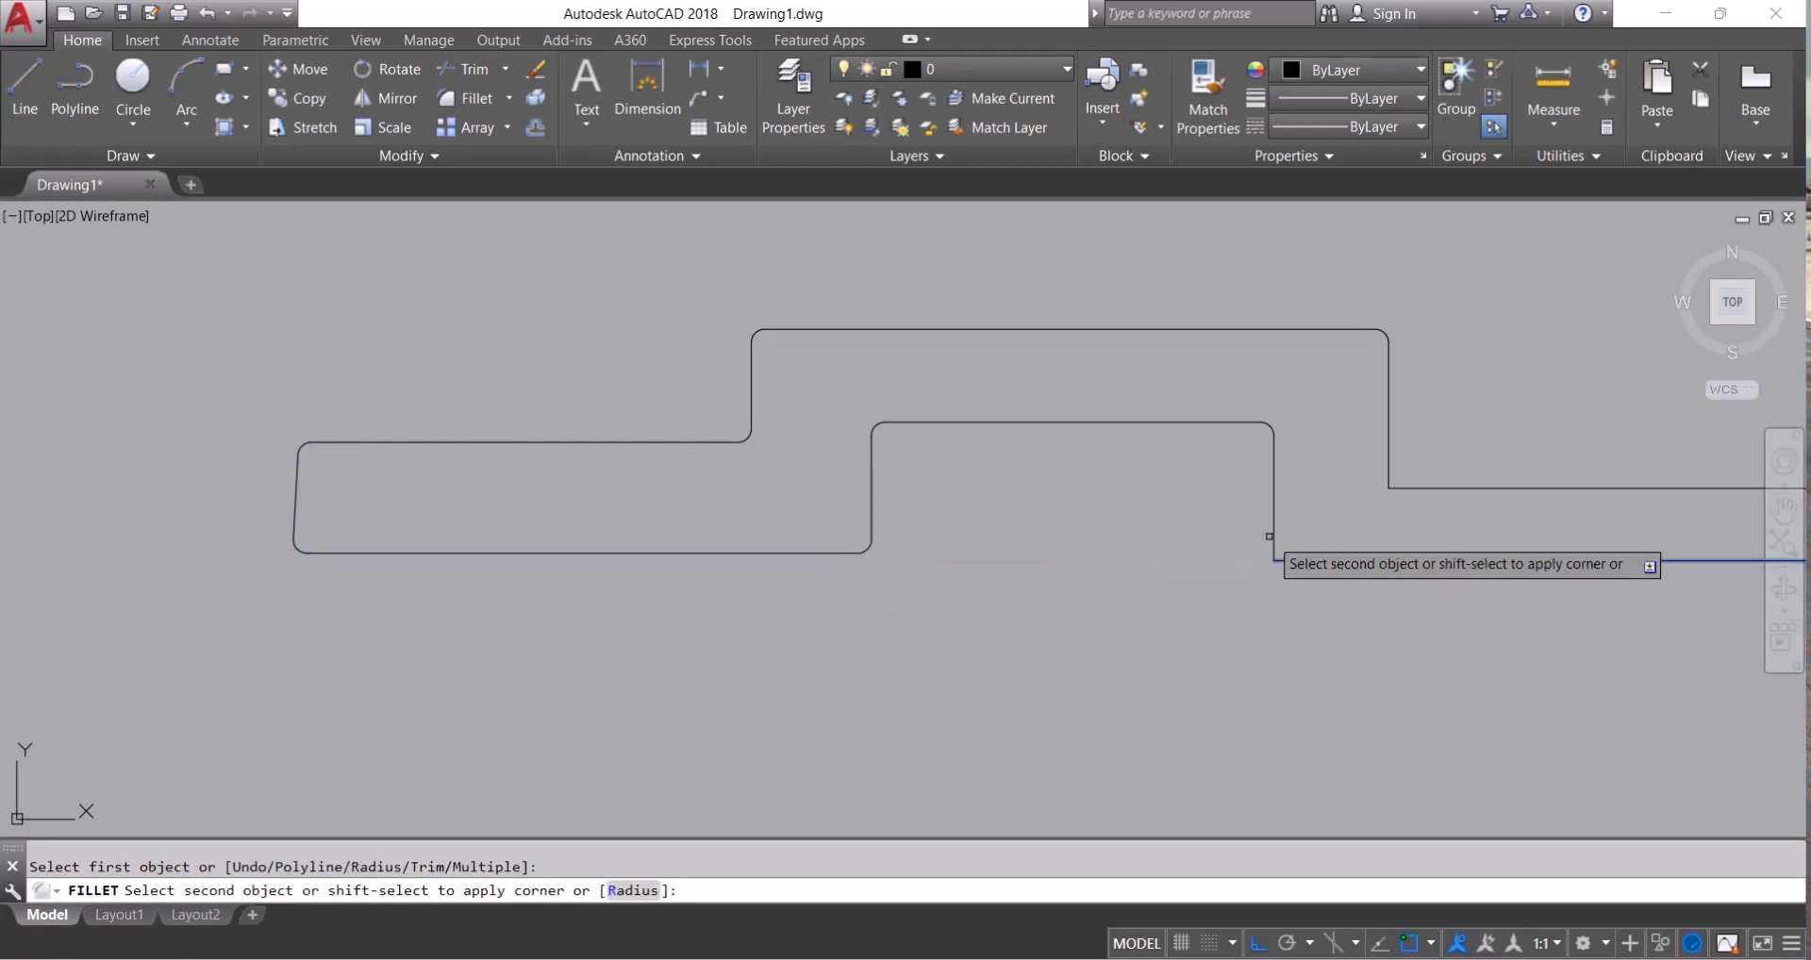
{"action": "left_click", "coordinate": [1274, 537]}
{"action": "key", "text": "Return"}
{"action": "left_click", "coordinate": [1424, 488]}
{"action": "left_click", "coordinate": [1388, 462]}
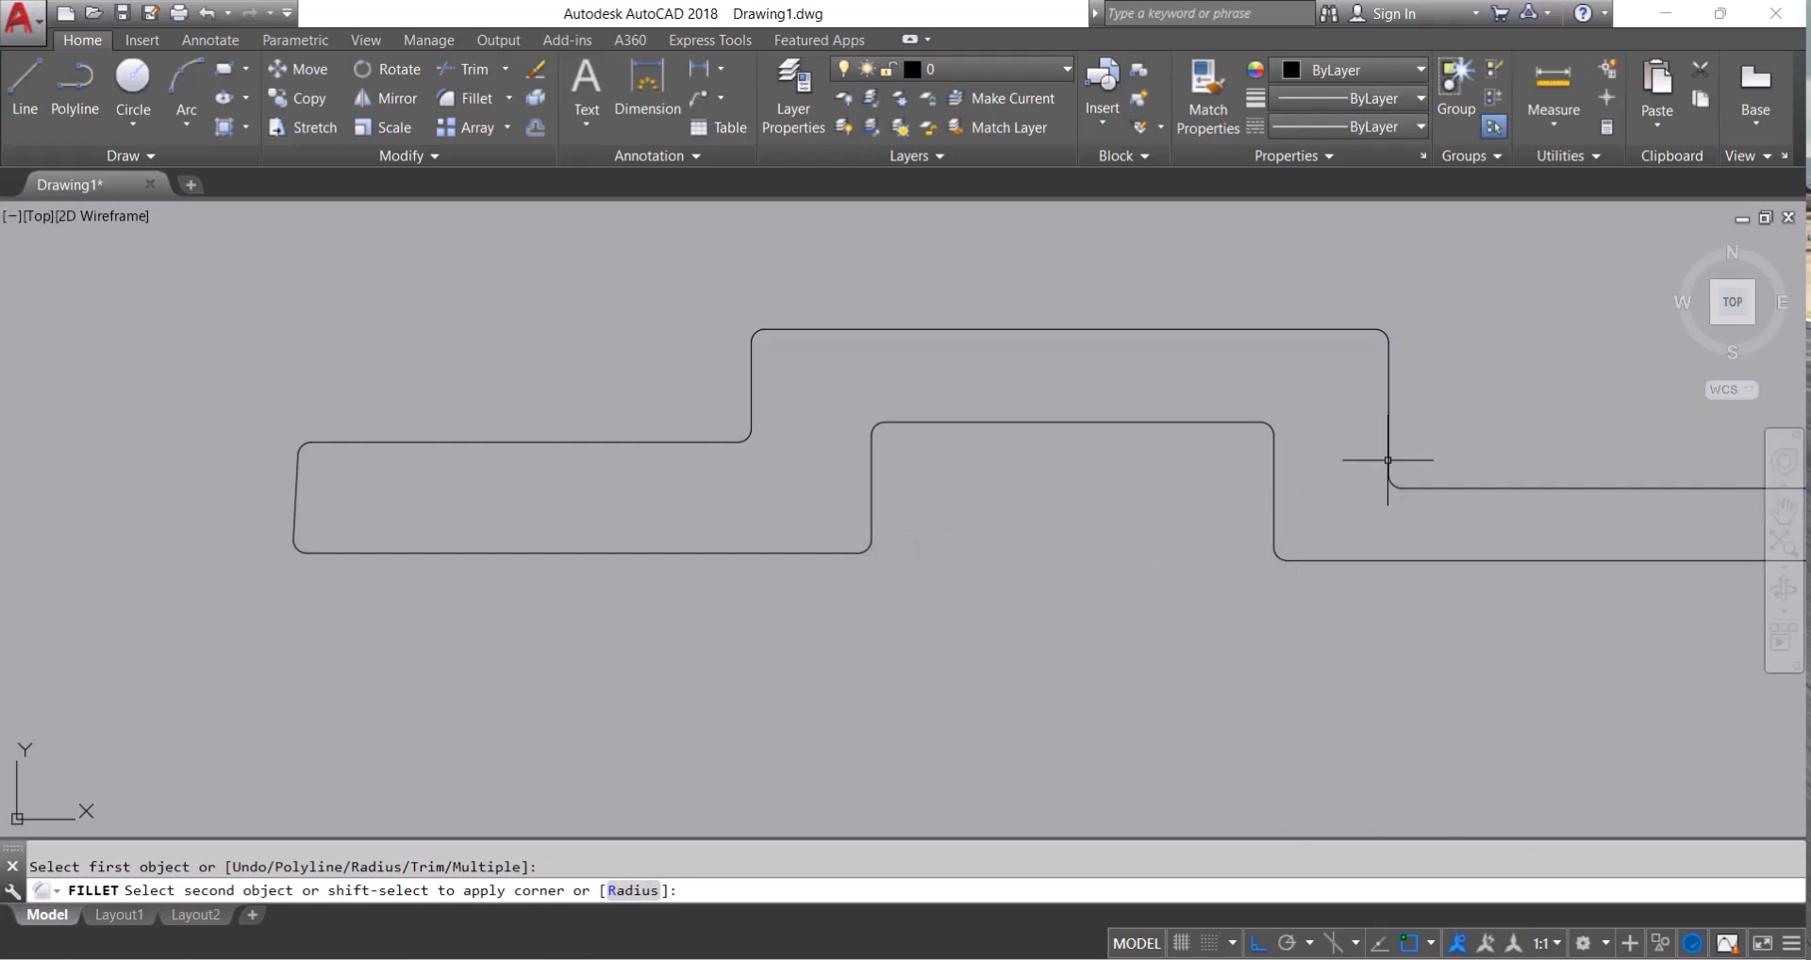
Fillet the upper and lower corners of the outline's right end with radius 75 and end the Fillet command
{"action": "middle_click_drag", "start_coordinate": [1409, 507], "coordinate": [1025, 540]}
{"action": "key", "text": "Return"}
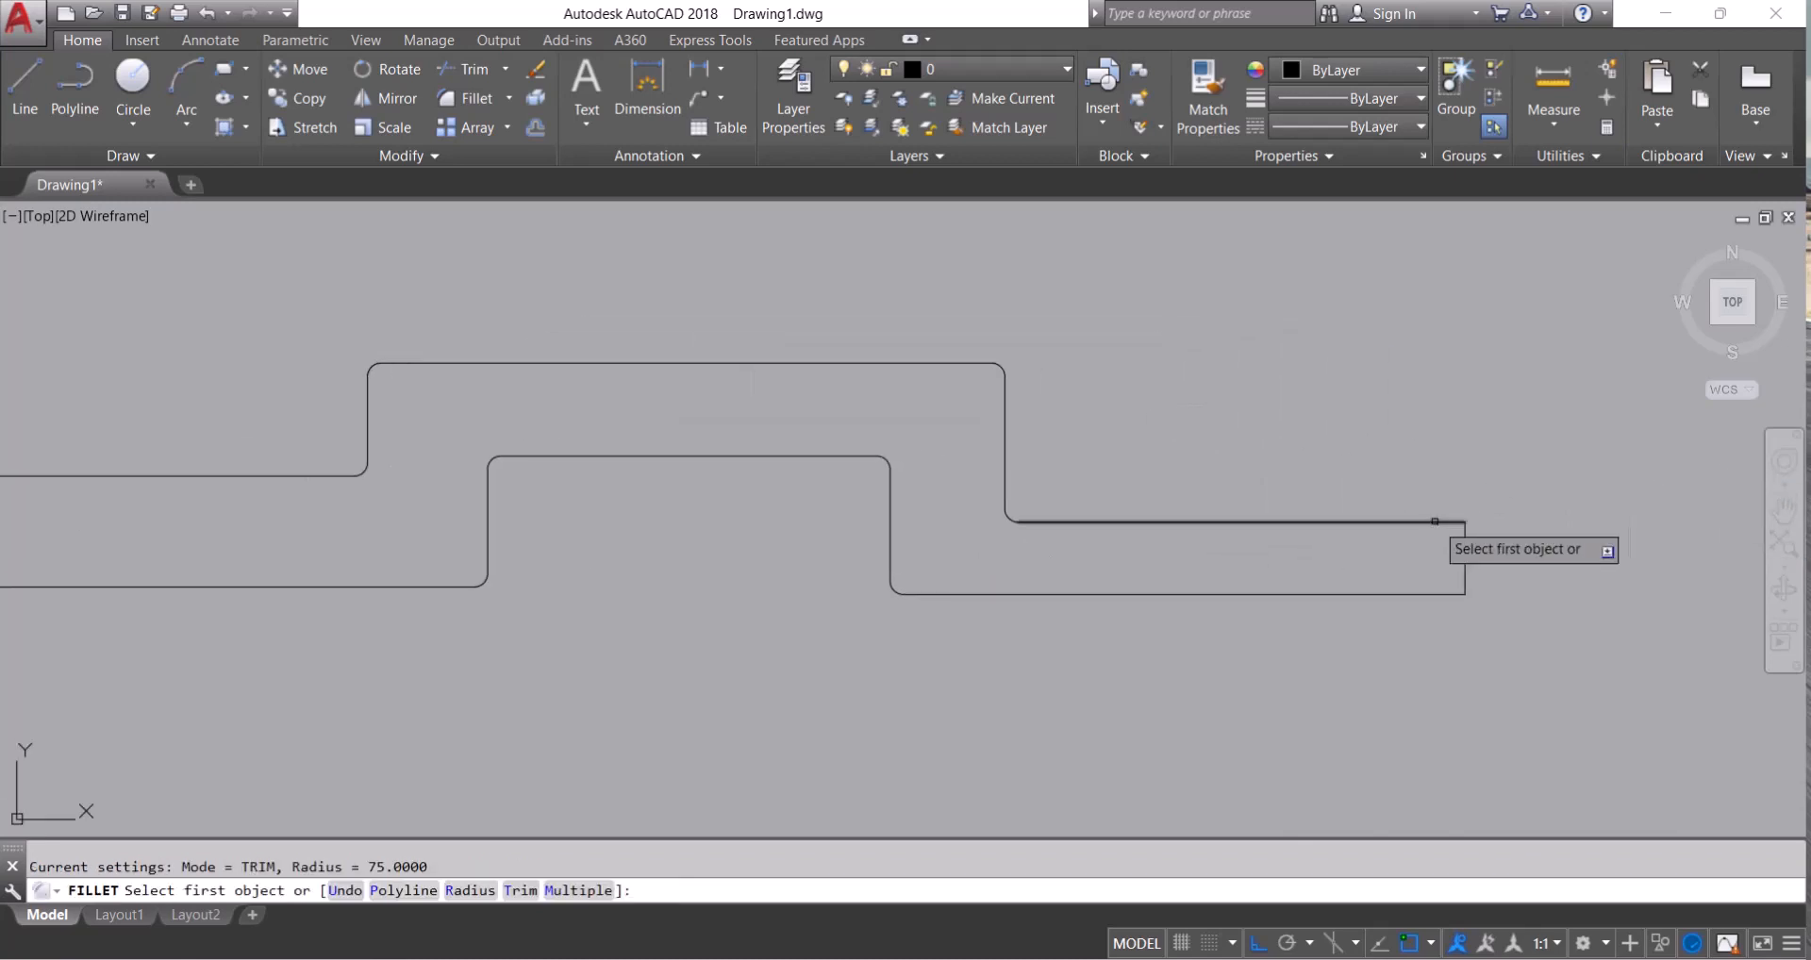
{"action": "left_click", "coordinate": [1452, 522]}
{"action": "left_click", "coordinate": [1465, 542]}
{"action": "key", "text": "Return"}
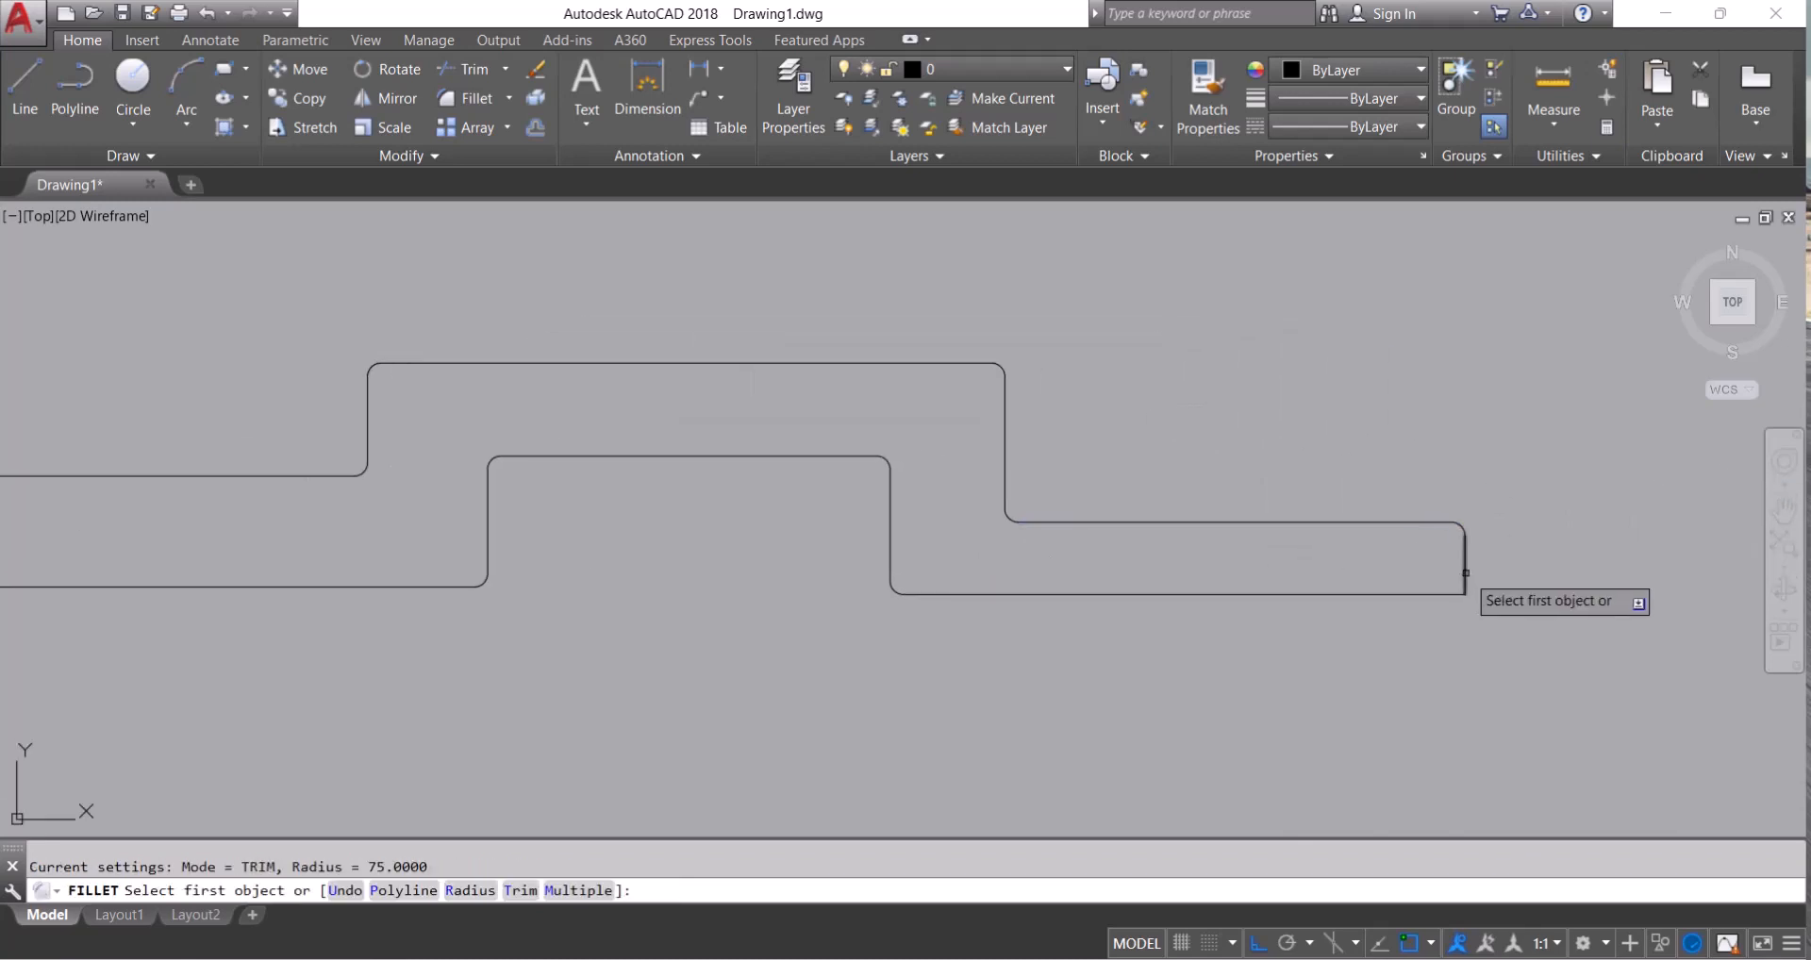
{"action": "left_click", "coordinate": [1462, 577]}
{"action": "left_click", "coordinate": [1452, 594]}
{"action": "key", "text": "Return"}
{"action": "scroll", "coordinate": [1417, 616], "scroll_direction": "down", "scroll_amount": 3}
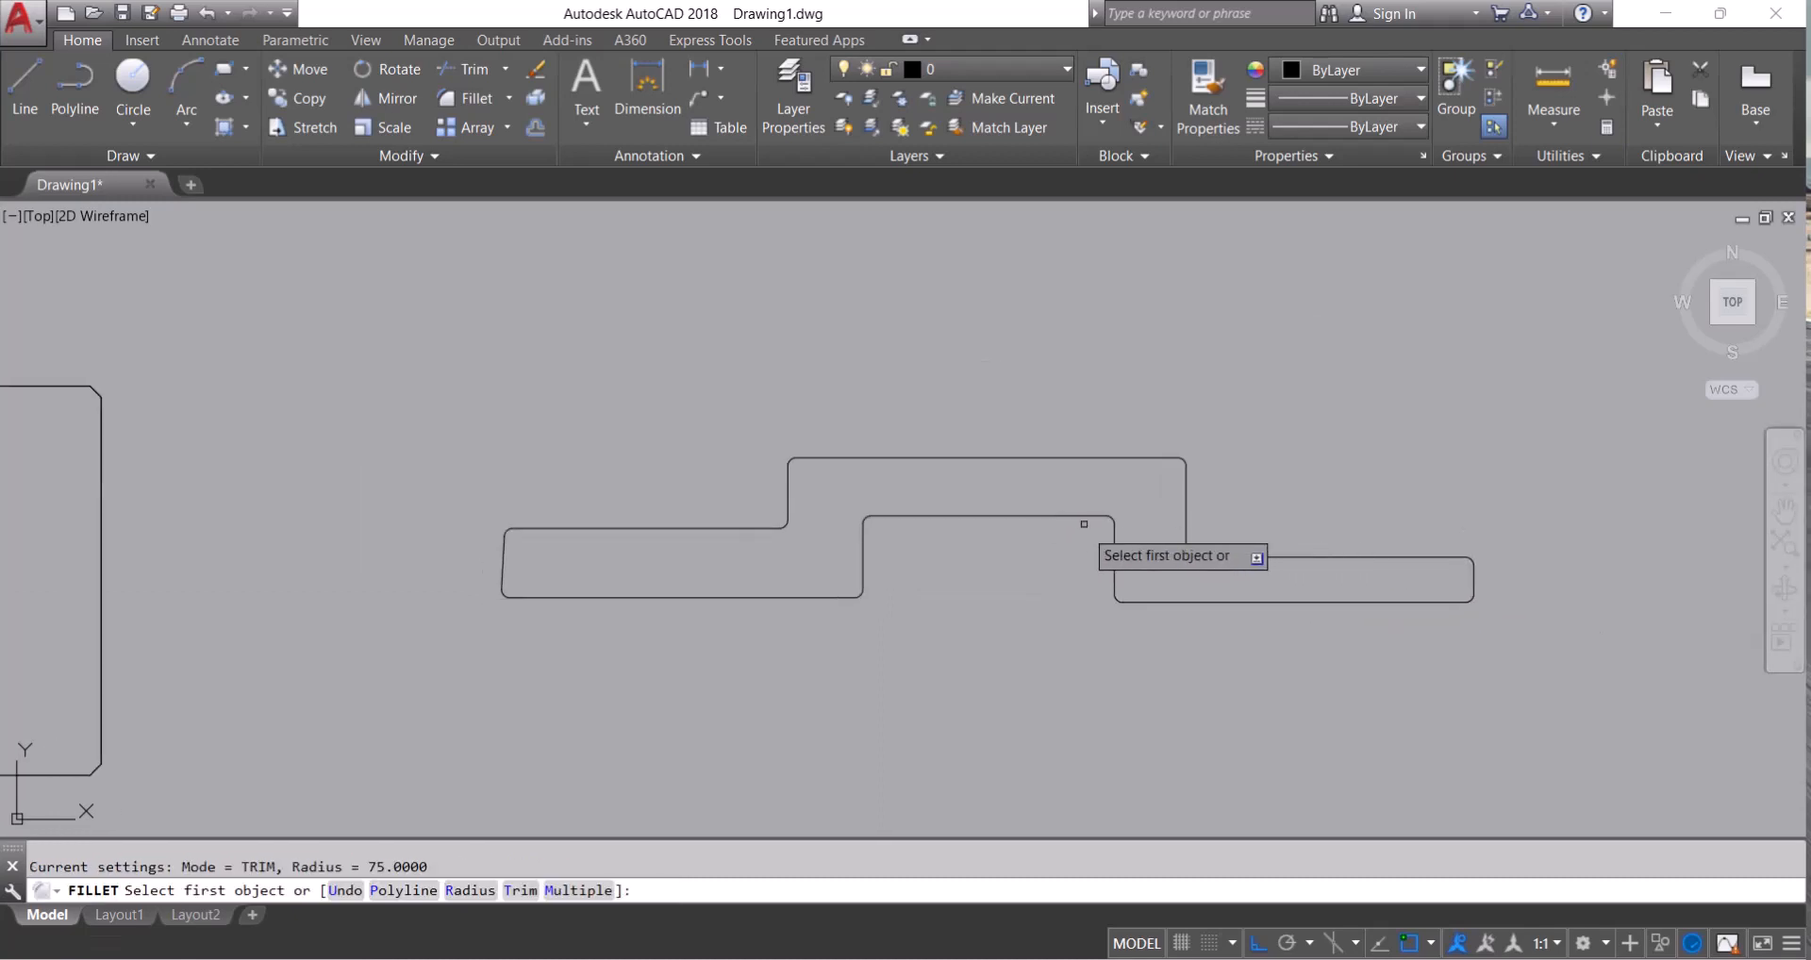
{"action": "middle_click_drag", "start_coordinate": [1091, 524], "coordinate": [1067, 494]}
{"action": "key", "text": "Escape"}
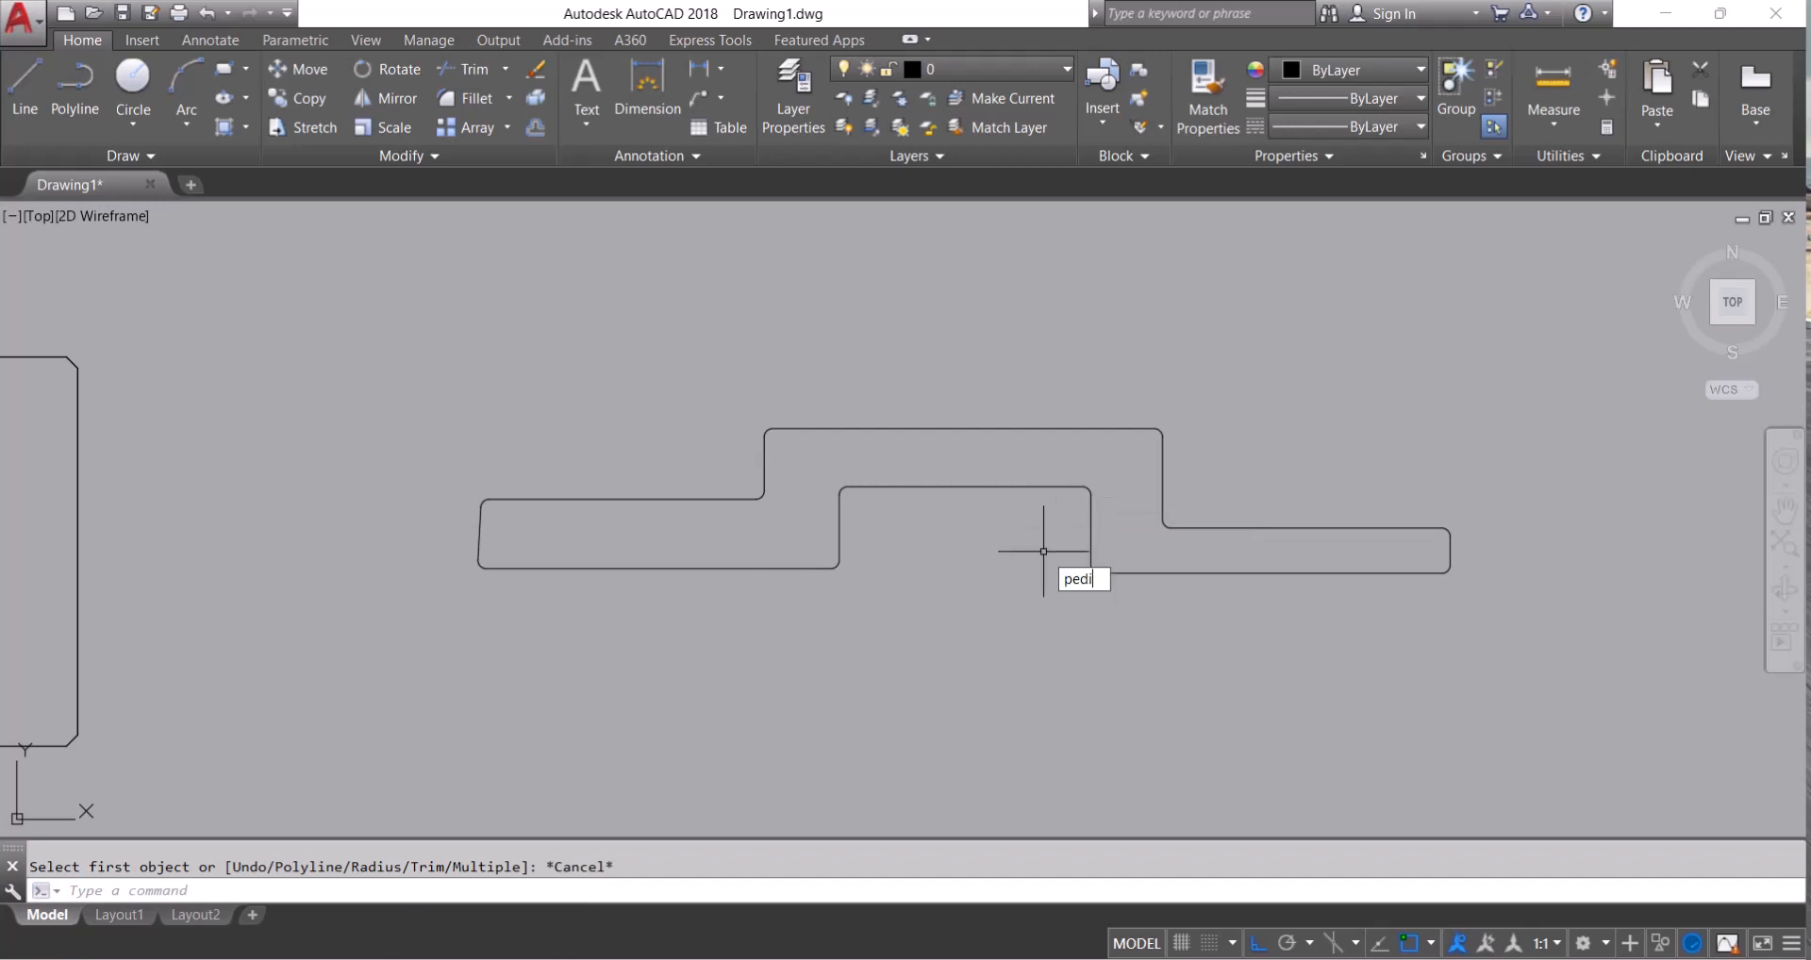
Convert the left arm's upper line to a polyline with PEDIT and join all the outline's other segments to it
{"action": "key", "text": "Return"}
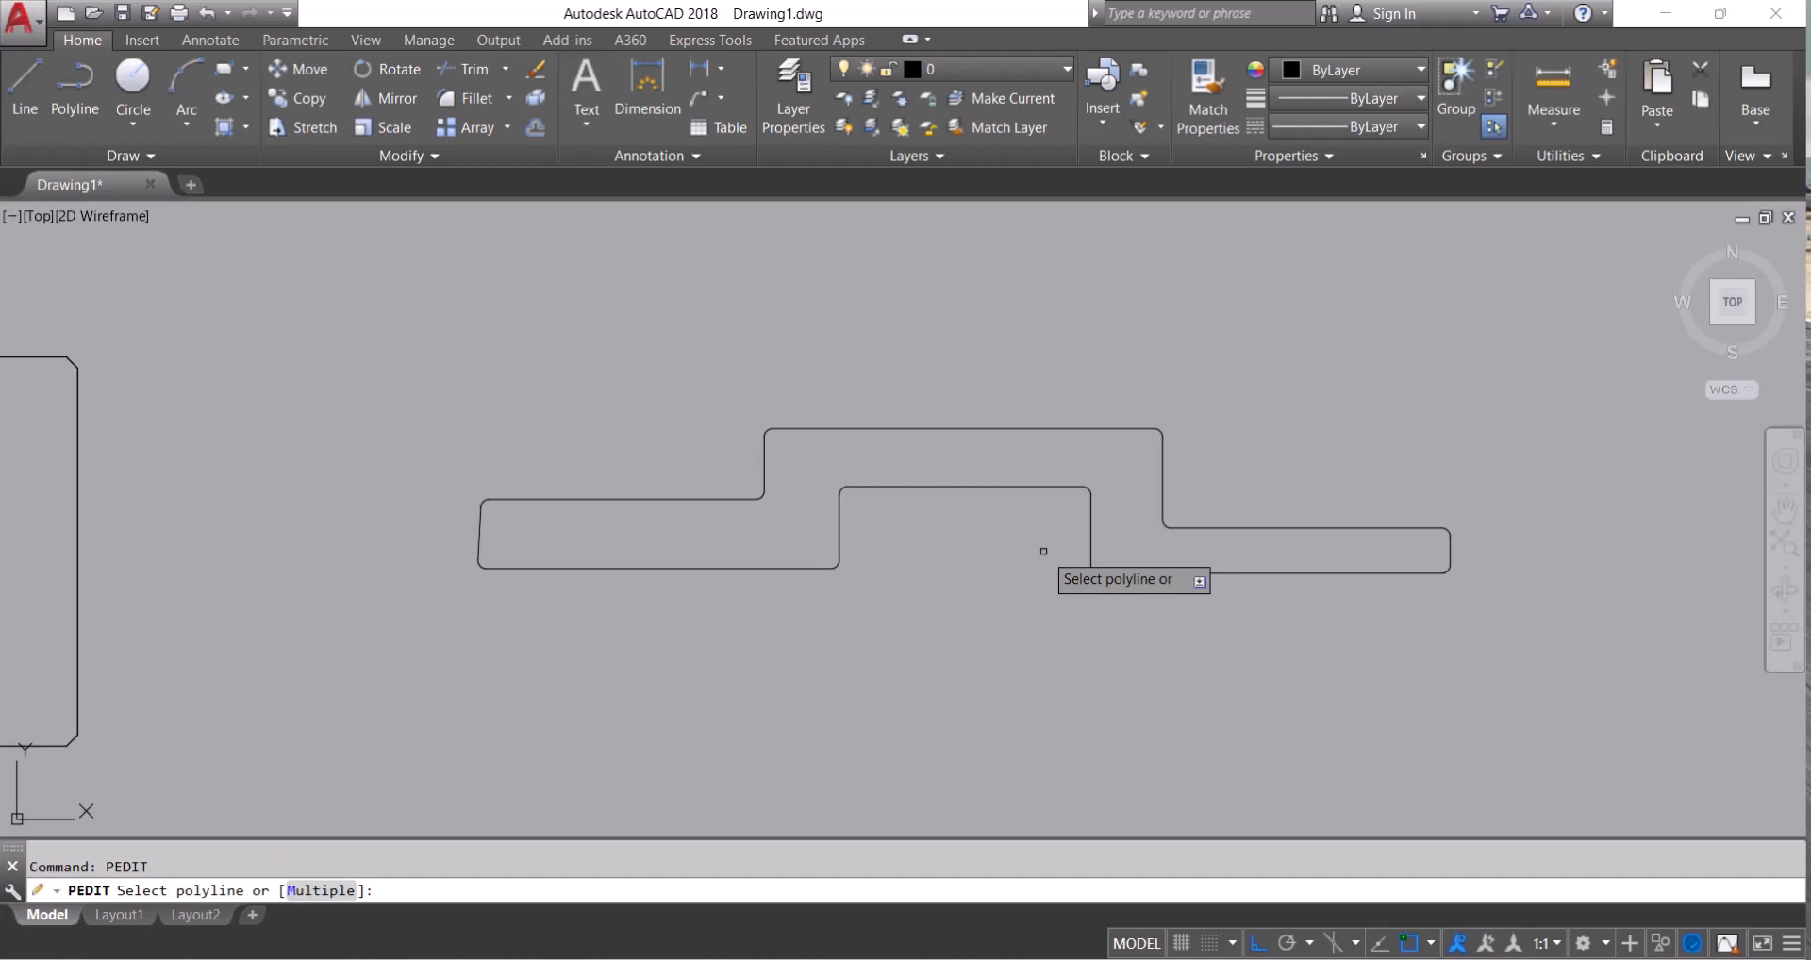
{"action": "left_click", "coordinate": [586, 498]}
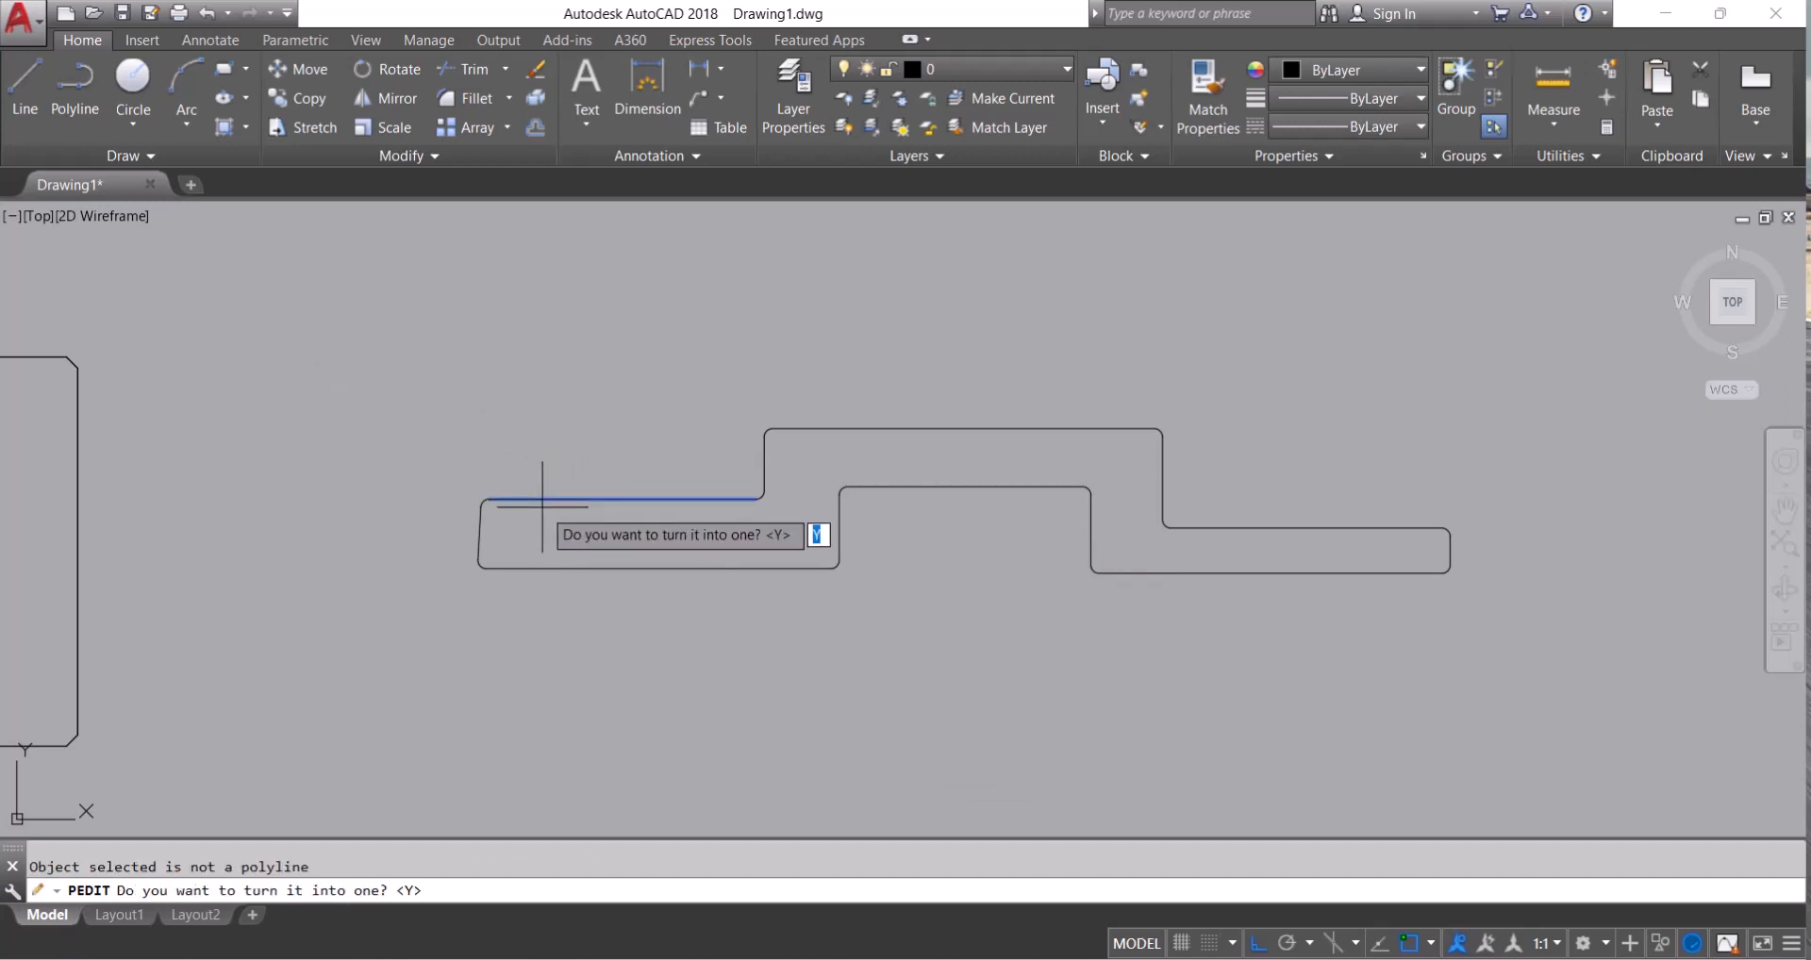
{"action": "key", "text": "Return"}
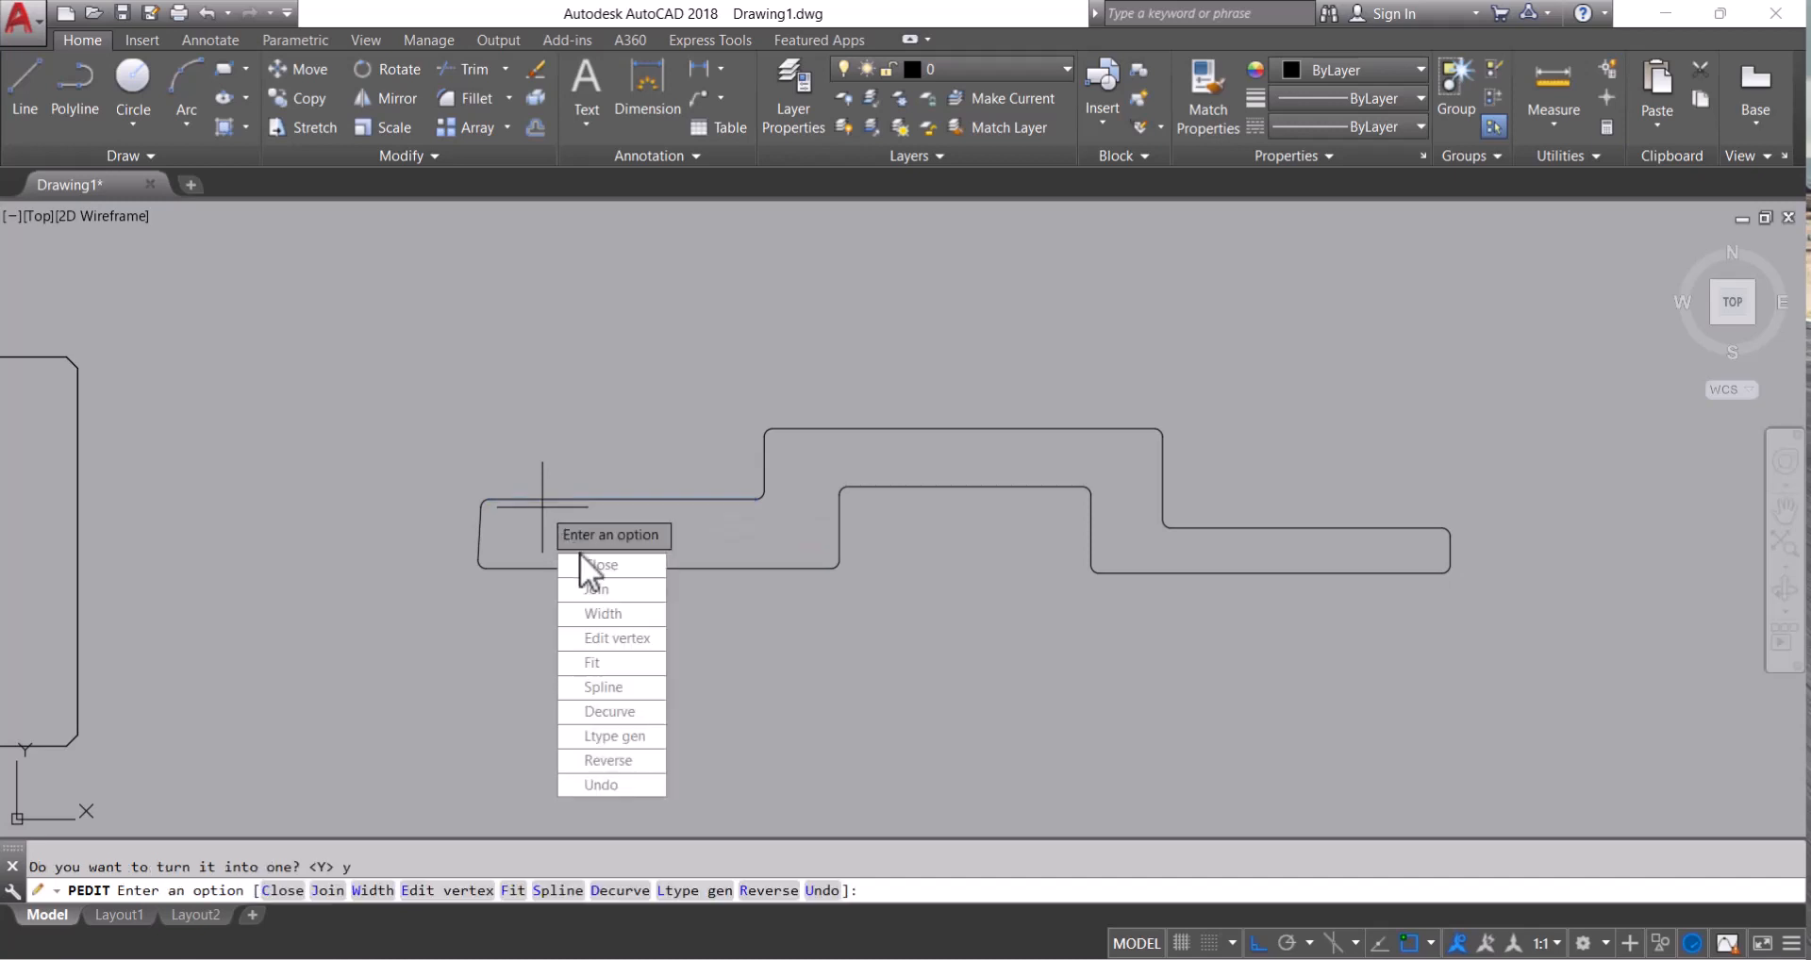
{"action": "left_click", "coordinate": [611, 591]}
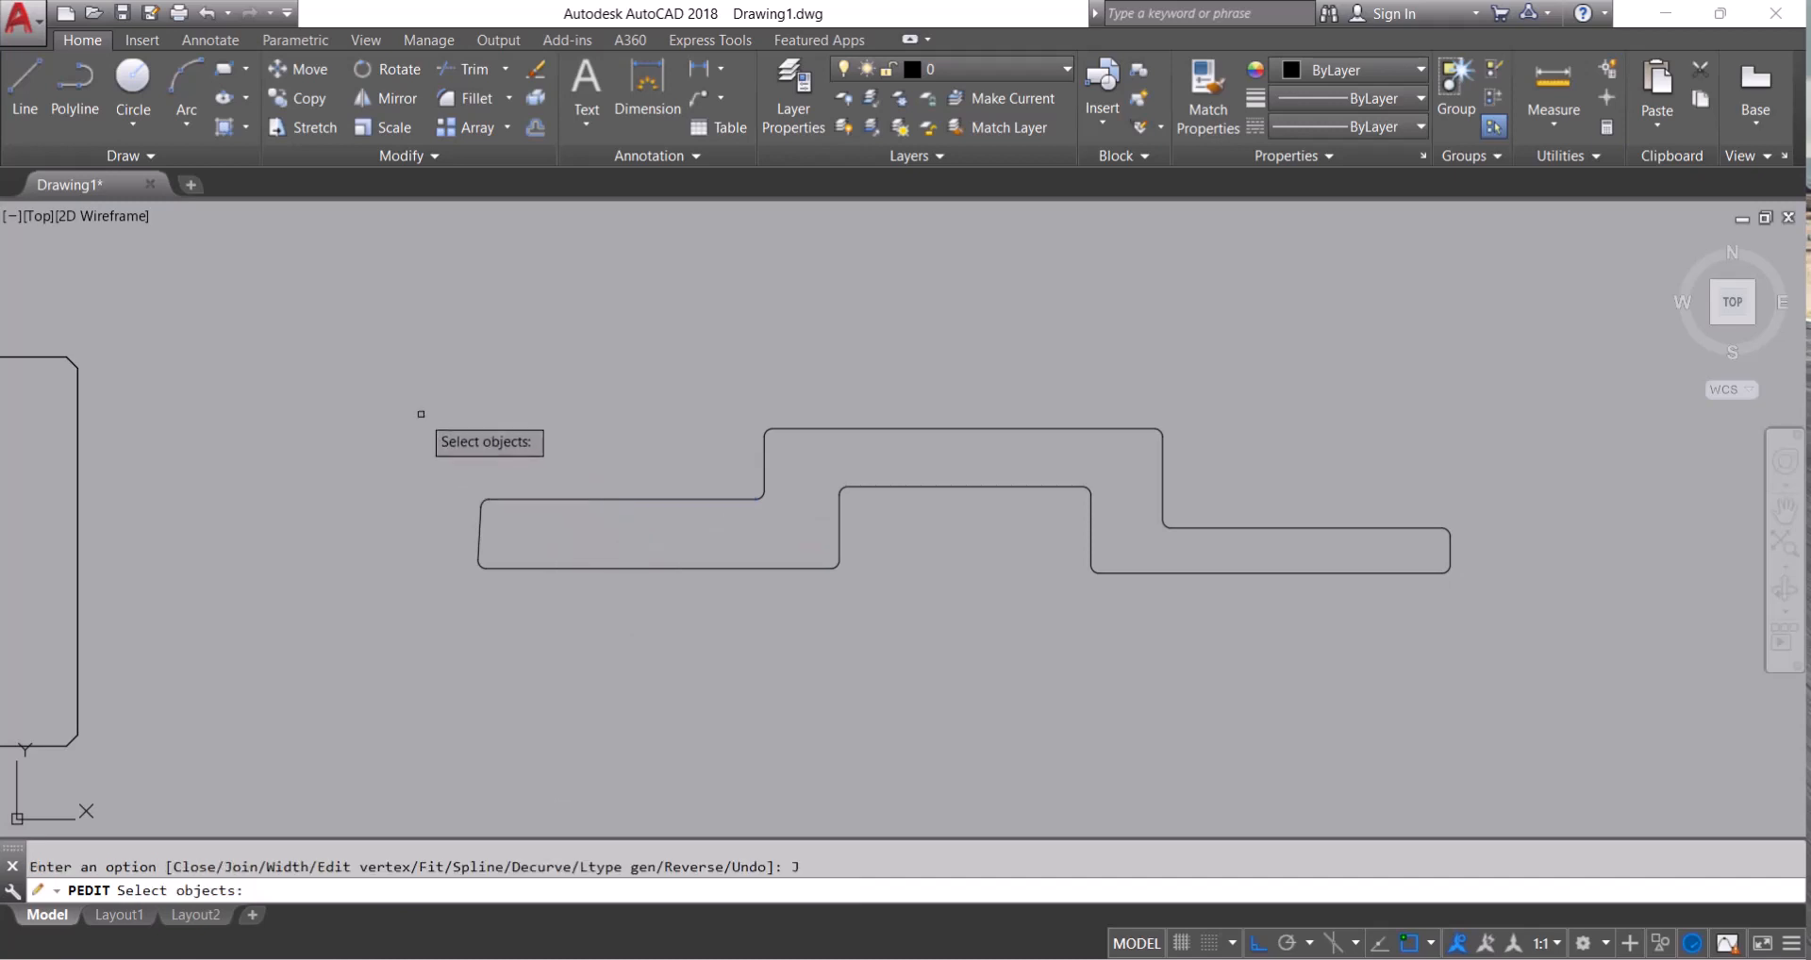
{"action": "left_click", "coordinate": [395, 304]}
{"action": "left_click", "coordinate": [1727, 679]}
{"action": "key", "text": "Return"}
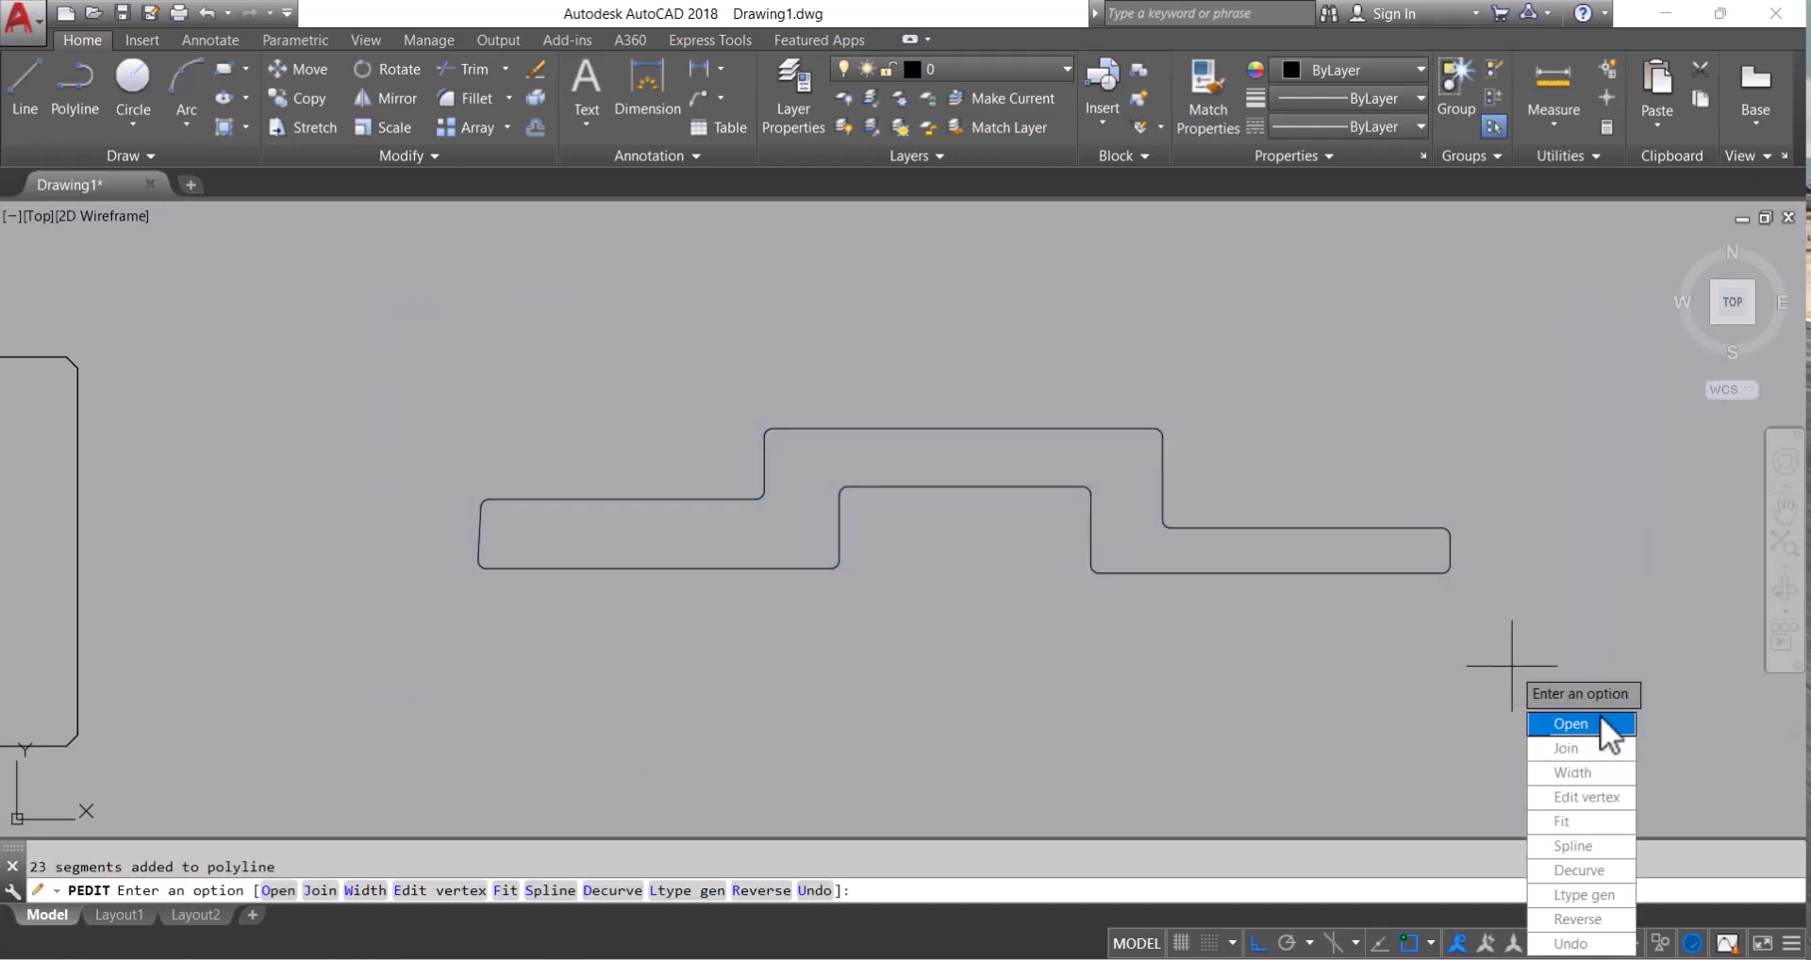
{"action": "left_click", "coordinate": [1580, 748]}
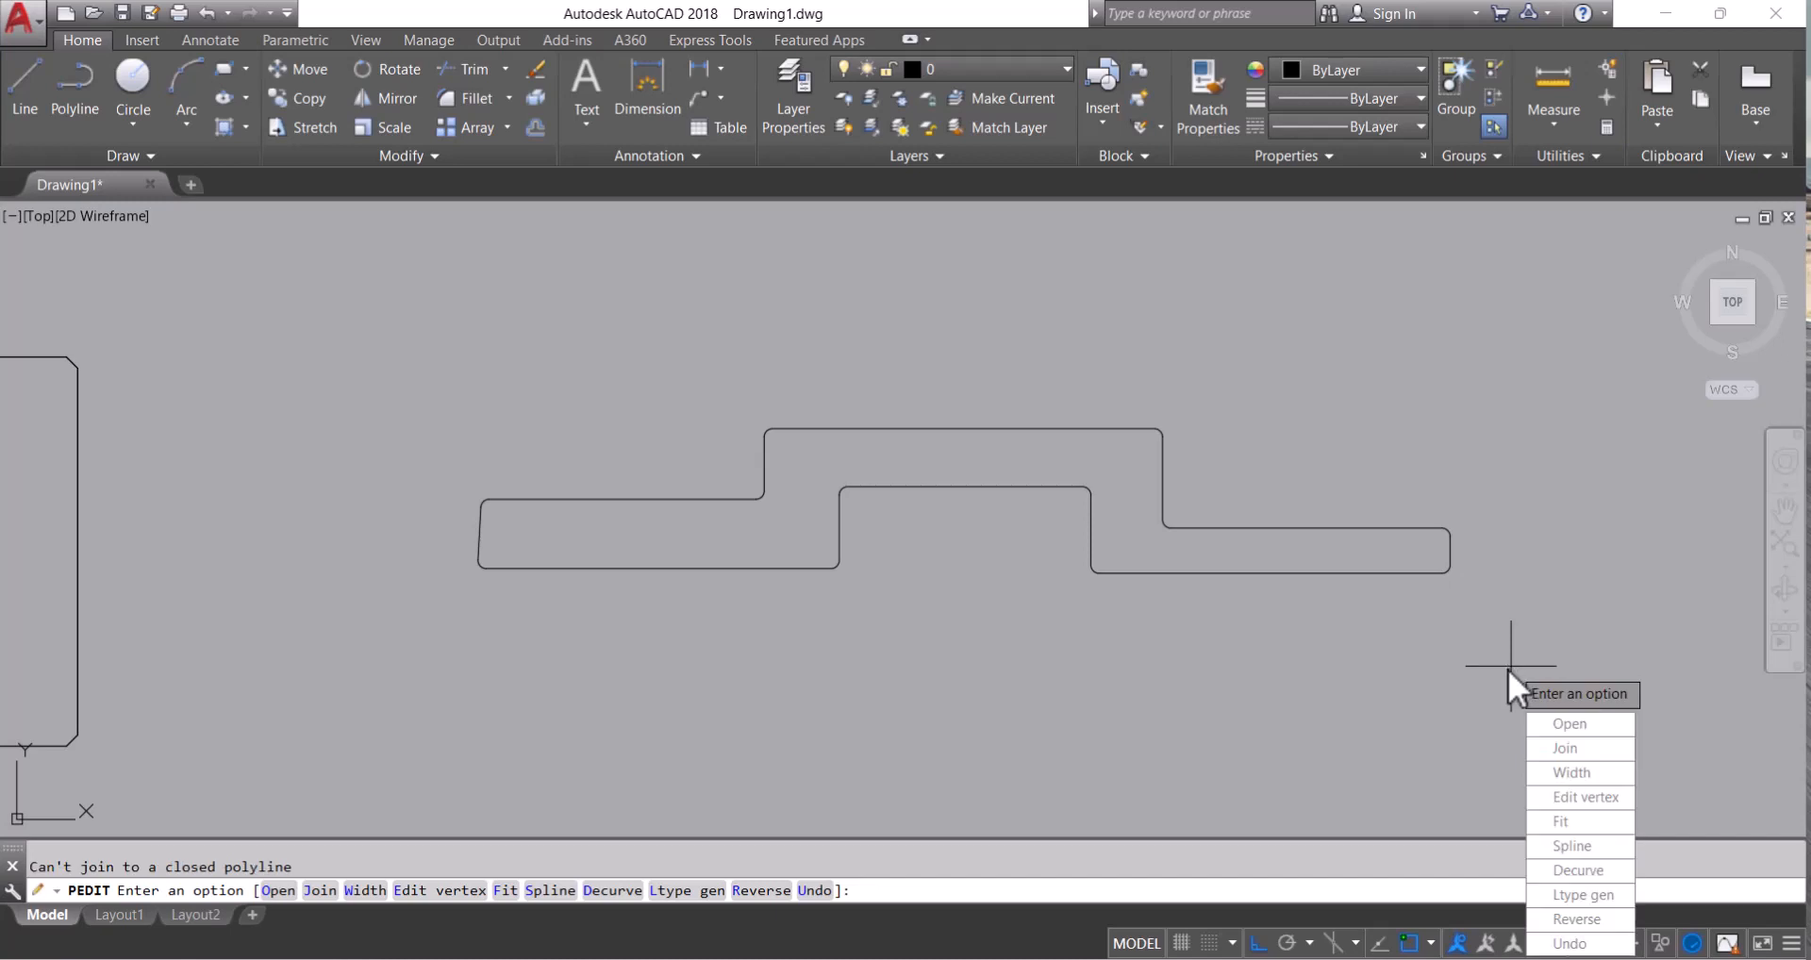
{"action": "key", "text": "Return"}
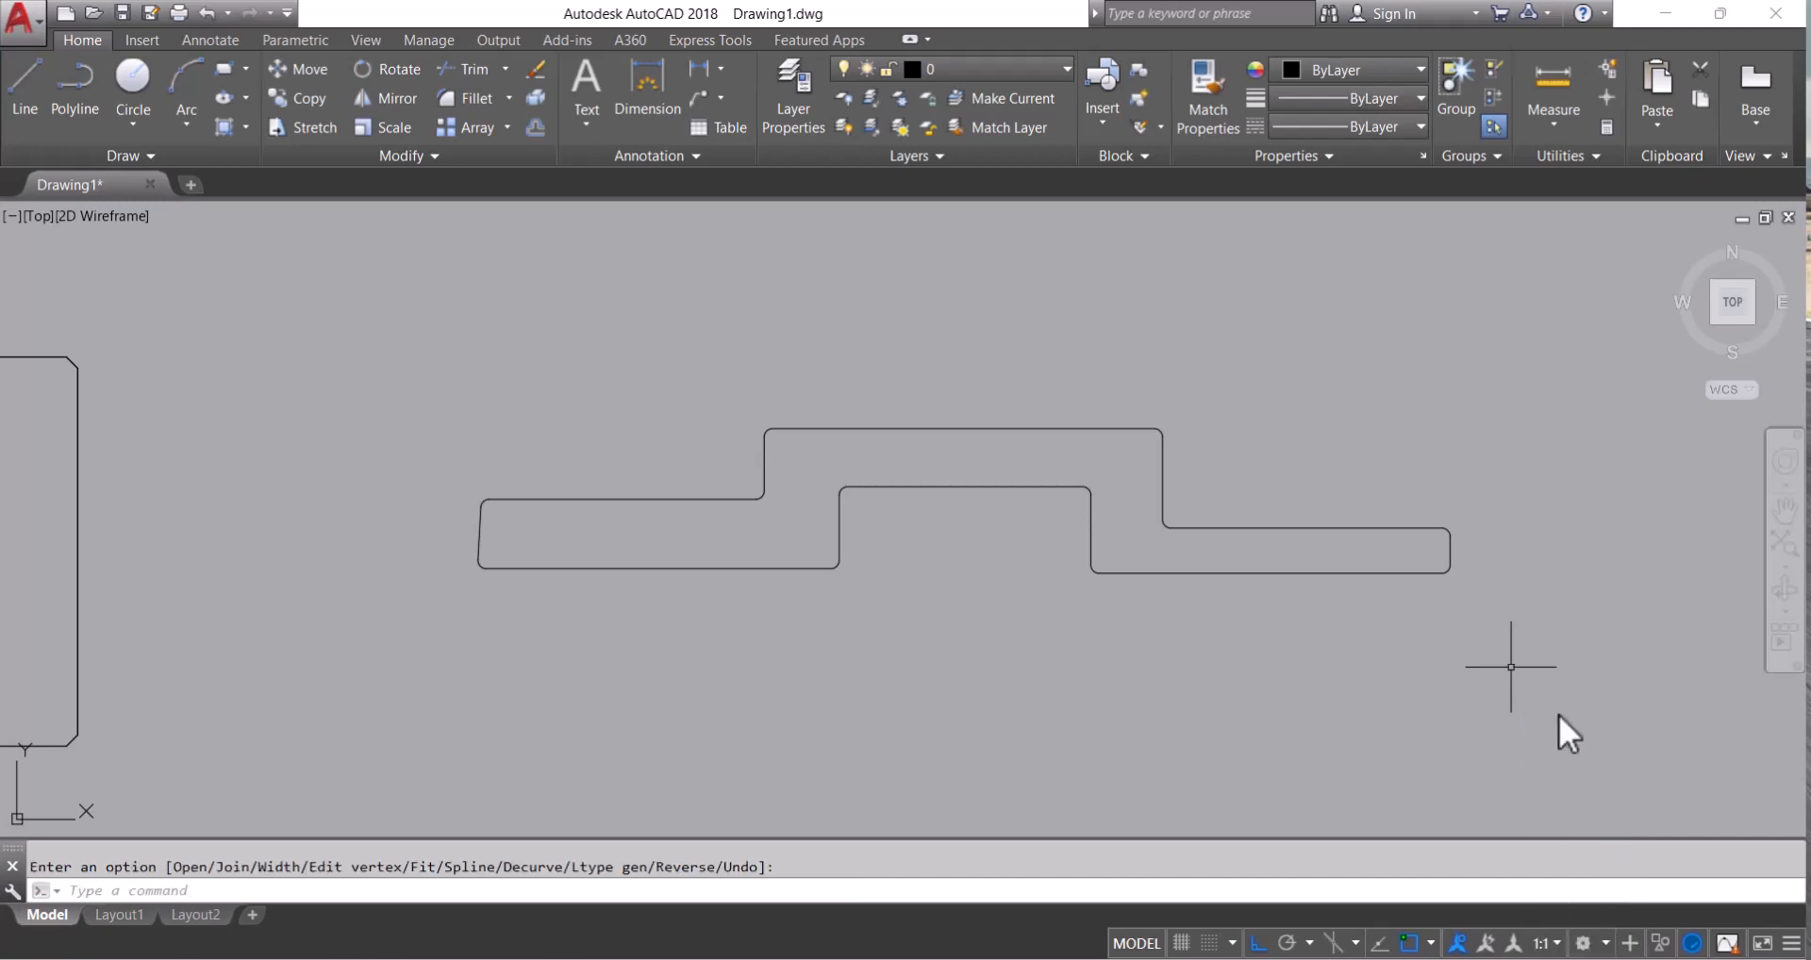
{"action": "key", "text": "Escape"}
{"action": "left_click", "coordinate": [1420, 570]}
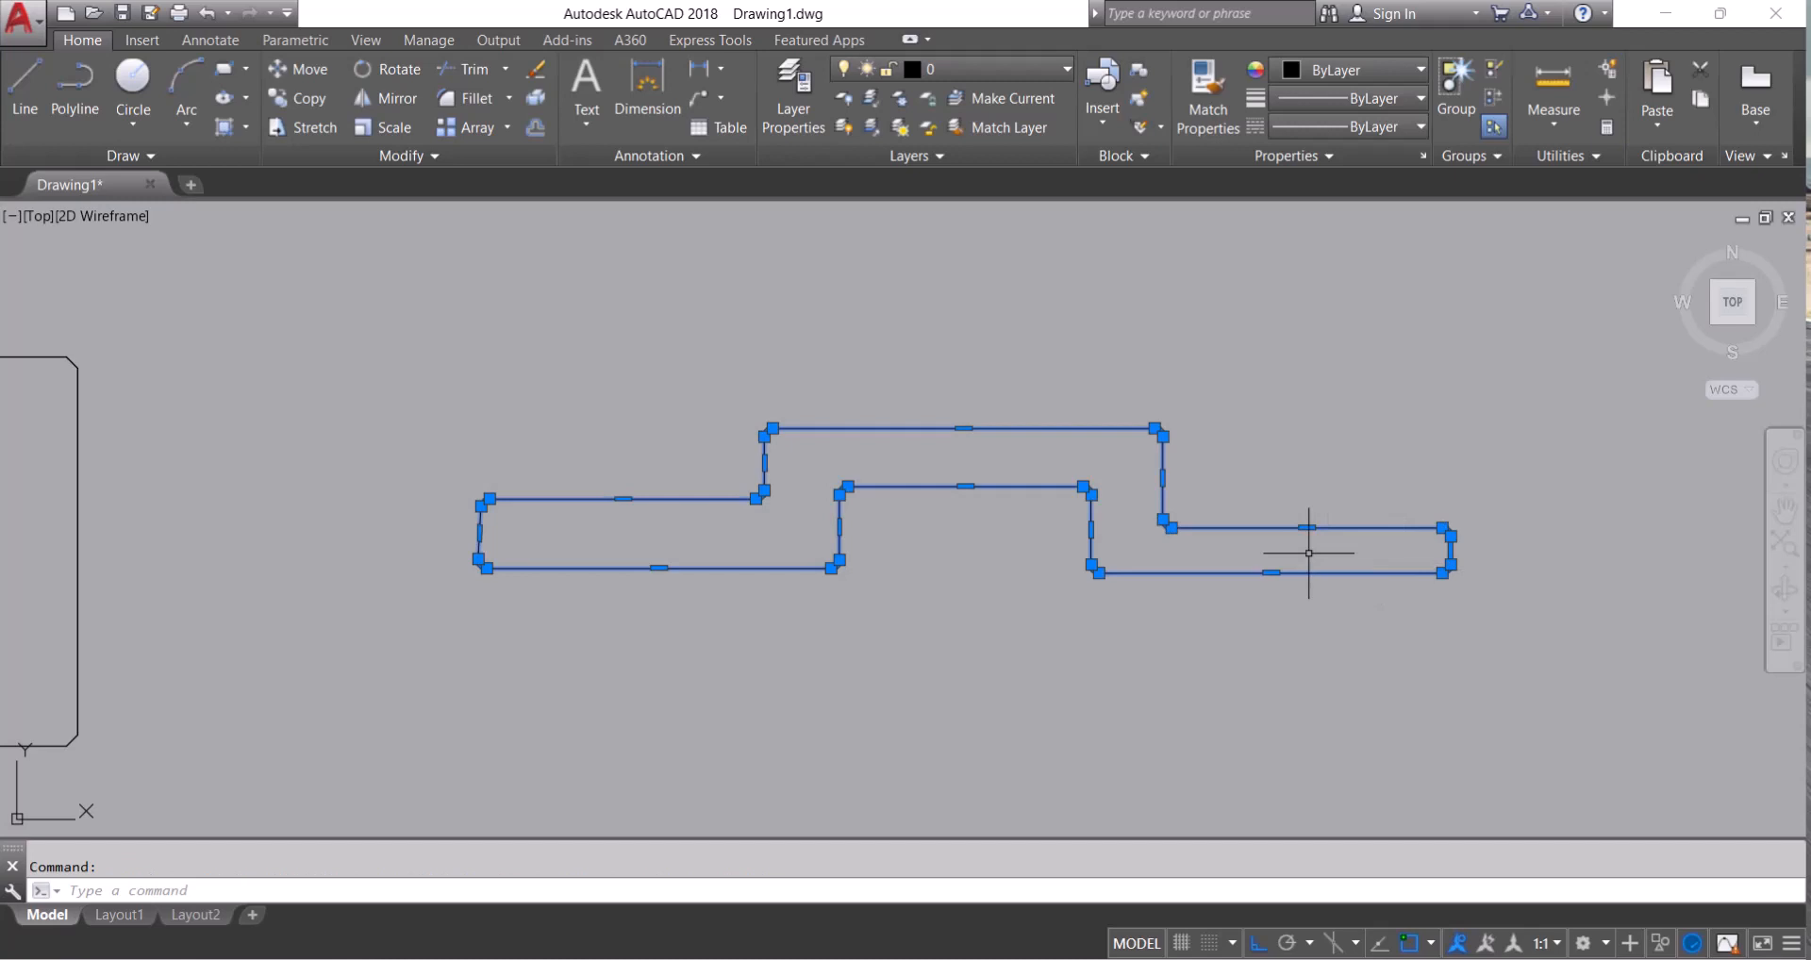
{"action": "key", "text": "Escape"}
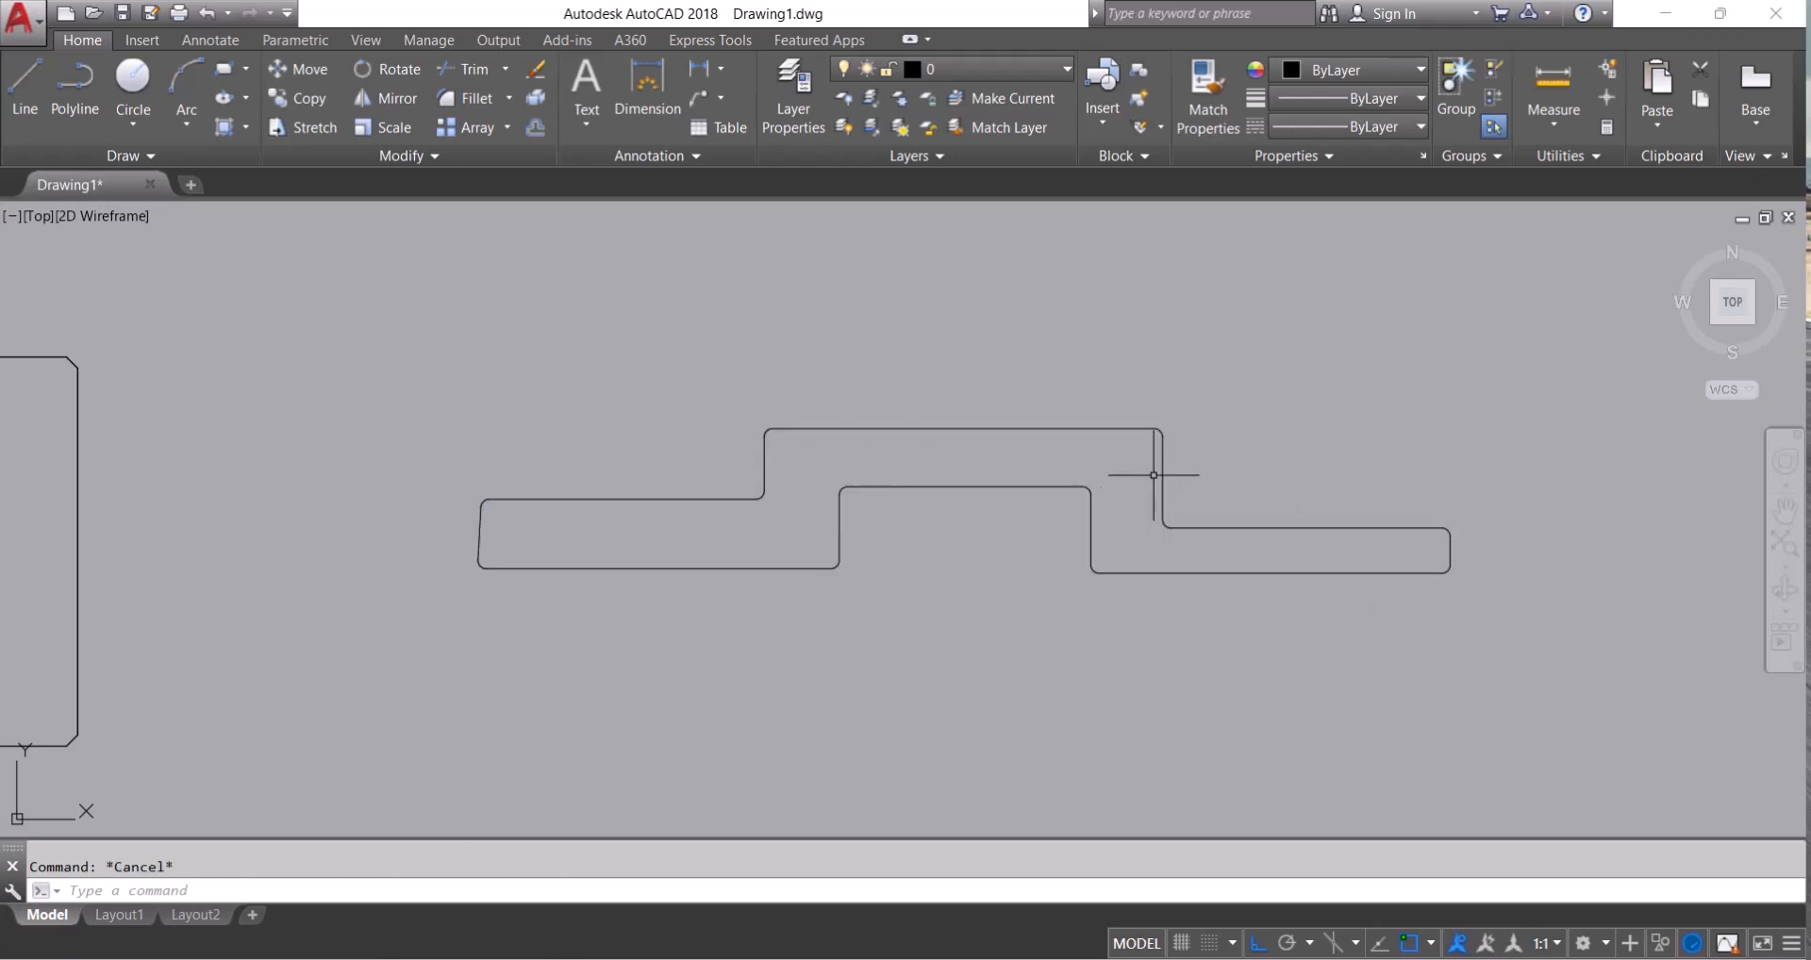
Undo the polyline join and select the raised section's top edge to check whether it is a separate line
{"action": "left_click", "coordinate": [1120, 414]}
{"action": "key", "text": "Escape"}
{"action": "left_click", "coordinate": [1111, 395]}
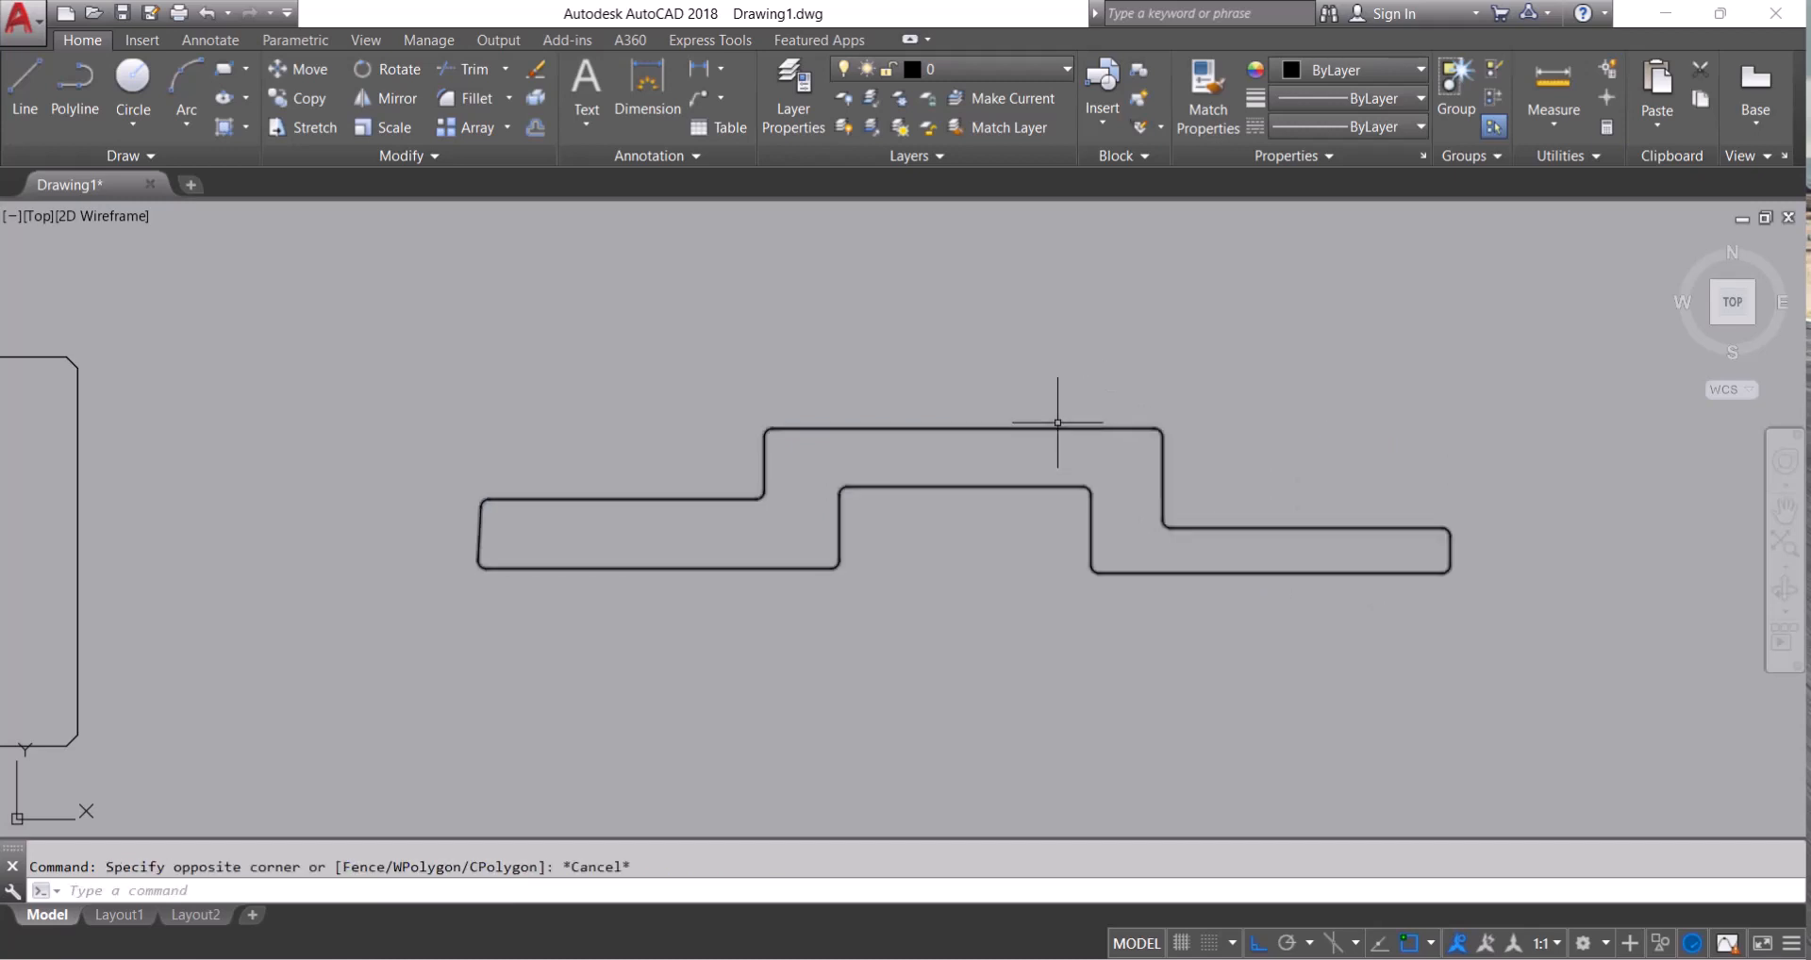
{"action": "key", "text": "Escape"}
{"action": "left_click", "coordinate": [1146, 430]}
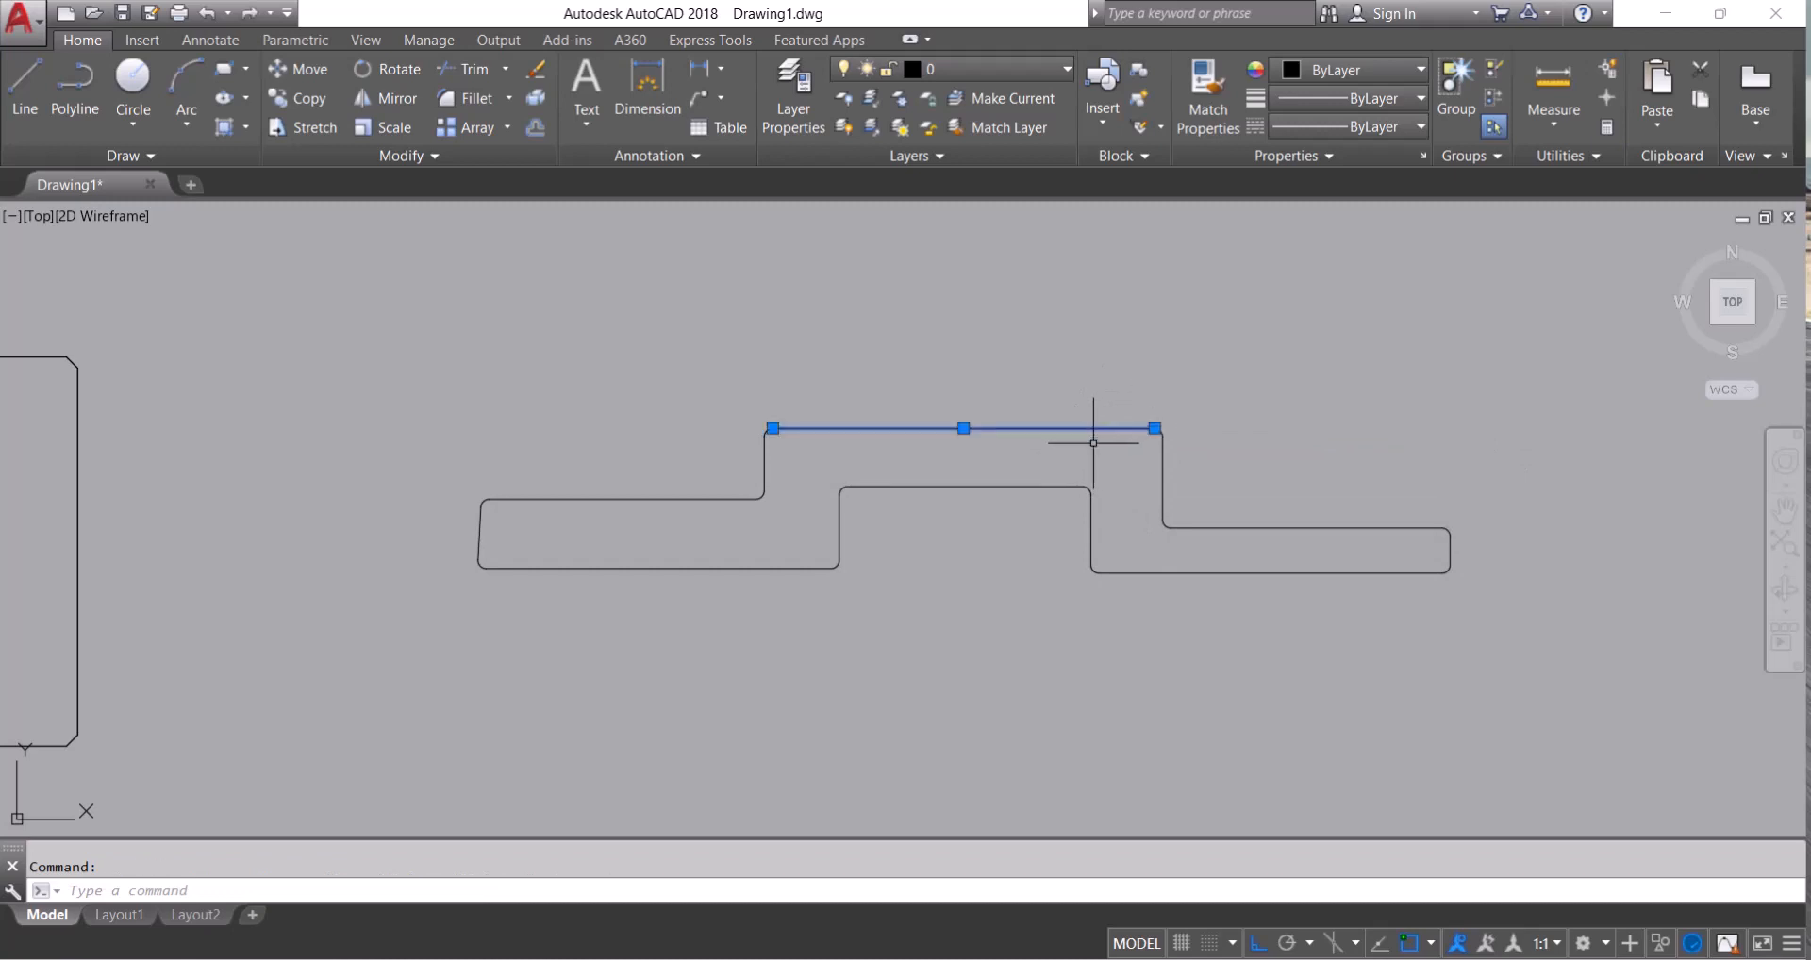
{"action": "key", "text": "Escape"}
{"action": "scroll", "coordinate": [1120, 437], "scroll_direction": "up", "scroll_amount": 2}
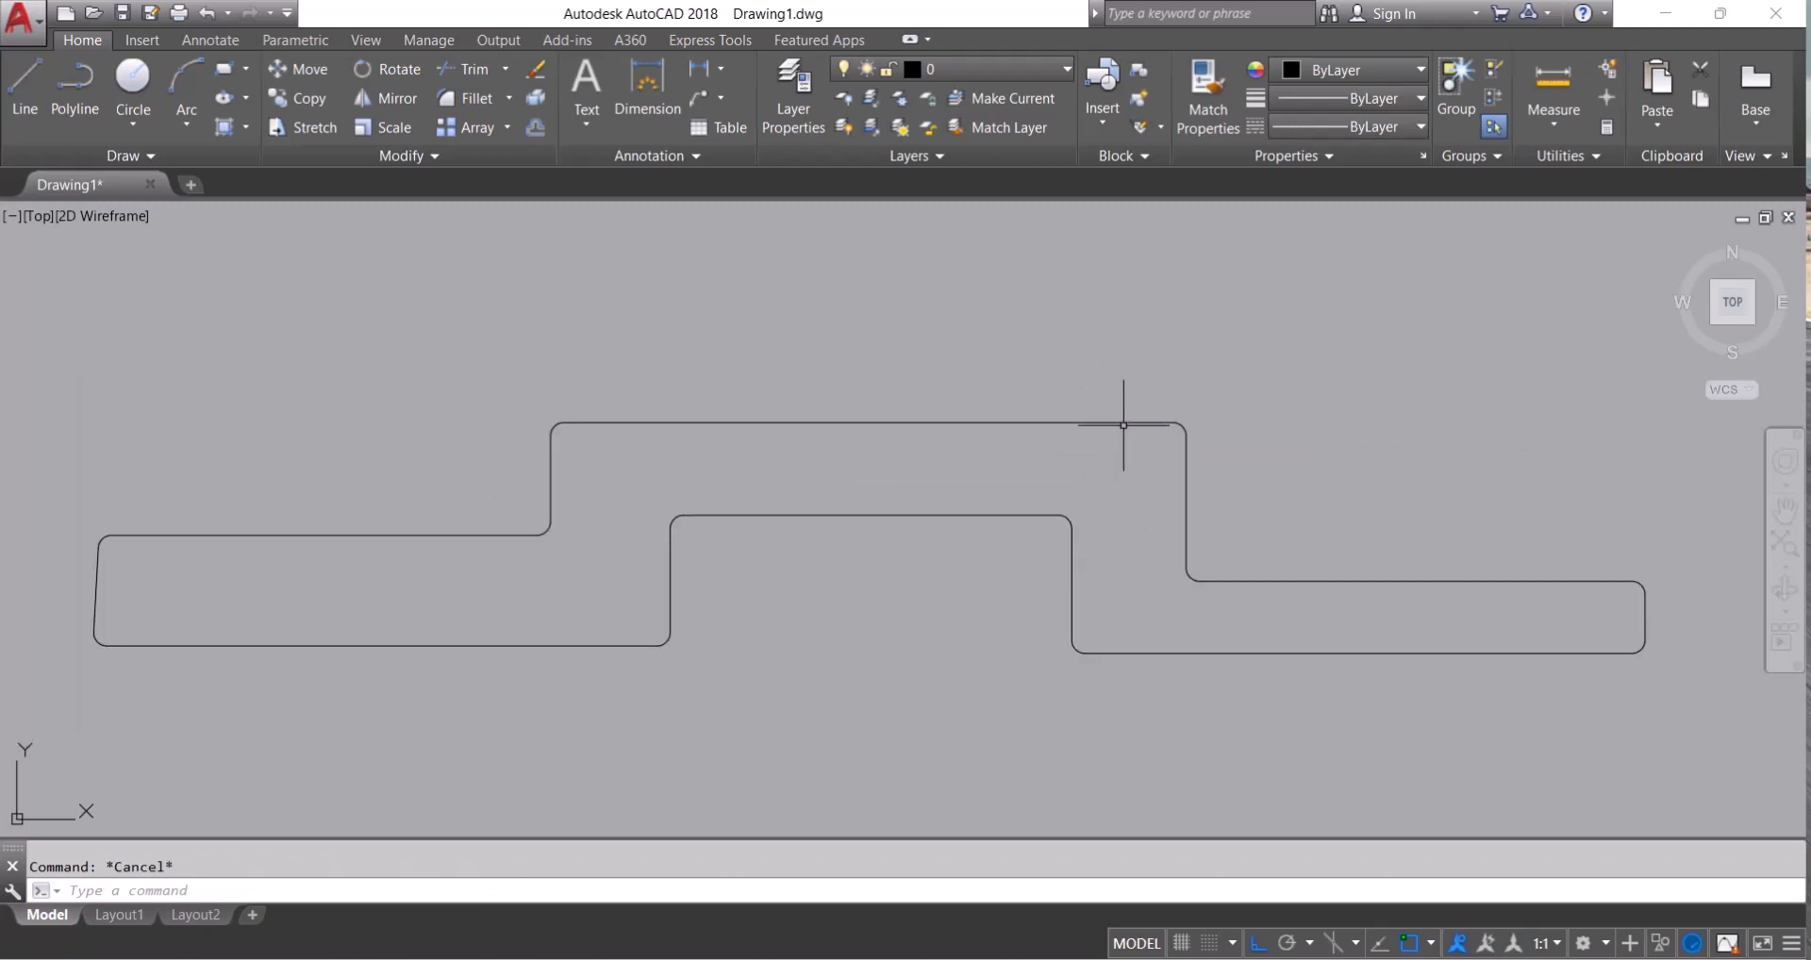
{"action": "left_click", "coordinate": [1123, 426]}
{"action": "key", "text": "Escape"}
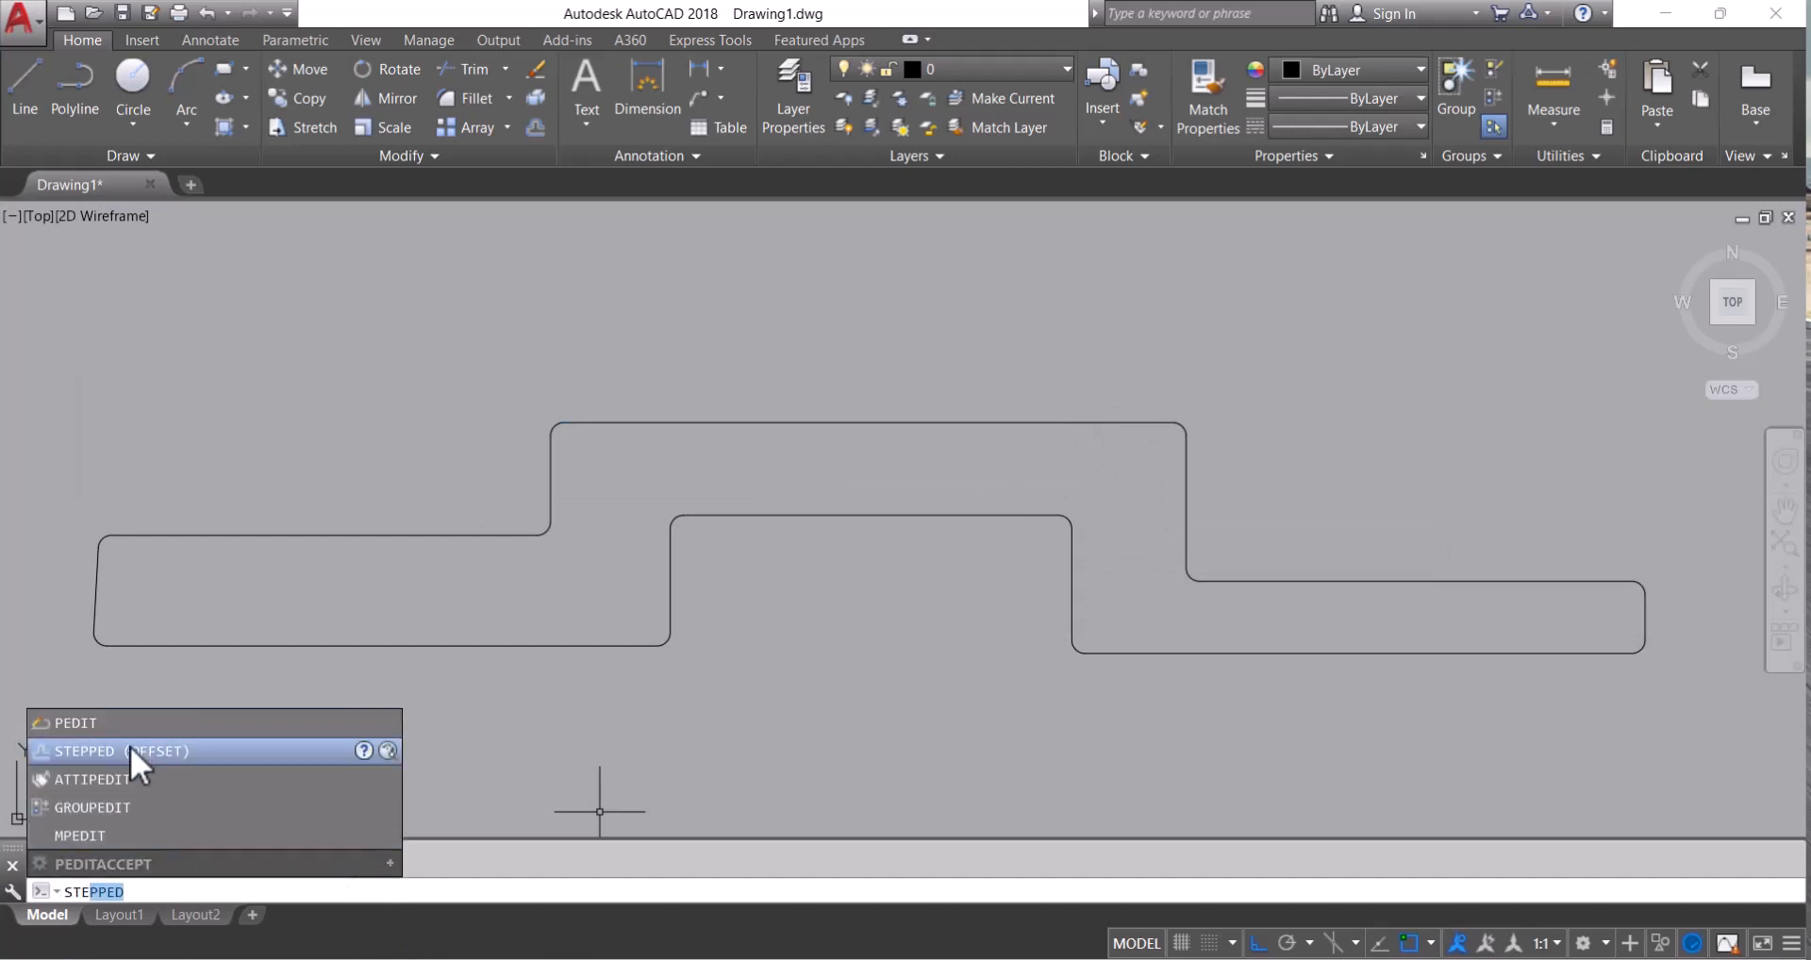
Convert the raised section's top edge to a polyline with PEDIT and join all the outline's other segments to it
{"action": "left_click", "coordinate": [113, 724]}
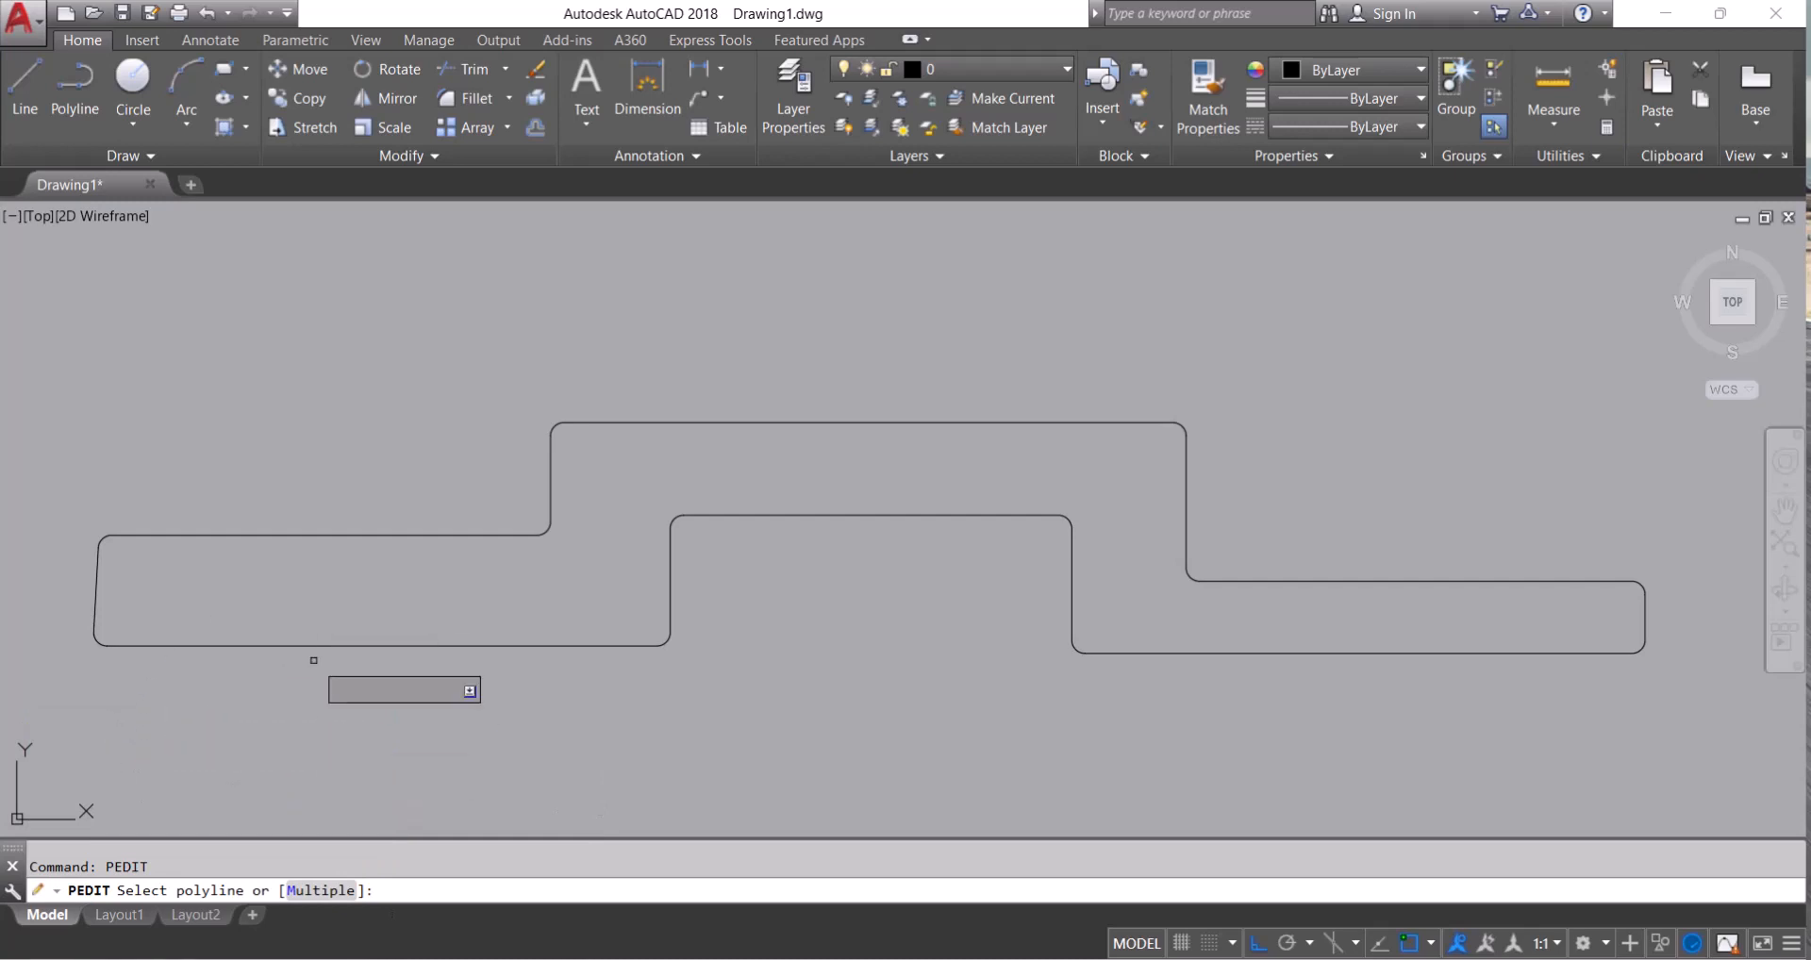
{"action": "left_click", "coordinate": [684, 422]}
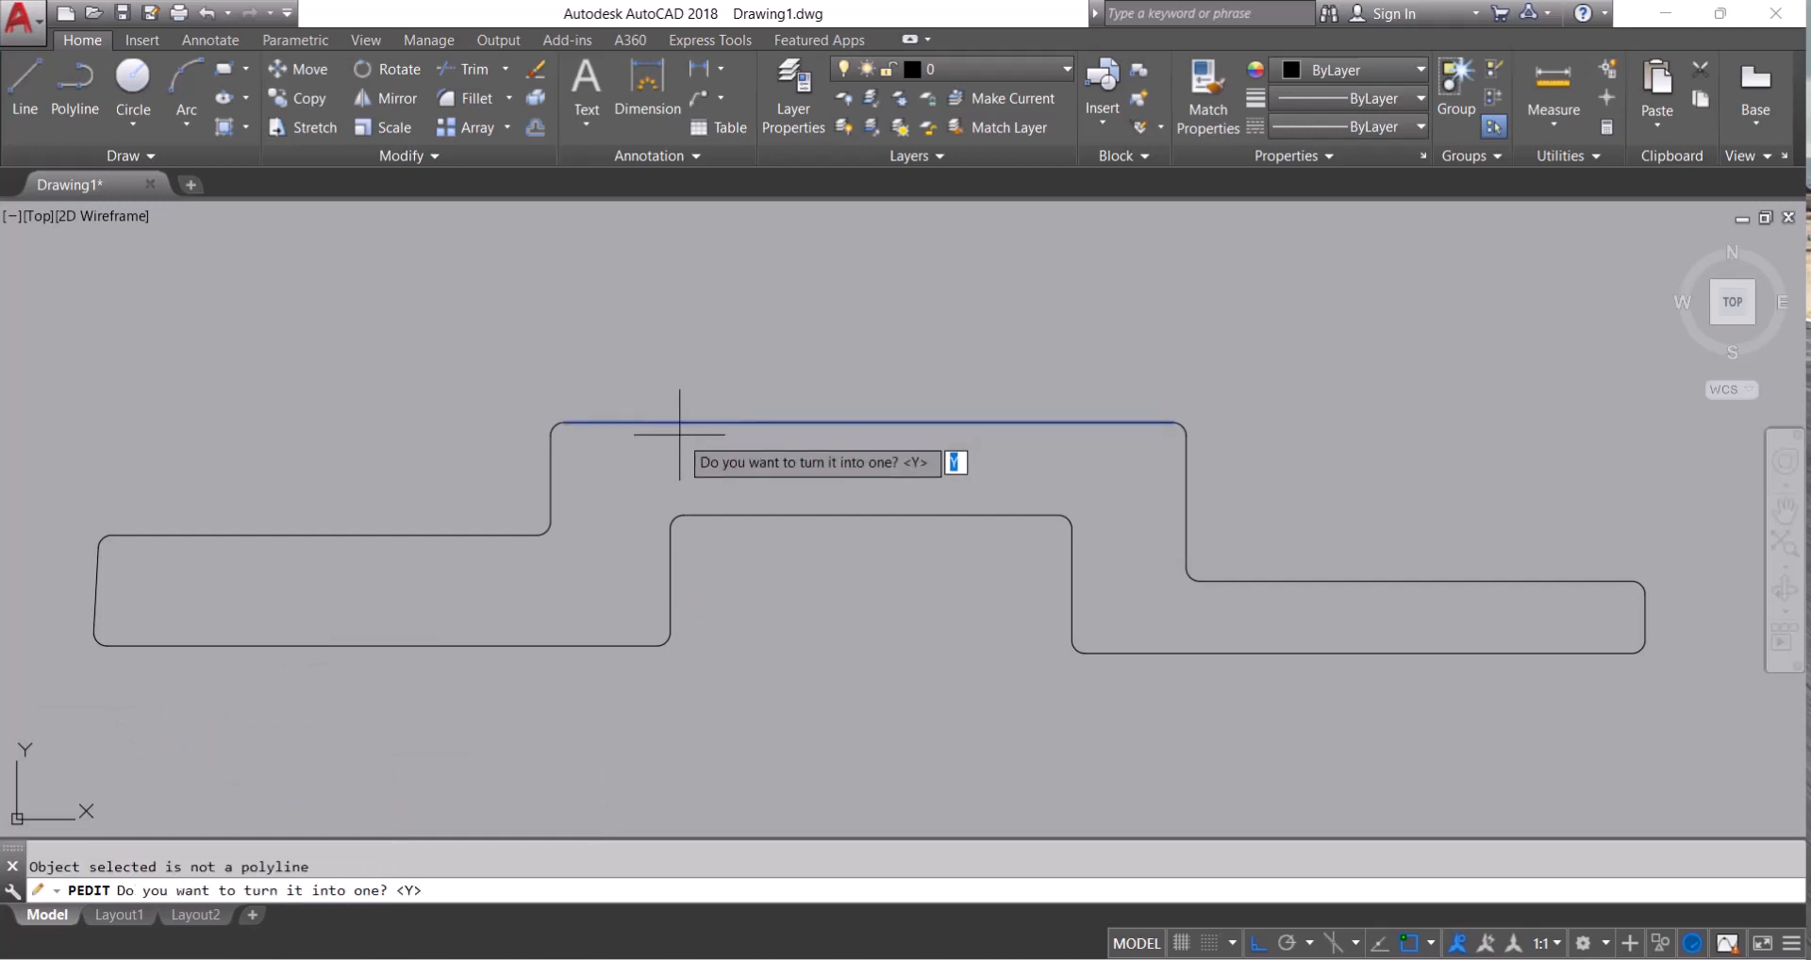
{"action": "key", "text": "Return"}
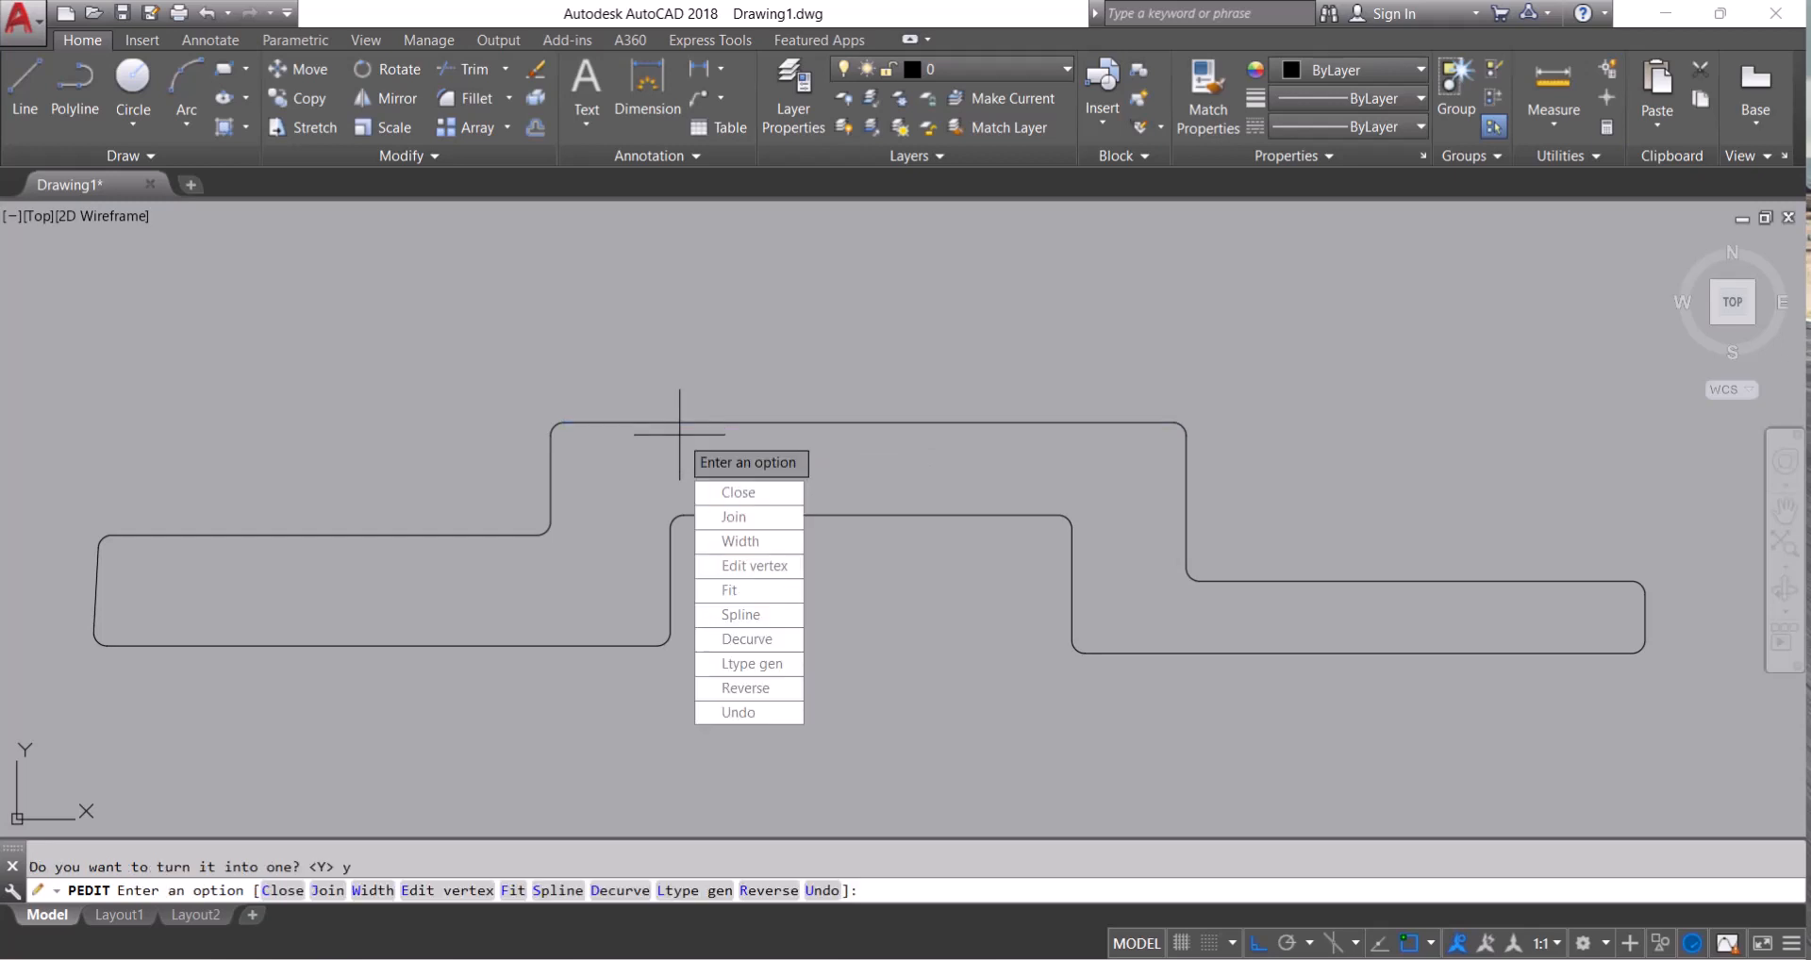
{"action": "left_click", "coordinate": [783, 519]}
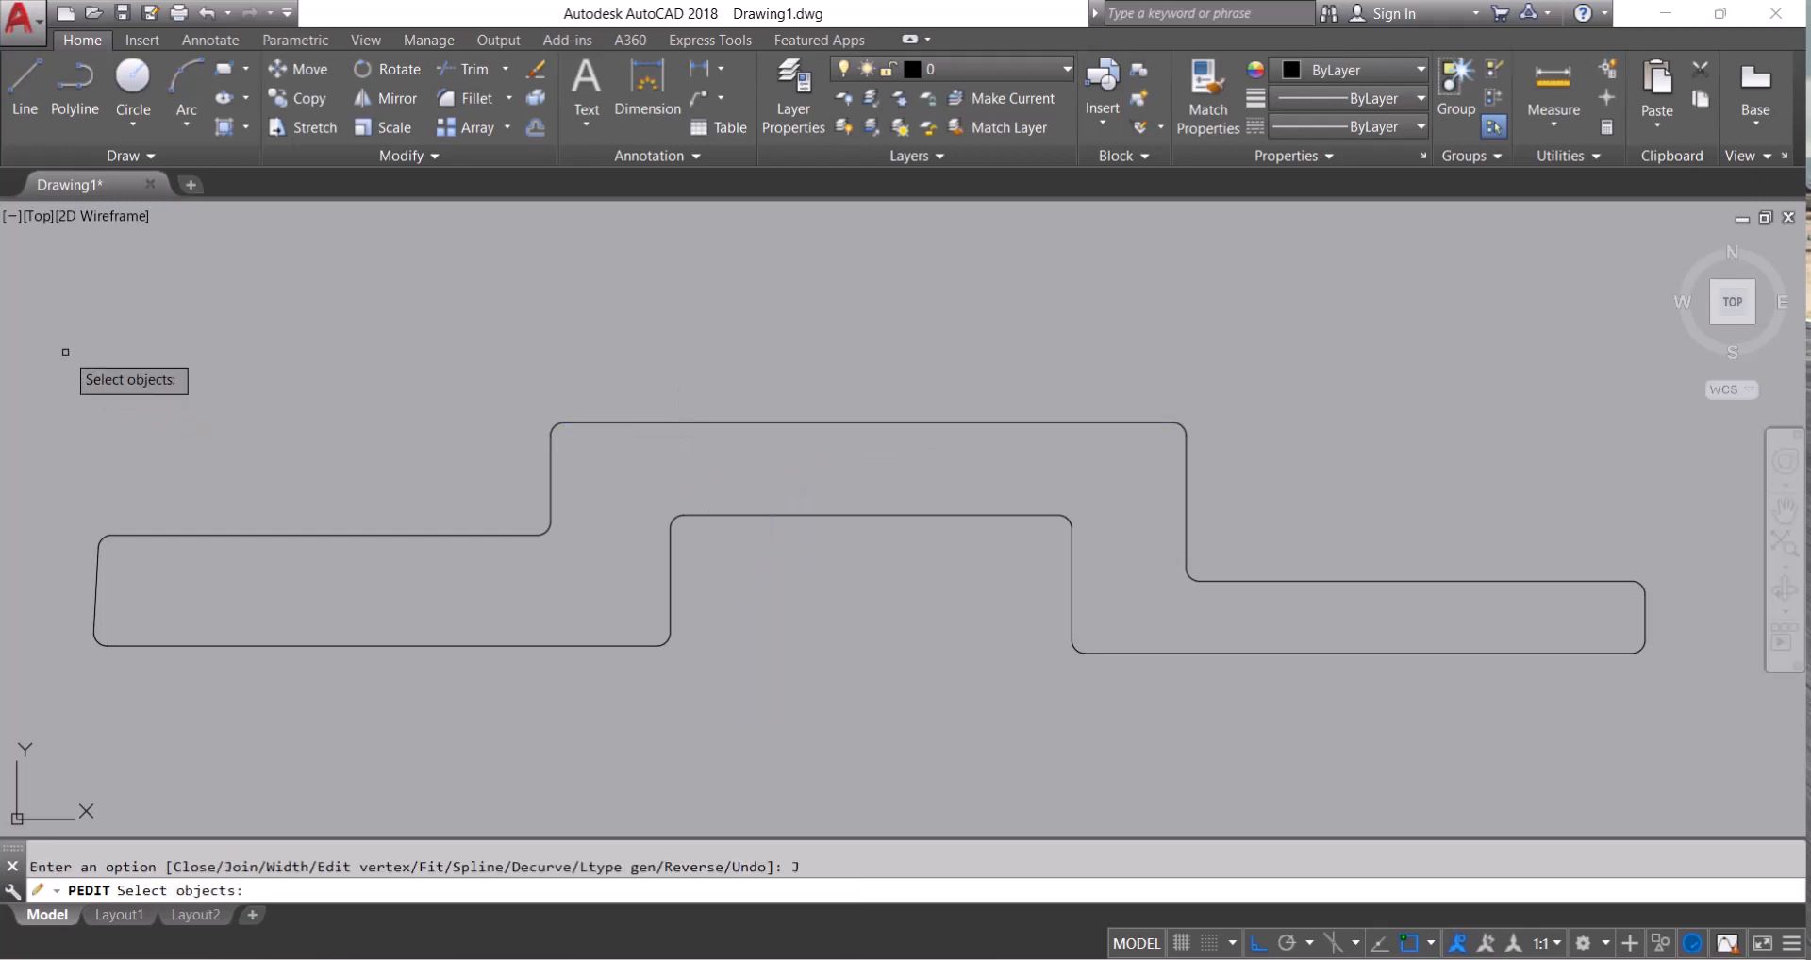
{"action": "left_click", "coordinate": [25, 299]}
{"action": "left_click", "coordinate": [1757, 752]}
{"action": "key", "text": "Return"}
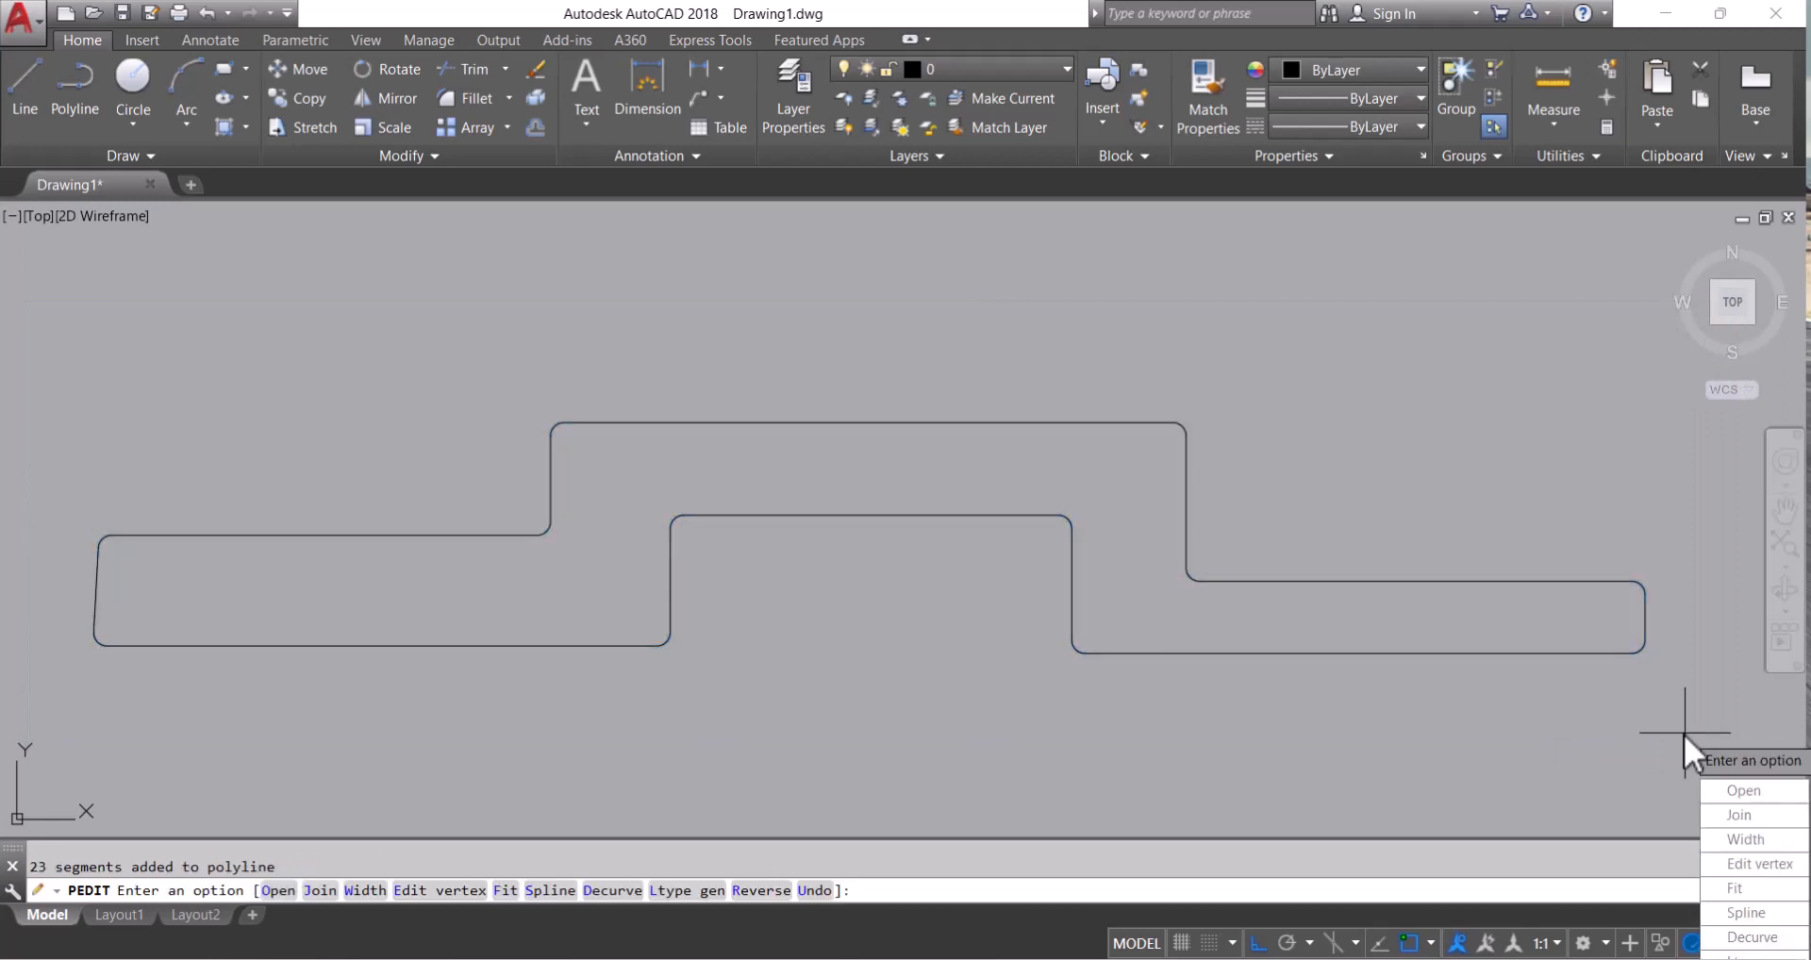
{"action": "key", "text": "Return"}
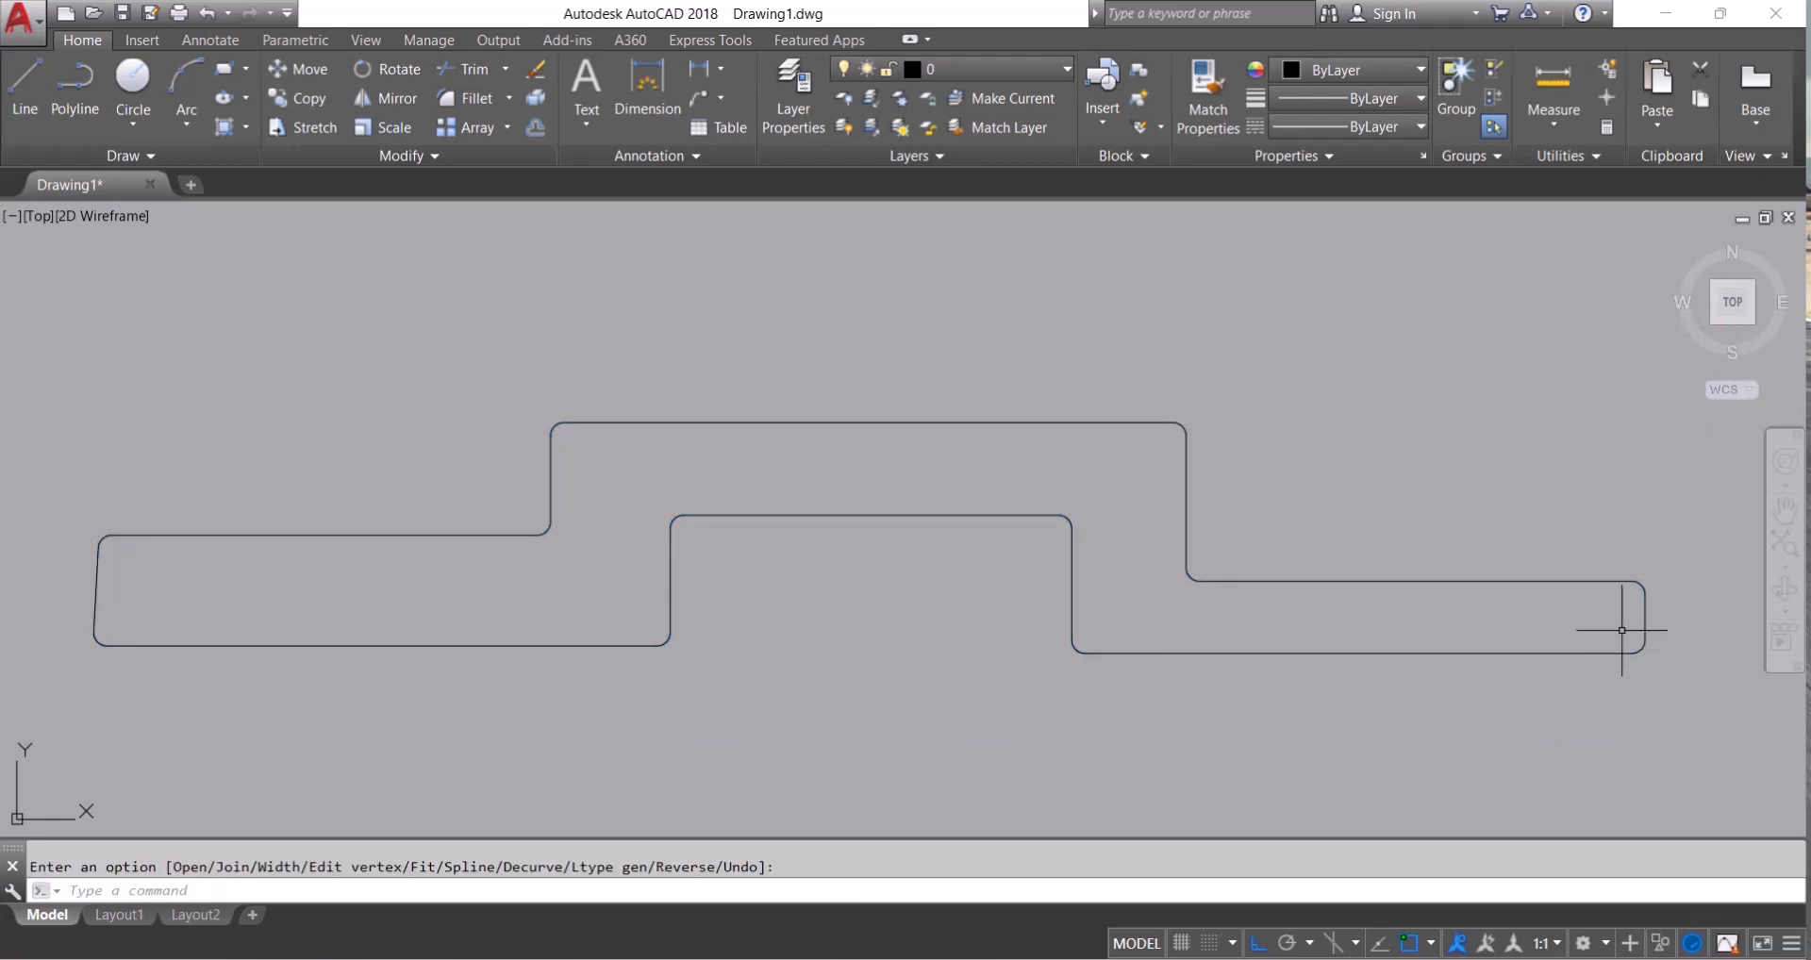
Select the right arm's lower edge to check whether the whole outline is one polyline, then clear the selection
{"action": "key", "text": "Return"}
{"action": "left_click", "coordinate": [1602, 652]}
{"action": "key", "text": "Escape"}
{"action": "left_click", "coordinate": [1424, 651]}
{"action": "key", "text": "Escape"}
Switch to the isometric home view and extrude the joined stepped outline upward to a freely picked height several times the slab's thickness
{"action": "scroll", "coordinate": [1198, 627], "scroll_direction": "down", "scroll_amount": 5}
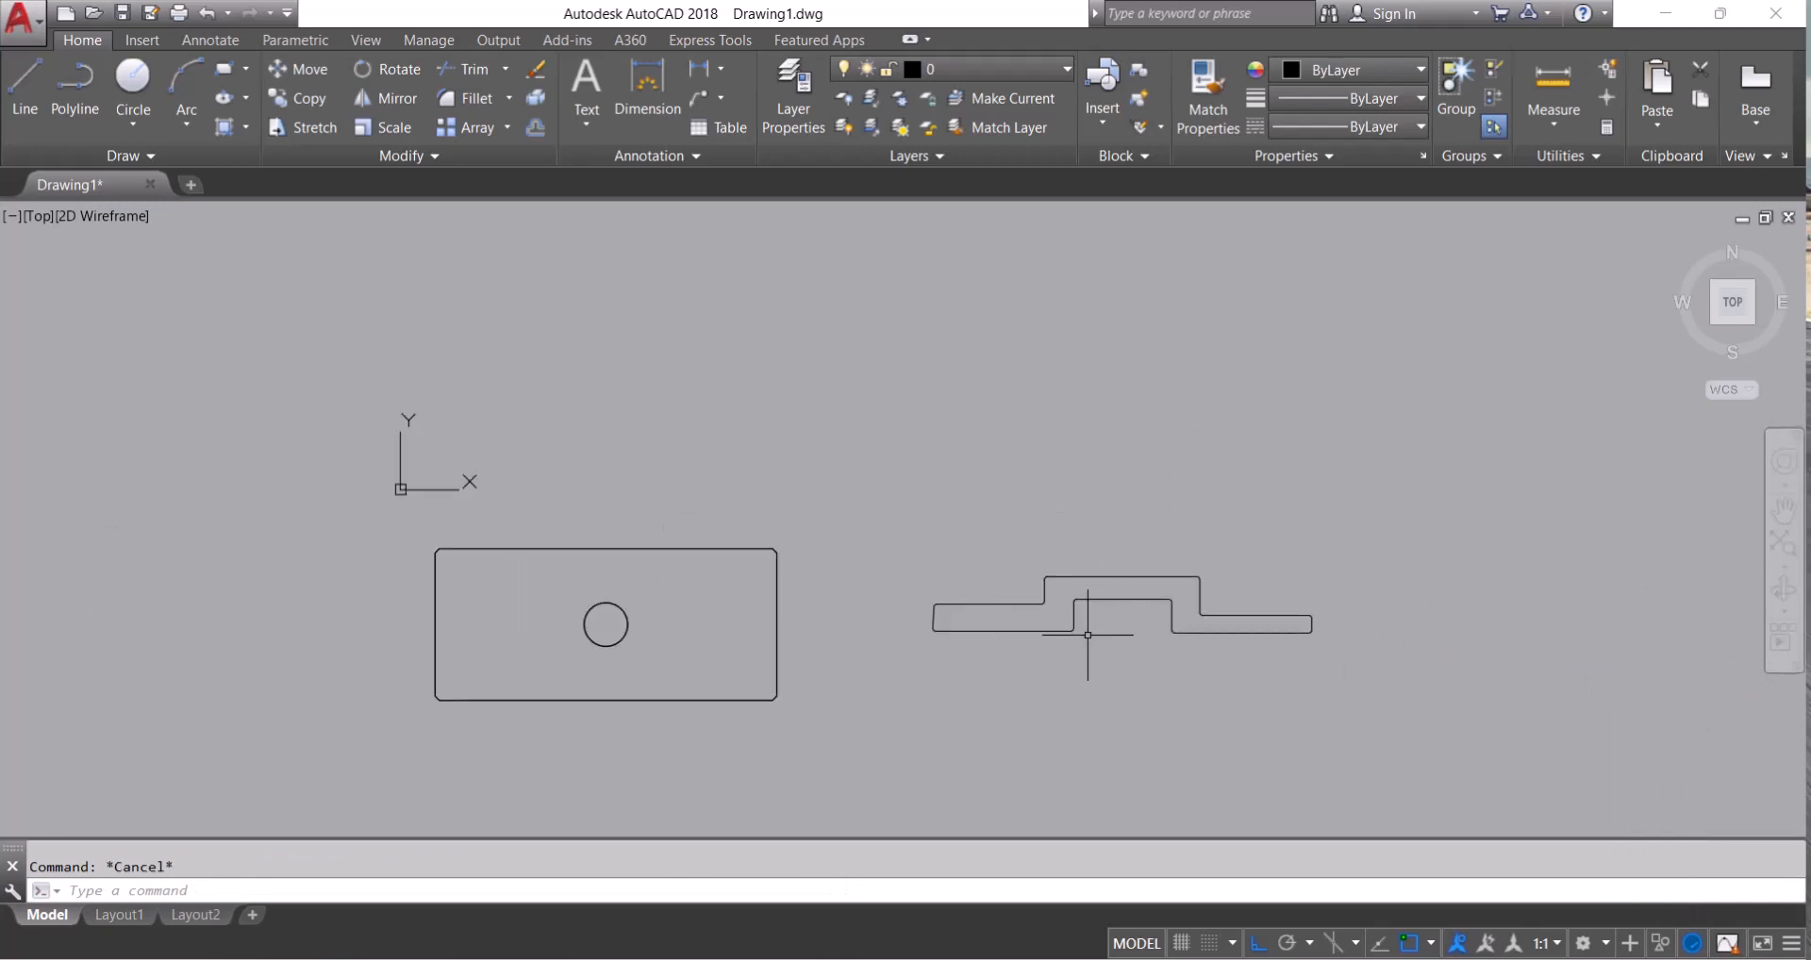
{"action": "left_click", "coordinate": [1679, 245]}
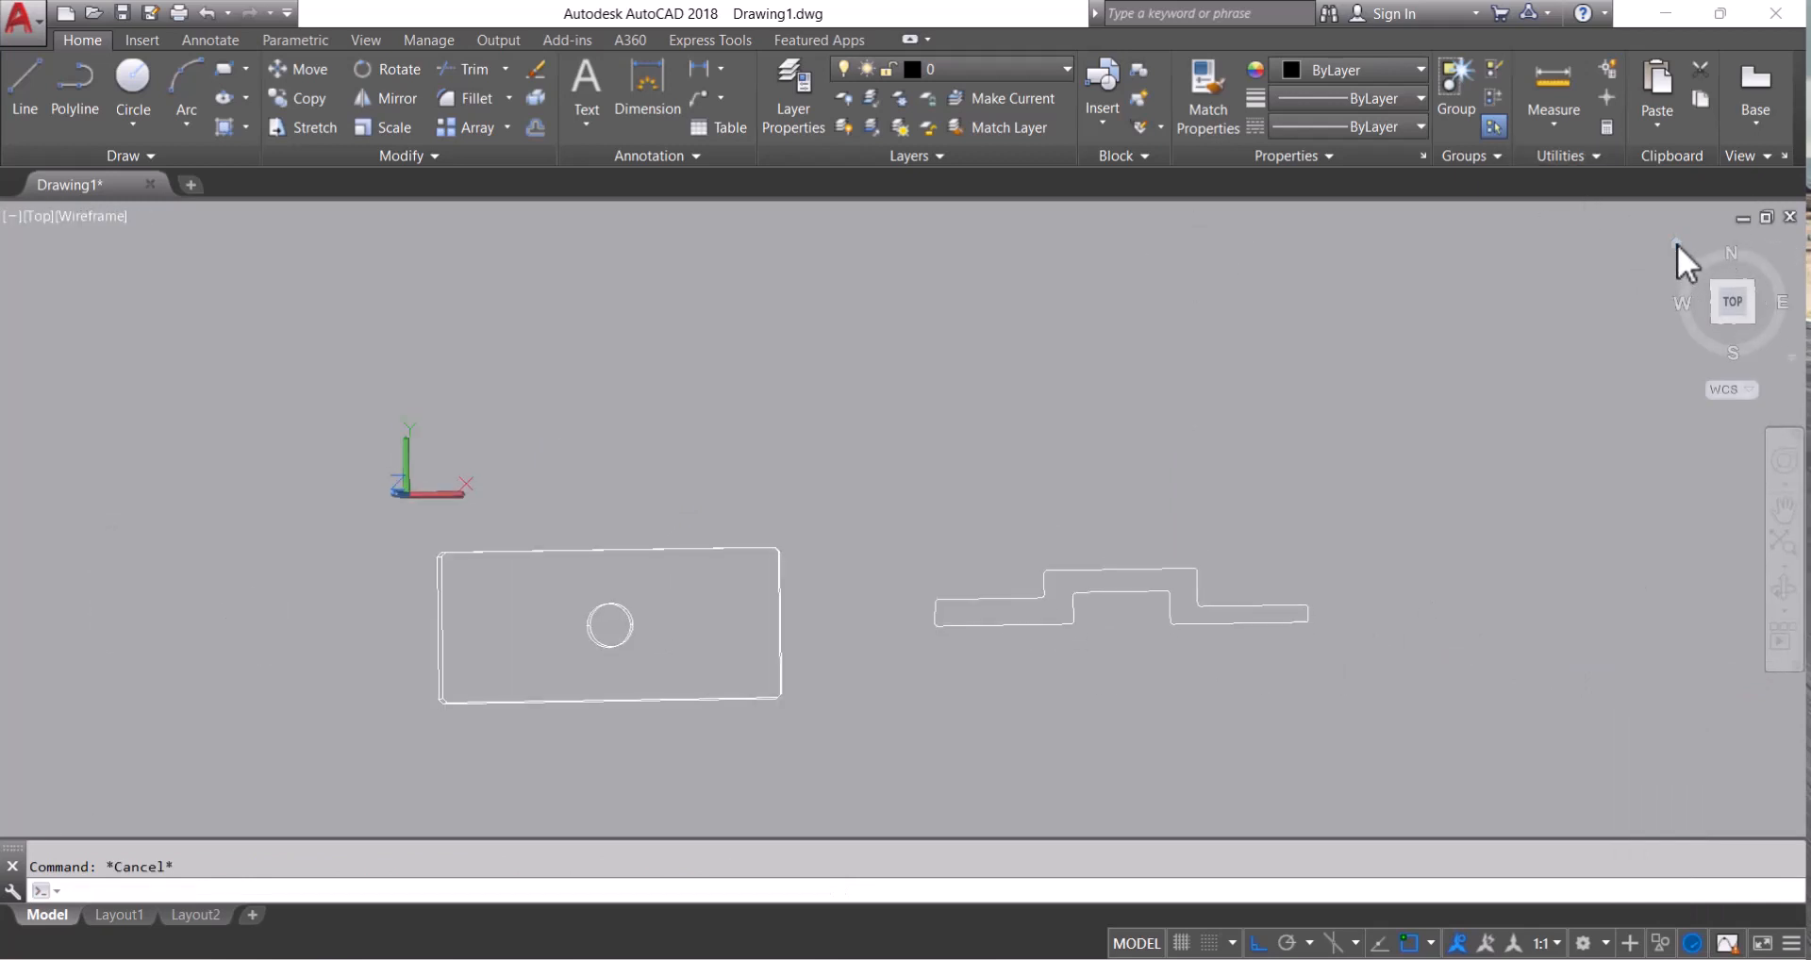
{"action": "scroll", "coordinate": [1002, 462], "scroll_direction": "up", "scroll_amount": 3}
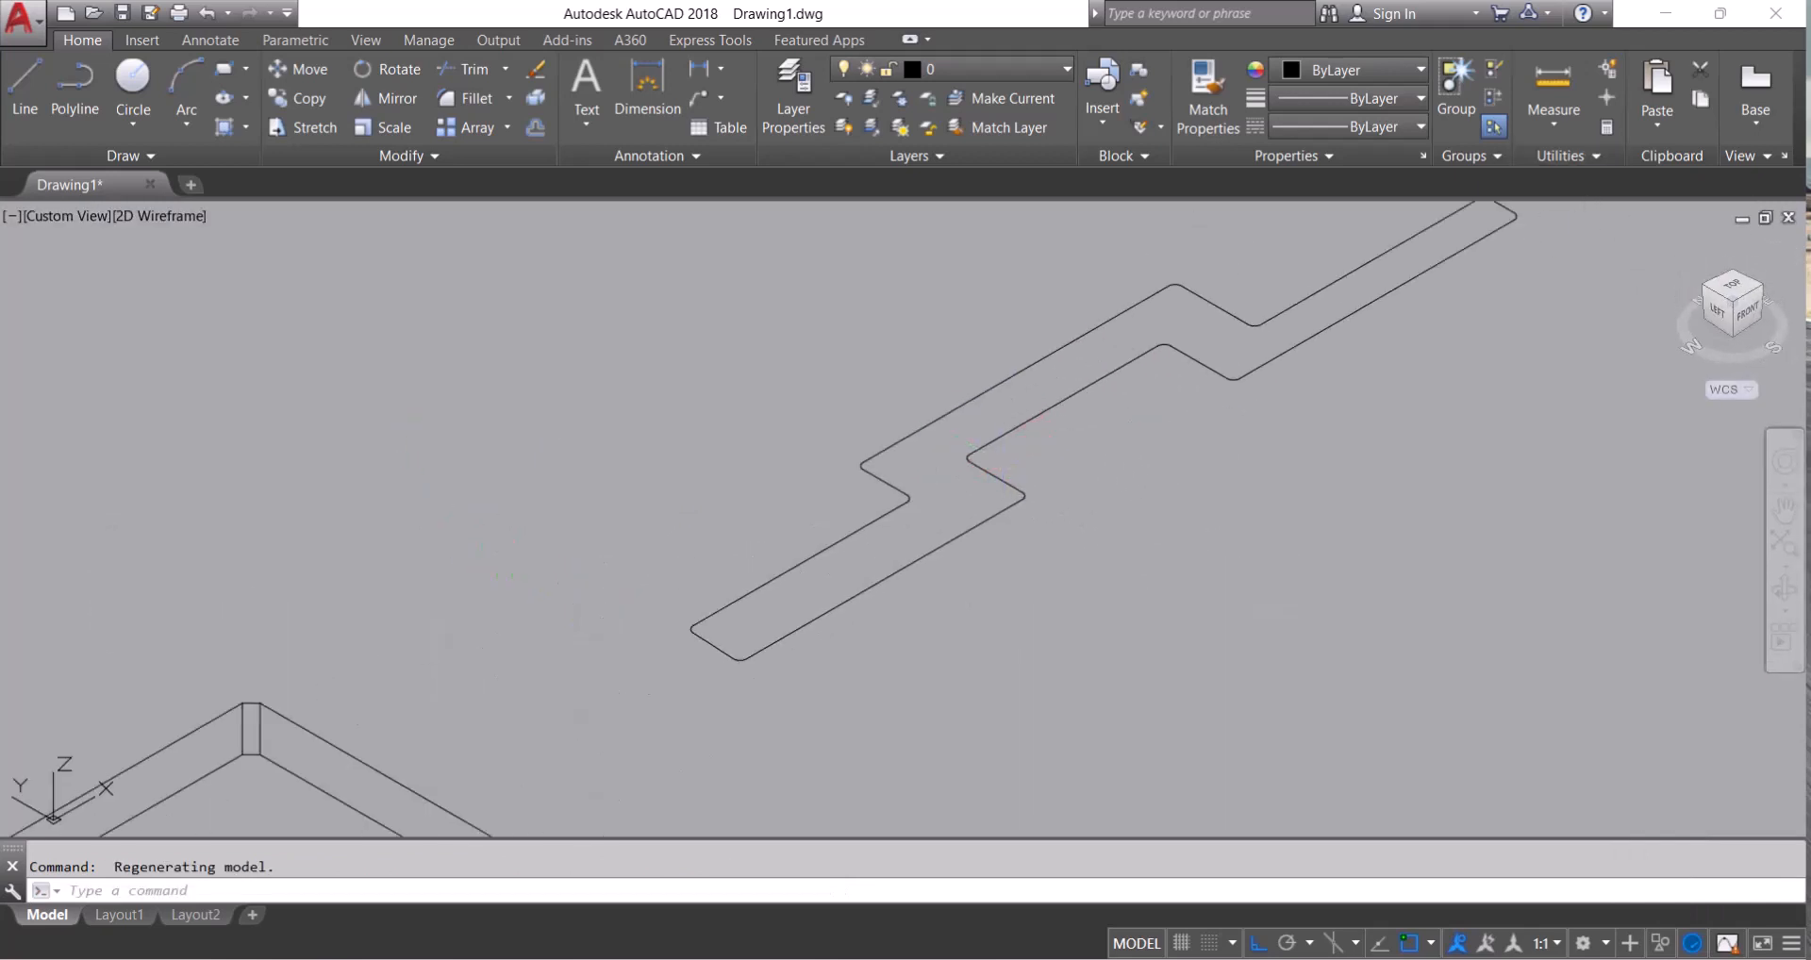
{"action": "left_click", "coordinate": [432, 891]}
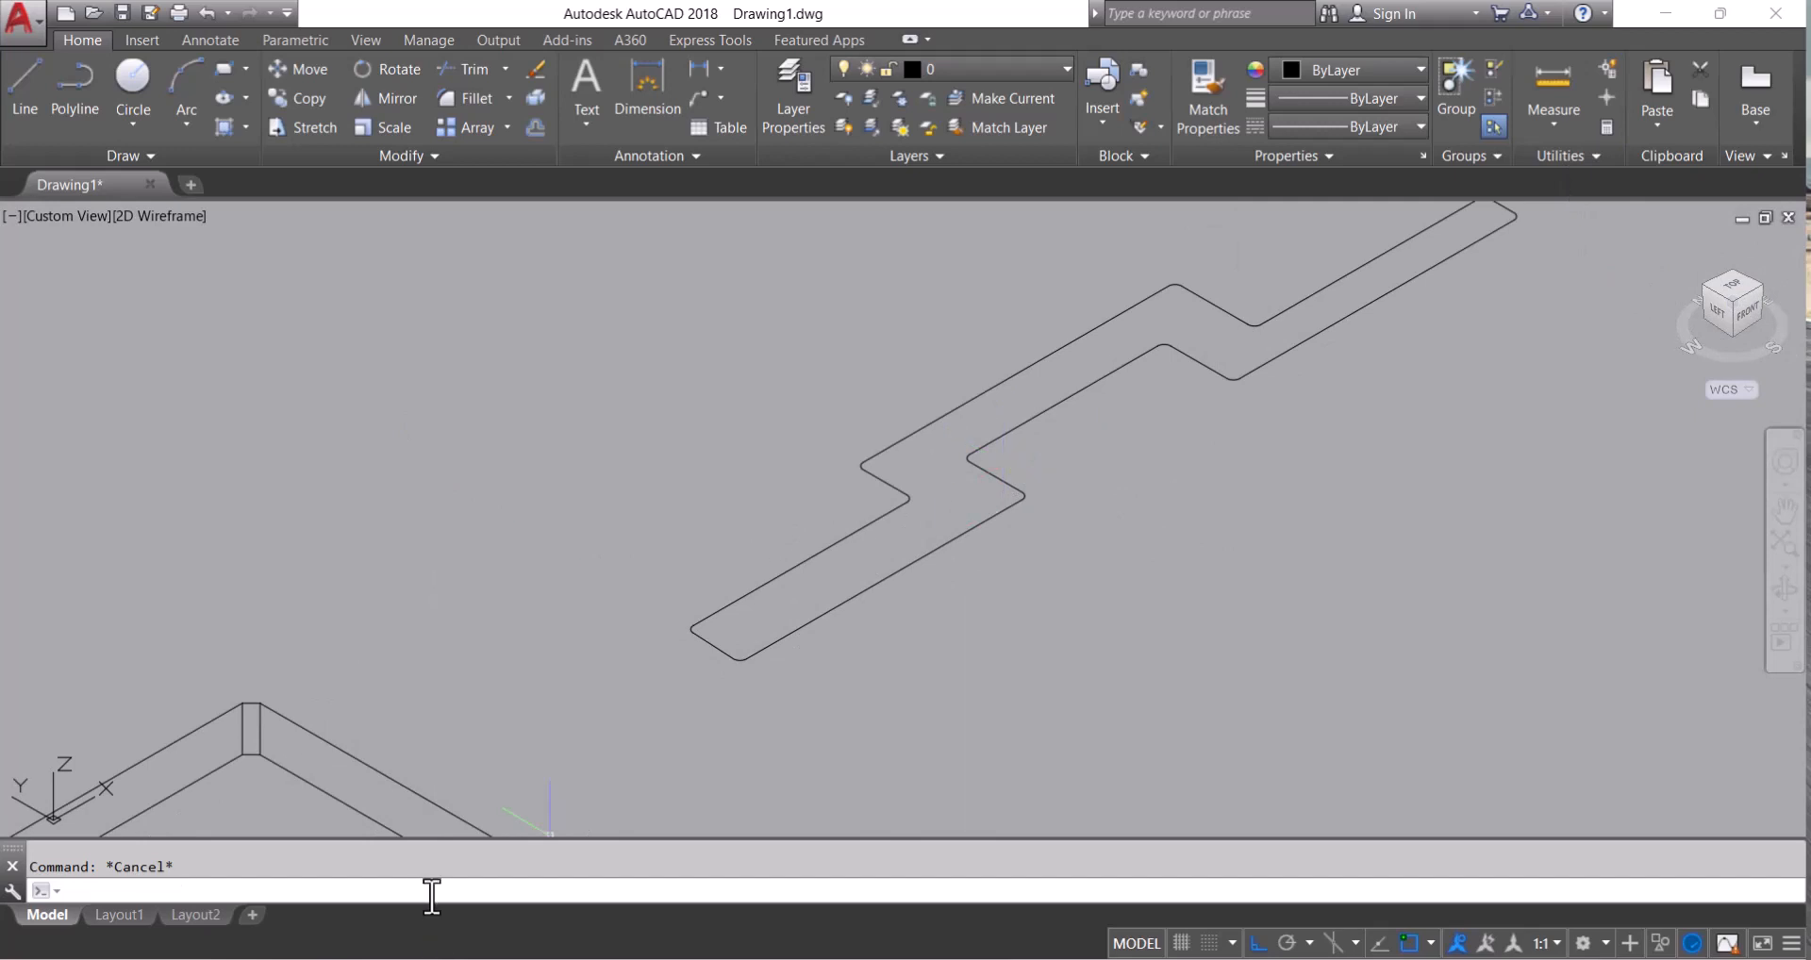
{"action": "type", "text": "EXT"}
{"action": "key", "text": "Return"}
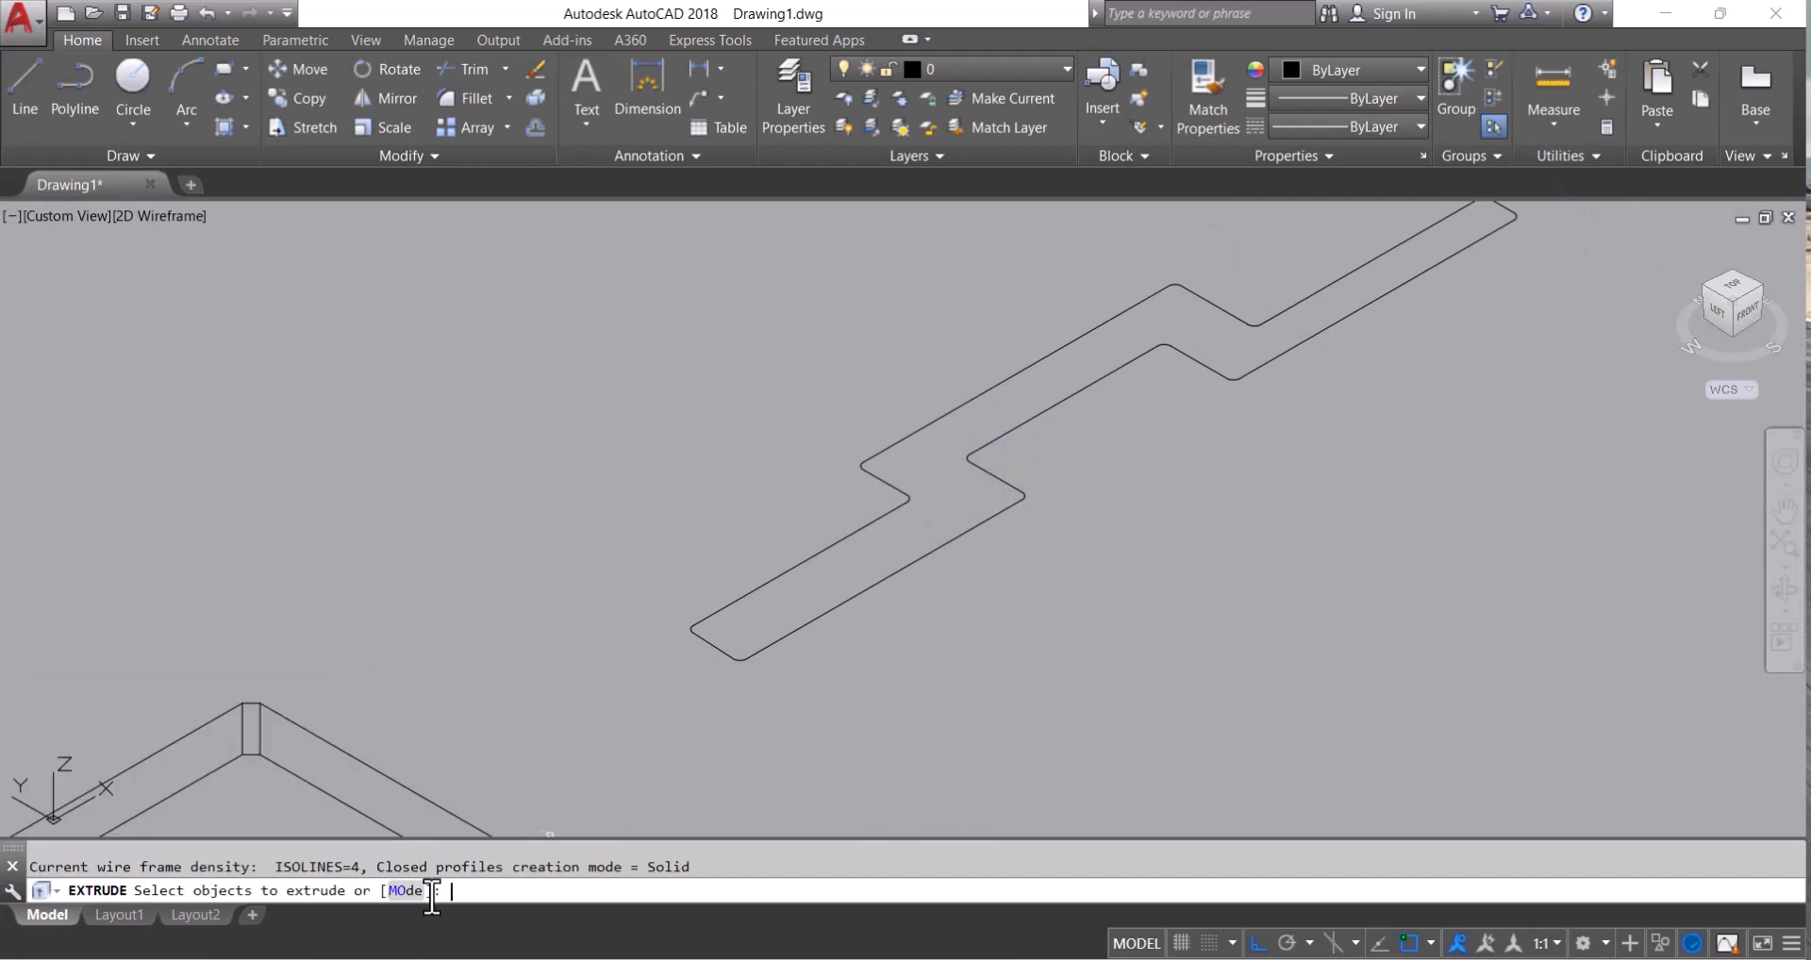
{"action": "key", "text": "Return"}
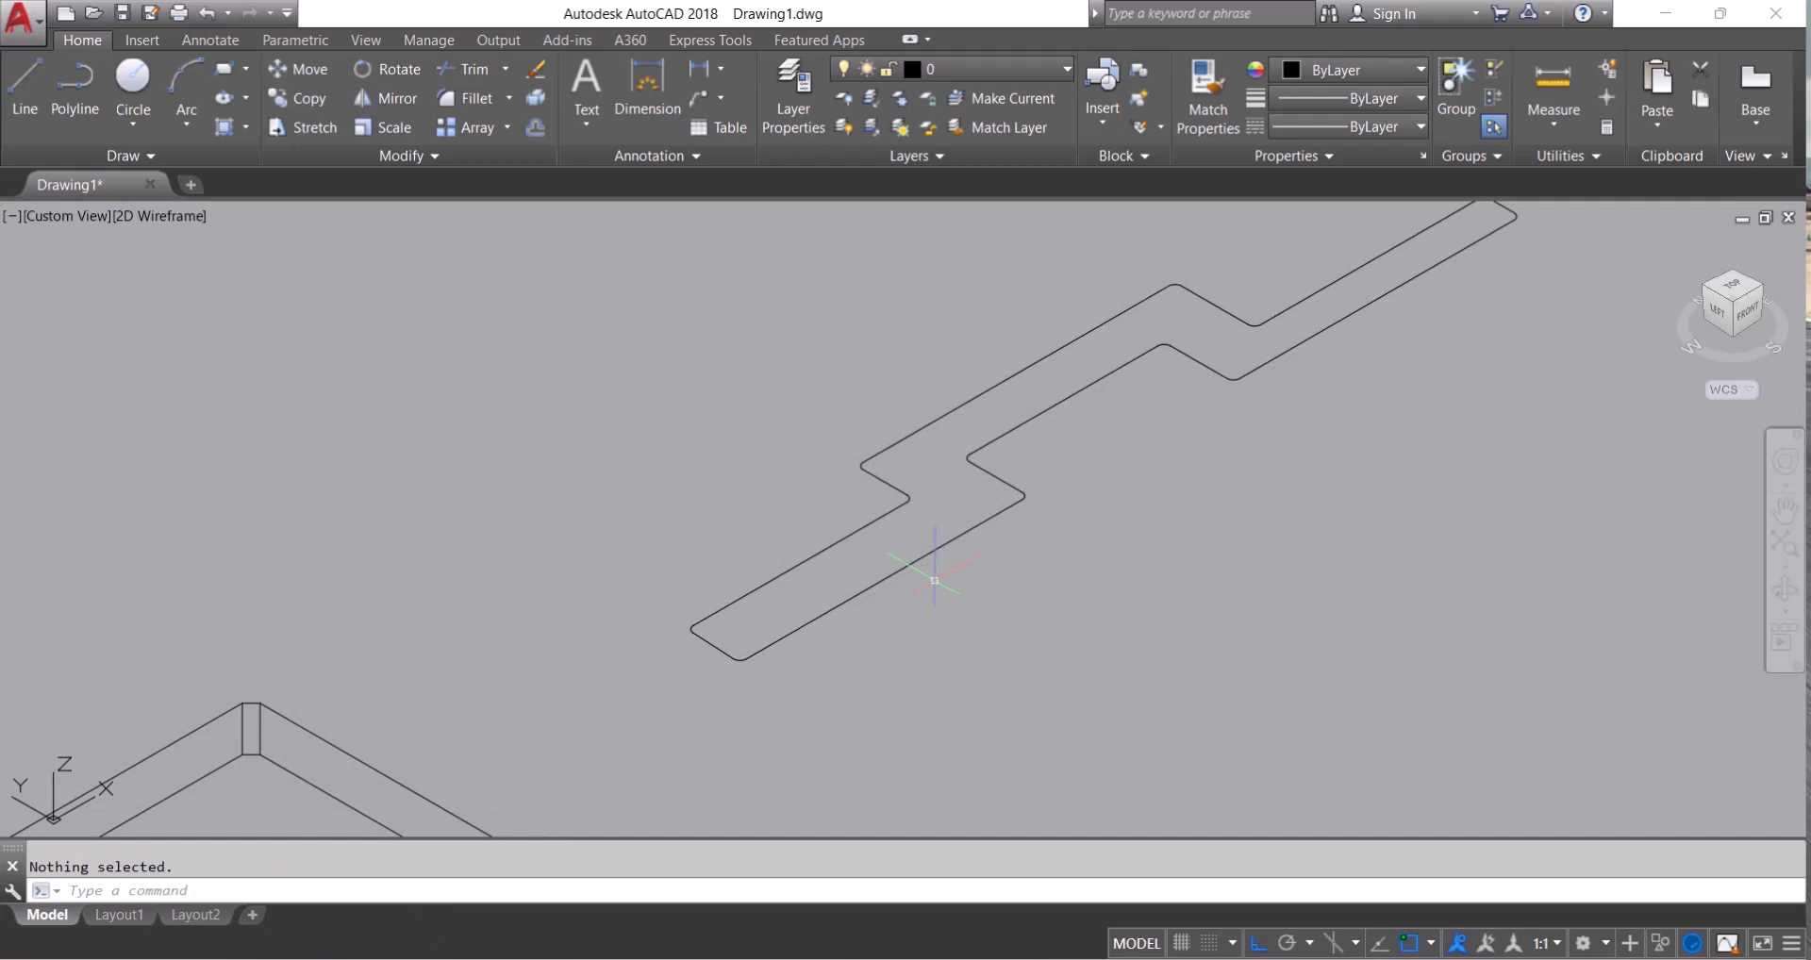
{"action": "key", "text": "Return"}
{"action": "left_click", "coordinate": [913, 561]}
{"action": "key", "text": "Return"}
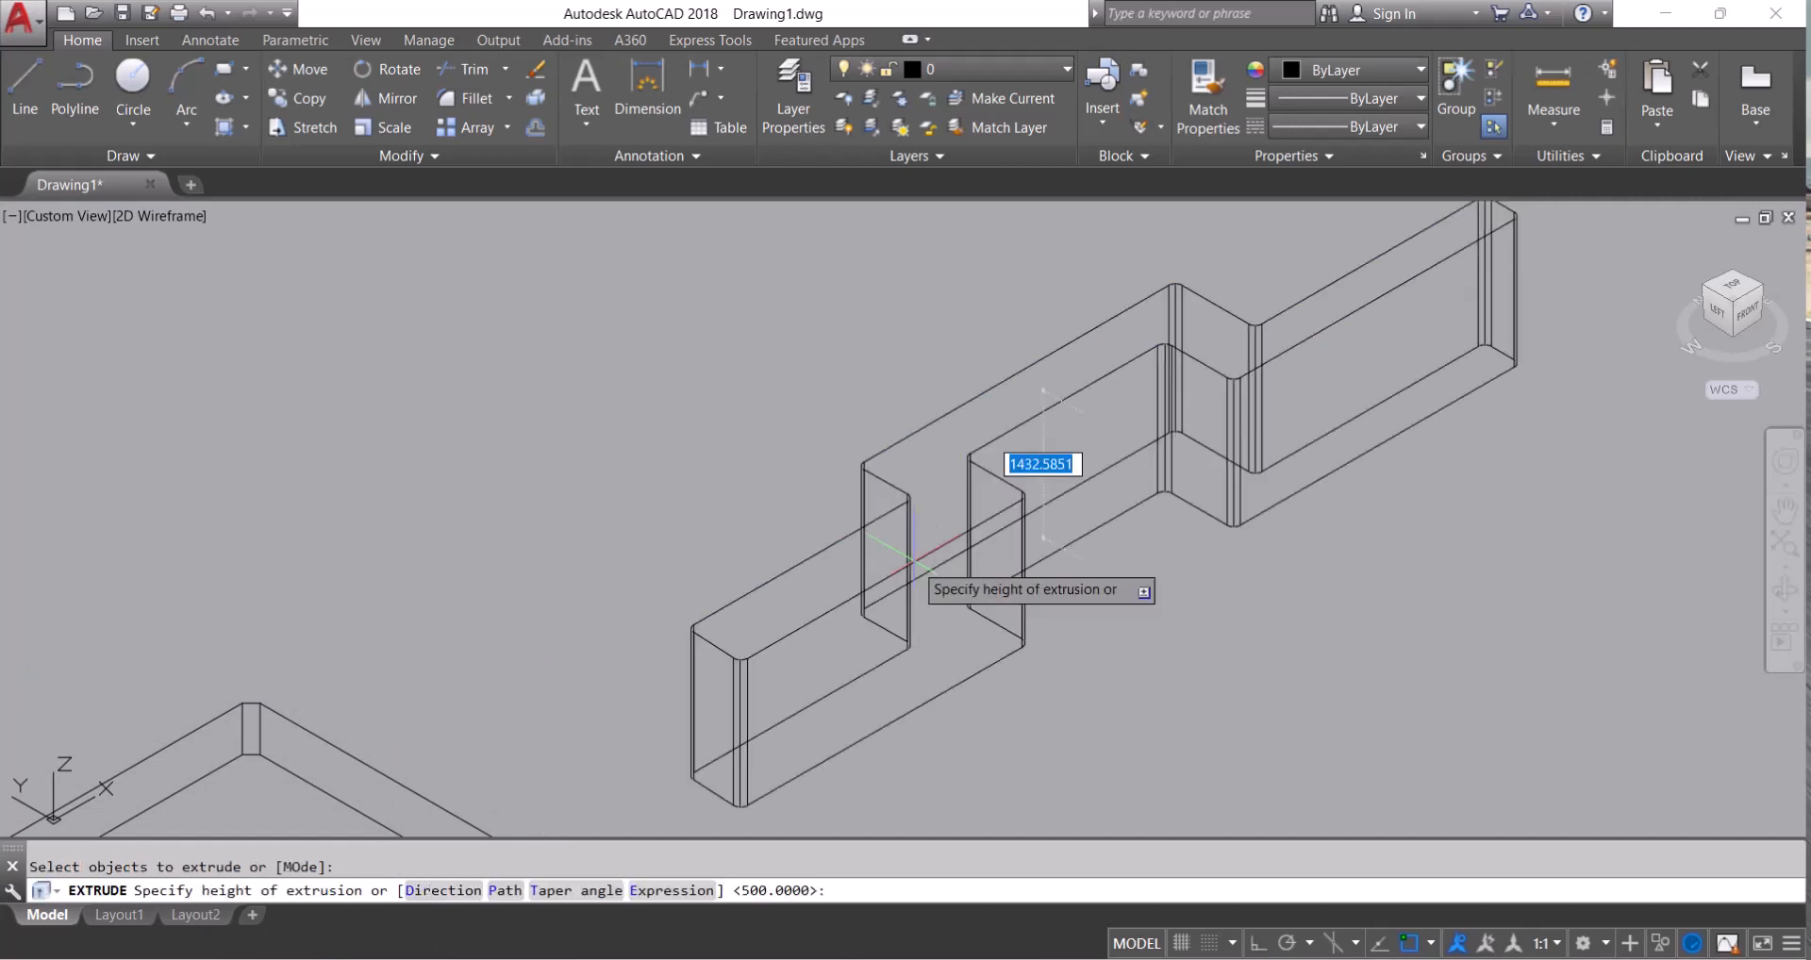
{"action": "scroll", "coordinate": [913, 561], "scroll_direction": "down", "scroll_amount": 2}
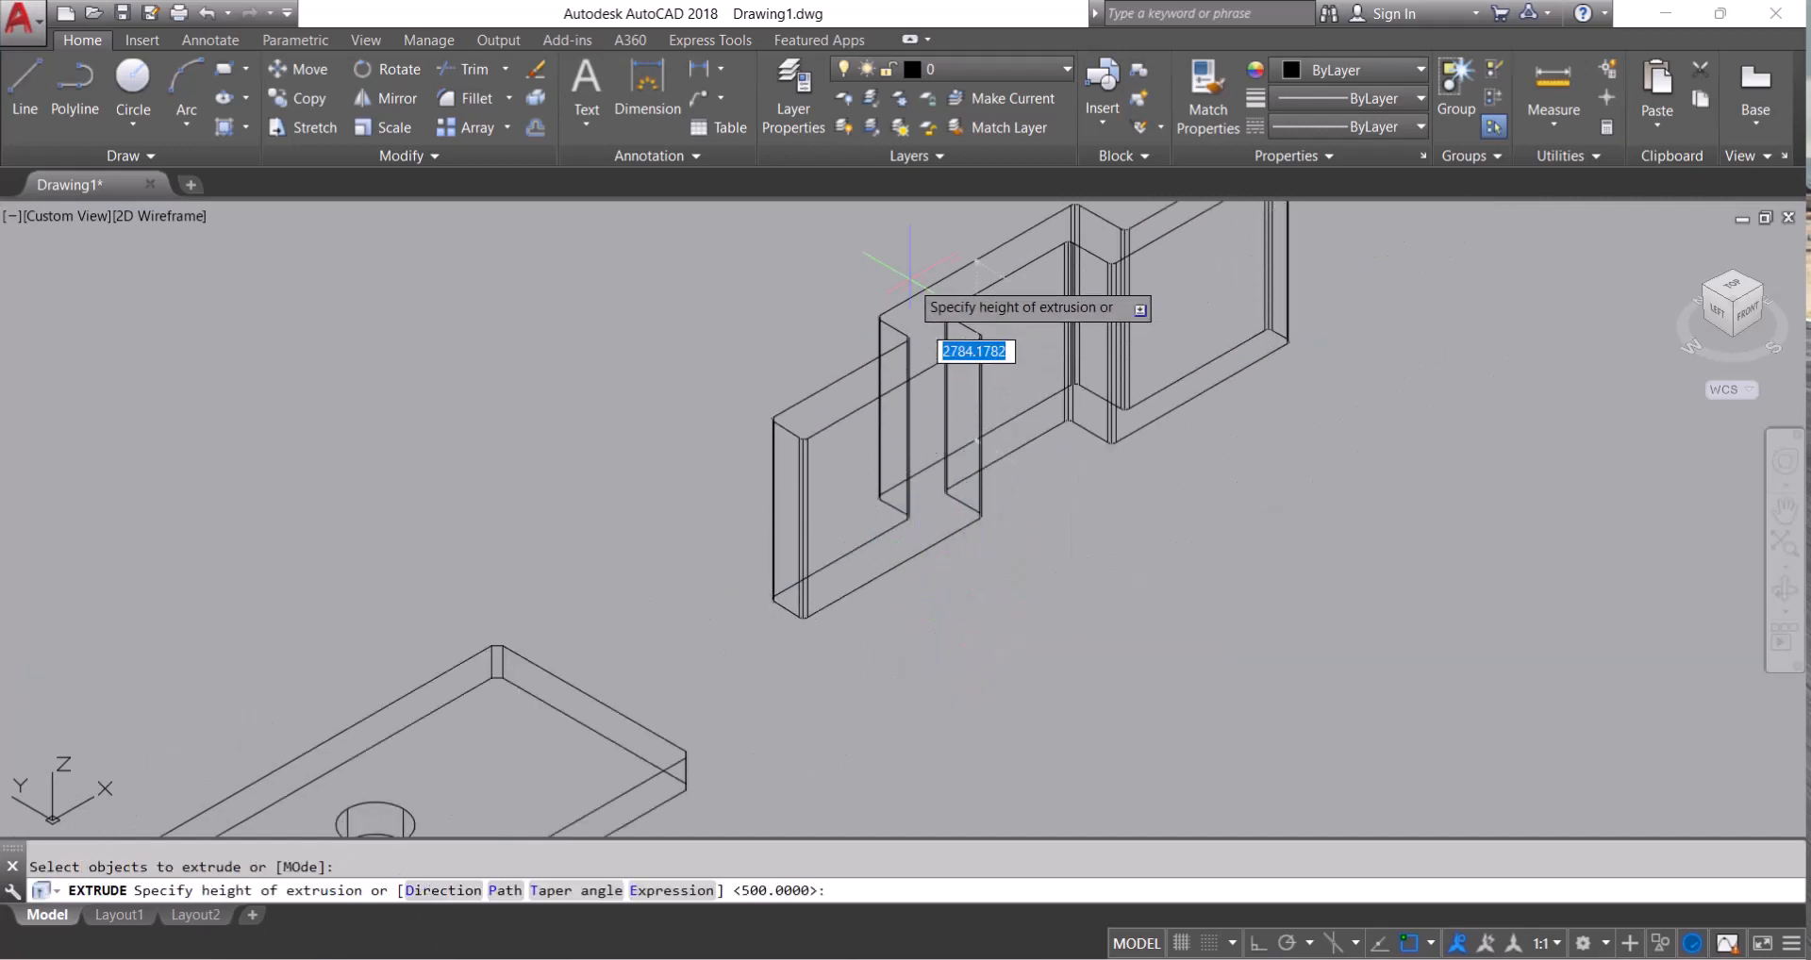
{"action": "middle_click_drag", "start_coordinate": [902, 316], "coordinate": [903, 438]}
{"action": "left_click", "coordinate": [887, 345]}
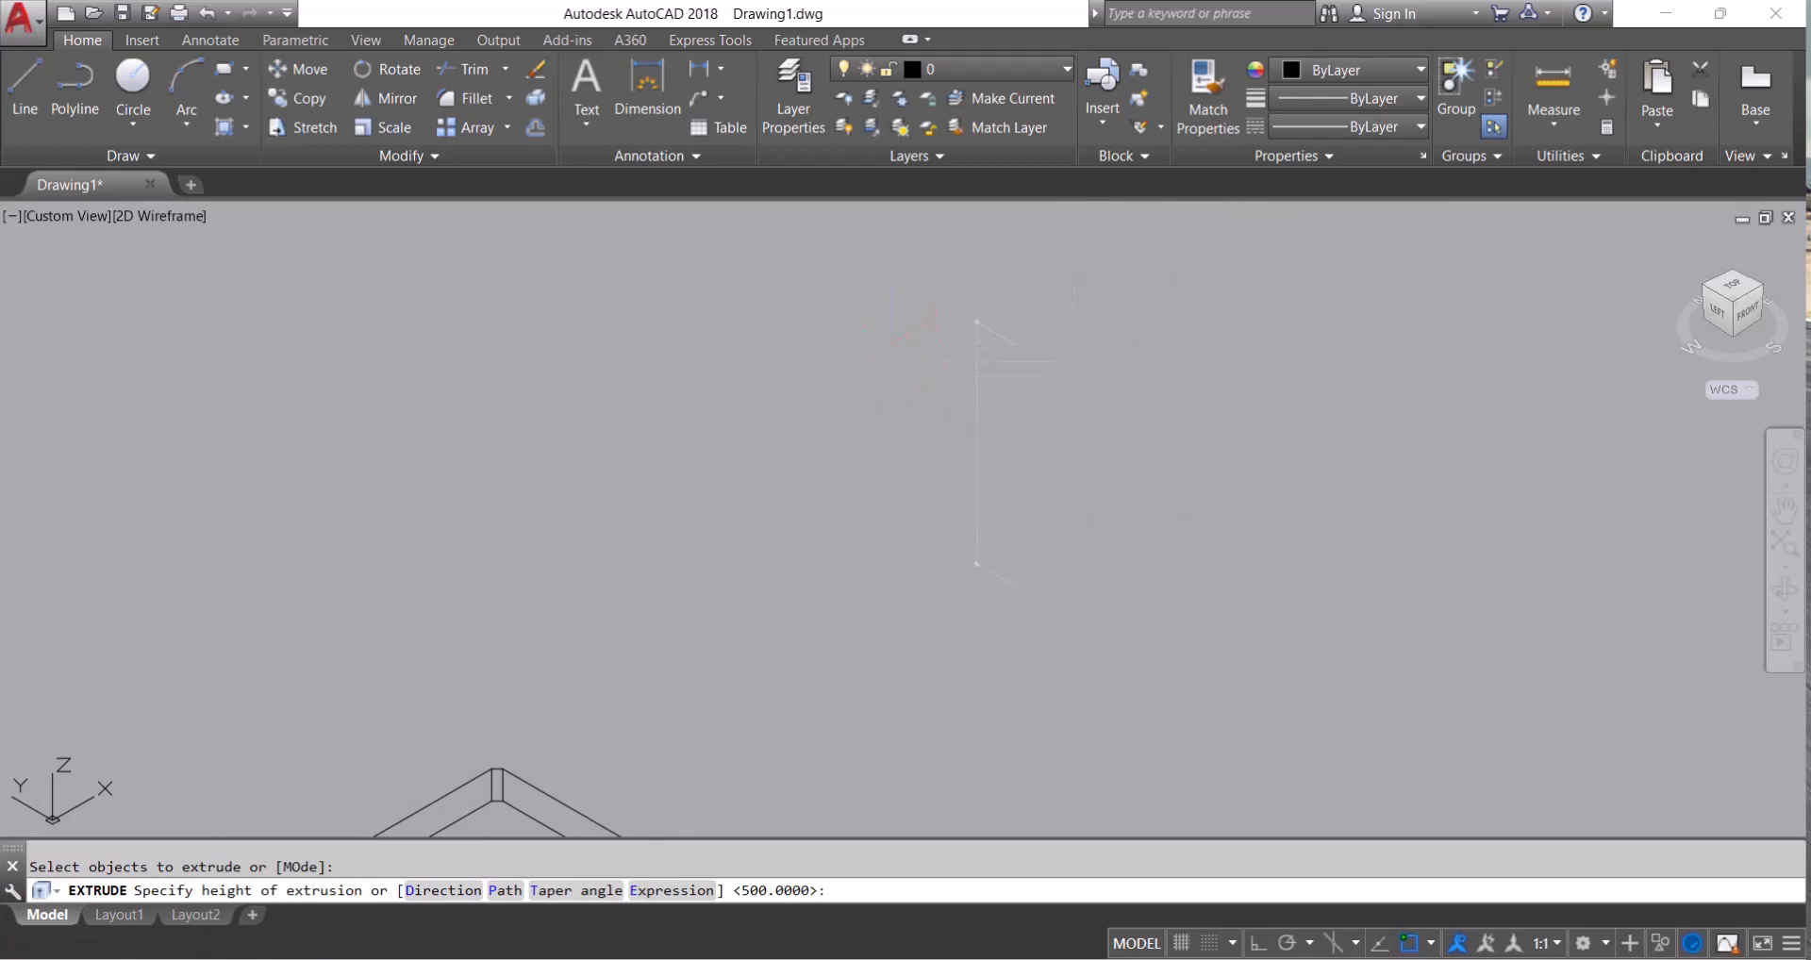
{"action": "key", "text": "Escape"}
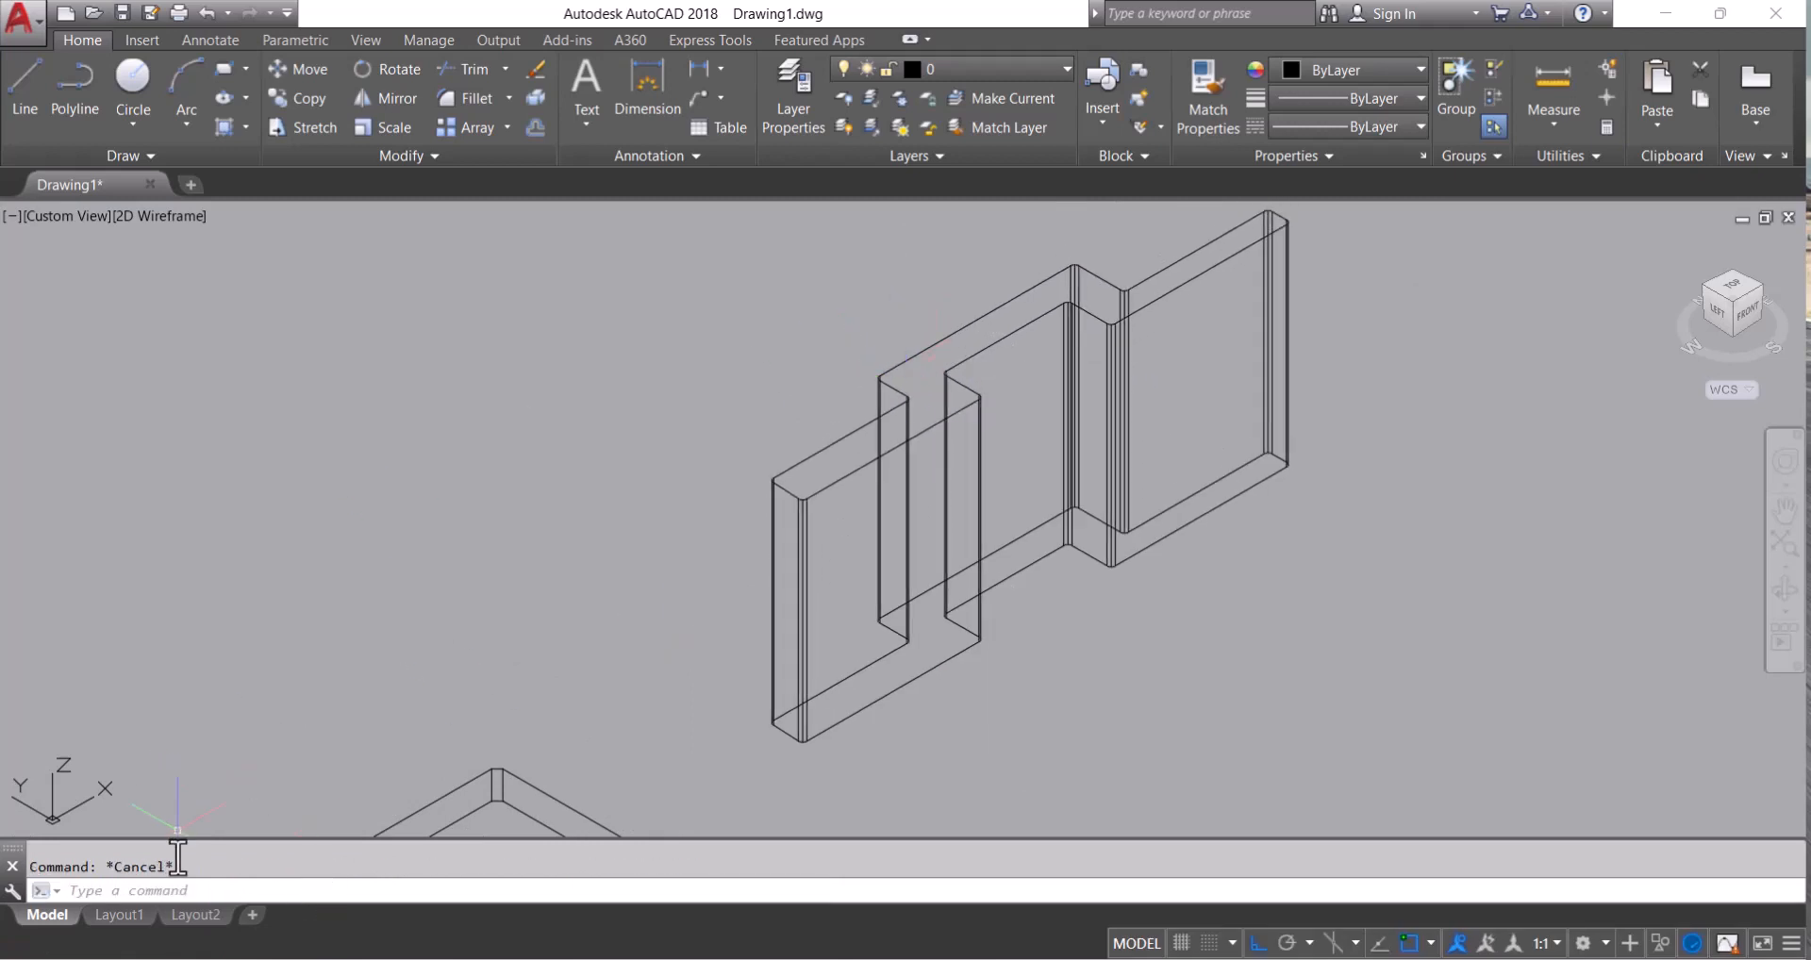
Apply the Shaded with Edges visual style and orbit around the extruded stepped solid and the slab to inspect them
{"action": "mouse_move", "coordinate": [800, 539]}
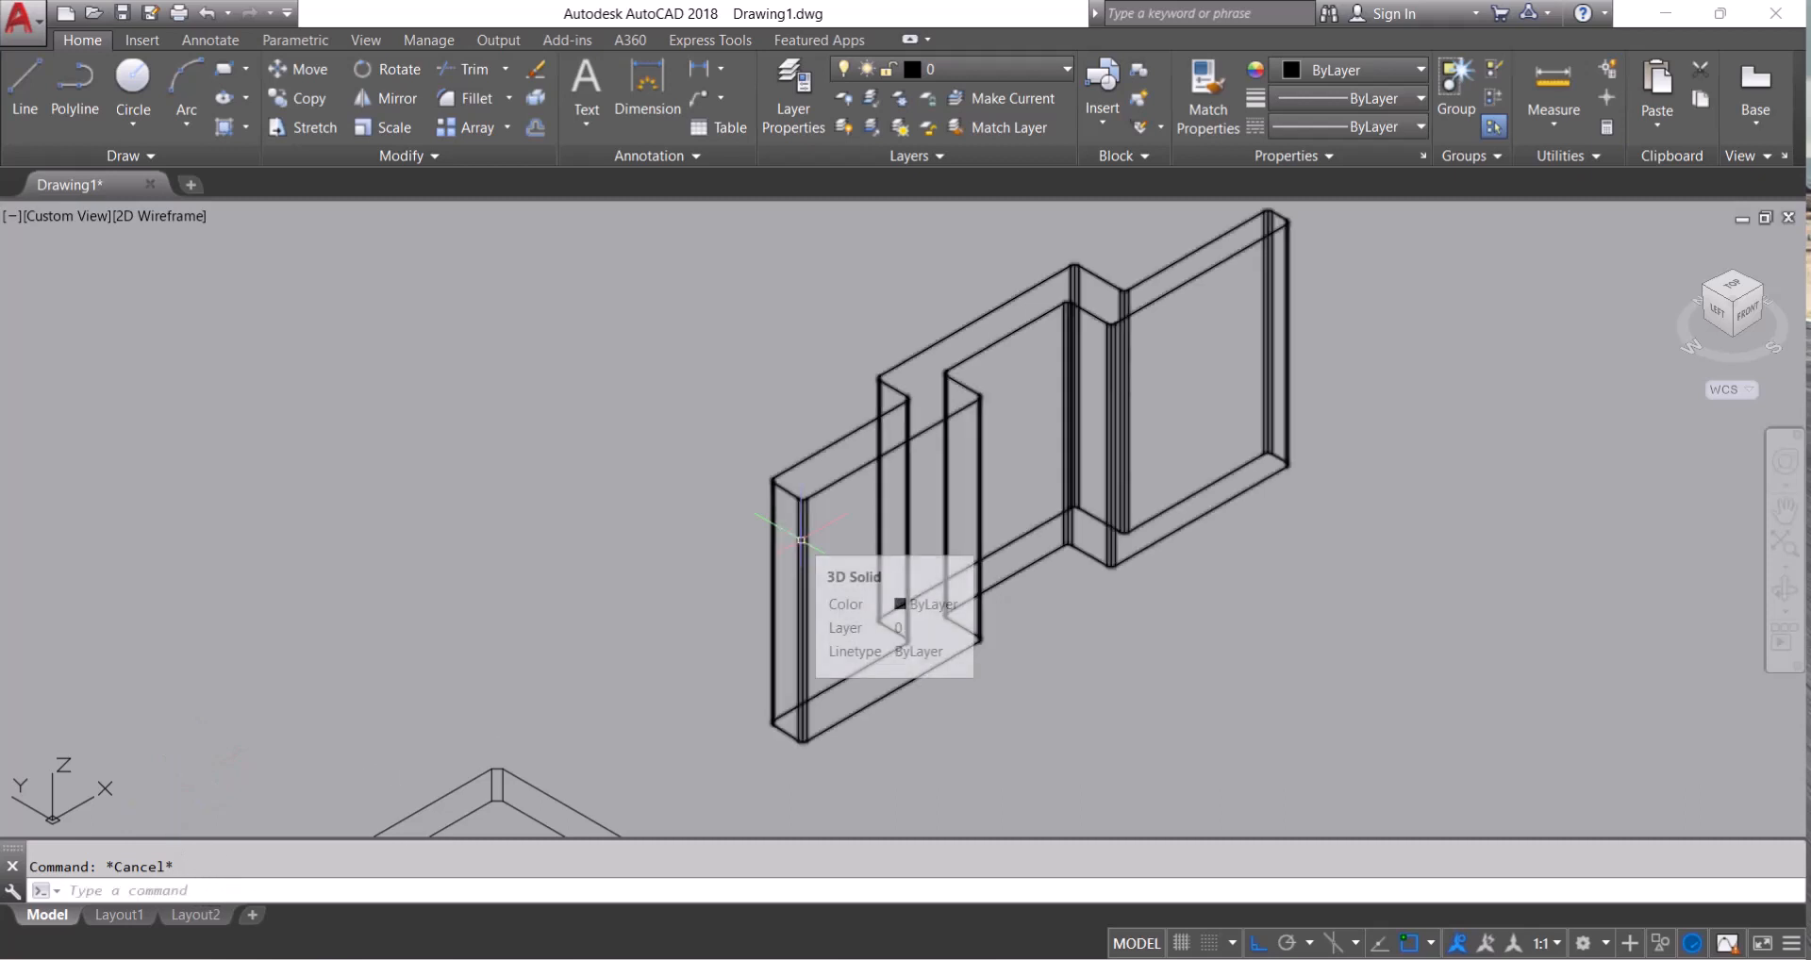
{"action": "type", "text": "shad"}
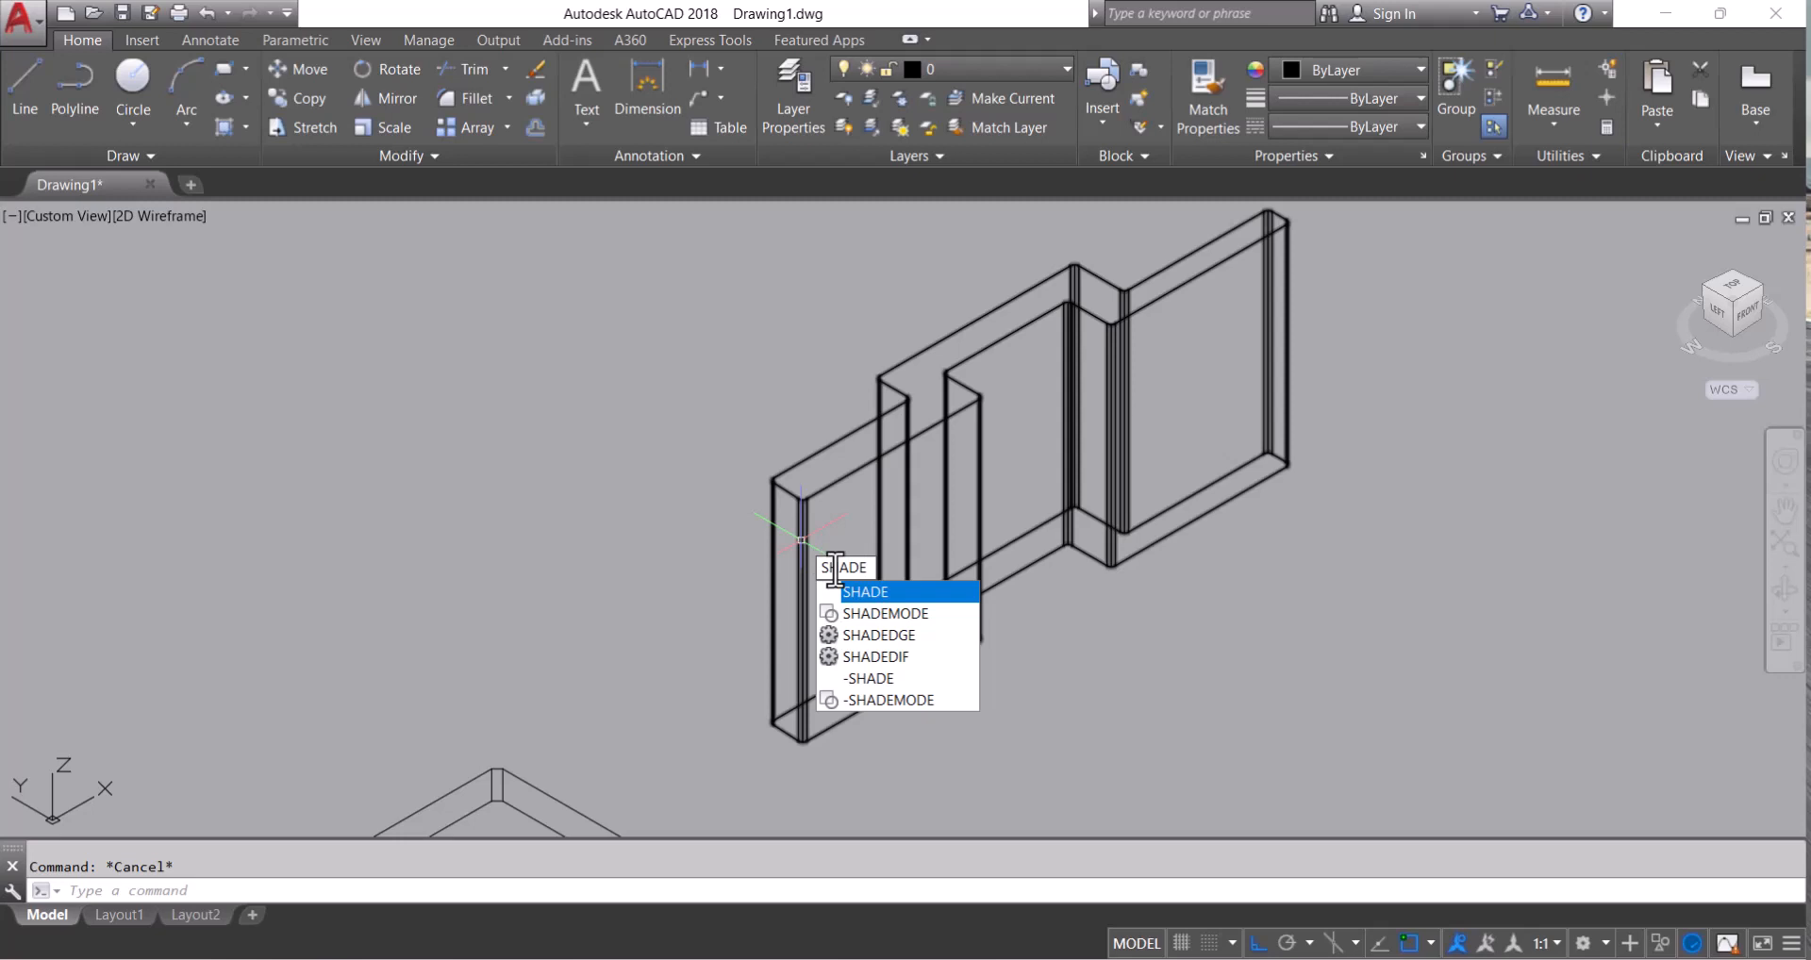
{"action": "left_click", "coordinate": [889, 615]}
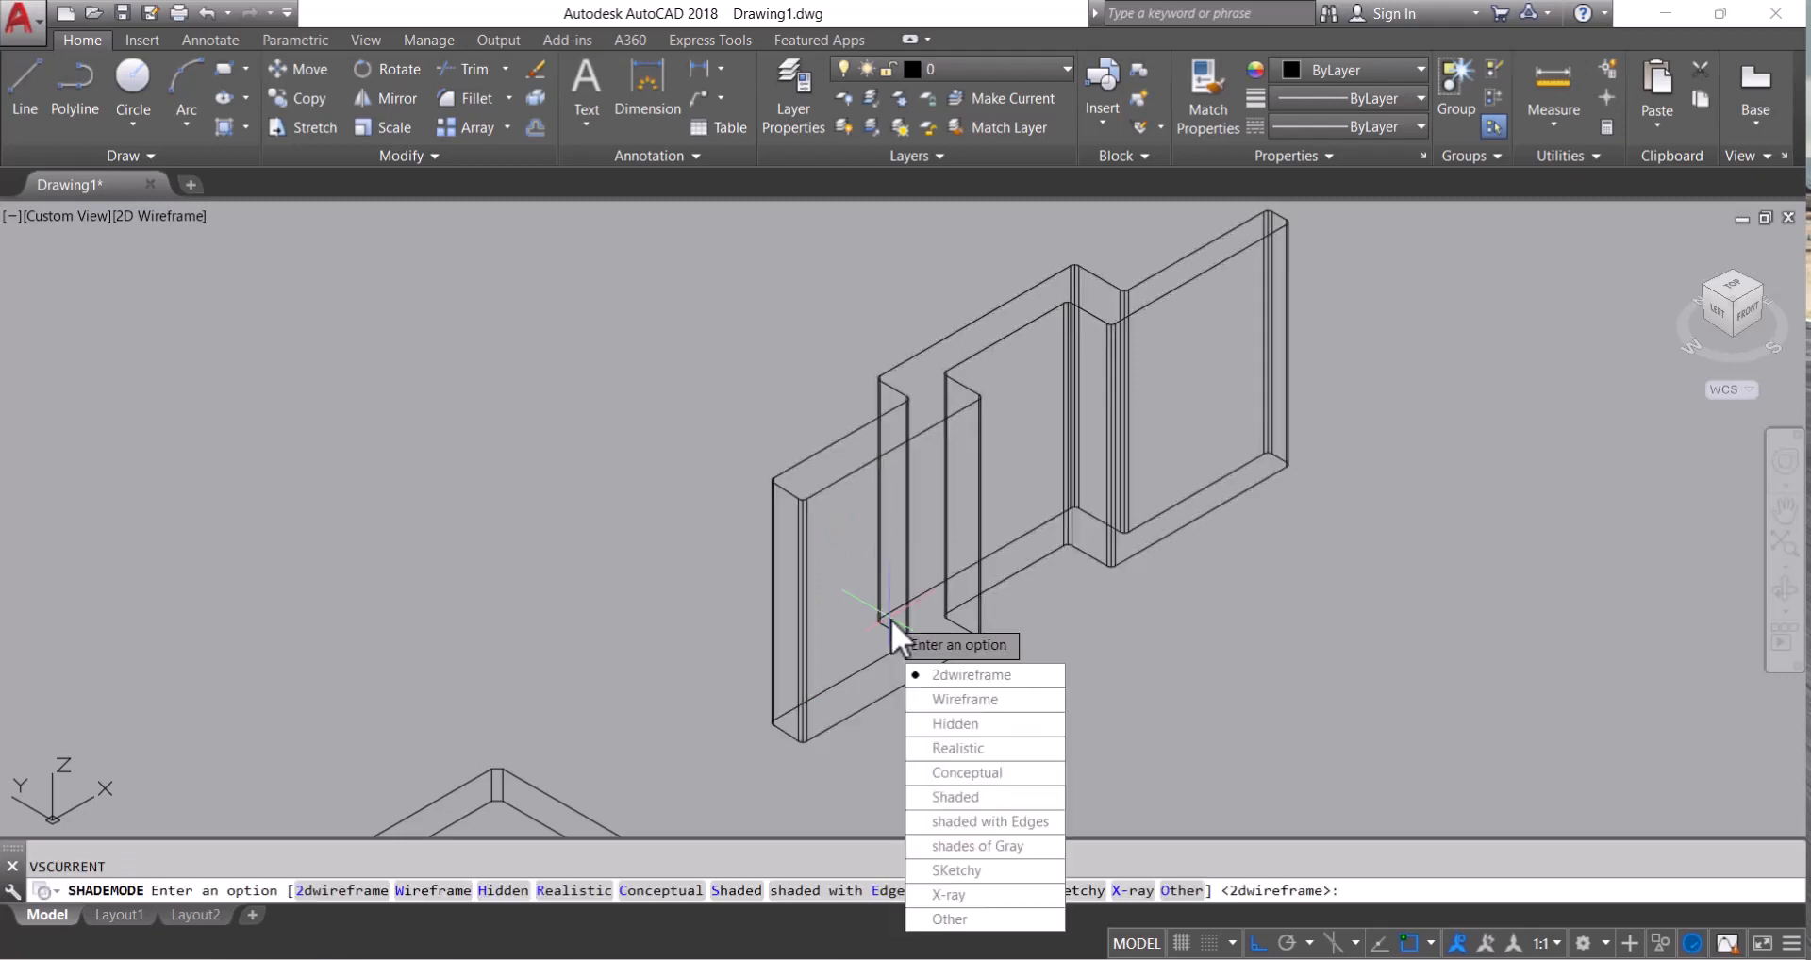
{"action": "left_click", "coordinate": [986, 821]}
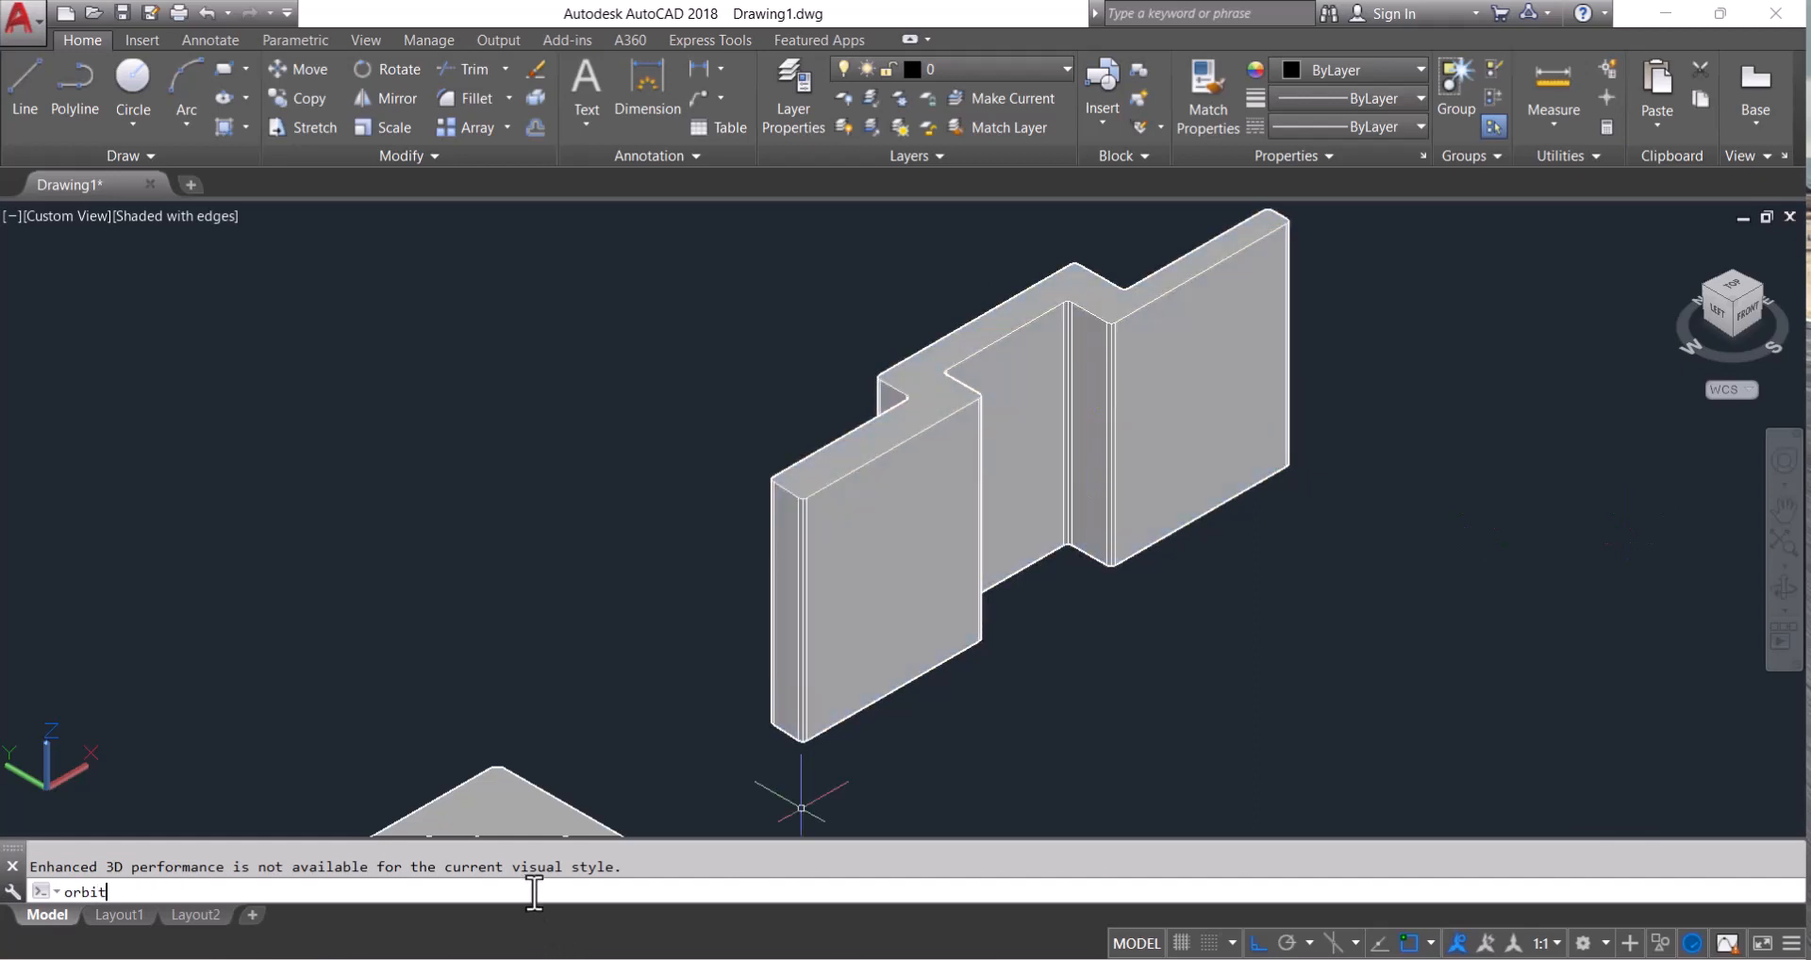
{"action": "key", "text": "Return"}
{"action": "left_click_drag", "start_coordinate": [1108, 457], "coordinate": [947, 546]}
{"action": "left_click_drag", "start_coordinate": [1725, 289], "coordinate": [1733, 288]}
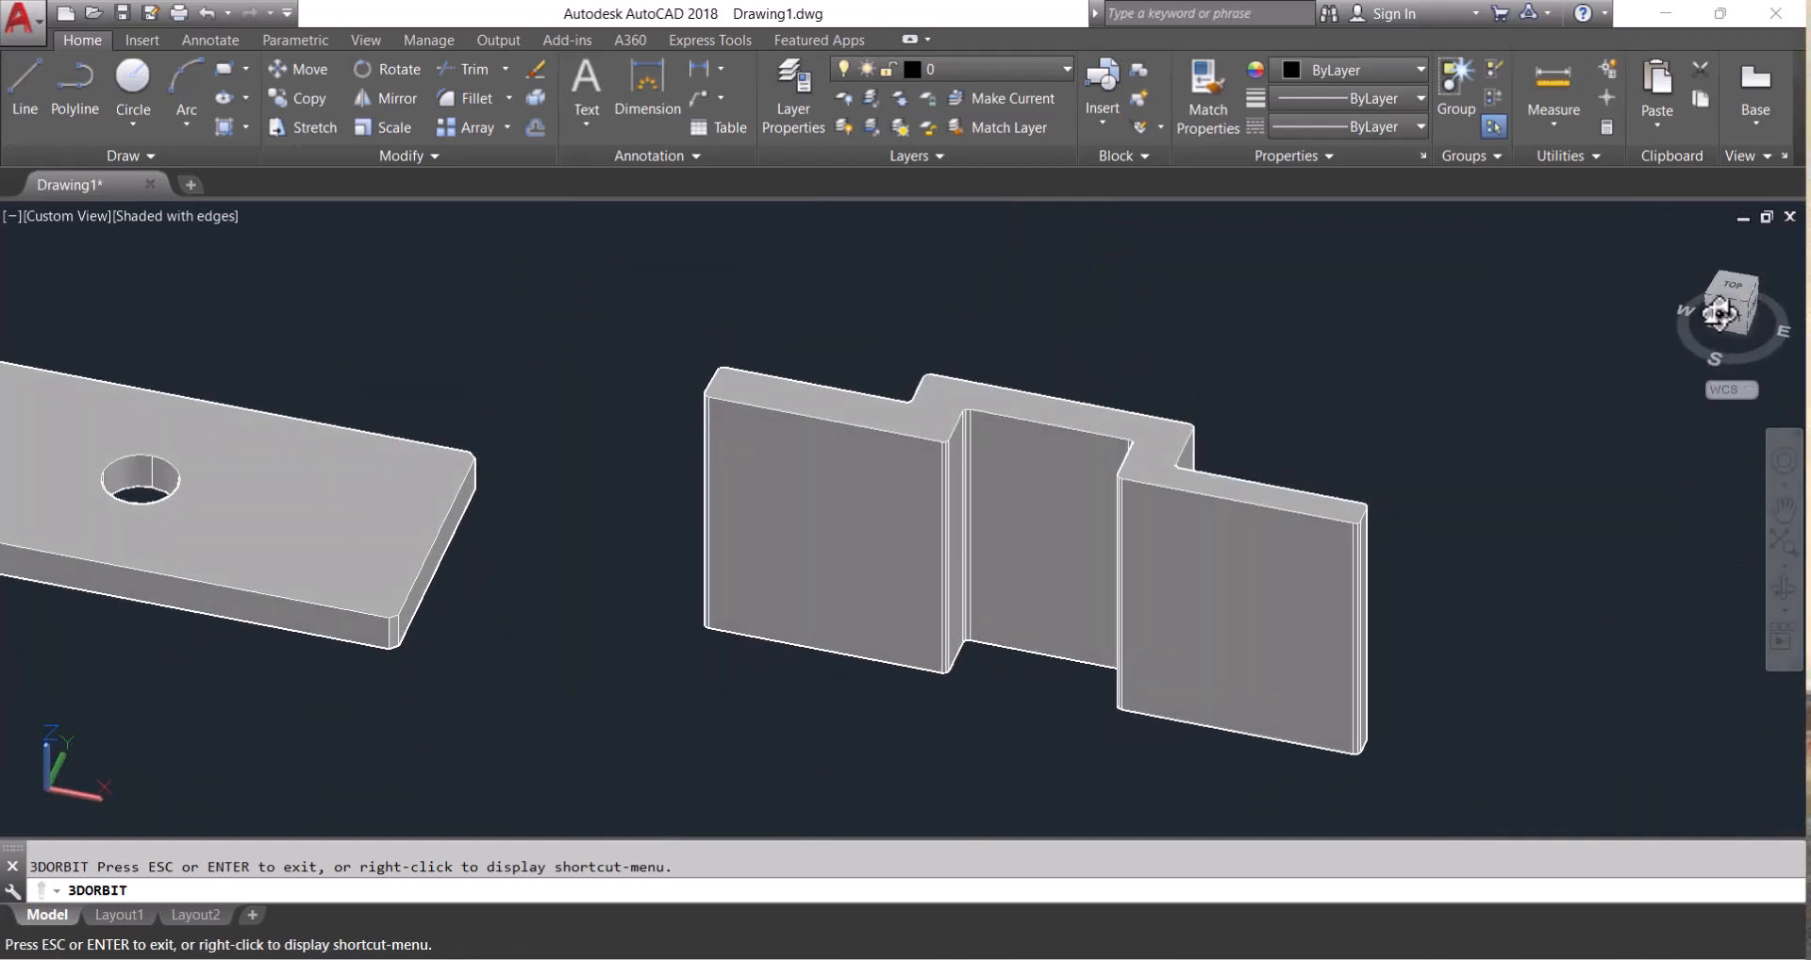
{"action": "key", "text": "Escape"}
Switch to the front view of the model and set its visual style to 2D wireframe with SHADEMODE
{"action": "left_click", "coordinate": [1731, 302]}
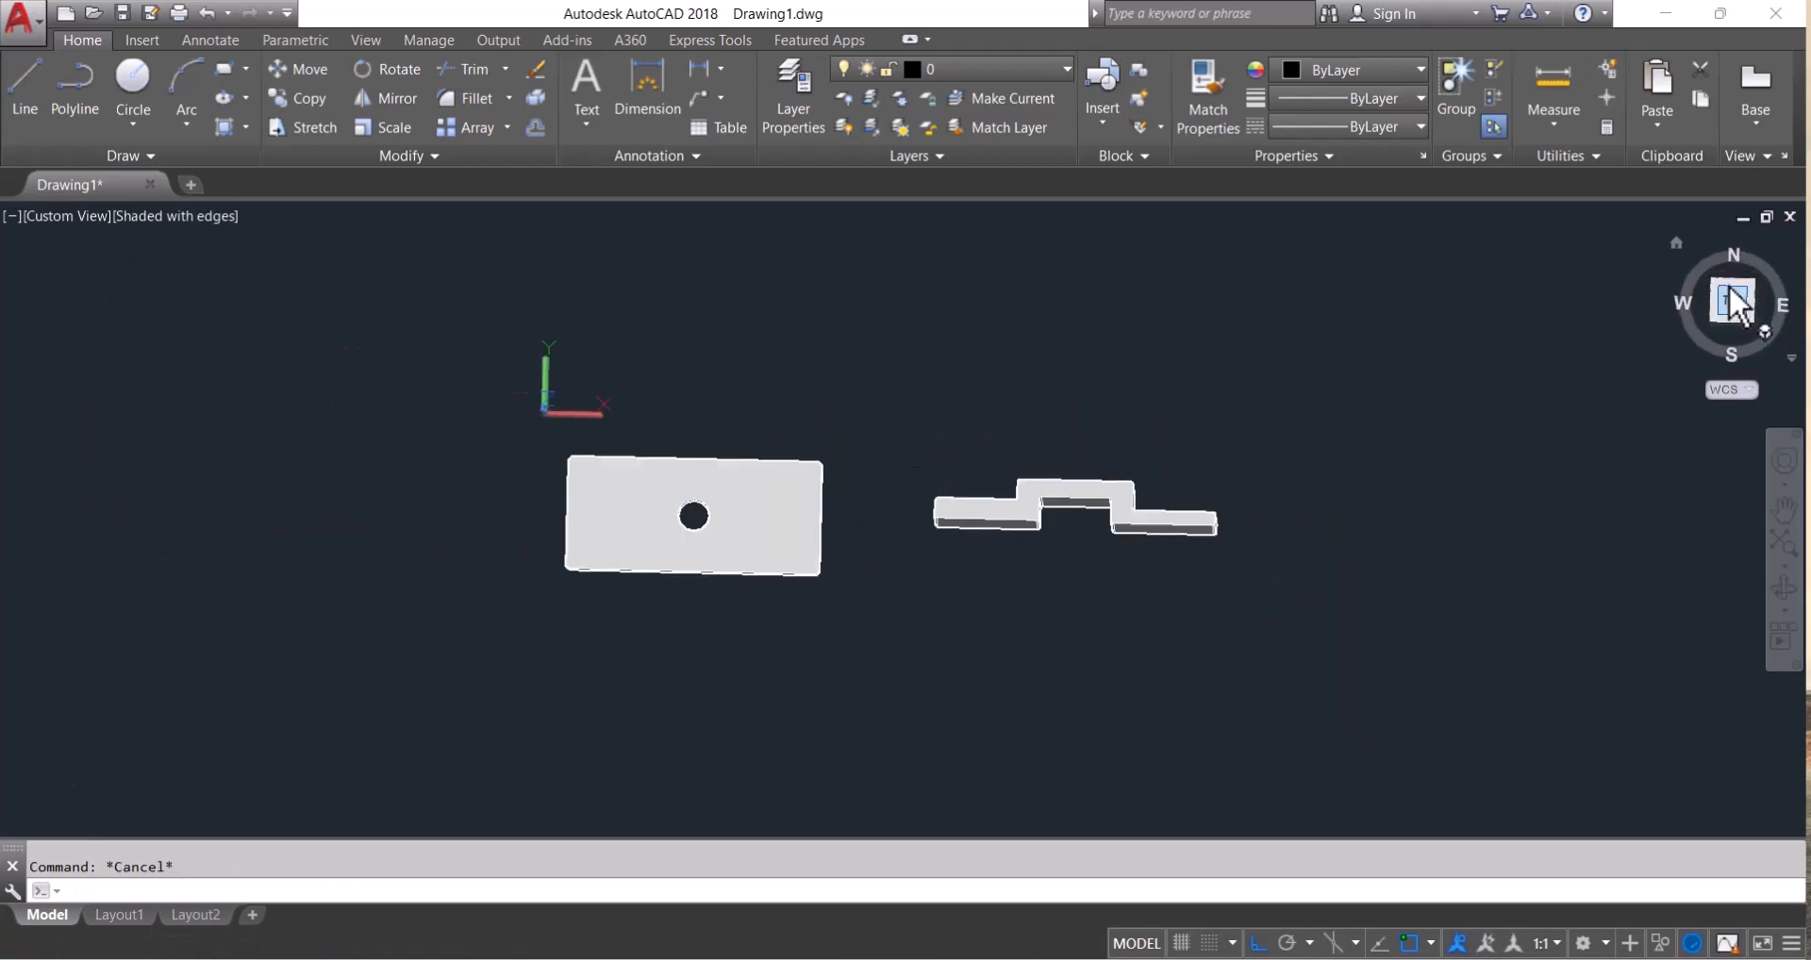
{"action": "left_click", "coordinate": [1736, 354]}
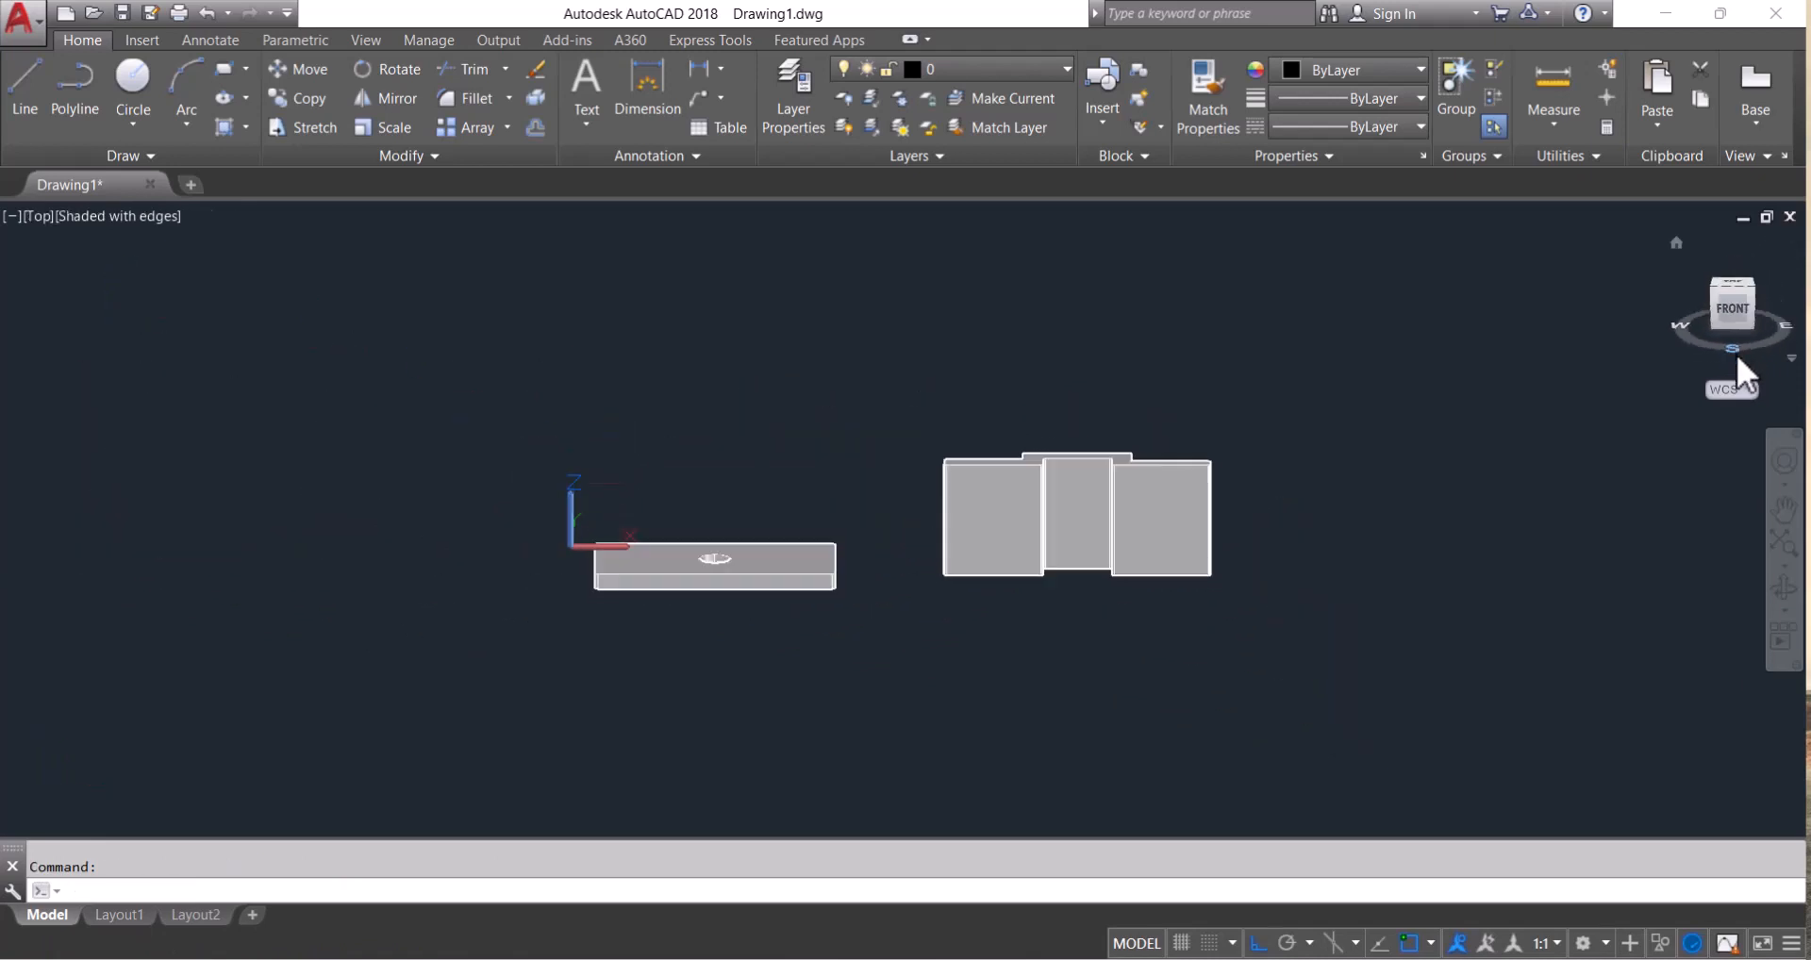
{"action": "scroll", "coordinate": [1000, 462], "scroll_direction": "up", "scroll_amount": 2}
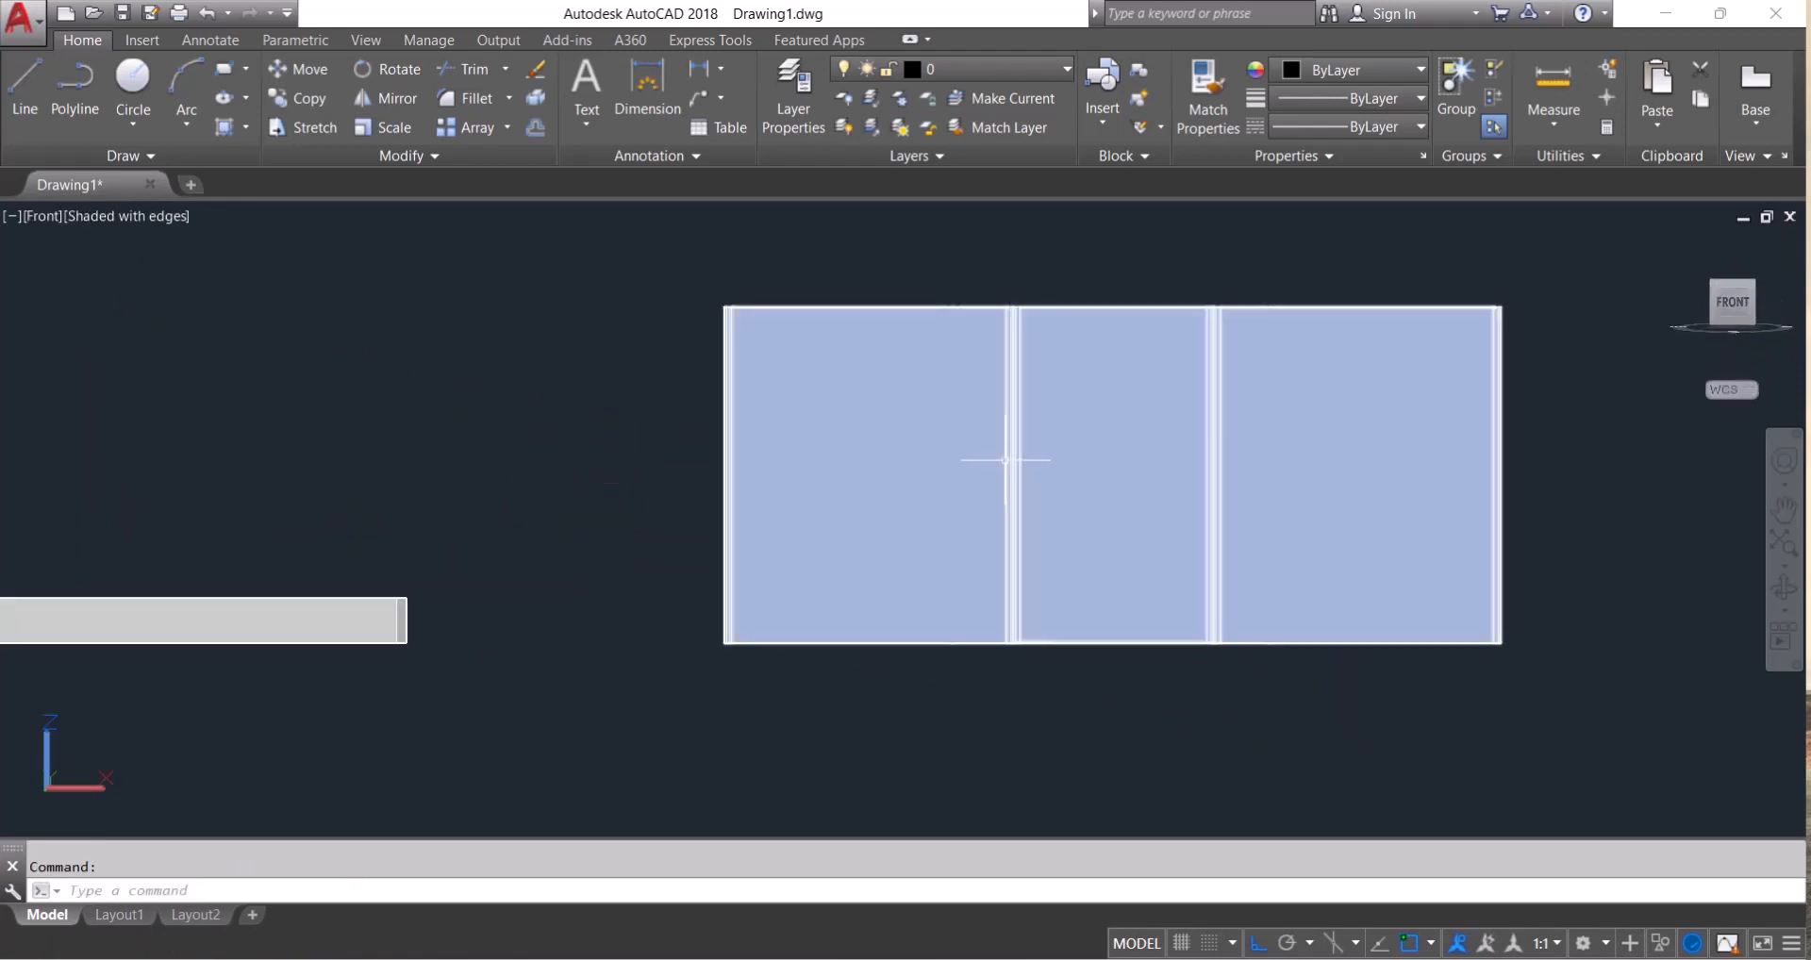
{"action": "left_click", "coordinate": [182, 889]}
{"action": "type", "text": "shademode"}
{"action": "key", "text": "Return"}
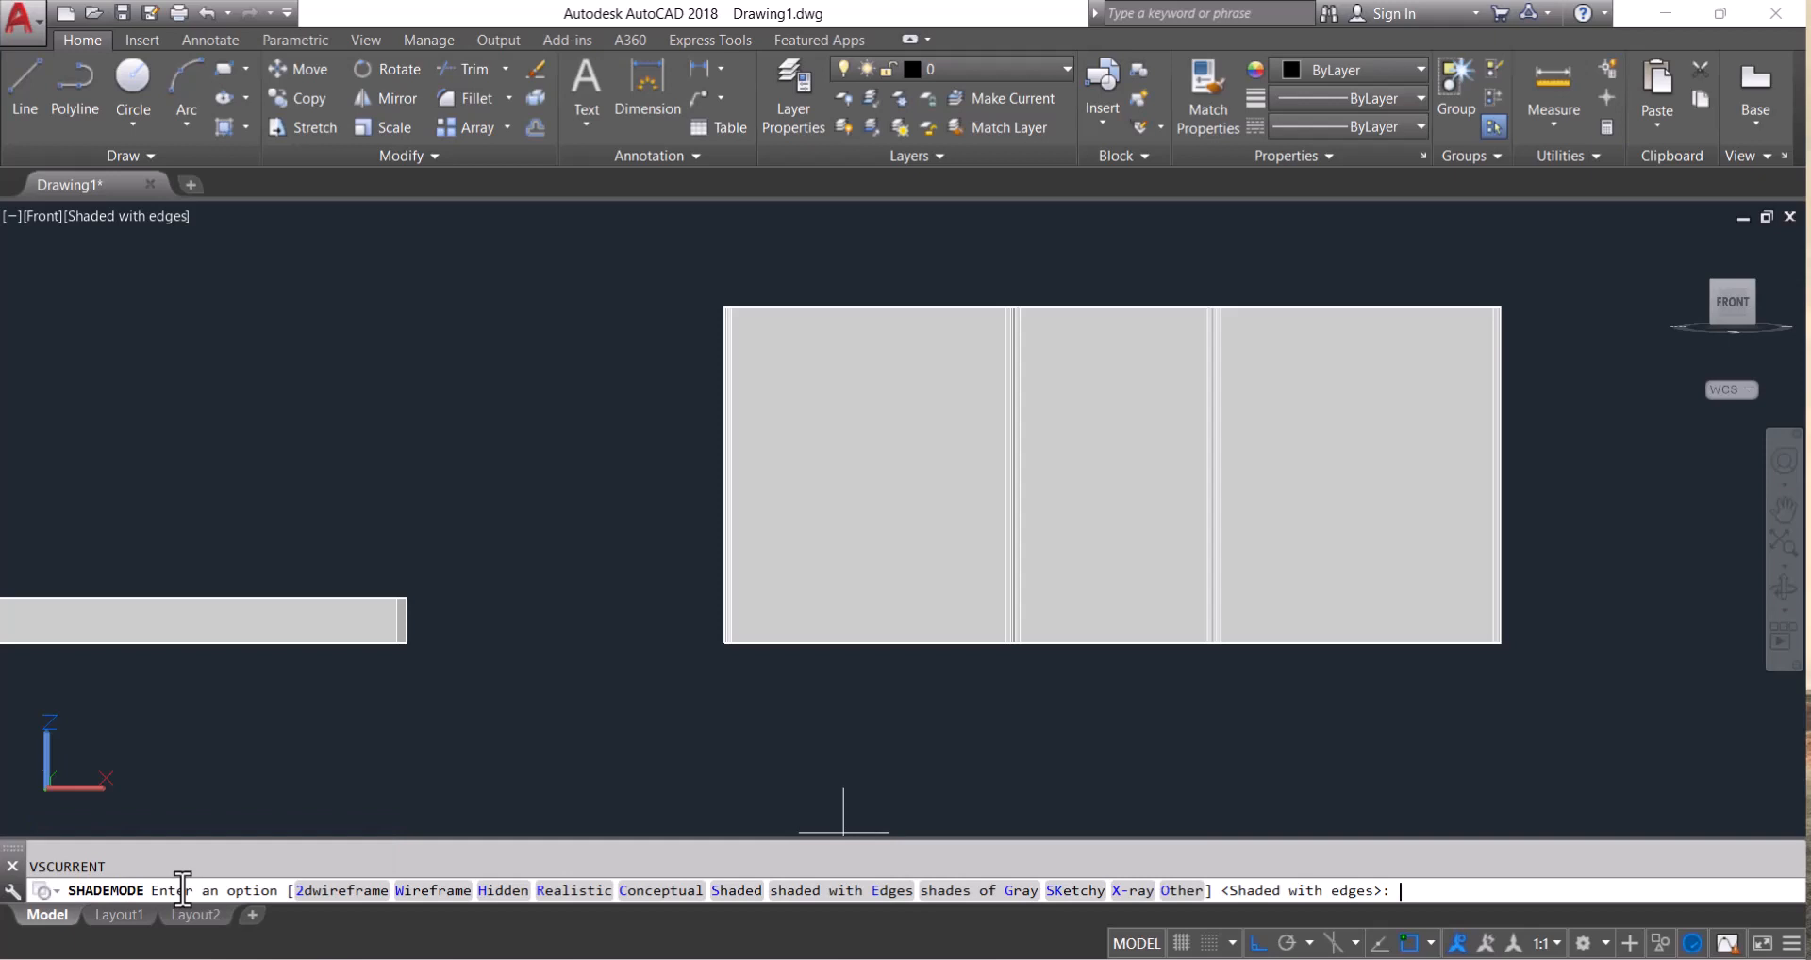
{"action": "key", "text": "Return"}
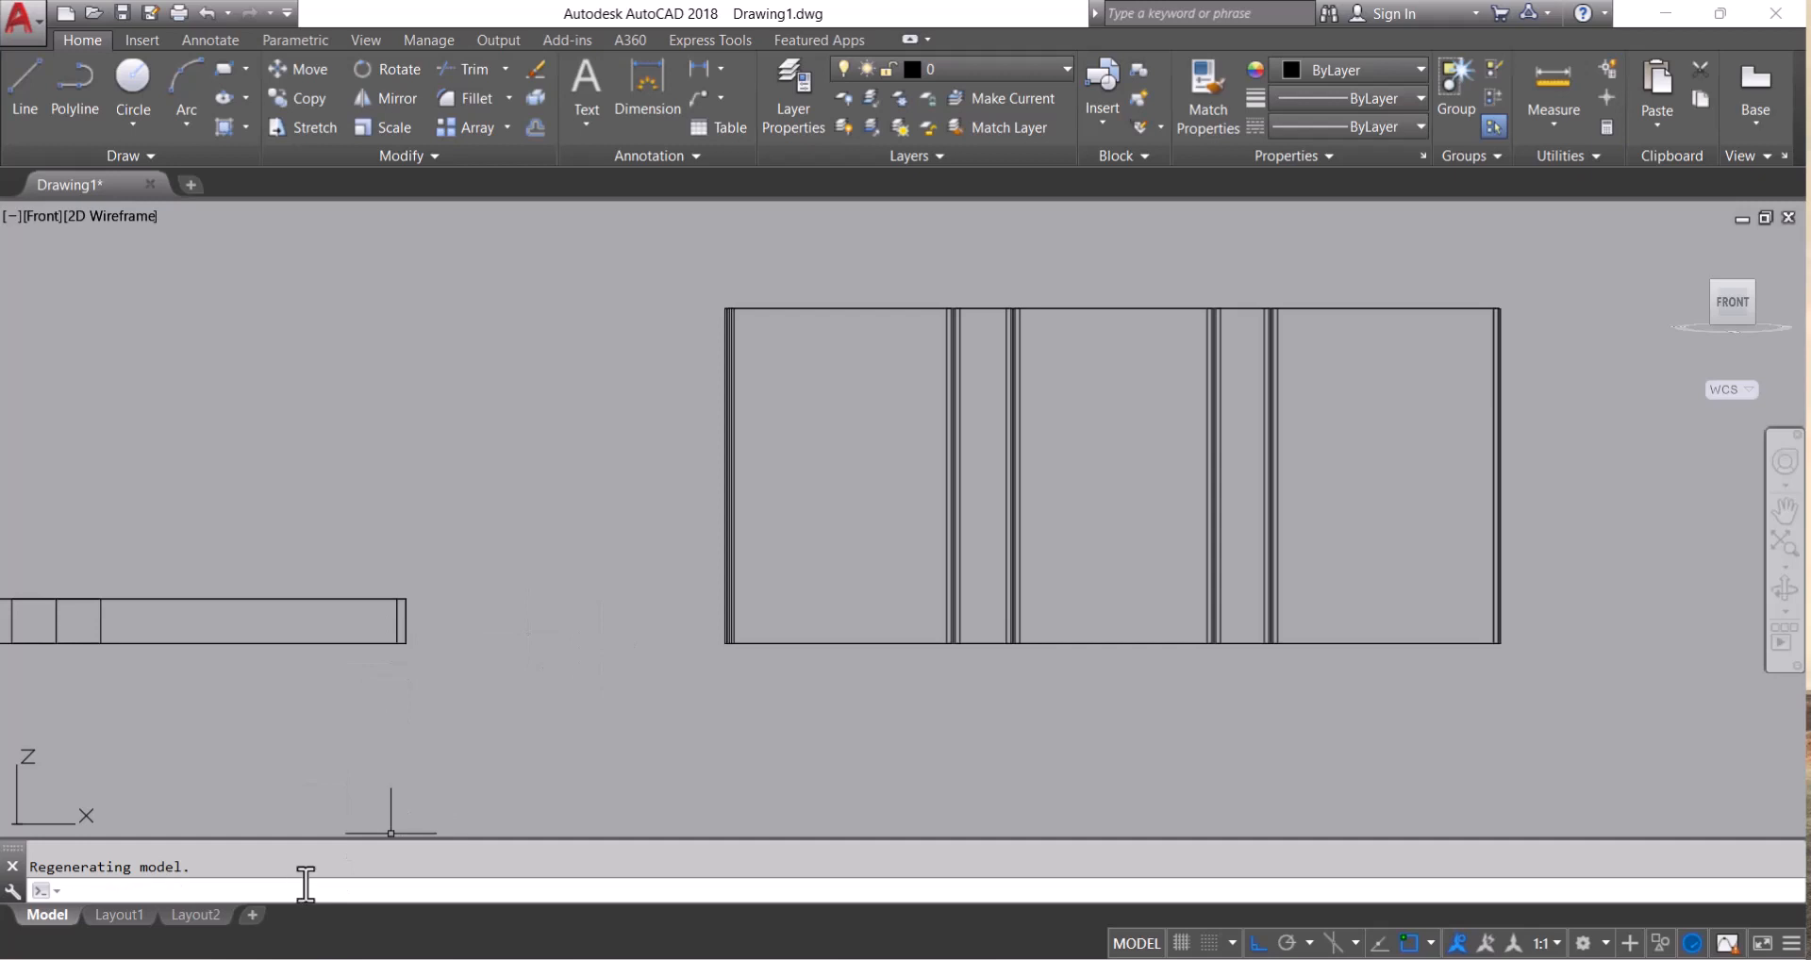
{"action": "type", "text": "m"}
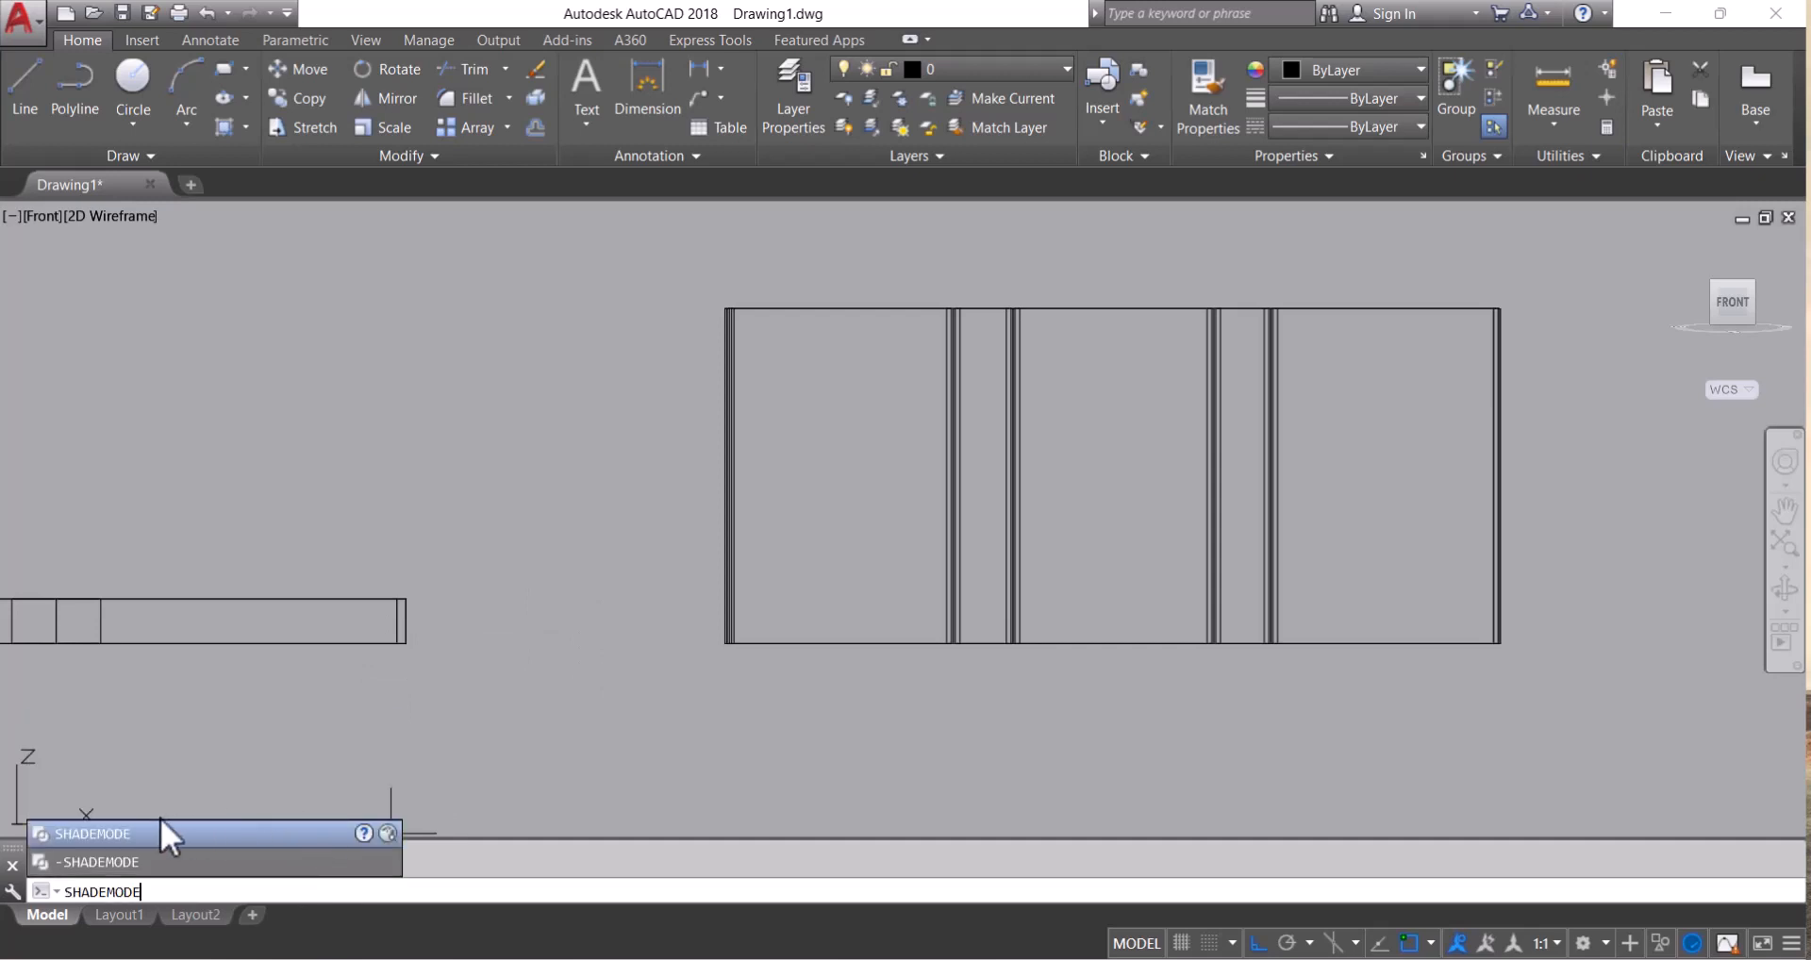
{"action": "left_click", "coordinate": [158, 835]}
{"action": "left_click", "coordinate": [230, 894]}
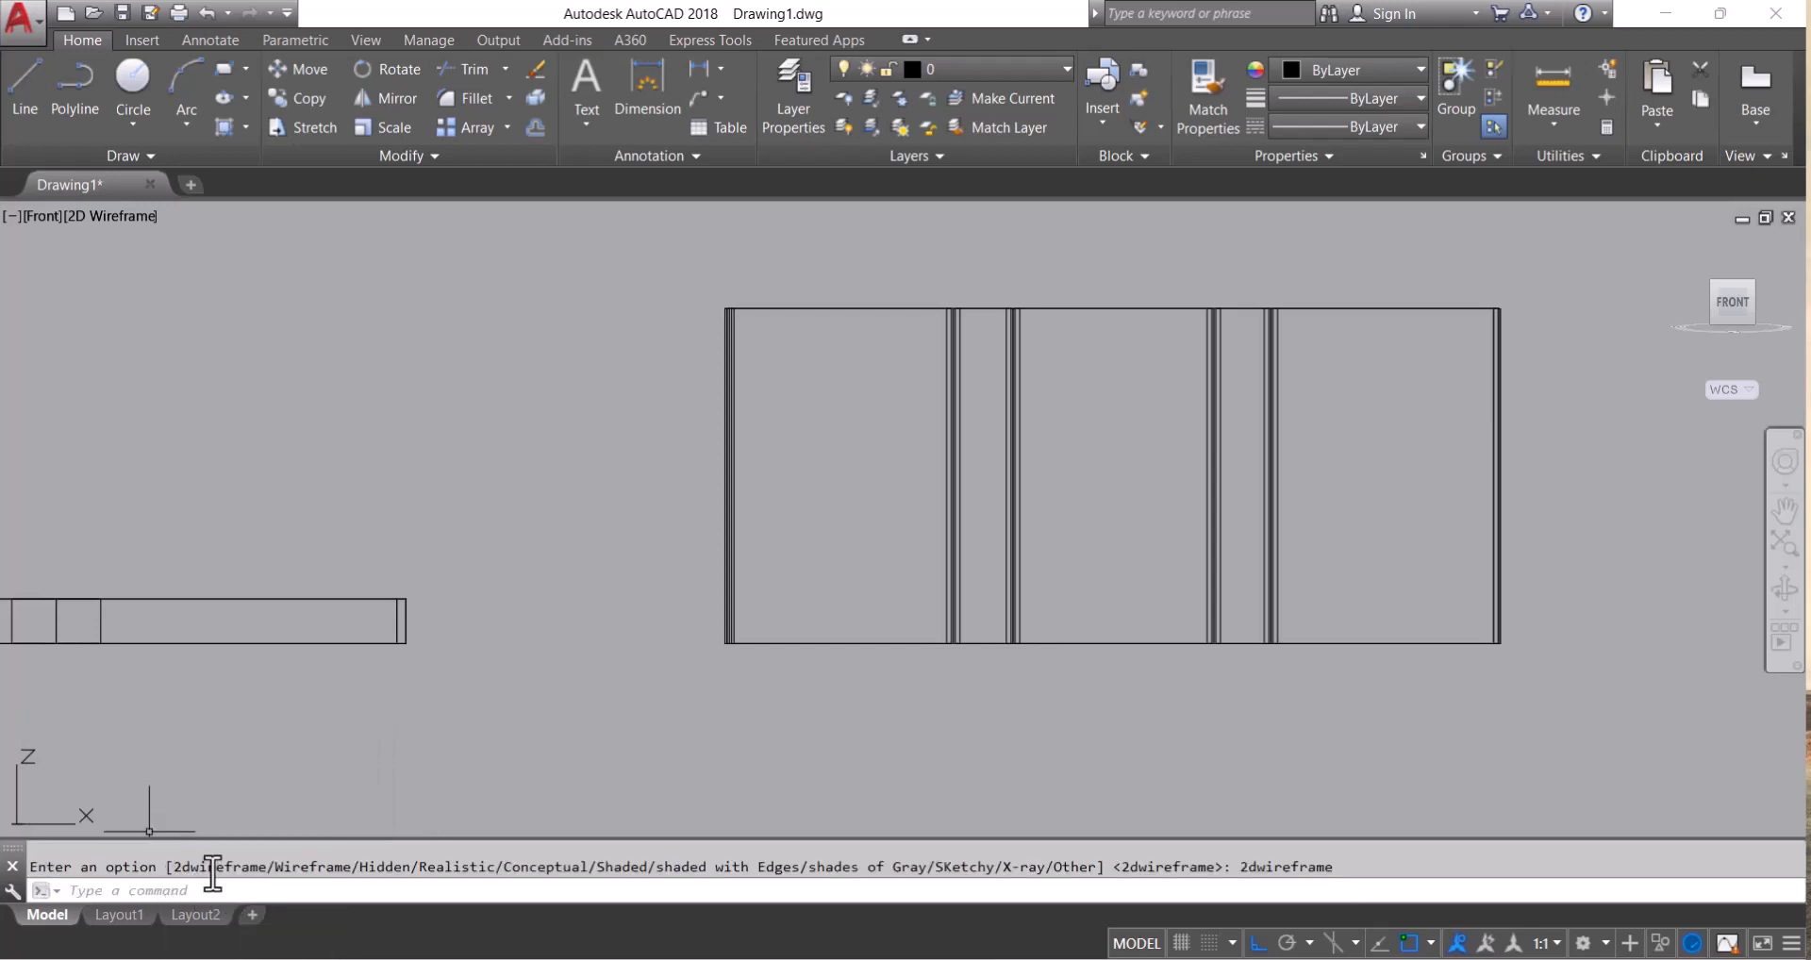
{"action": "key", "text": "Return"}
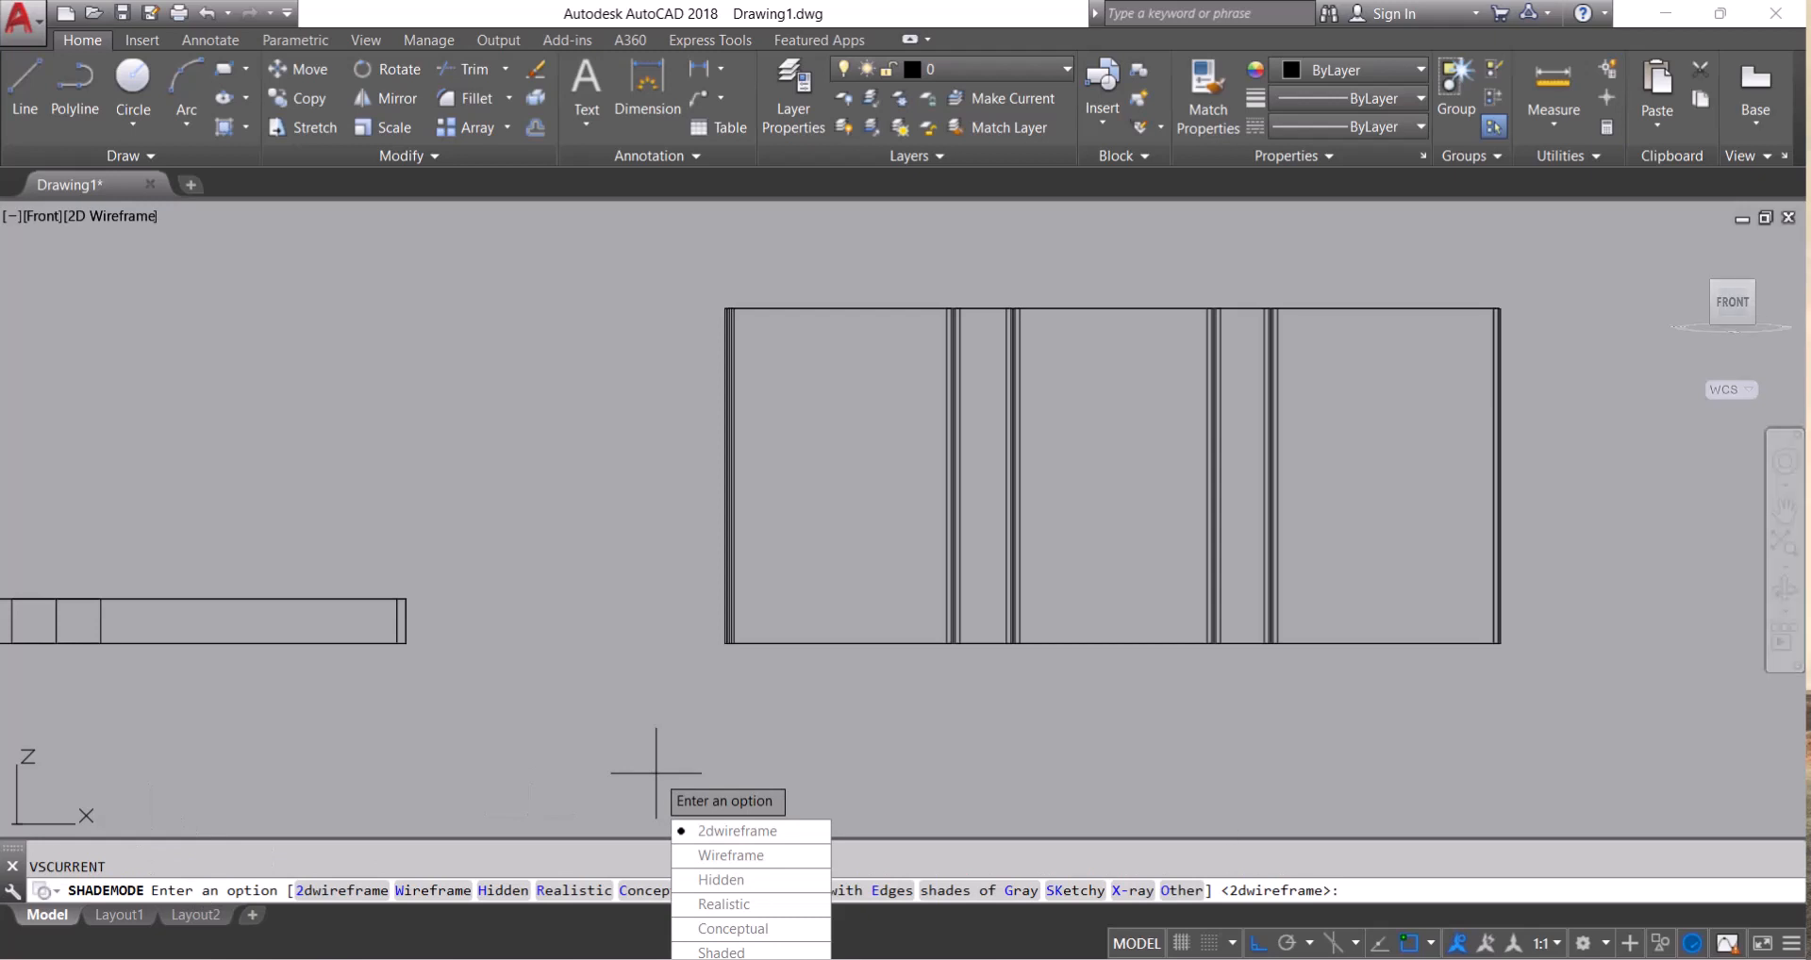
{"action": "left_click", "coordinate": [1734, 298]}
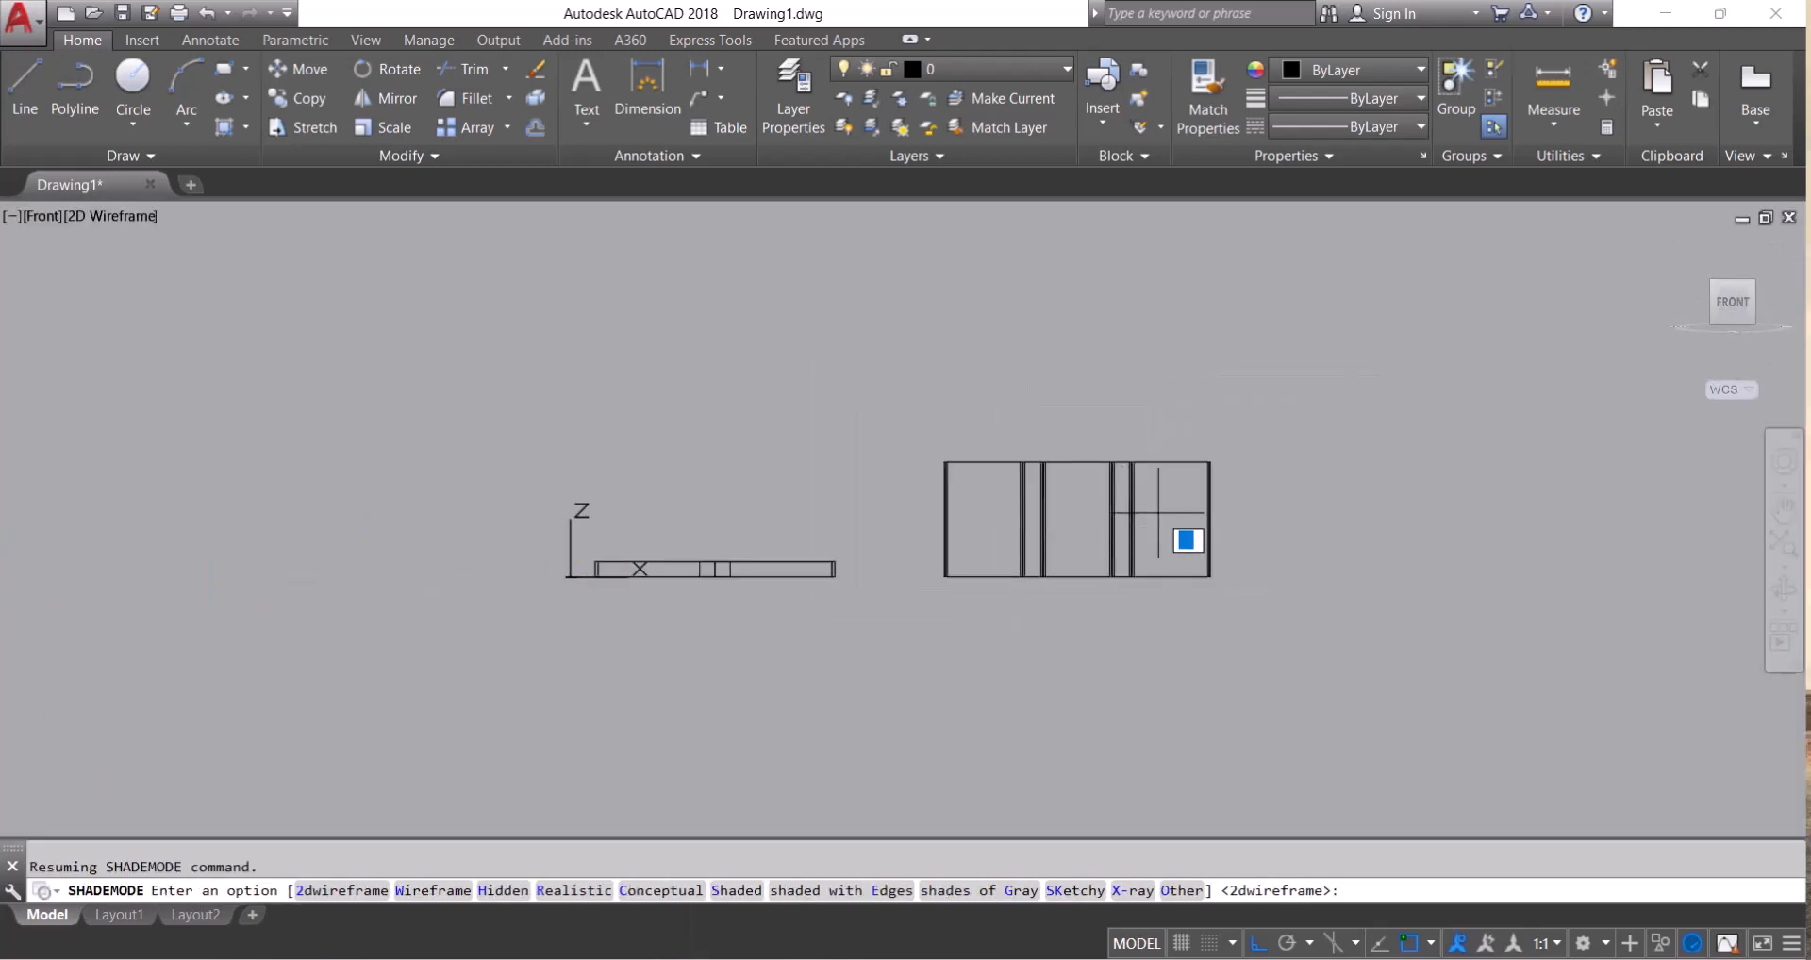
{"action": "scroll", "coordinate": [1141, 510], "scroll_direction": "up", "scroll_amount": 6}
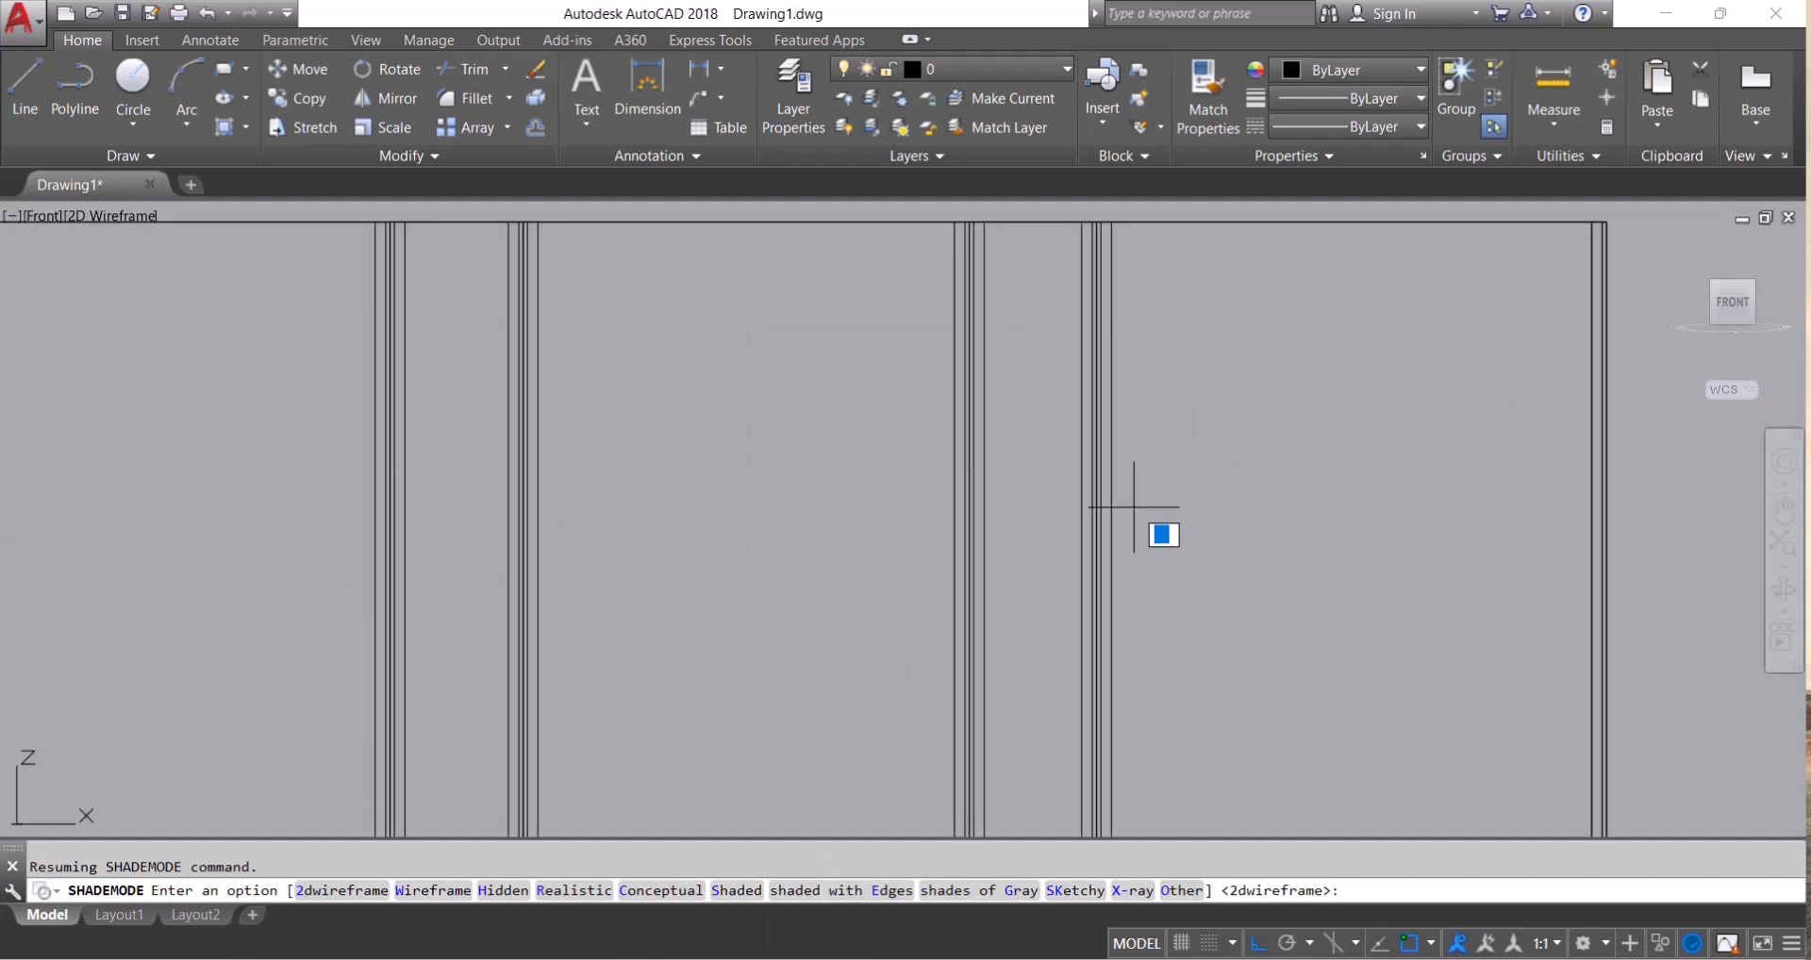
{"action": "scroll", "coordinate": [1162, 534], "scroll_direction": "down", "scroll_amount": 5}
{"action": "scroll", "coordinate": [679, 584], "scroll_direction": "up", "scroll_amount": 2}
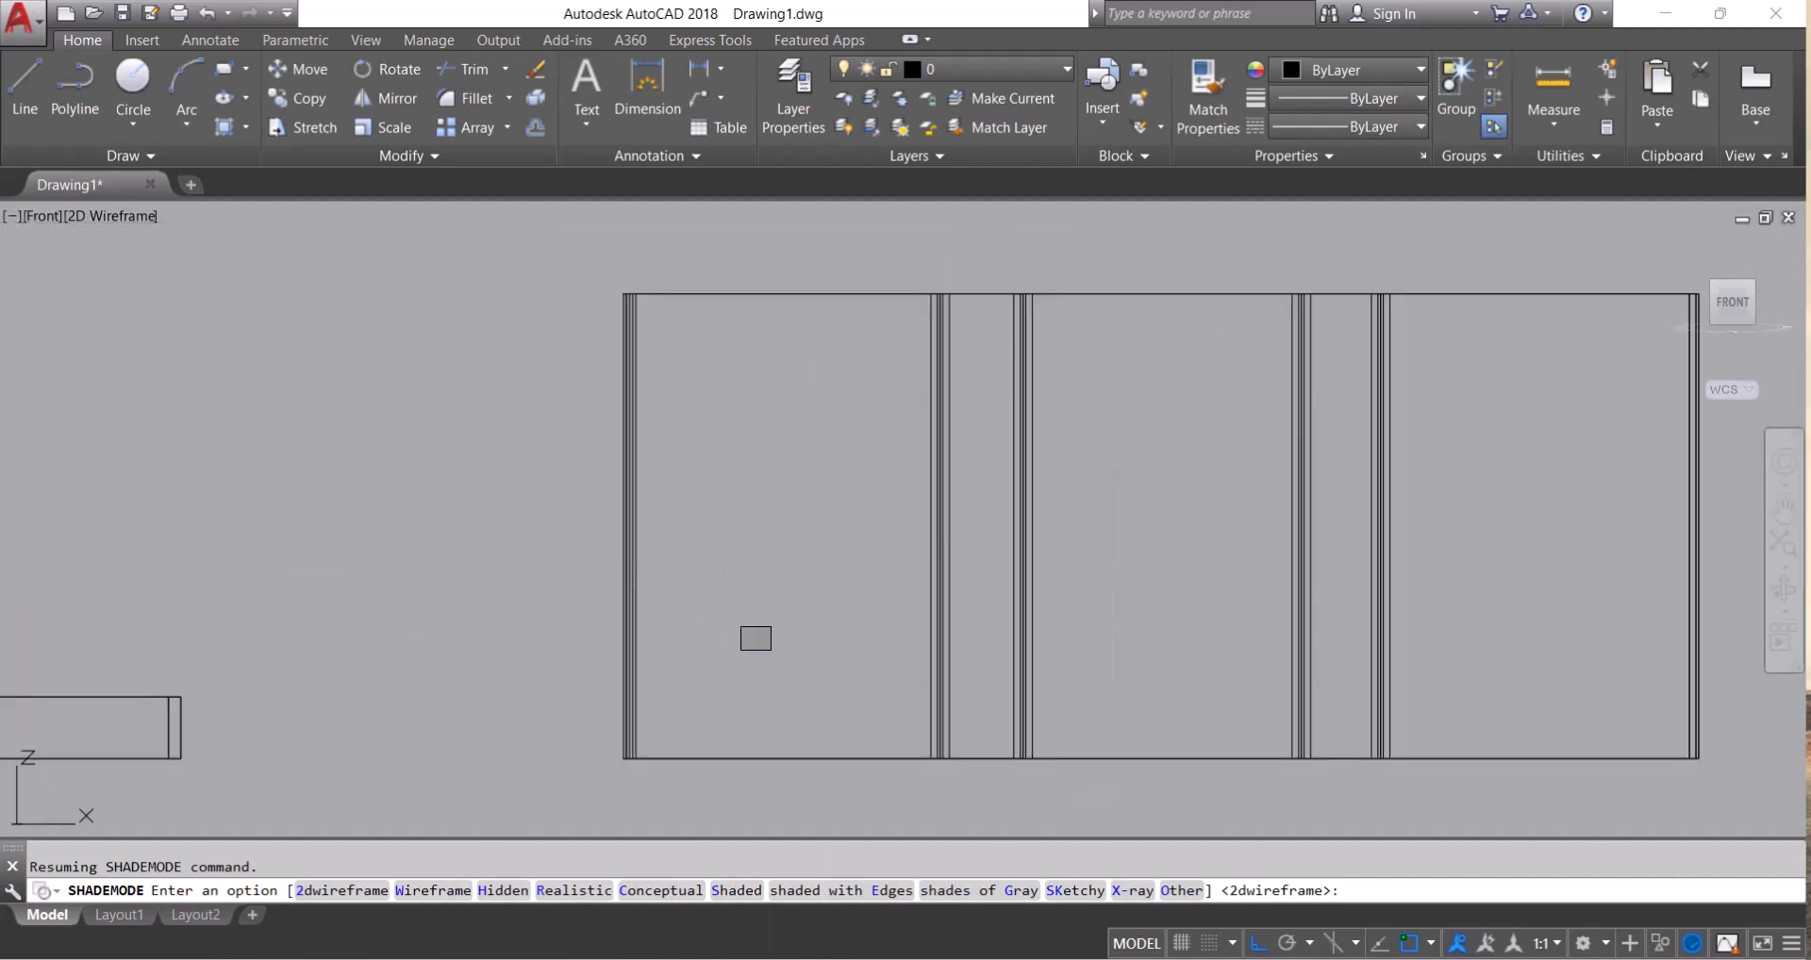
{"action": "key", "text": "Escape"}
Draw a vertical line from the midpoint of the stepped solid's first arm's upper edge down to its lower edge in front view
{"action": "key", "text": "Return"}
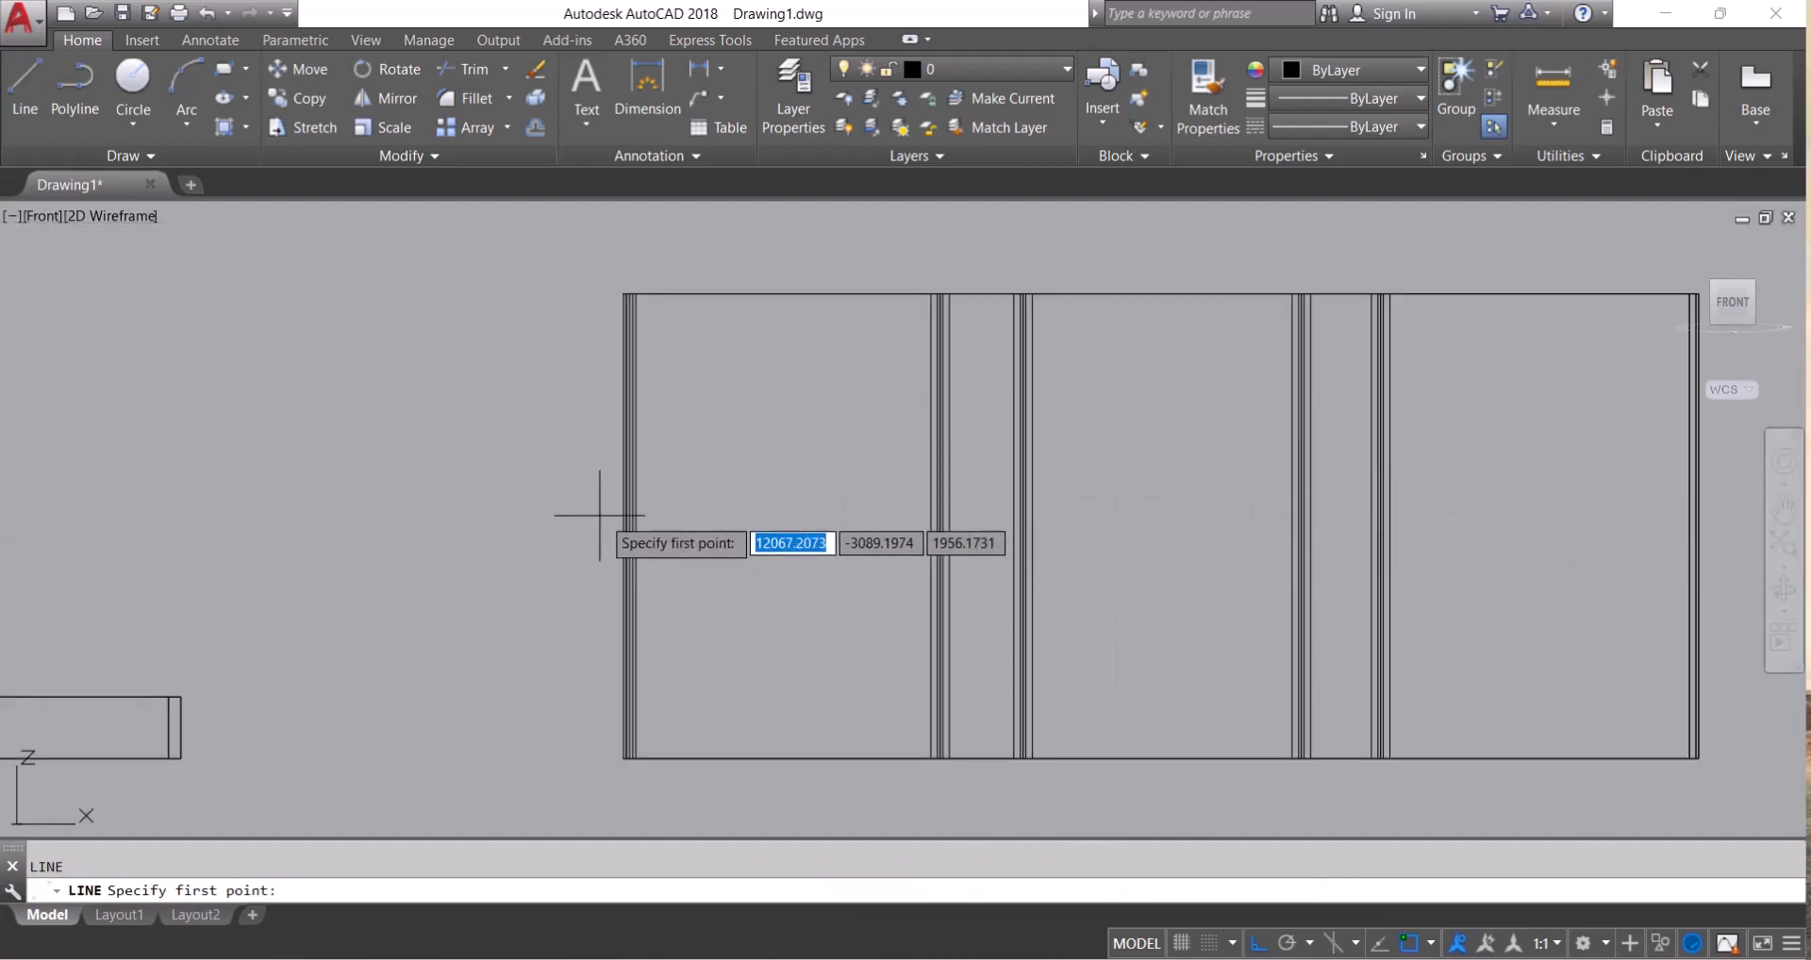
{"action": "key", "text": "BackSpace"}
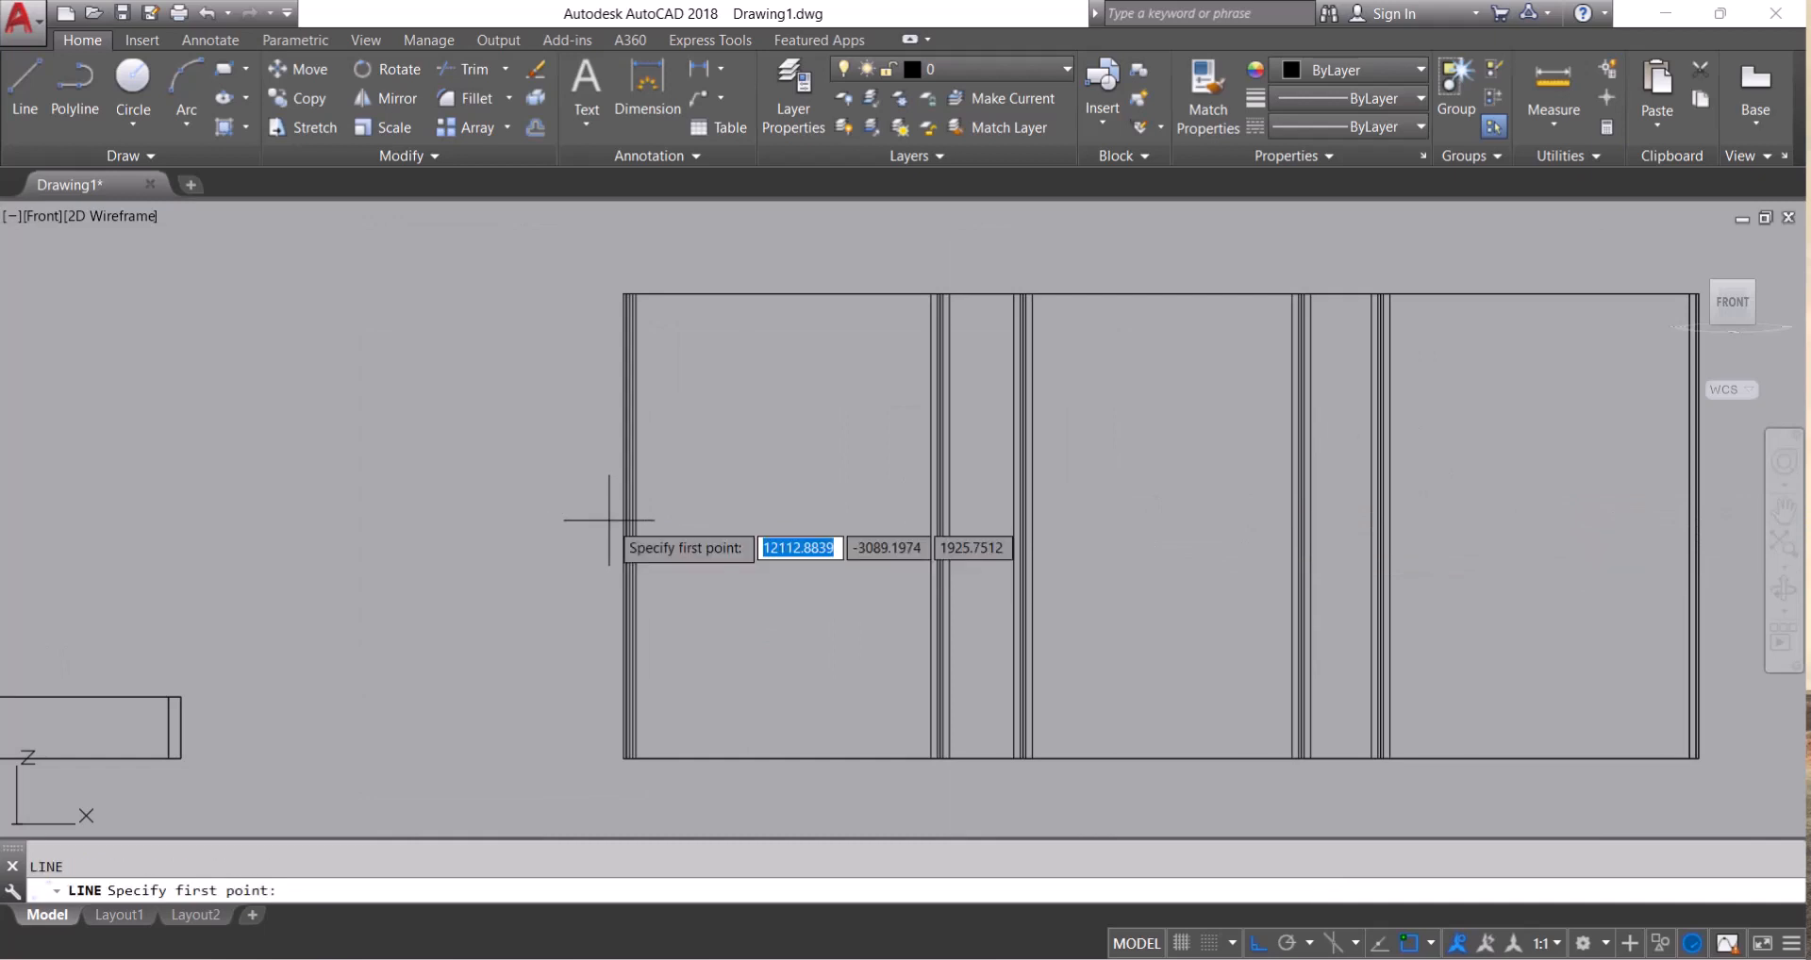
{"action": "left_click", "coordinate": [784, 295]}
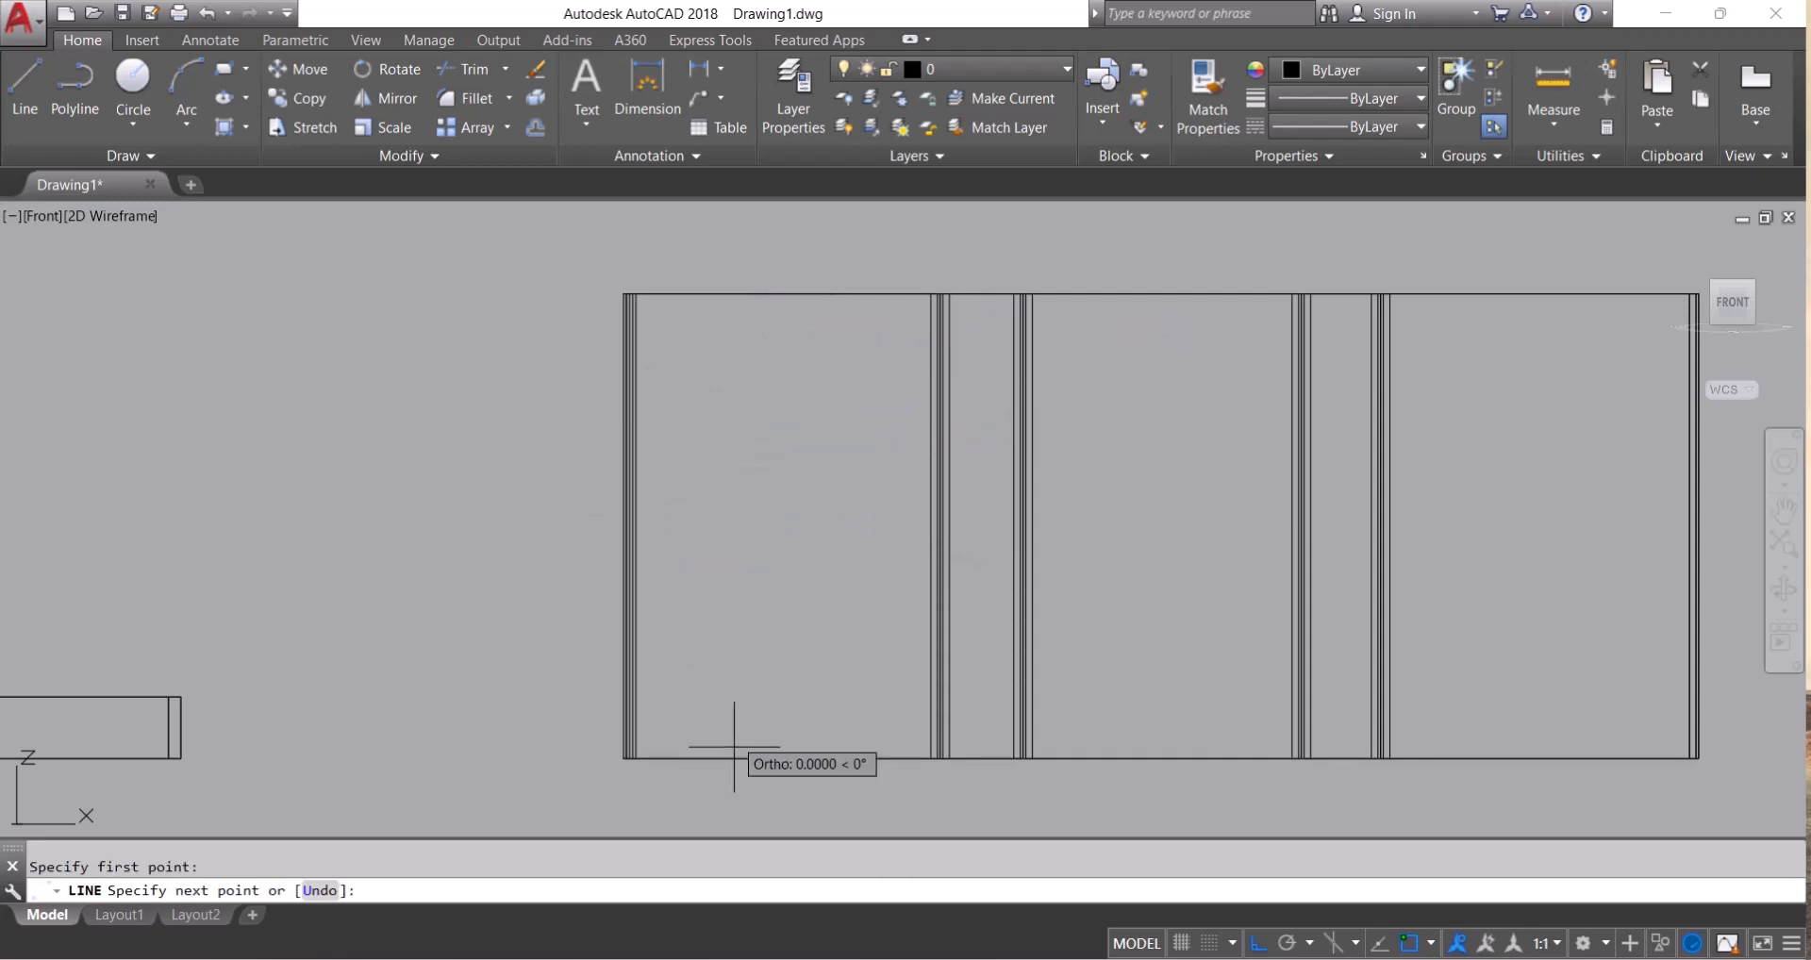
{"action": "left_click", "coordinate": [770, 755]}
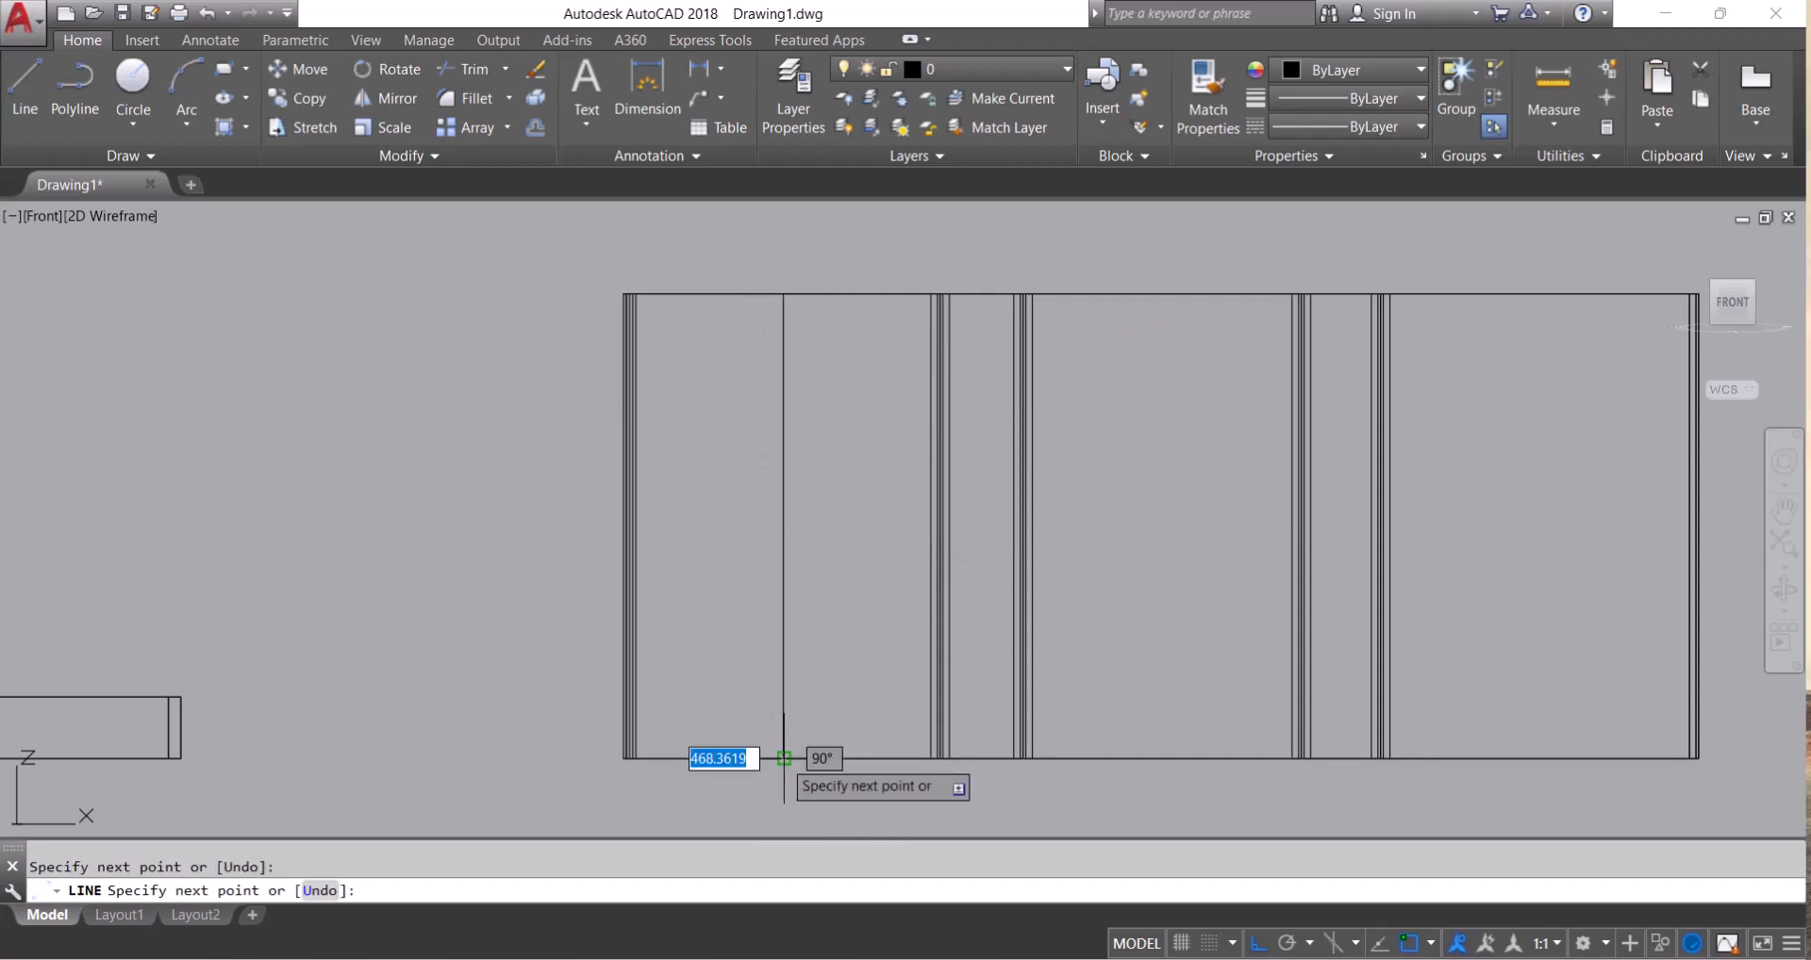
{"action": "key", "text": "Escape"}
{"action": "key", "text": "Escape"}
{"action": "type", "text": "C"}
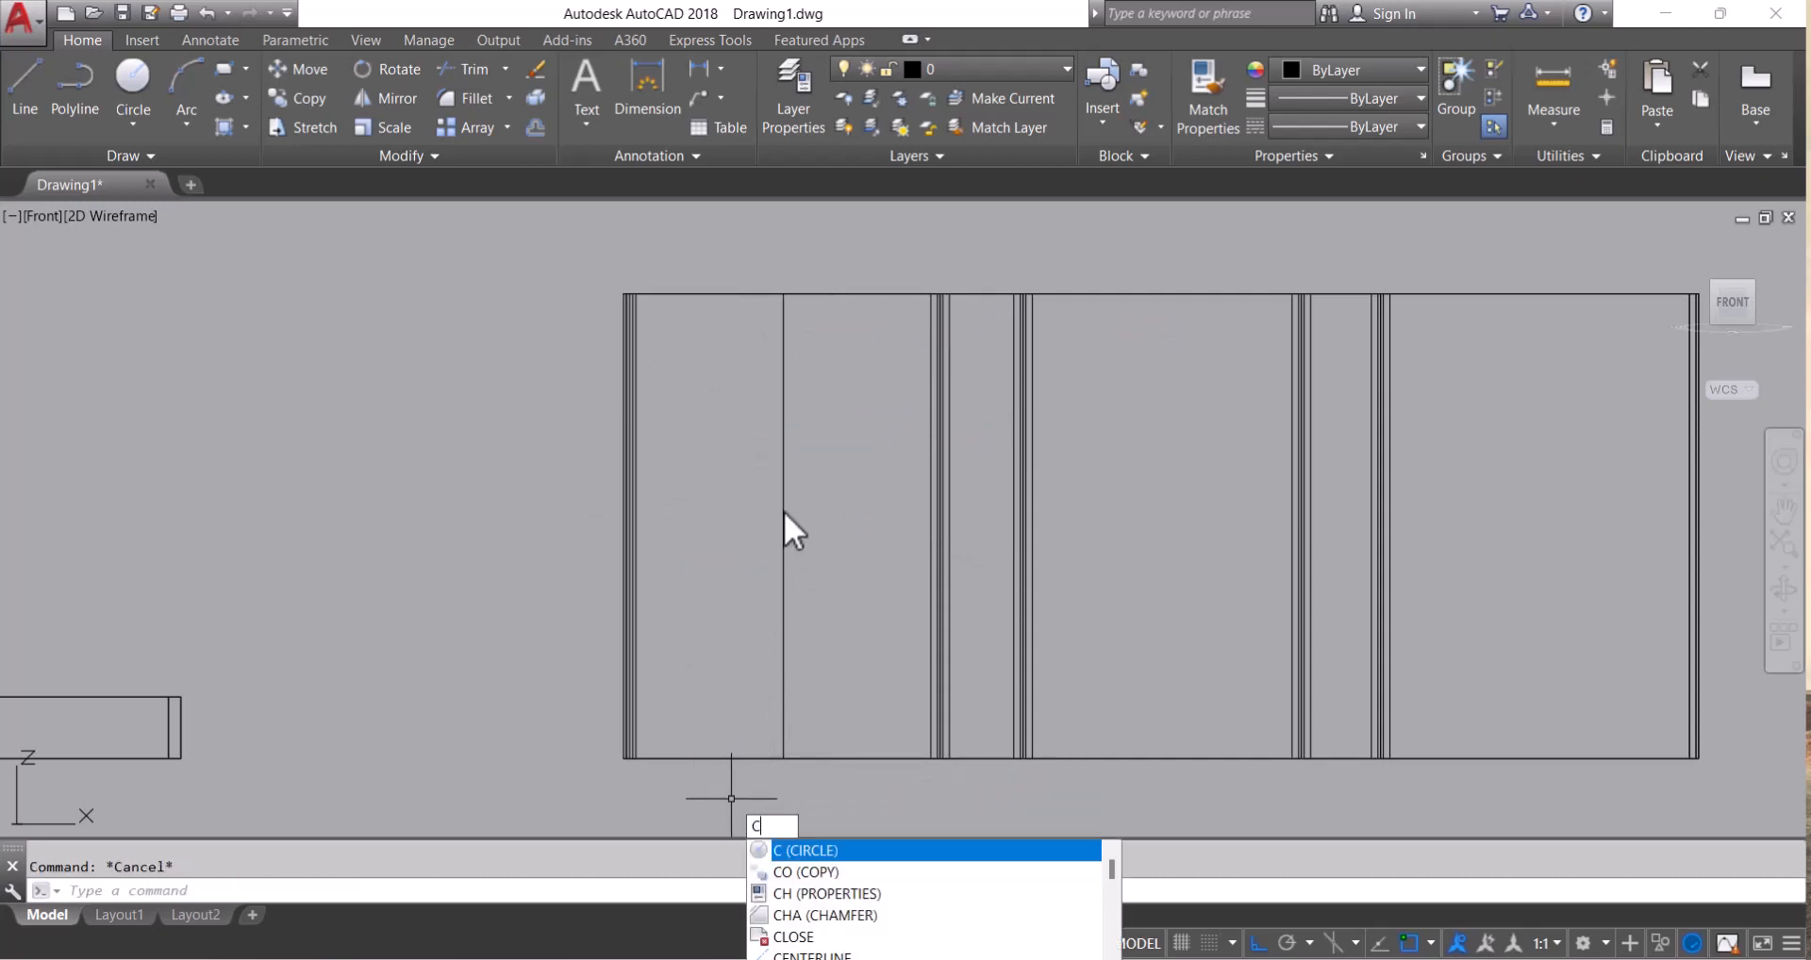
{"action": "key", "text": "Return"}
{"action": "left_click", "coordinate": [784, 525]}
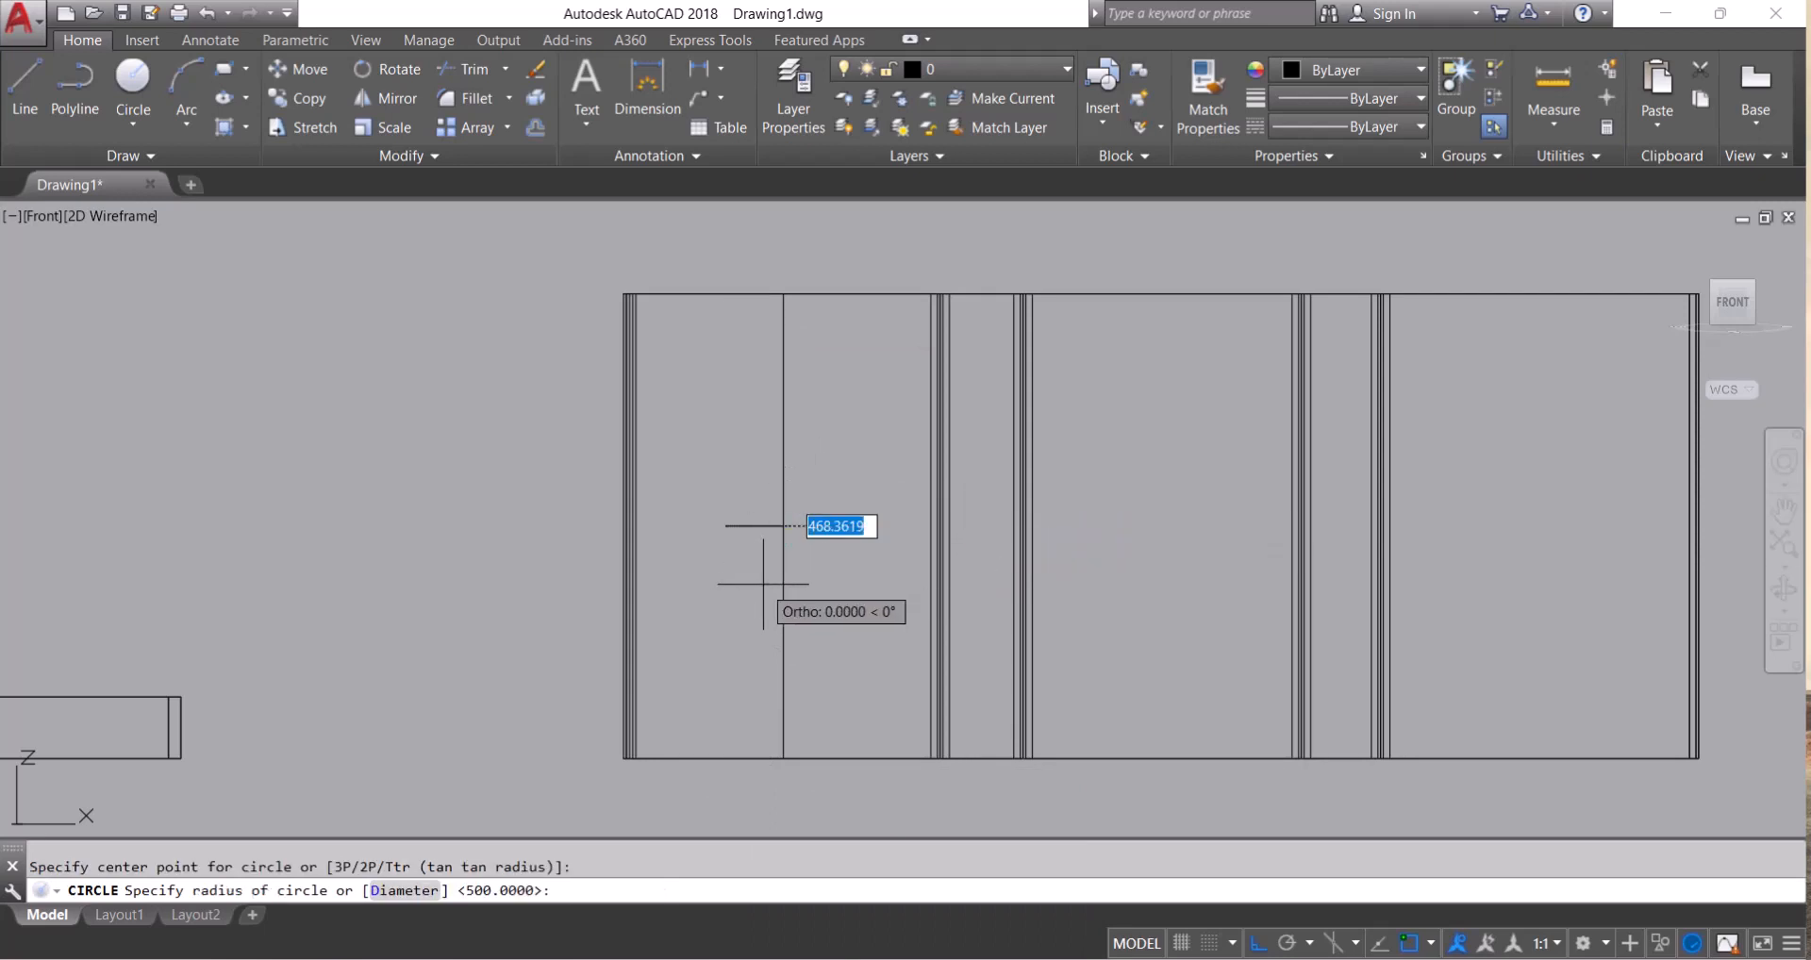
{"action": "key", "text": "Escape"}
Return to the isometric home view and set the UCS origin at the line's lower end, X along the line and Y along the bottom edge
{"action": "scroll", "coordinate": [1043, 469], "scroll_direction": "down", "scroll_amount": 4}
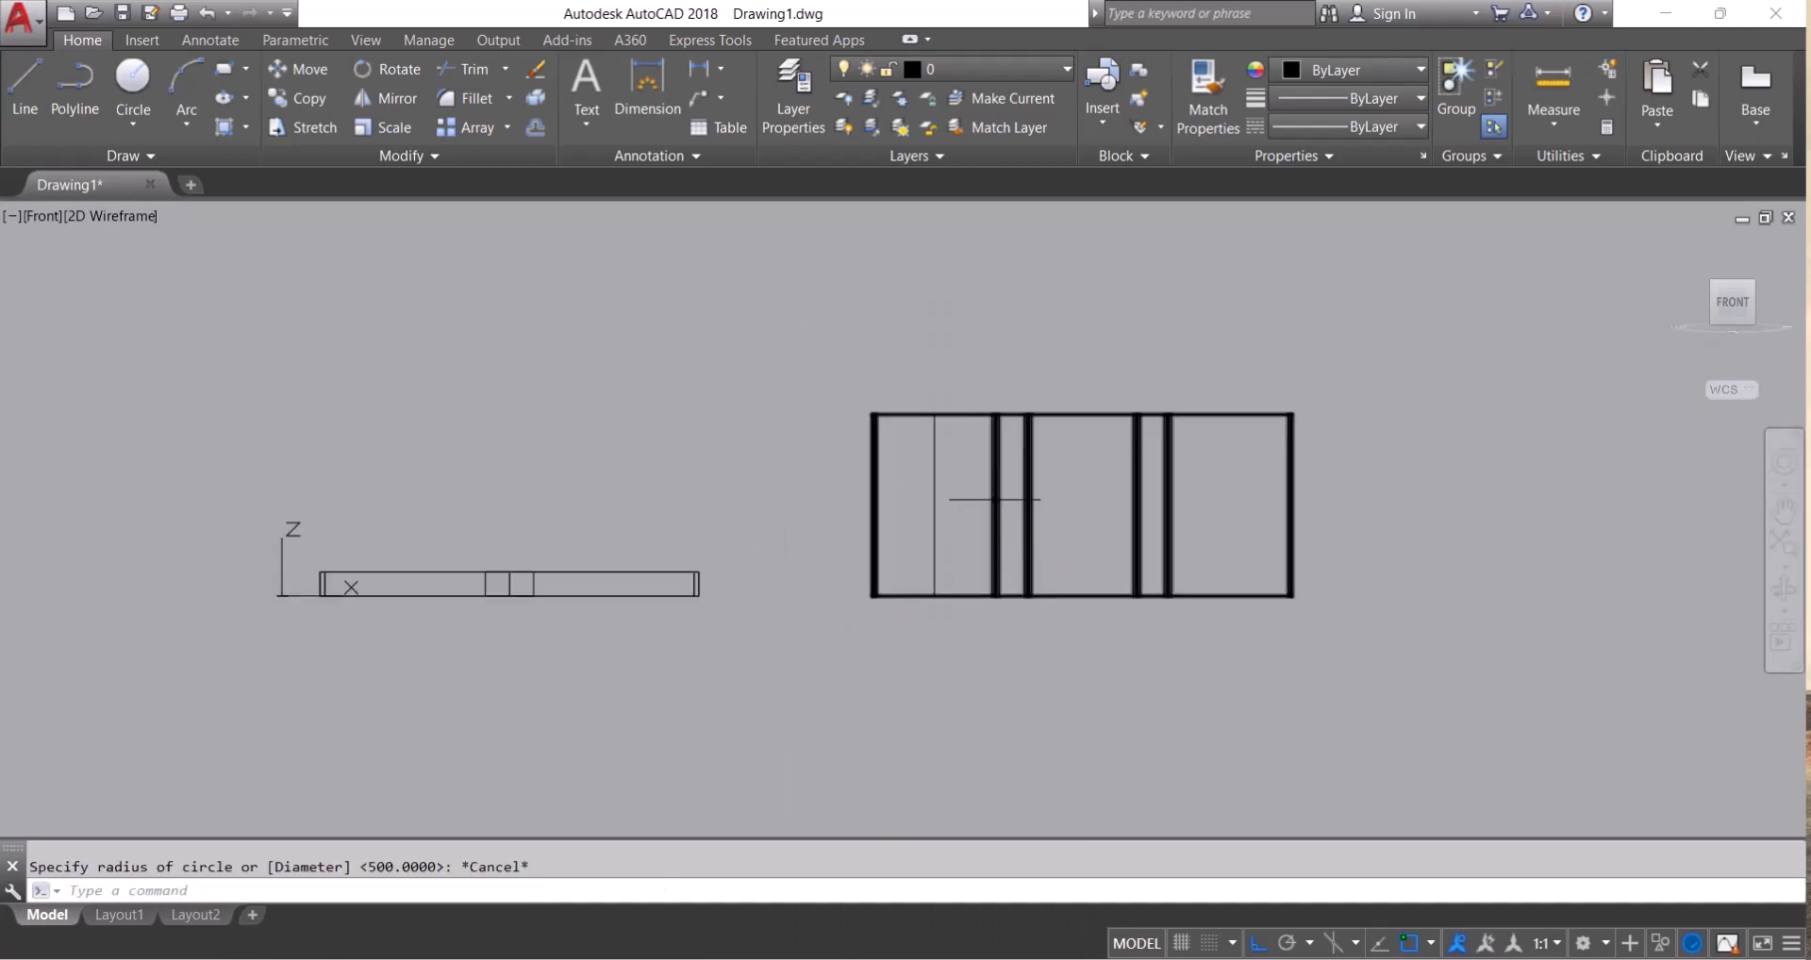
{"action": "scroll", "coordinate": [964, 518], "scroll_direction": "up", "scroll_amount": 2}
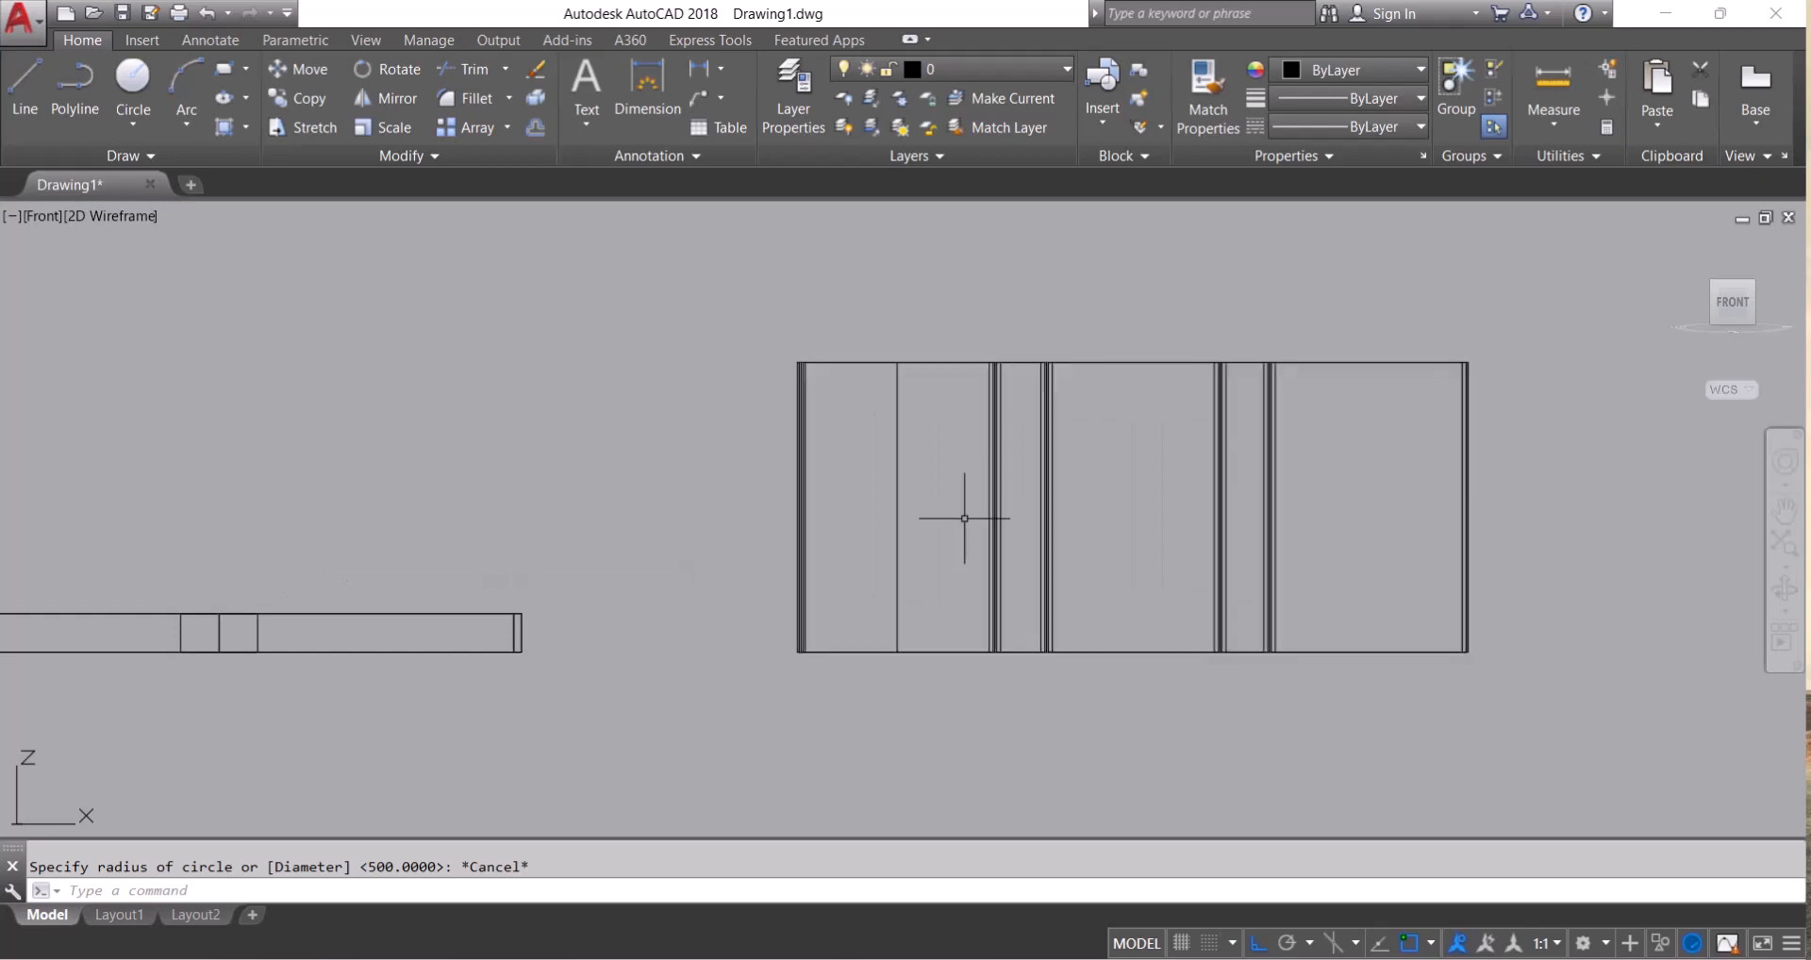
{"action": "left_click", "coordinate": [1676, 244]}
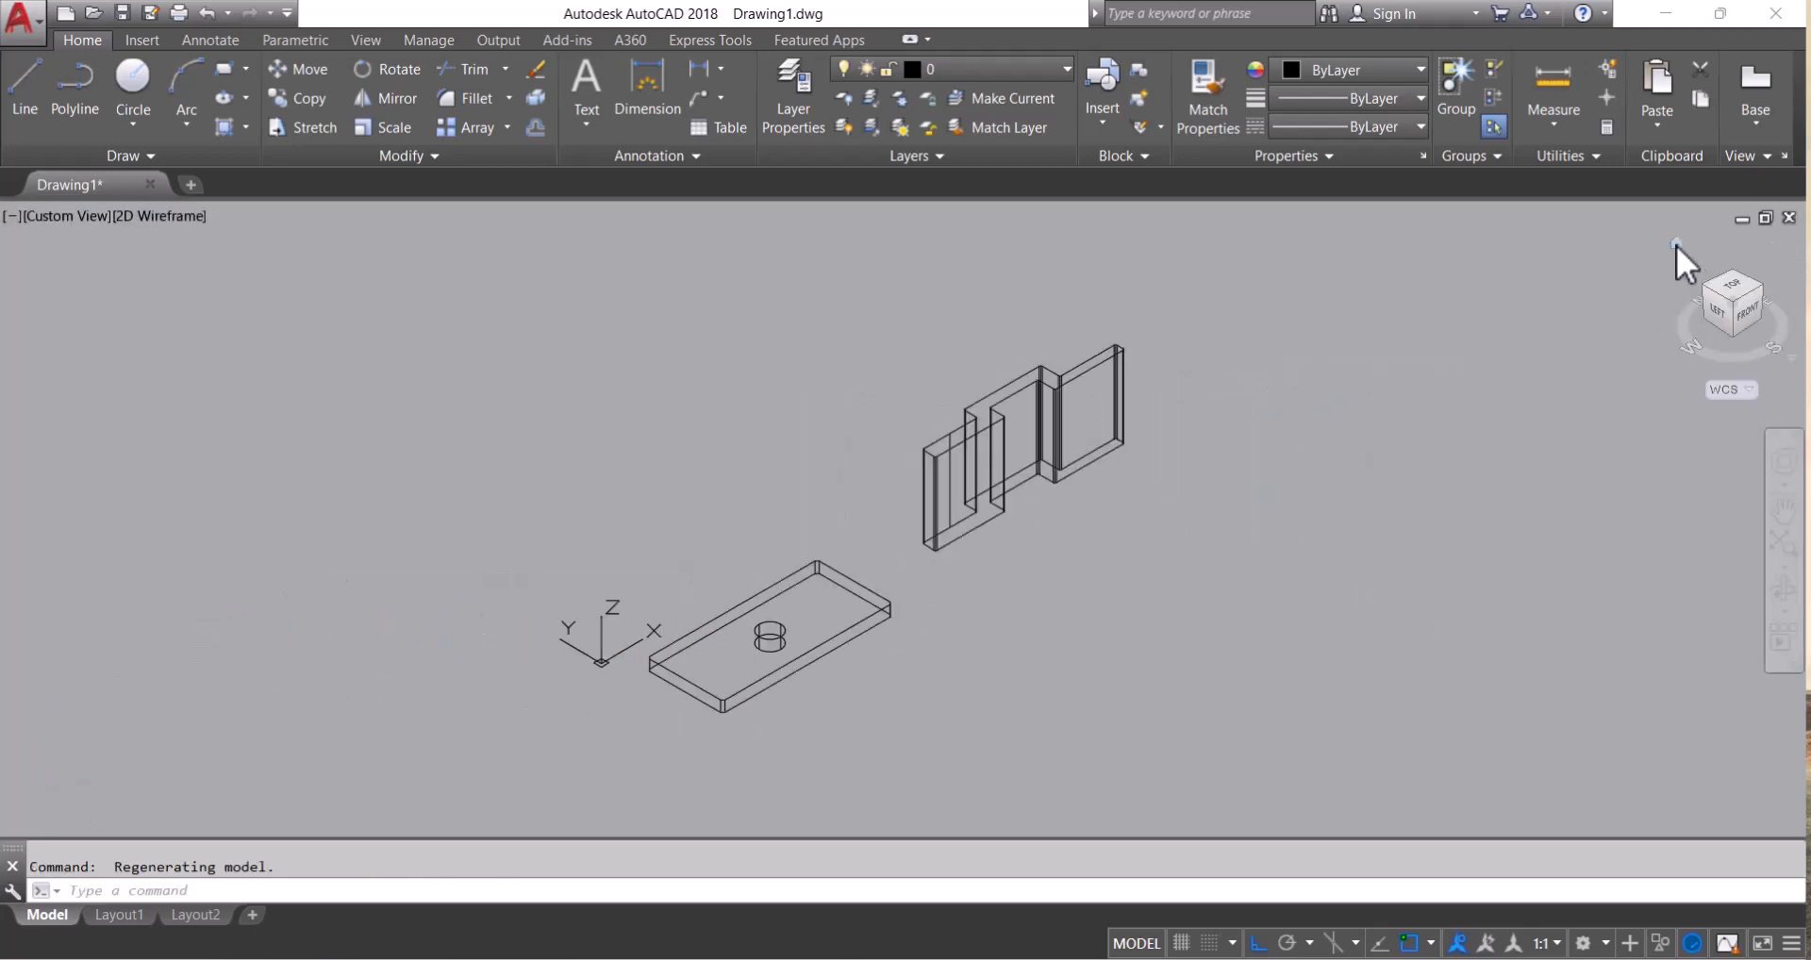
{"action": "scroll", "coordinate": [1025, 493], "scroll_direction": "up", "scroll_amount": 4}
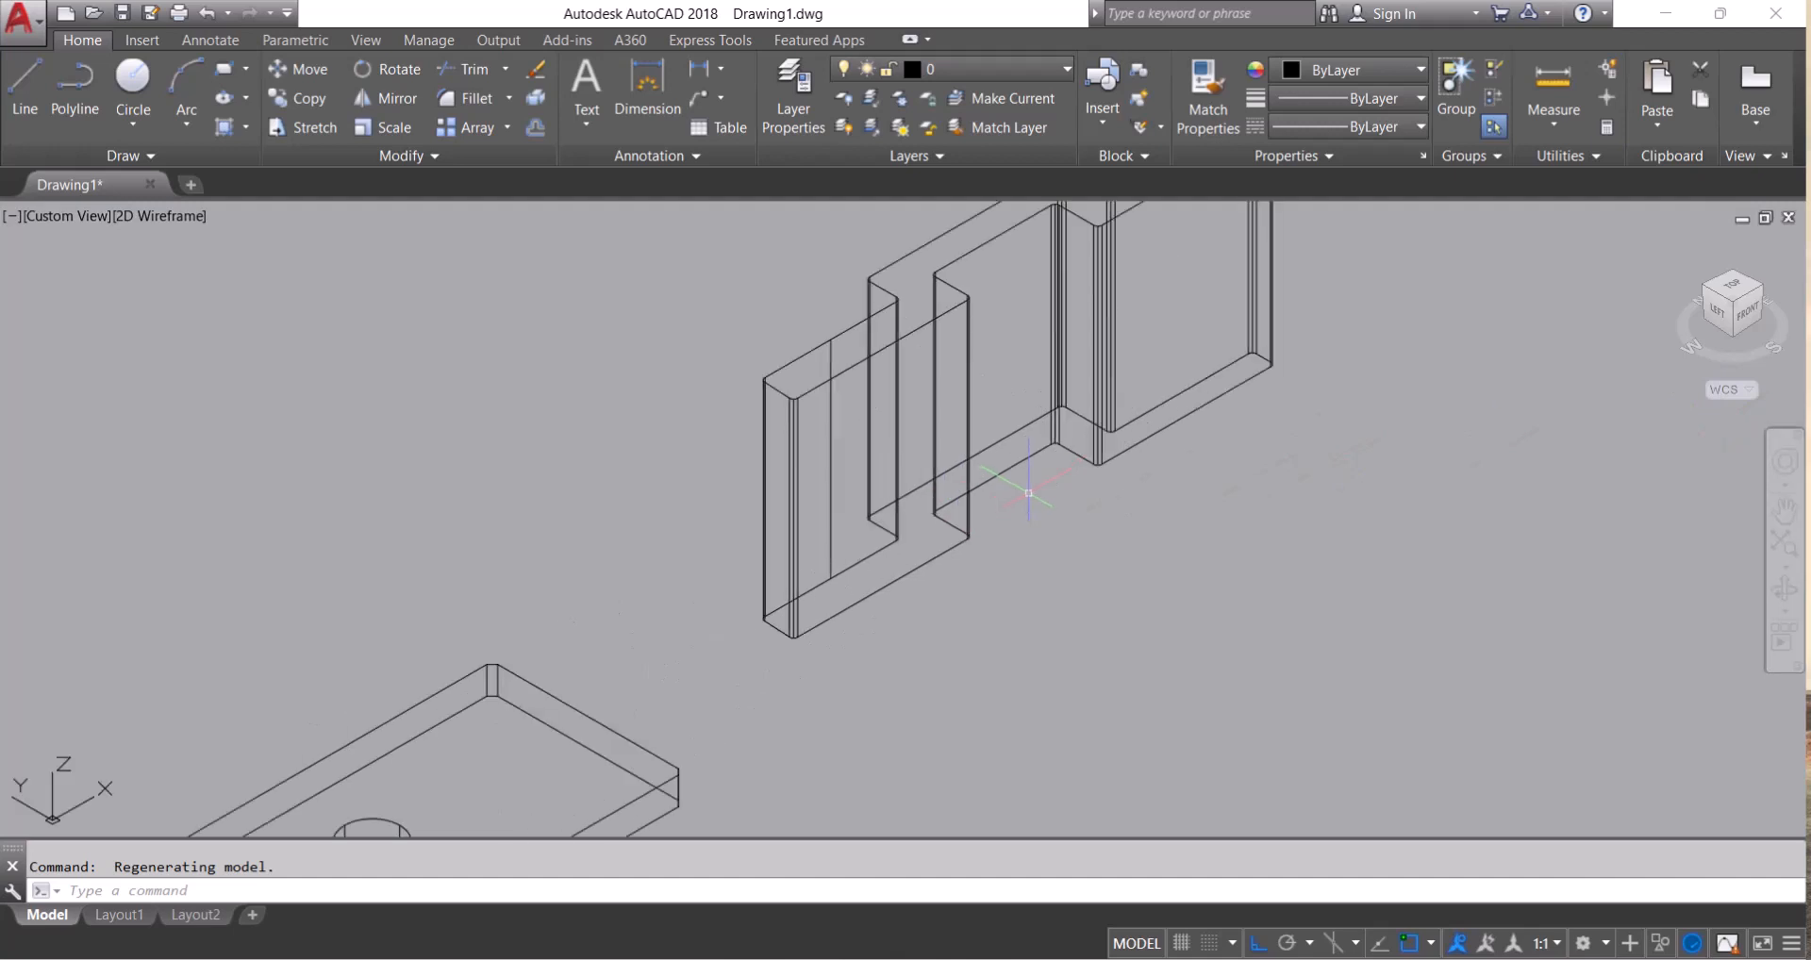
{"action": "middle_click_drag", "start_coordinate": [955, 471], "coordinate": [971, 519]}
{"action": "key", "text": "Escape"}
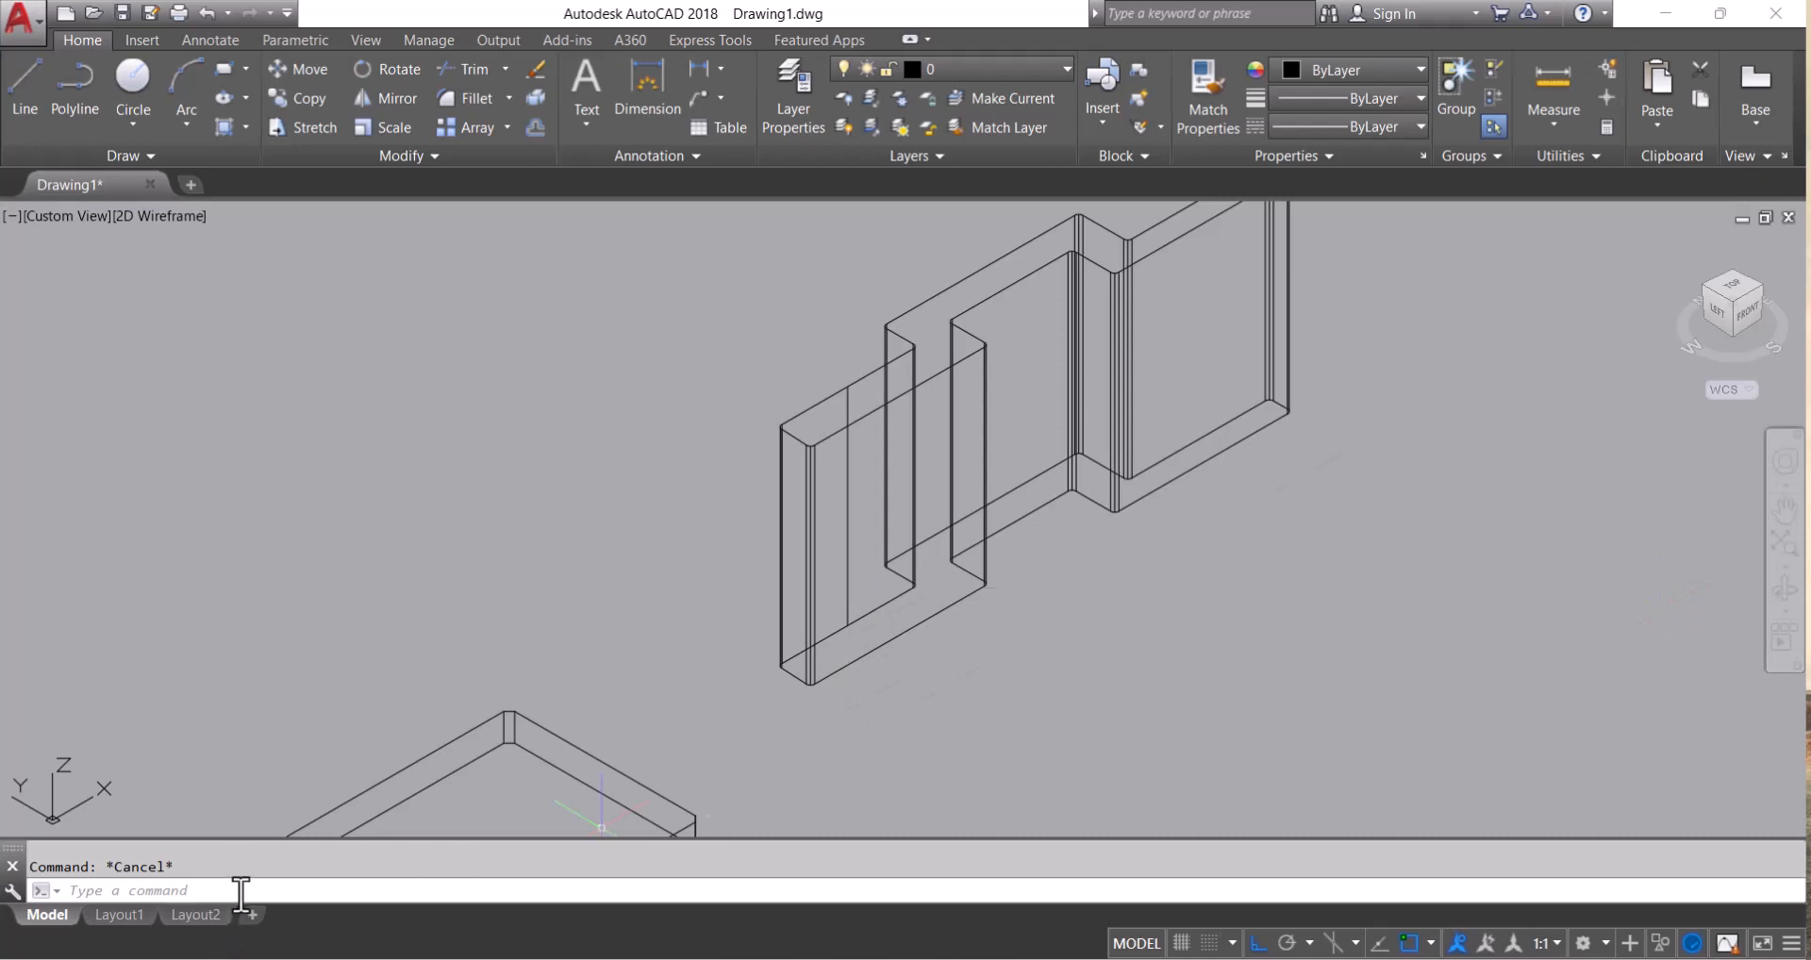
{"action": "type", "text": "ucs"}
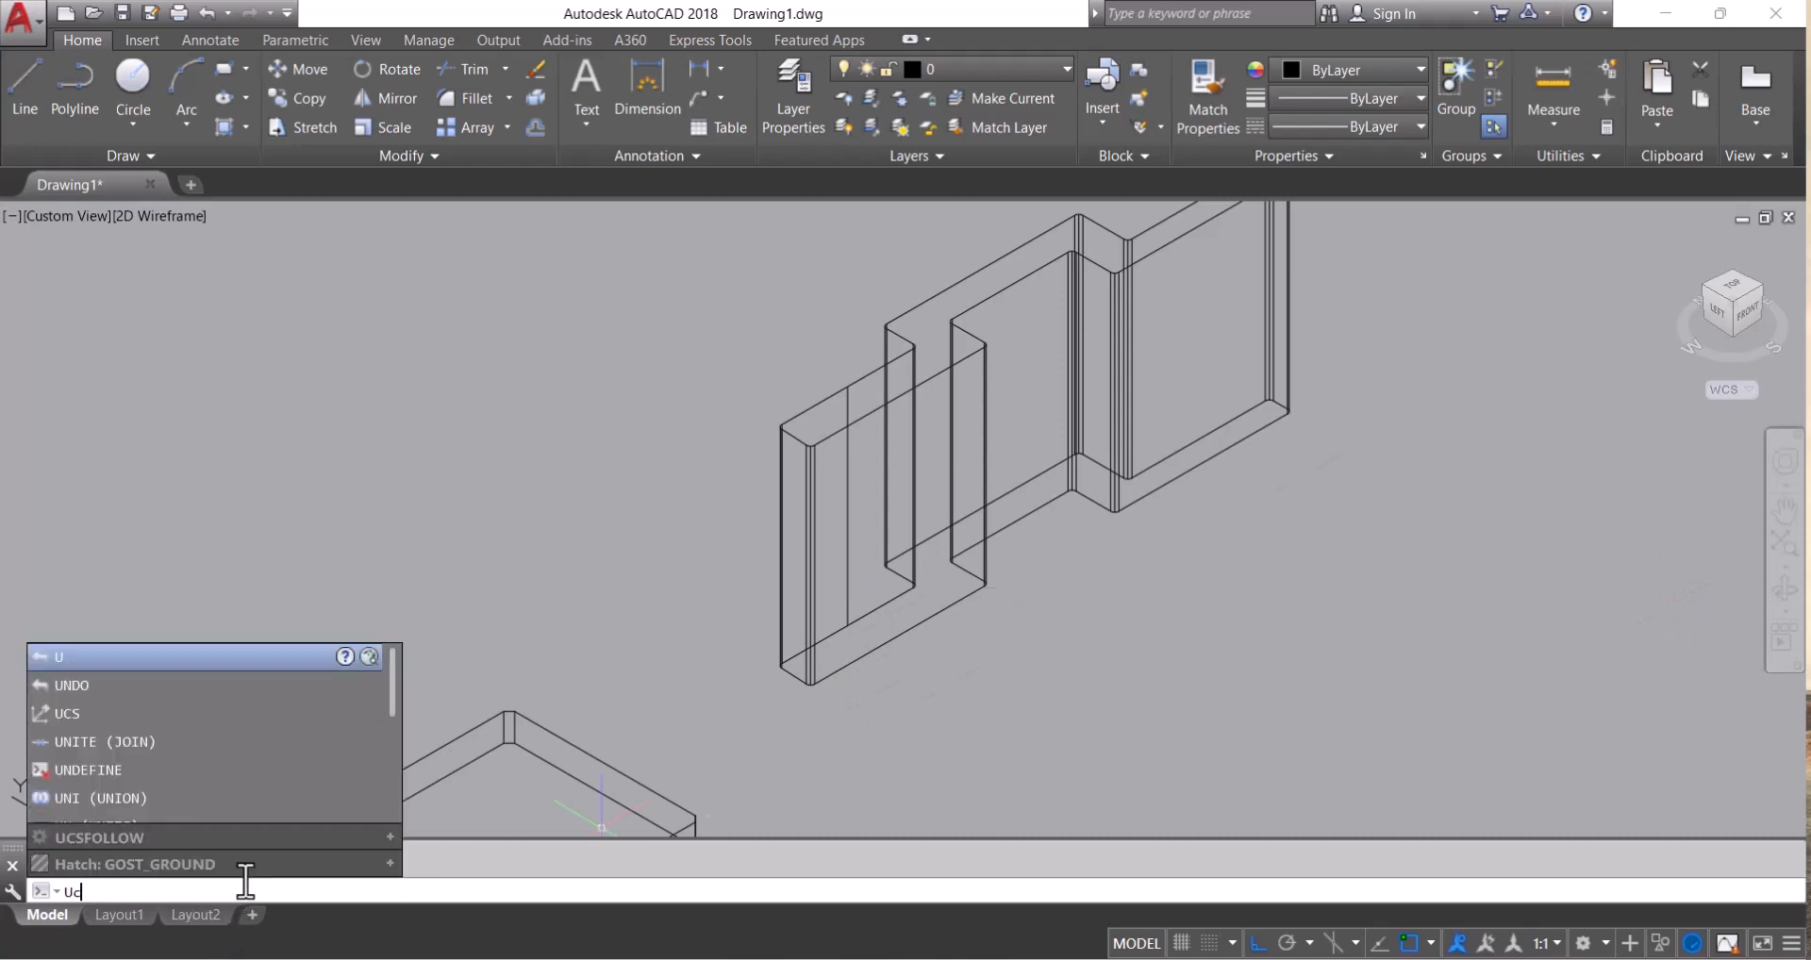
{"action": "key", "text": "Return"}
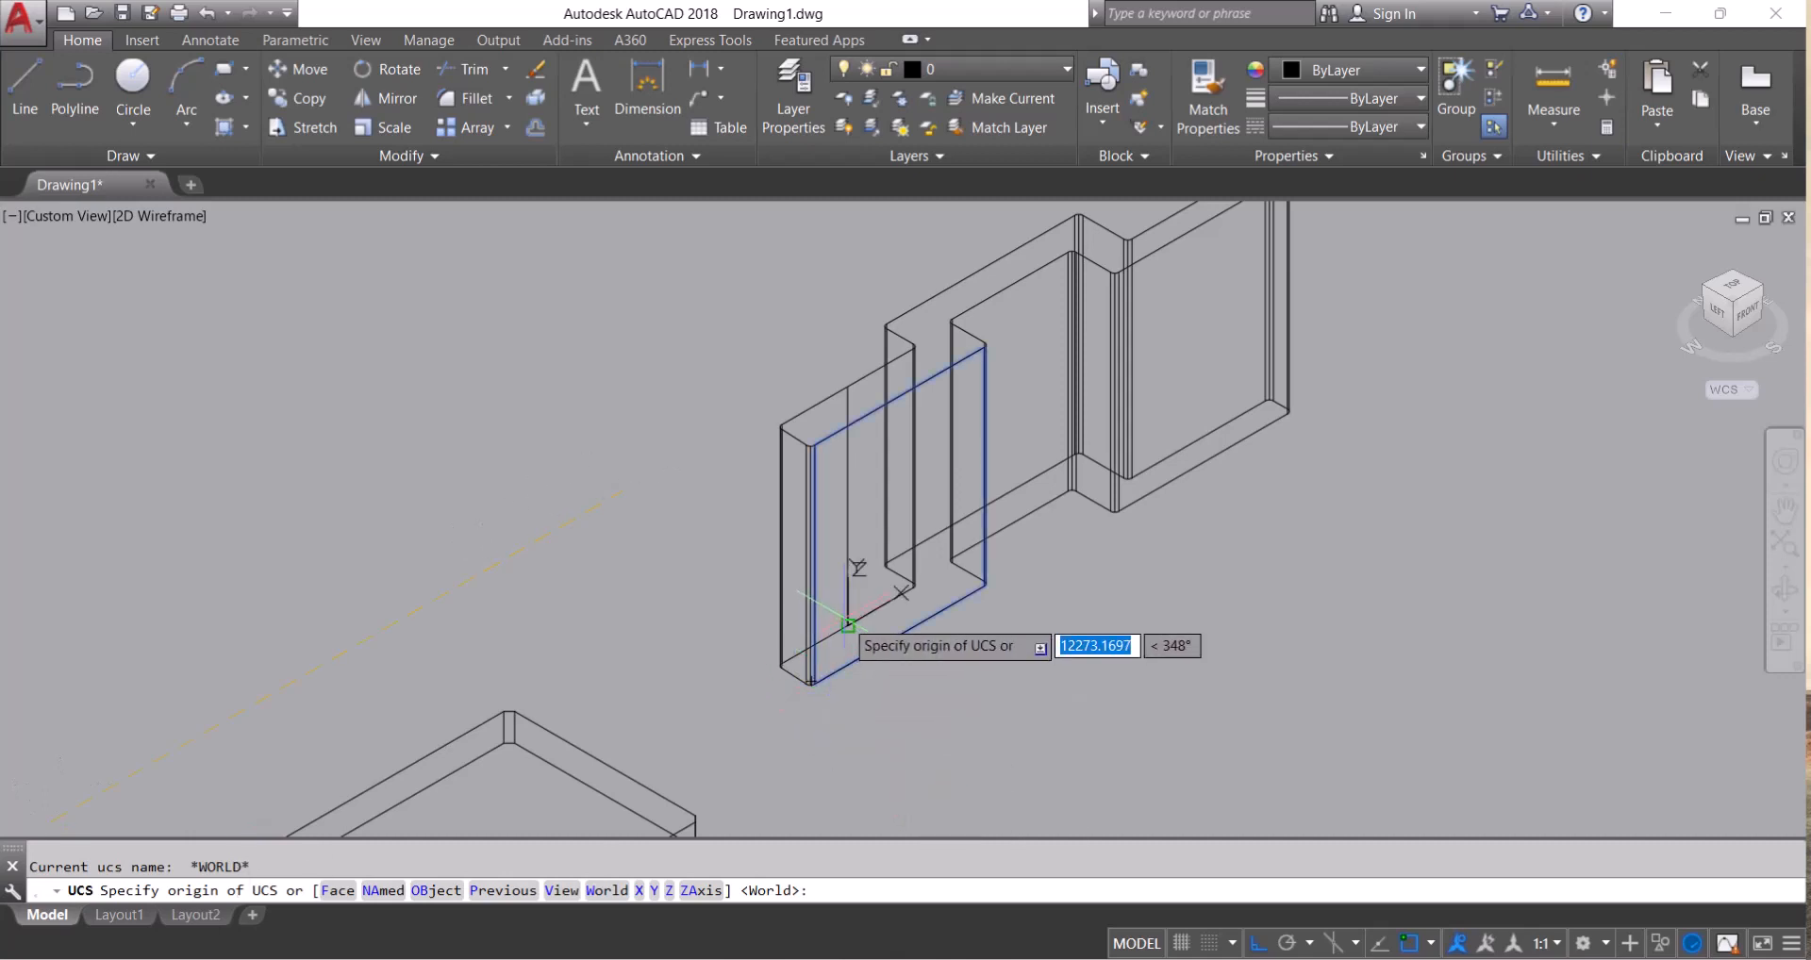
{"action": "left_click", "coordinate": [811, 444]}
{"action": "left_click", "coordinate": [848, 389]}
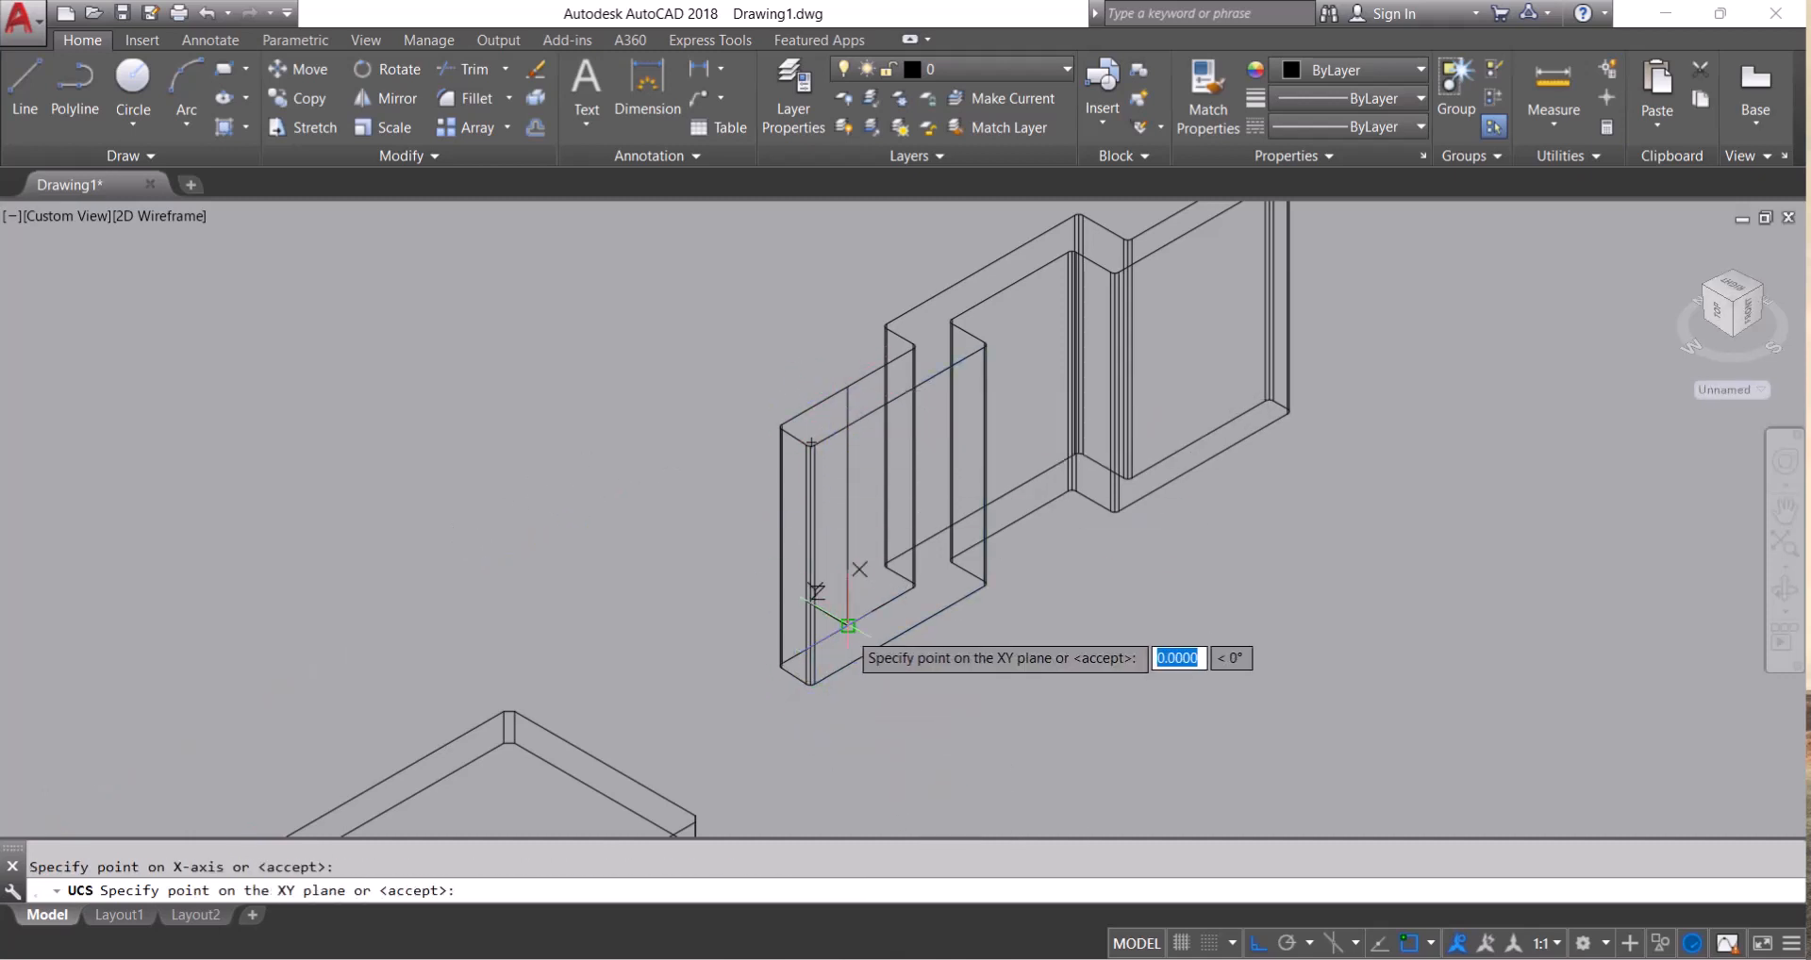
{"action": "scroll", "coordinate": [896, 566], "scroll_direction": "up", "scroll_amount": 6}
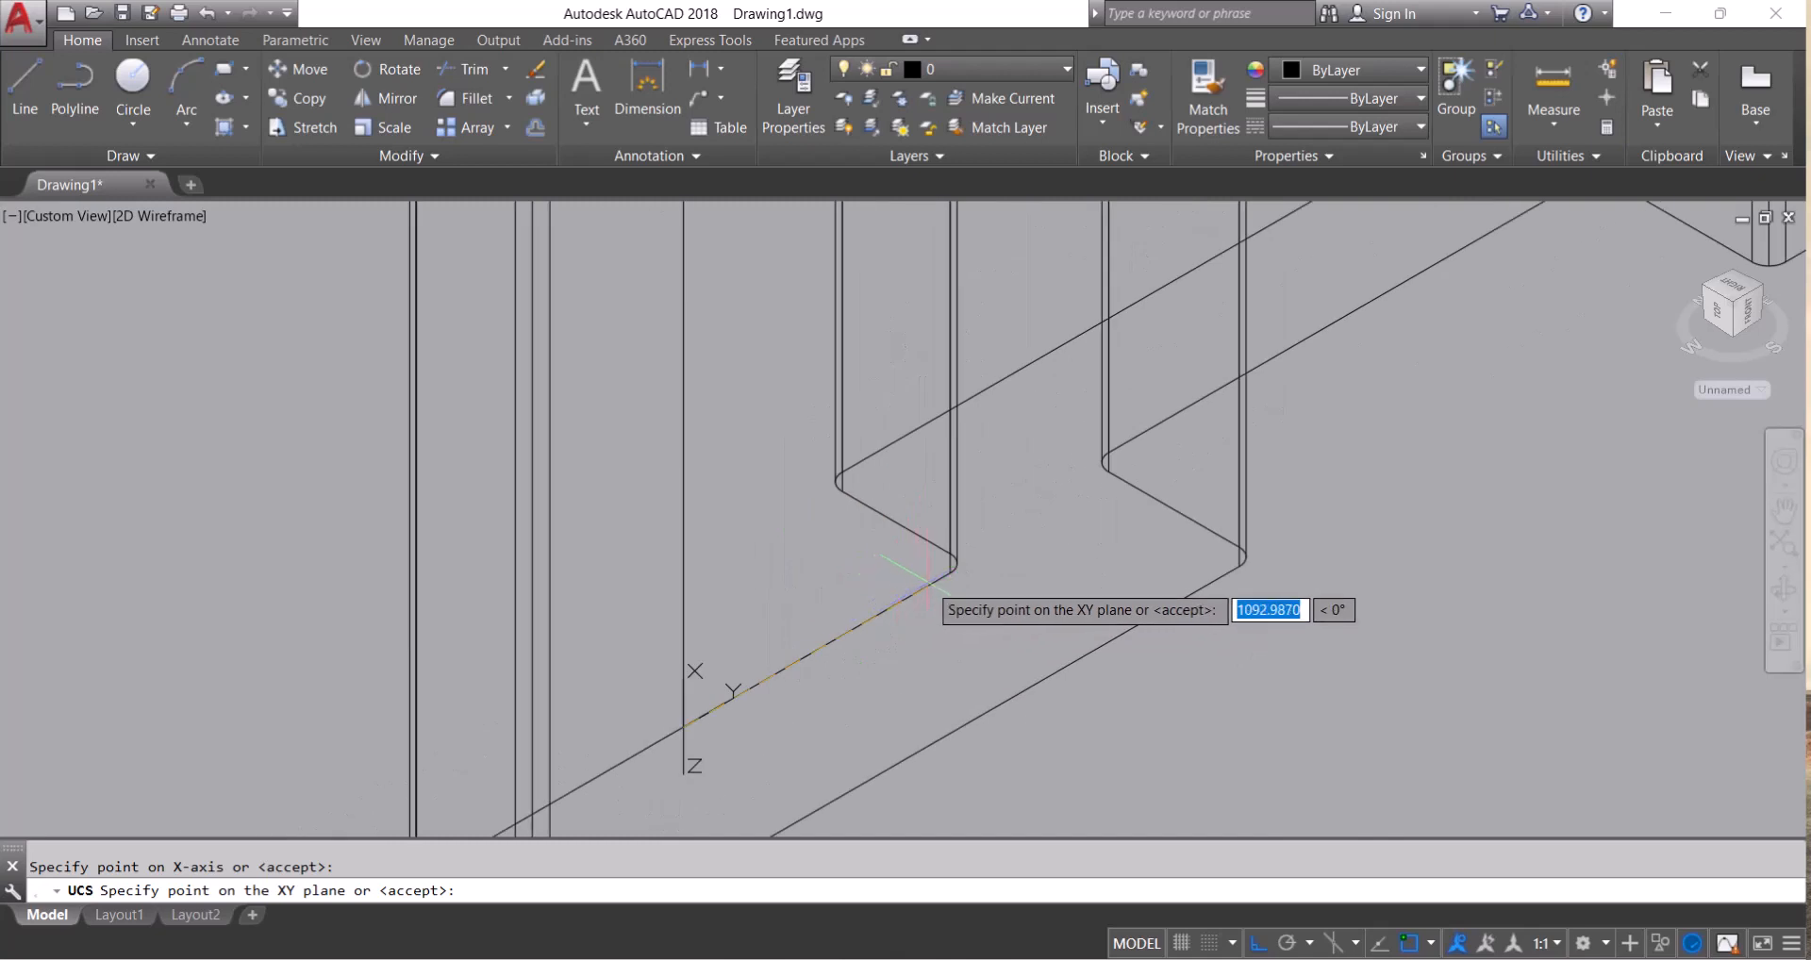
{"action": "left_click", "coordinate": [951, 572]}
{"action": "key", "text": "Escape"}
Draw a circle of radius 500 centred on the midpoint of the vertical construction line
{"action": "scroll", "coordinate": [993, 686], "scroll_direction": "down", "scroll_amount": 3}
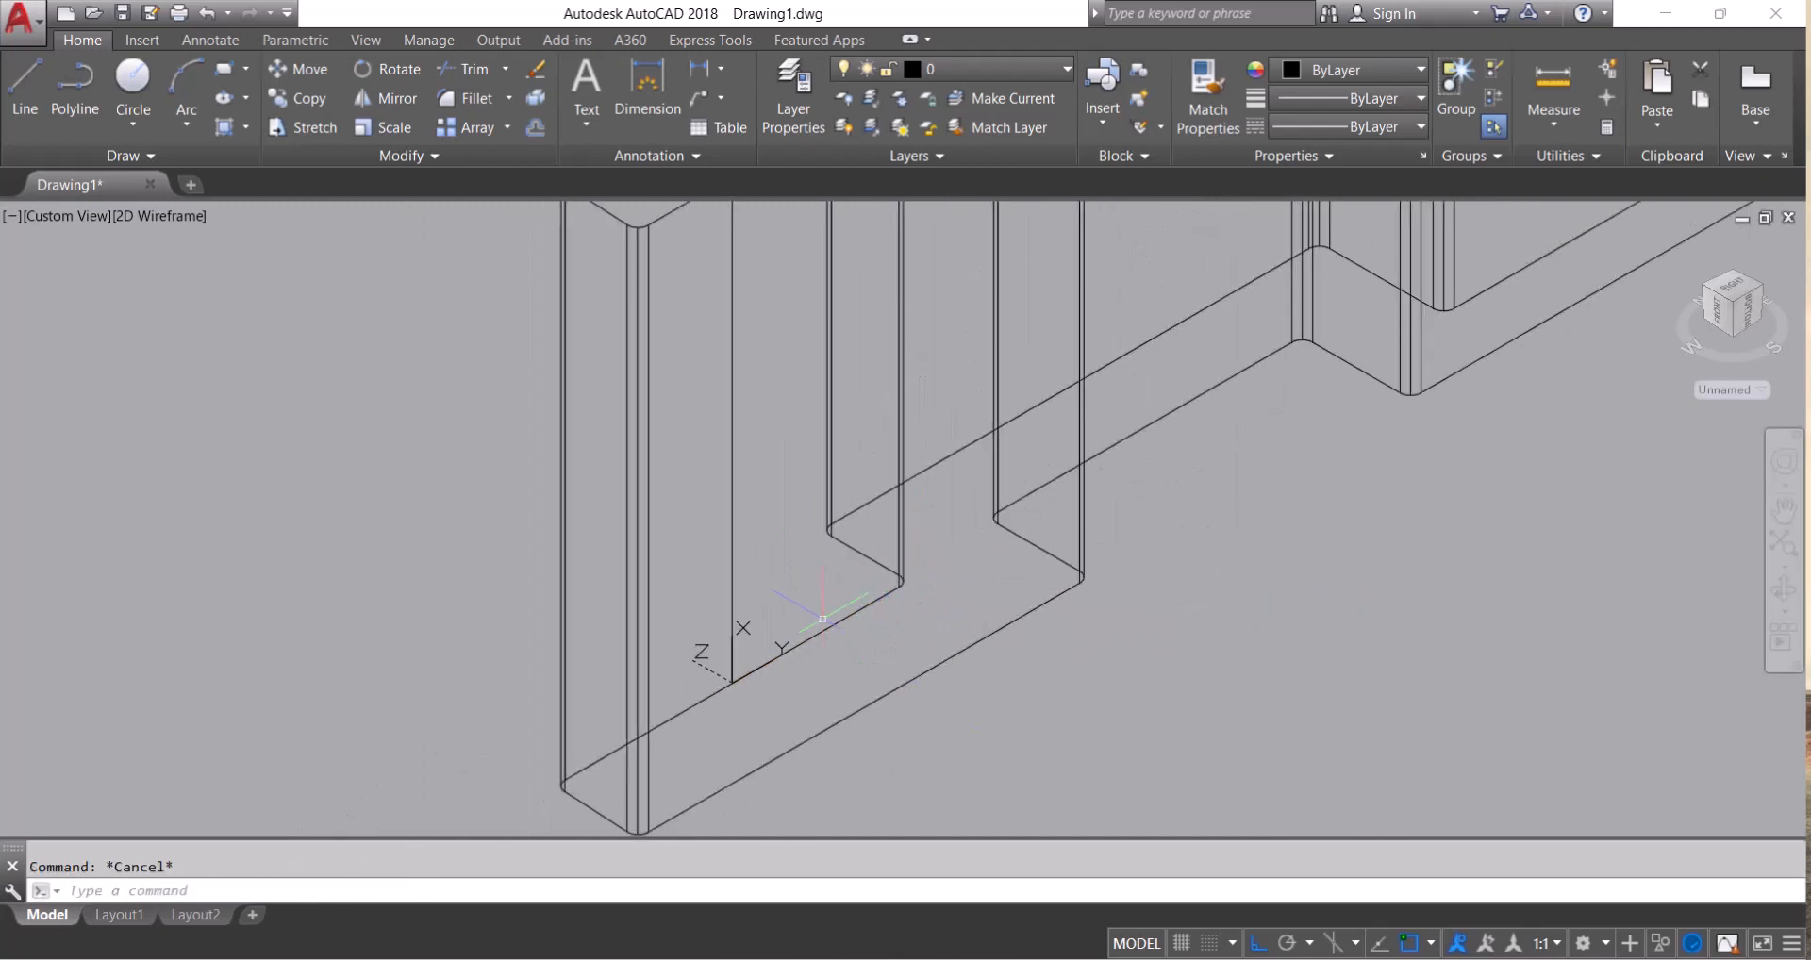
{"action": "type", "text": "c"}
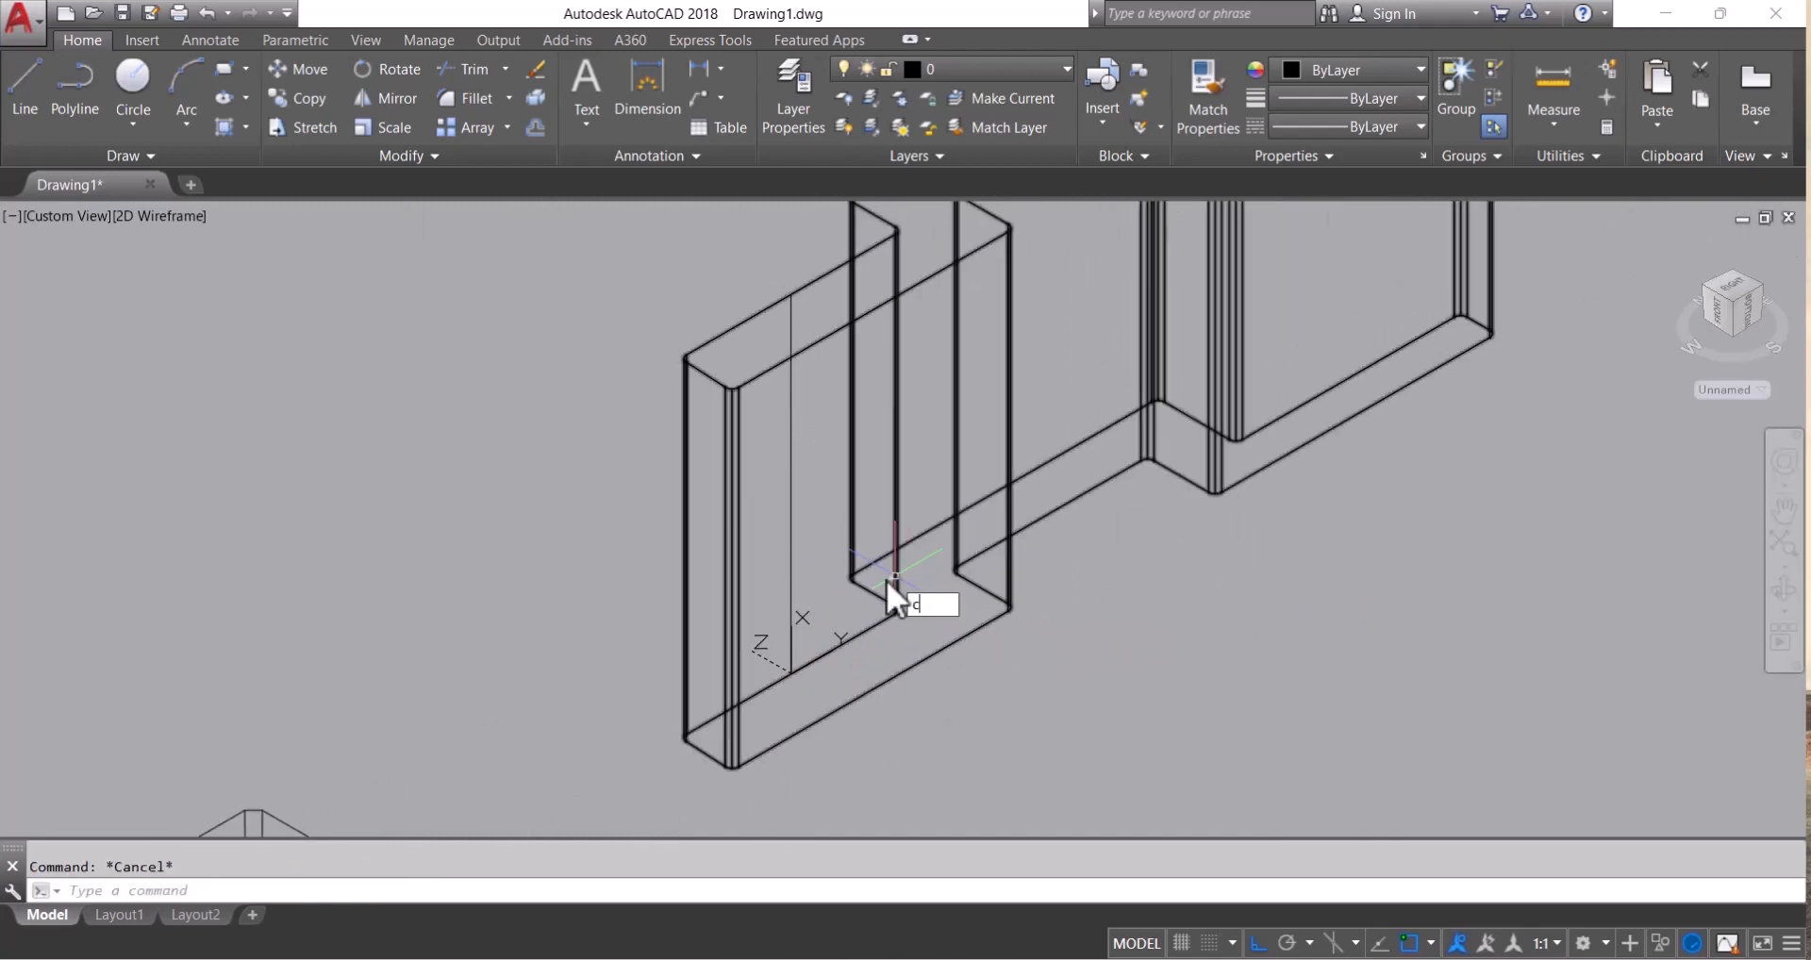
{"action": "key", "text": "Return"}
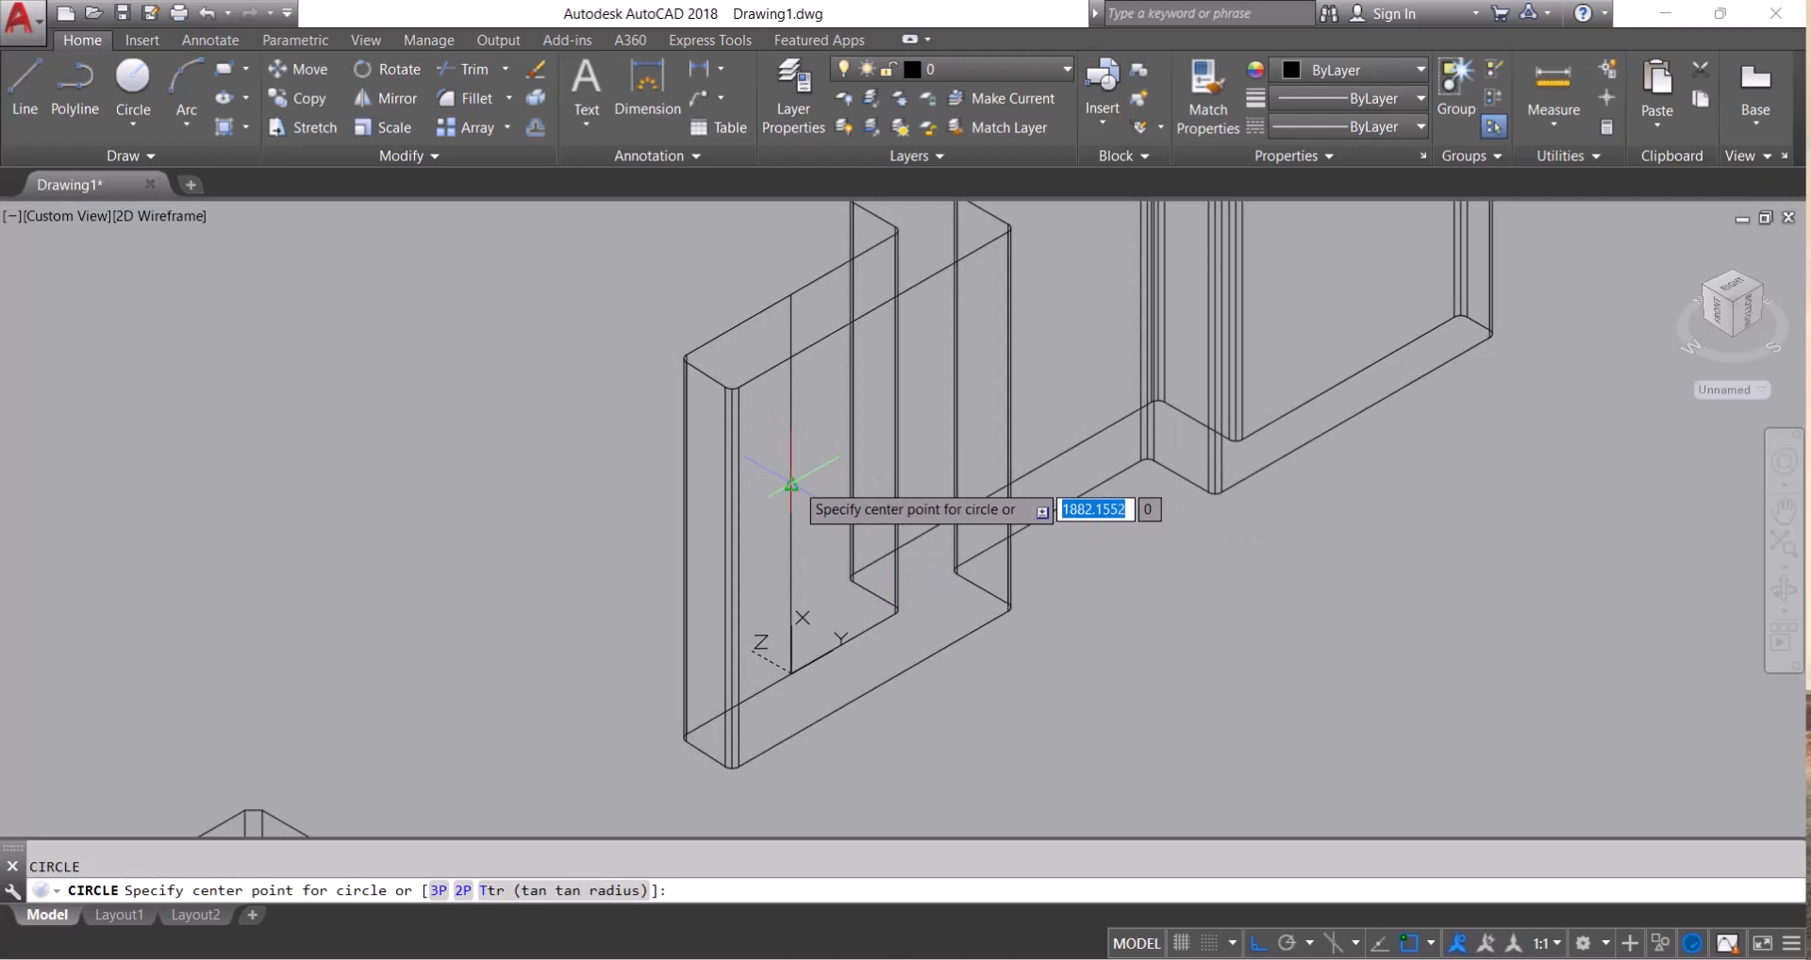
{"action": "left_click", "coordinate": [792, 485]}
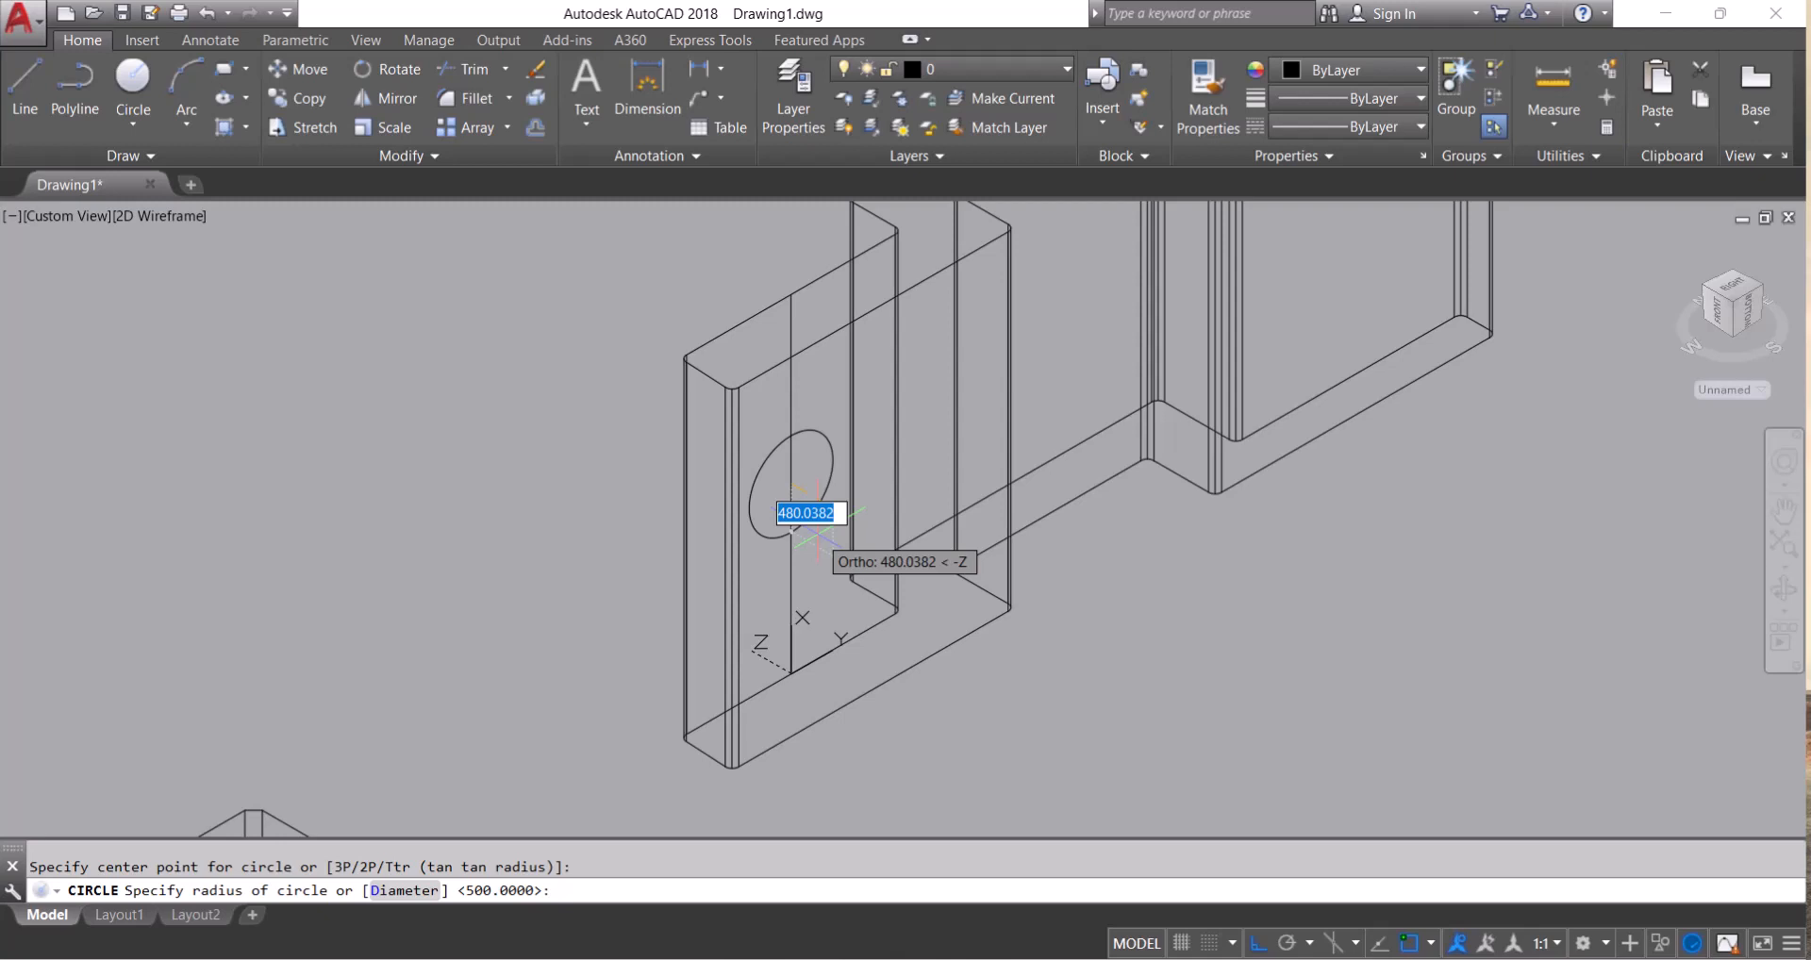
{"action": "type", "text": "500"}
{"action": "key", "text": "Return"}
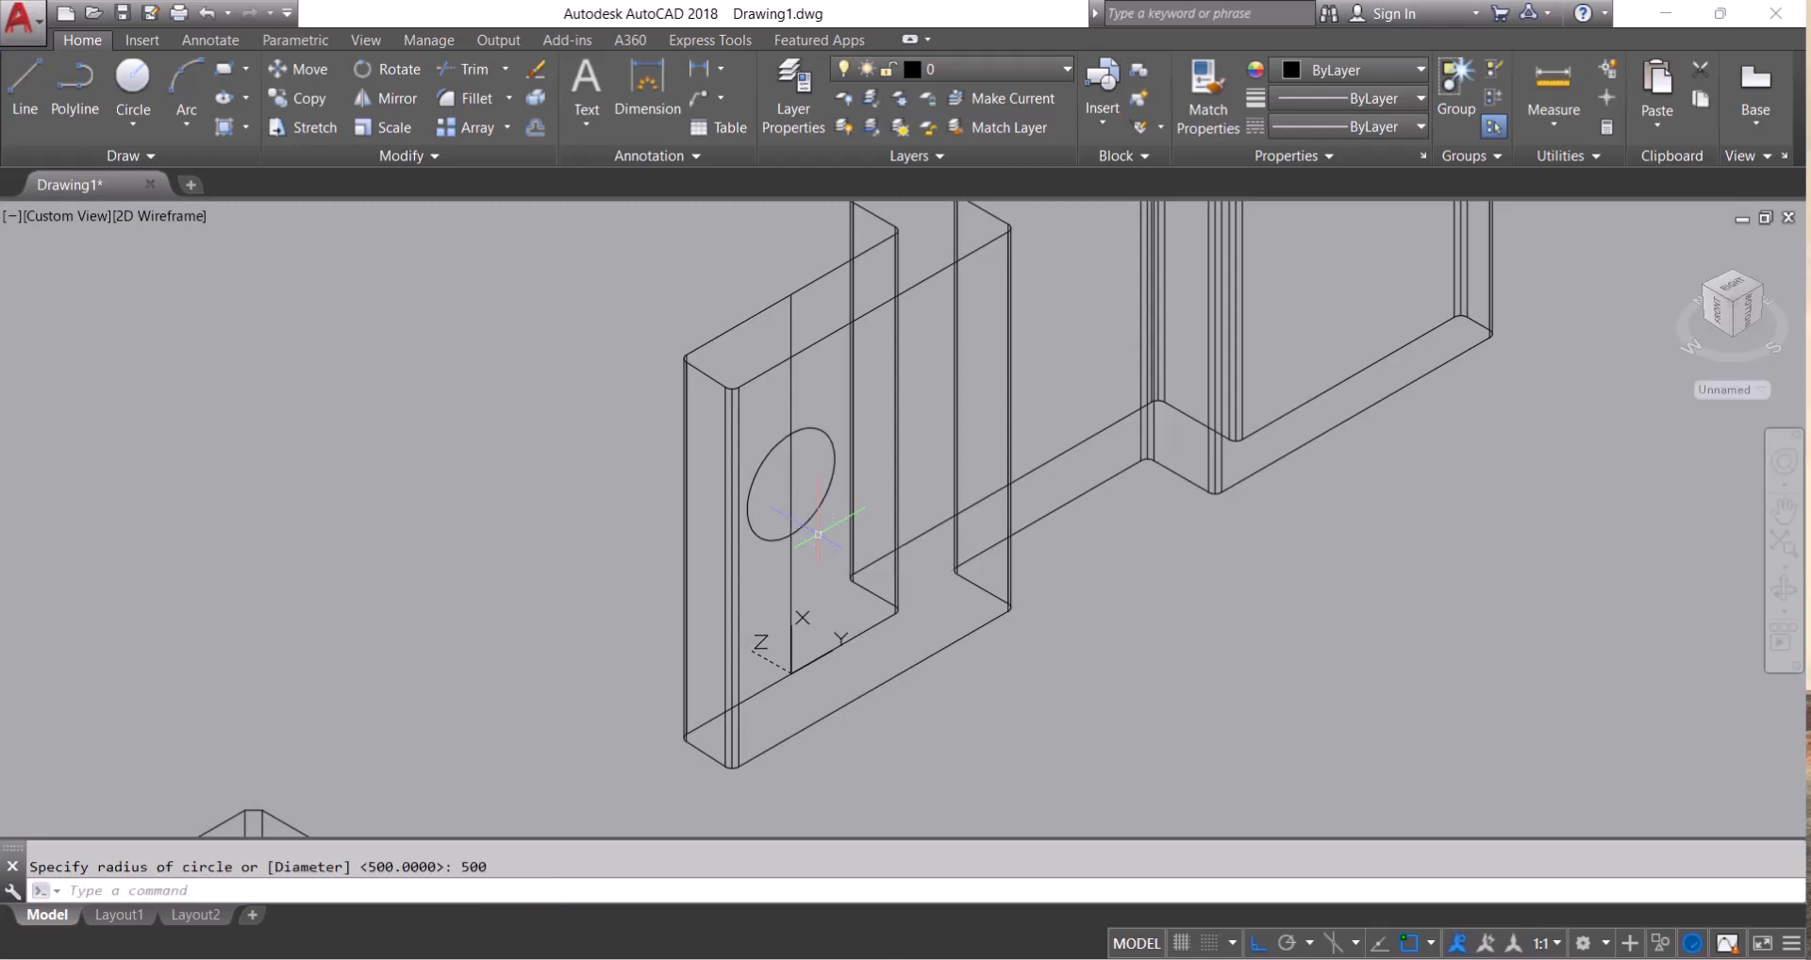
{"action": "scroll", "coordinate": [818, 535], "scroll_direction": "down", "scroll_amount": 4}
{"action": "middle_click_drag", "start_coordinate": [906, 530], "coordinate": [846, 571]}
{"action": "scroll", "coordinate": [856, 567], "scroll_direction": "up", "scroll_amount": 2}
{"action": "type", "text": "mi"}
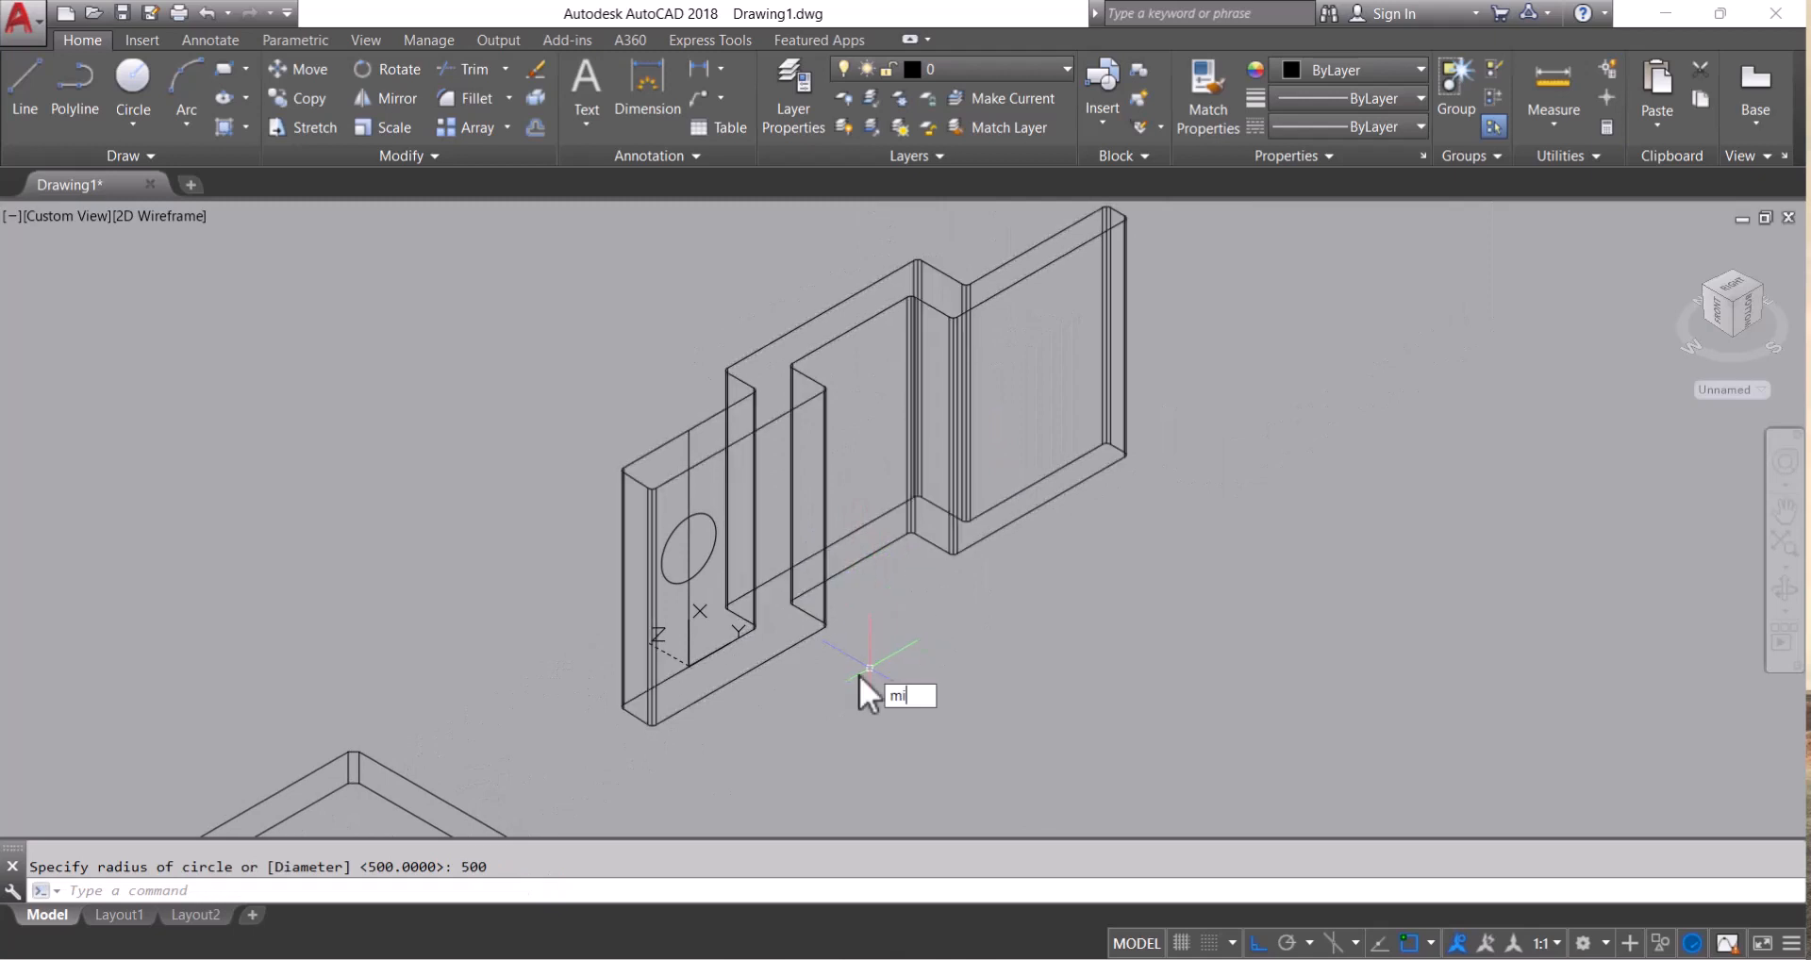
{"action": "key", "text": "Return"}
{"action": "left_click", "coordinate": [710, 520]}
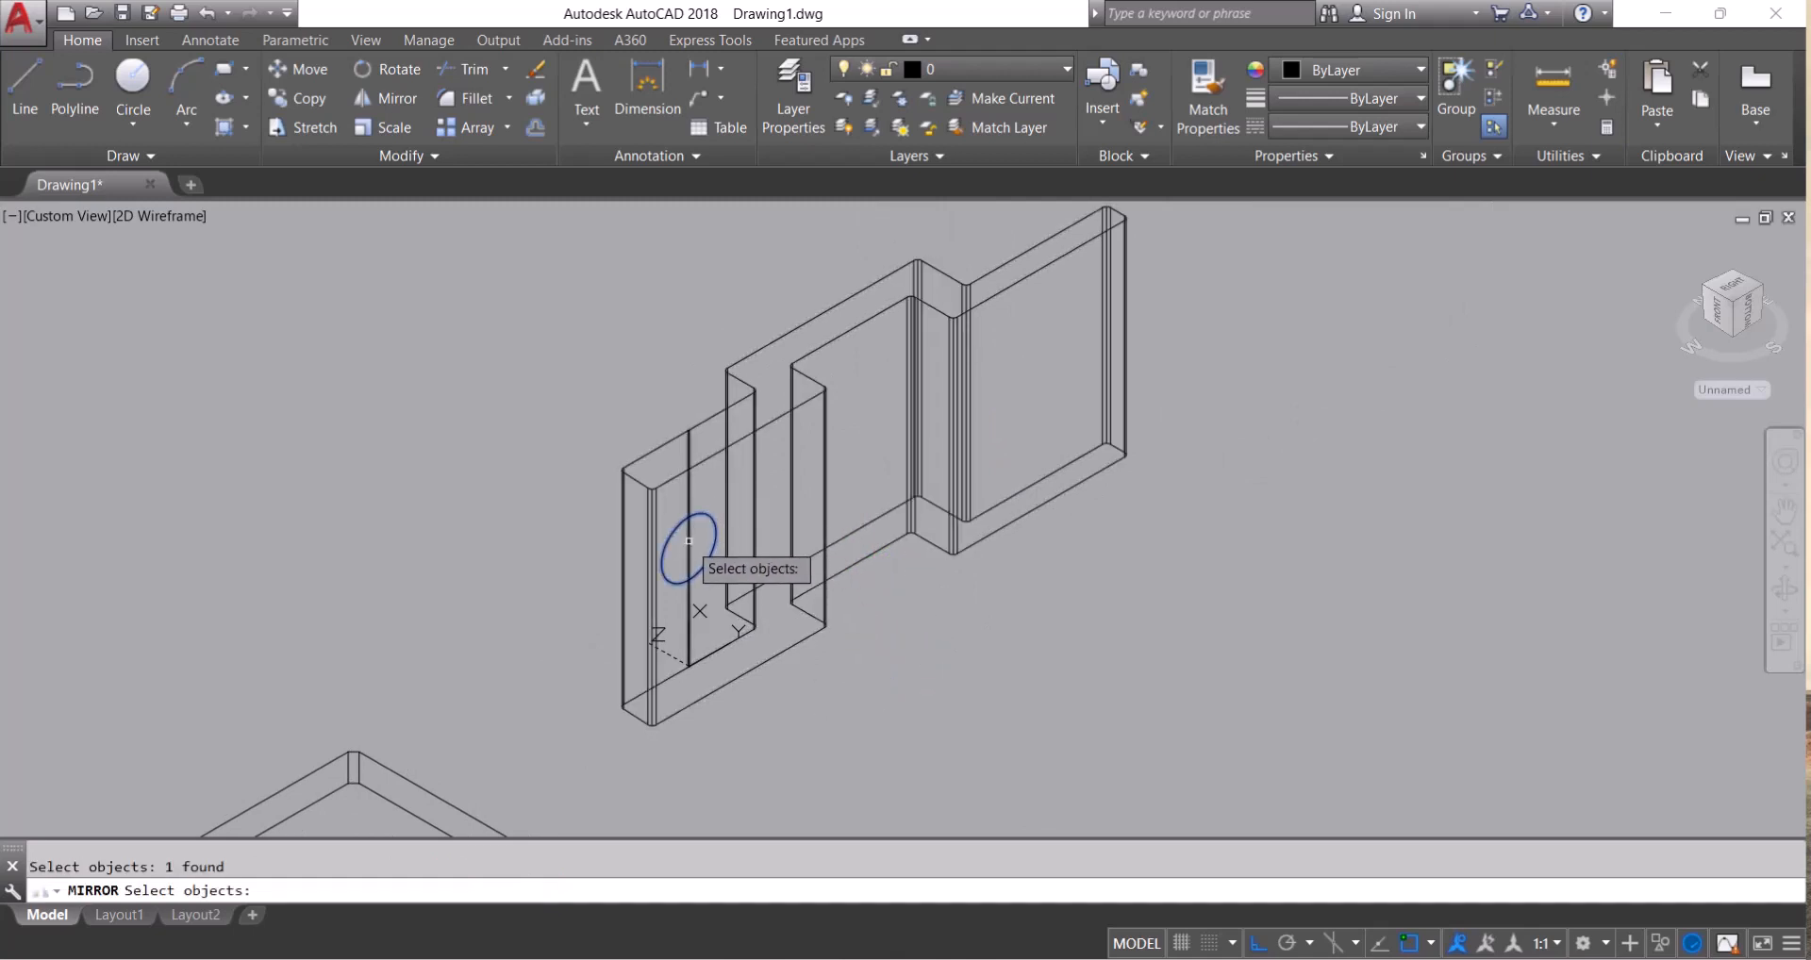
{"action": "key", "text": "Return"}
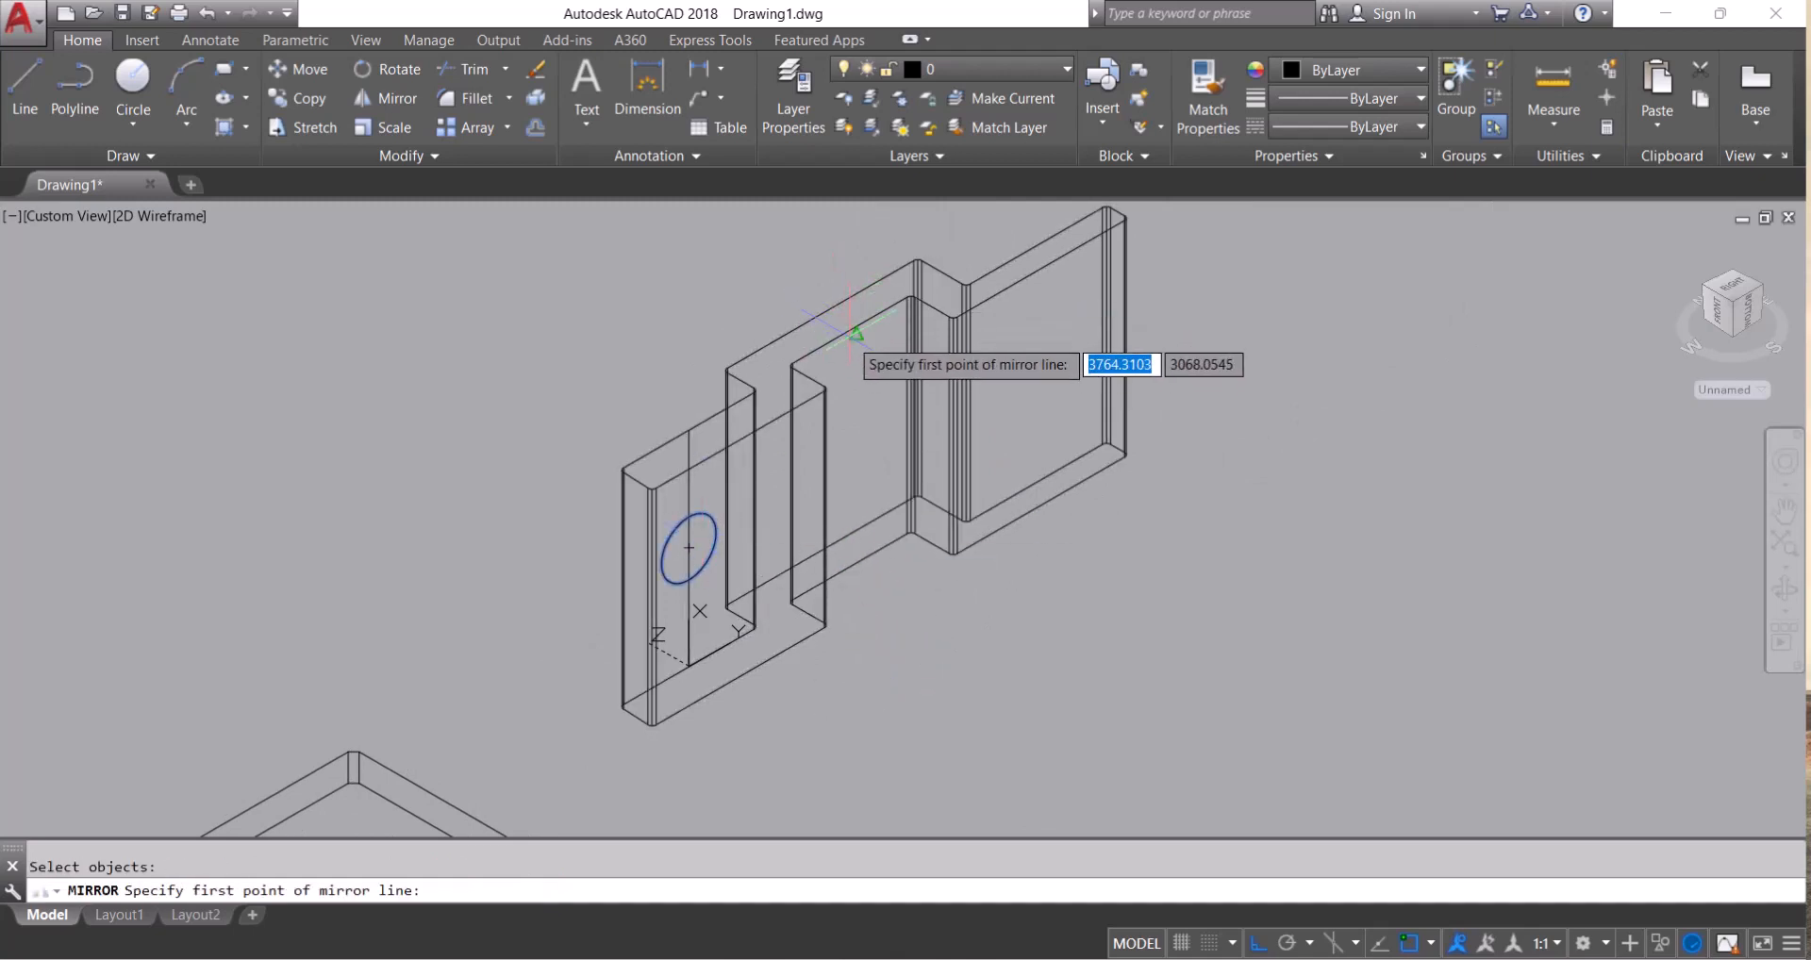
{"action": "key", "text": "Escape"}
{"action": "scroll", "coordinate": [686, 541], "scroll_direction": "up", "scroll_amount": 2}
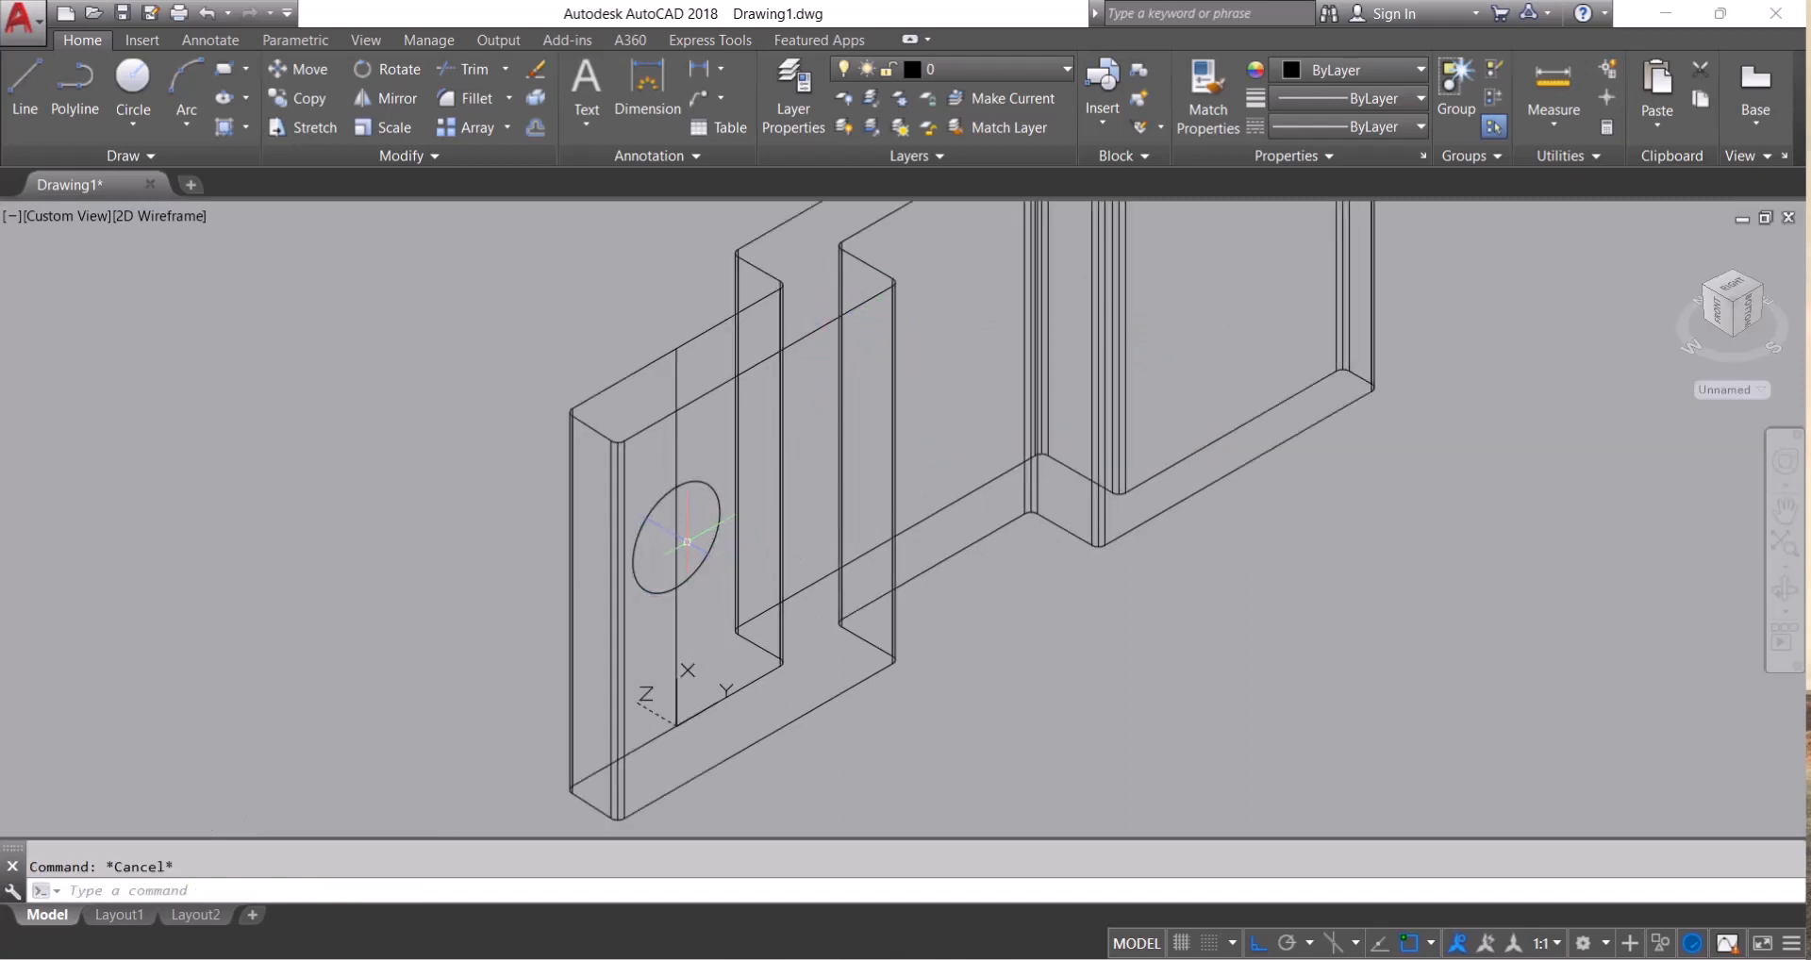
{"action": "type", "text": "e"}
{"action": "key", "text": "Escape"}
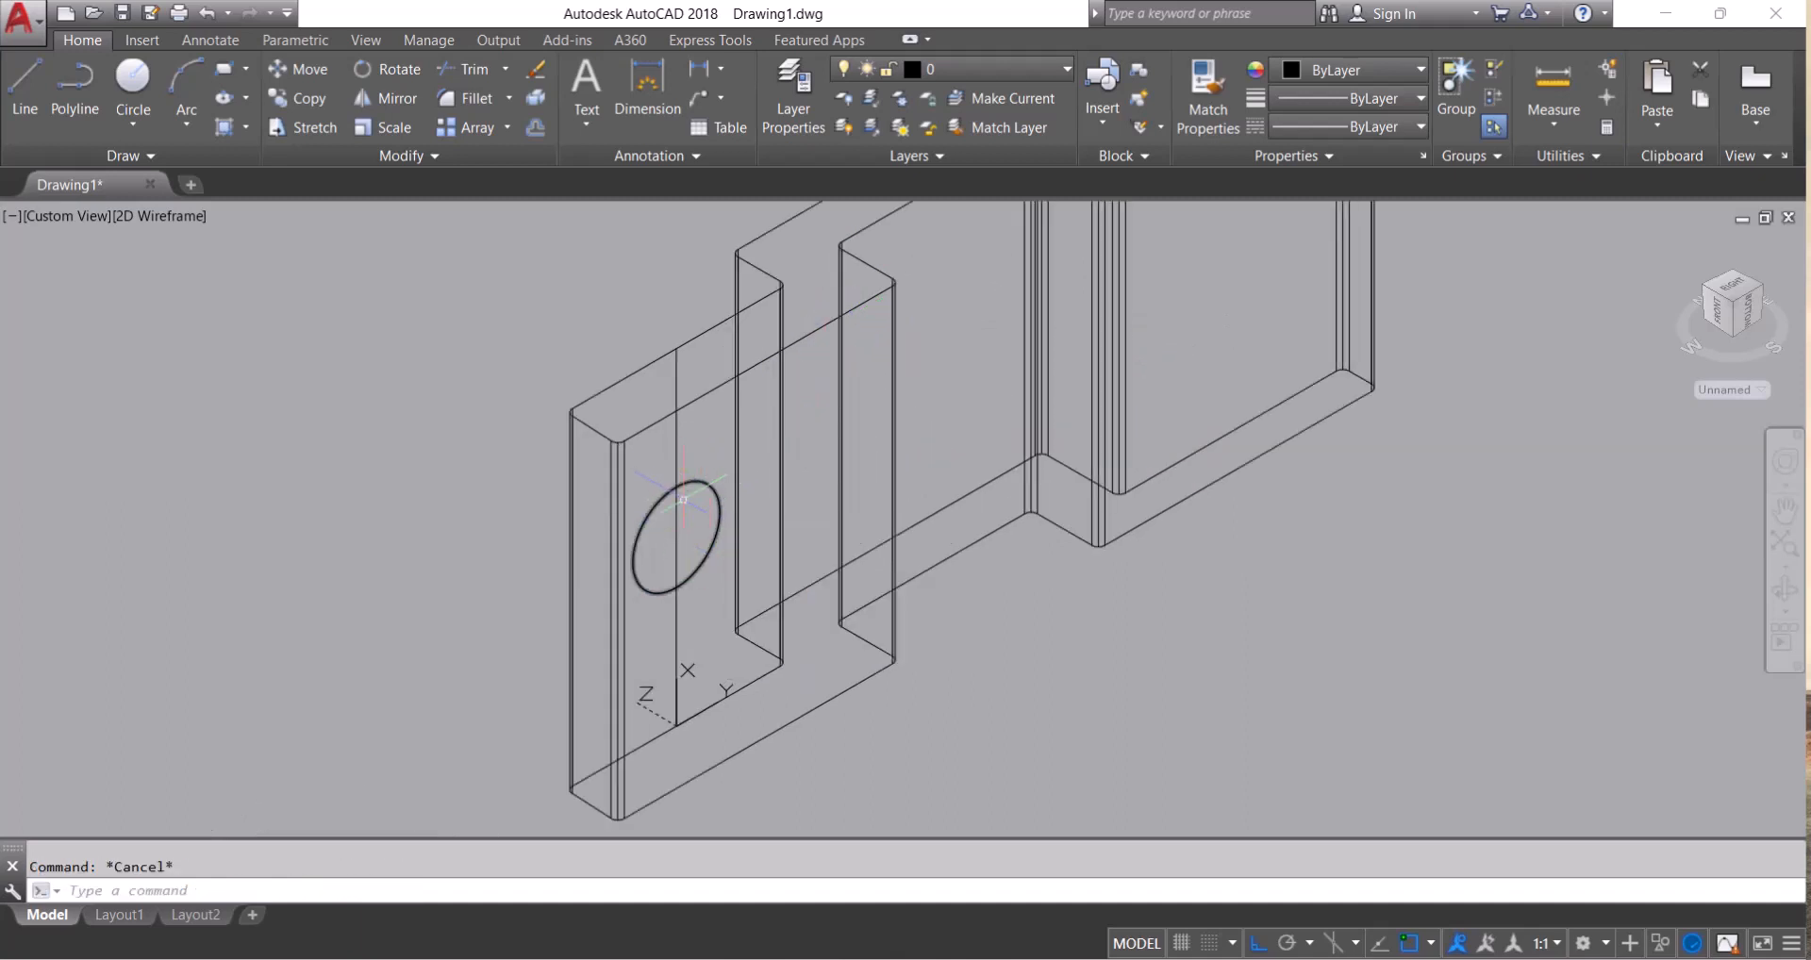
{"action": "type", "text": "x"}
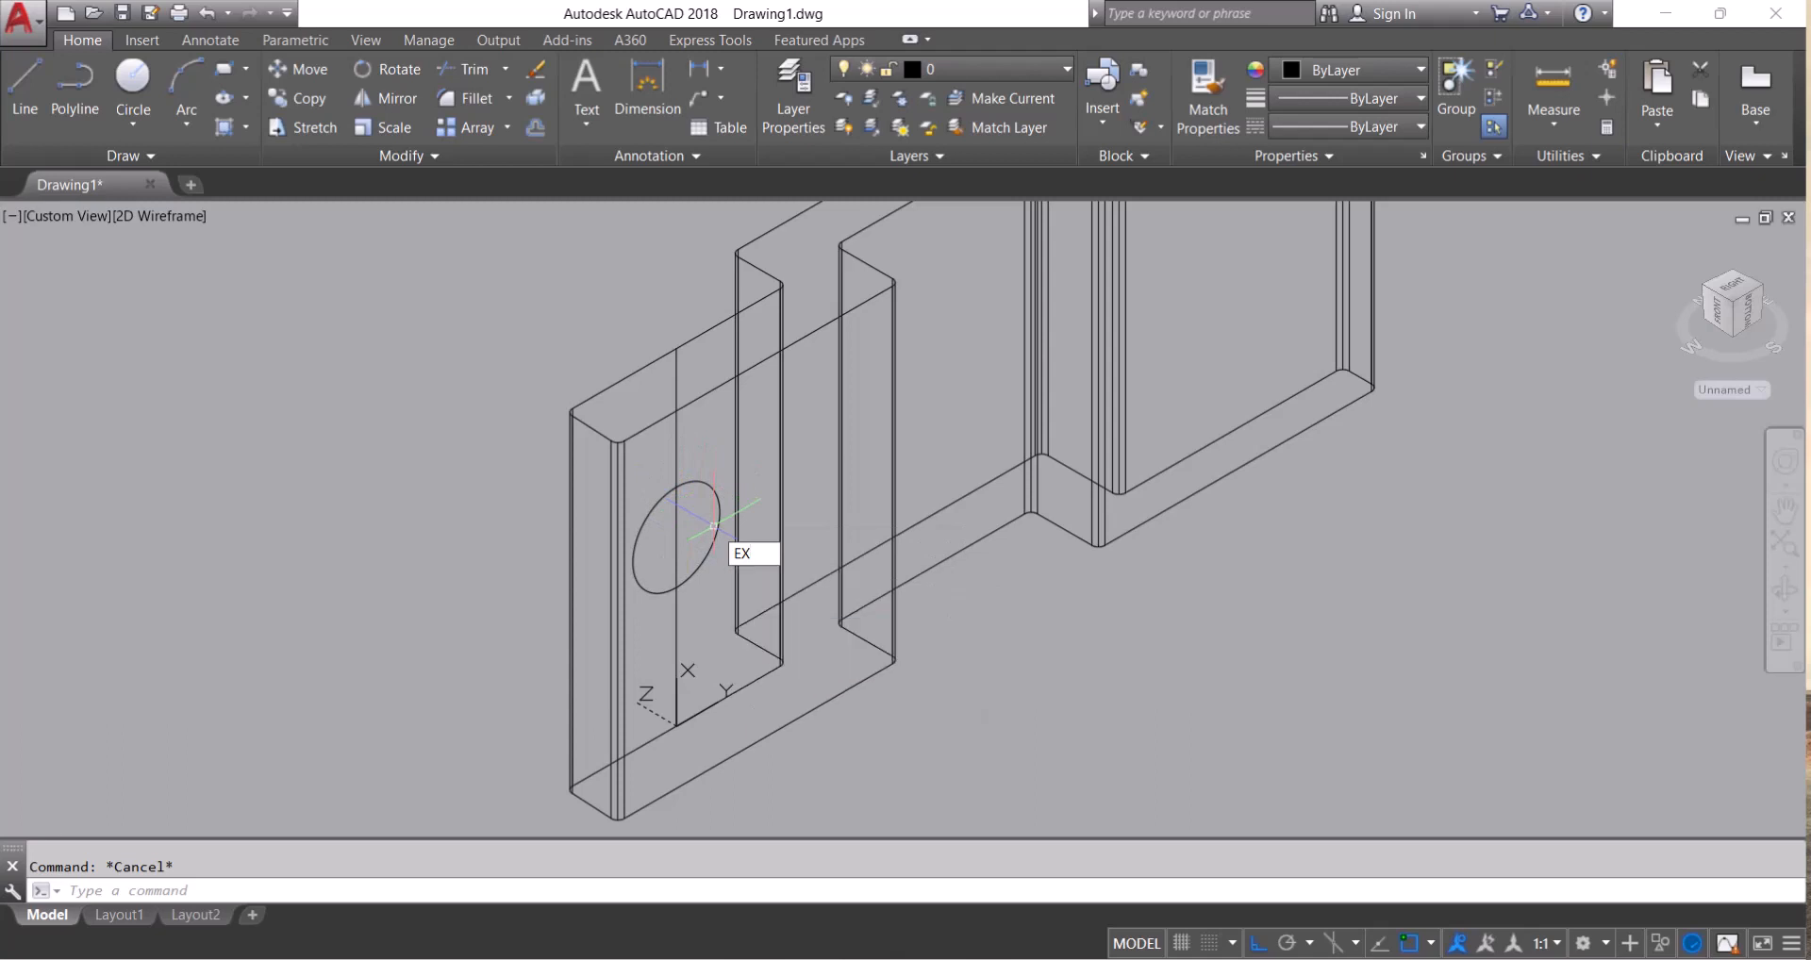
{"action": "key", "text": "Return"}
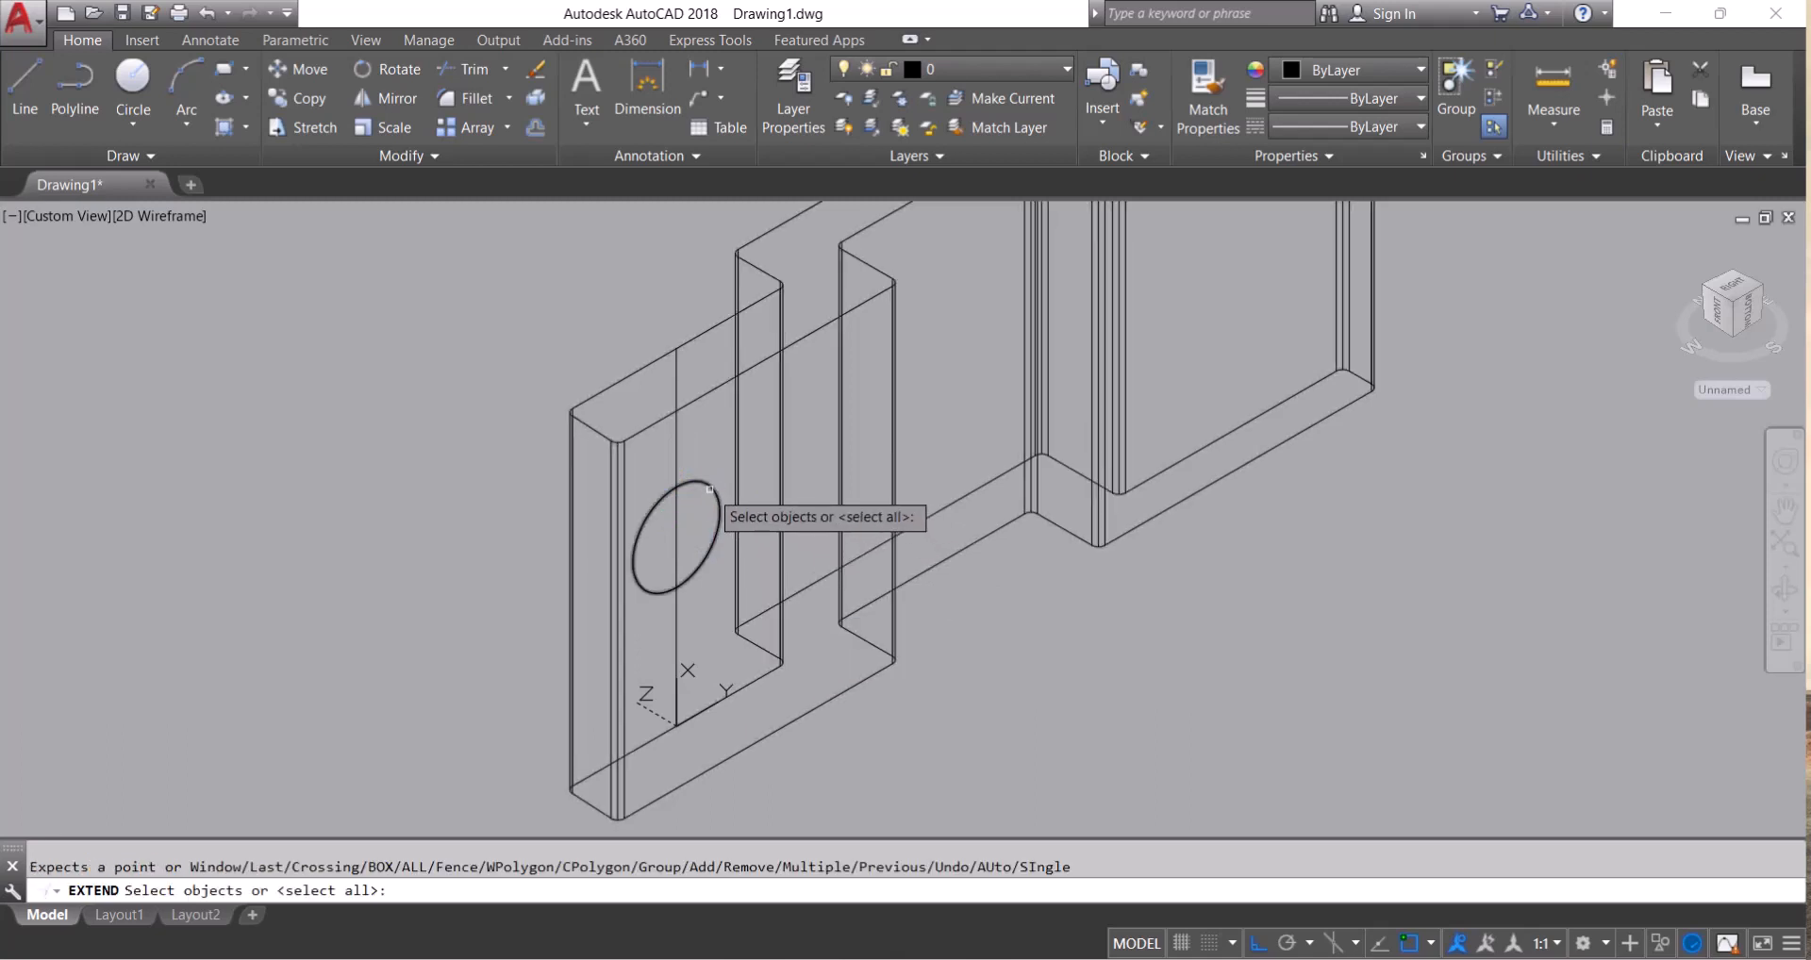
{"action": "left_click", "coordinate": [714, 517]}
{"action": "key", "text": "Return"}
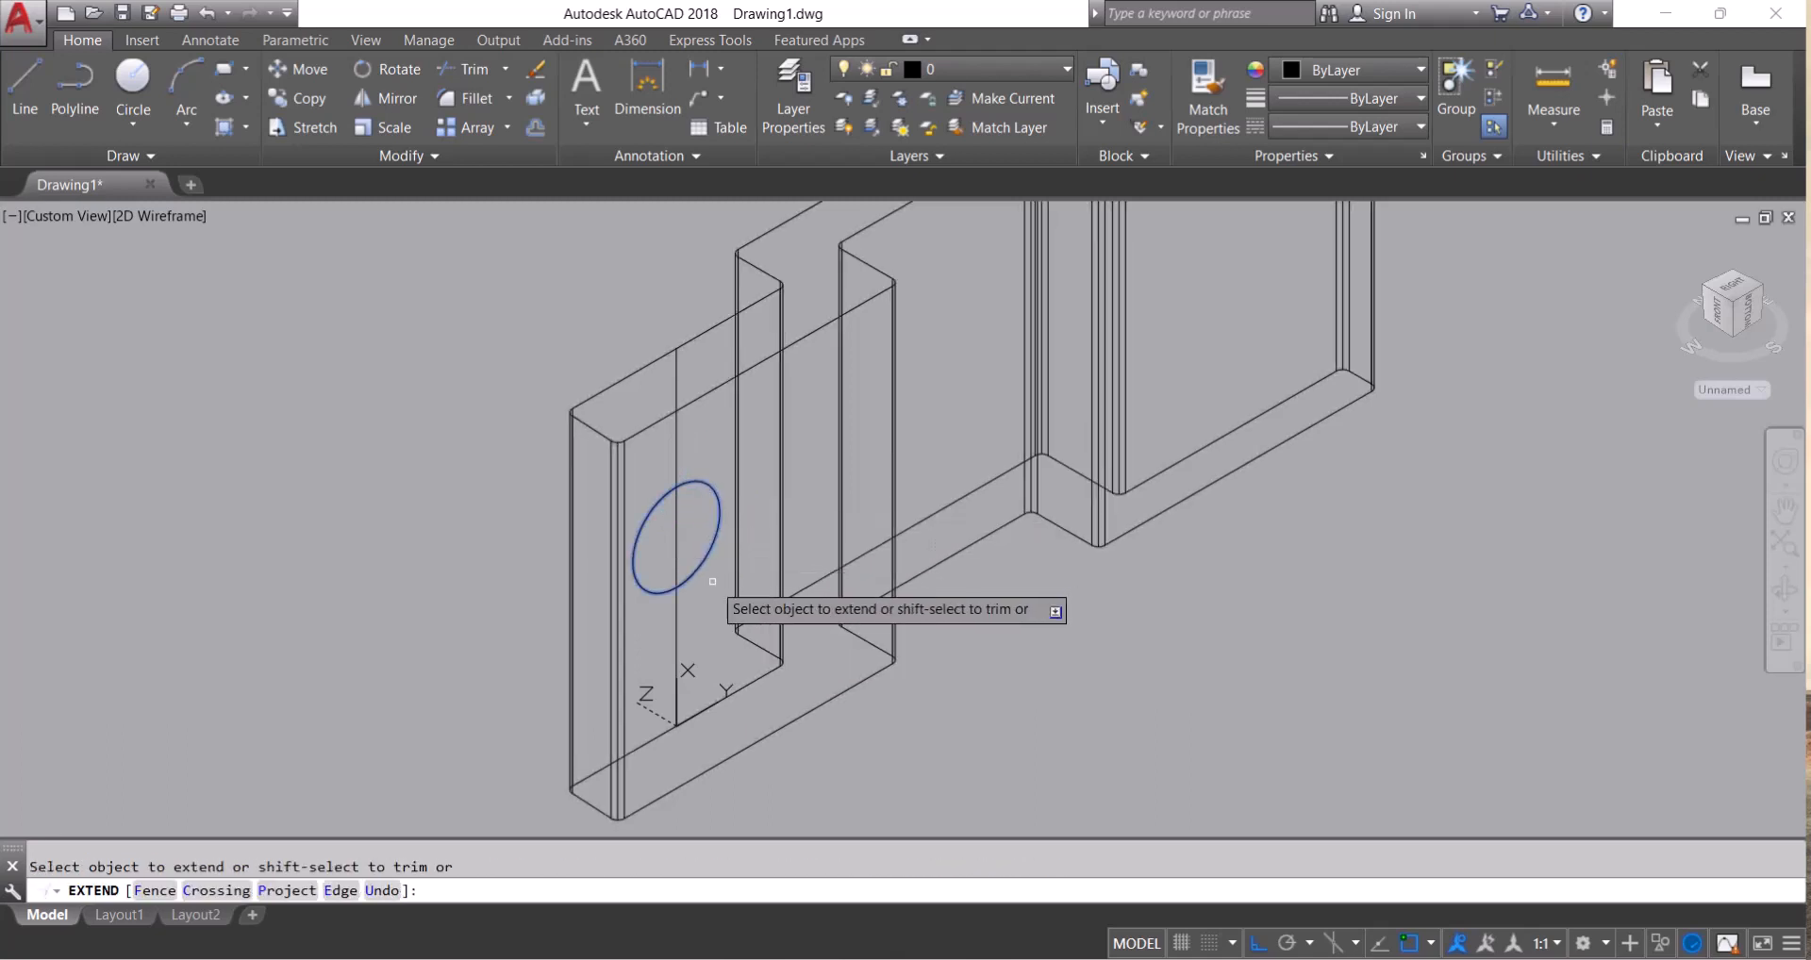
{"action": "right_click", "coordinate": [714, 585]}
{"action": "left_click", "coordinate": [745, 598]}
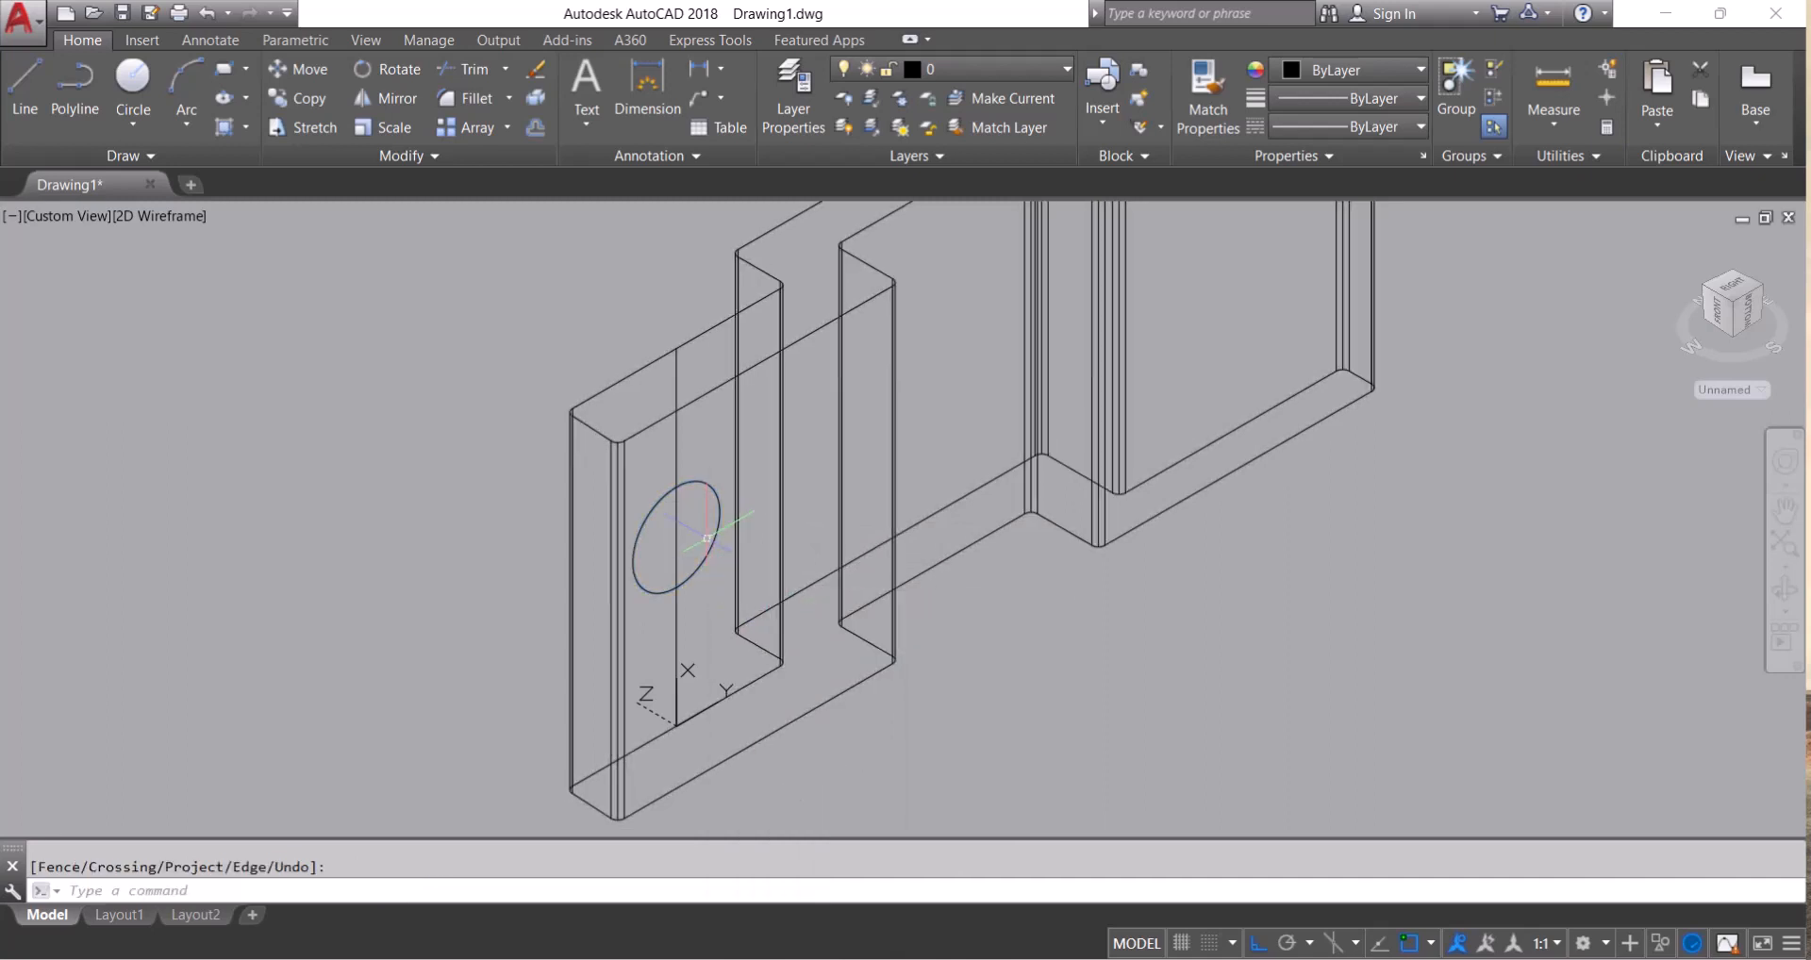
Extrude the circle 500 units toward the front side of the stepped solid's first arm
{"action": "scroll", "coordinate": [710, 684], "scroll_direction": "down", "scroll_amount": 2}
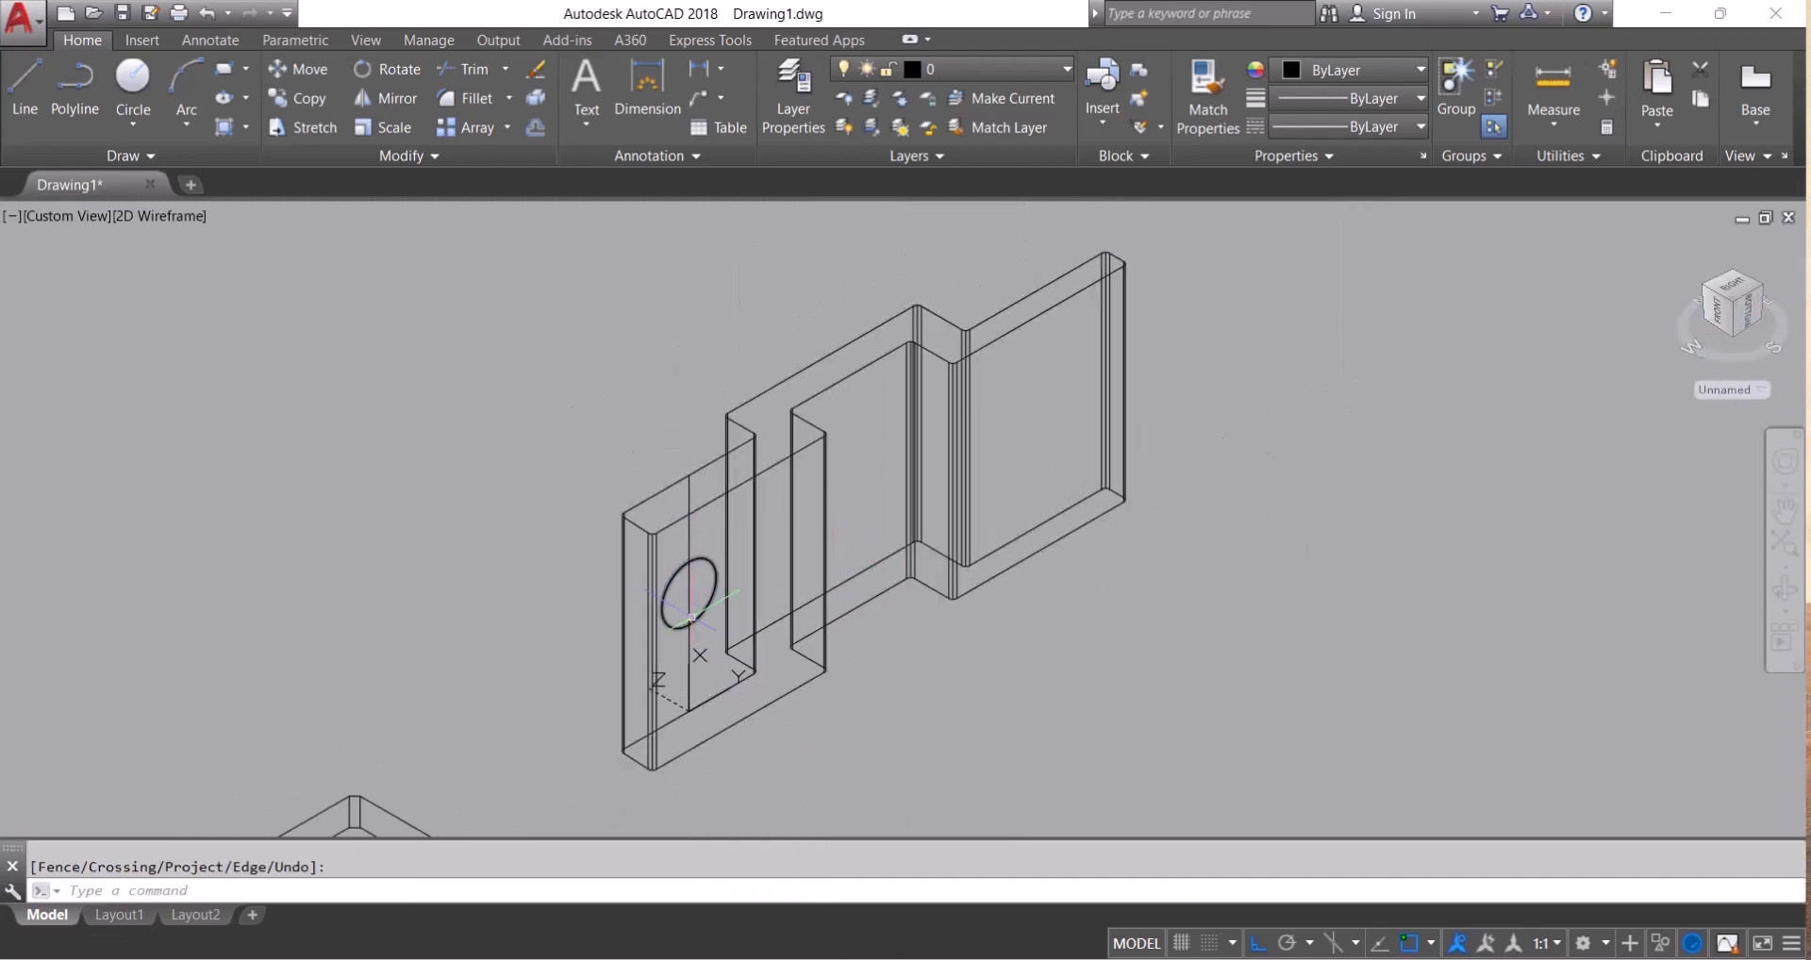
{"action": "type", "text": "ext"}
{"action": "key", "text": "Return"}
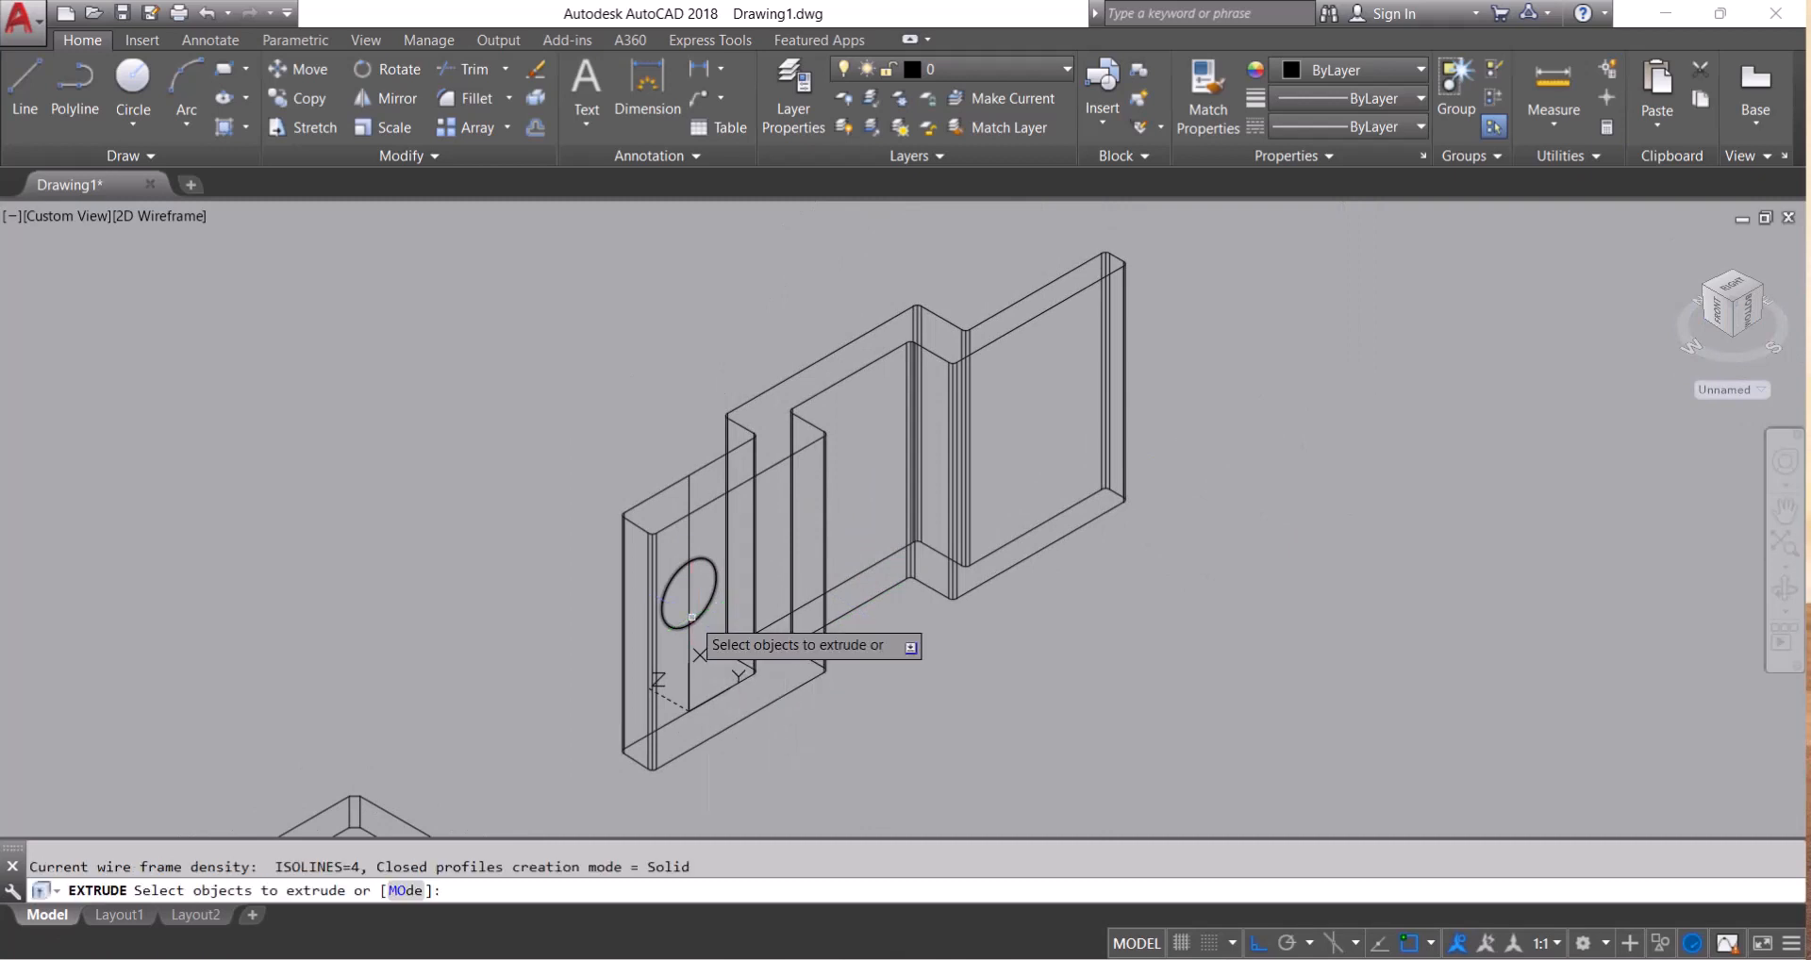
{"action": "scroll", "coordinate": [691, 618], "scroll_direction": "up", "scroll_amount": 4}
{"action": "left_click", "coordinate": [721, 595]}
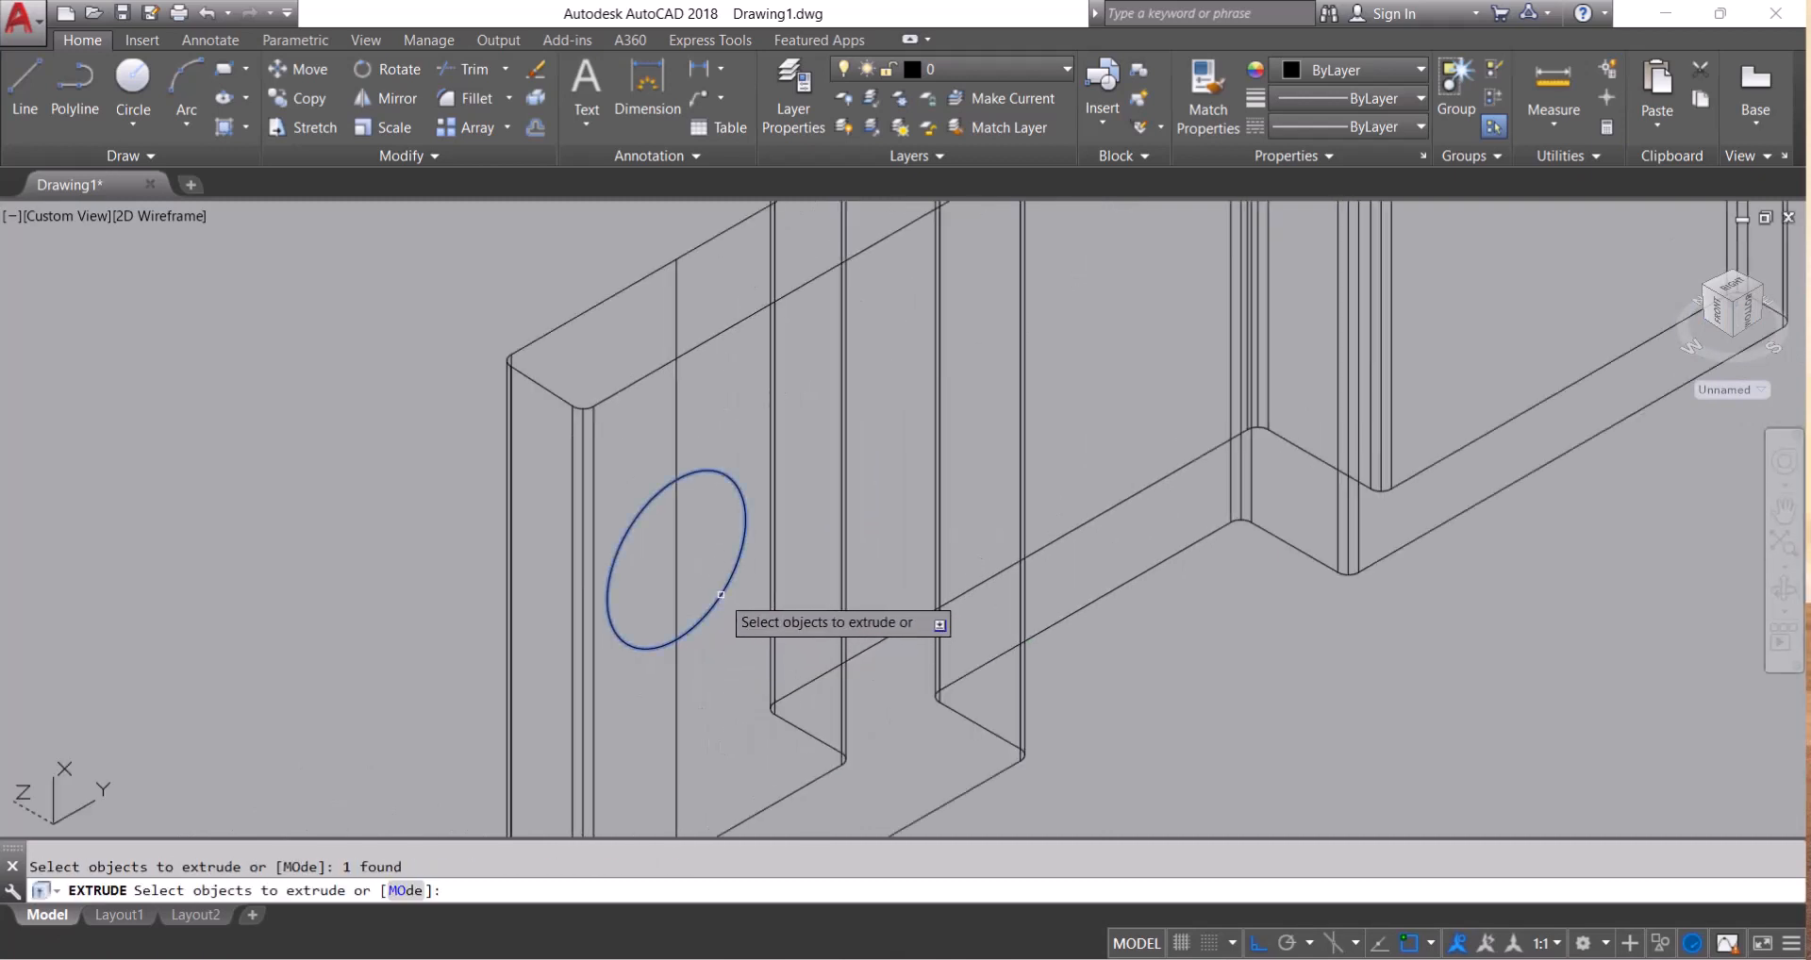
{"action": "right_click", "coordinate": [721, 595]}
{"action": "left_click", "coordinate": [754, 590]}
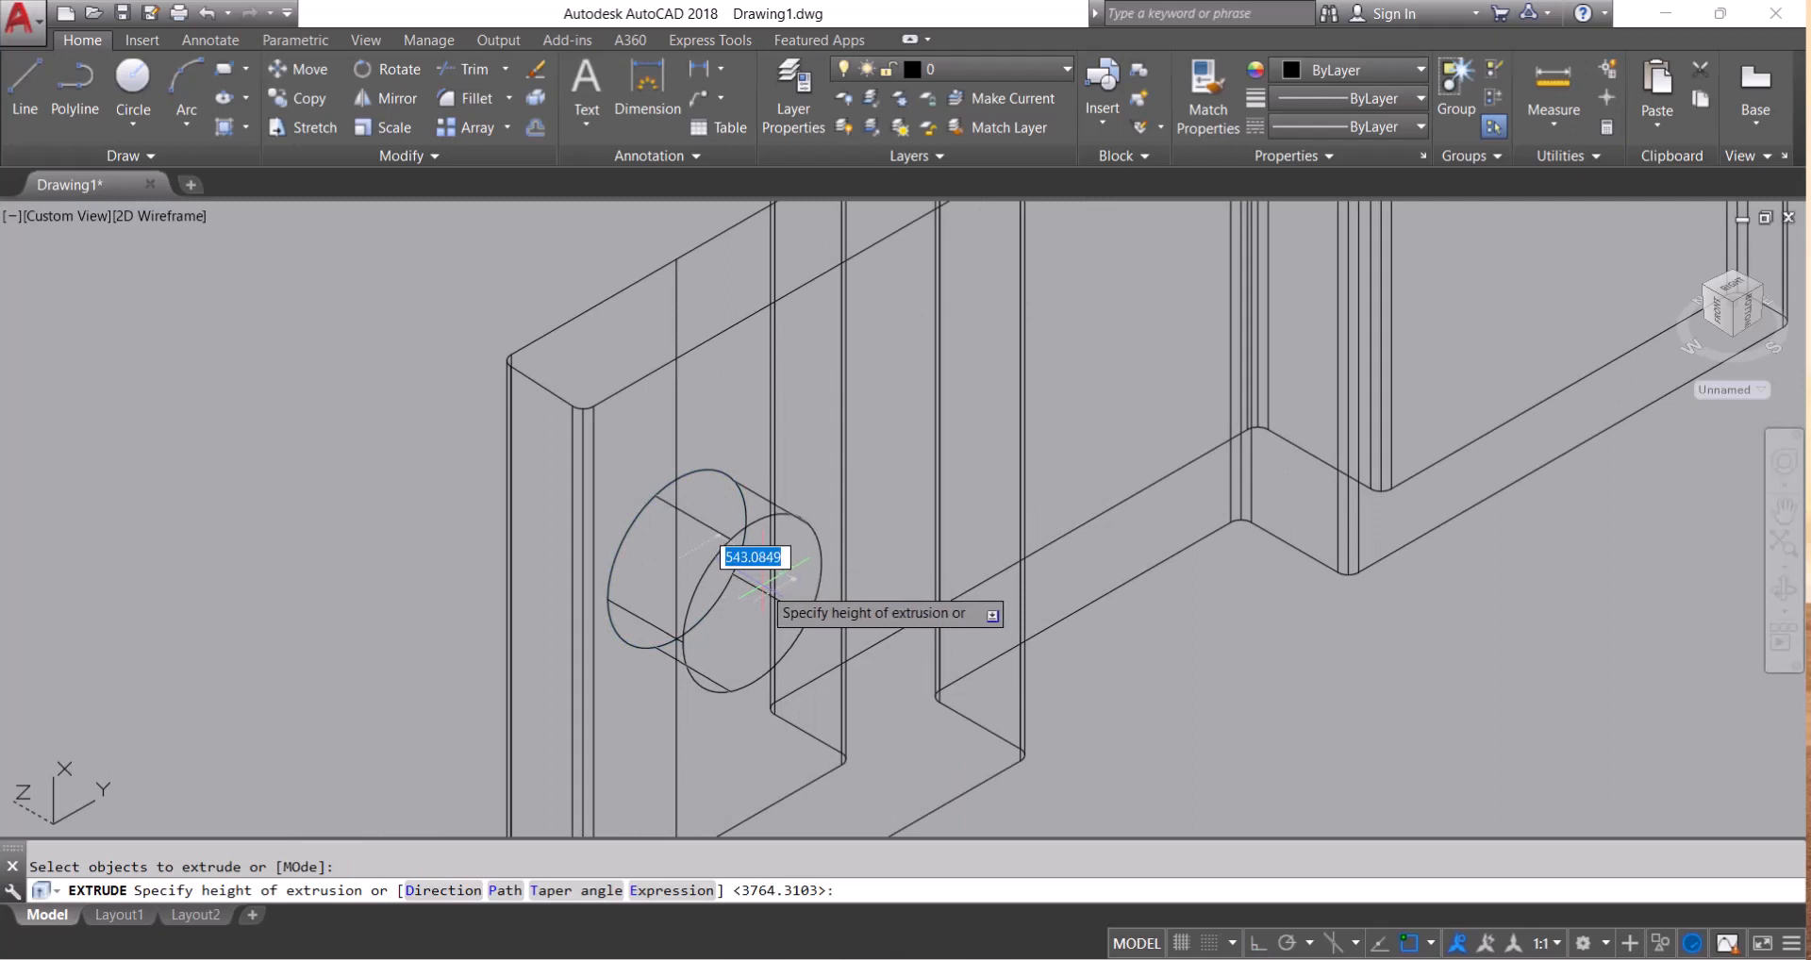
{"action": "type", "text": "500"}
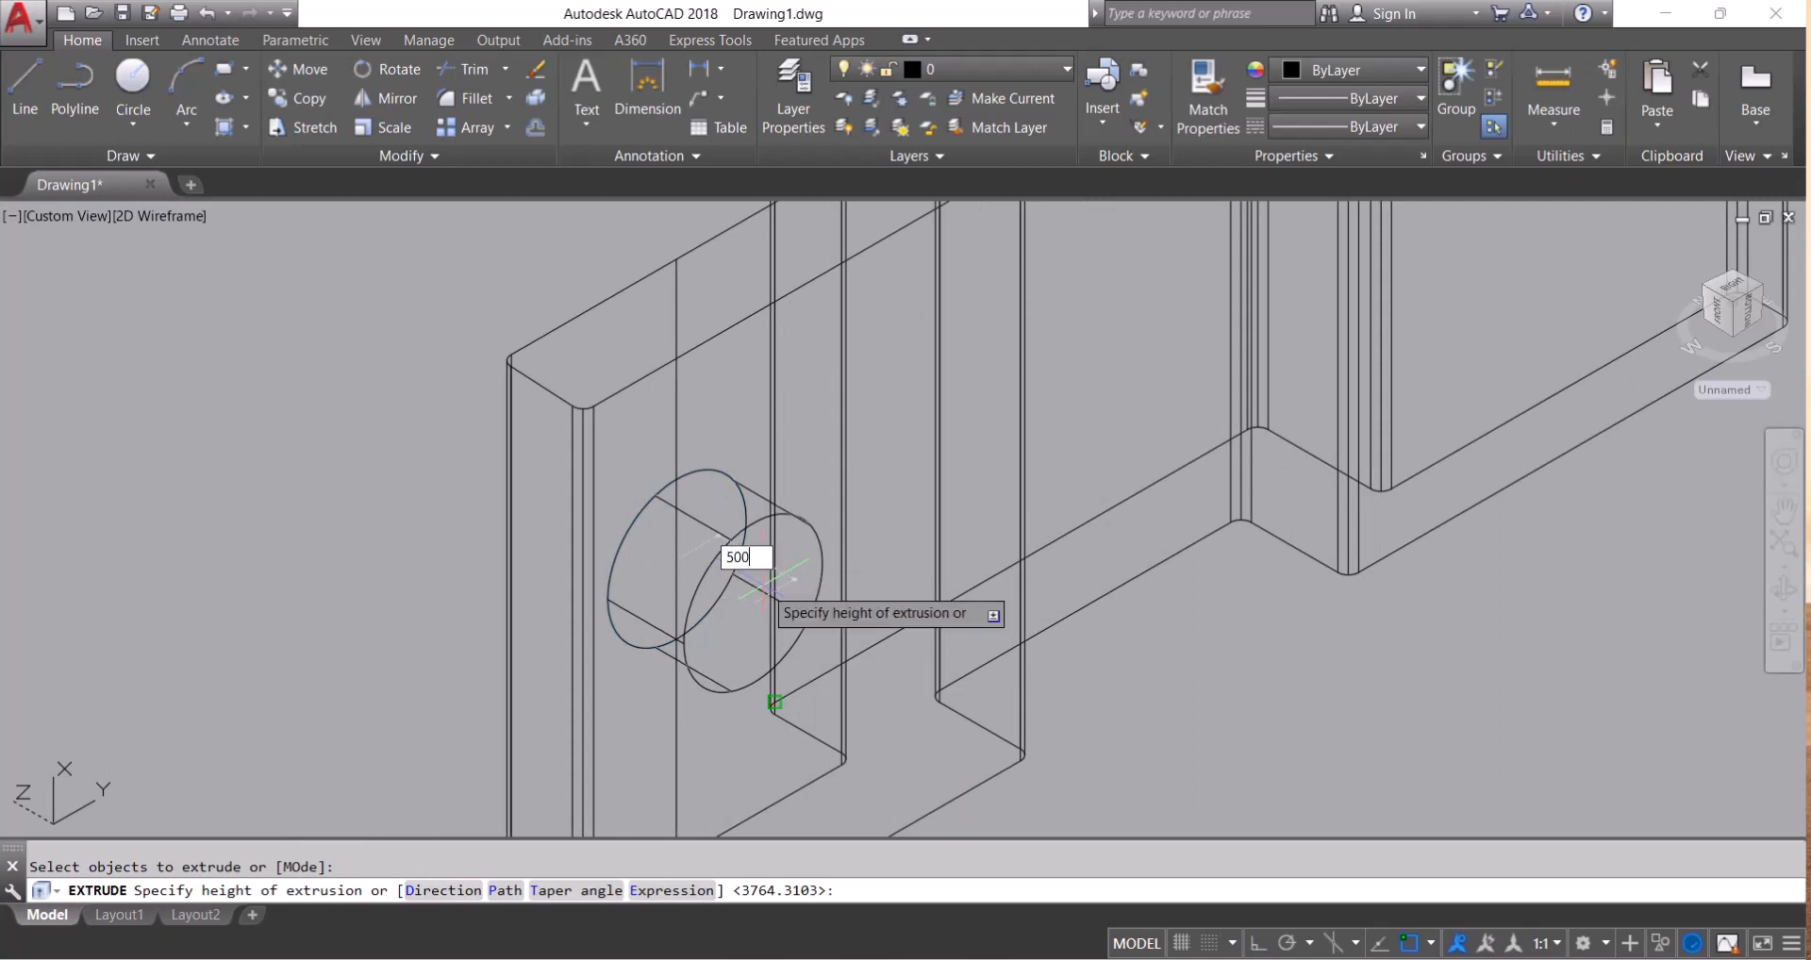
{"action": "key", "text": "Return"}
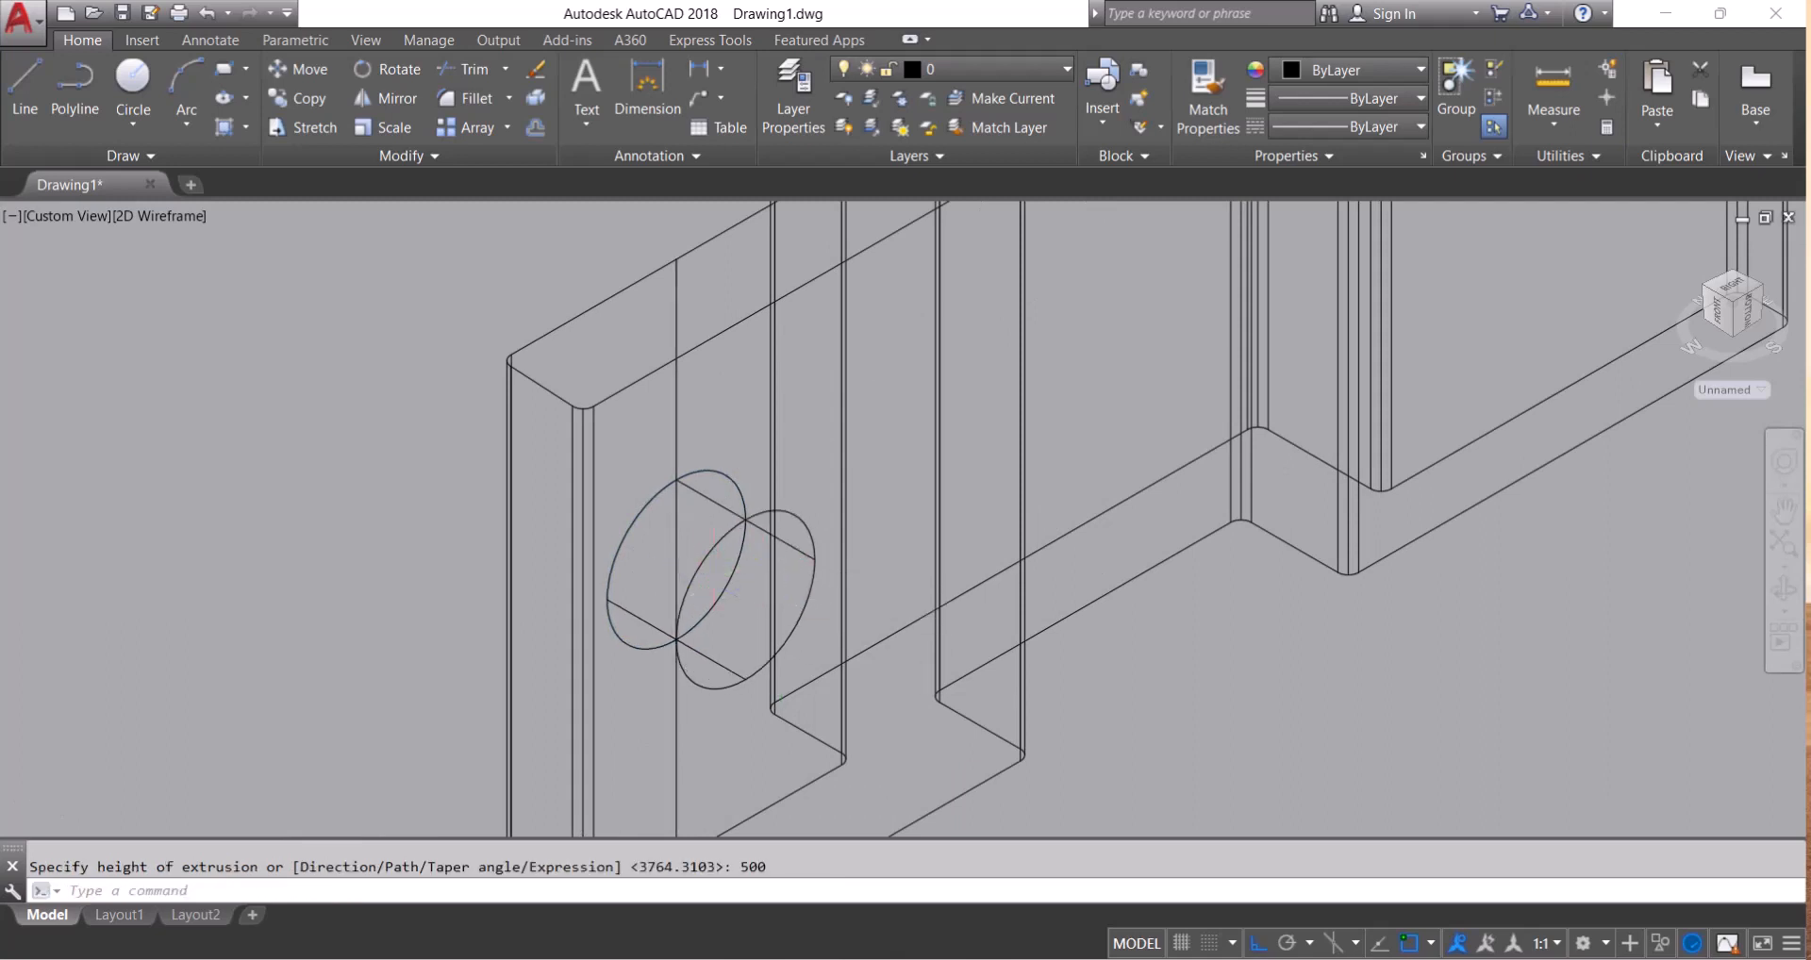
Display the model in the Shaded visual style and orbit it to face the first arm's side with the construction line
{"action": "scroll", "coordinate": [742, 530], "scroll_direction": "down", "scroll_amount": 5}
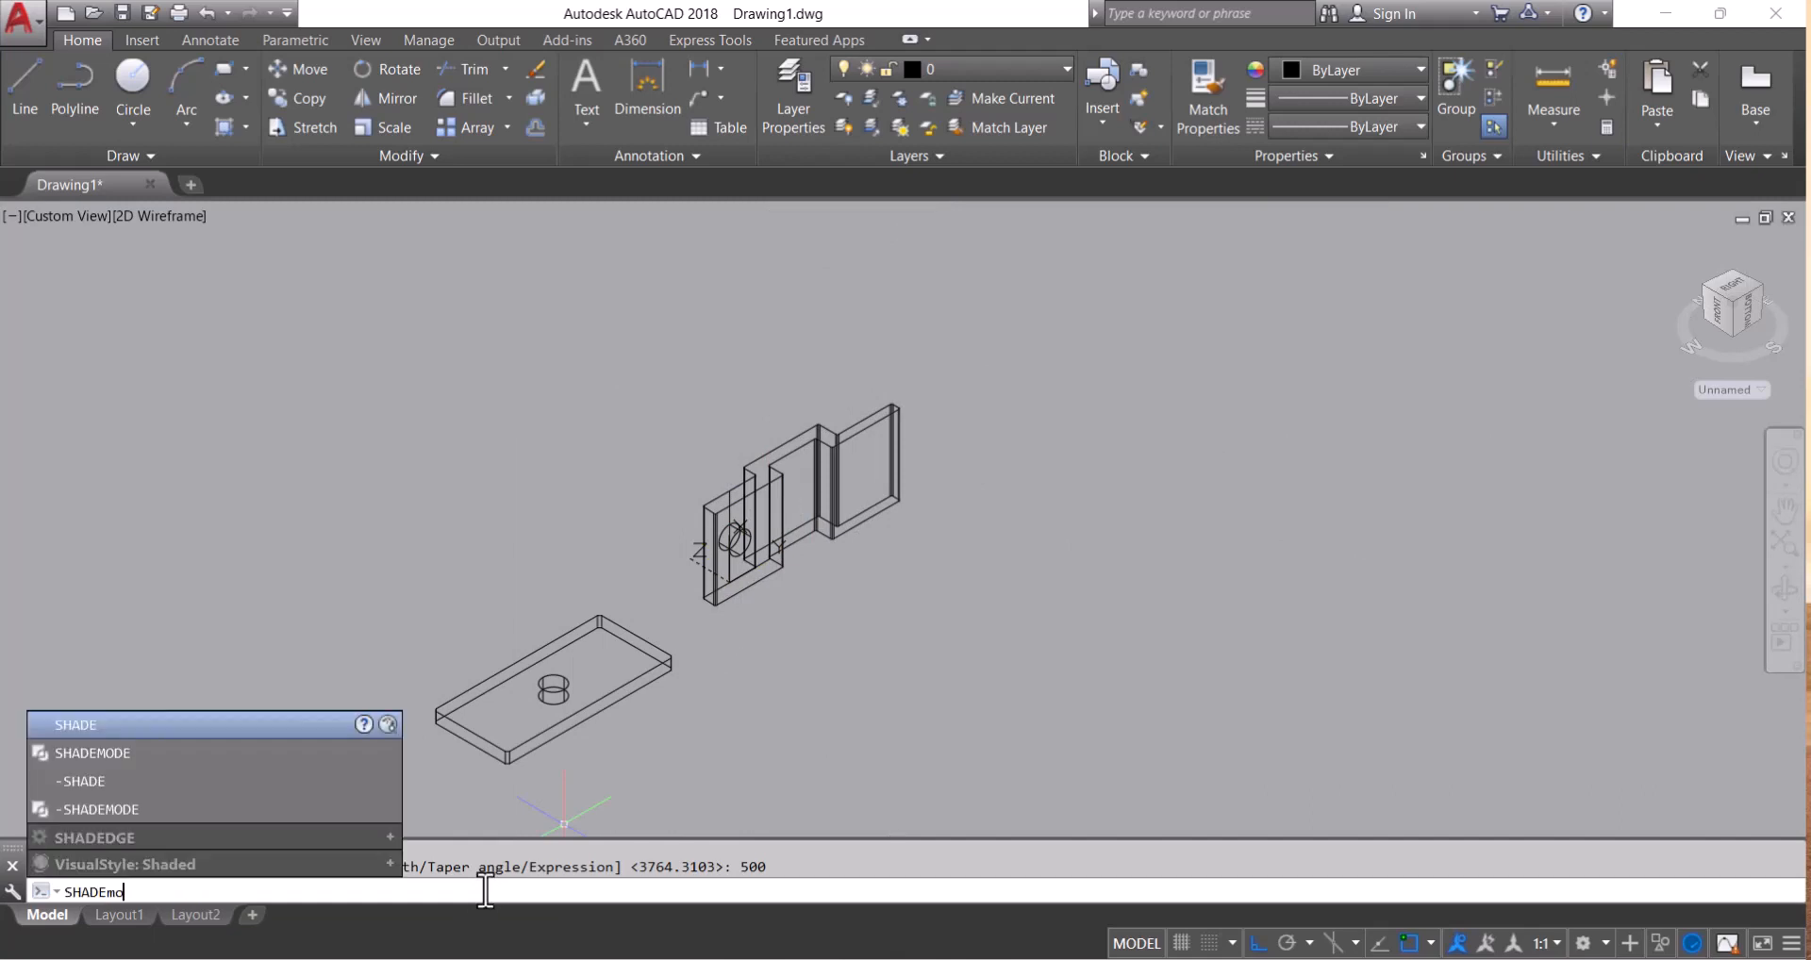
{"action": "key", "text": "Return"}
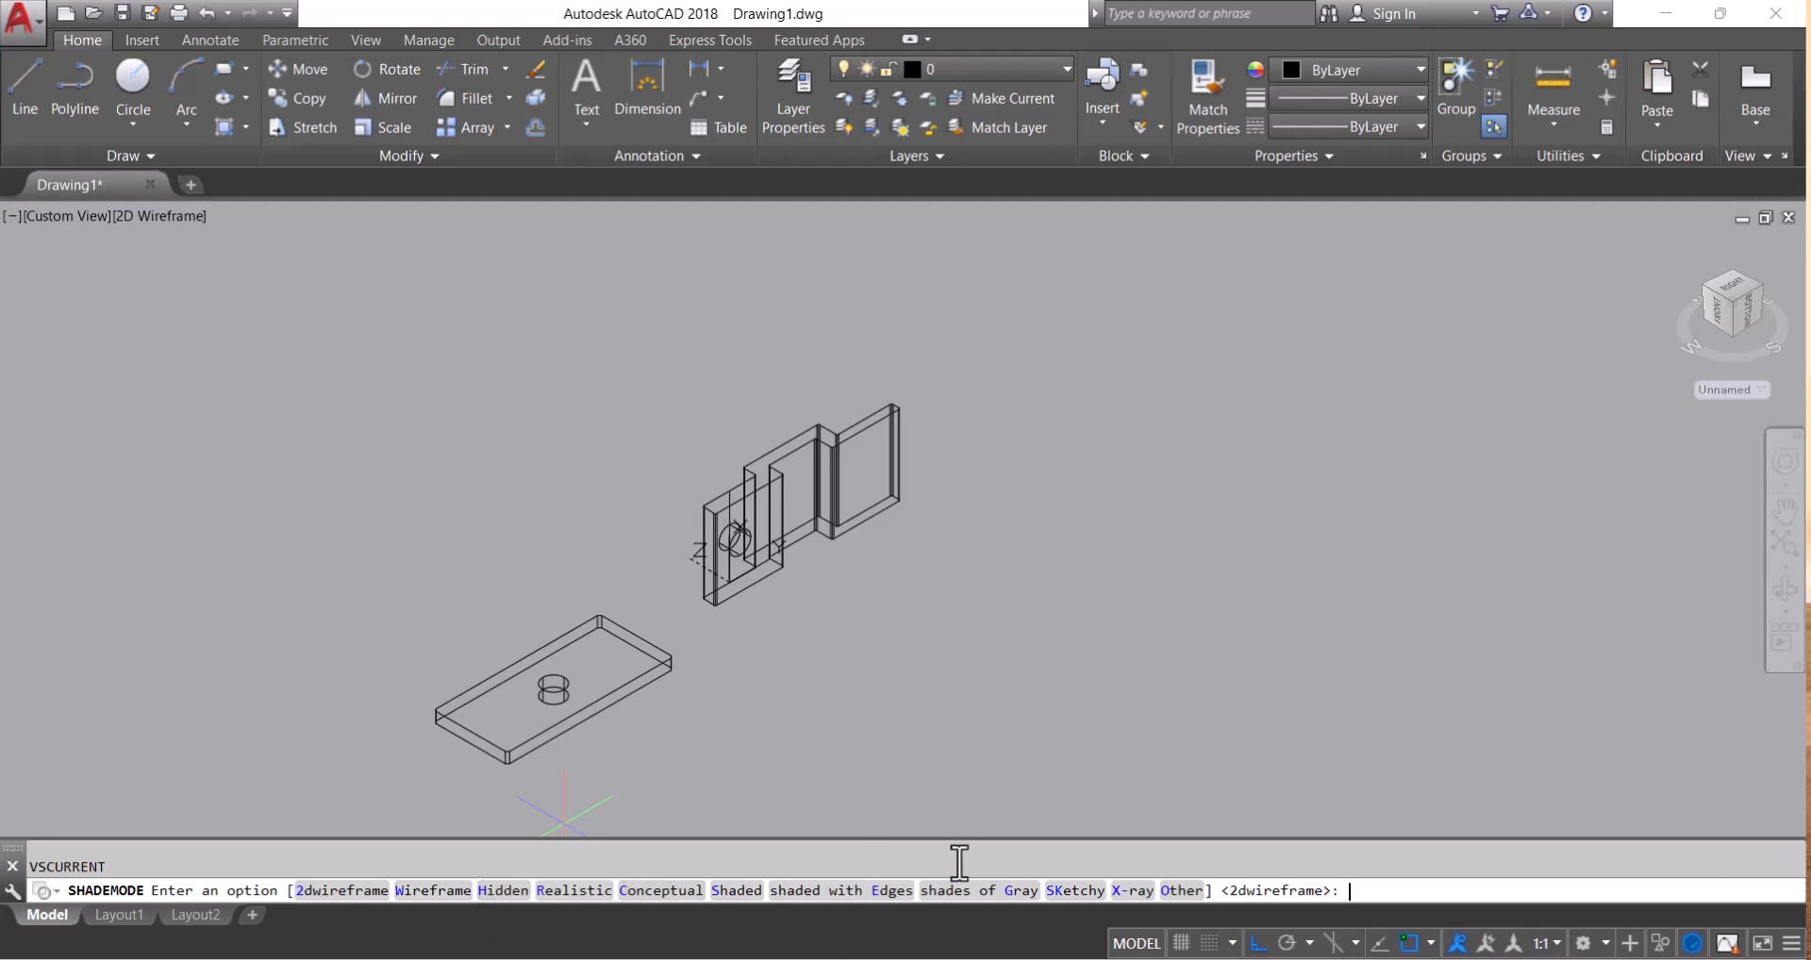
{"action": "type", "text": "s"}
{"action": "key", "text": "Return"}
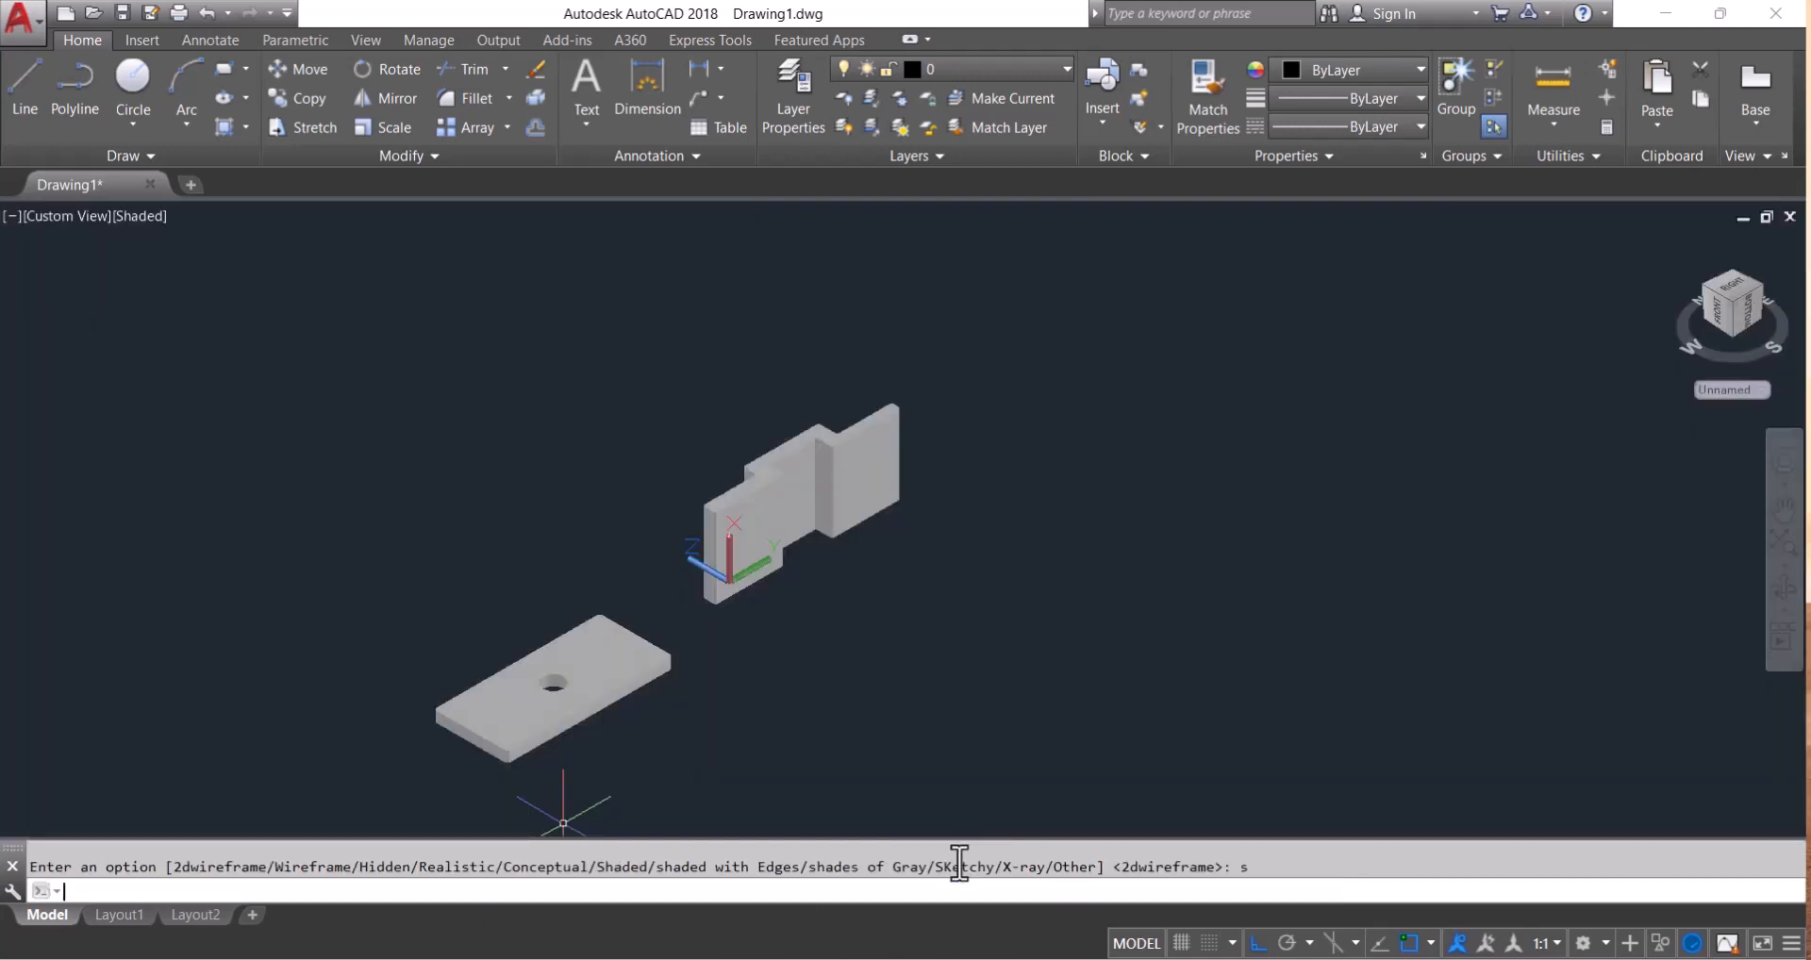
{"action": "scroll", "coordinate": [732, 573], "scroll_direction": "up", "scroll_amount": 5}
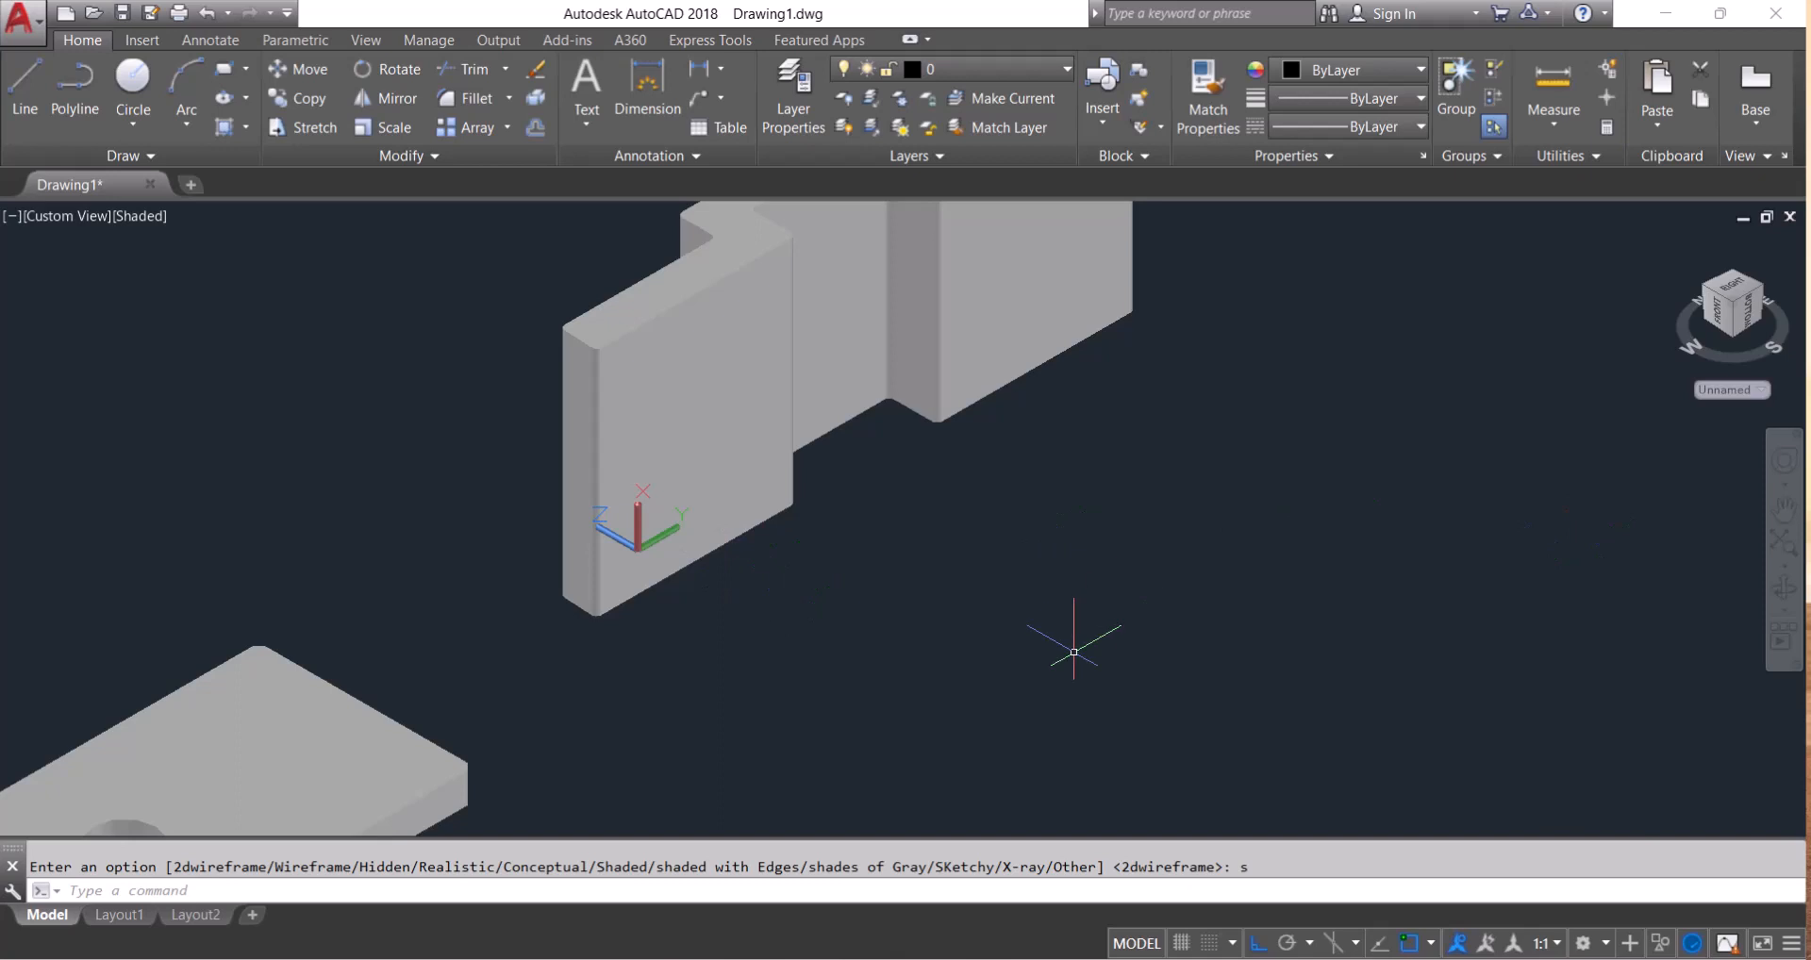
{"action": "type", "text": "s"}
{"action": "key", "text": "BackSpace"}
{"action": "type", "text": "orbit"}
{"action": "key", "text": "Return"}
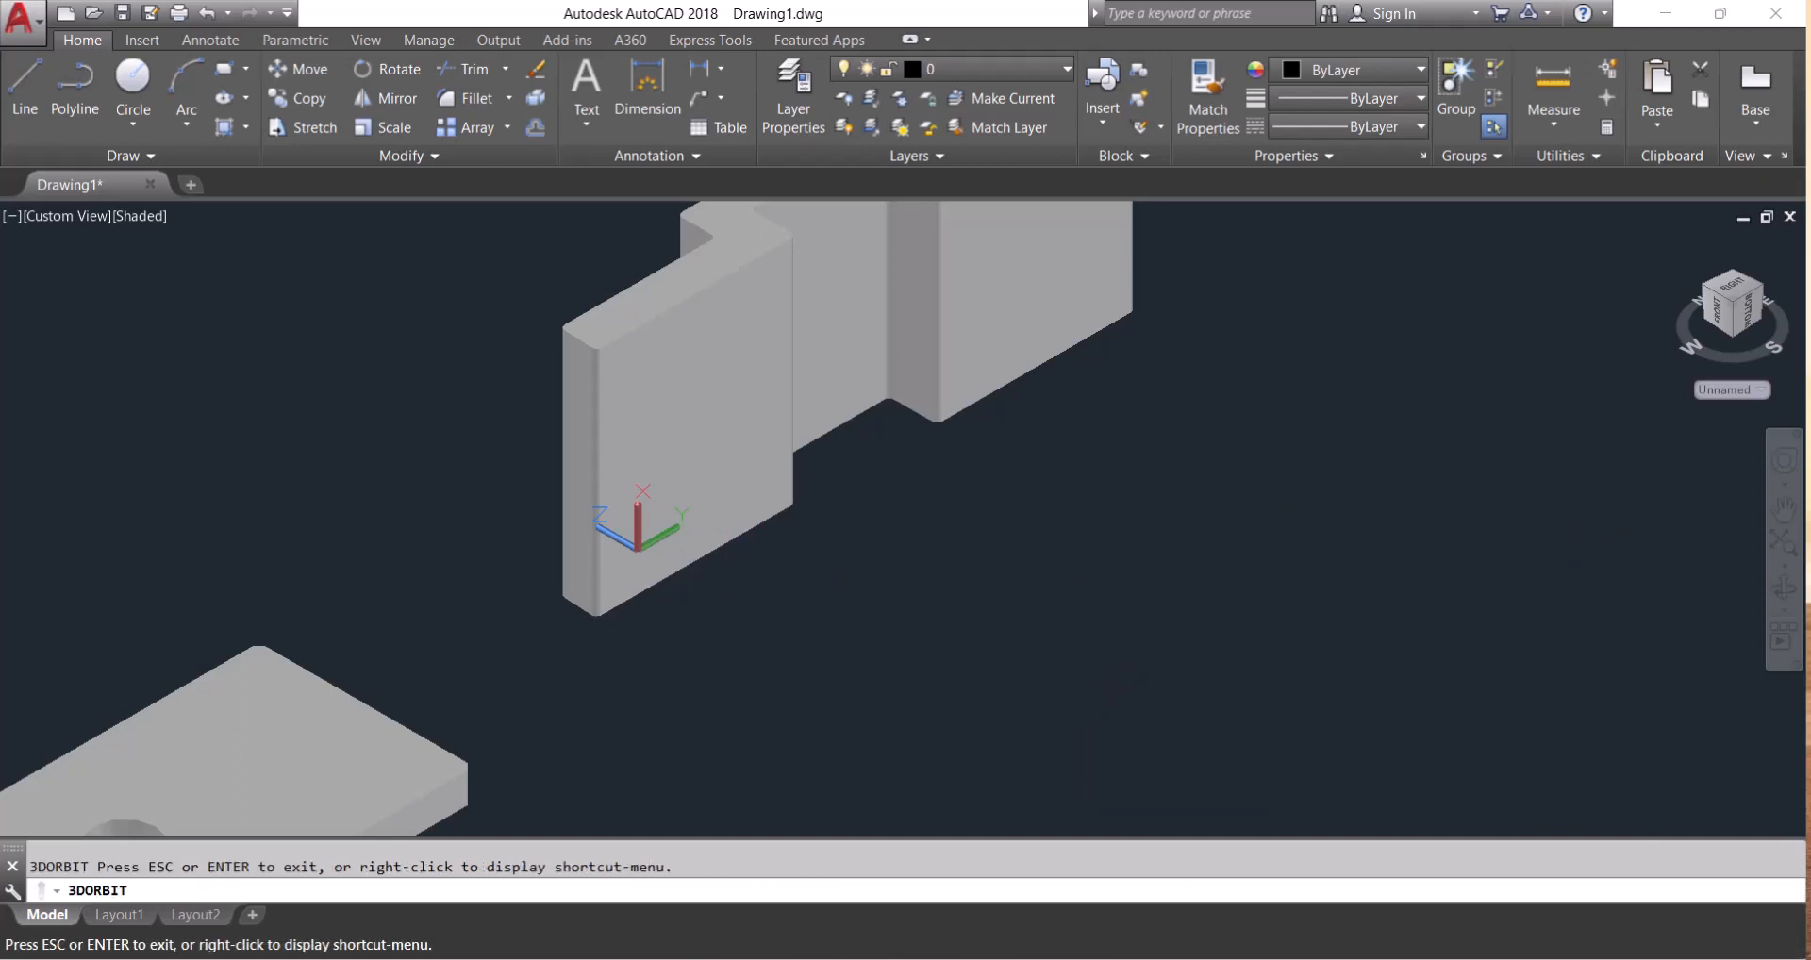
{"action": "mouse_move", "coordinate": [723, 406]}
{"action": "left_mouse_down"}
{"action": "mouse_move", "coordinate": [771, 598]}
{"action": "mouse_move", "coordinate": [853, 235]}
{"action": "mouse_move", "coordinate": [711, 550]}
{"action": "mouse_move", "coordinate": [672, 275]}
{"action": "mouse_move", "coordinate": [727, 372]}
{"action": "mouse_move", "coordinate": [659, 413]}
{"action": "mouse_move", "coordinate": [583, 392]}
{"action": "mouse_move", "coordinate": [676, 390]}
{"action": "left_mouse_up"}
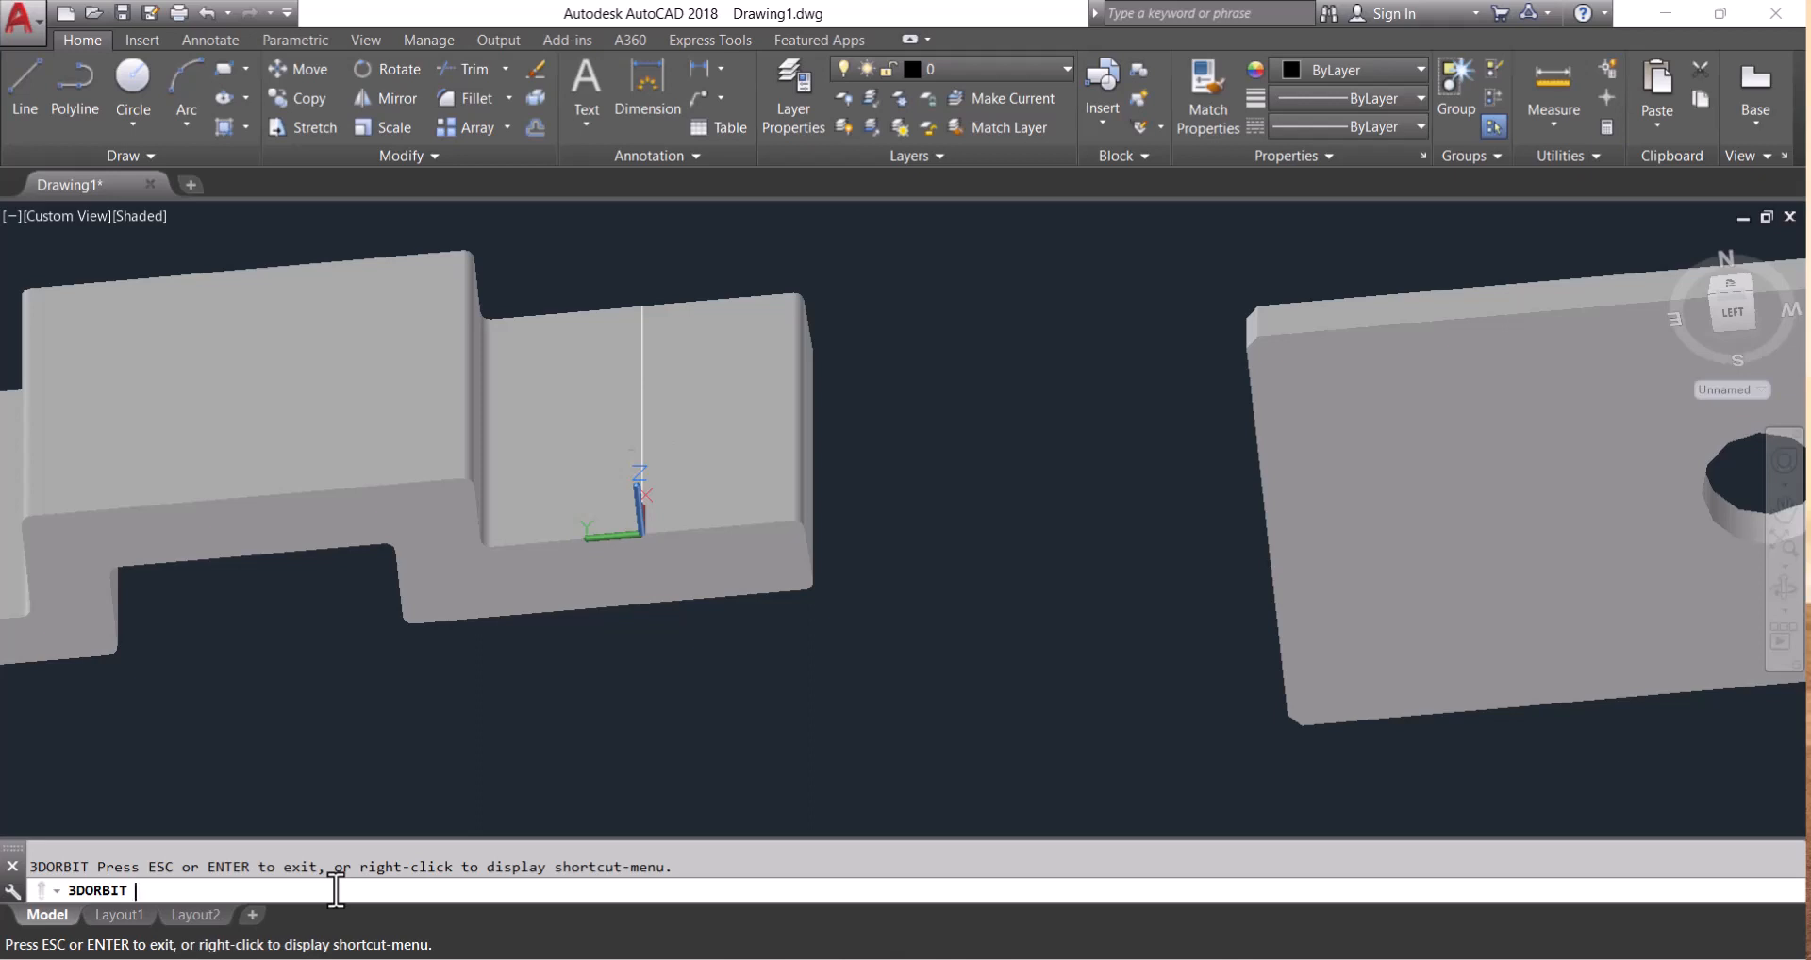
{"action": "key", "text": "Escape"}
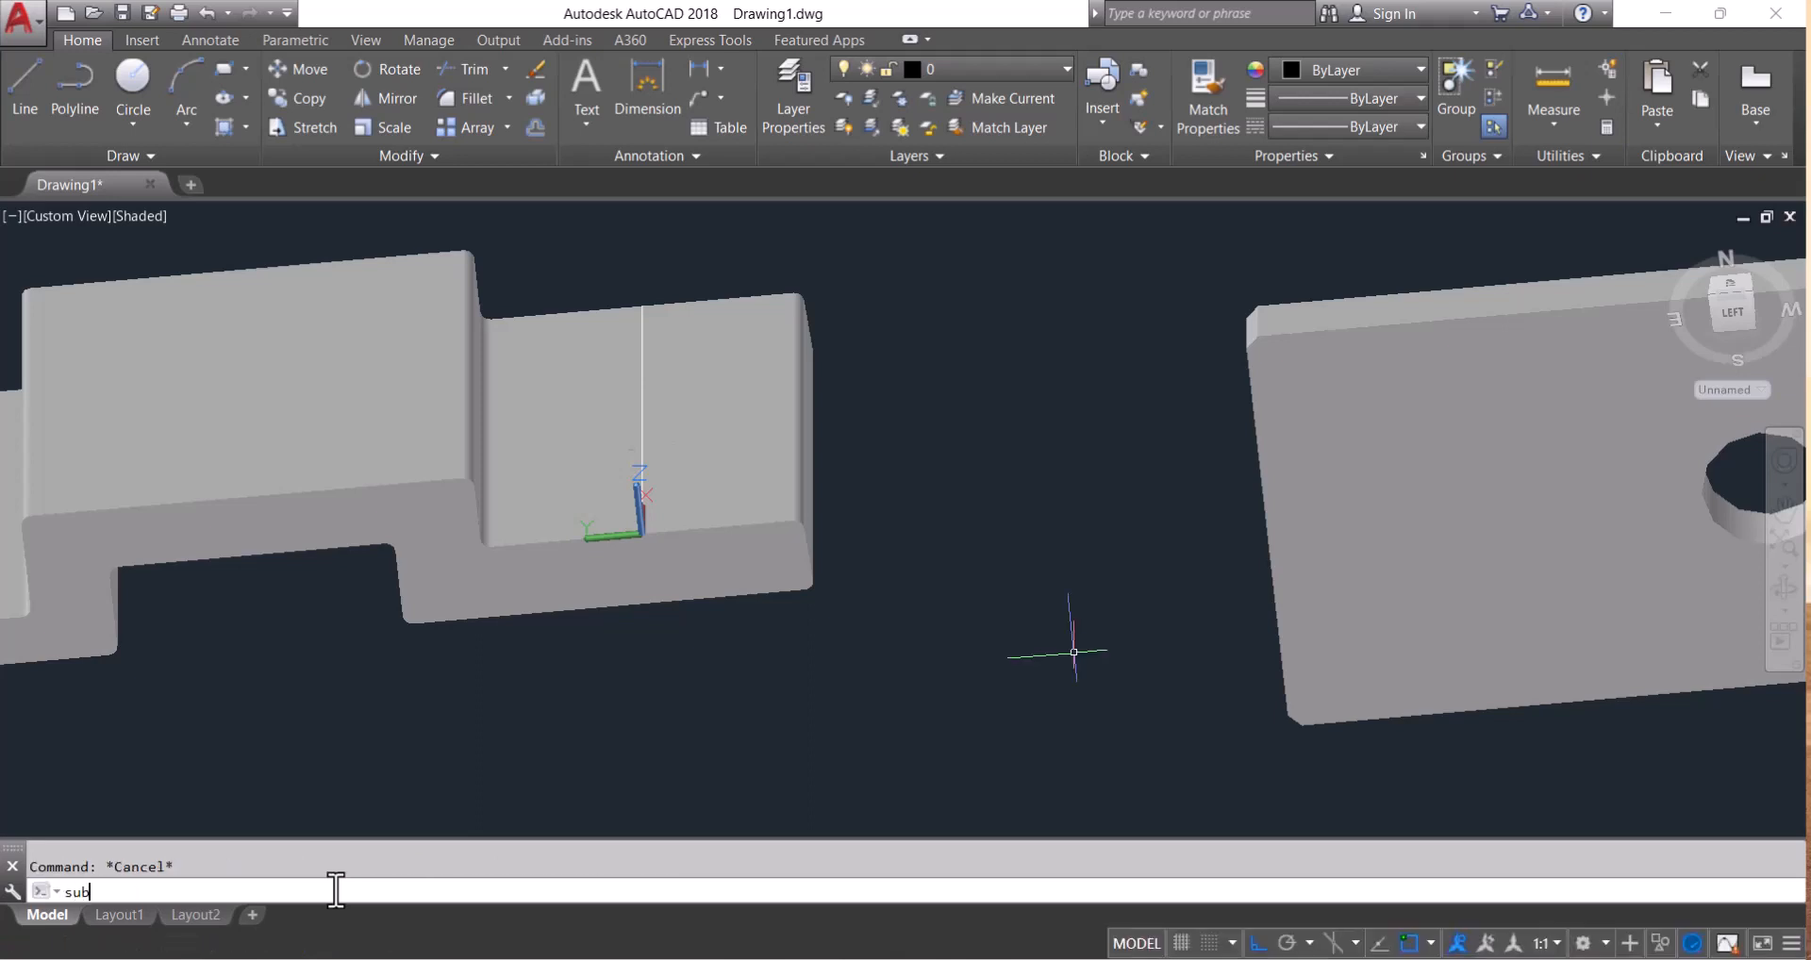
Subtract the extruded cylinder from the stepped solid to cut a round hole in its first arm
{"action": "type", "text": "sub"}
{"action": "key", "text": "Return"}
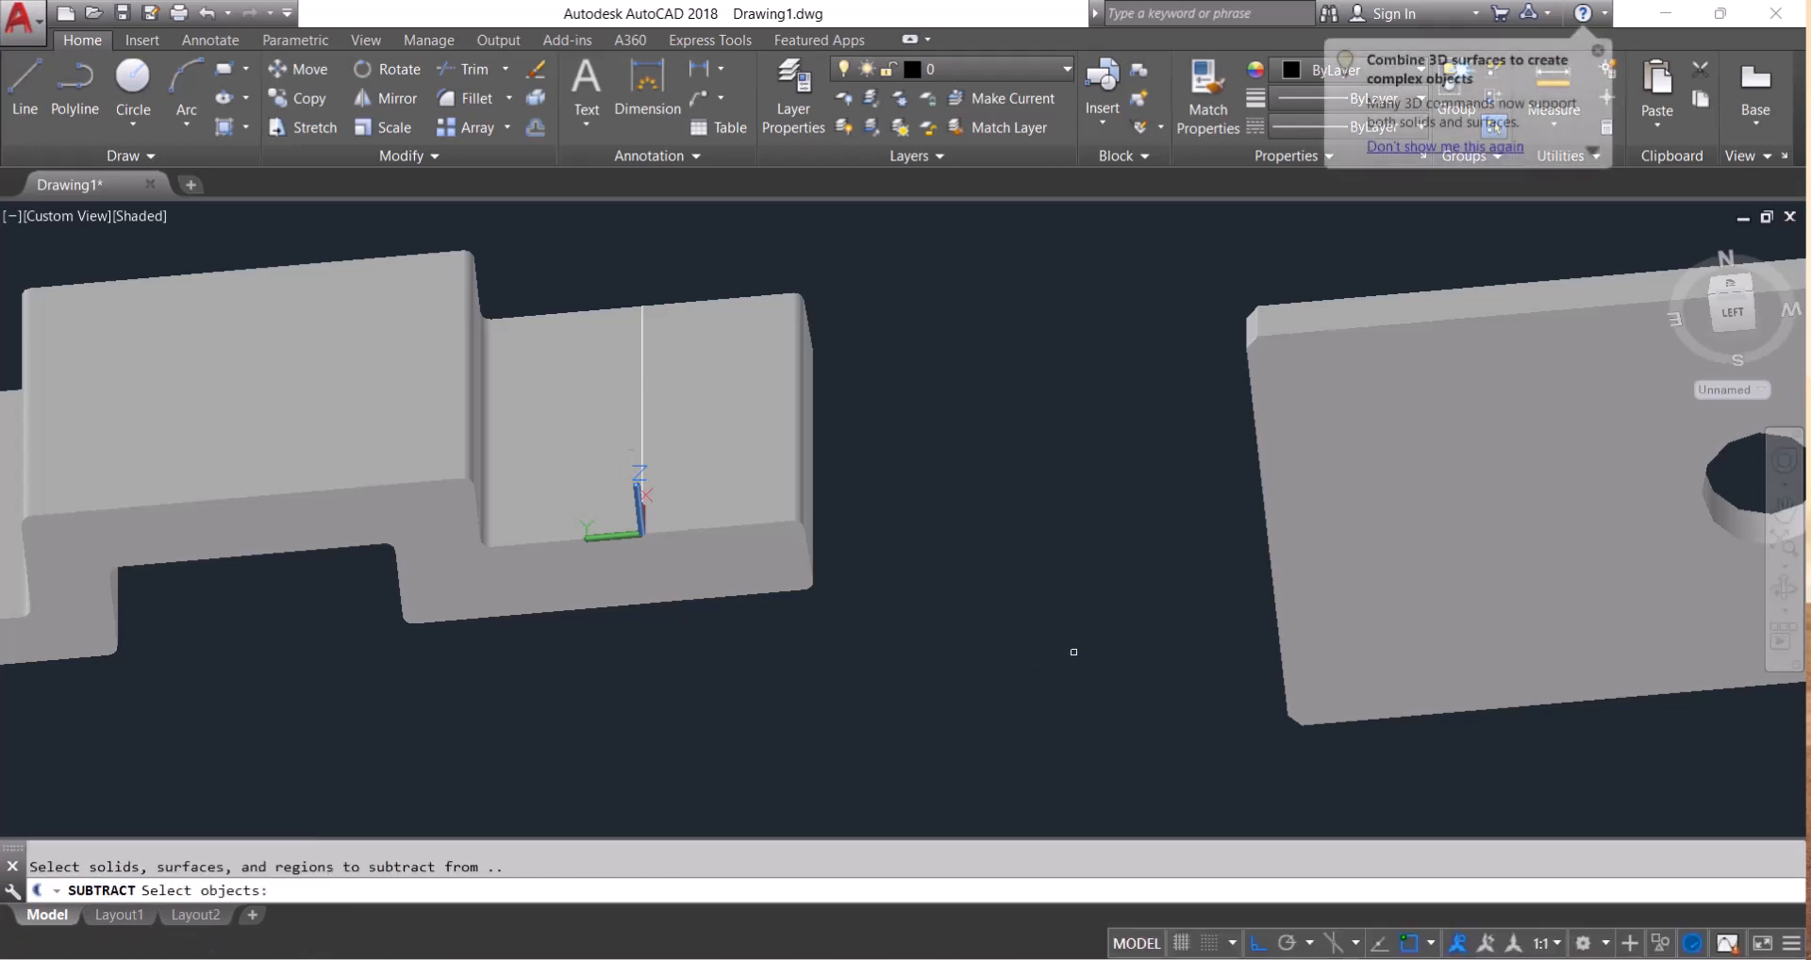
{"action": "scroll", "coordinate": [641, 445], "scroll_direction": "up", "scroll_amount": 2}
{"action": "left_click", "coordinate": [642, 452]}
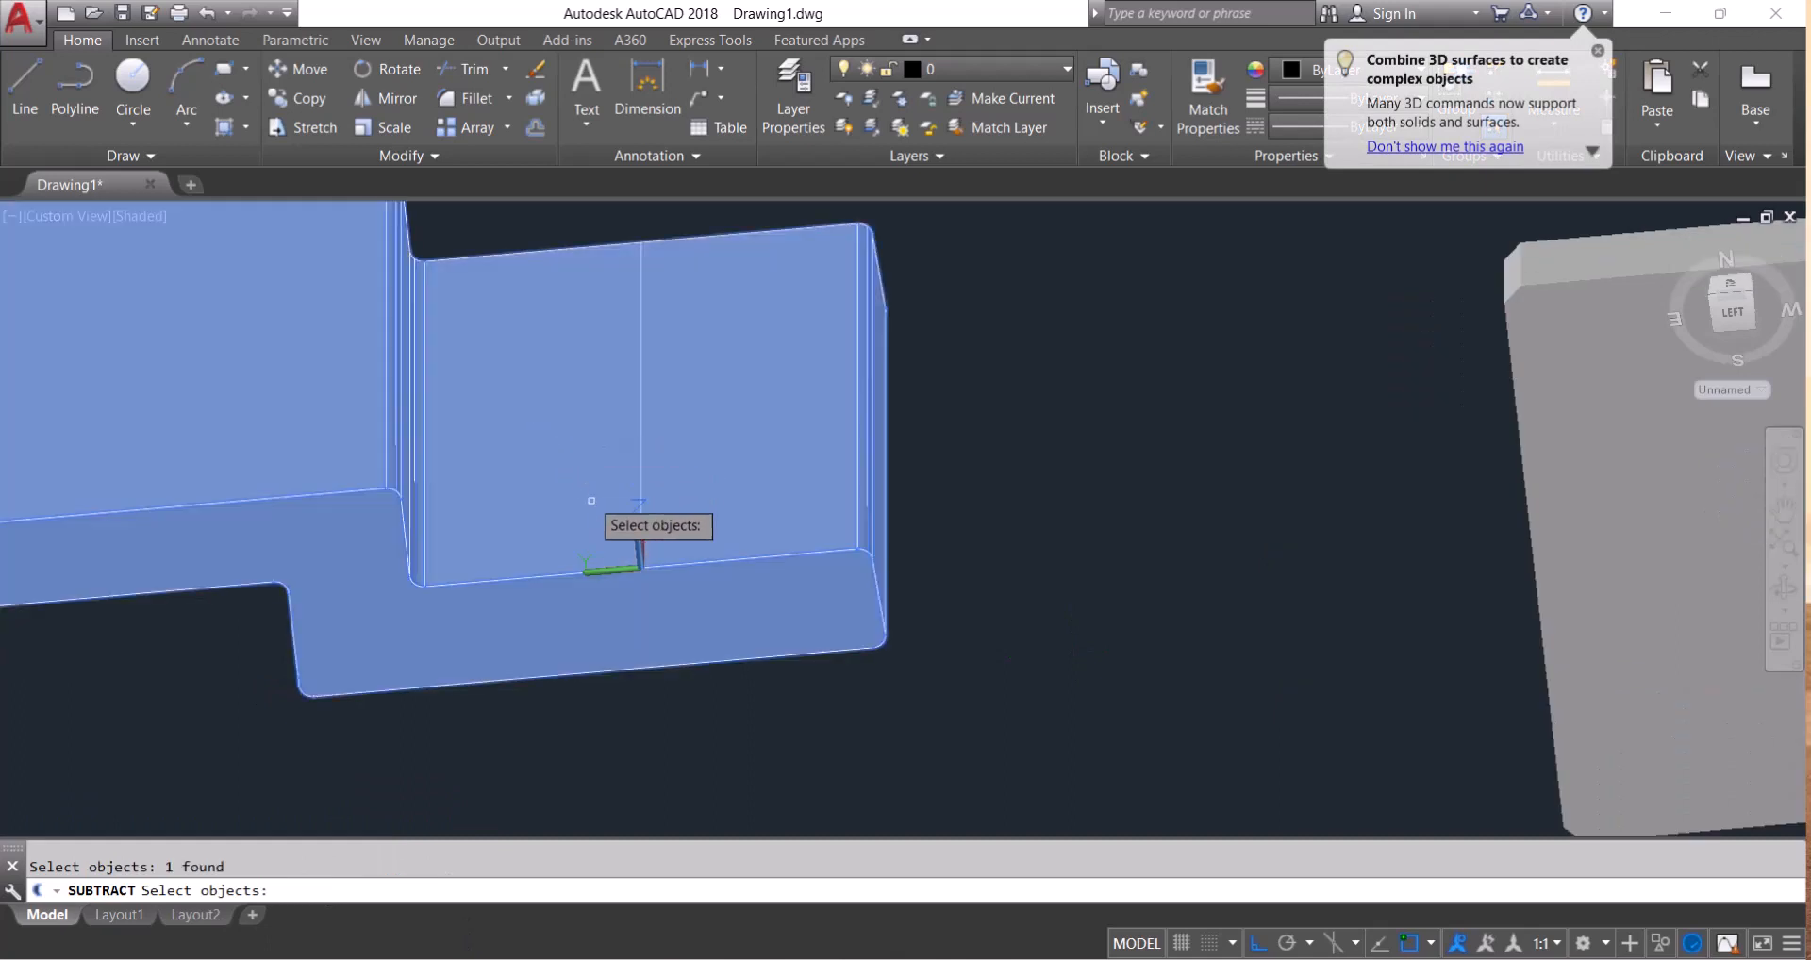
{"action": "scroll", "coordinate": [916, 661], "scroll_direction": "down", "scroll_amount": 3}
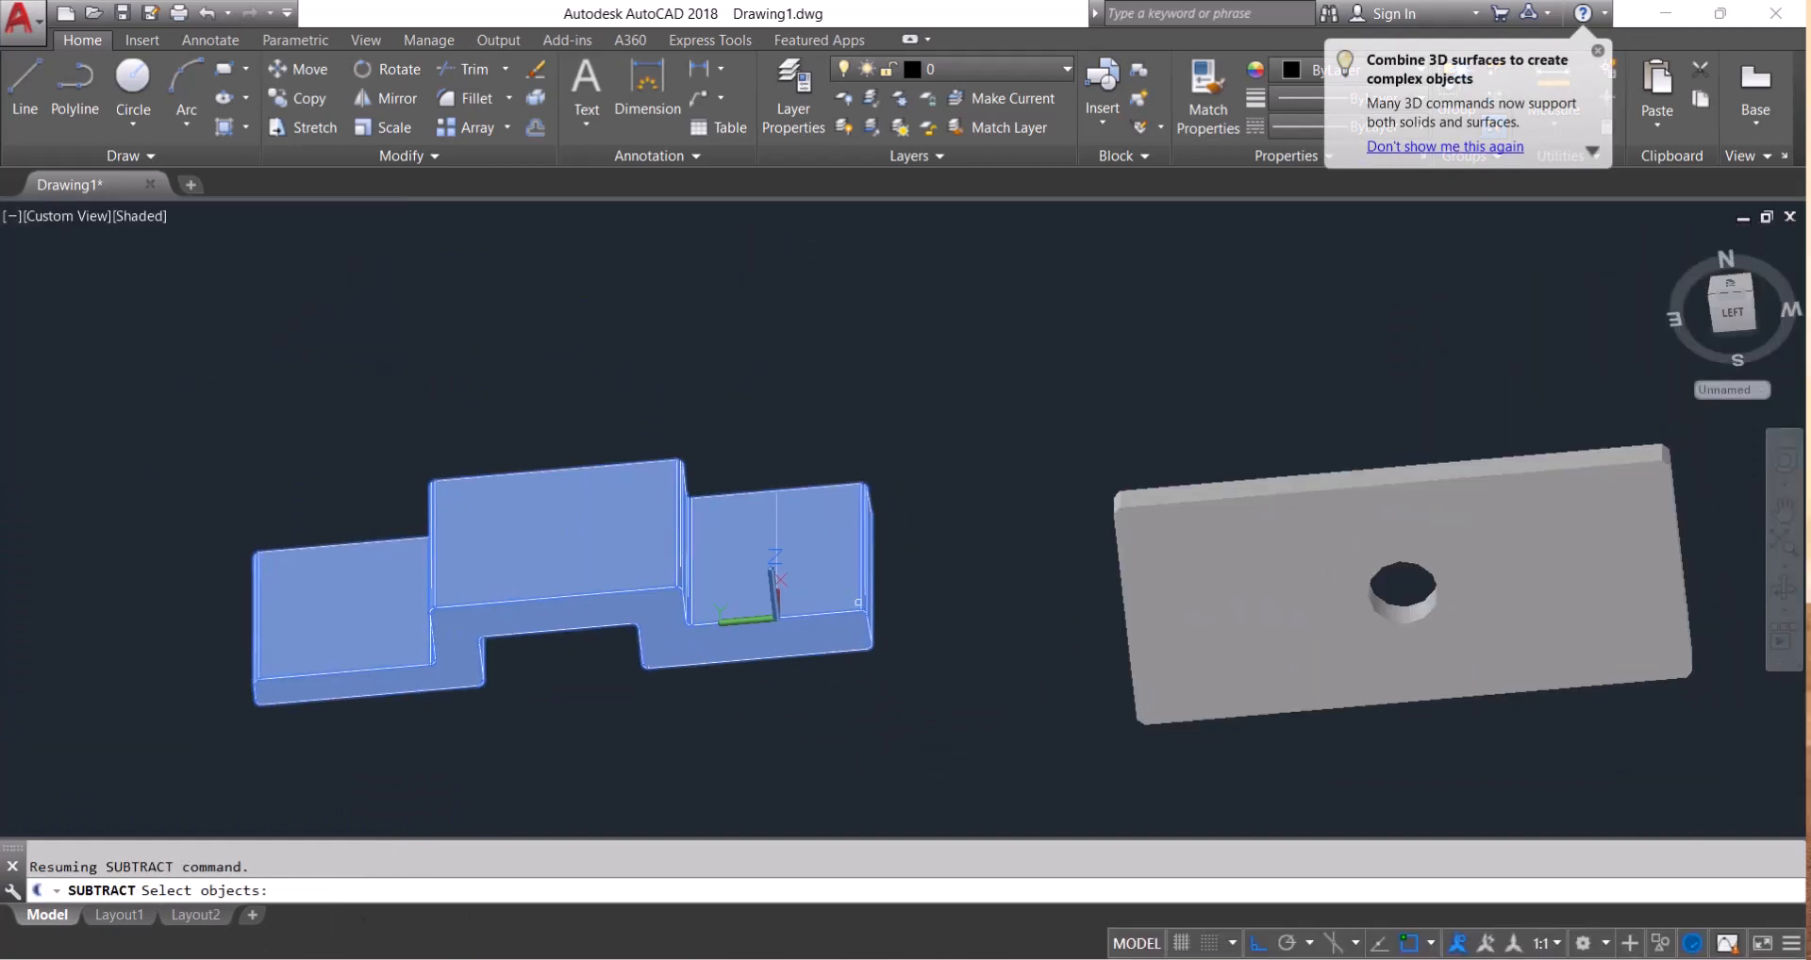
{"action": "scroll", "coordinate": [838, 631], "scroll_direction": "up", "scroll_amount": 5}
{"action": "left_click", "coordinate": [841, 559]}
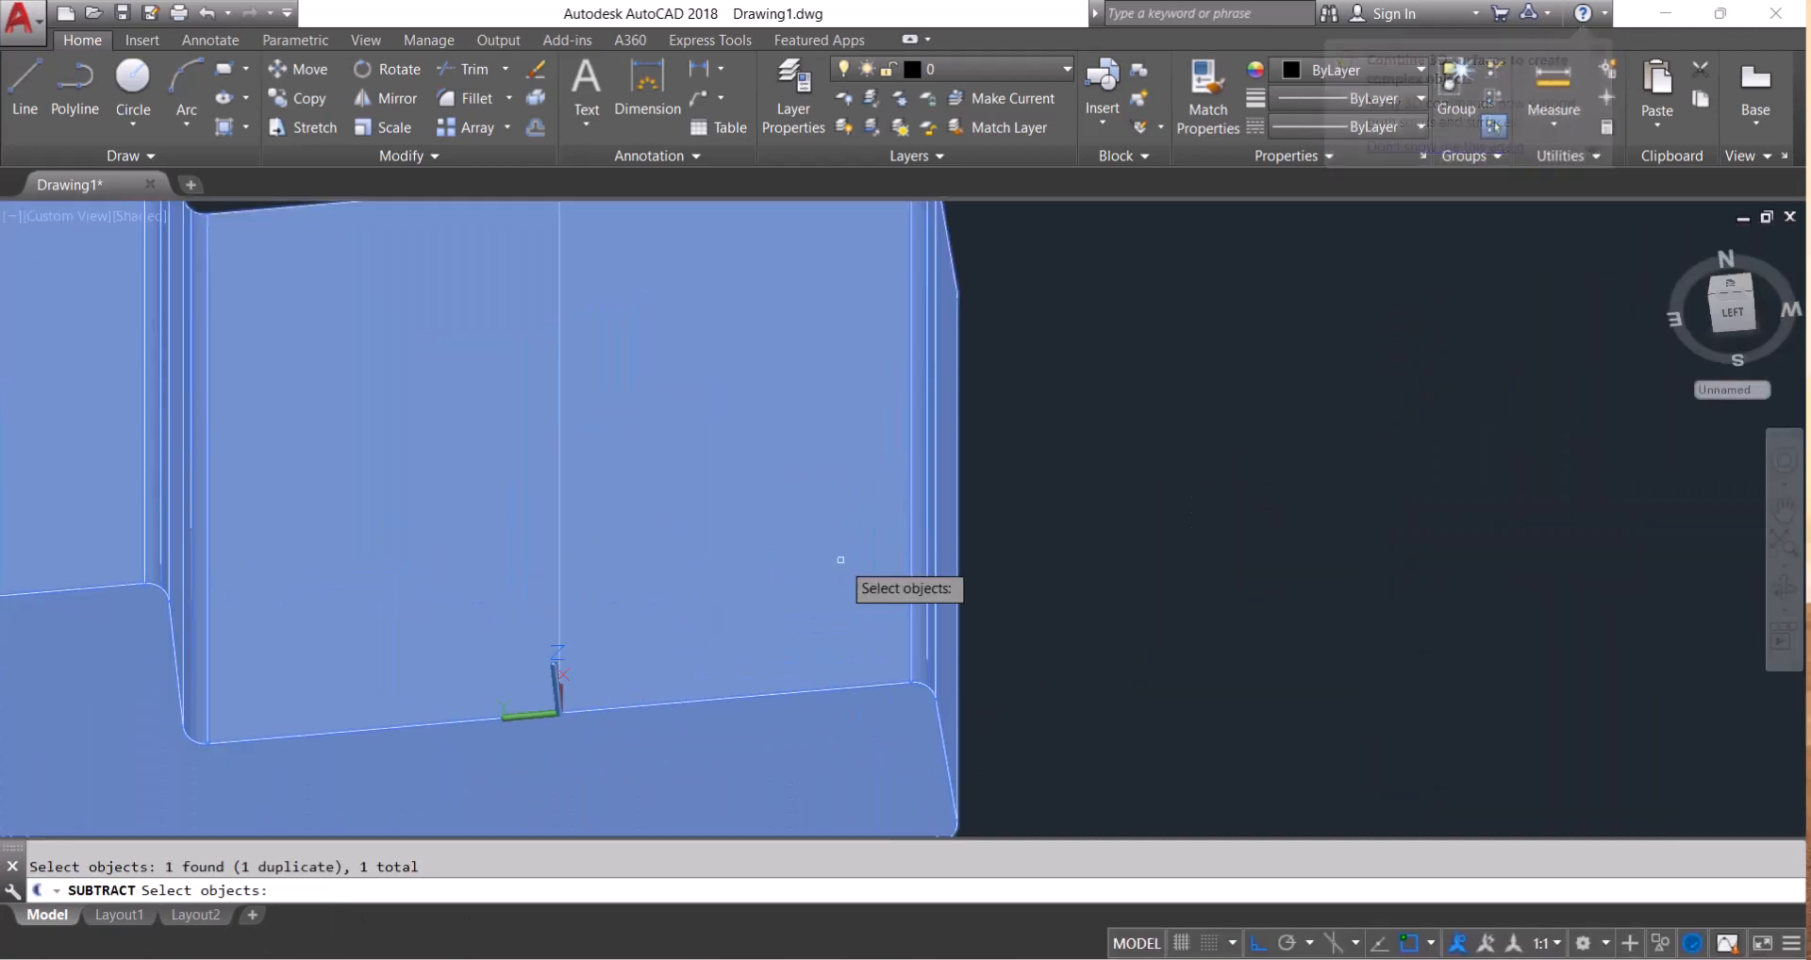
{"action": "key", "text": "Return"}
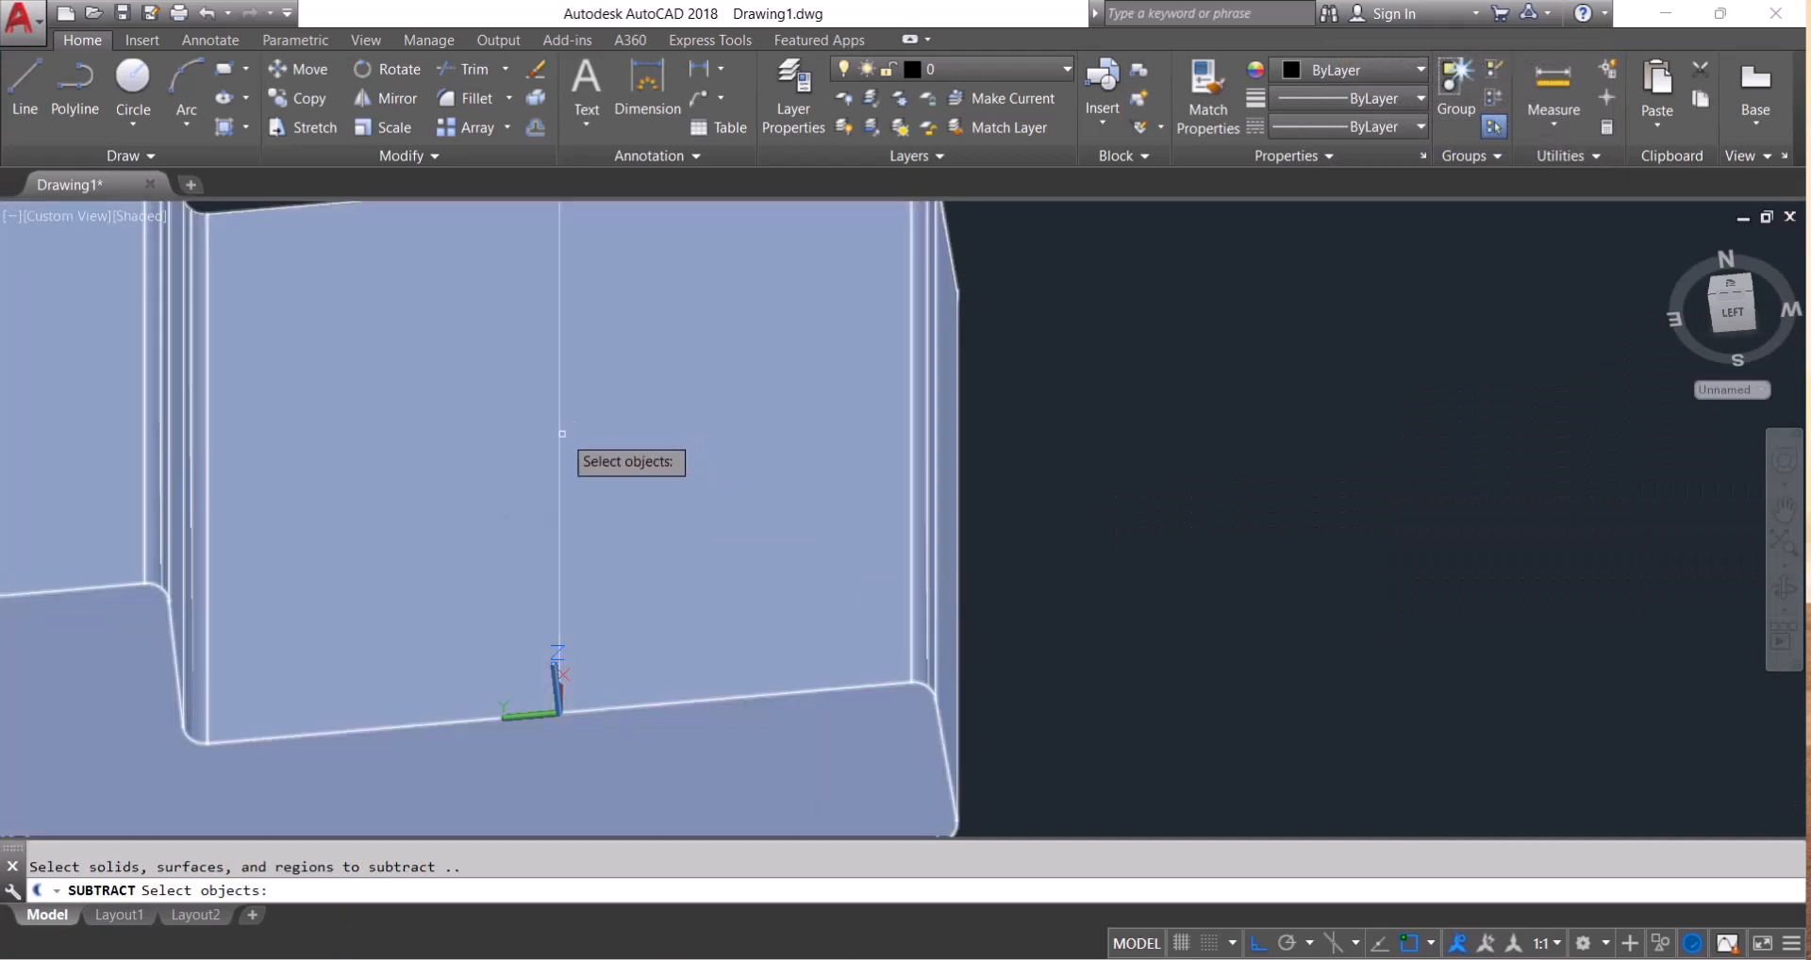
{"action": "scroll", "coordinate": [545, 356], "scroll_direction": "down", "scroll_amount": 5}
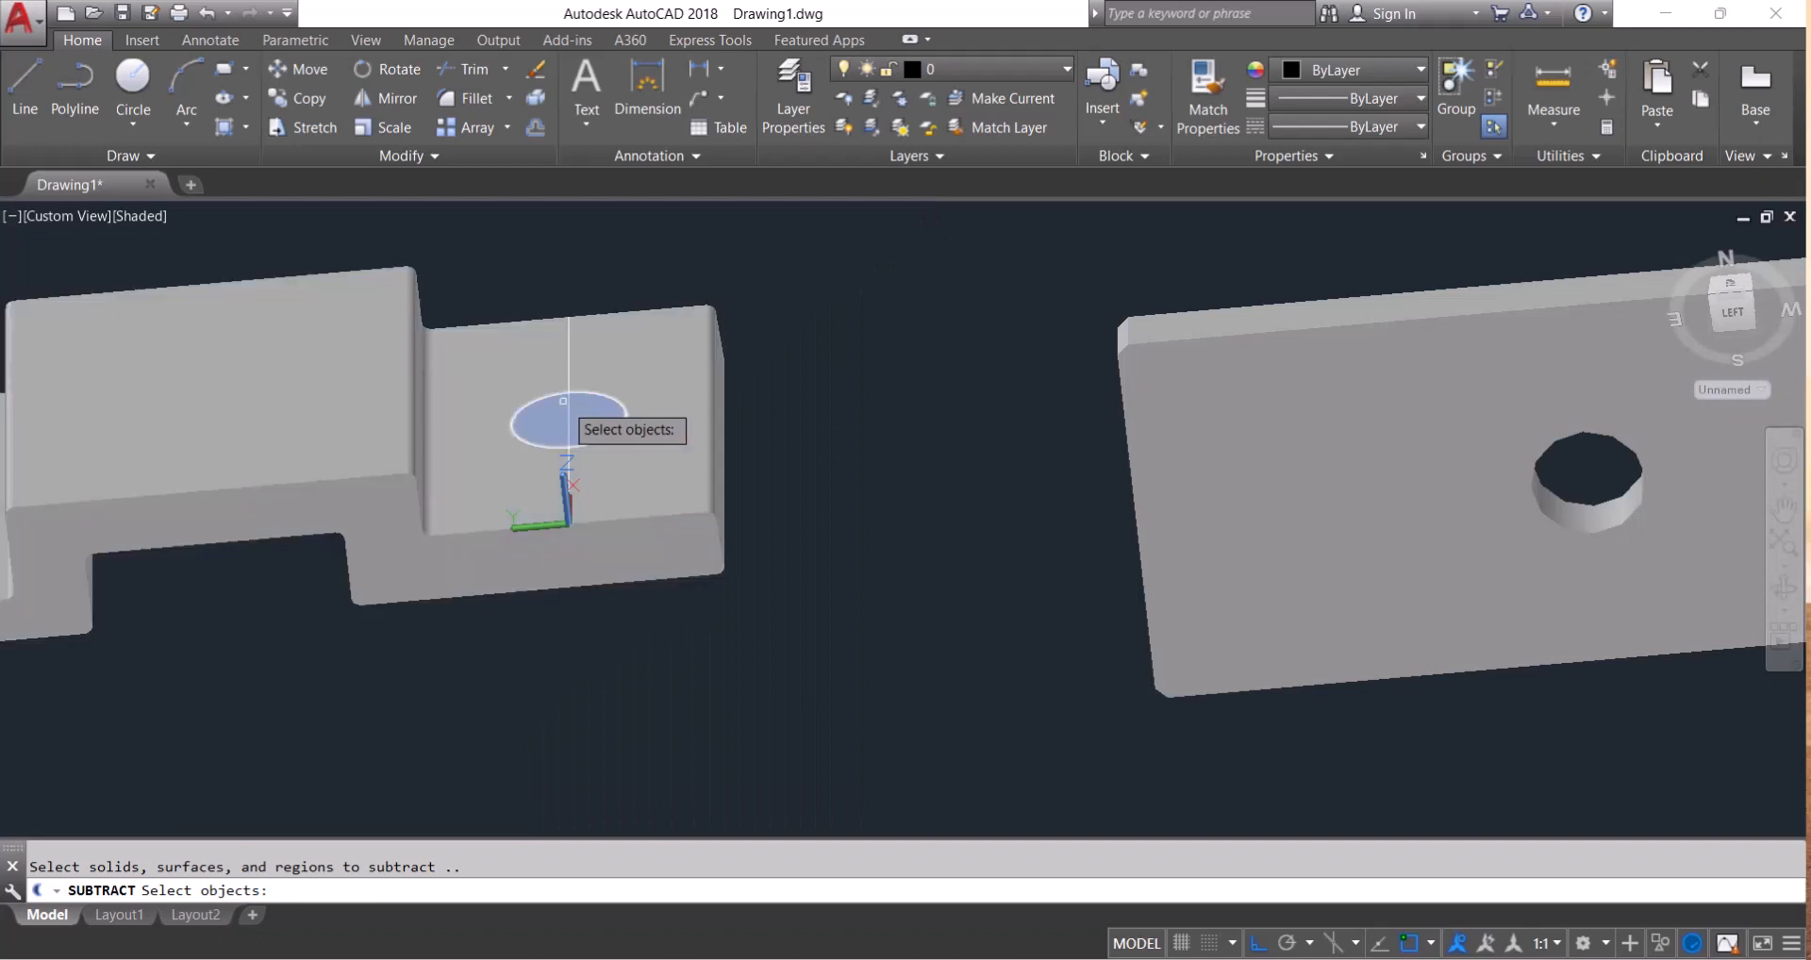
{"action": "left_click", "coordinate": [563, 400]}
{"action": "key", "text": "Return"}
{"action": "scroll", "coordinate": [632, 457], "scroll_direction": "down", "scroll_amount": 2}
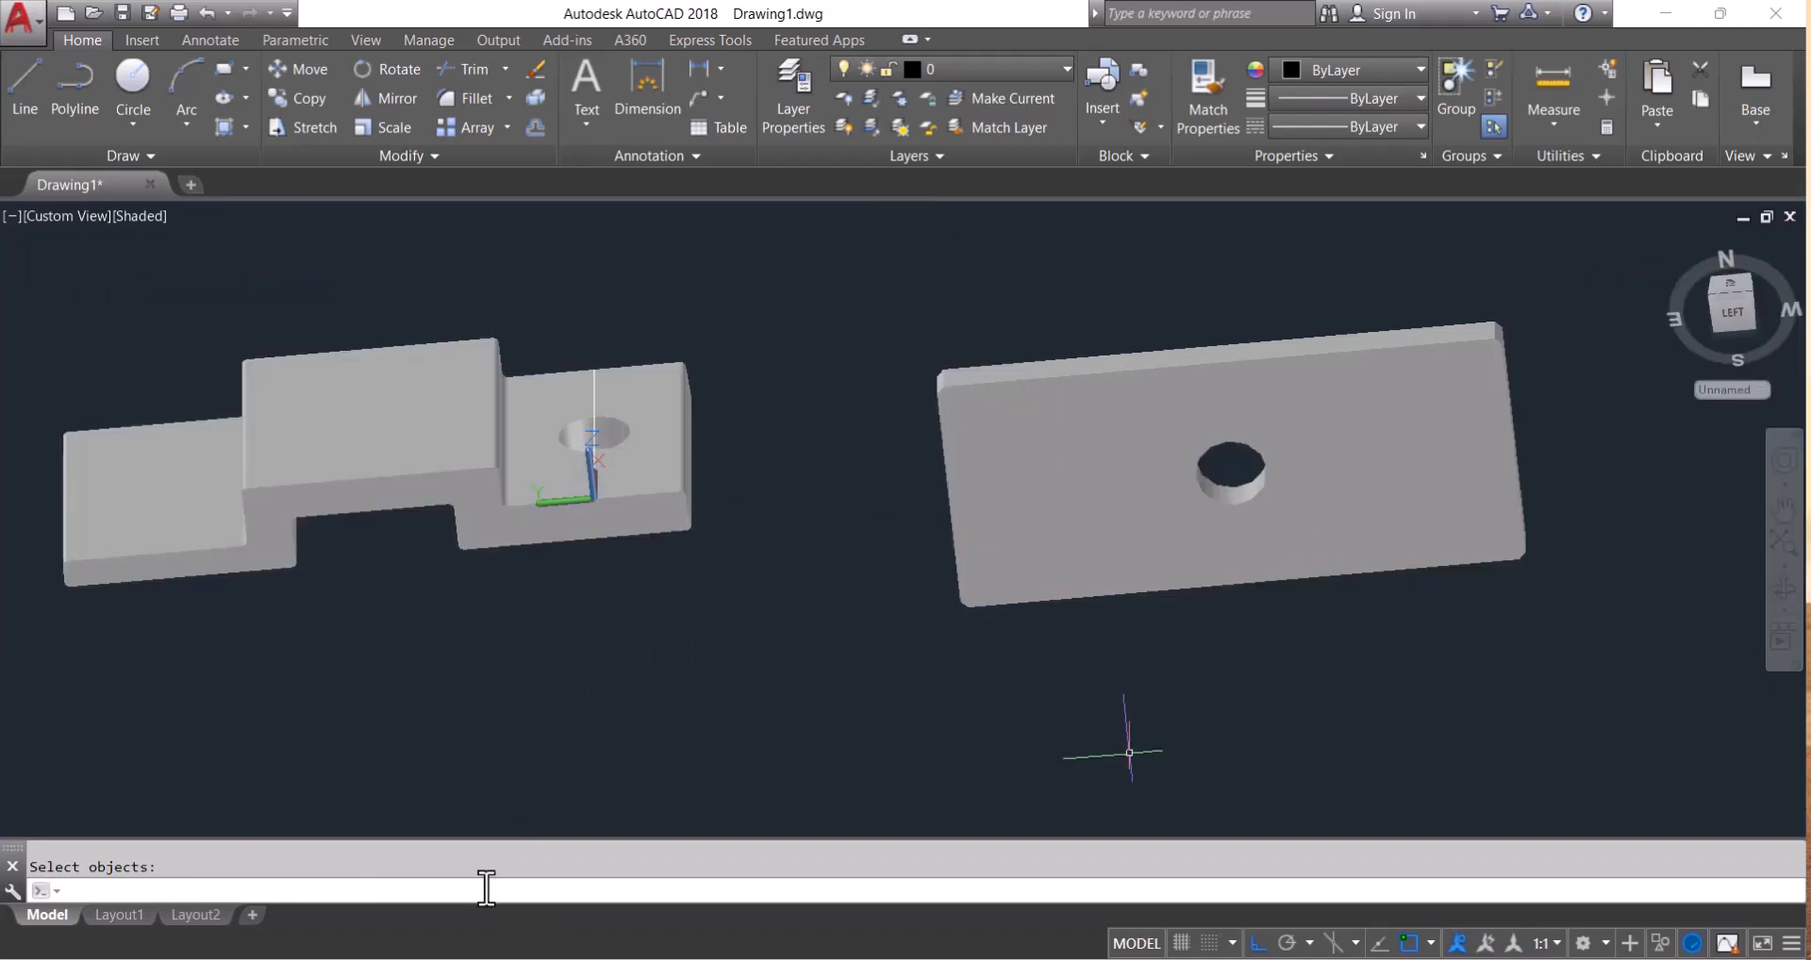
Orbit the shaded model to inspect the hole in the stepped solid's first arm
{"action": "type", "text": "orbit"}
{"action": "key", "text": "Return"}
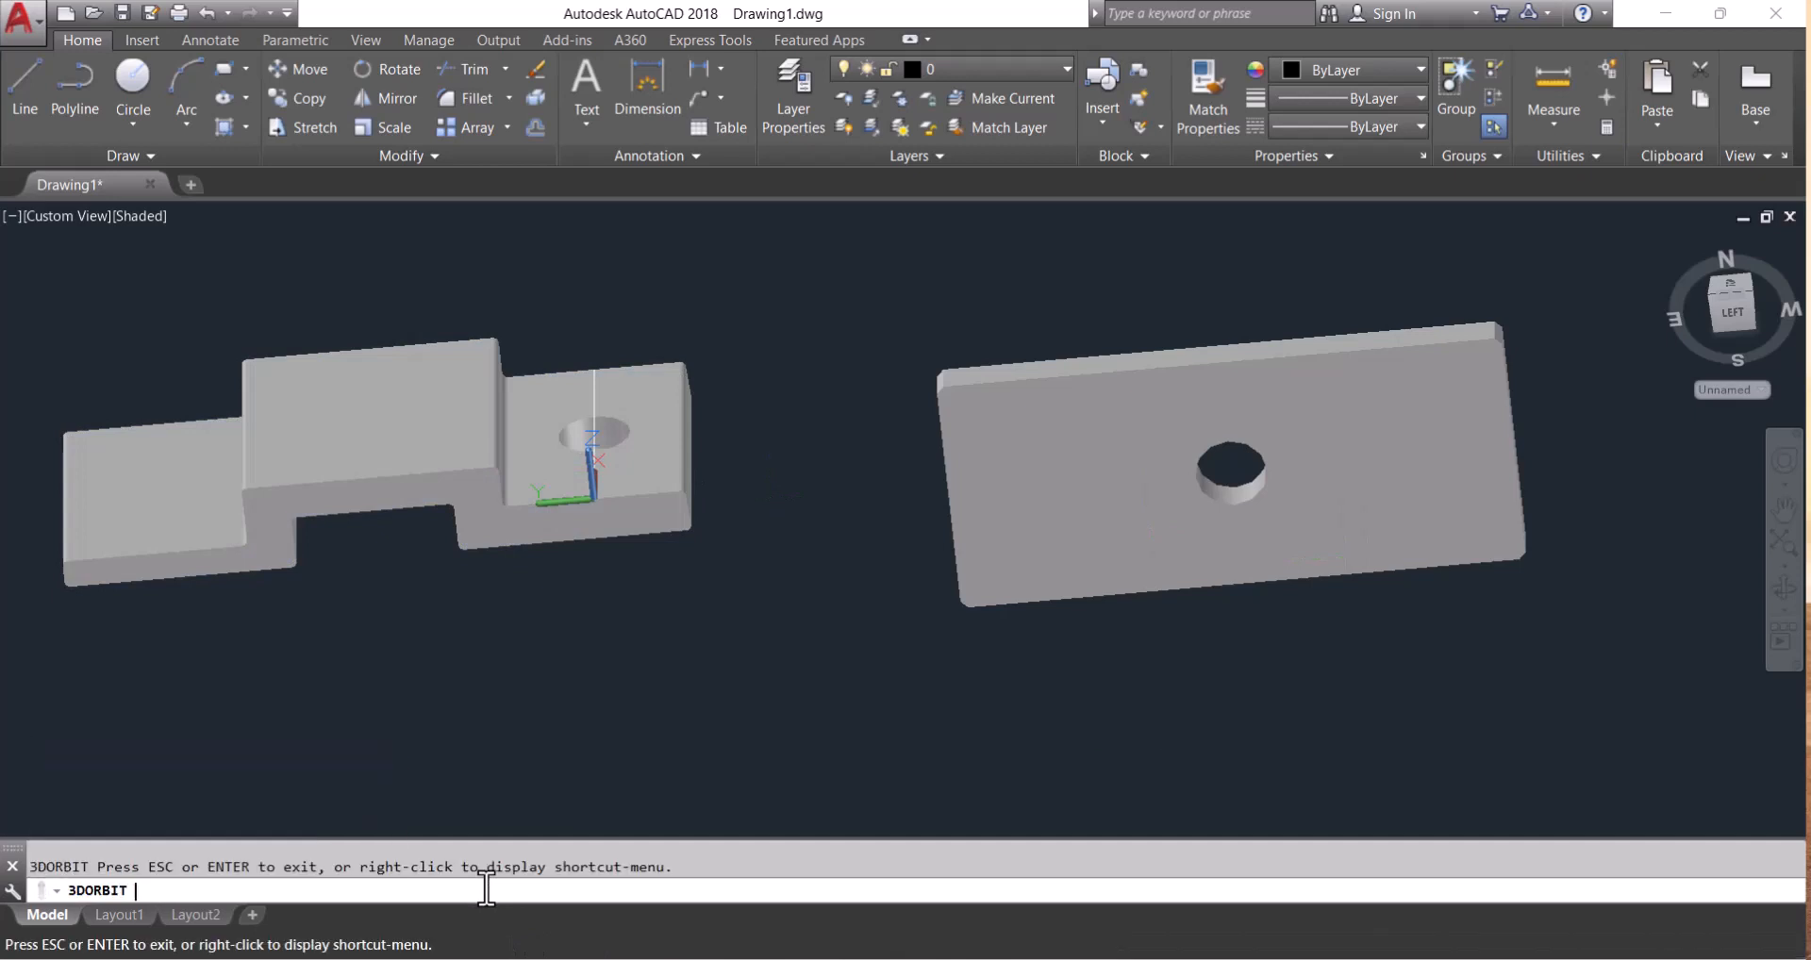
{"action": "left_click_drag", "start_coordinate": [526, 497], "coordinate": [909, 583]}
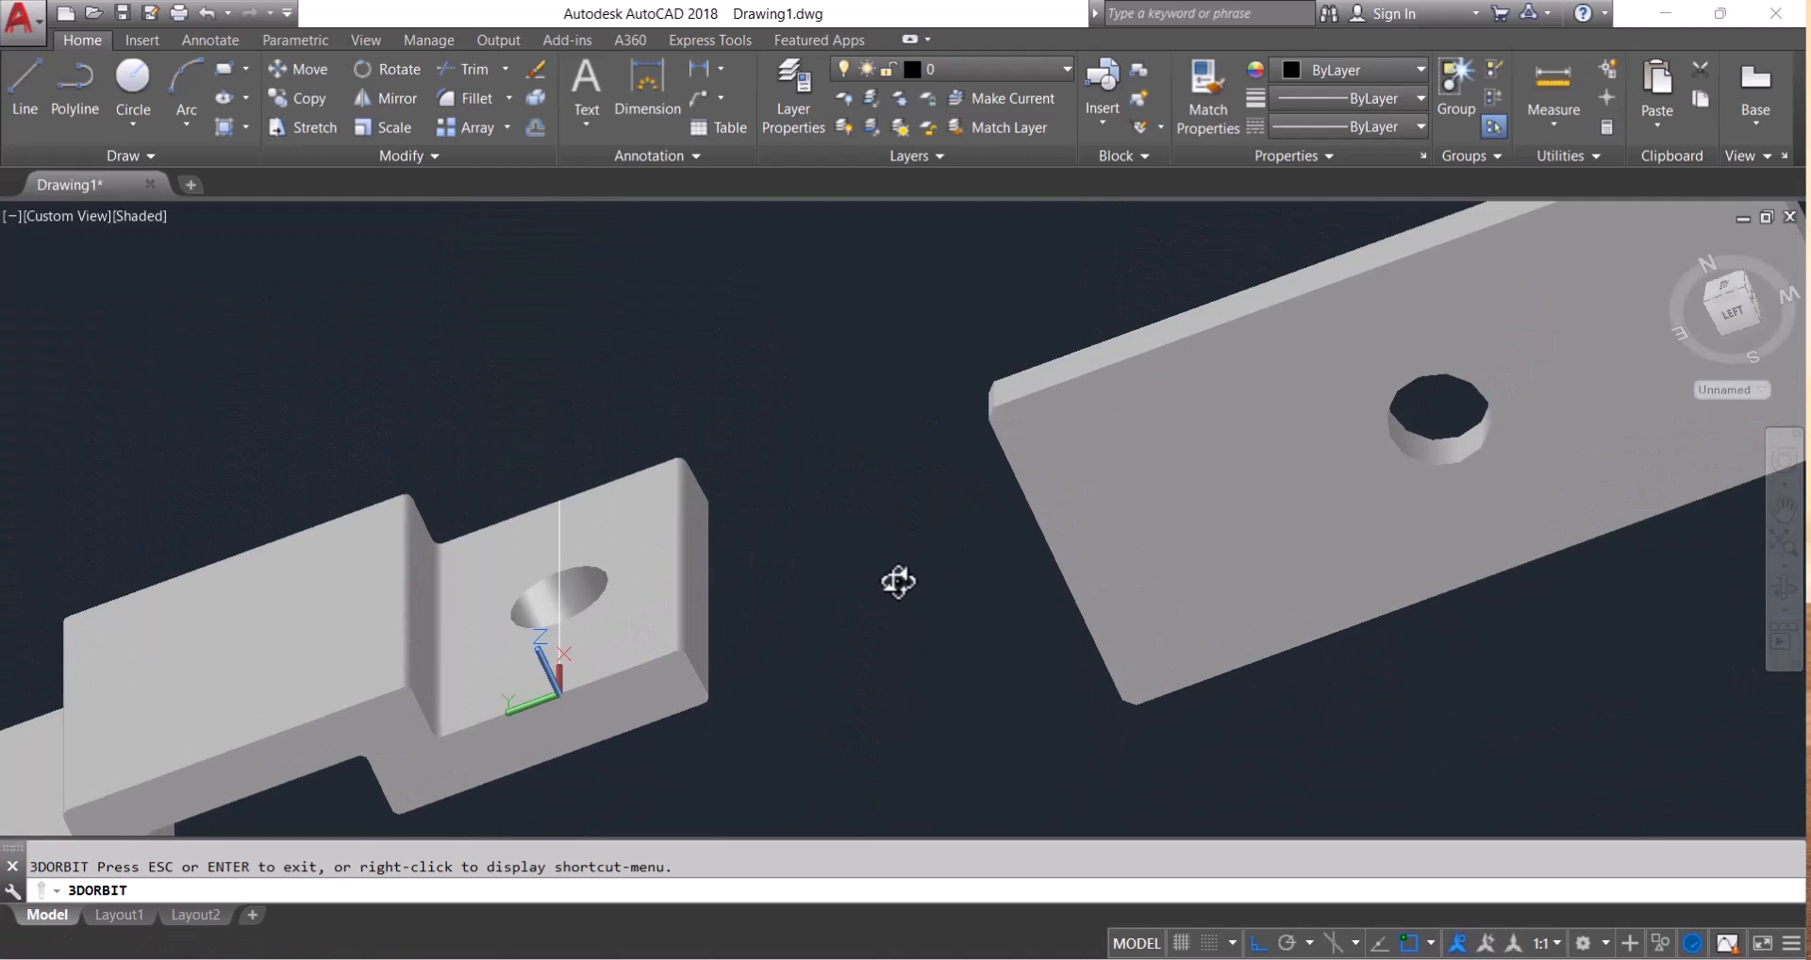